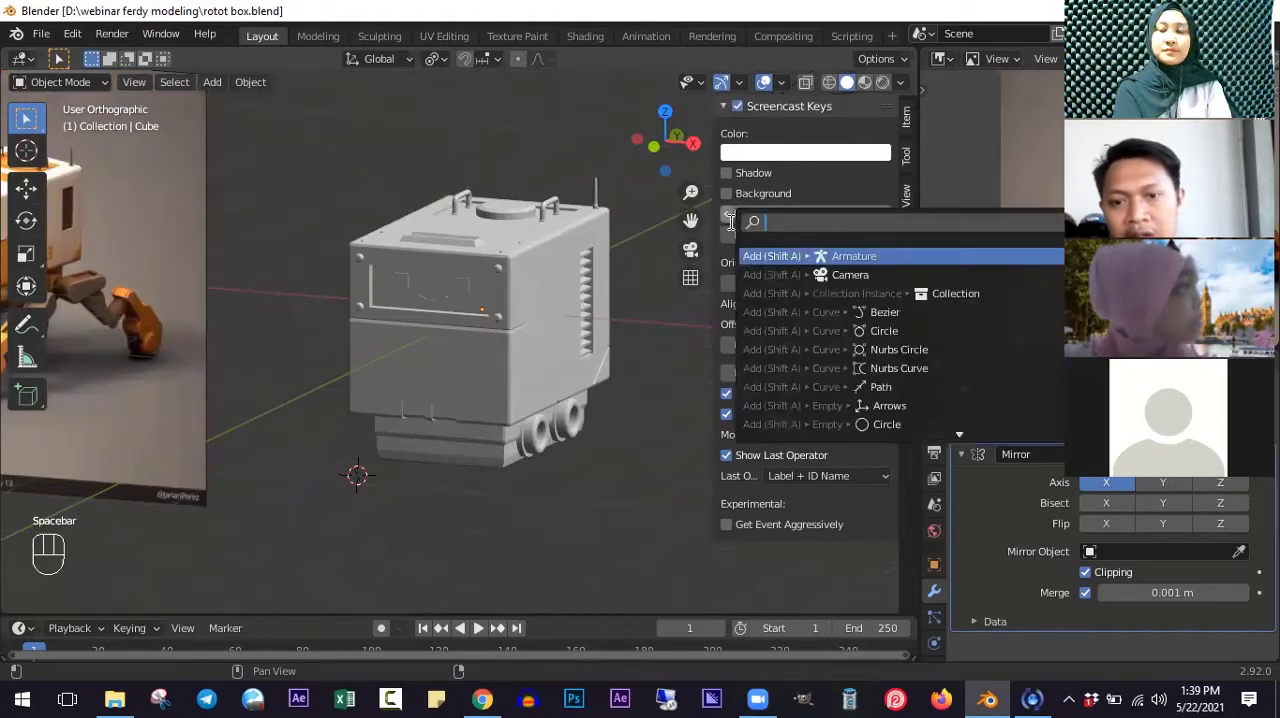
# - Dismiss the open operator search and hide the viewport sidebar with the Screencast Keys settings
pyautogui.click(650, 322)
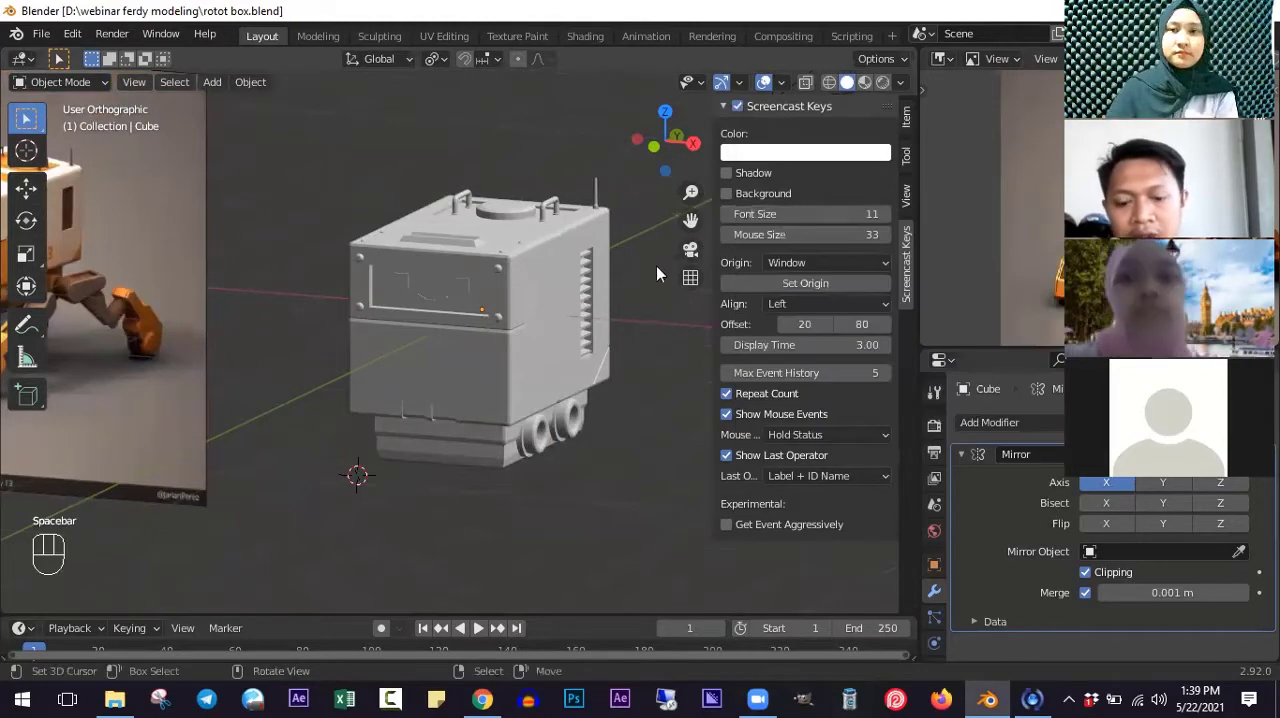
pyautogui.press('n')
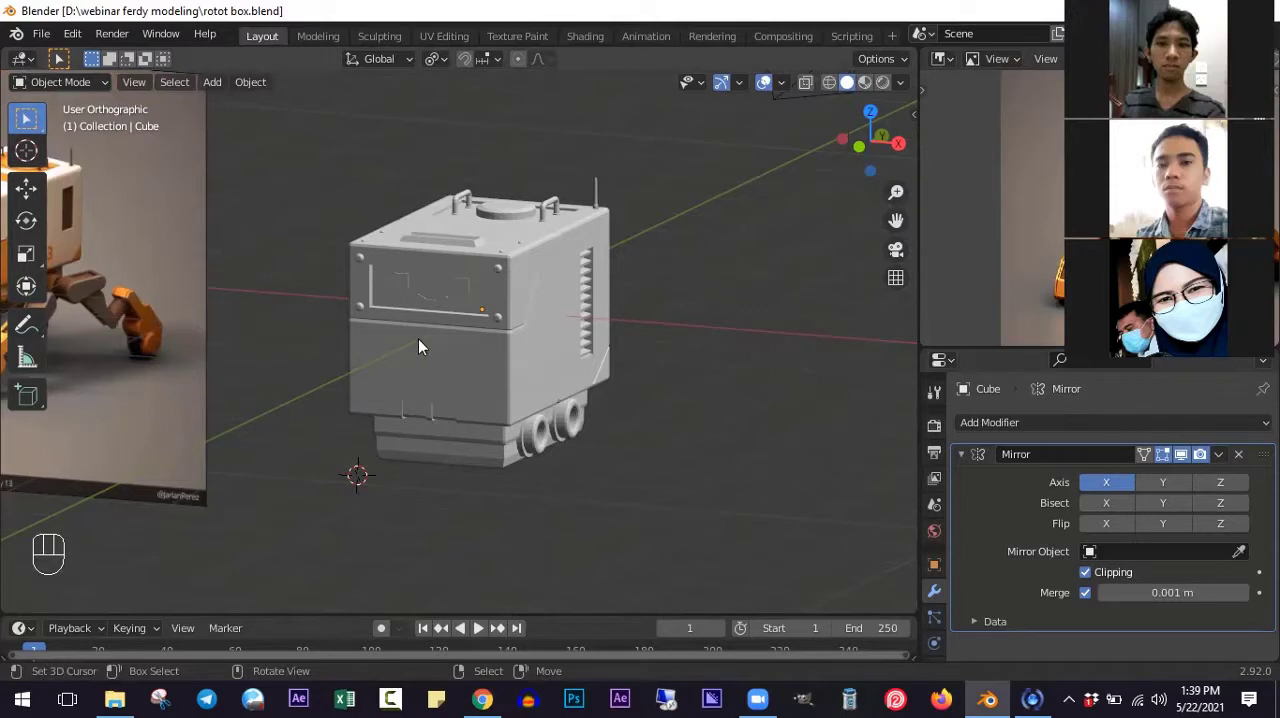
# - Examine the modelled robot body from several angles, including its face panel, side vents and the round leg mounts underneath
pyautogui.keyDown('shift'); pyautogui.moveTo(418, 339); pyautogui.dragTo(478, 340, button='middle'); pyautogui.keyUp('shift')
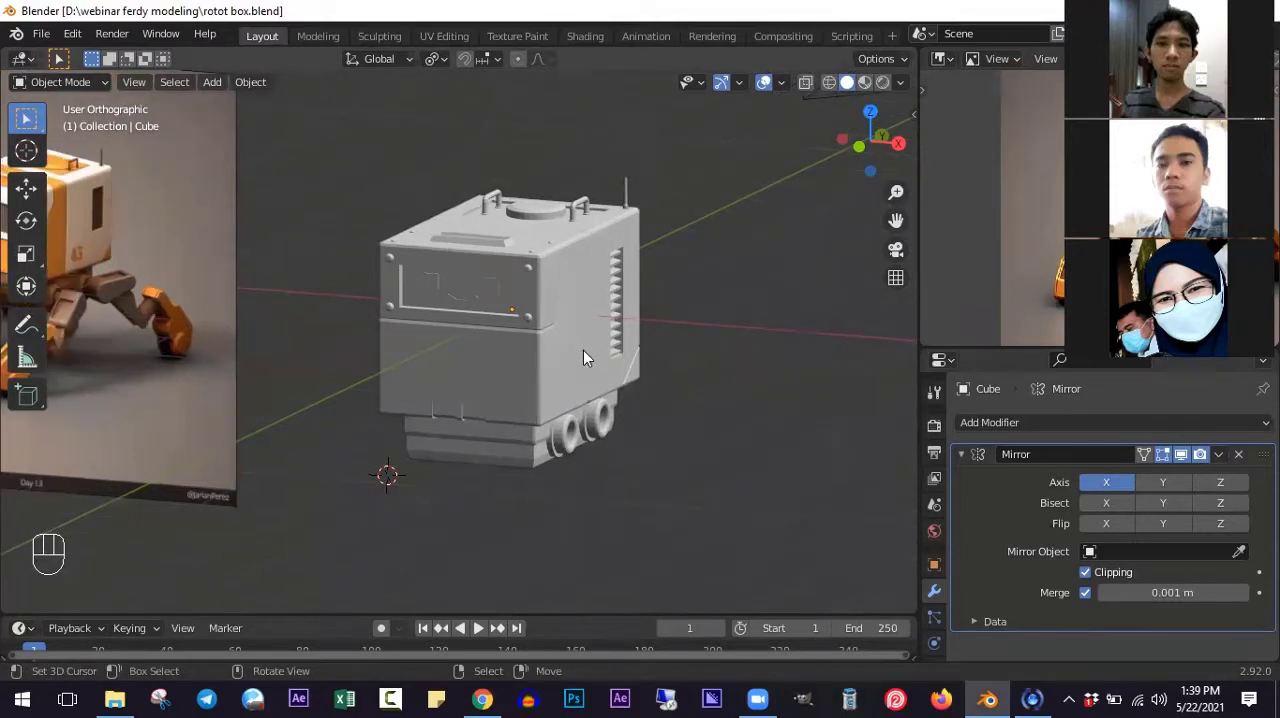
pyautogui.scroll(-1, 598, 365)
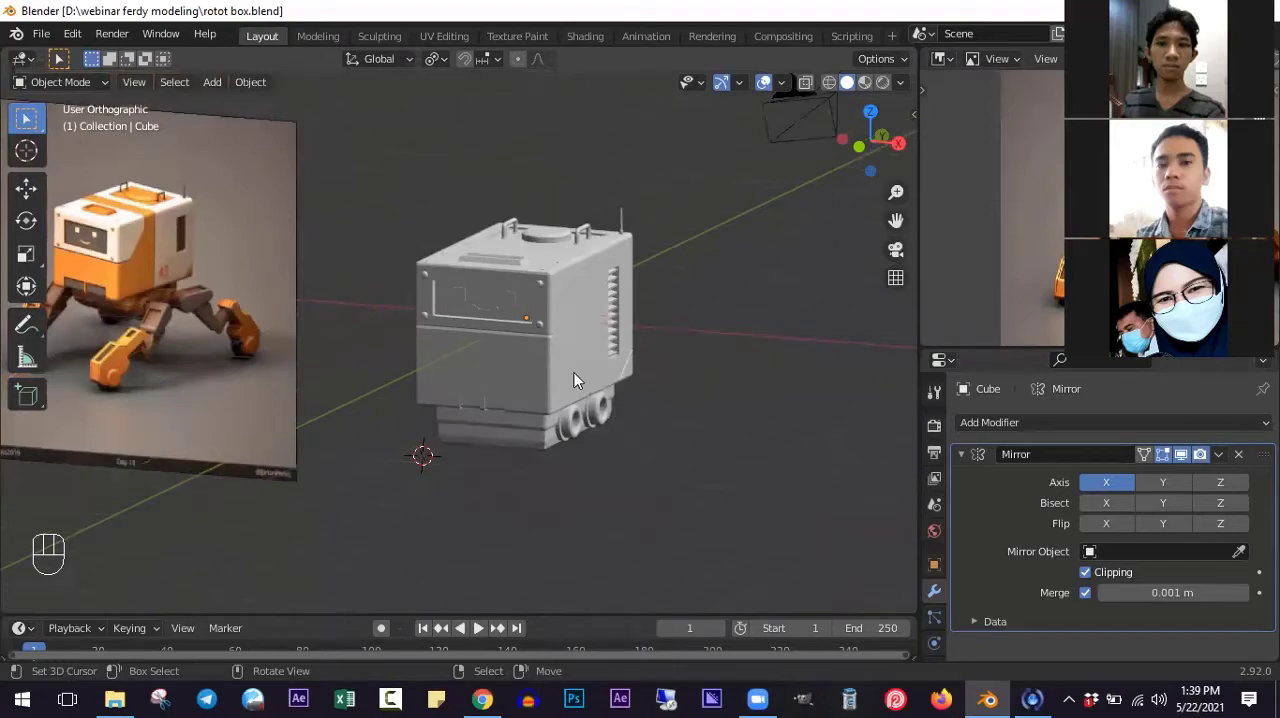
pyautogui.scroll(3, 575, 380)
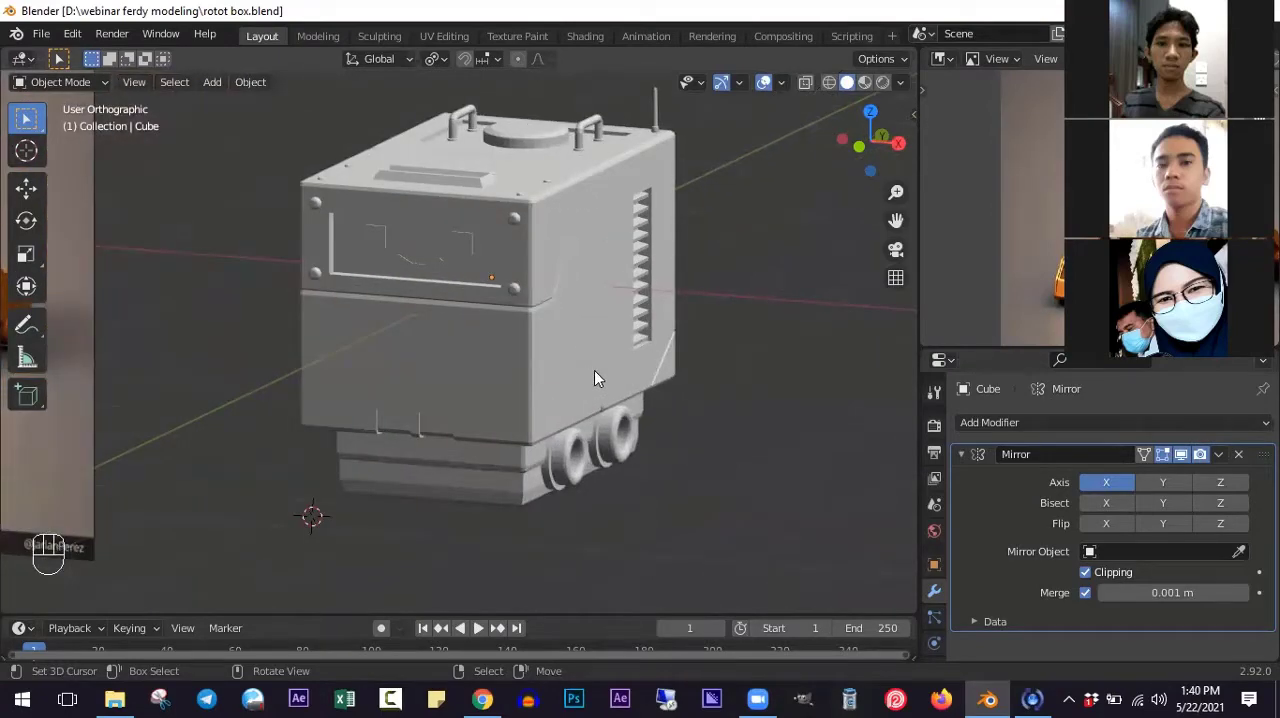
pyautogui.scroll(-2, 594, 378)
pyautogui.scroll(2, 585, 395)
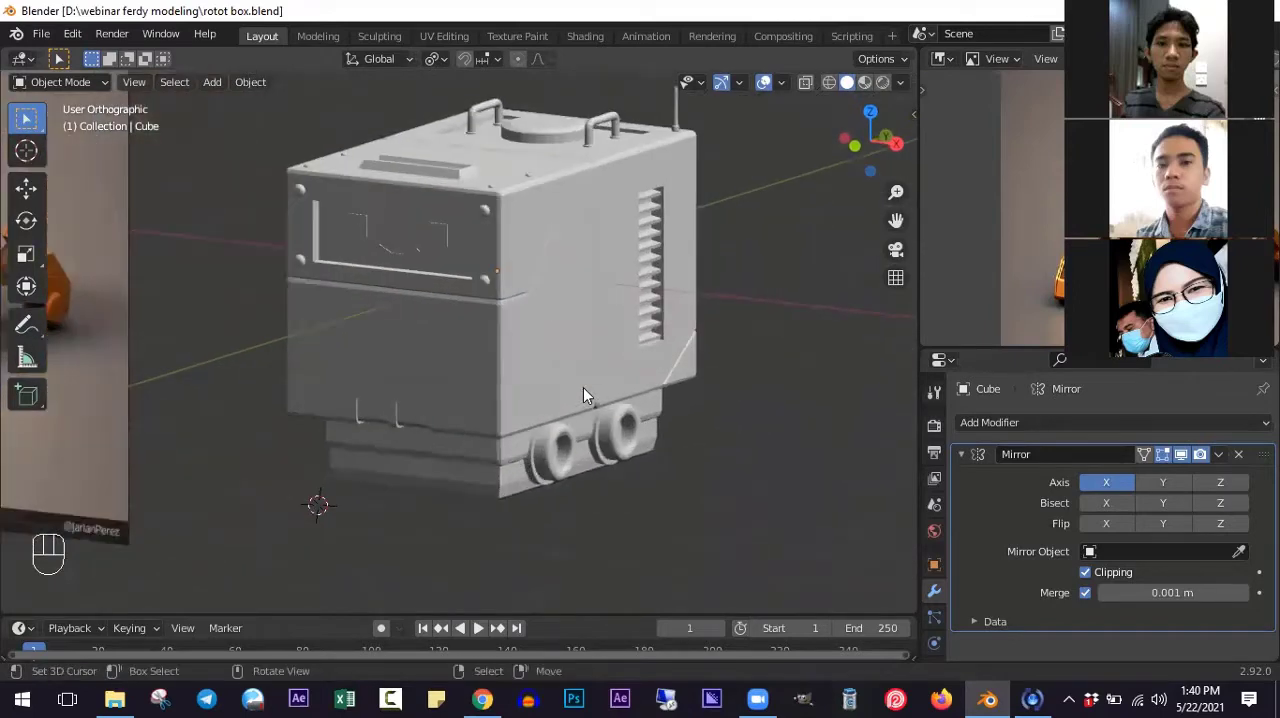
pyautogui.scroll(2, 581, 387)
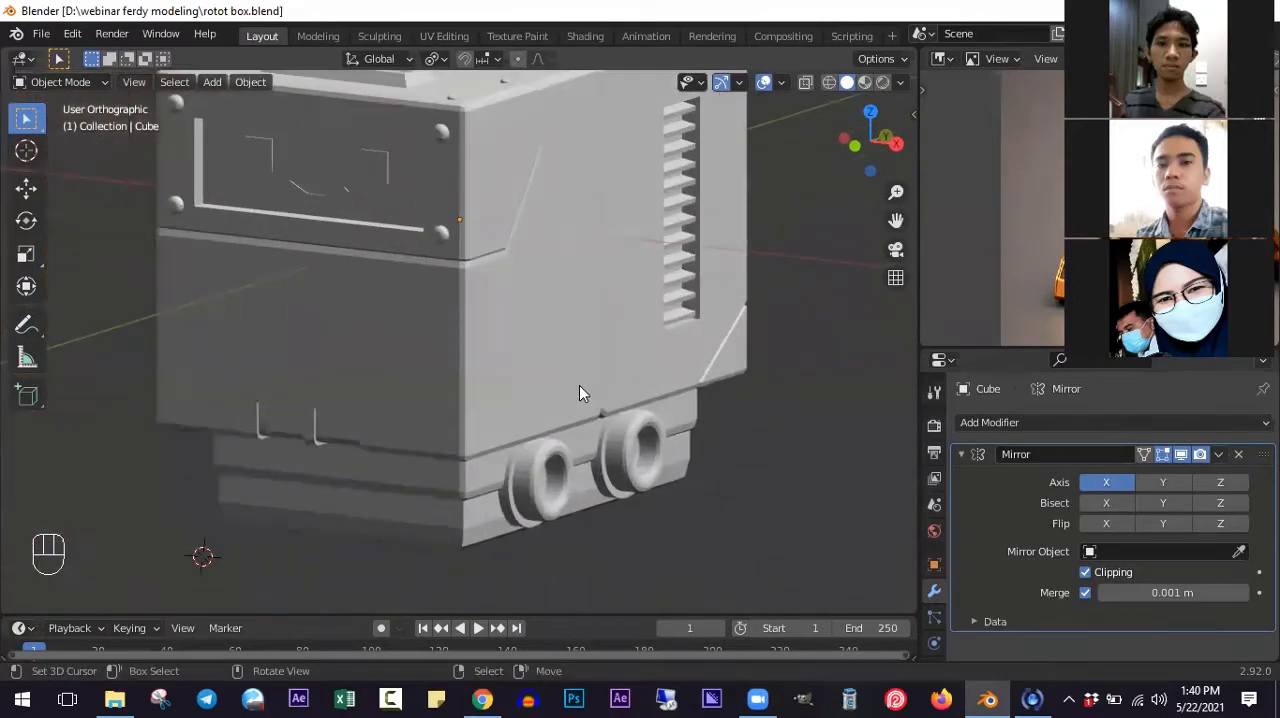
pyautogui.keyDown('shift'); pyautogui.scroll(4, 572, 412); pyautogui.keyUp('shift')
pyautogui.moveTo(572, 420); pyautogui.dragTo(613, 406, button='middle')
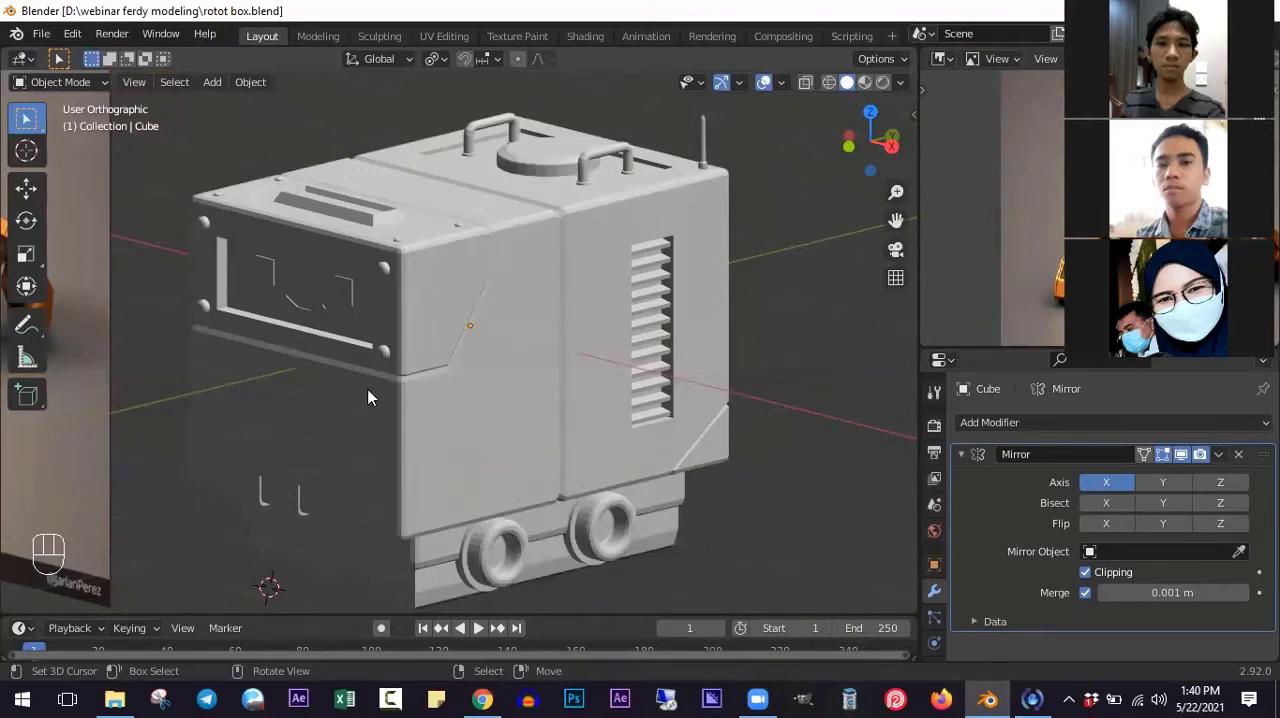
pyautogui.keyDown('ctrl'); pyautogui.scroll(-3, 413, 376); pyautogui.keyUp('ctrl')
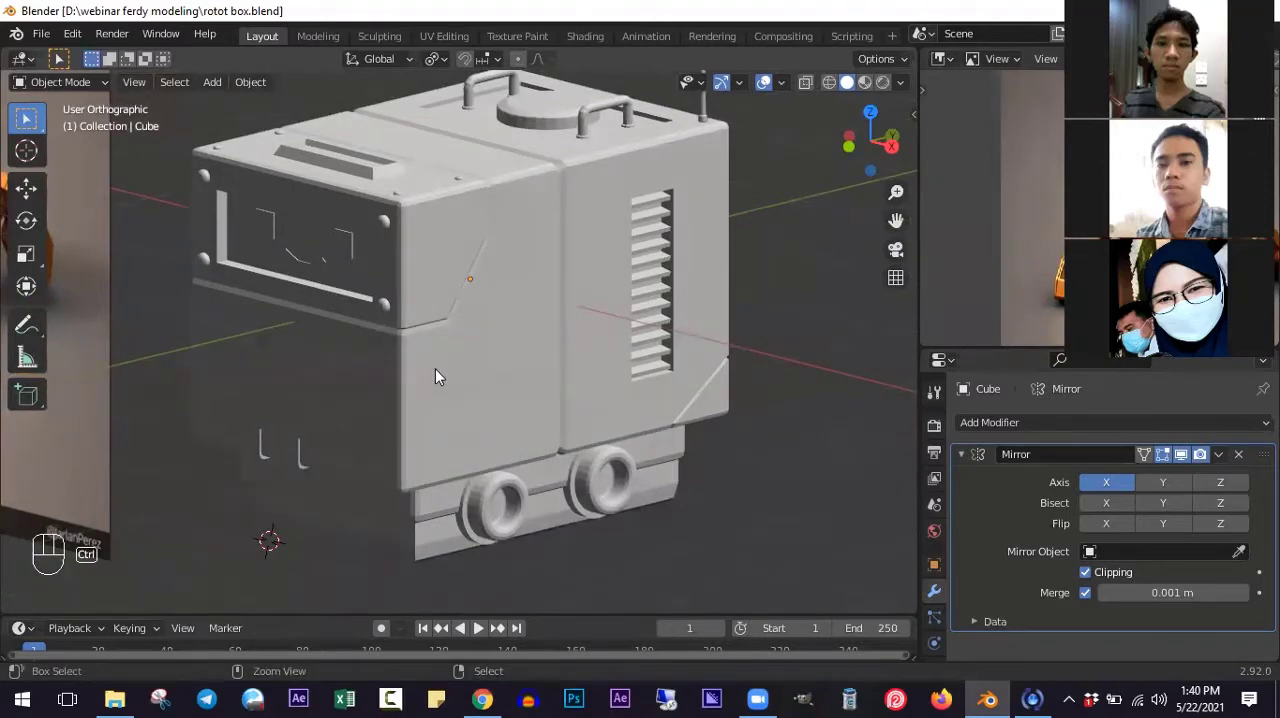
pyautogui.moveTo(435, 376); pyautogui.dragTo(528, 390, button='middle')
pyautogui.scroll(-1, 572, 376)
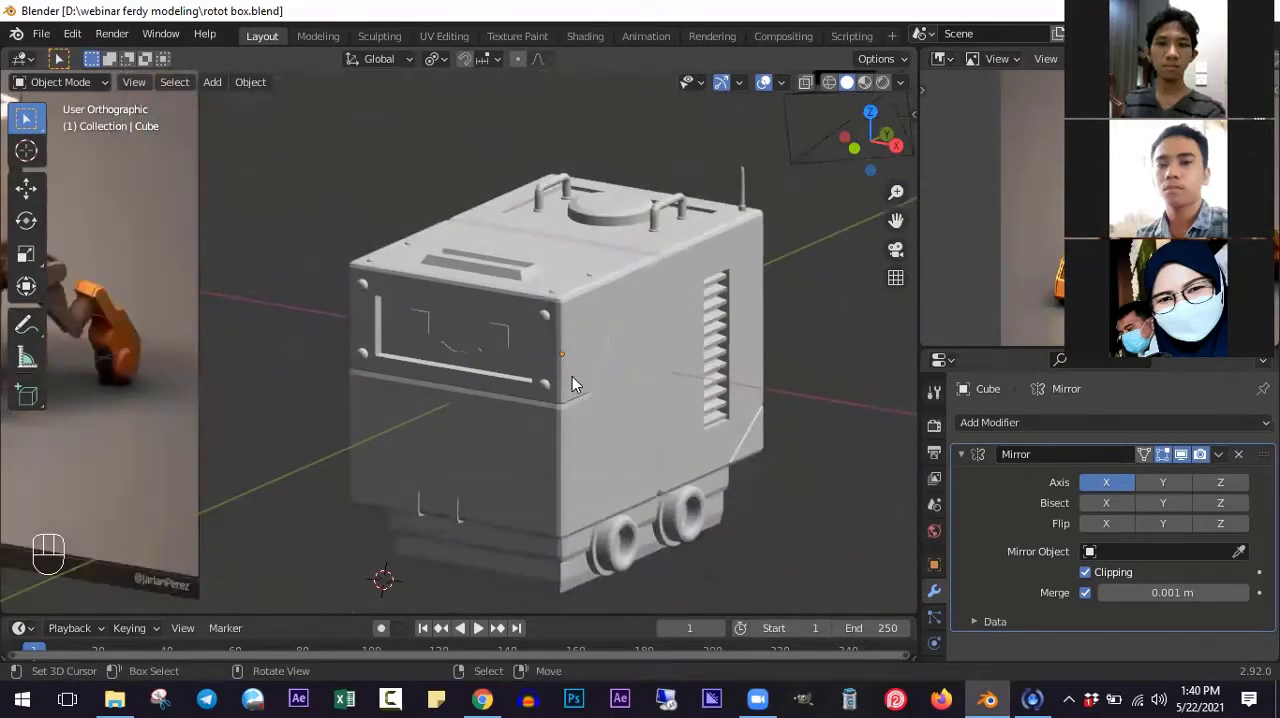
pyautogui.keyDown('shift'); pyautogui.scroll(-2, 572, 376); pyautogui.keyUp('shift')
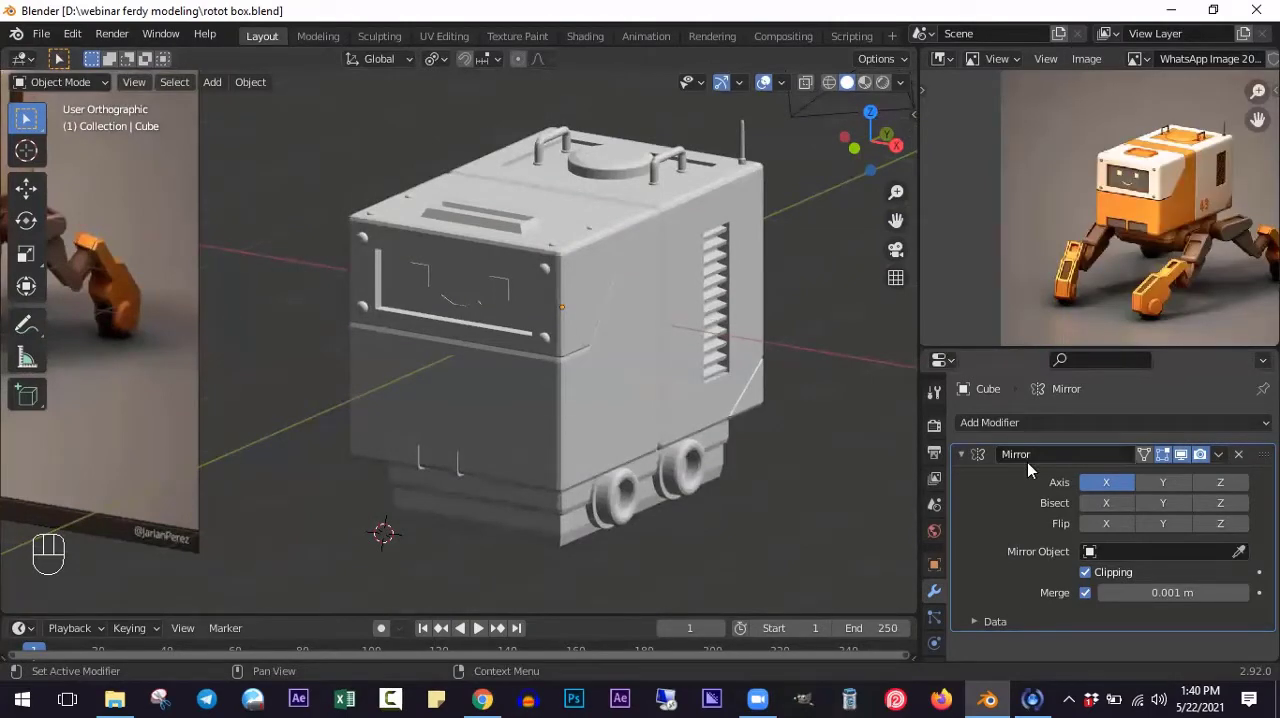
pyautogui.scroll(-3, 485, 406)
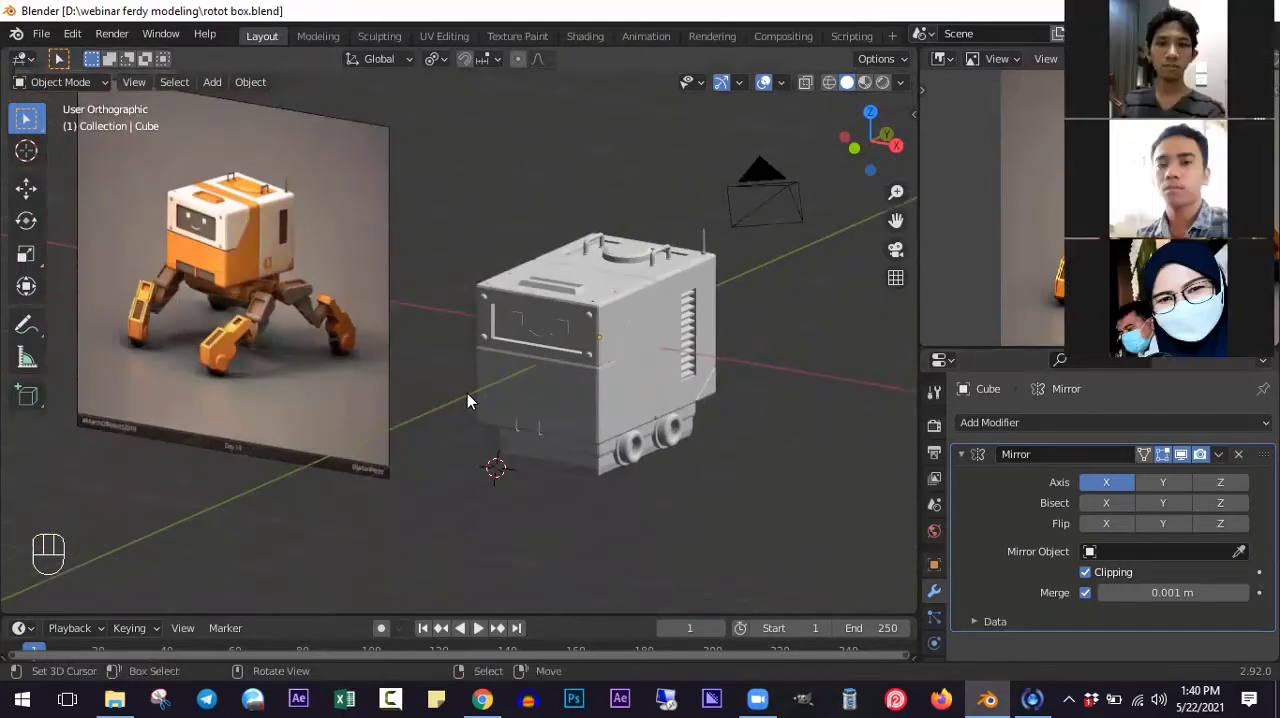
# - Examine the robot's legs in the background reference image from the front orthographic view
pyautogui.press('KP_1')
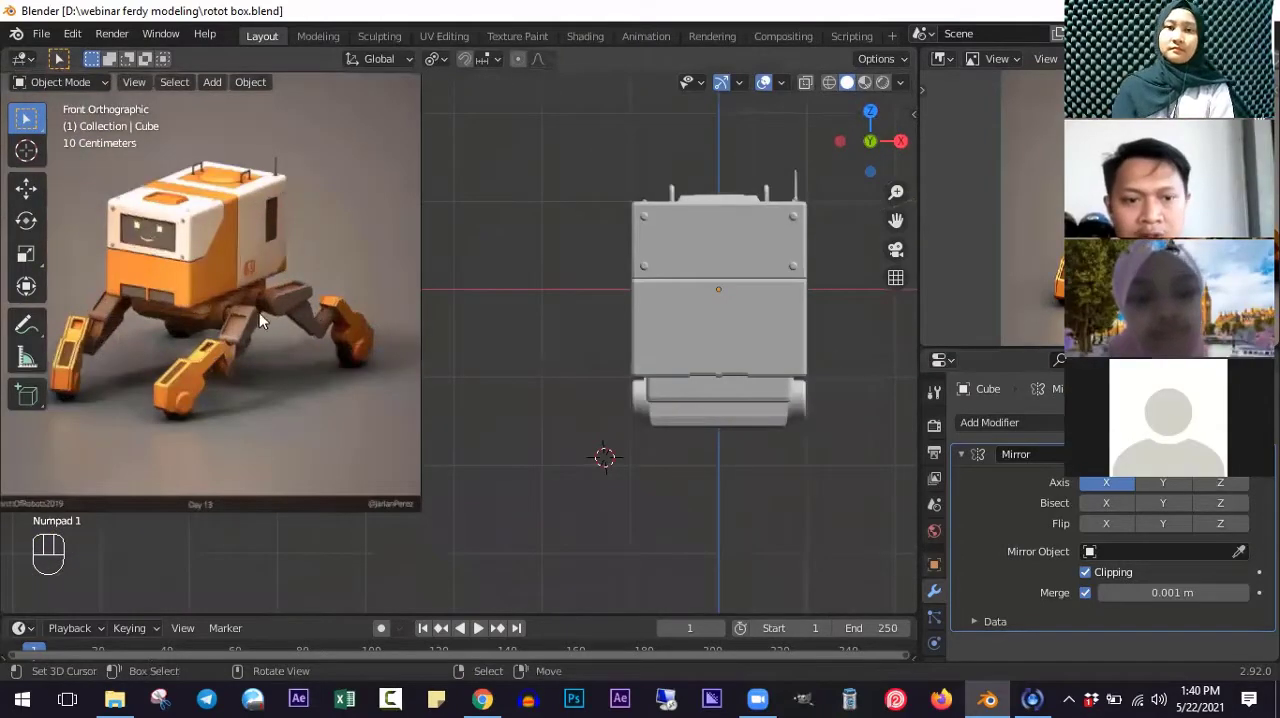
pyautogui.scroll(3, 257, 312)
pyautogui.scroll(-2, 300, 320)
pyautogui.scroll(-1, 341, 322)
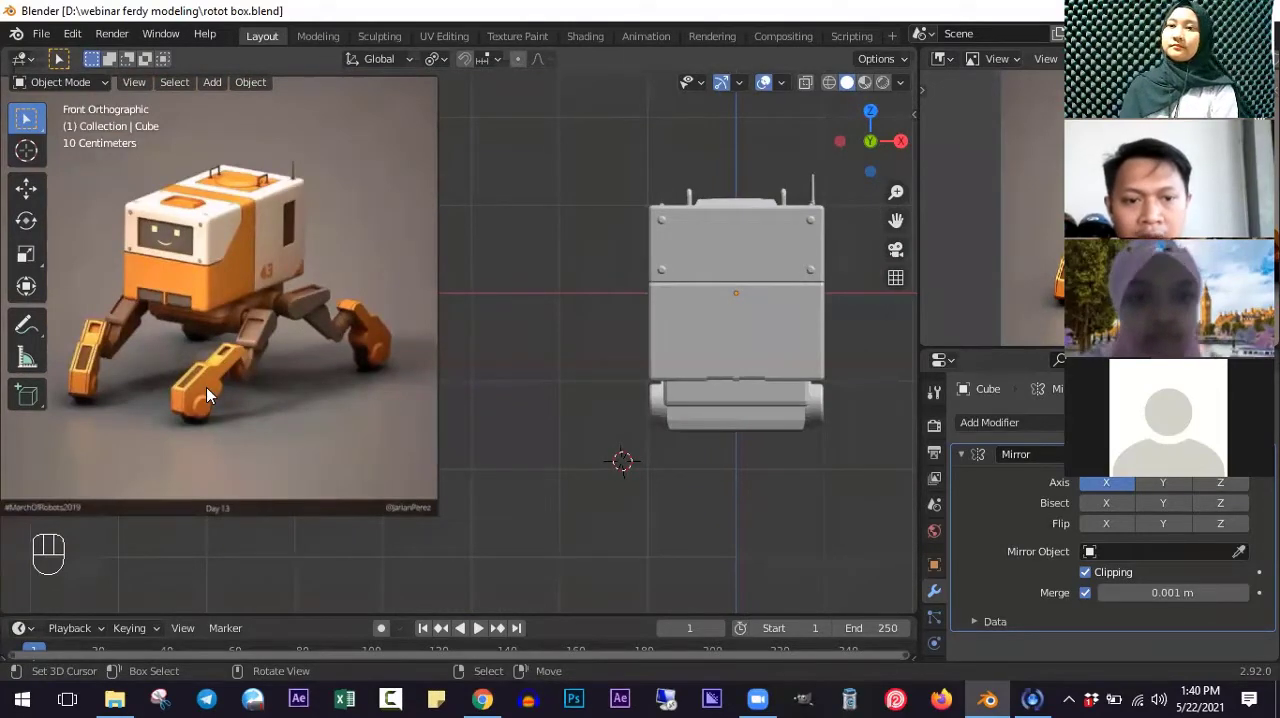
pyautogui.scroll(2, 317, 320)
pyautogui.scroll(-1, 320, 322)
pyautogui.keyDown('ctrl'); pyautogui.scroll(-1, 420, 340); pyautogui.keyUp('ctrl')
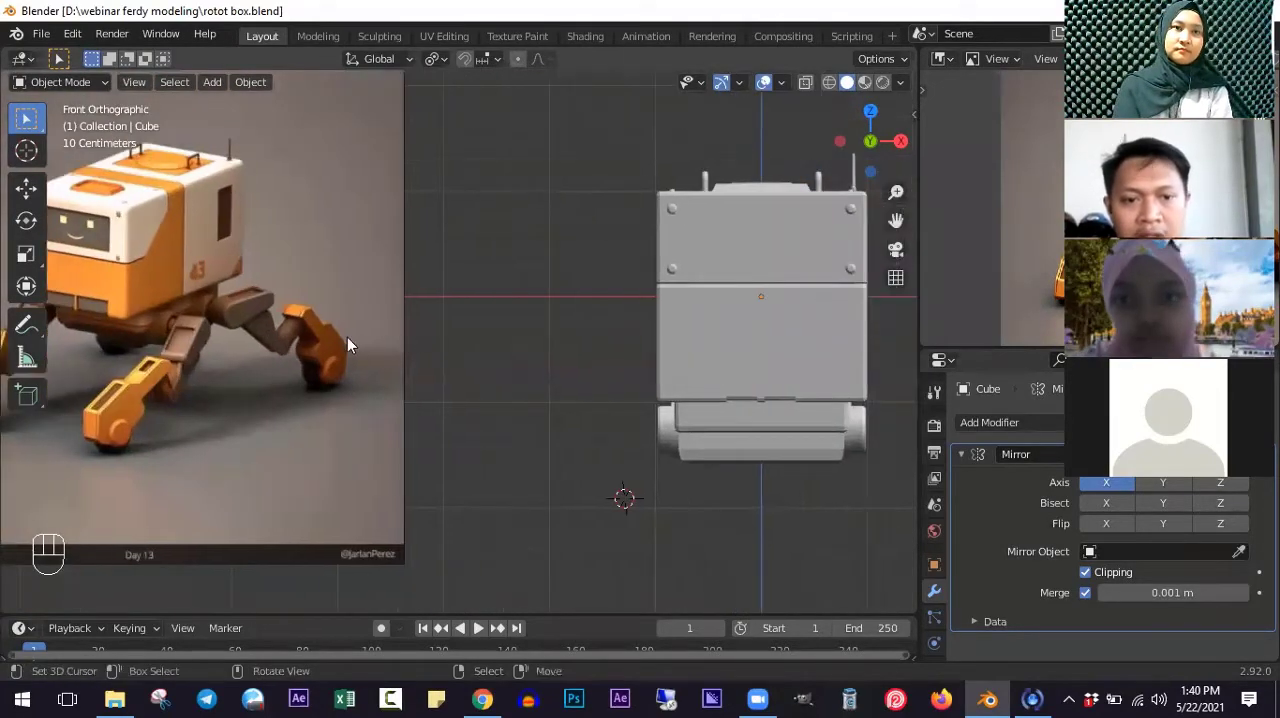
pyautogui.keyDown('ctrl'); pyautogui.scroll(-3, 440, 335); pyautogui.keyUp('ctrl')
pyautogui.scroll(-2, 454, 330)
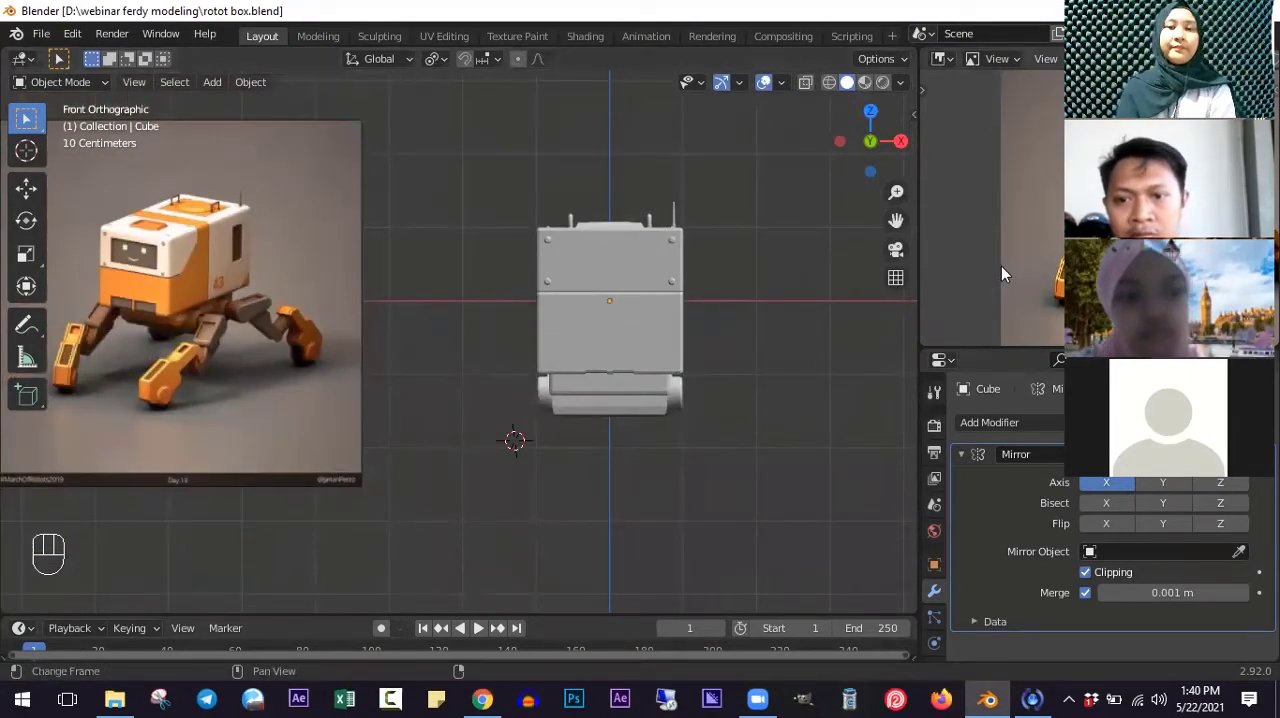
# - Widen the reference image area beside the viewport and enlarge the image around the robot's leg joints
pyautogui.moveTo(918, 217); pyautogui.dragTo(840, 215)
pyautogui.scroll(-2, 973, 207)
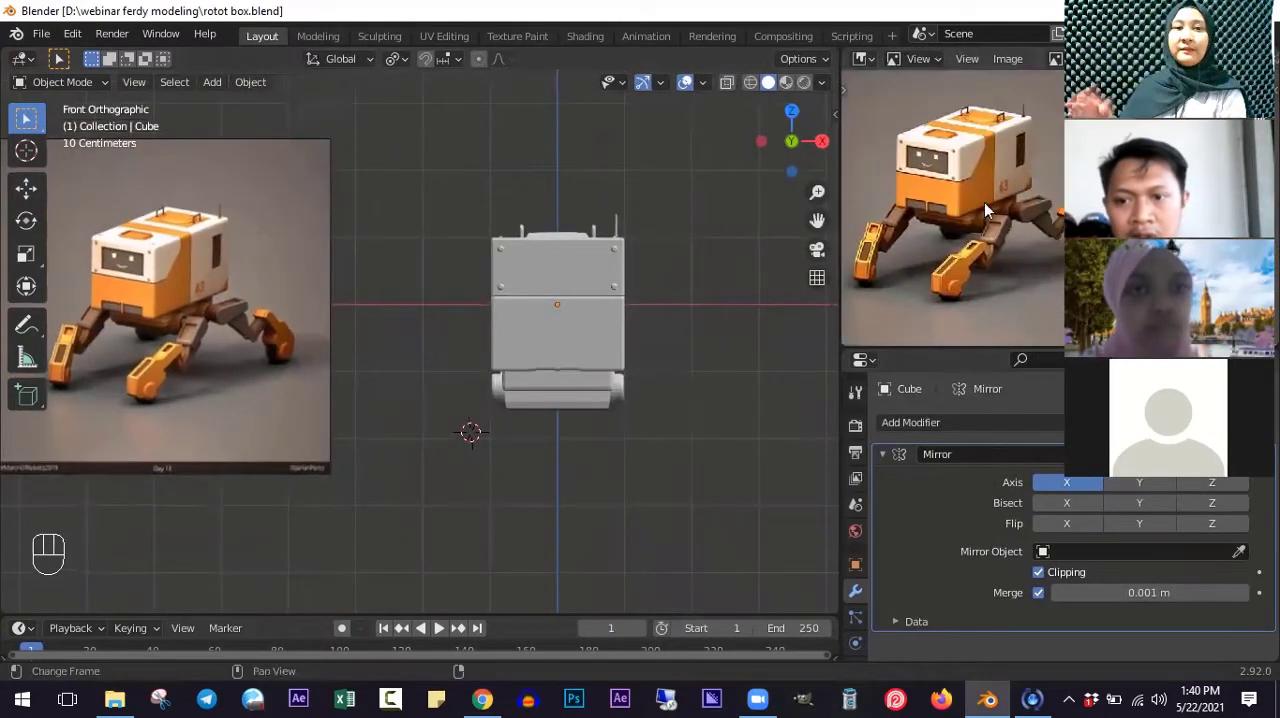
pyautogui.scroll(6, 1011, 214)
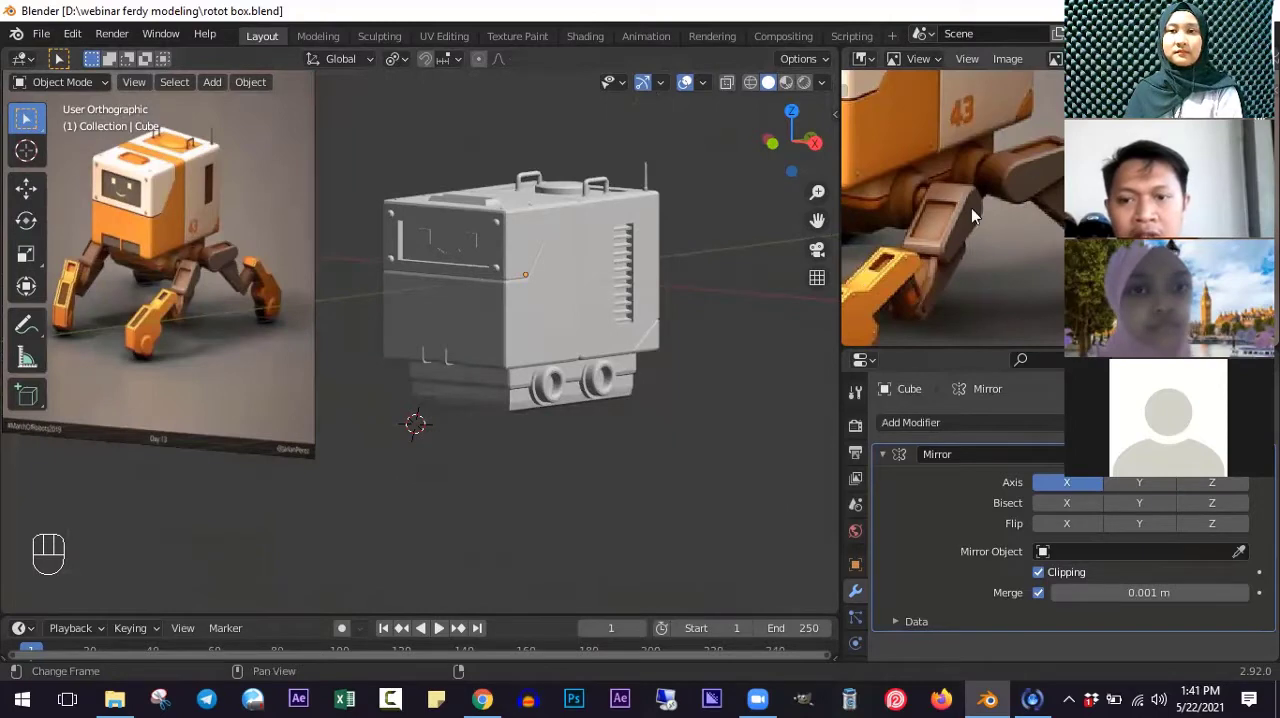
pyautogui.scroll(-1, 986, 210)
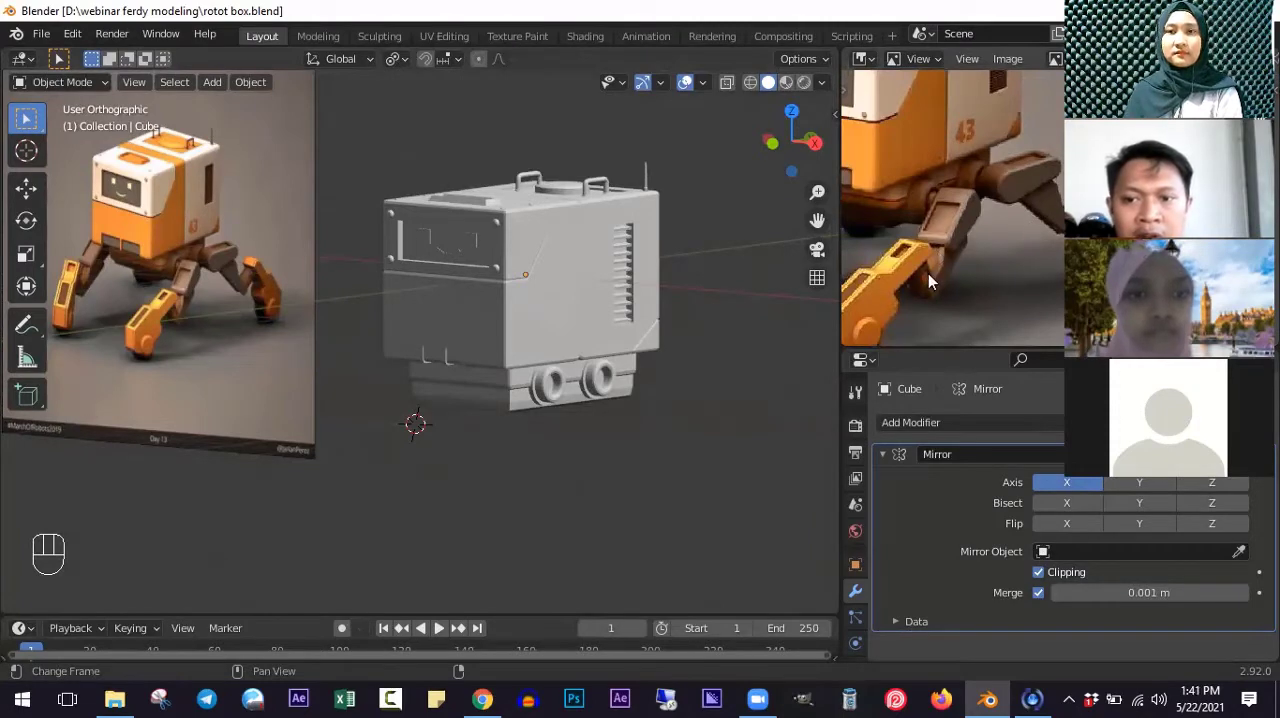
pyautogui.scroll(-1, 877, 271)
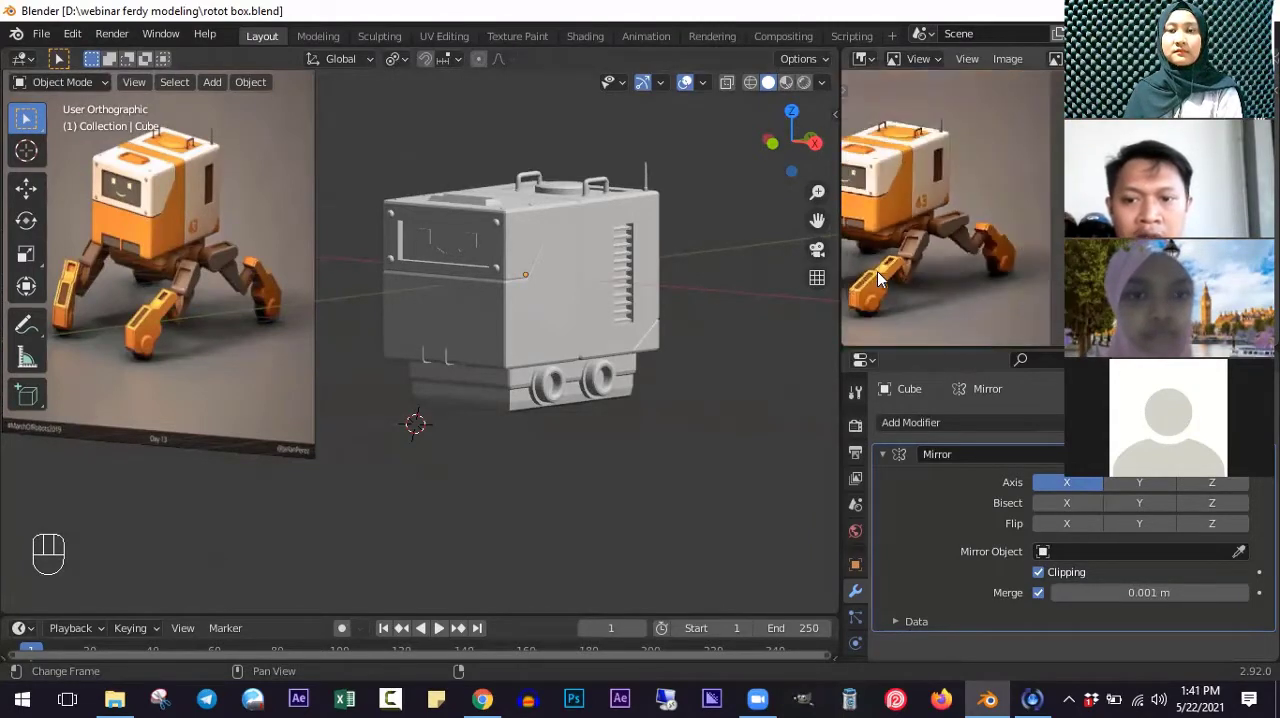
pyautogui.scroll(1, 988, 200)
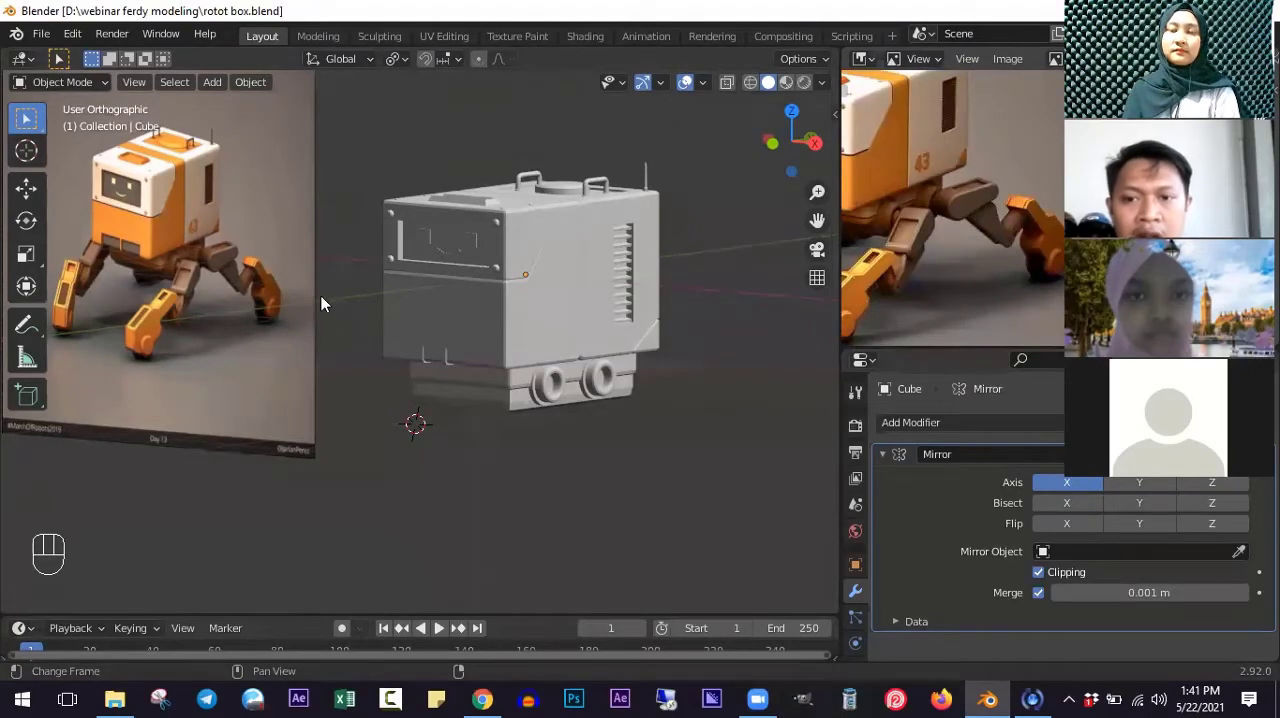
# - Place the 3D cursor by hand inside the rear round leg mount in the right orthographic view
pyautogui.scroll(2, 590, 338)
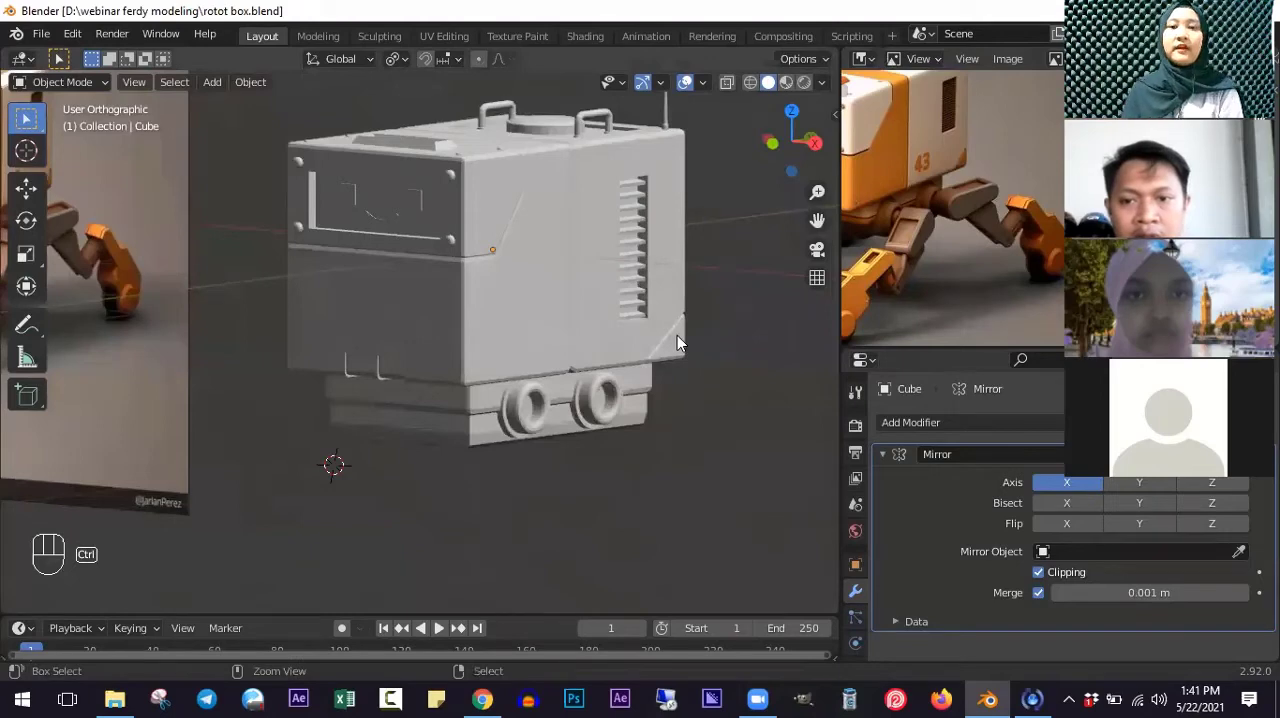
pyautogui.press('KP_3')
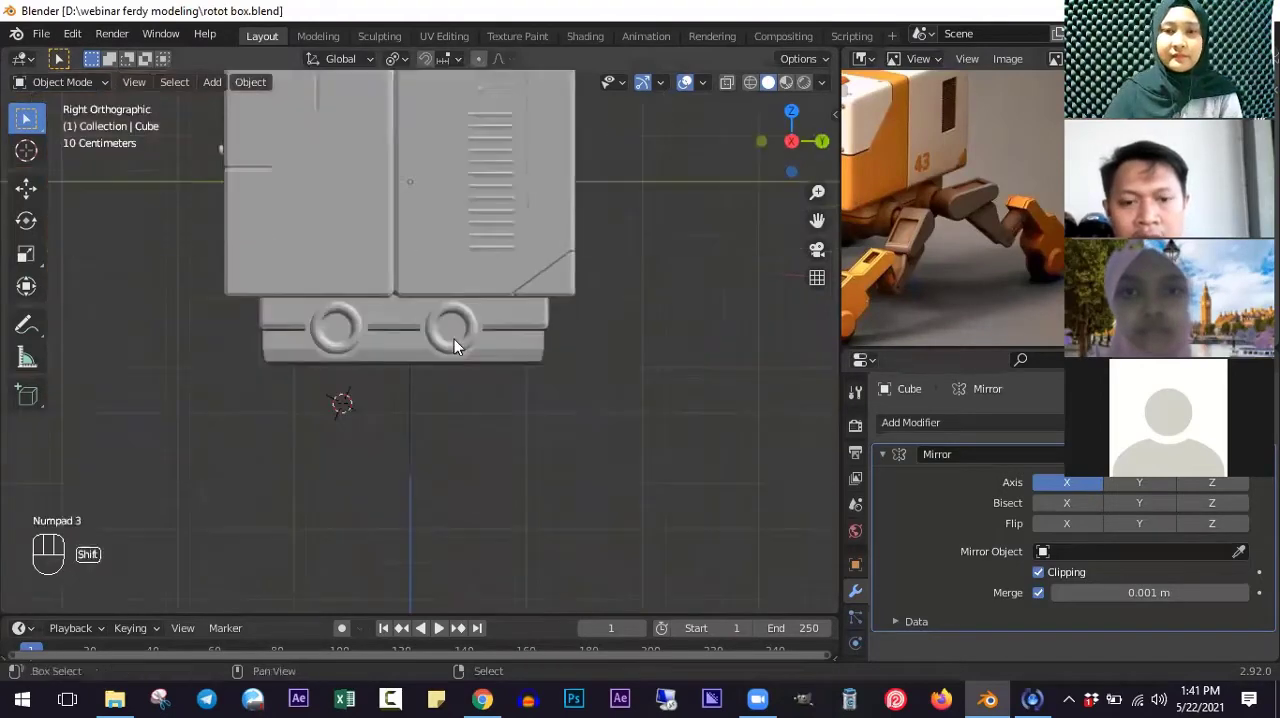
pyautogui.scroll(3, 454, 339)
pyautogui.click(456, 338)
pyautogui.scroll(3, 452, 327)
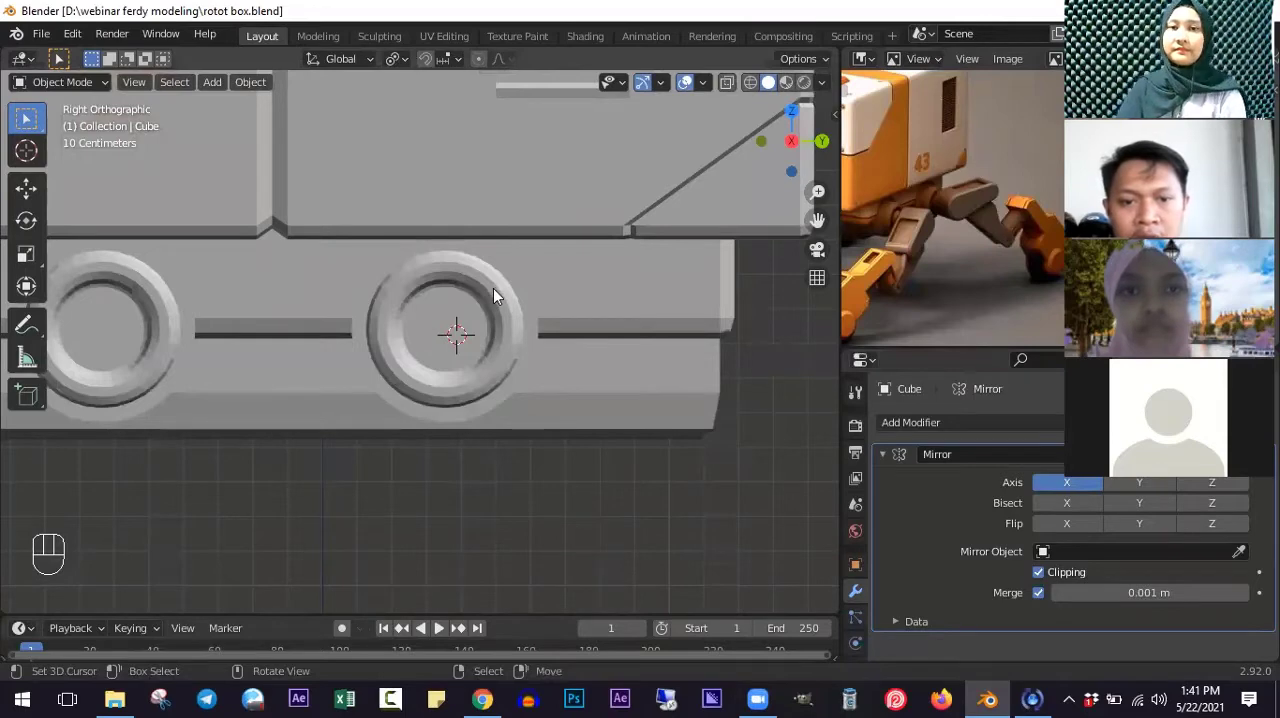
# - In Edit Mode, select all linked geometry of the rear round leg mount
pyautogui.press('Tab')
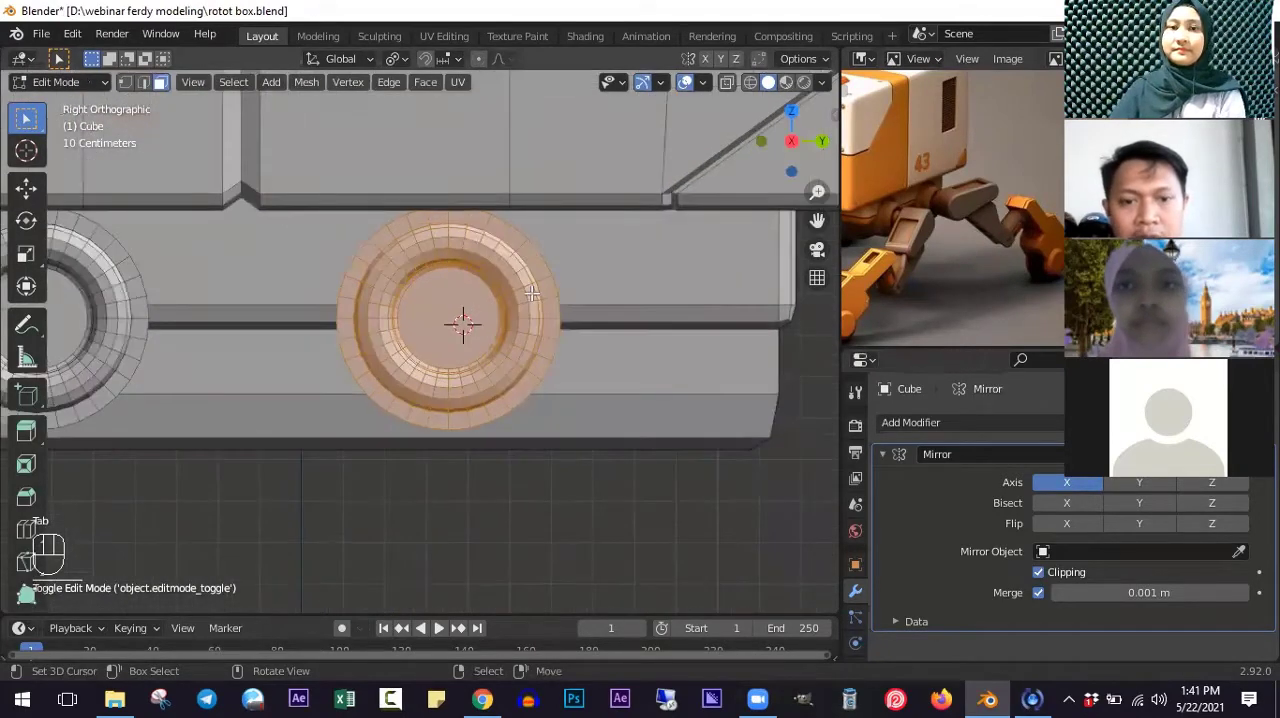
pyautogui.scroll(-2, 479, 305)
pyautogui.scroll(2, 529, 267)
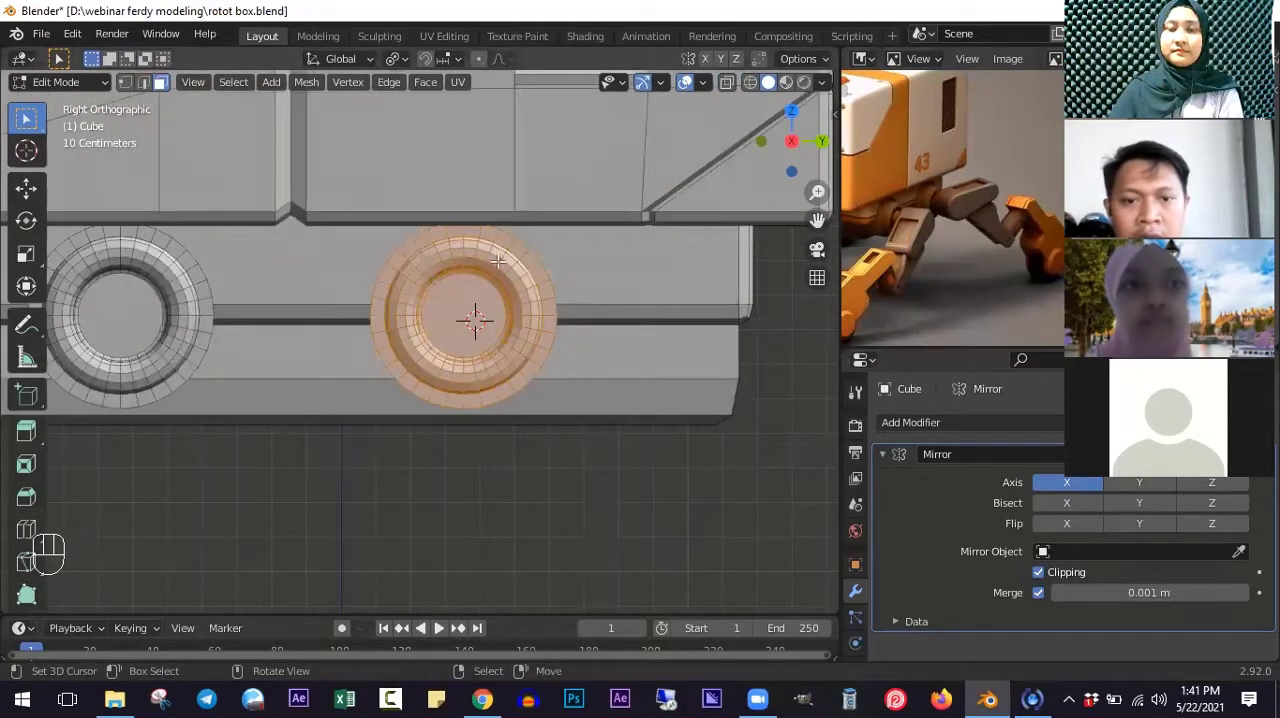
pyautogui.keyDown('alt'); pyautogui.click(497, 262); pyautogui.keyUp('alt')
pyautogui.scroll(2, 509, 259)
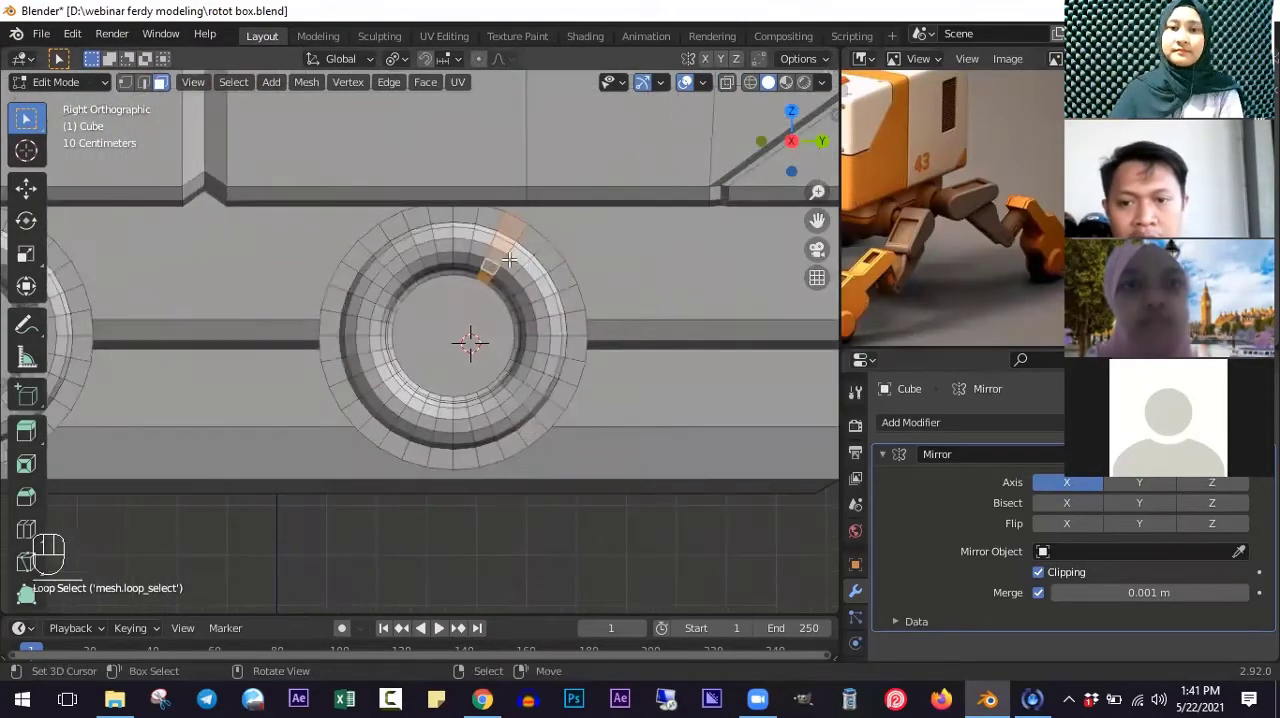
pyautogui.press('l')
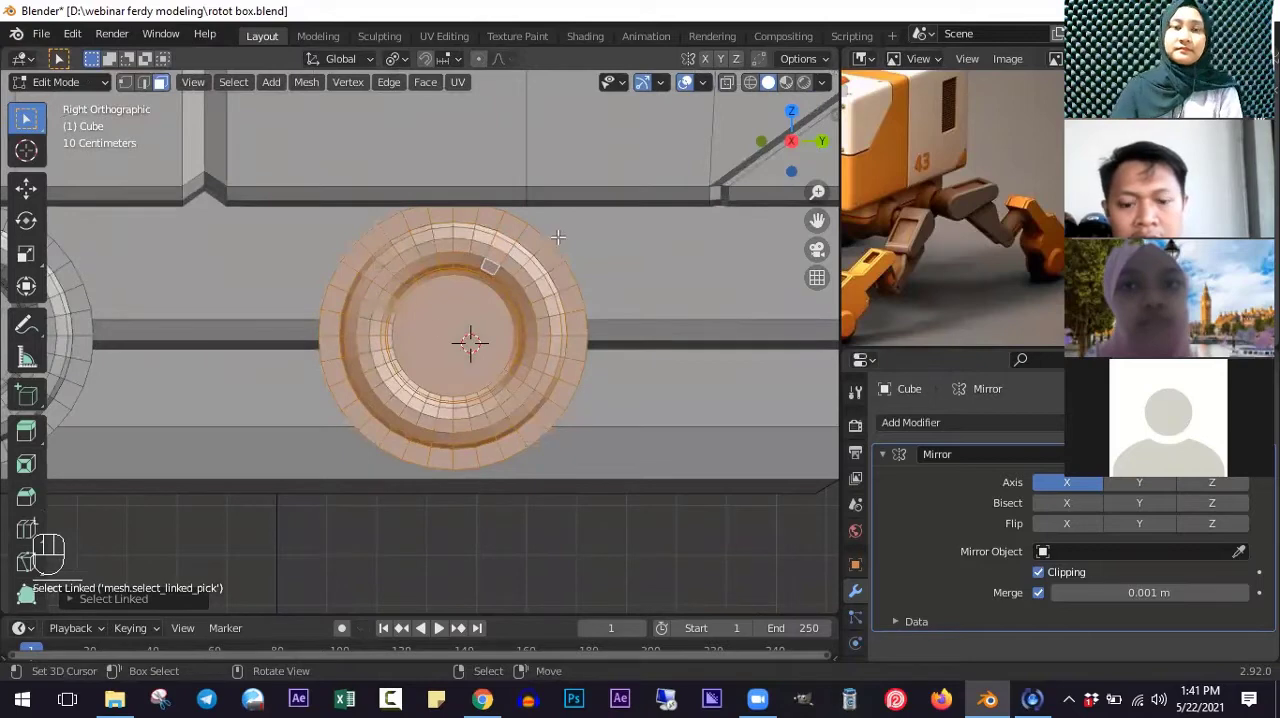
pyautogui.scroll(1, 499, 256)
pyautogui.hotkey('shift', 'a')
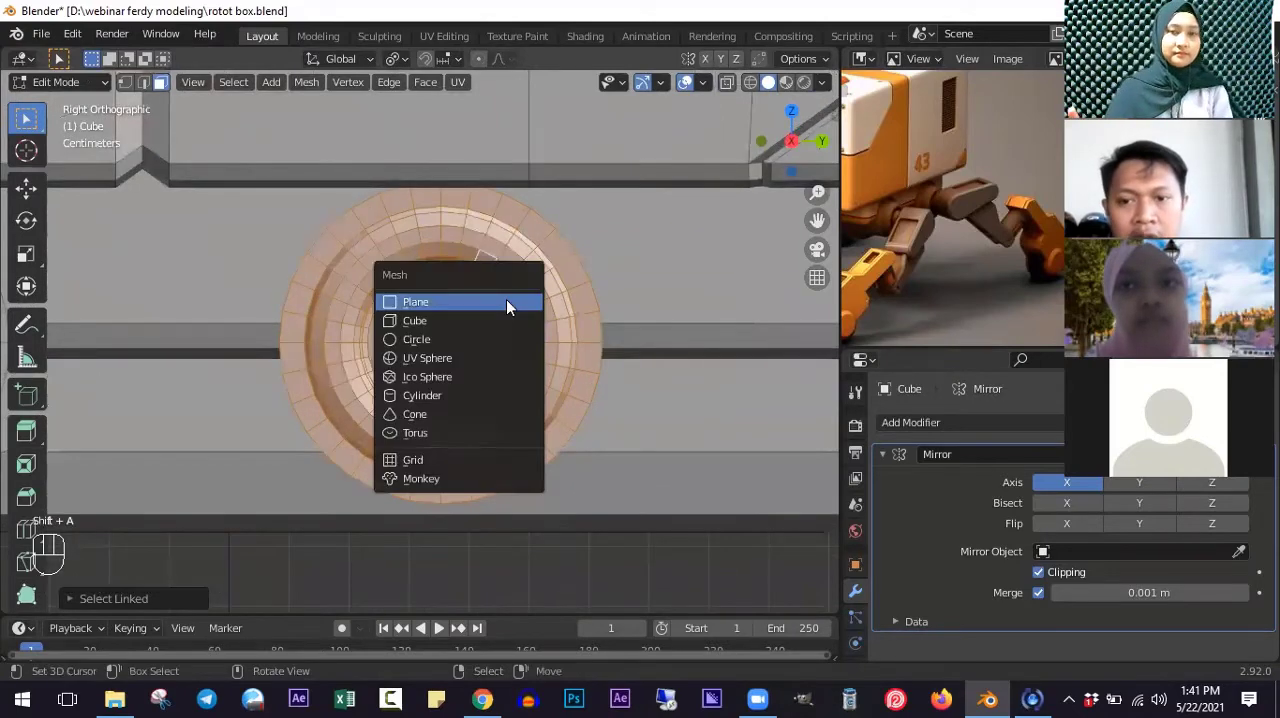
pyautogui.scroll(-3, 509, 292)
pyautogui.press('Escape')
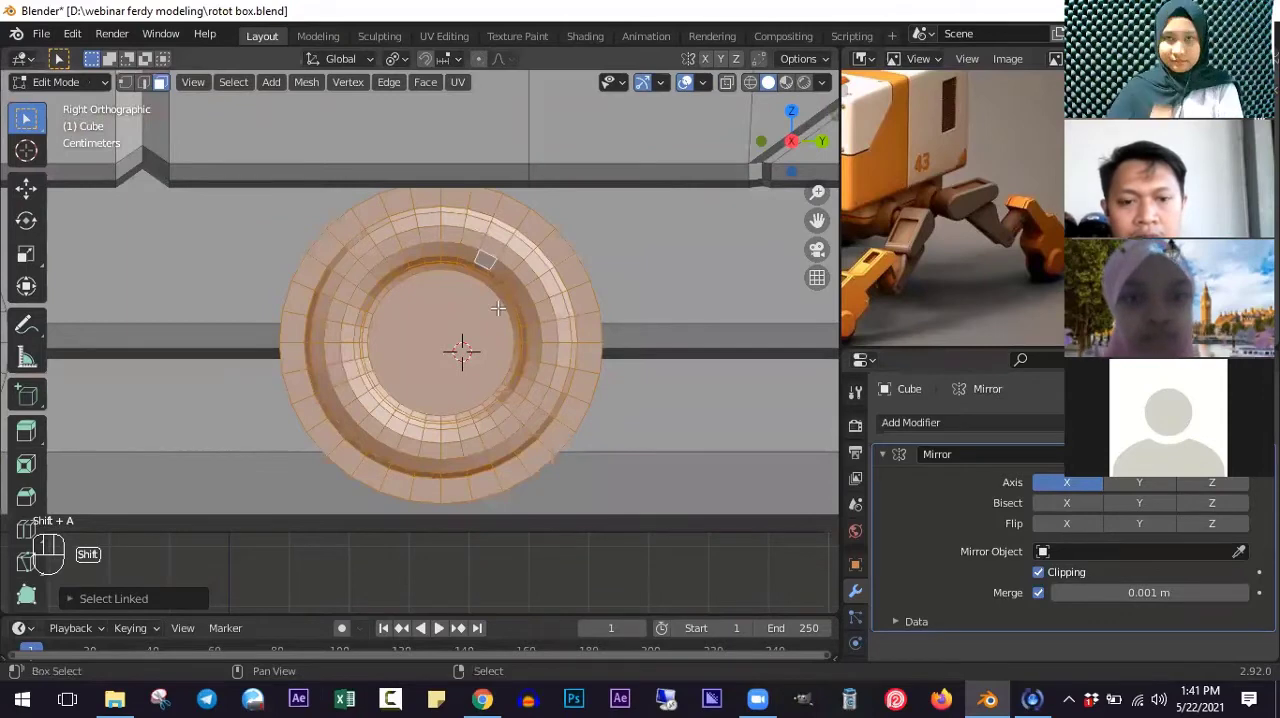
# - Snap the 3D cursor to the selected rear leg mount and return the body to Object Mode
pyautogui.hotkey('shift', 's')
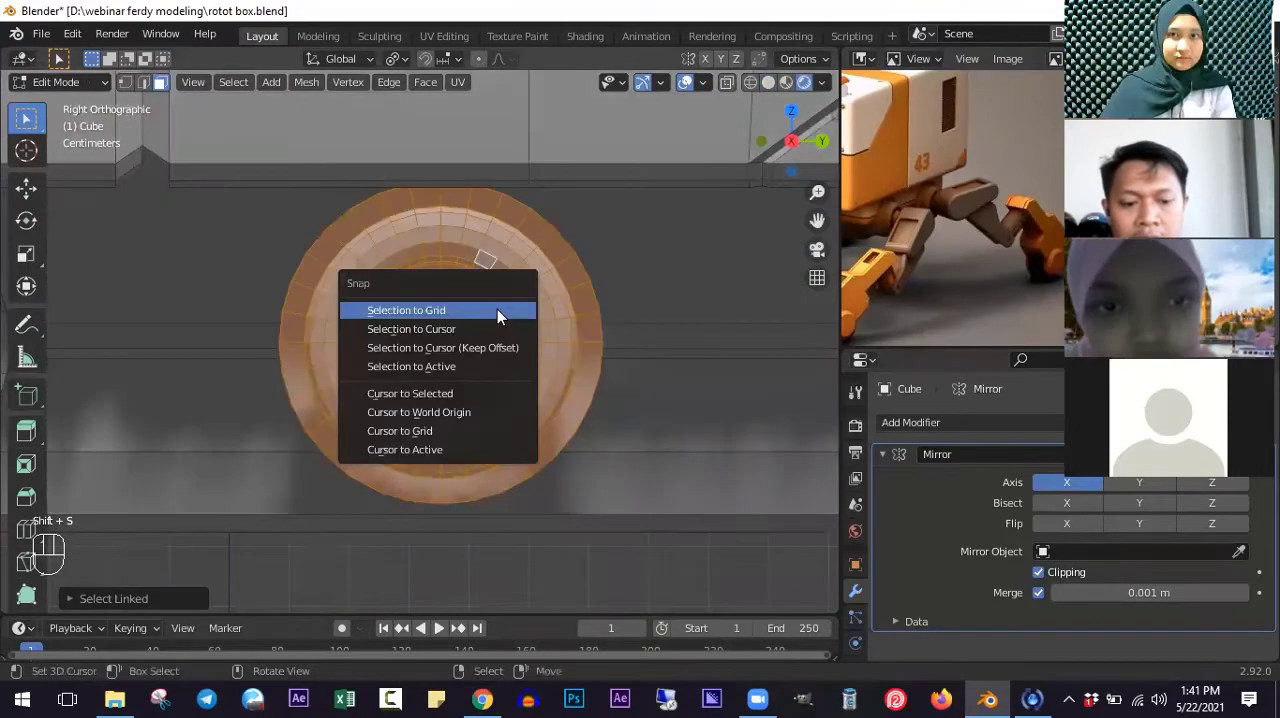
pyautogui.click(468, 393)
pyautogui.scroll(-8, 497, 216)
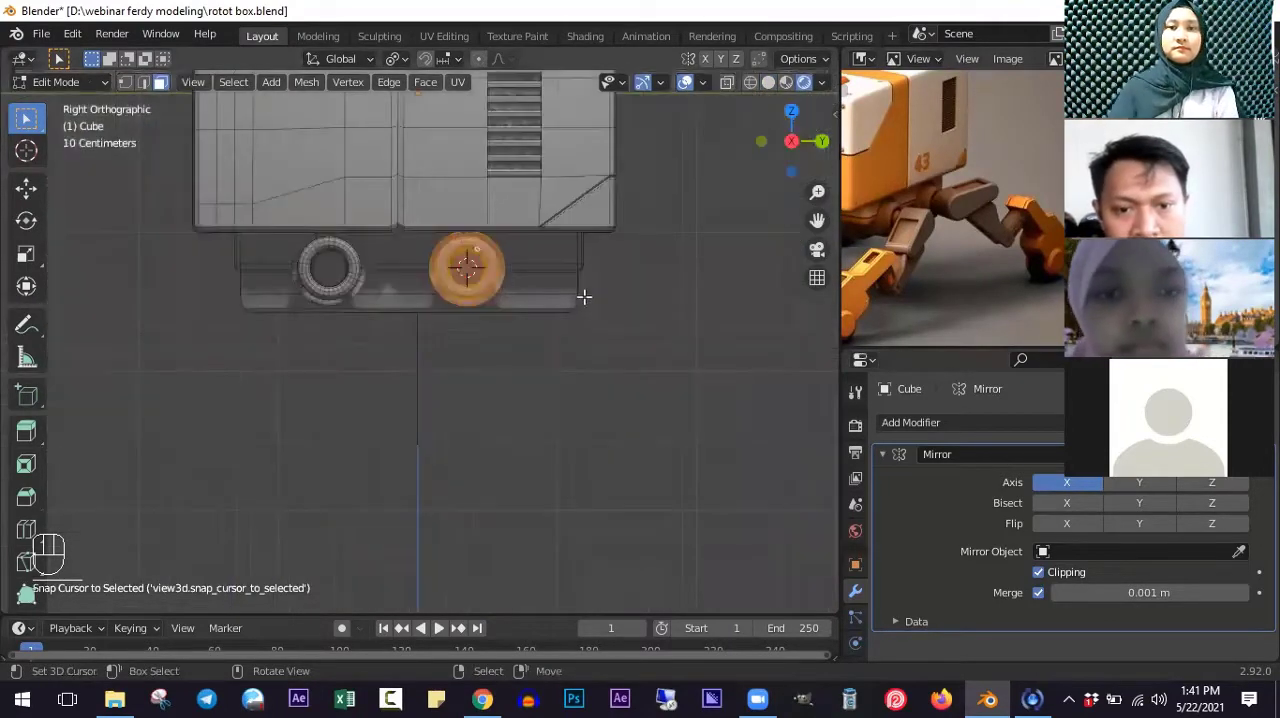
pyautogui.moveTo(583, 294); pyautogui.dragTo(577, 300, button='middle')
pyautogui.scroll(4, 577, 300)
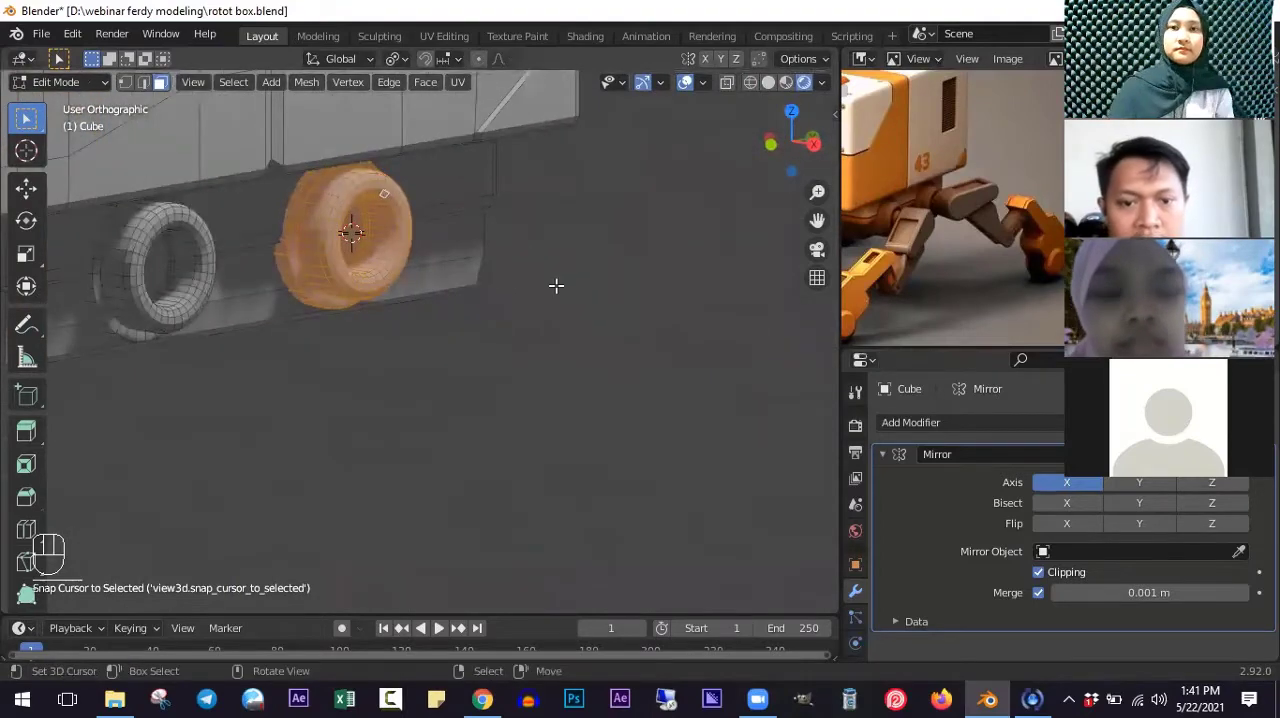
pyautogui.keyDown('shift'); pyautogui.moveTo(400, 257); pyautogui.dragTo(562, 344, button='middle'); pyautogui.keyUp('shift')
pyautogui.scroll(1, 562, 344)
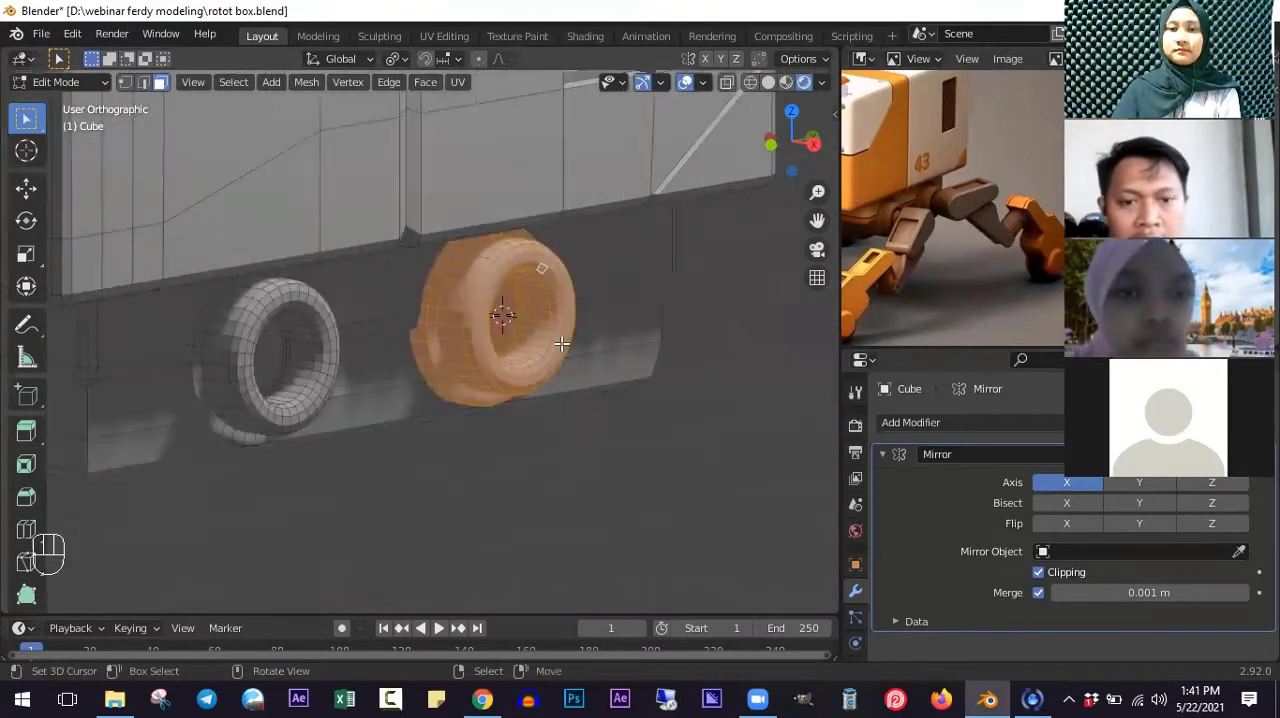
pyautogui.press('Tab')
pyautogui.scroll(-3, 494, 289)
pyautogui.moveTo(494, 289)
pyautogui.mouseDown(button='middle')
pyautogui.moveTo(543, 263)
pyautogui.moveTo(506, 326)
pyautogui.moveTo(483, 309)
pyautogui.mouseUp(button='middle')
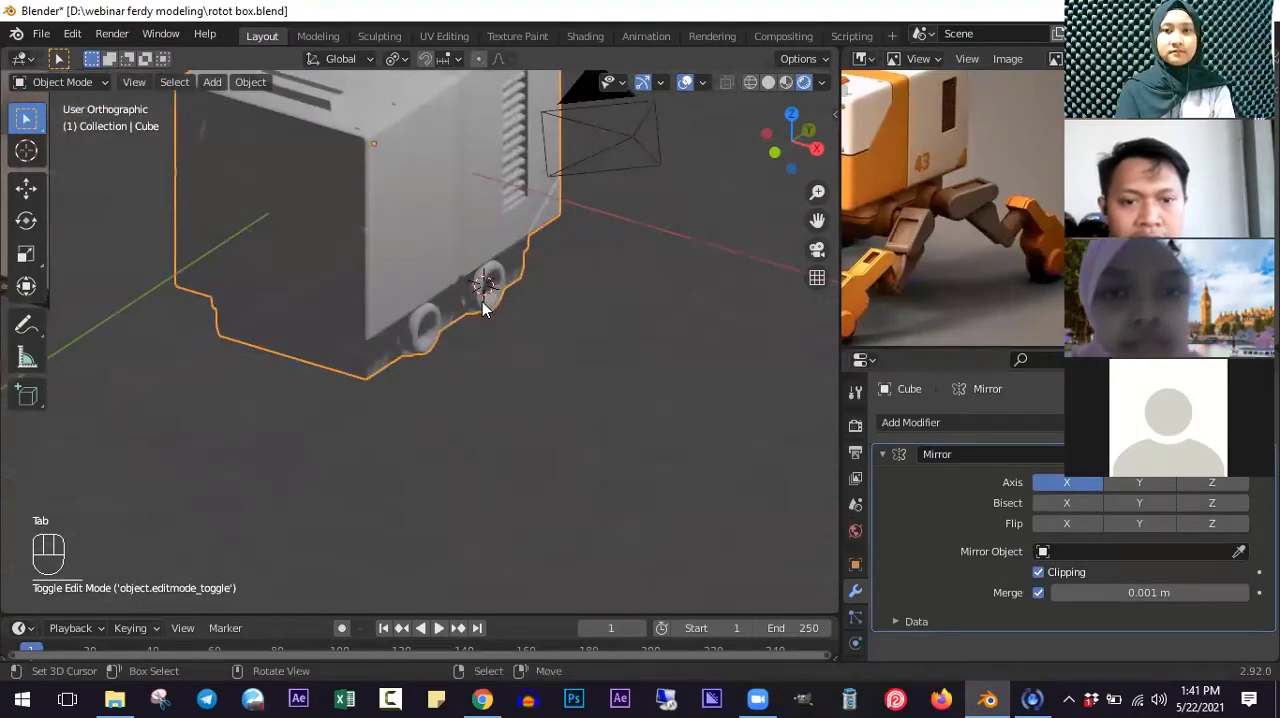
# - Snap the 3D cursor to the selected body's origin
pyautogui.keyDown('shift'); pyautogui.scroll(6, 414, 308); pyautogui.keyUp('shift')
pyautogui.hotkey('shift', 'a')
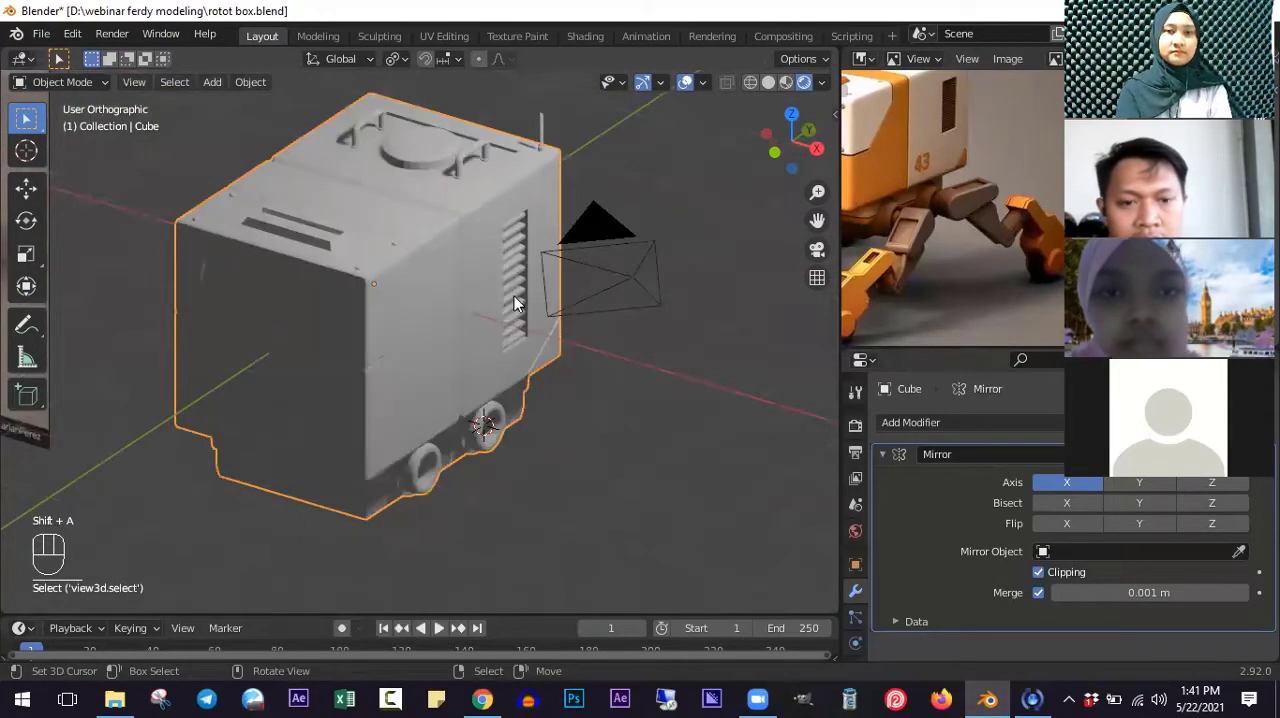
pyautogui.hotkey('shift', 's')
pyautogui.click(494, 289)
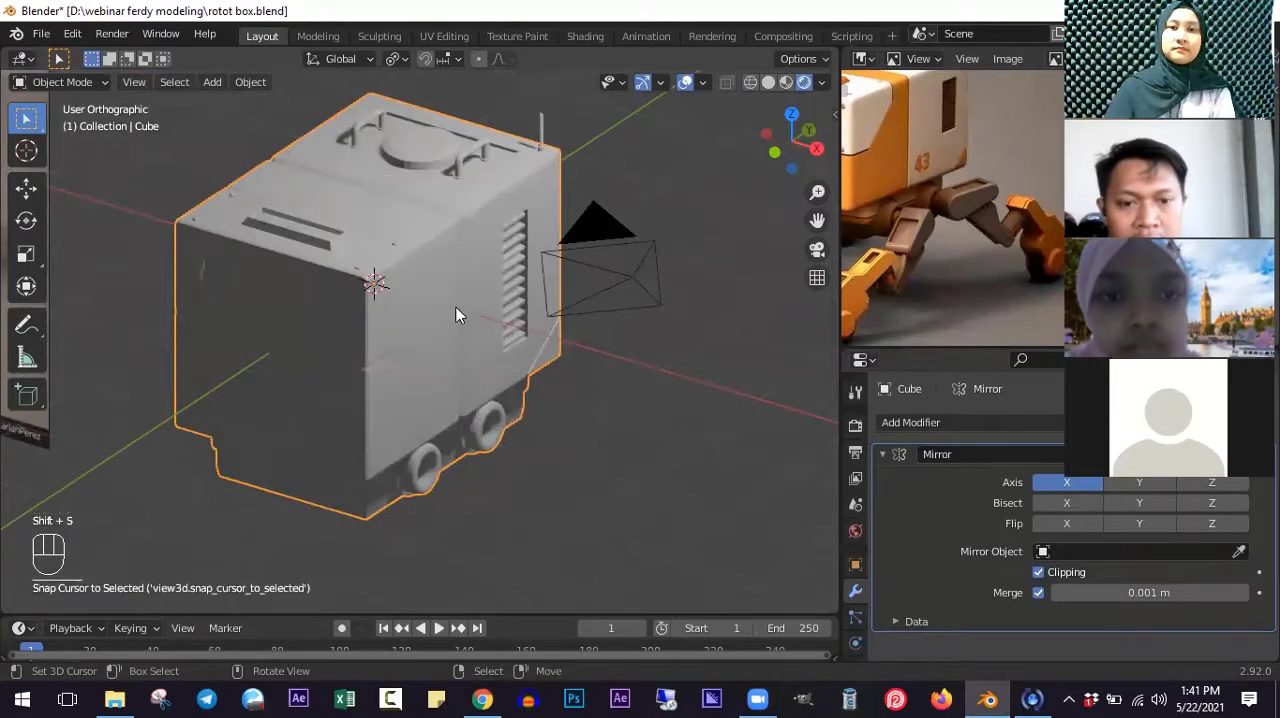
pyautogui.scroll(2, 470, 380)
pyautogui.keyDown('shift'); pyautogui.scroll(-4, 465, 330); pyautogui.keyUp('shift')
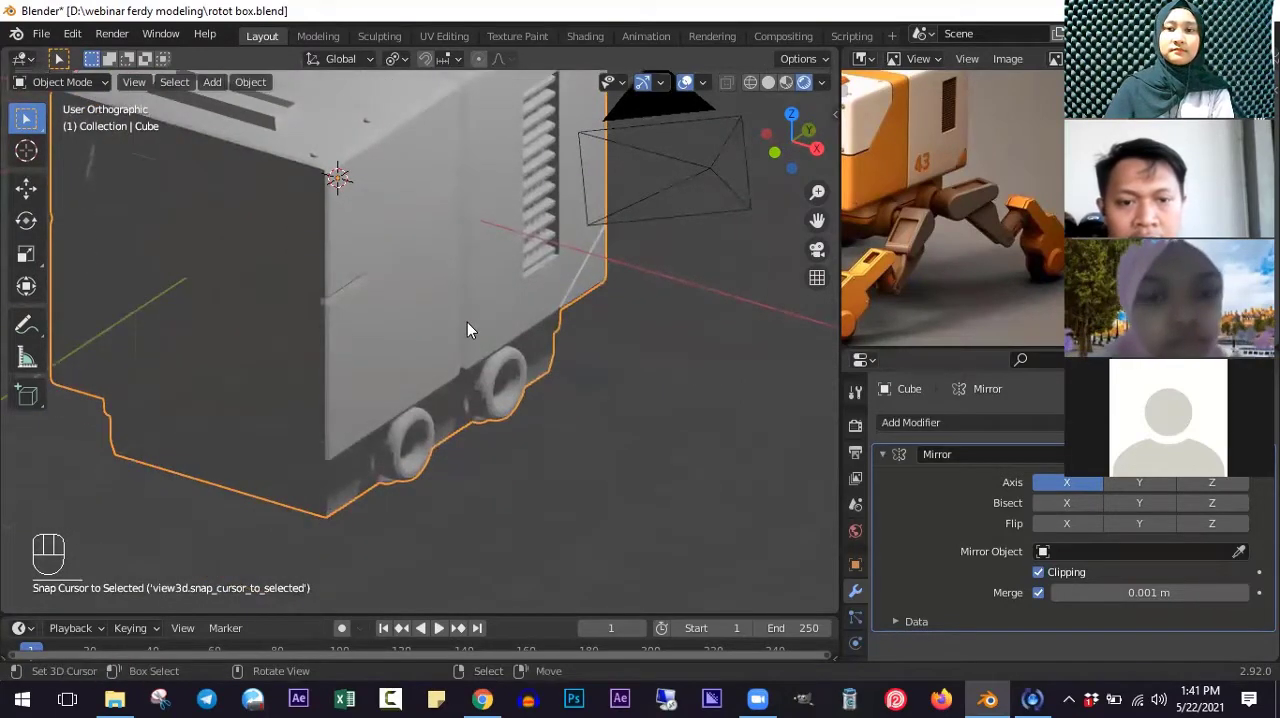
pyautogui.scroll(-3, 467, 322)
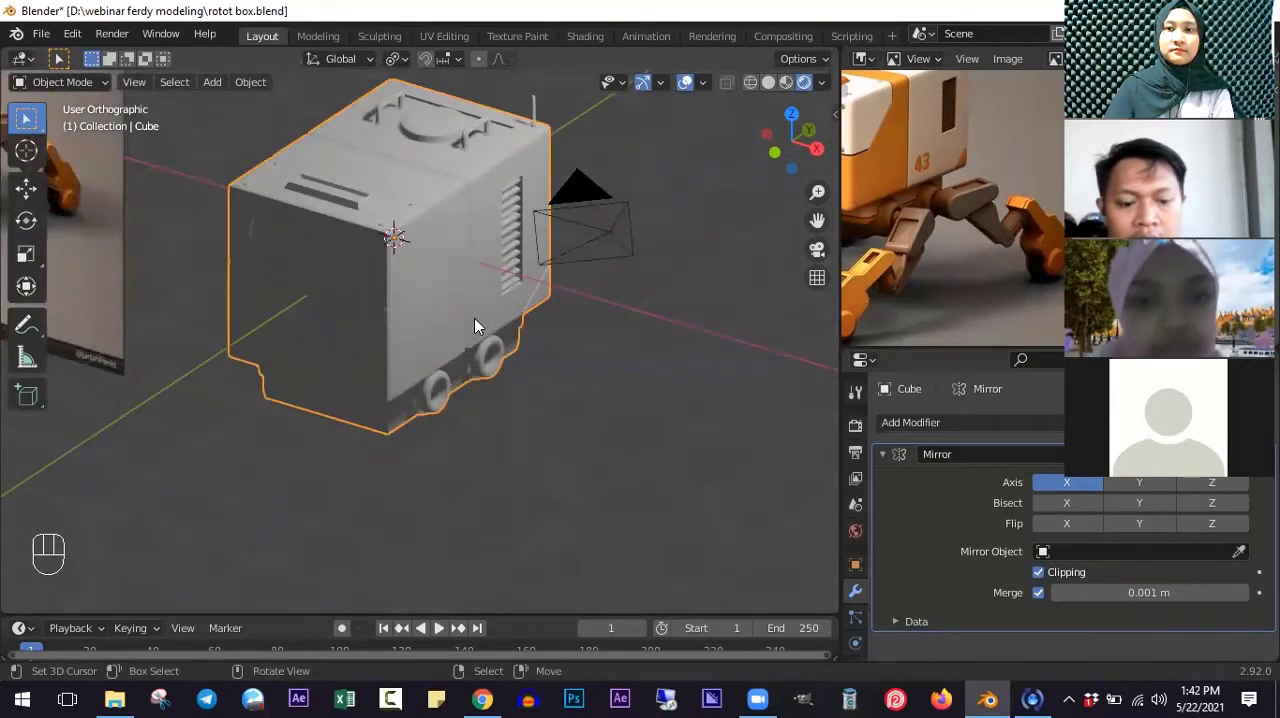
# - Add a UV sphere as a new object at the 3D cursor
pyautogui.hotkey('shift', 'a')
pyautogui.moveTo(426, 302)
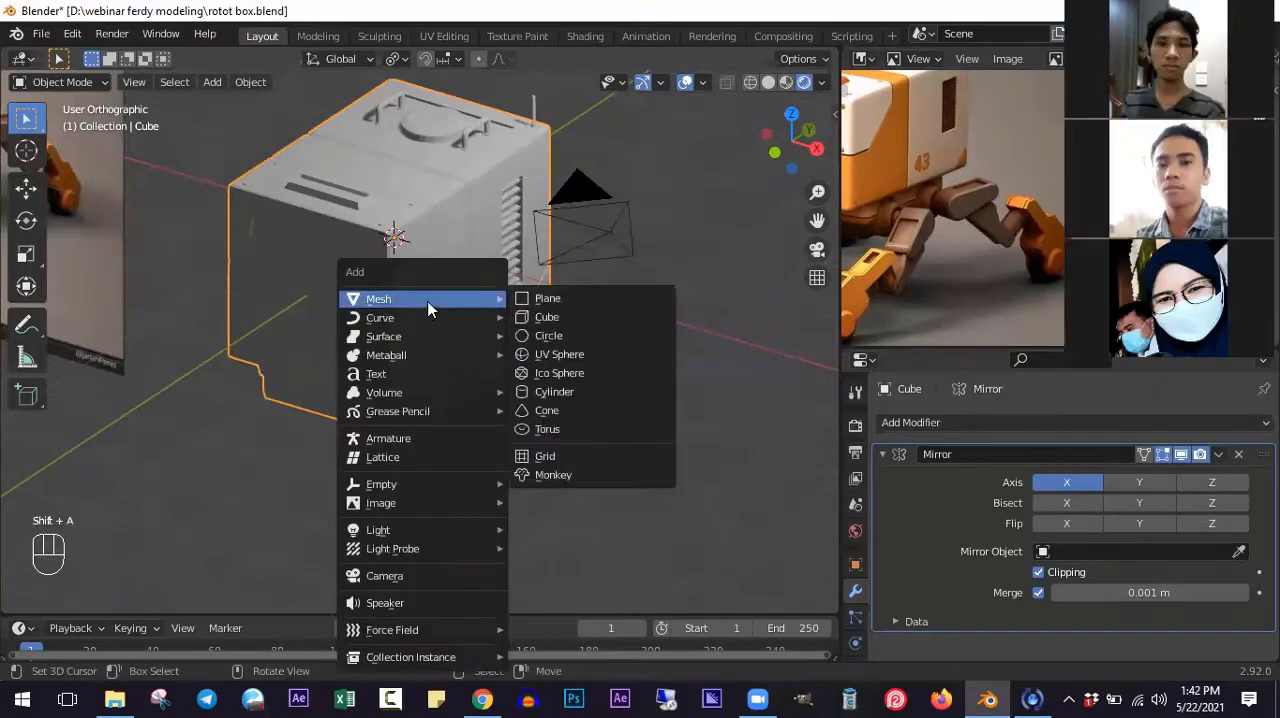
pyautogui.click(557, 355)
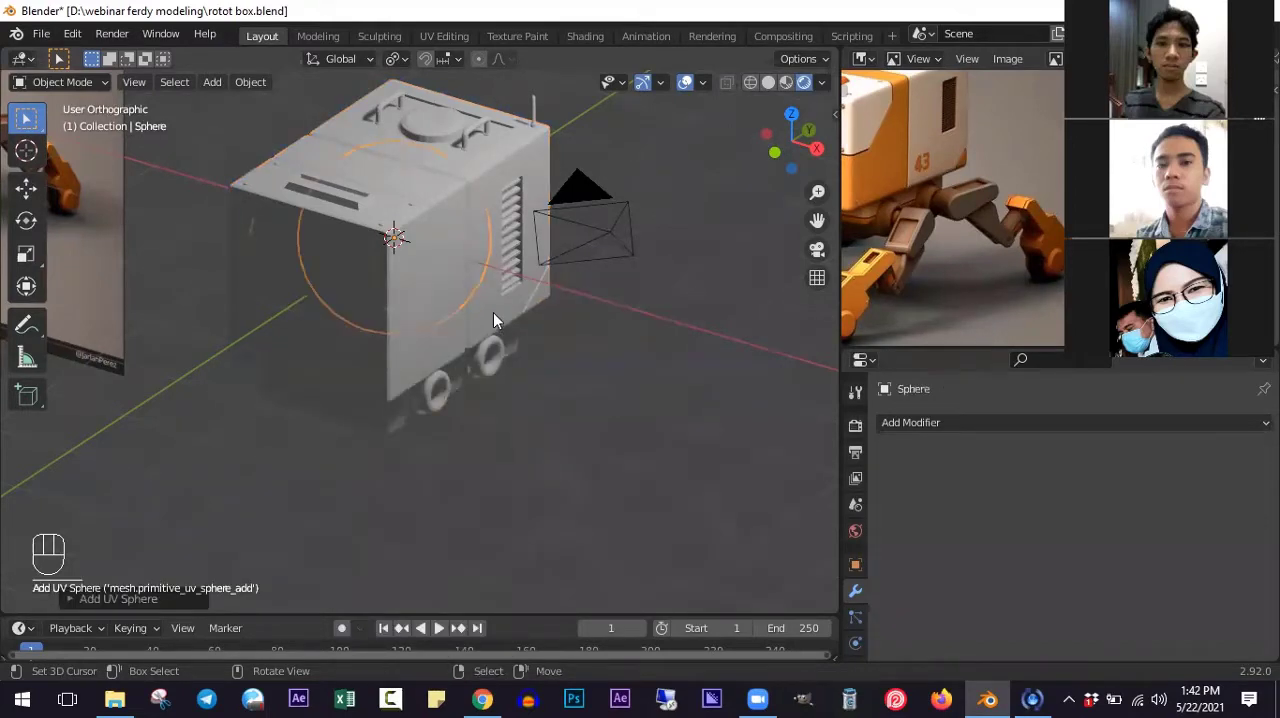
pyautogui.keyDown('ctrl'); pyautogui.moveTo(572, 318); pyautogui.dragTo(429, 320, button='middle'); pyautogui.keyUp('ctrl')
pyautogui.keyDown('ctrl'); pyautogui.scroll(-3, 390, 318); pyautogui.keyUp('ctrl')
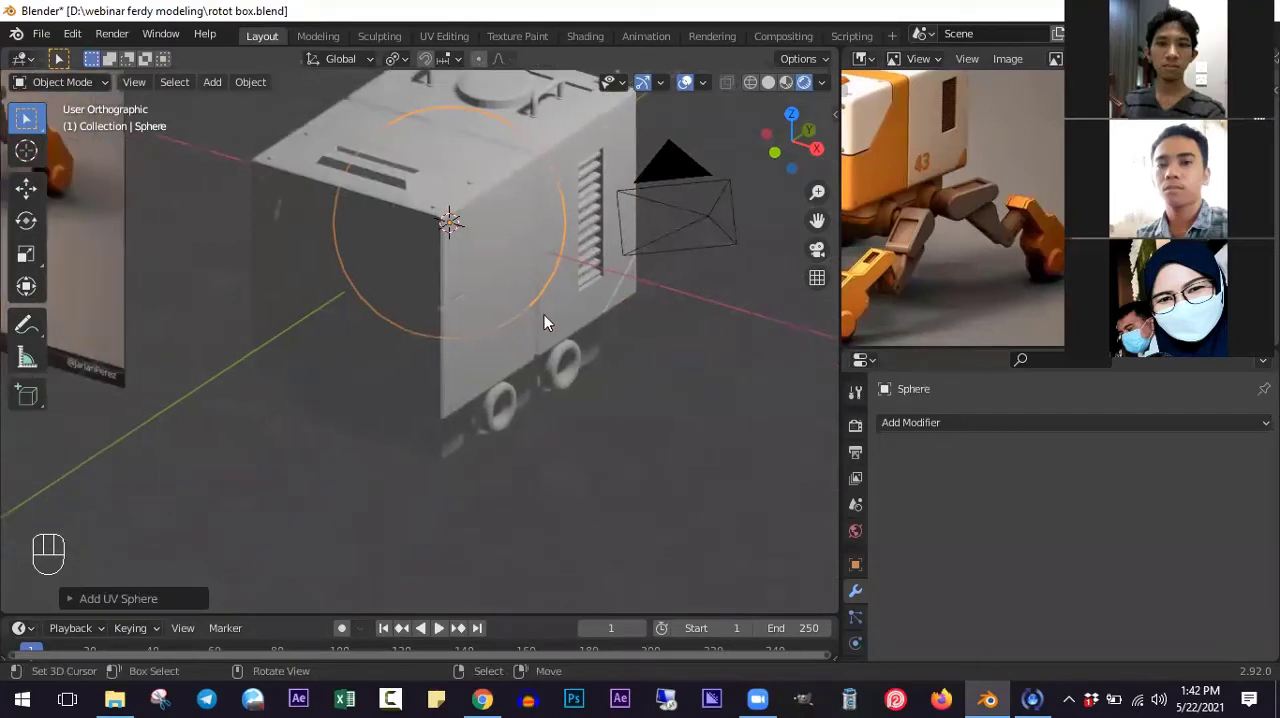
# - In Edit Mode, move the sphere's mesh out beside the robot body in the front wireframe view
pyautogui.press('Tab')
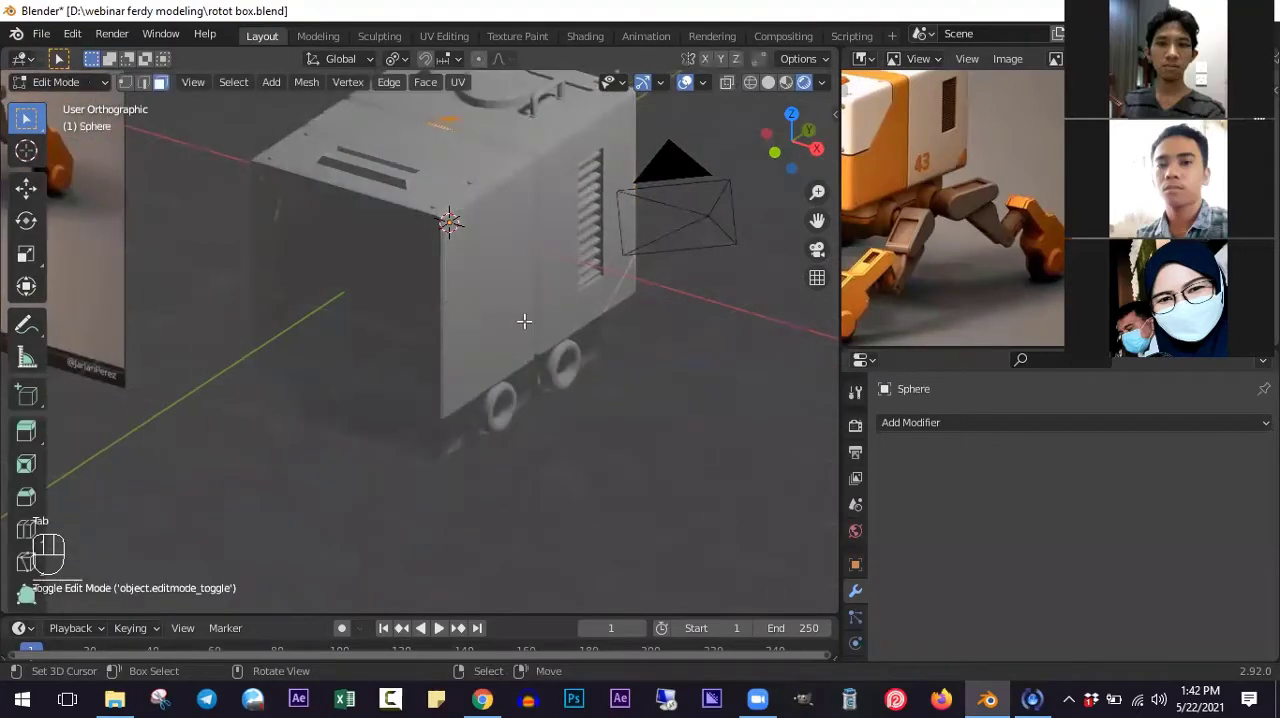
pyautogui.moveTo(544, 314); pyautogui.dragTo(524, 321, button='middle')
pyautogui.press('KP_1')
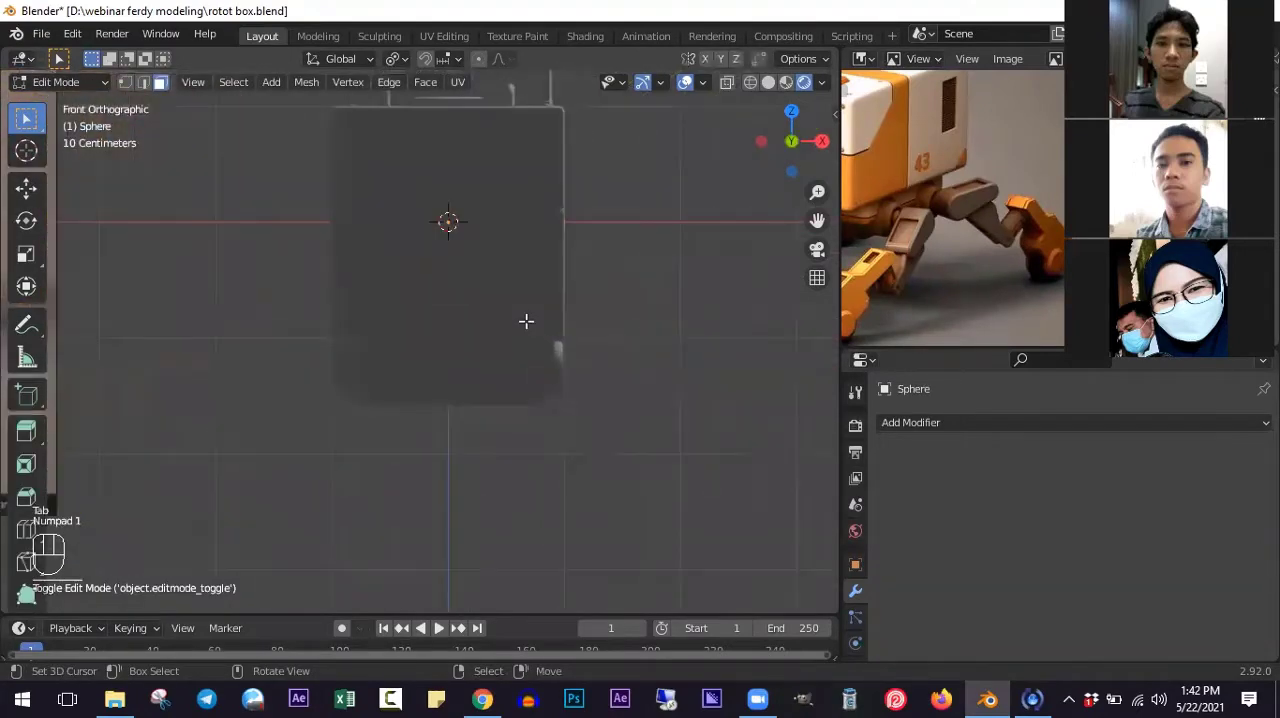
pyautogui.press('z')
pyautogui.keyDown('shift'); pyautogui.scroll(4, 522, 329); pyautogui.keyUp('shift')
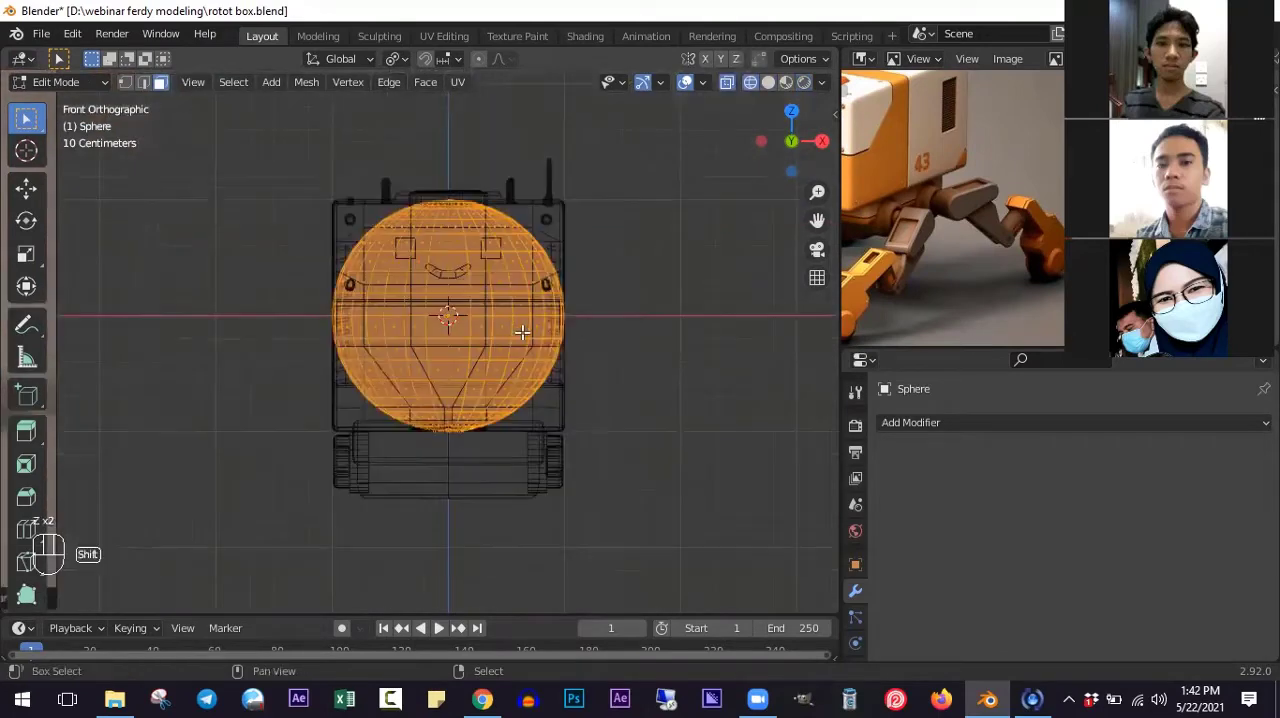
pyautogui.scroll(1, 521, 331)
pyautogui.scroll(-2, 502, 333)
pyautogui.scroll(1, 511, 353)
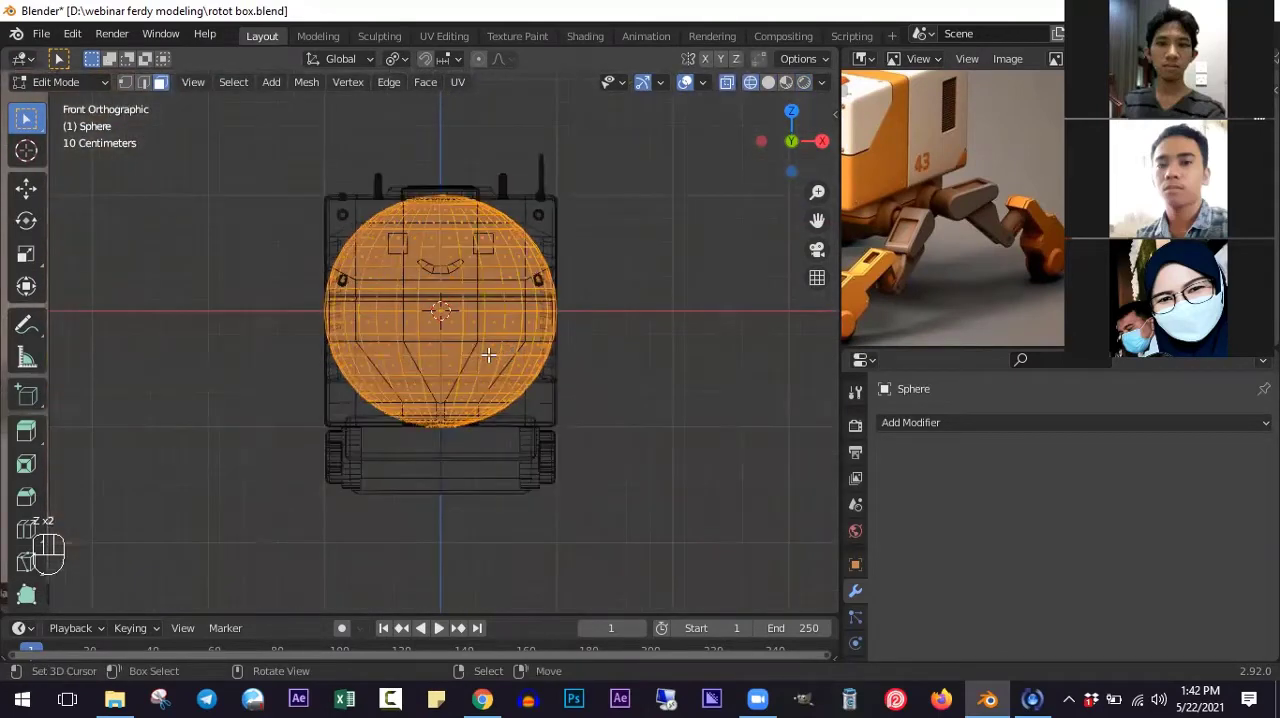
pyautogui.scroll(1, 521, 378)
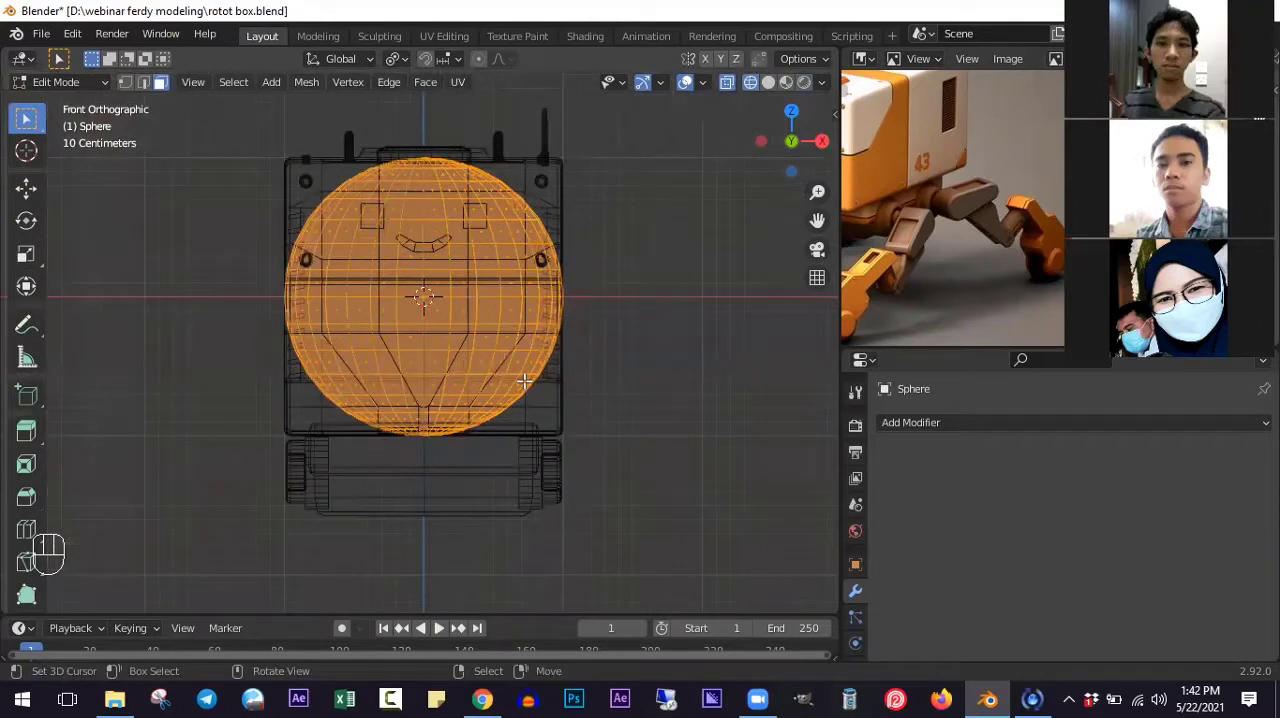
pyautogui.scroll(-1, 486, 304)
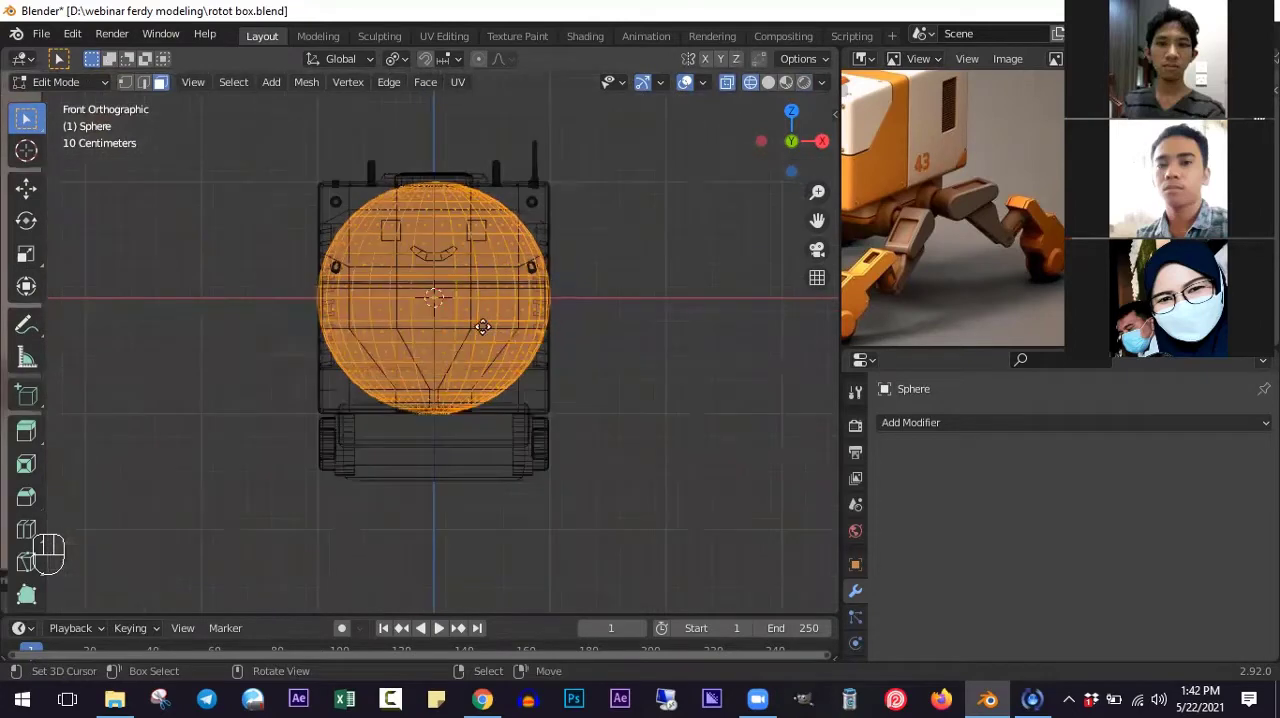
pyautogui.press('g')
pyautogui.click(697, 393)
pyautogui.keyDown('shift'); pyautogui.scroll(-2, 700, 467); pyautogui.keyUp('shift')
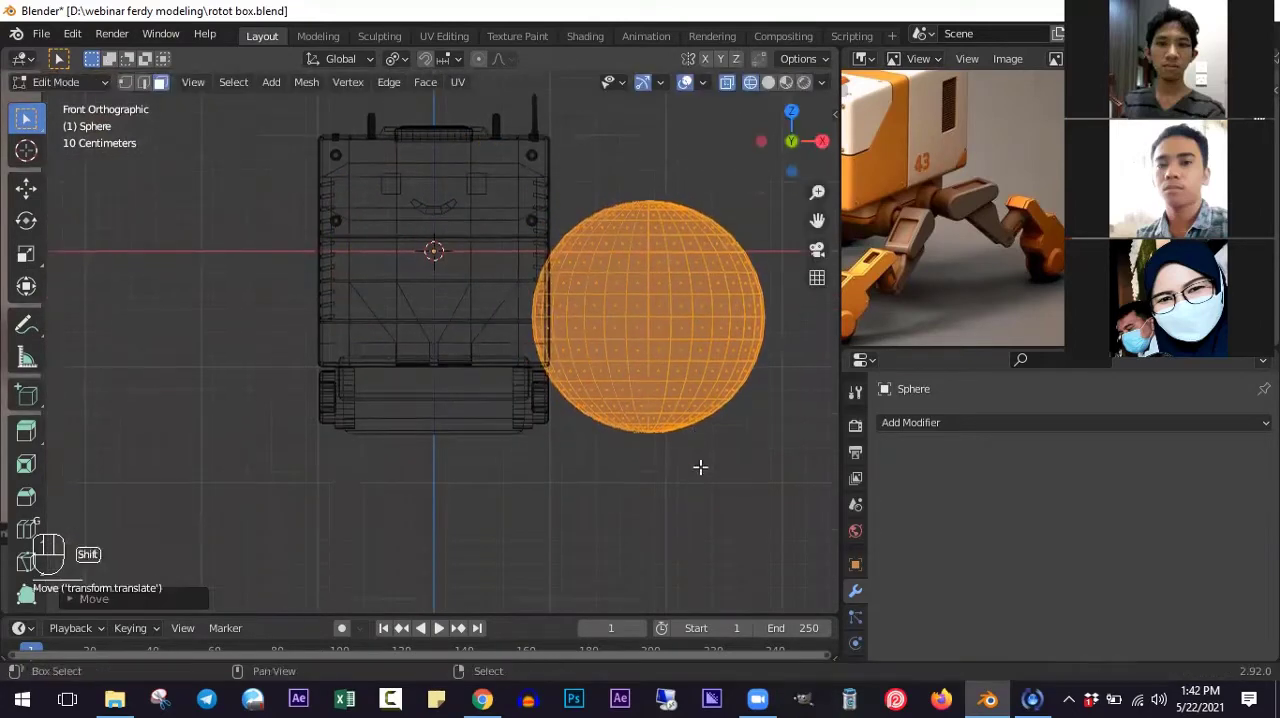
# - Scale the sphere's mesh down to a small ball close to the height of the leg mount
pyautogui.keyDown('shift'); pyautogui.scroll(-2, 700, 467); pyautogui.keyUp('shift')
pyautogui.press('s')
pyautogui.click(670, 398)
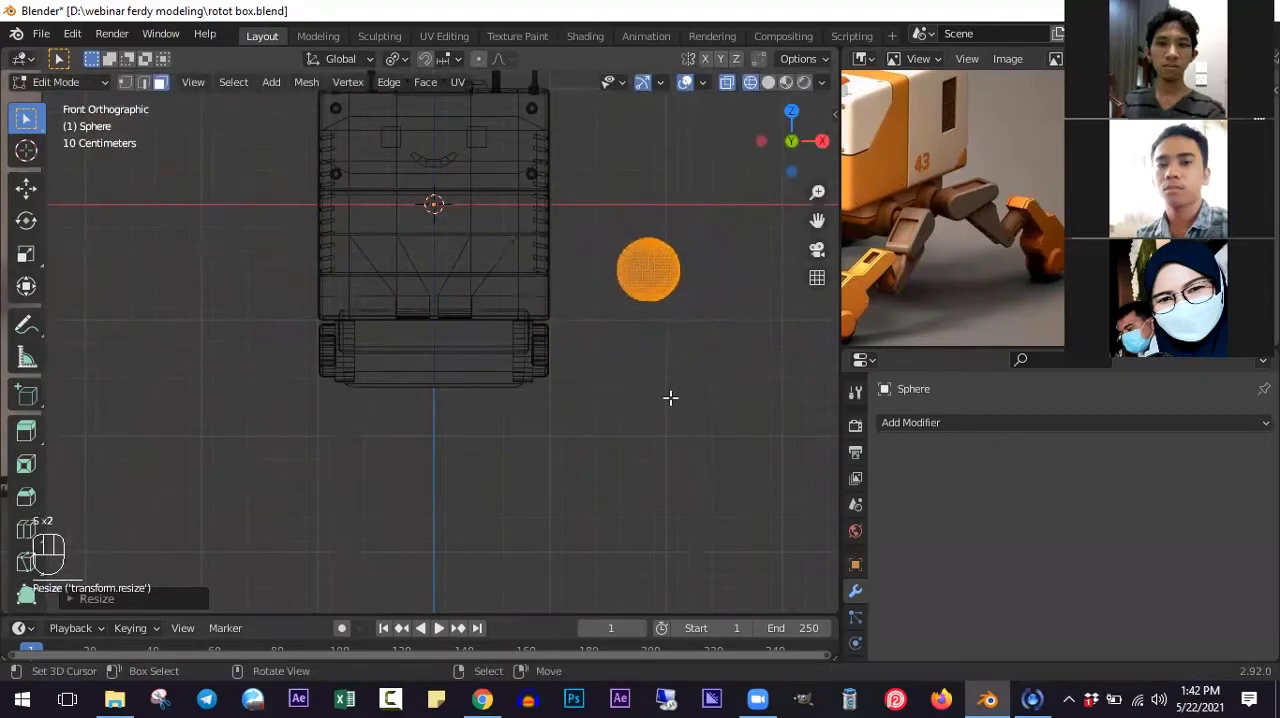
pyautogui.keyDown('shift'); pyautogui.scroll(4, 671, 397); pyautogui.keyUp('shift')
pyautogui.scroll(2, 672, 396)
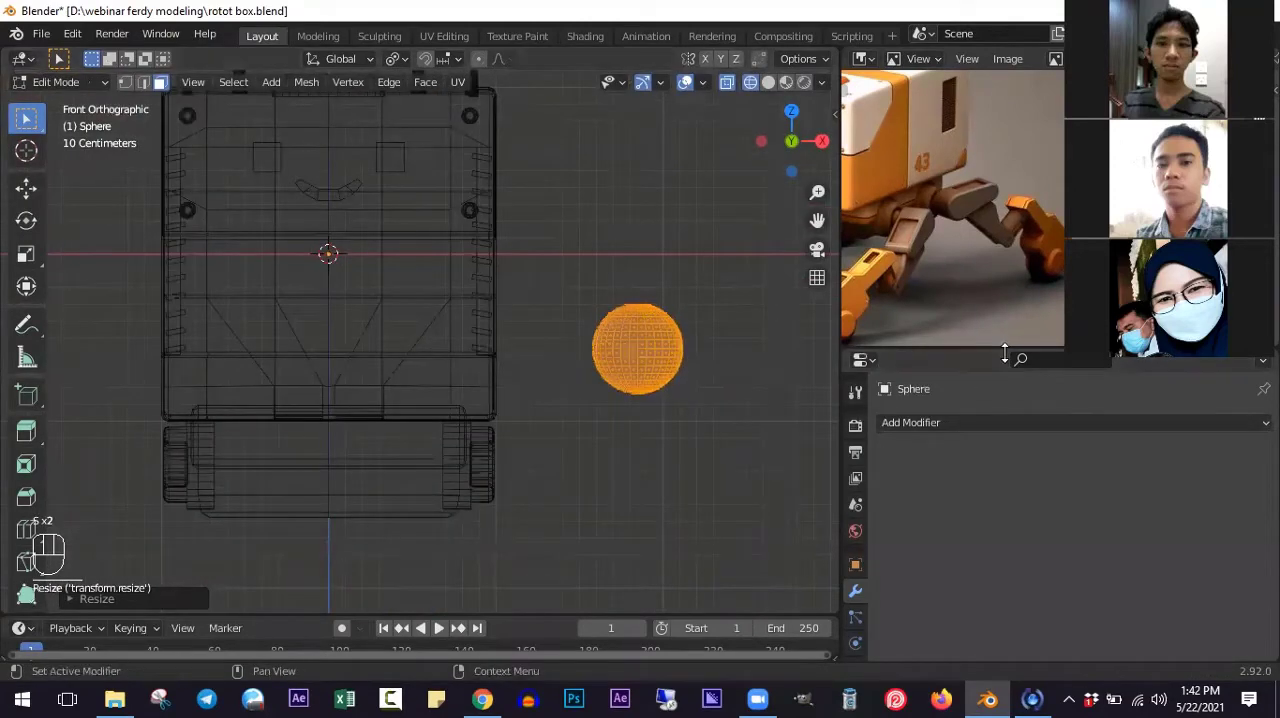
# - Shrink the reference image area to give the properties more room and add a Mirror modifier to the sphere
pyautogui.moveTo(1005, 352); pyautogui.dragTo(1020, 212)
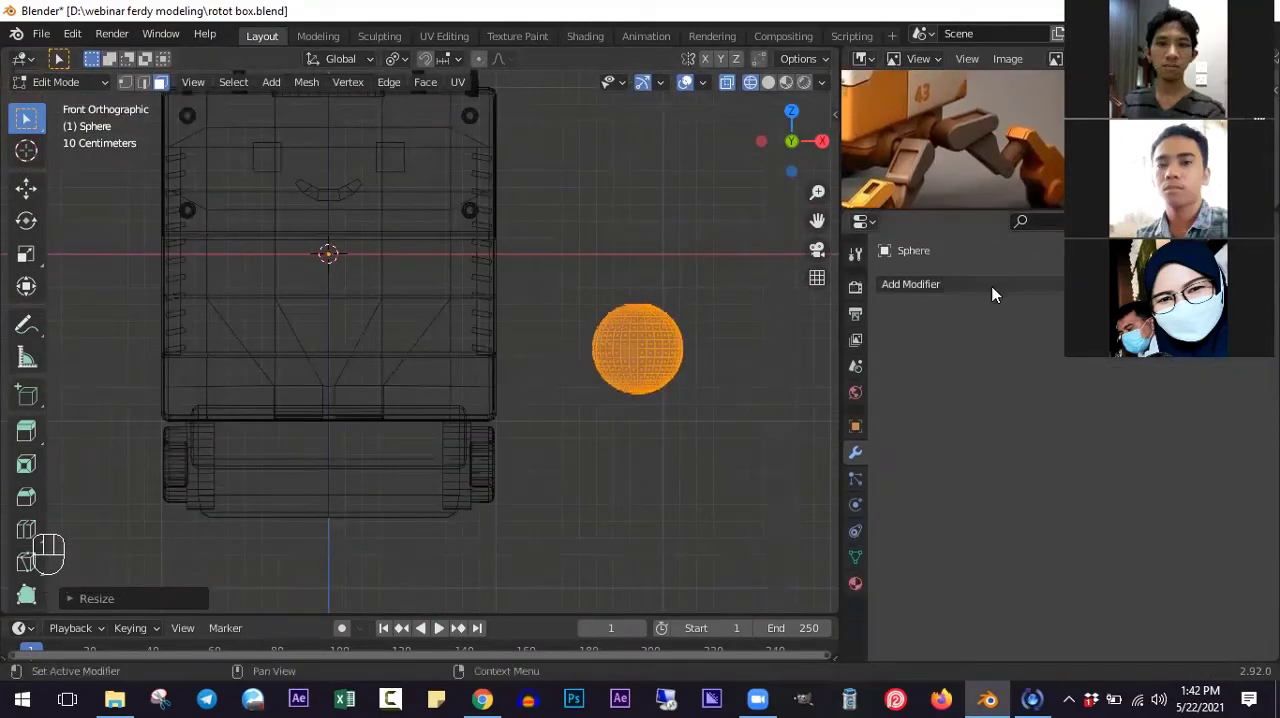
pyautogui.click(990, 286)
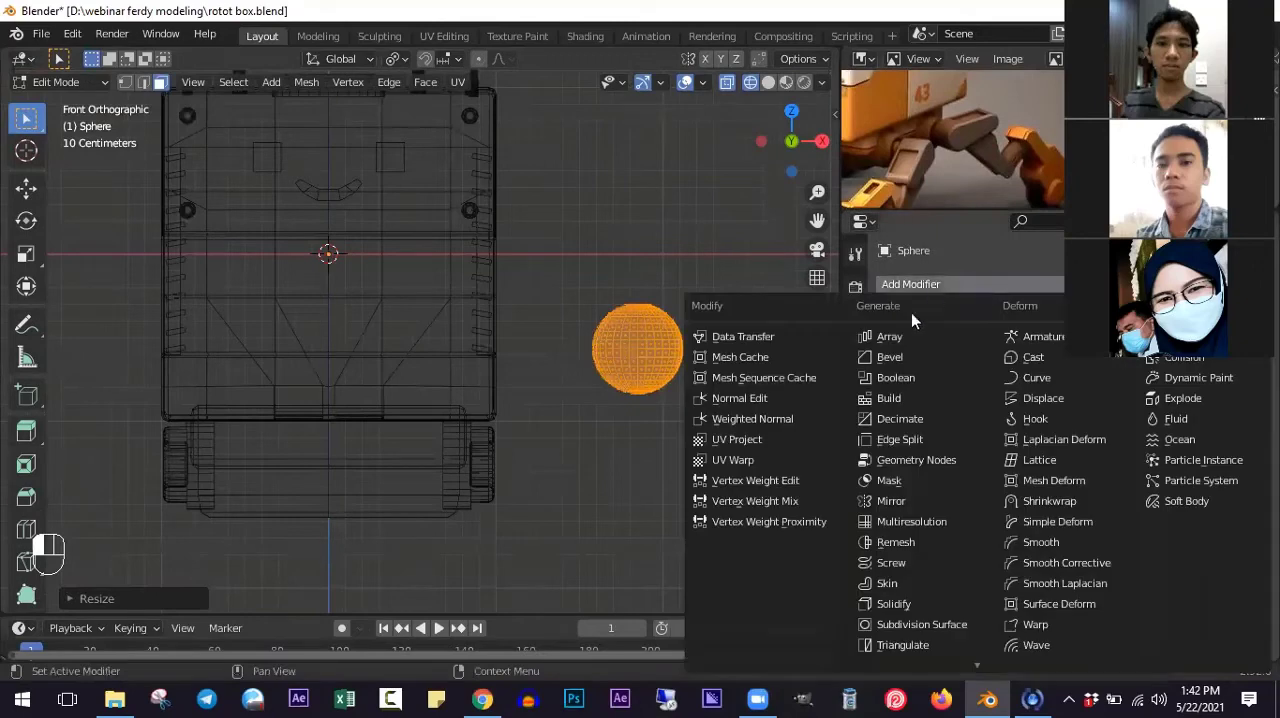
pyautogui.click(903, 501)
pyautogui.scroll(-4, 514, 300)
pyautogui.keyDown('ctrl'); pyautogui.scroll(2, 497, 324); pyautogui.keyUp('ctrl')
pyautogui.keyDown('ctrl'); pyautogui.scroll(-1, 483, 329); pyautogui.keyUp('ctrl')
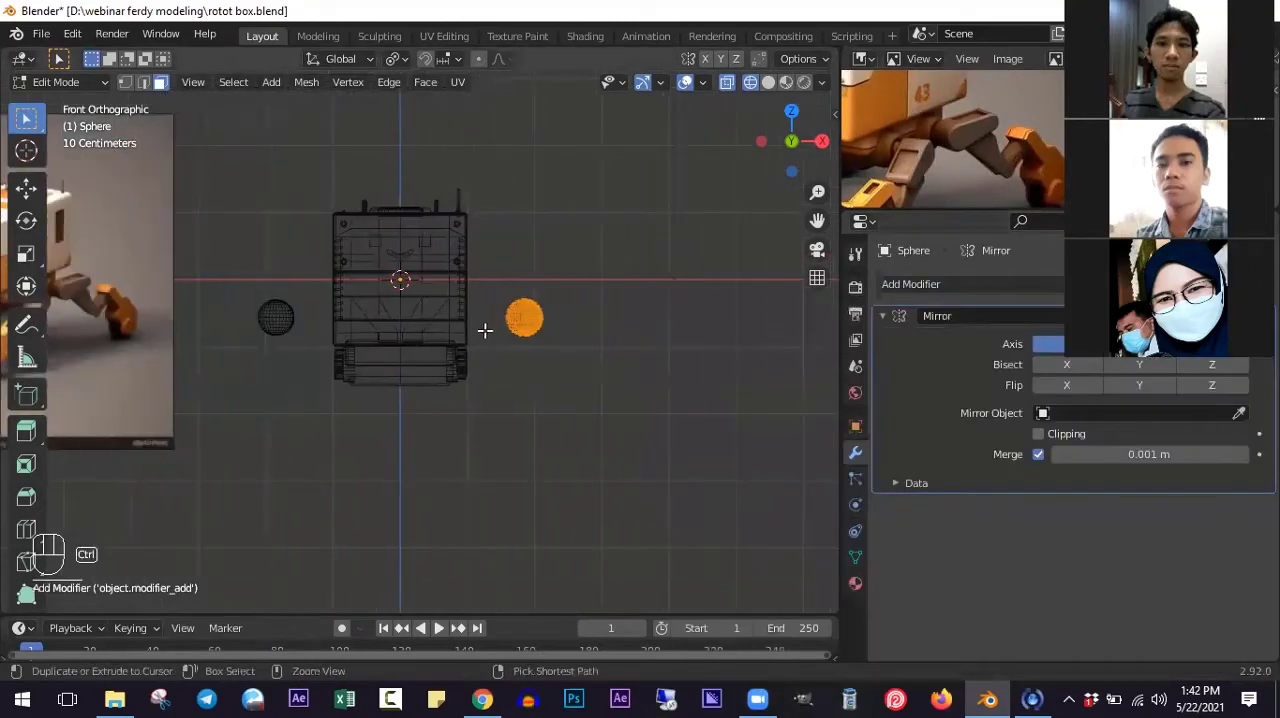
pyautogui.scroll(3, 481, 329)
pyautogui.keyDown('ctrl'); pyautogui.scroll(-2, 338, 330); pyautogui.keyUp('ctrl')
pyautogui.keyDown('ctrl'); pyautogui.scroll(-1, 333, 330); pyautogui.keyUp('ctrl')
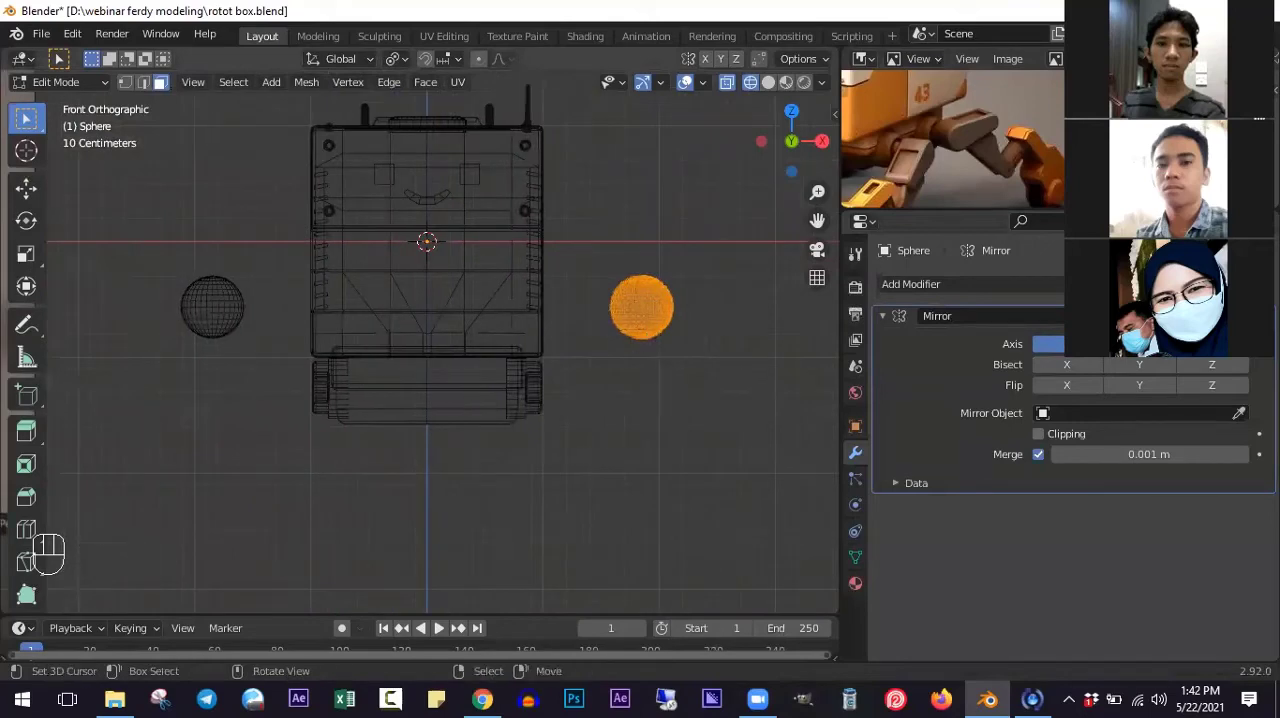
pyautogui.scroll(1, 650, 388)
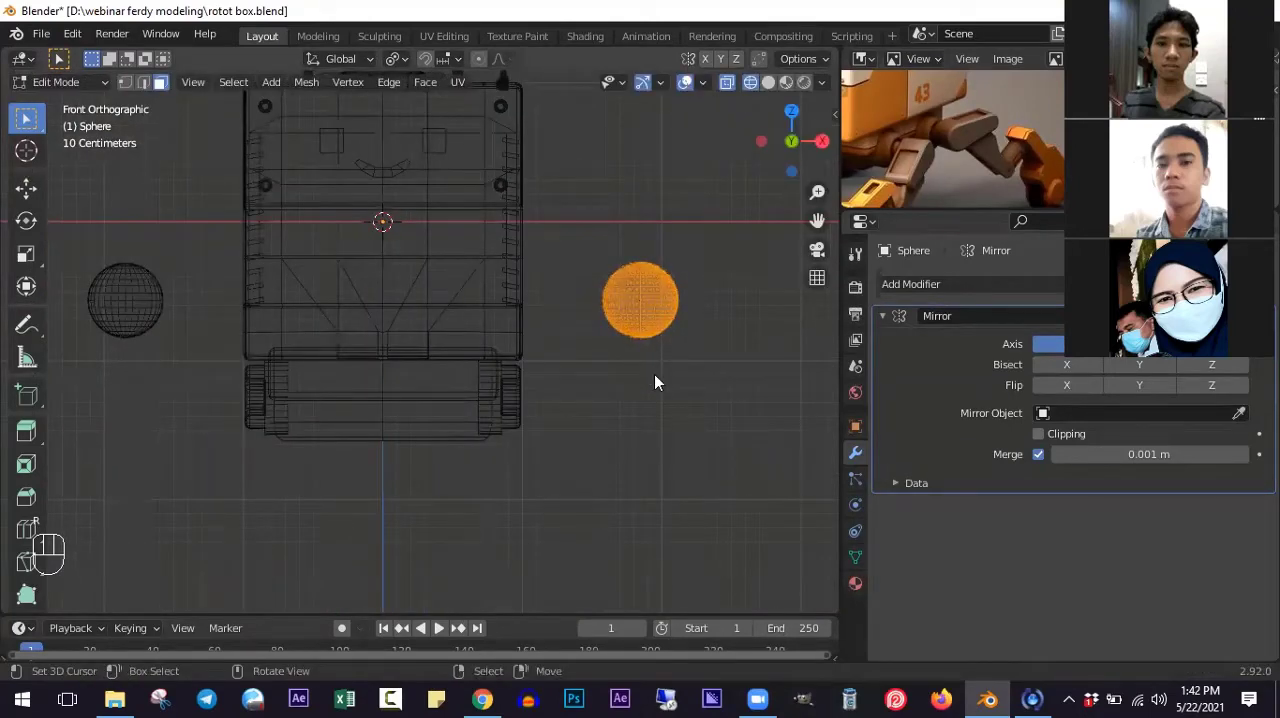
# - In the right orthographic solid view, move the sphere's mesh over the rear round leg mount
pyautogui.press('Tab')
pyautogui.press('z')
pyautogui.scroll(1, 645, 358)
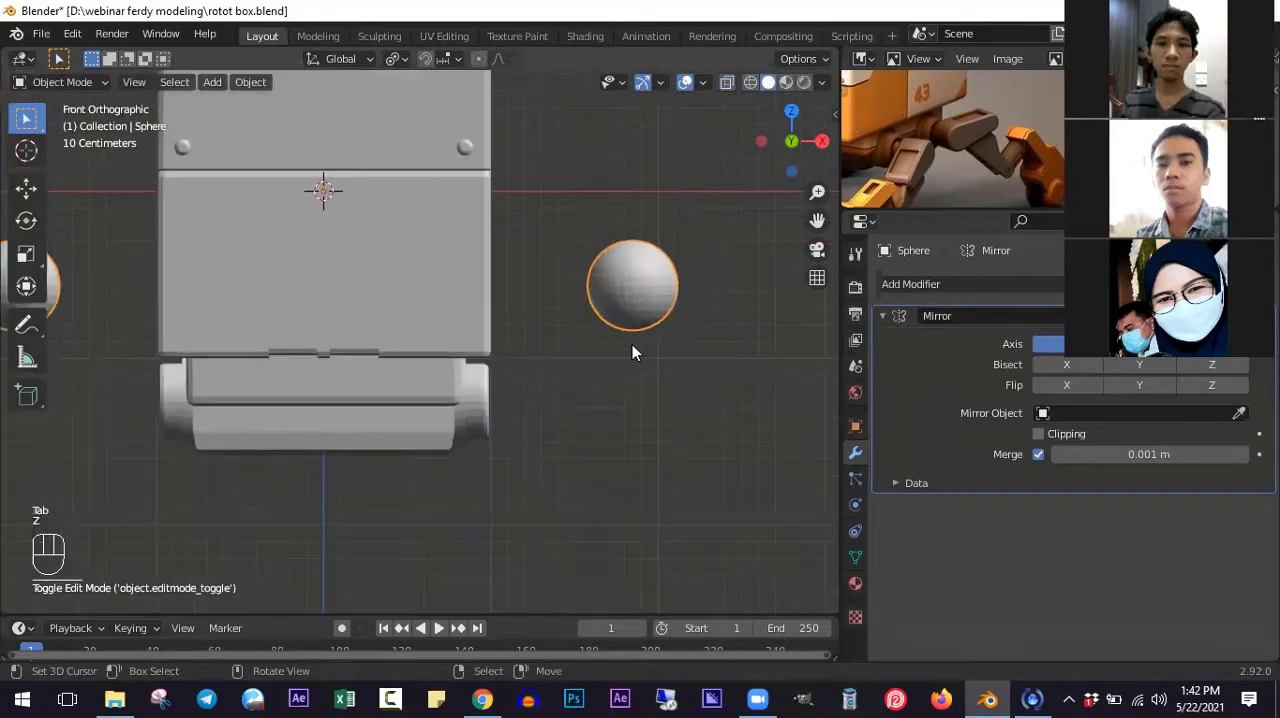
pyautogui.press('KP_3')
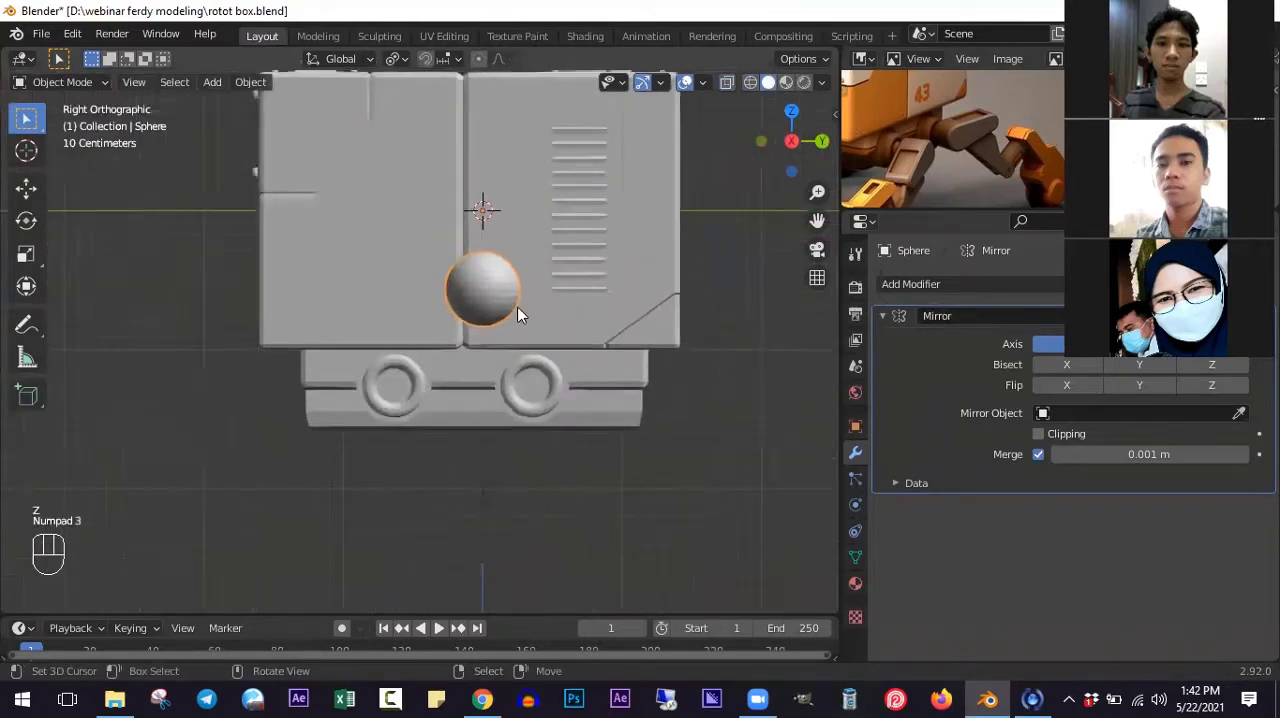
pyautogui.press('Tab')
pyautogui.press('g')
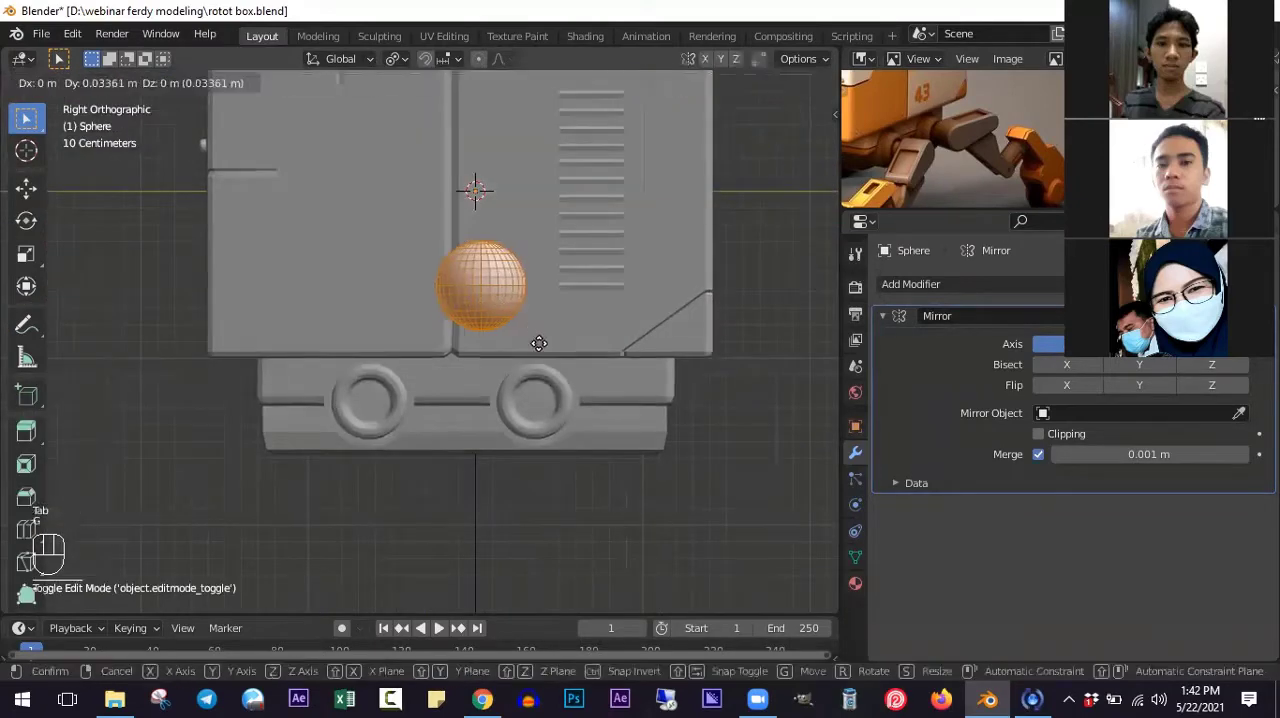
pyautogui.click(525, 422)
pyautogui.scroll(3, 573, 415)
pyautogui.scroll(4, 547, 387)
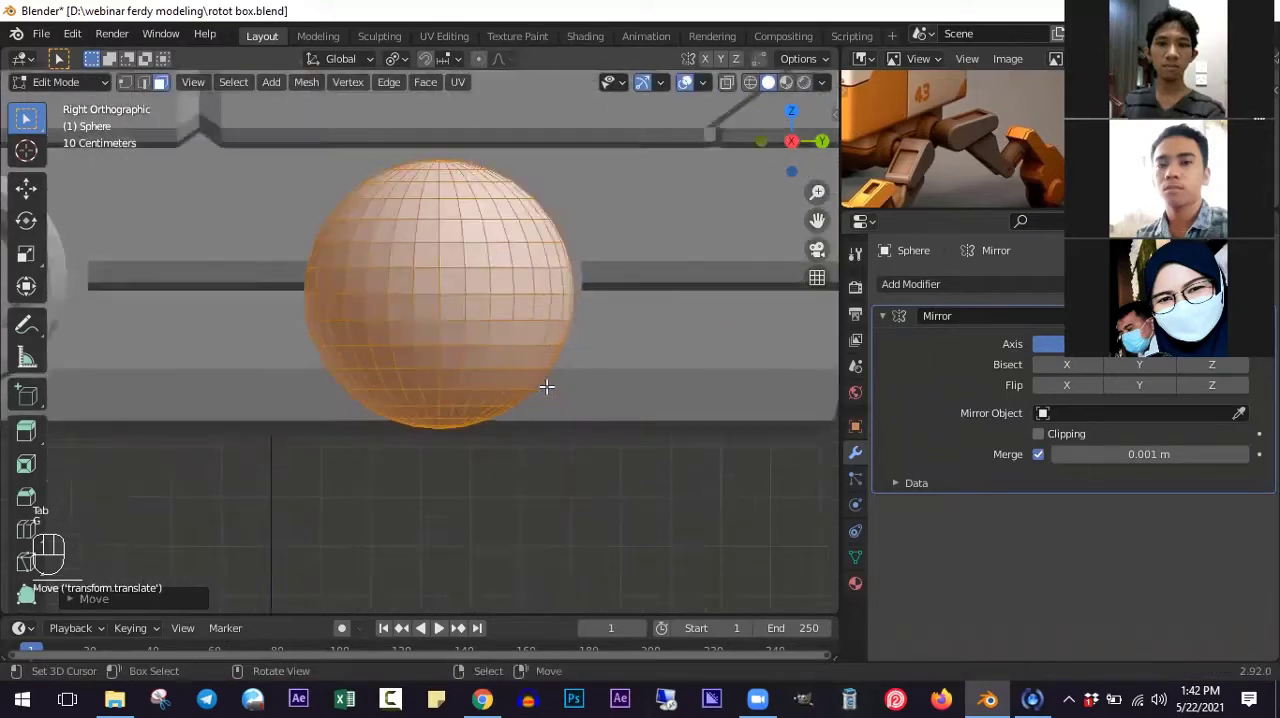
# - Rotate the sphere's mesh 90° in the front wireframe view so its poles point sideways
pyautogui.hotkey('alt', 'z')
pyautogui.scroll(-2, 580, 400)
pyautogui.press('KP_1')
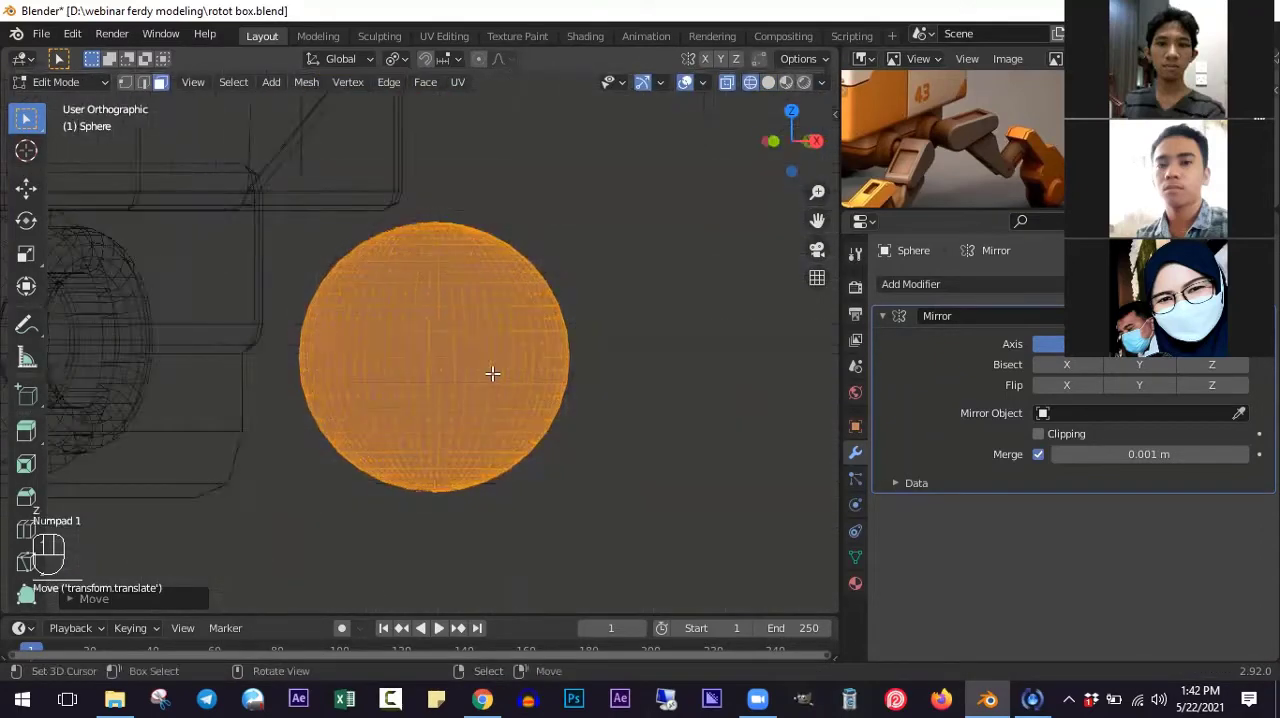
pyautogui.scroll(-7, 634, 395)
pyautogui.scroll(2, 676, 403)
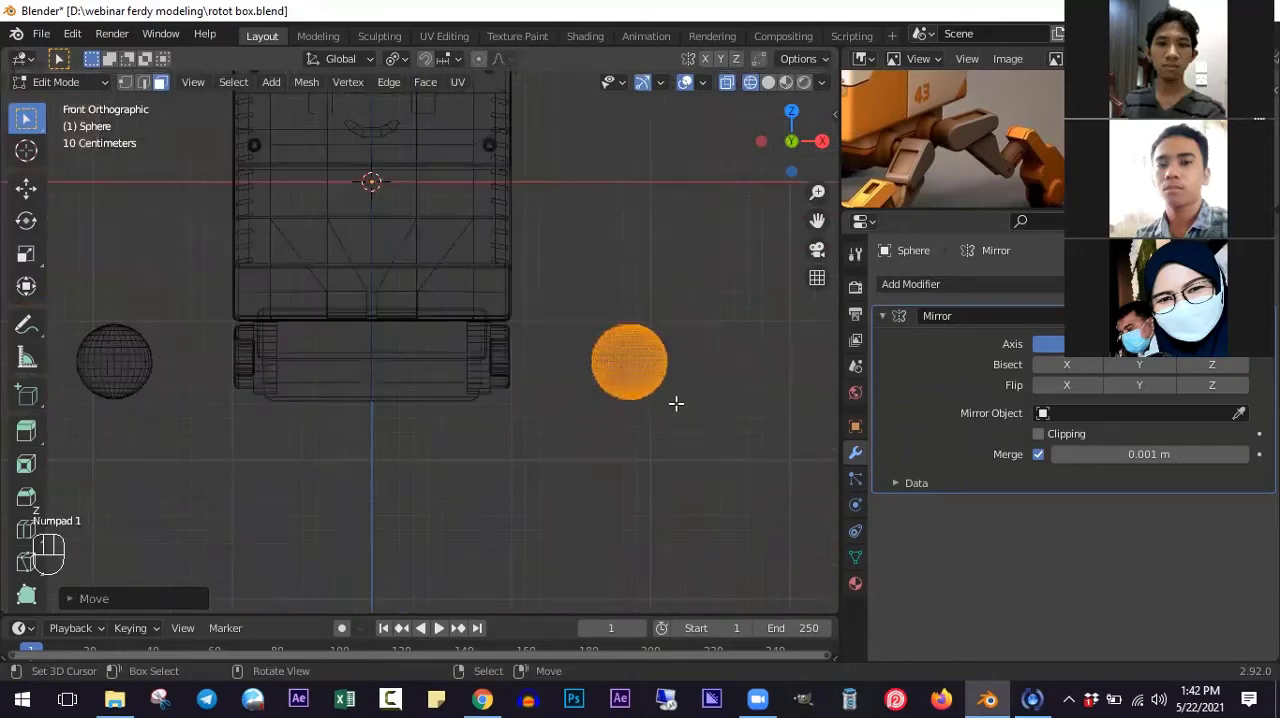
pyautogui.press('r')
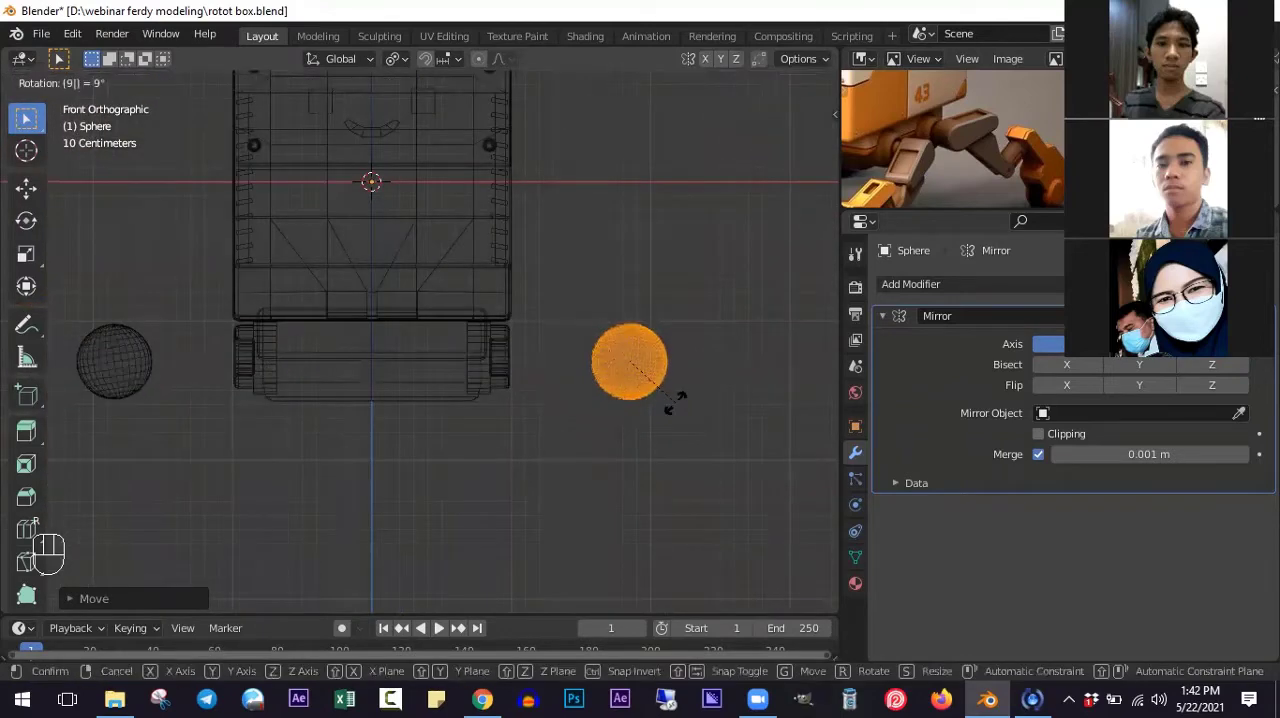
pyautogui.click(675, 404)
pyautogui.scroll(2, 649, 408)
# - Scale the sphere's mesh down and move it against the outer face of the leg mount
pyautogui.press('s')
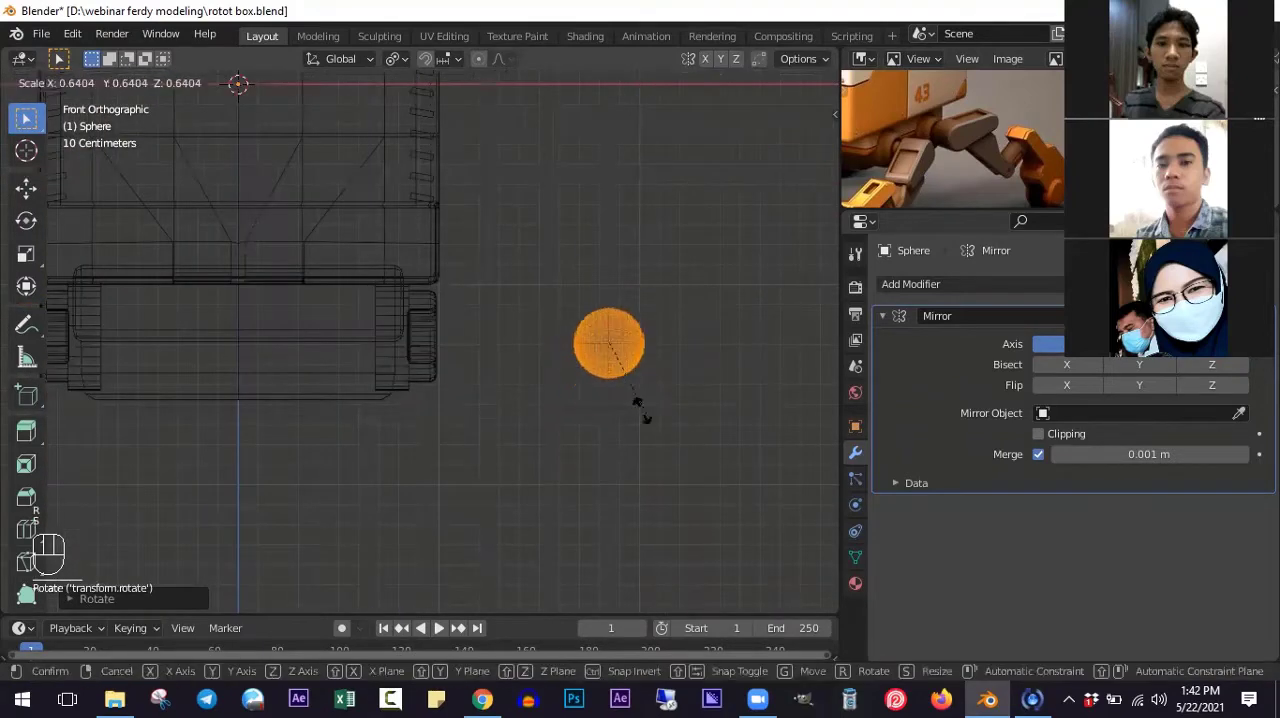
pyautogui.click(643, 414)
pyautogui.scroll(2, 680, 414)
pyautogui.press('g')
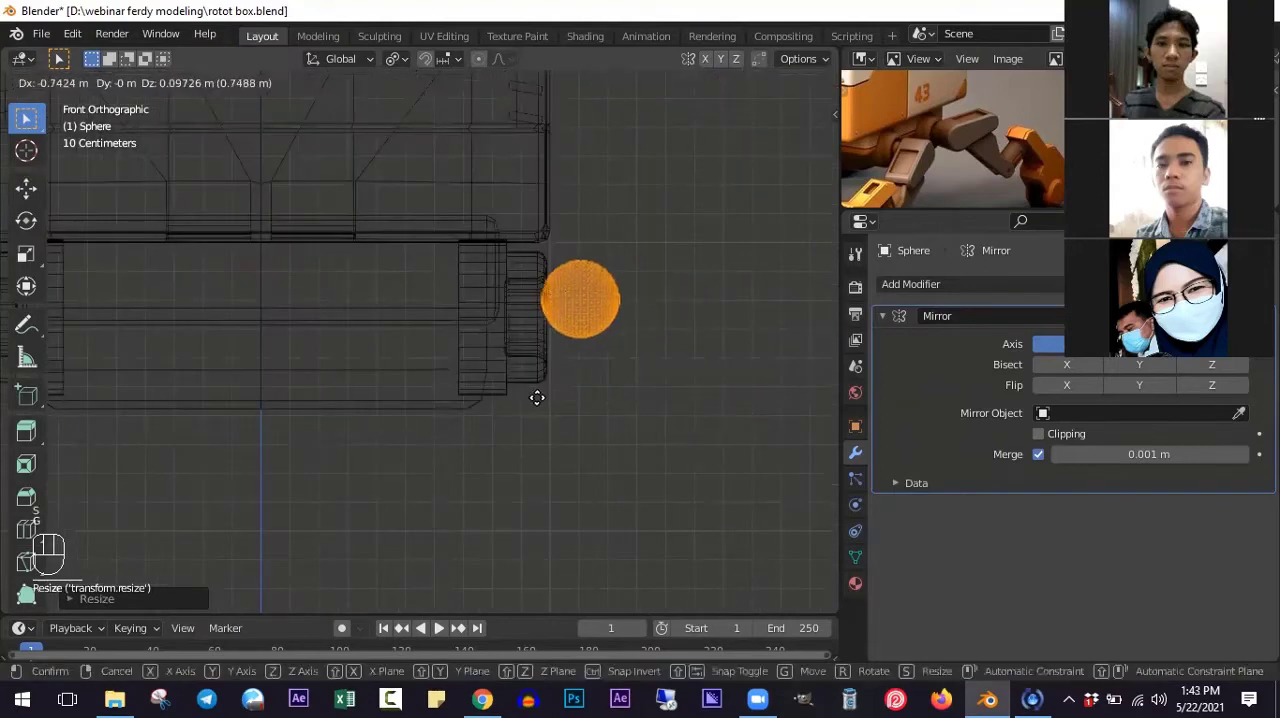
pyautogui.click(534, 417)
pyautogui.scroll(1, 659, 390)
pyautogui.scroll(2, 548, 377)
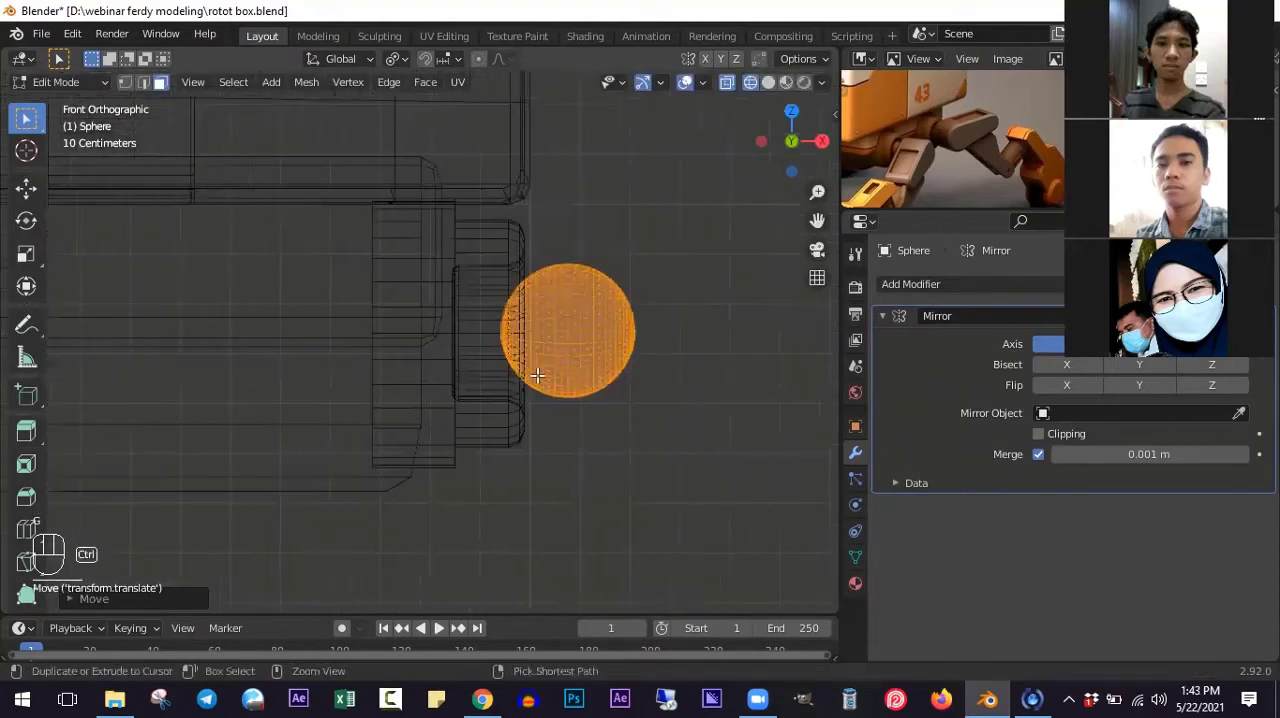
# - Enlarge the sphere's mesh by about 1.2 and shift it partly into the leg mount's opening
pyautogui.press('s')
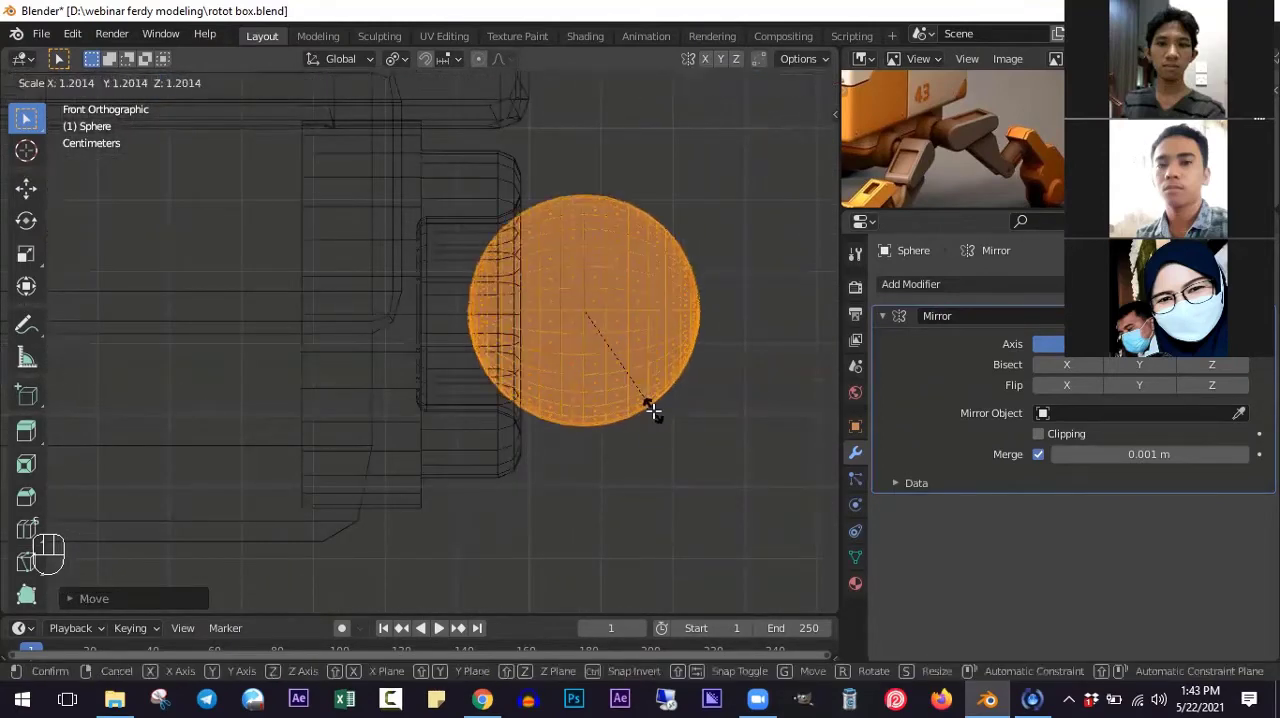
pyautogui.click(651, 409)
pyautogui.press('g')
pyautogui.click(644, 416)
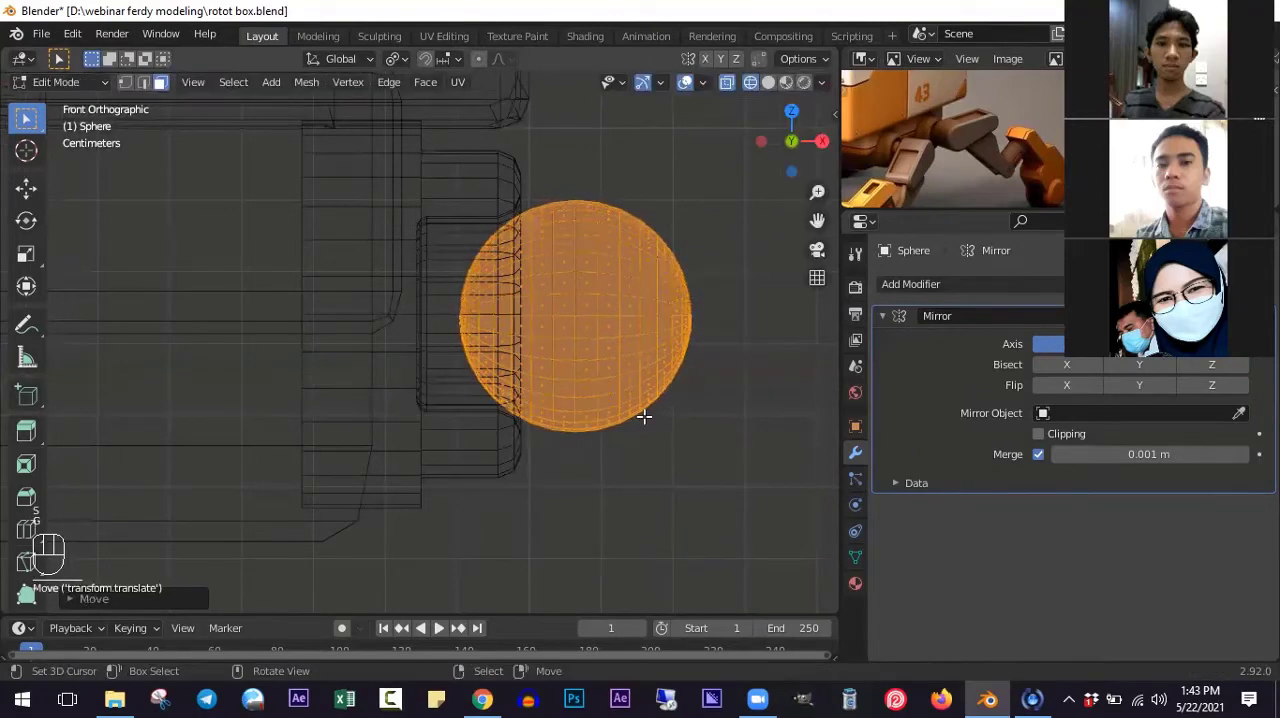
# - Center the sphere's mesh within the rear leg mount in the right view and return to solid shading in the front view
pyautogui.press('KP_3')
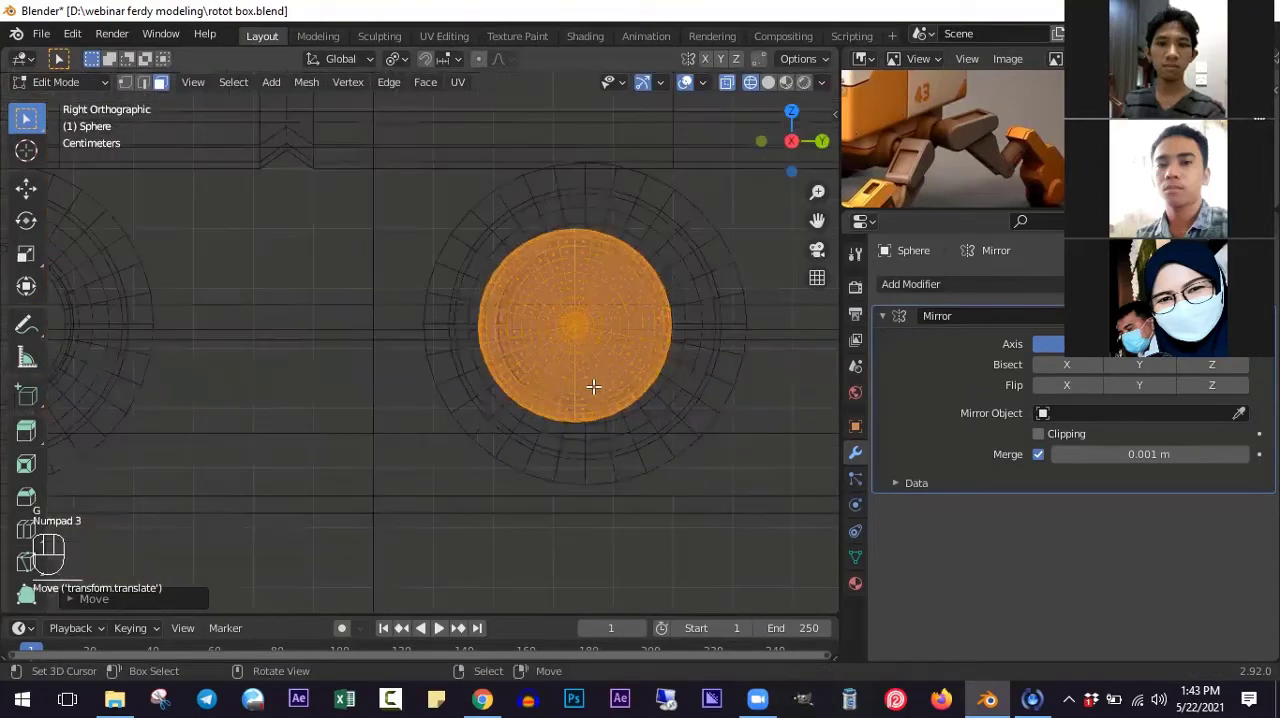
pyautogui.keyDown('shift'); pyautogui.moveTo(593, 386); pyautogui.dragTo(640, 360, button='middle'); pyautogui.keyUp('shift')
pyautogui.press('g')
pyautogui.click(622, 376)
pyautogui.press('z')
pyautogui.scroll(-5, 629, 364)
pyautogui.press('KP_1')
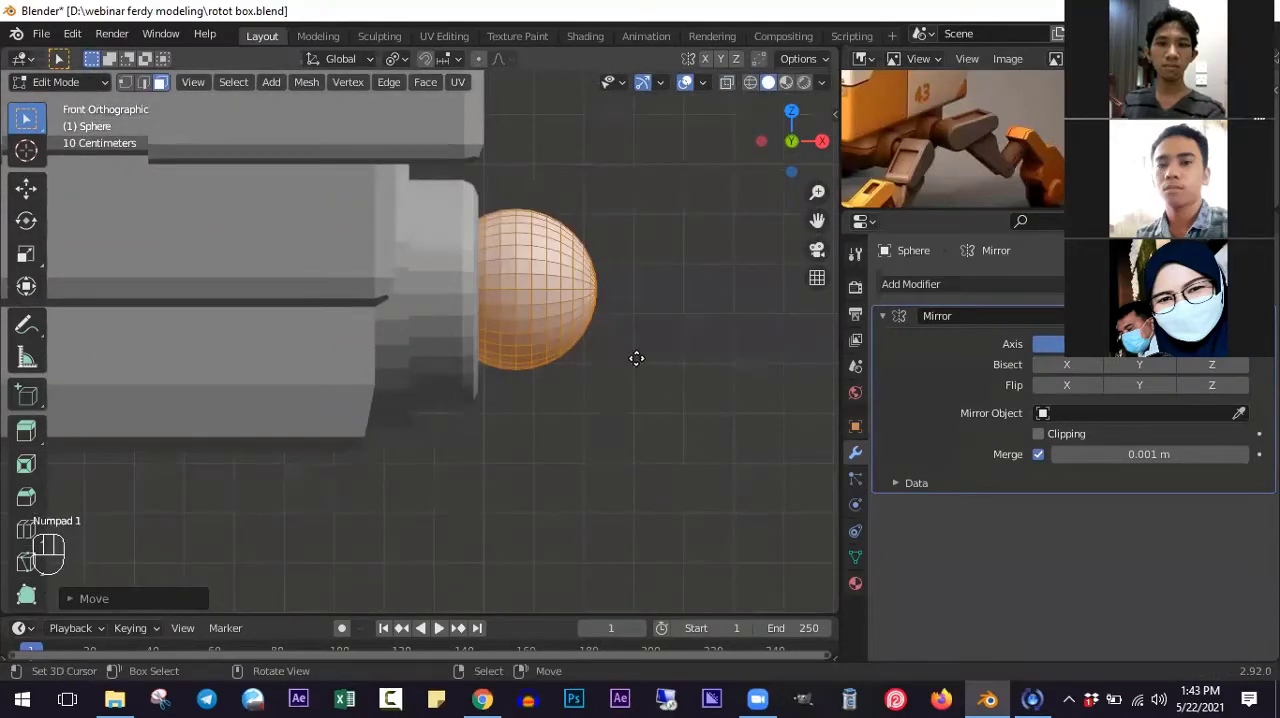
# - Move the sphere's mesh slightly deeper into the leg mount in the front view
pyautogui.press('g')
pyautogui.click(620, 366)
pyautogui.moveTo(620, 366); pyautogui.dragTo(510, 370, button='middle')
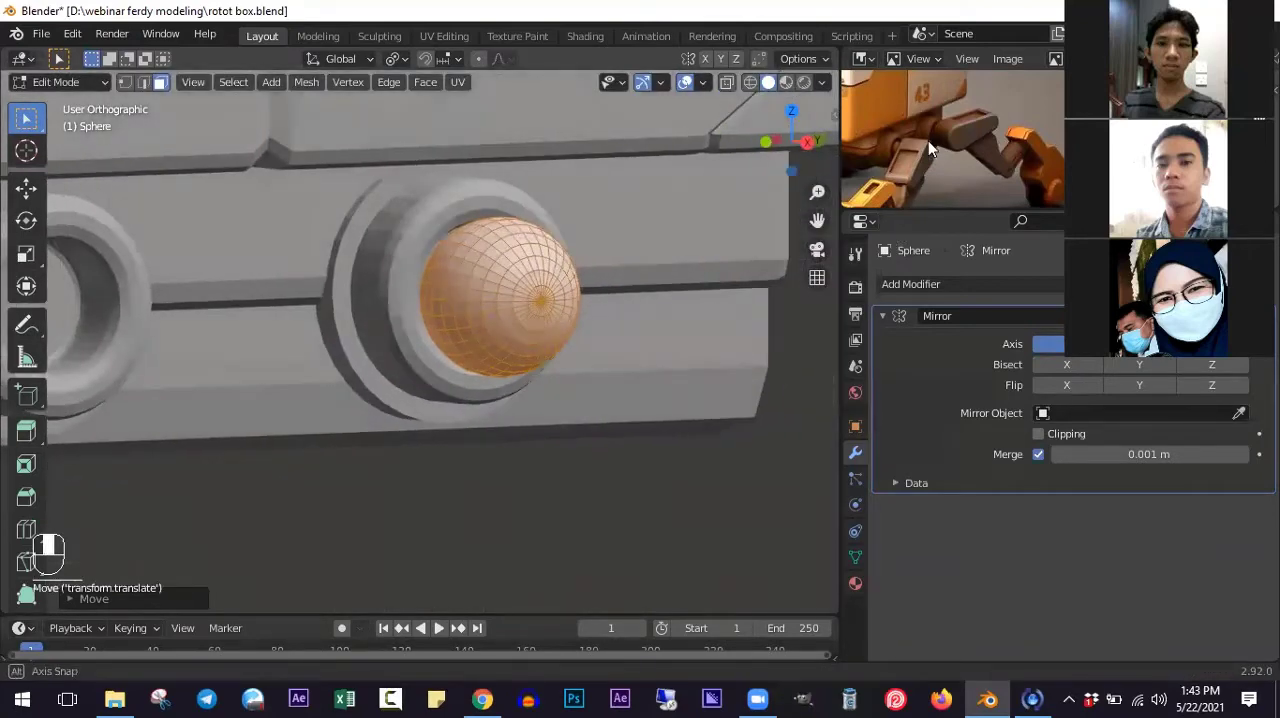
pyautogui.moveTo(609, 277); pyautogui.dragTo(509, 340, button='middle')
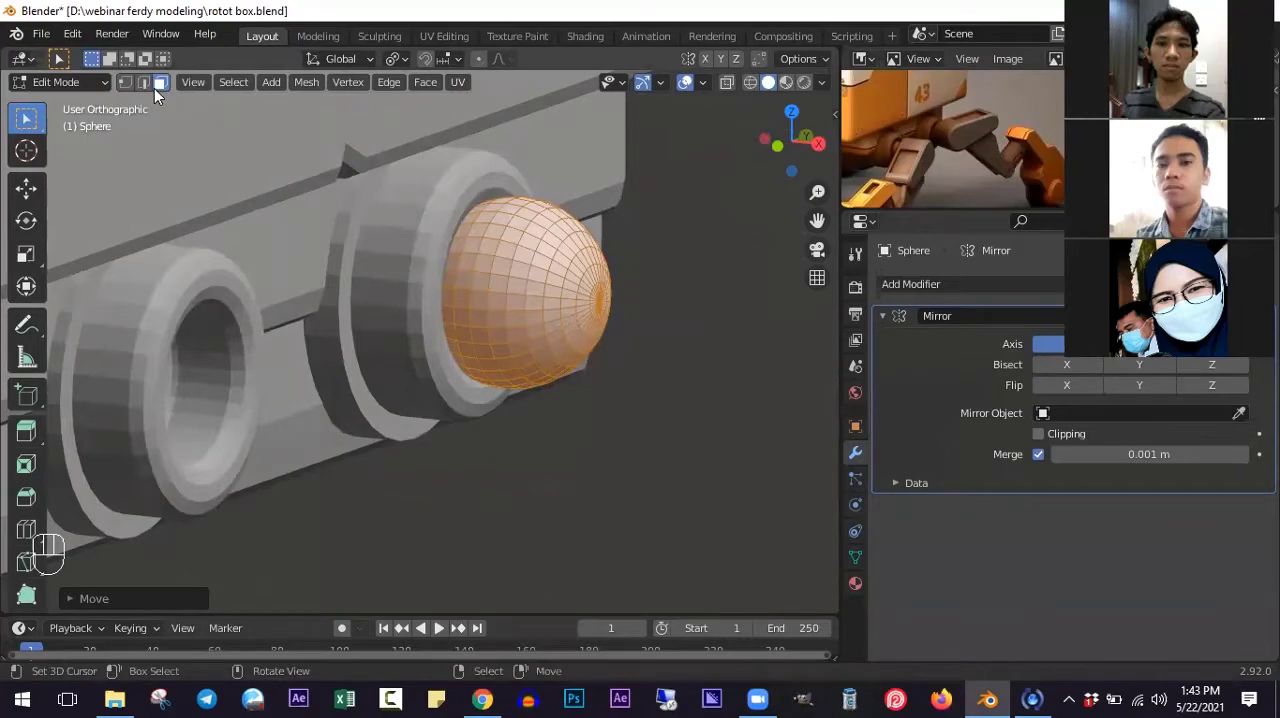
# - Select the two innermost face rings around the sphere's outer pole and extrude them about 0.31 m outward as a rod
pyautogui.scroll(3, 424, 277)
pyautogui.keyDown('alt'); pyautogui.rightClick(424, 279); pyautogui.keyUp('alt')
pyautogui.keyDown('shift'); pyautogui.moveTo(585, 281); pyautogui.dragTo(408, 263, button='middle'); pyautogui.keyUp('shift')
pyautogui.scroll(3, 424, 275)
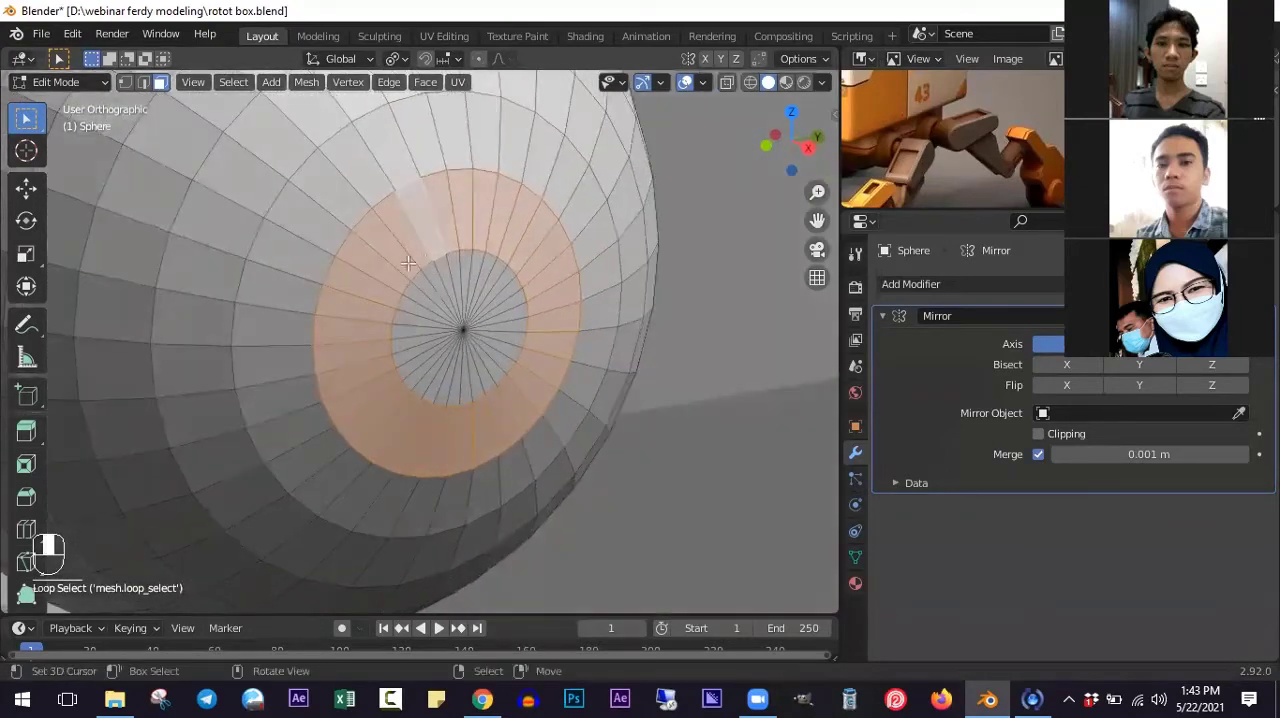
pyautogui.press('b')
pyautogui.moveTo(437, 290); pyautogui.dragTo(495, 356)
pyautogui.scroll(-5, 472, 310)
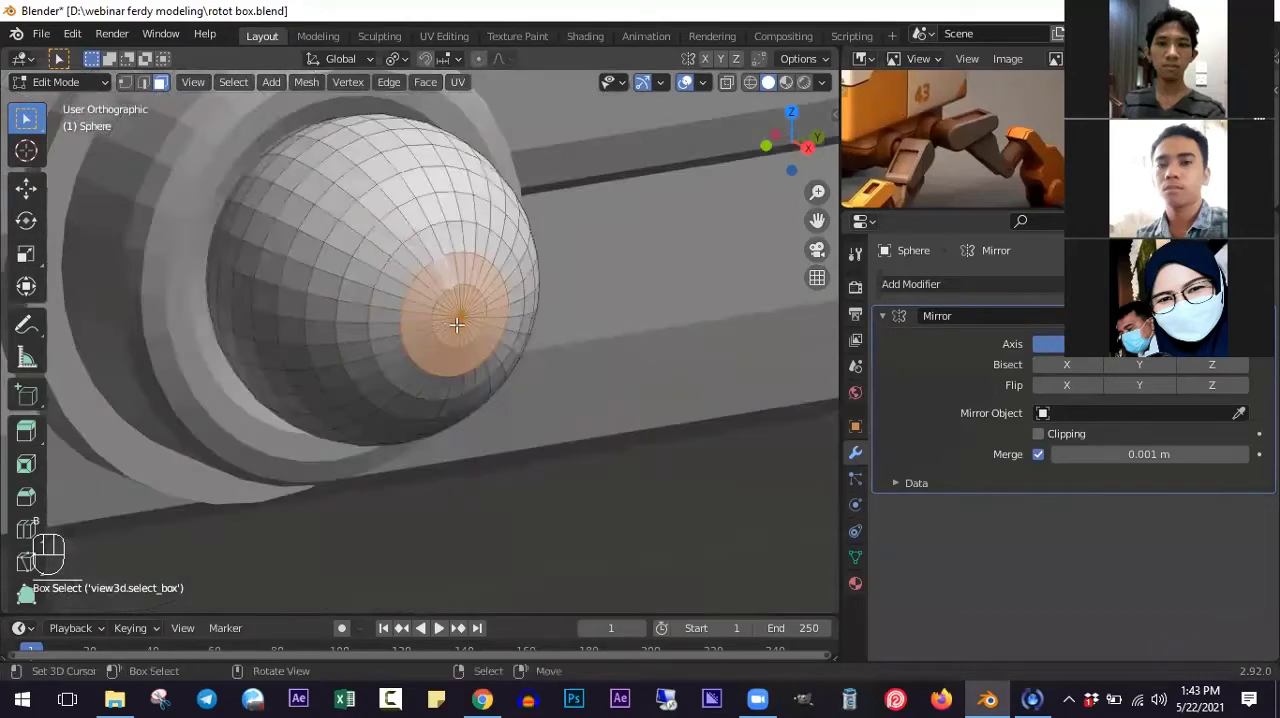
pyautogui.moveTo(390, 318); pyautogui.dragTo(608, 355, button='middle')
pyautogui.scroll(-2, 608, 355)
pyautogui.press('e')
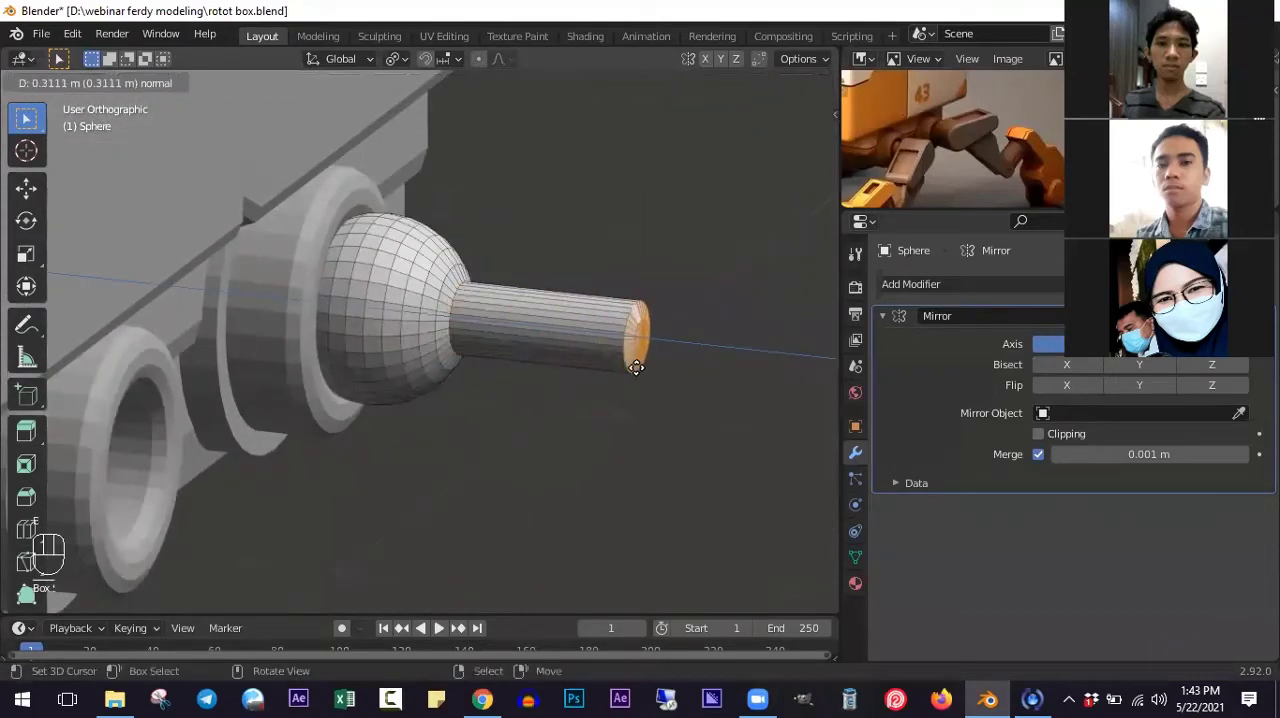
pyautogui.click(637, 367)
# - Select the whole linked ball and rod in the front view and scale it down to about 0.95
pyautogui.press('KP_1')
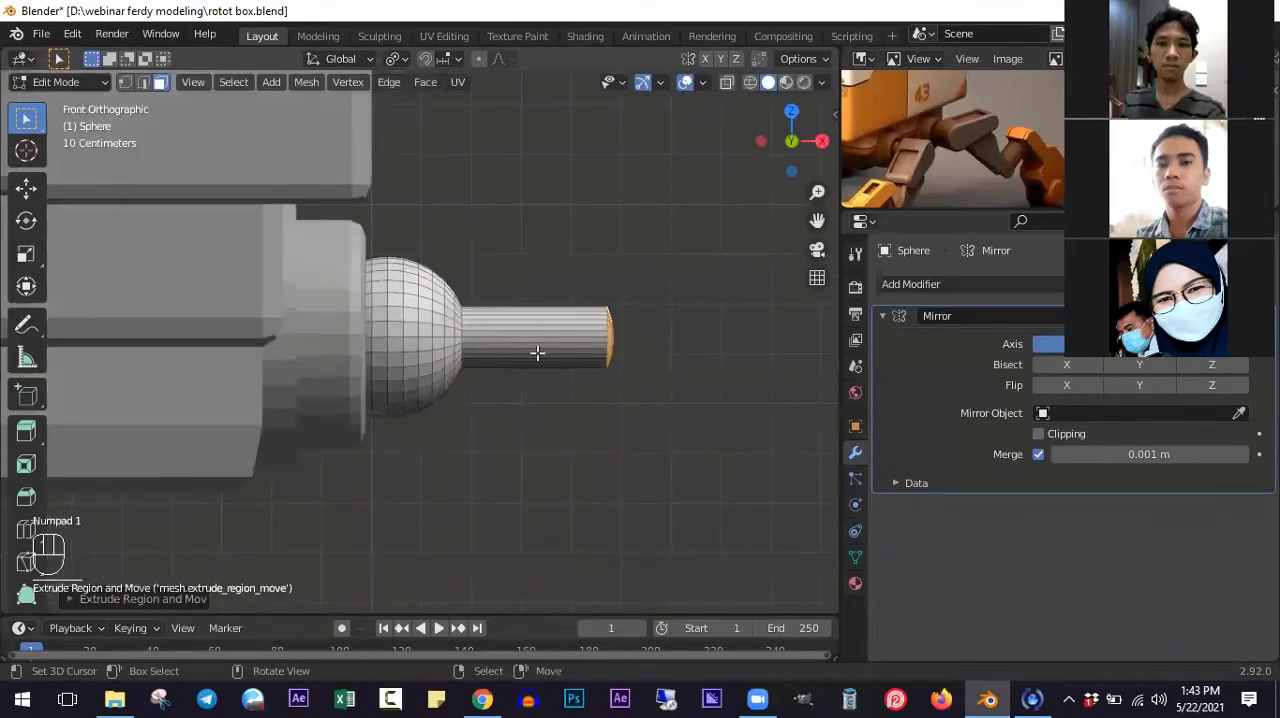
pyautogui.press('l')
pyautogui.press('s')
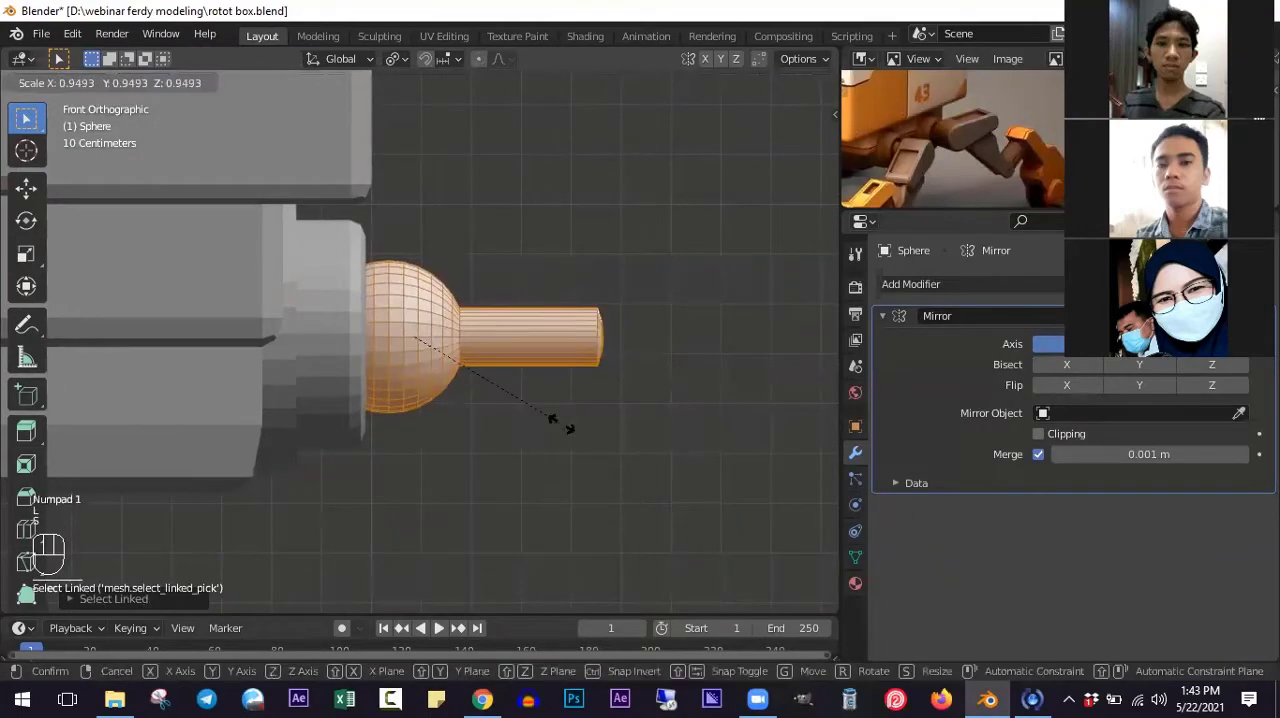
pyautogui.click(560, 420)
# - Move the ball and rod about 0.08 m inward along the X axis into the leg mount
pyautogui.moveTo(563, 417); pyautogui.dragTo(625, 463, button='middle')
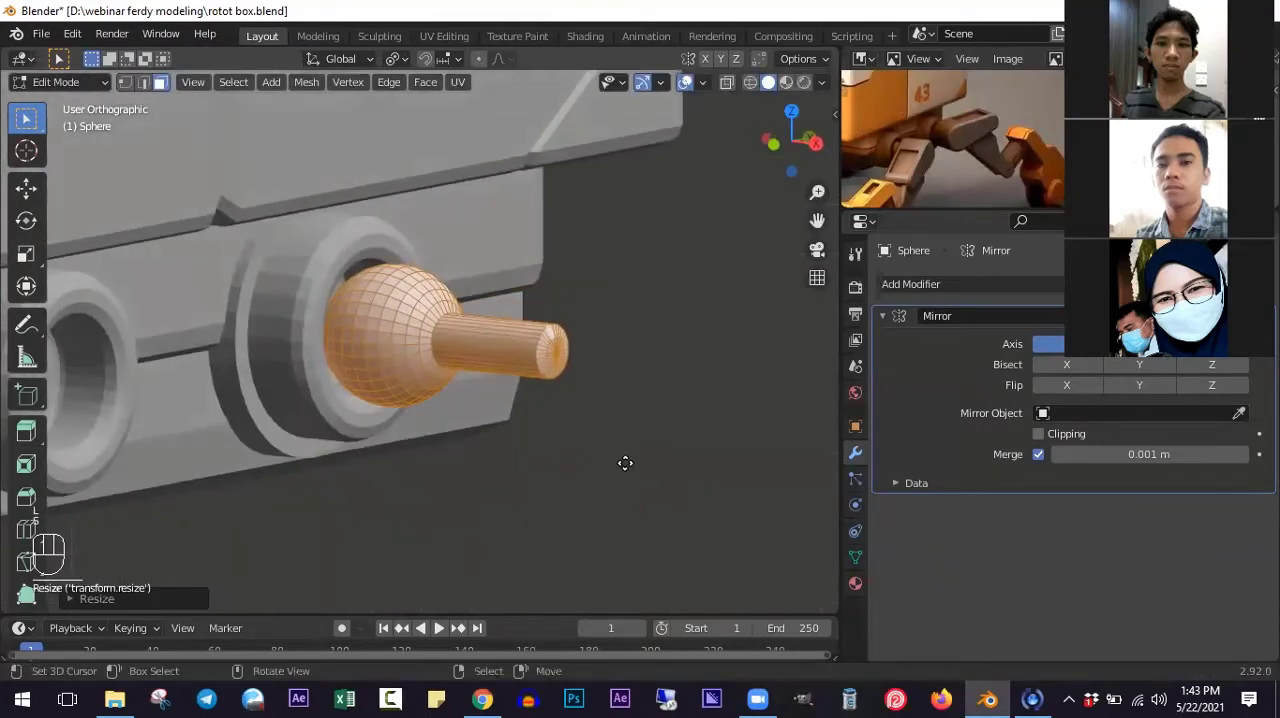
pyautogui.press('g')
pyautogui.press('x')
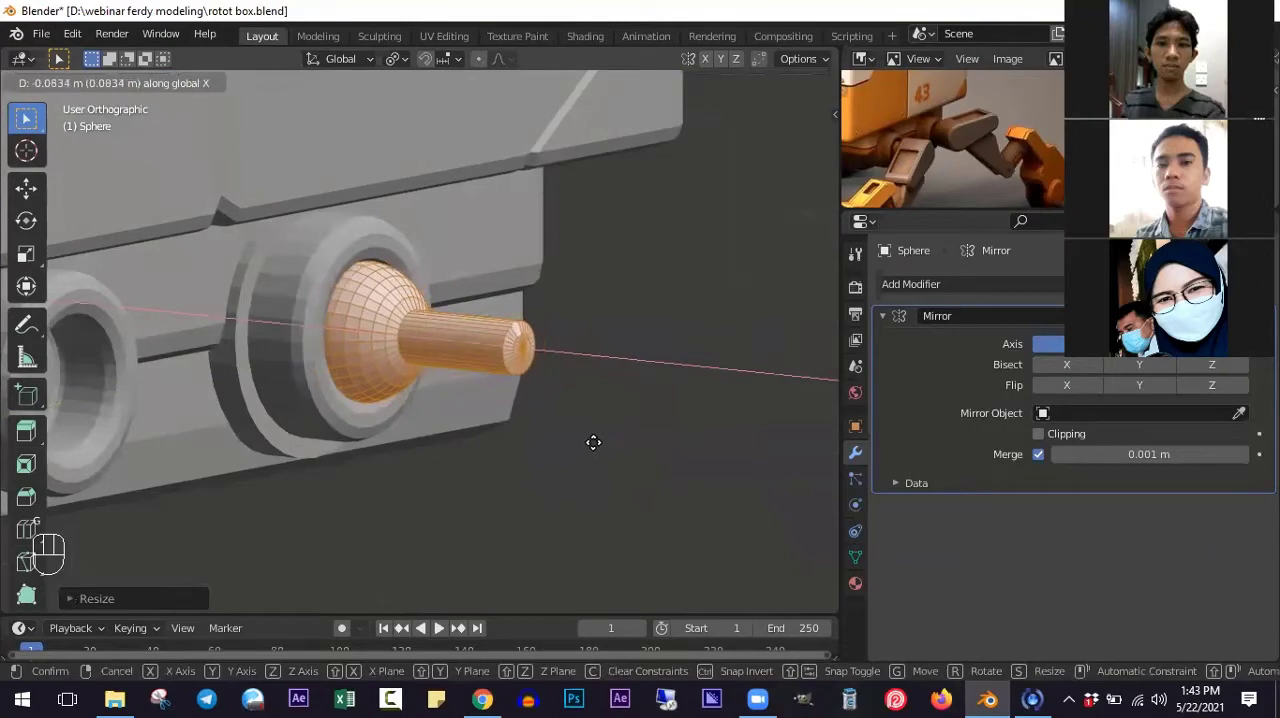
pyautogui.click(593, 442)
pyautogui.scroll(-4, 480, 355)
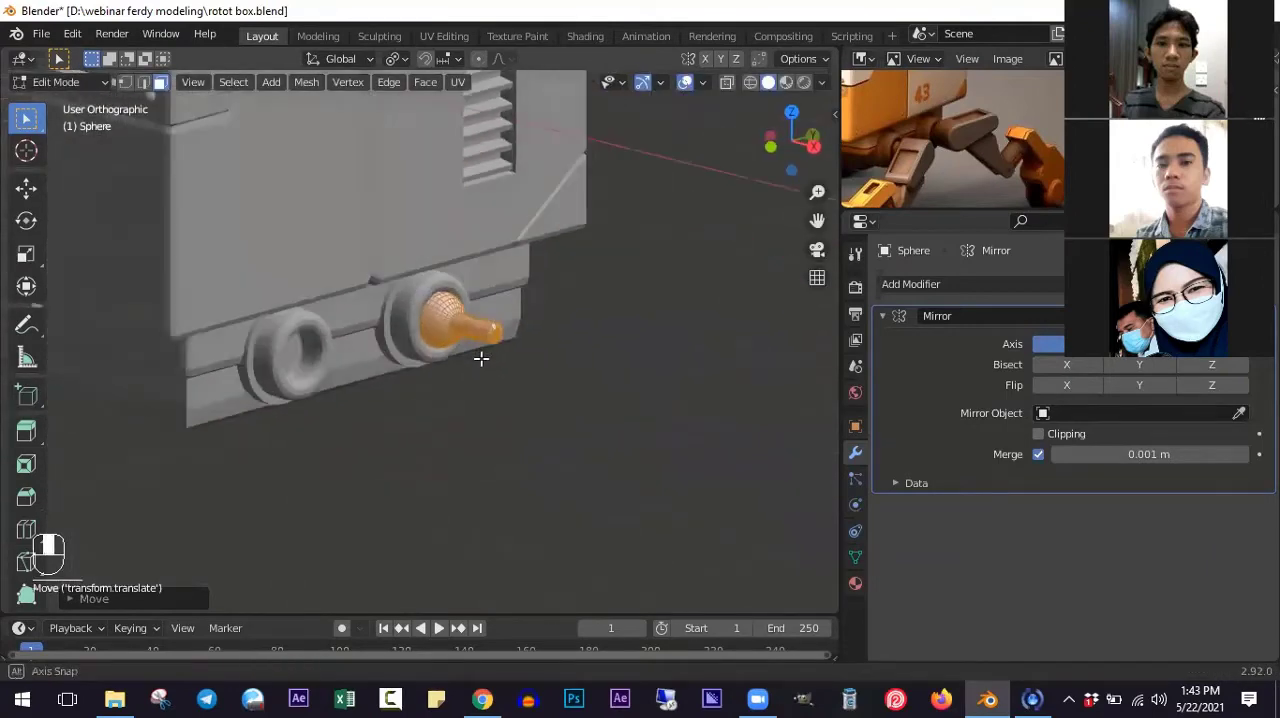
pyautogui.scroll(6, 485, 350)
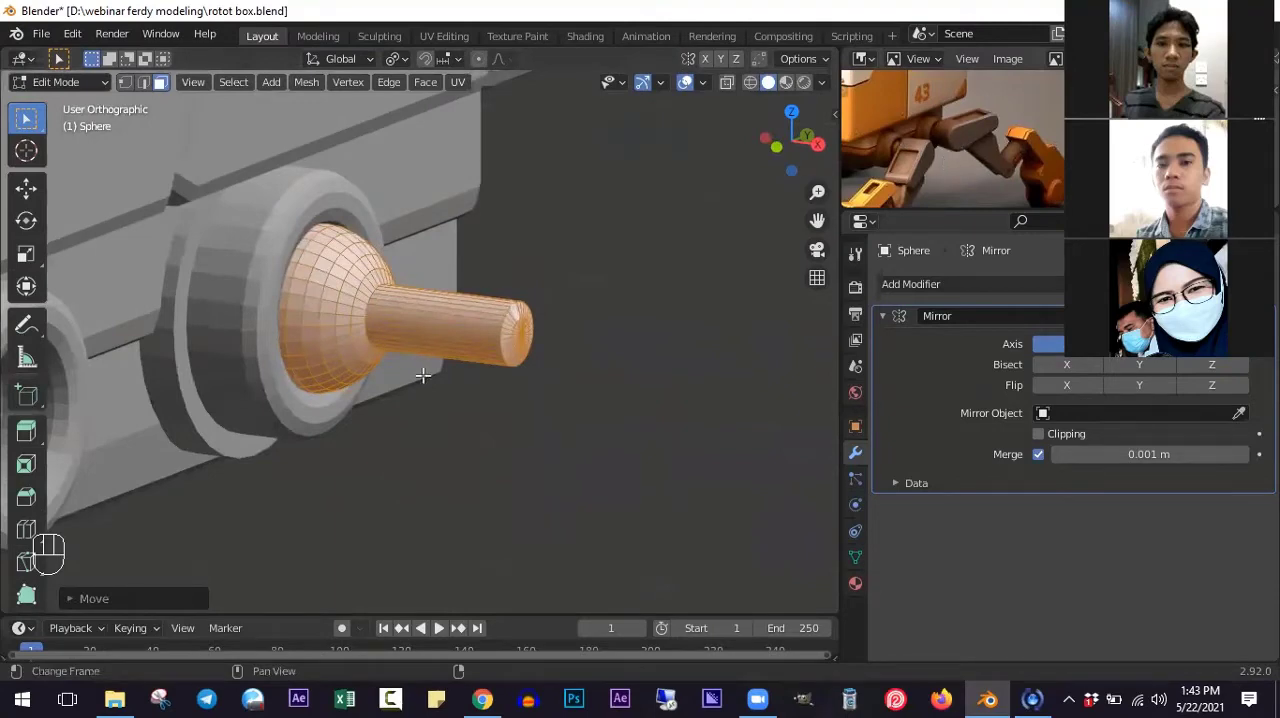
# - Snap the 3D cursor to the selected ball joint and add a cylinder there in the right view
pyautogui.moveTo(423, 375); pyautogui.dragTo(369, 367, button='middle')
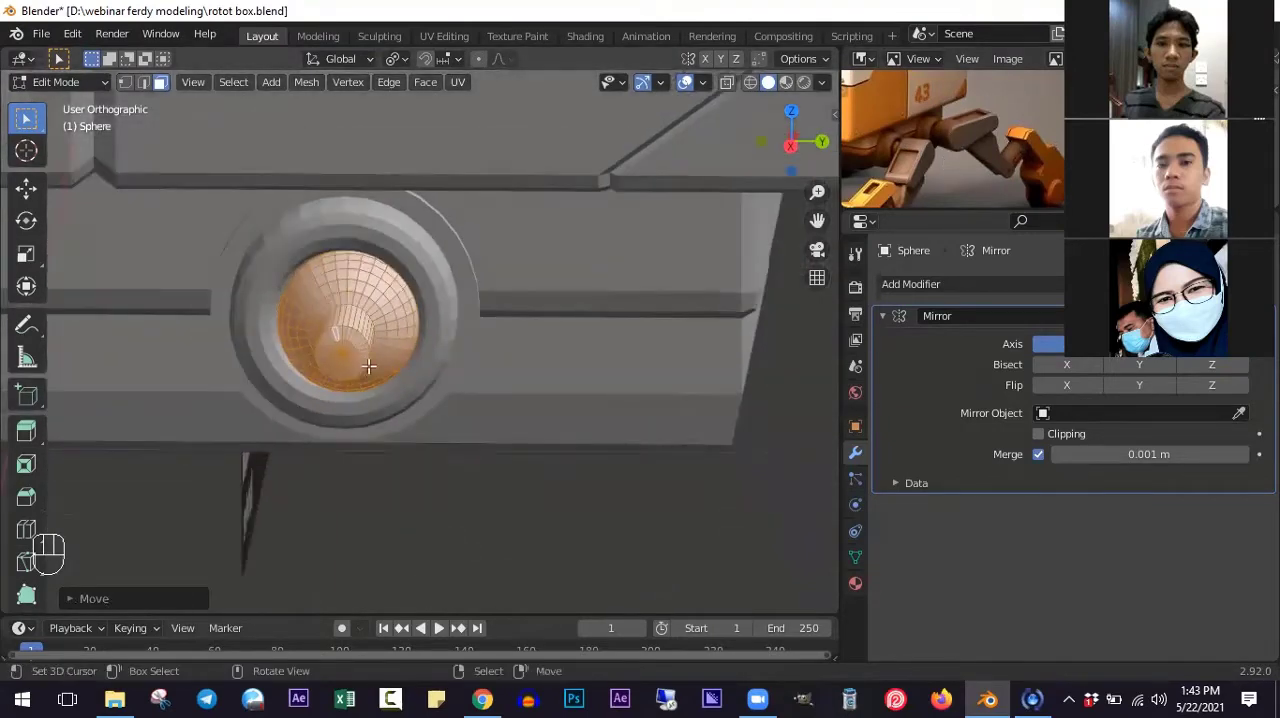
pyautogui.press('KP_3')
pyautogui.hotkey('shift', 's')
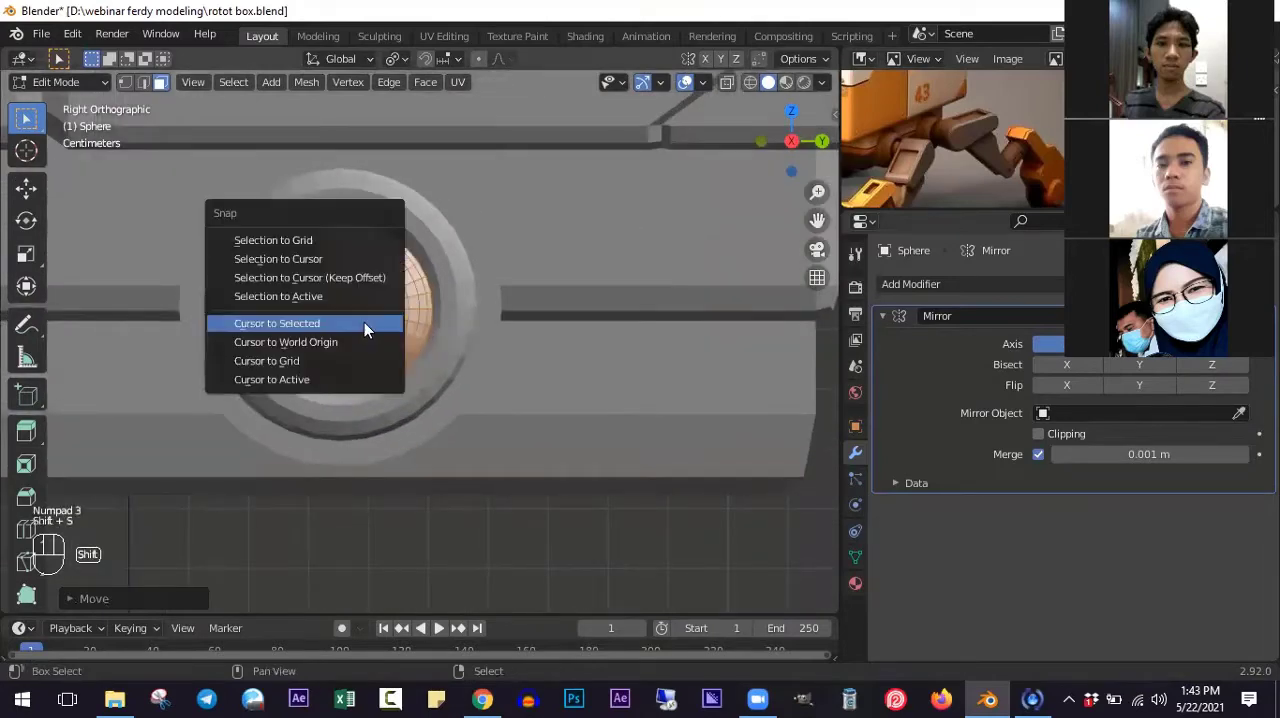
pyautogui.click(364, 322)
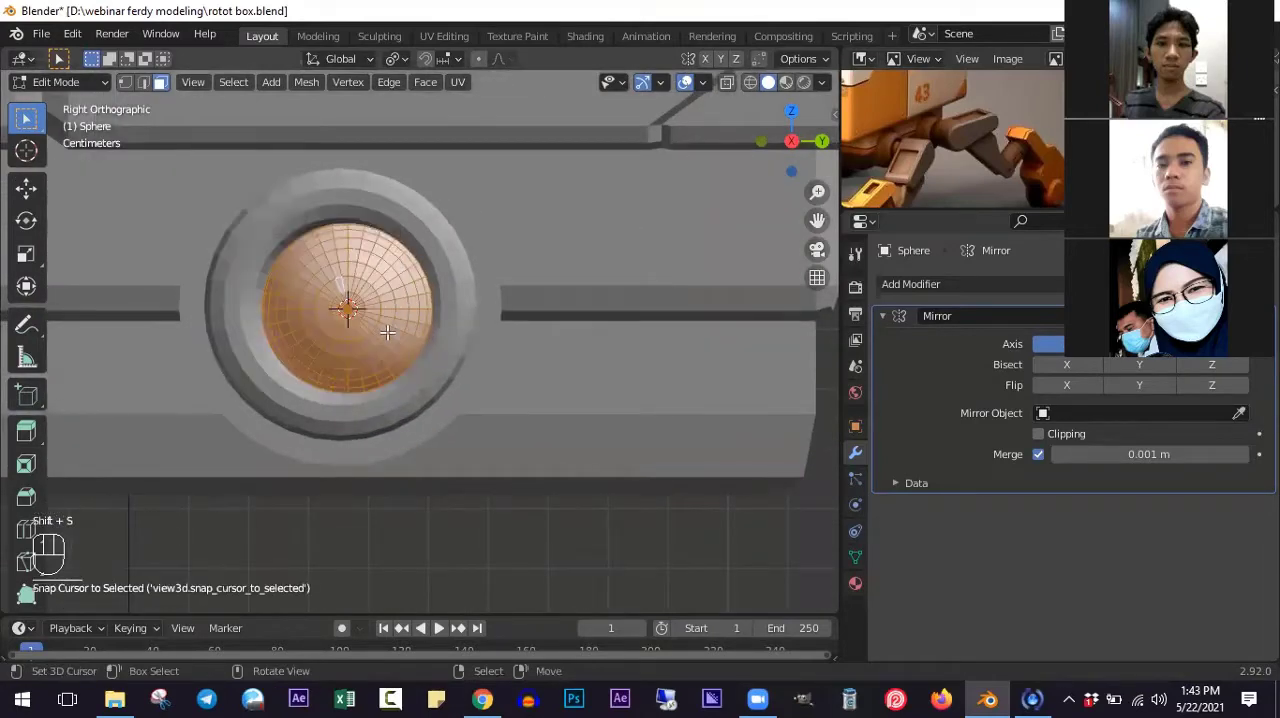
pyautogui.hotkey('shift', 'a')
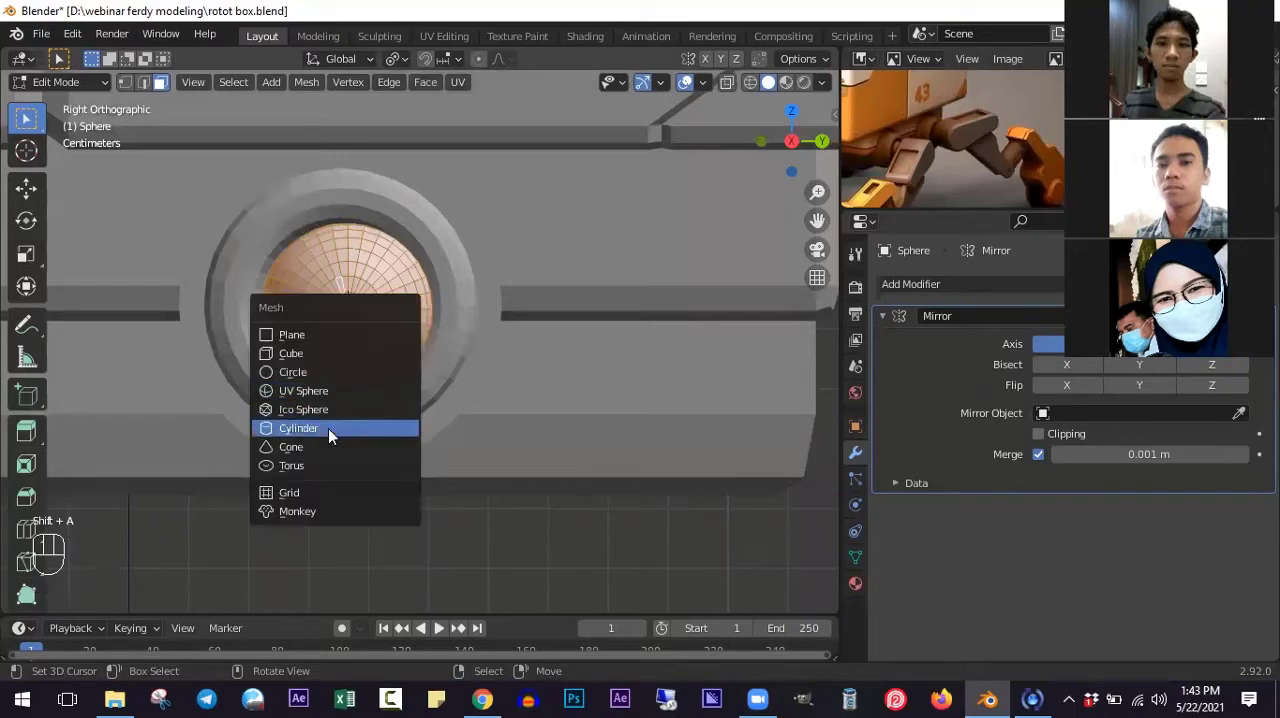
pyautogui.click(331, 428)
# - Scale the new cylinder down until it is slightly smaller than the round leg mount
pyautogui.scroll(-4, 331, 430)
pyautogui.press('s')
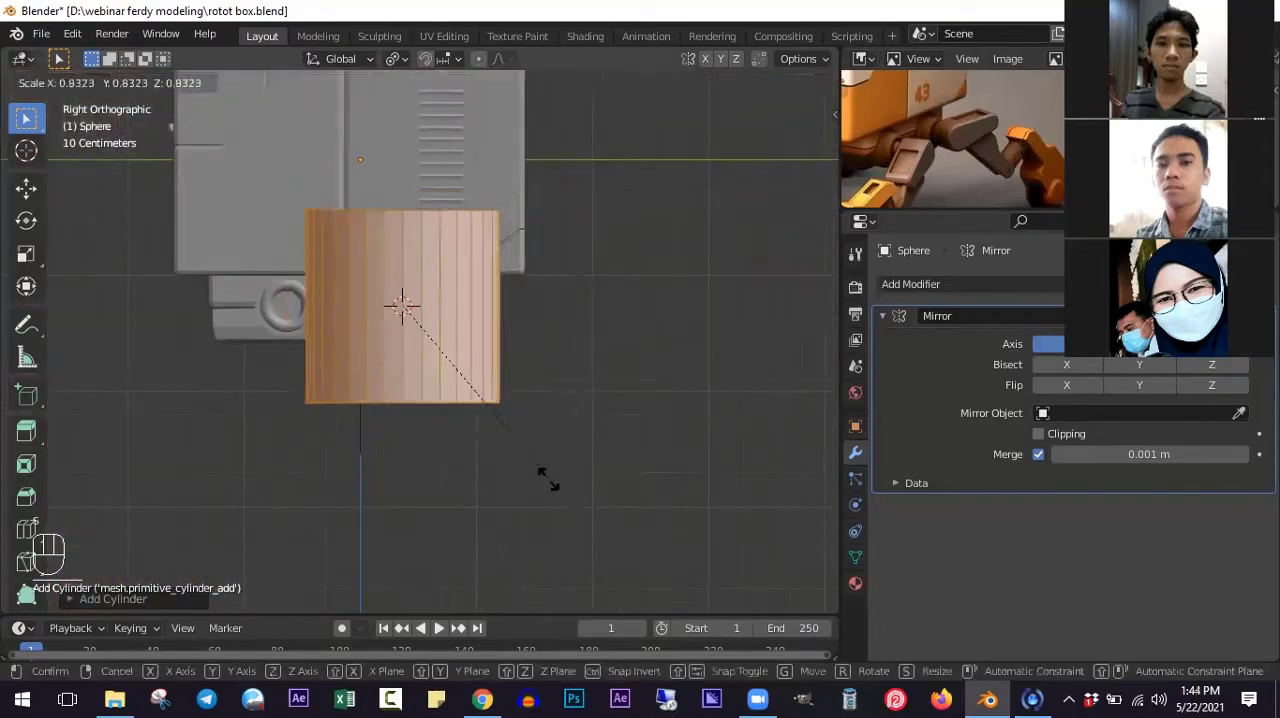
pyautogui.click(444, 371)
pyautogui.scroll(4, 440, 391)
pyautogui.press('s')
pyautogui.click(474, 423)
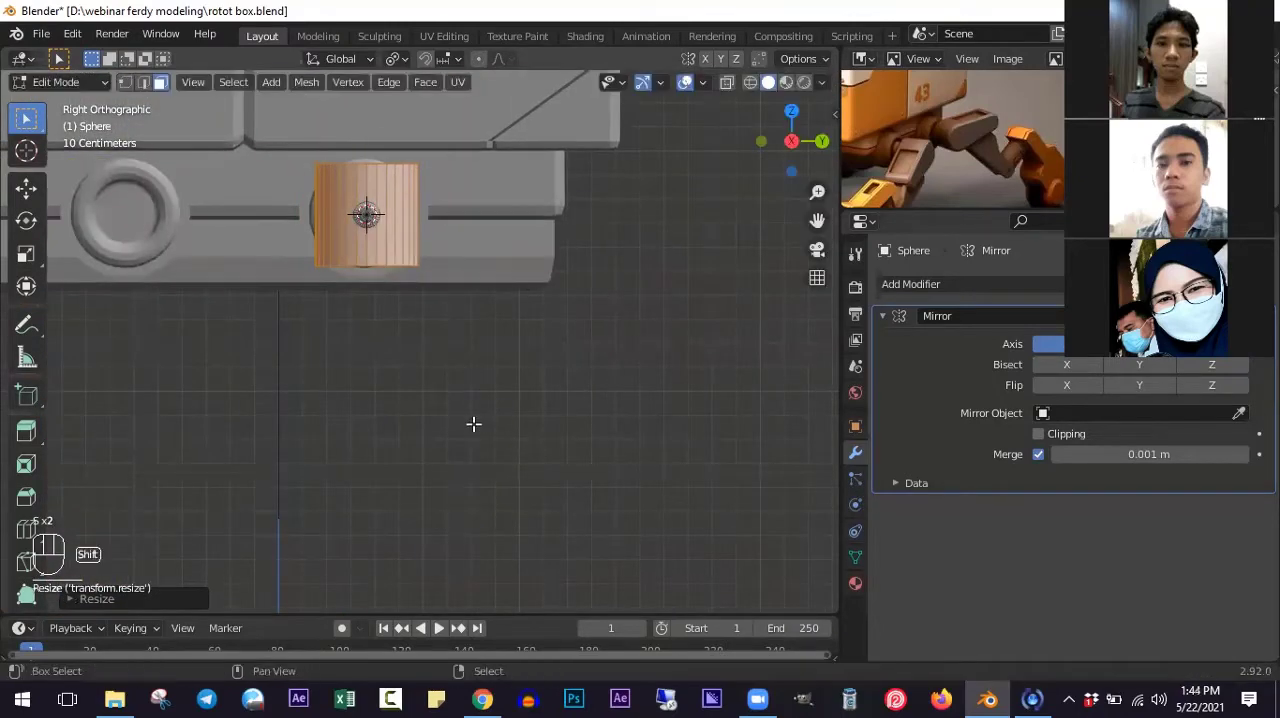
# - Rotate the cylinder 90° in the front view so its axis runs along the rod
pyautogui.press('KP_1')
pyautogui.scroll(1, 442, 398)
pyautogui.keyDown('ctrl'); pyautogui.scroll(-6, 490, 405); pyautogui.keyUp('ctrl')
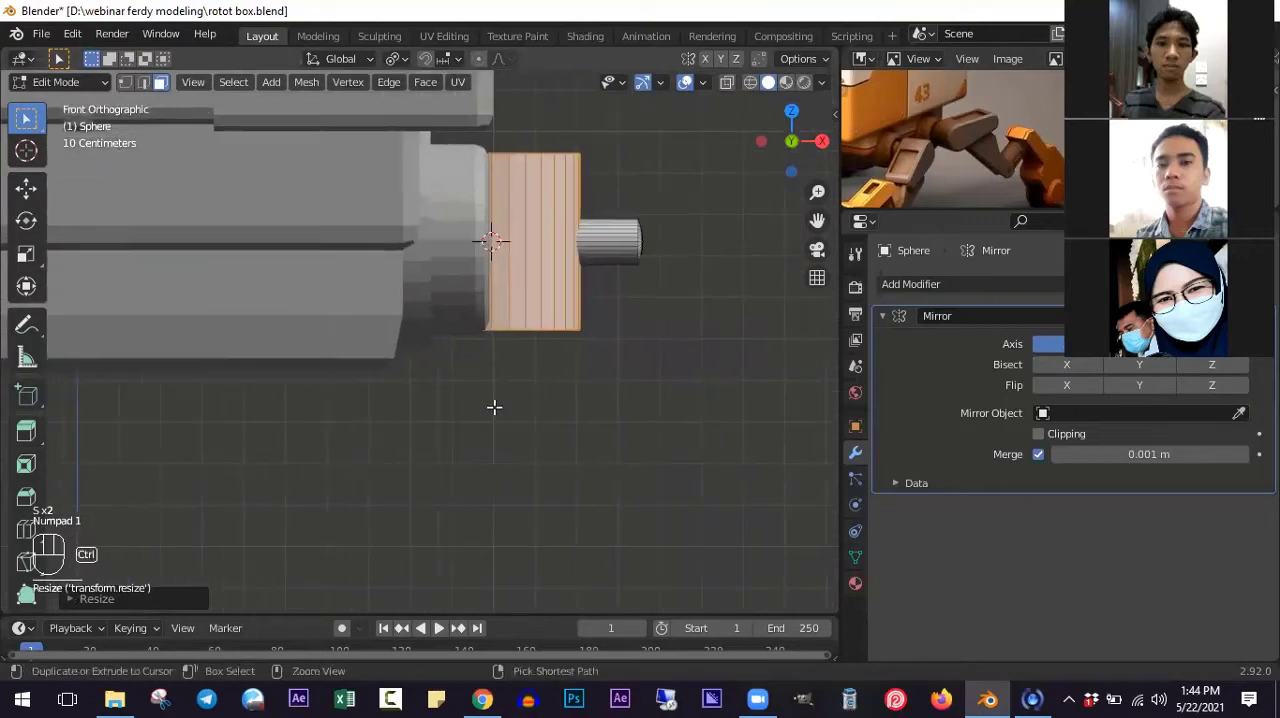
pyautogui.keyDown('shift'); pyautogui.scroll(4, 510, 406); pyautogui.keyUp('shift')
pyautogui.scroll(1, 525, 406)
pyautogui.keyDown('ctrl'); pyautogui.scroll(-1, 550, 411); pyautogui.keyUp('ctrl')
pyautogui.scroll(-2, 592, 406)
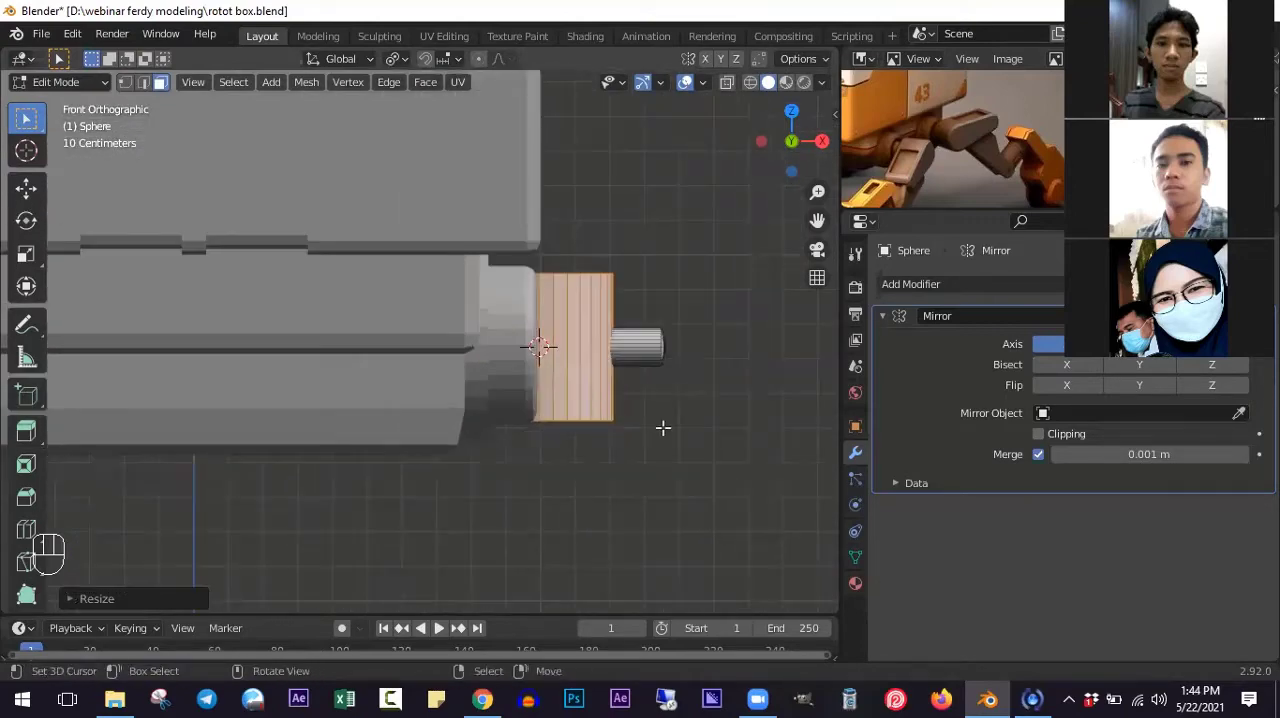
pyautogui.write('r90')
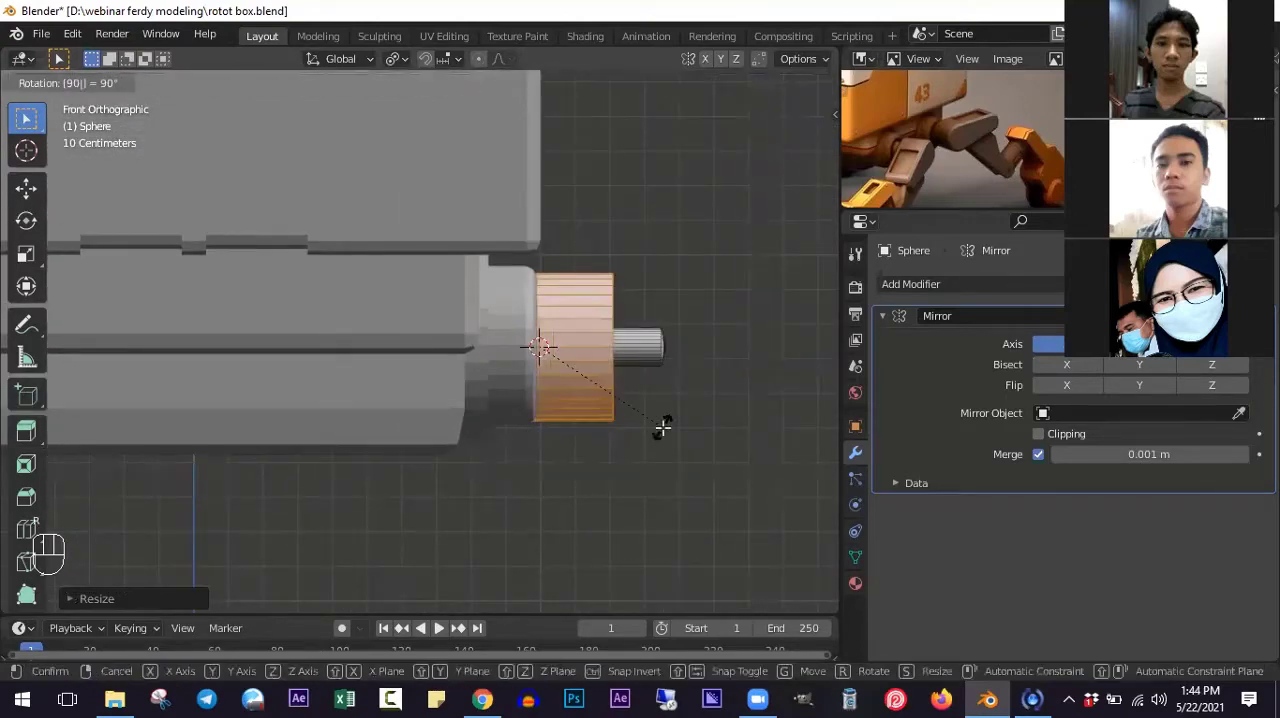
pyautogui.click(663, 427)
# - Move the cylinder outward along the X axis so it encloses the rod's end
pyautogui.press('g')
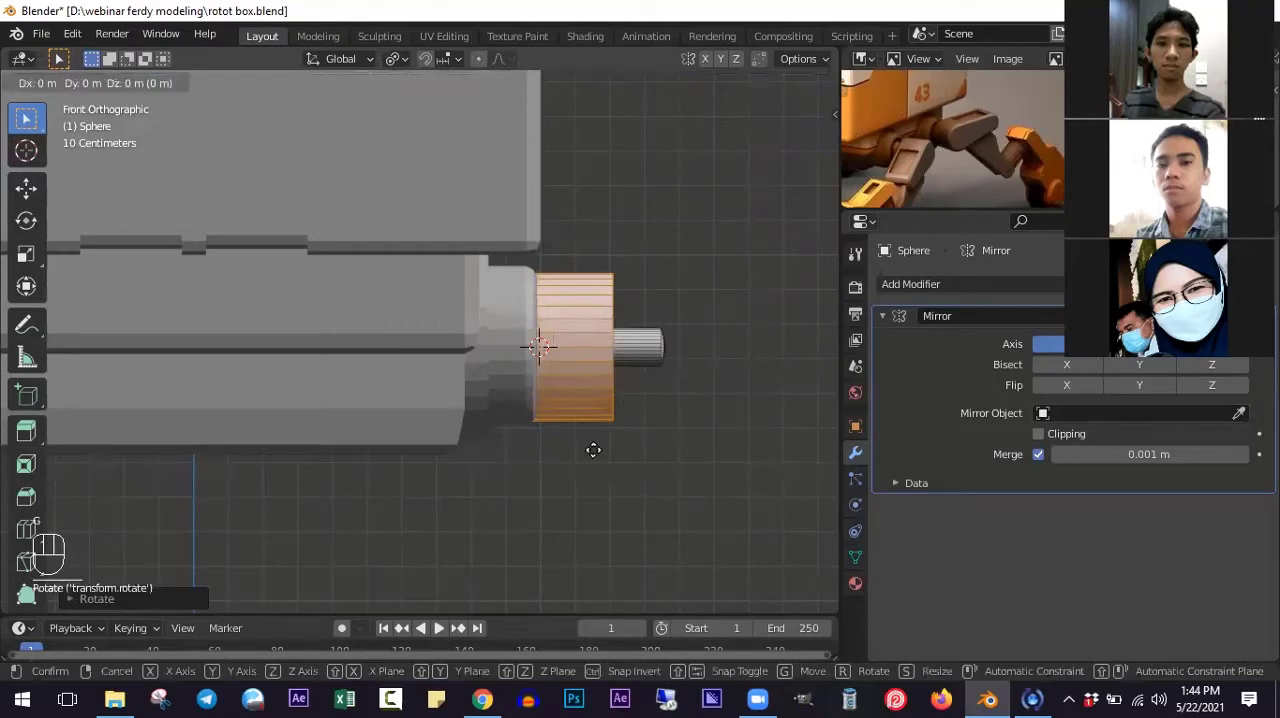
pyautogui.press('x')
pyautogui.click(708, 454)
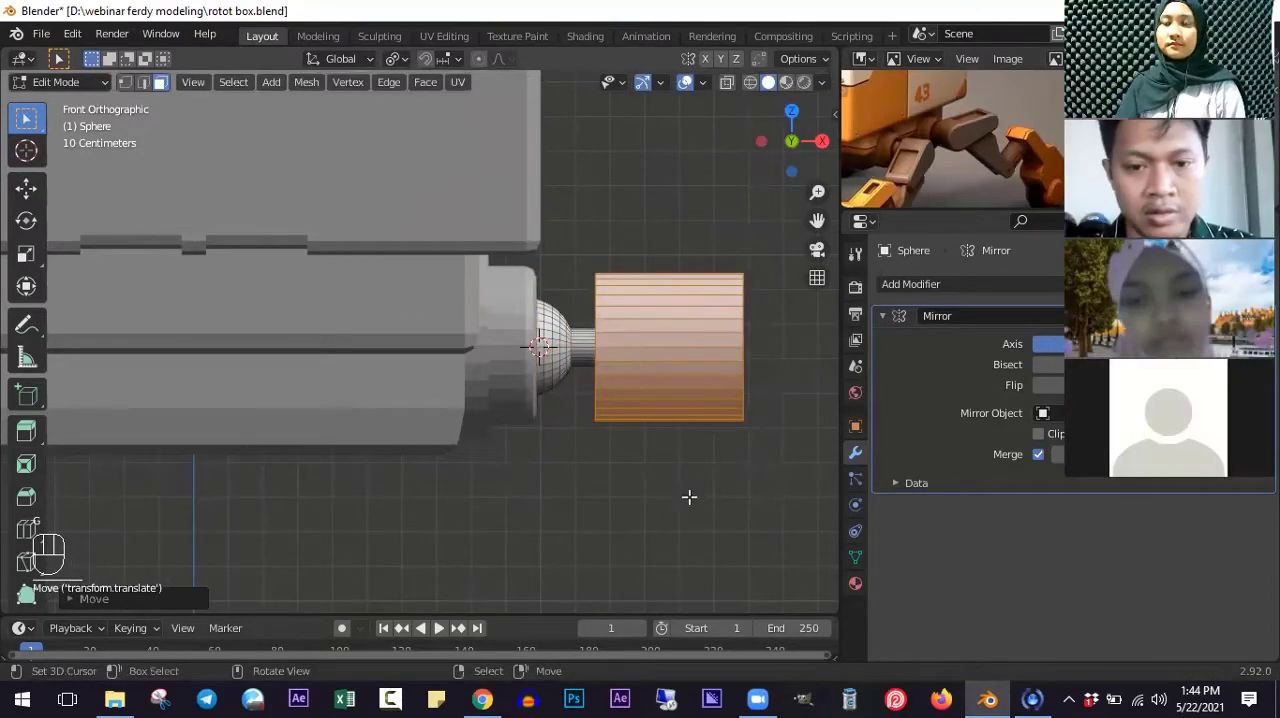
# - Resize the cylinder in wireframe shading, enlarging it by about 1.2 in the right view to nearly fill the leg mount's outline
pyautogui.hotkey('shift', 'z')
pyautogui.press('x')
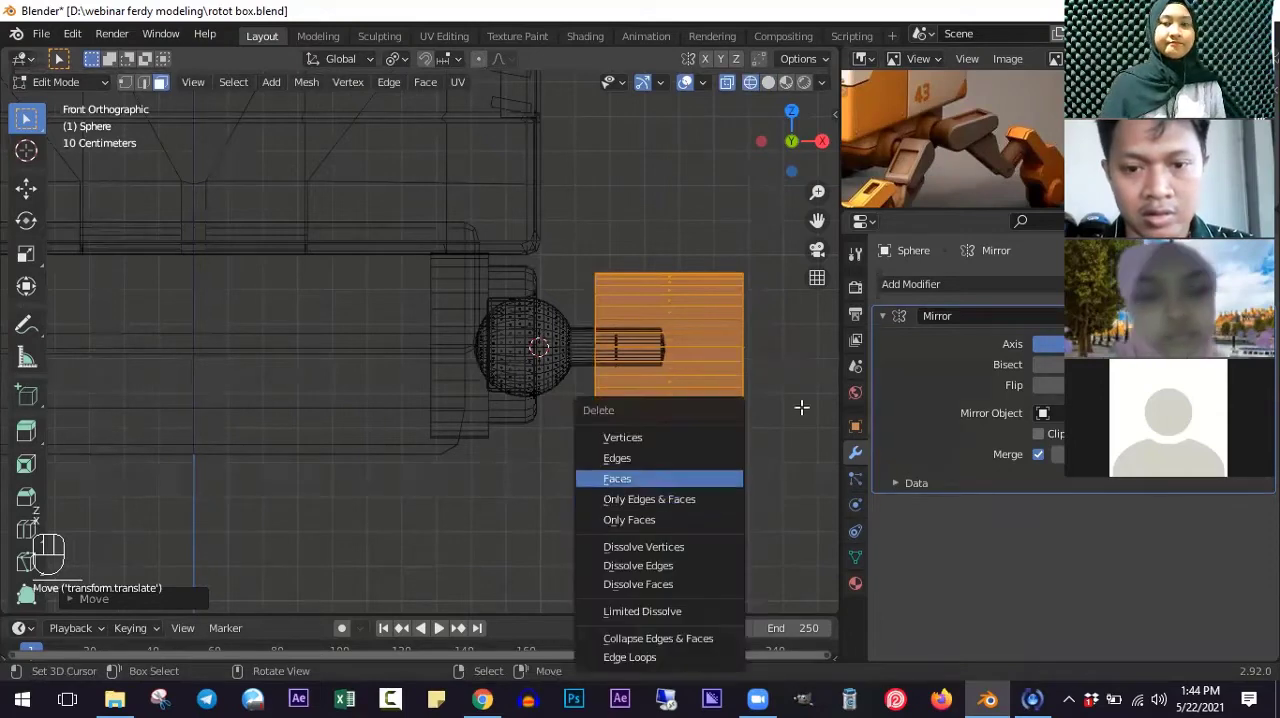
pyautogui.press('x')
pyautogui.press('s')
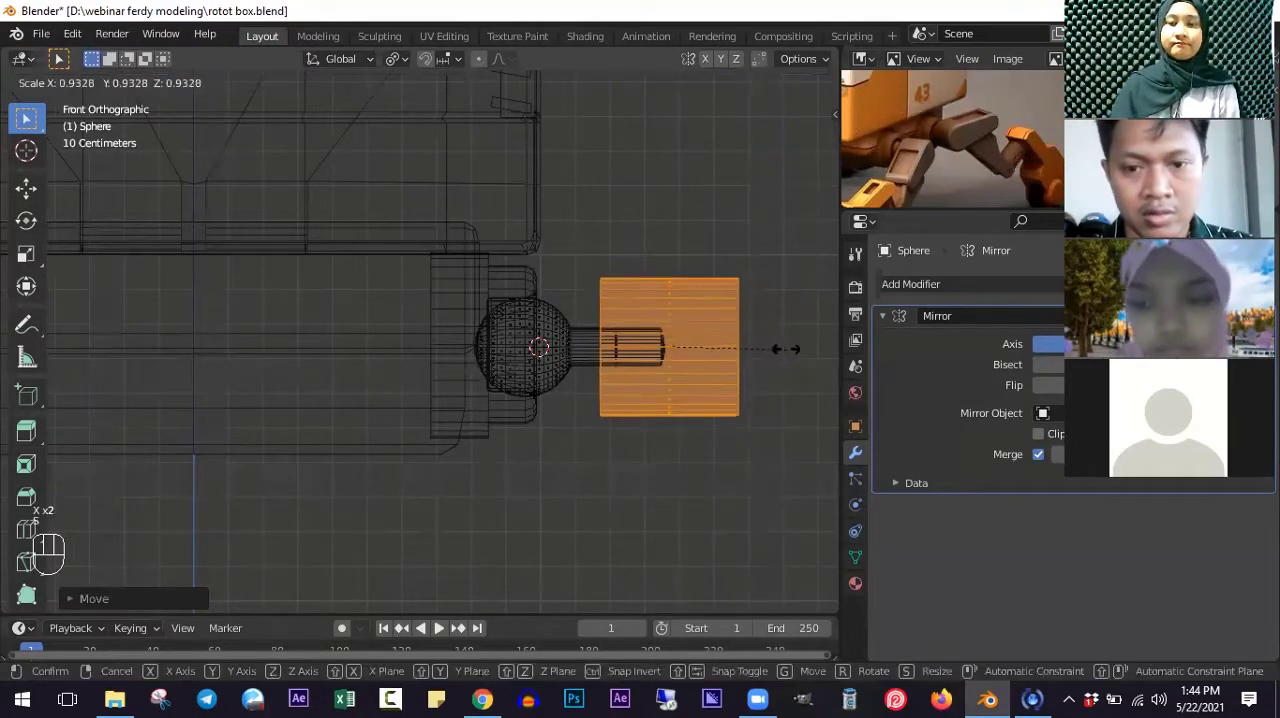
pyautogui.click(780, 348)
pyautogui.press('KP_3')
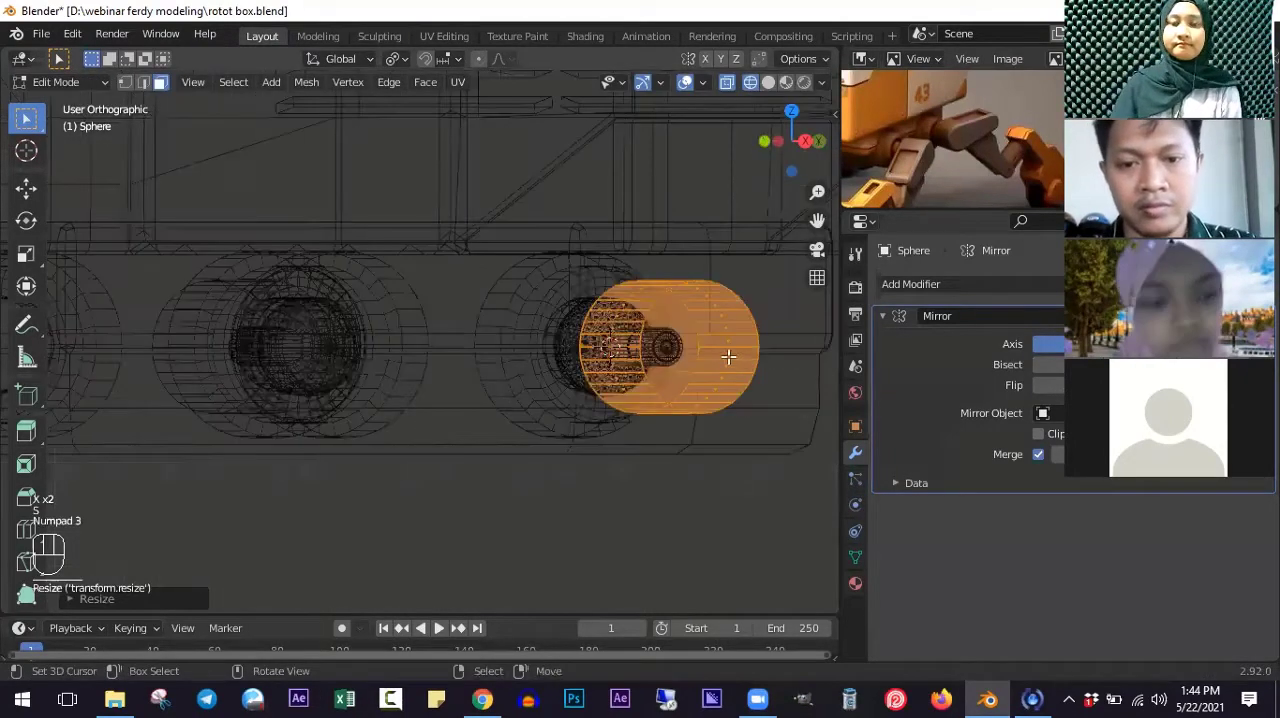
pyautogui.keyDown('ctrl'); pyautogui.scroll(4, 700, 367); pyautogui.keyUp('ctrl')
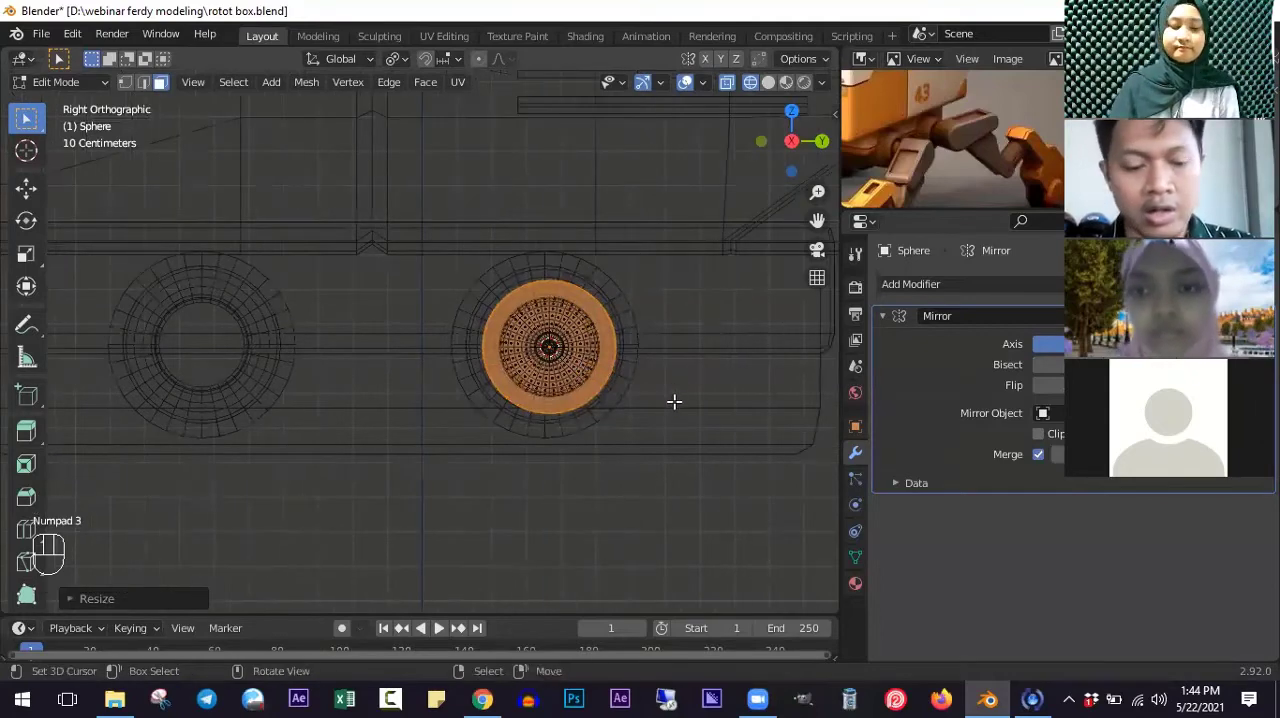
pyautogui.press('s')
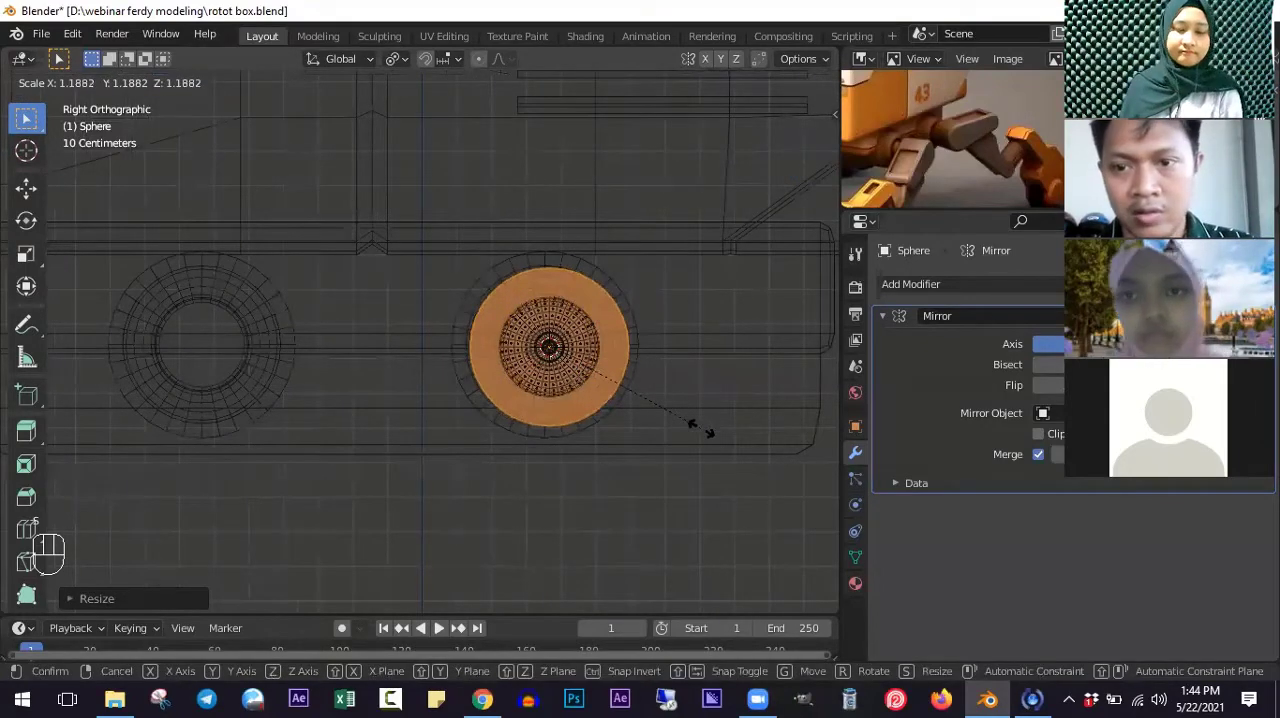
pyautogui.click(700, 430)
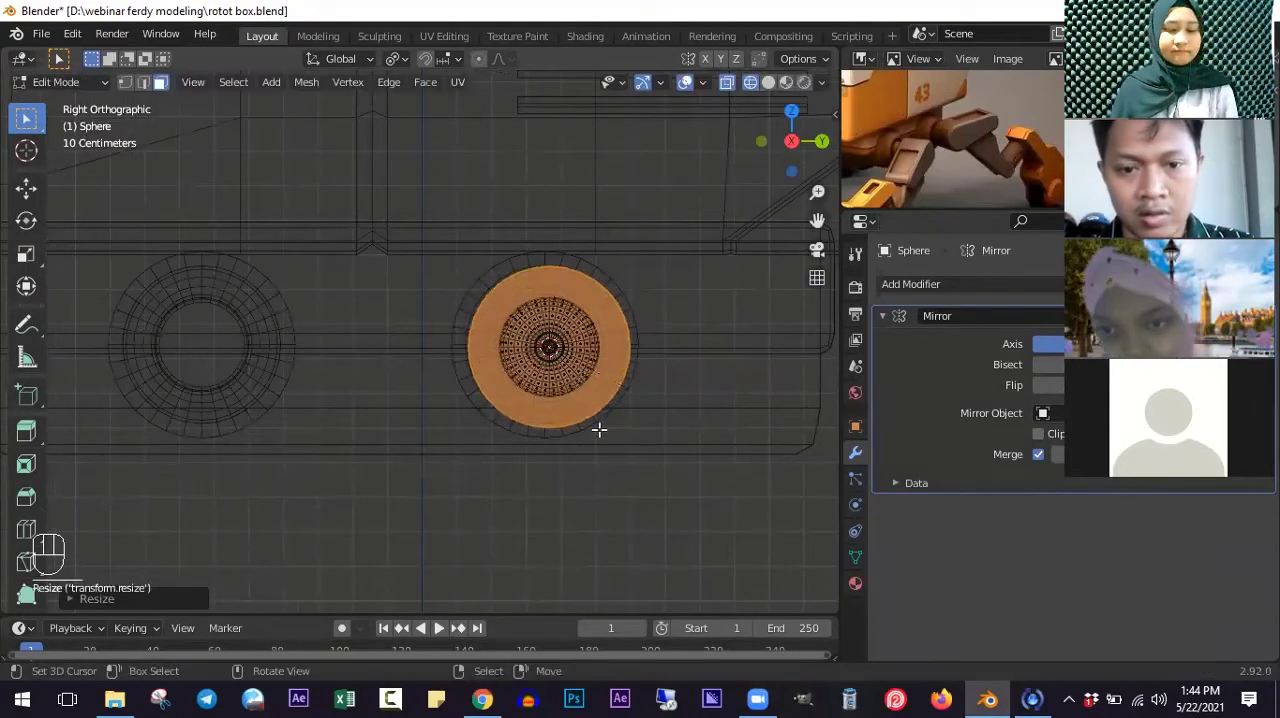
# - Select the entire joint mesh and shift it about -0.008 m in Y and 0.004 m in Z to center it in the mount
pyautogui.scroll(4, 597, 428)
pyautogui.press('a')
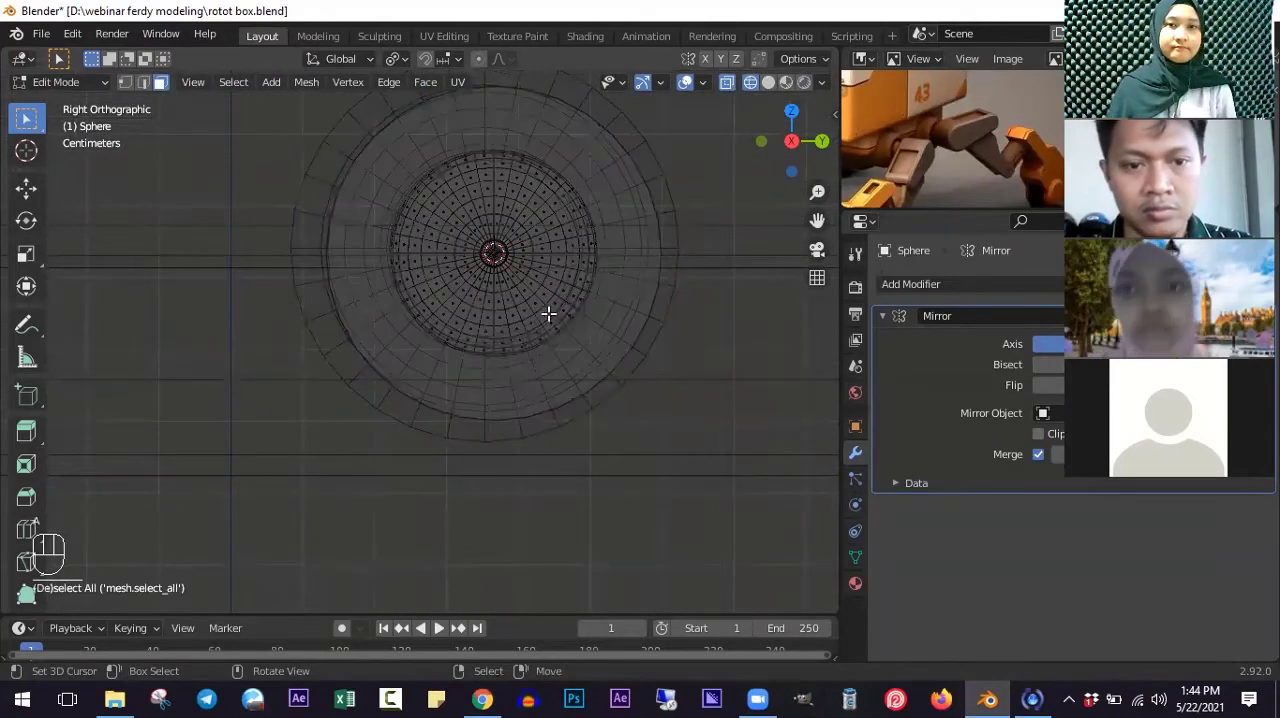
pyautogui.press('a')
pyautogui.keyDown('shift'); pyautogui.scroll(3, 499, 330); pyautogui.keyUp('shift')
pyautogui.scroll(1, 565, 373)
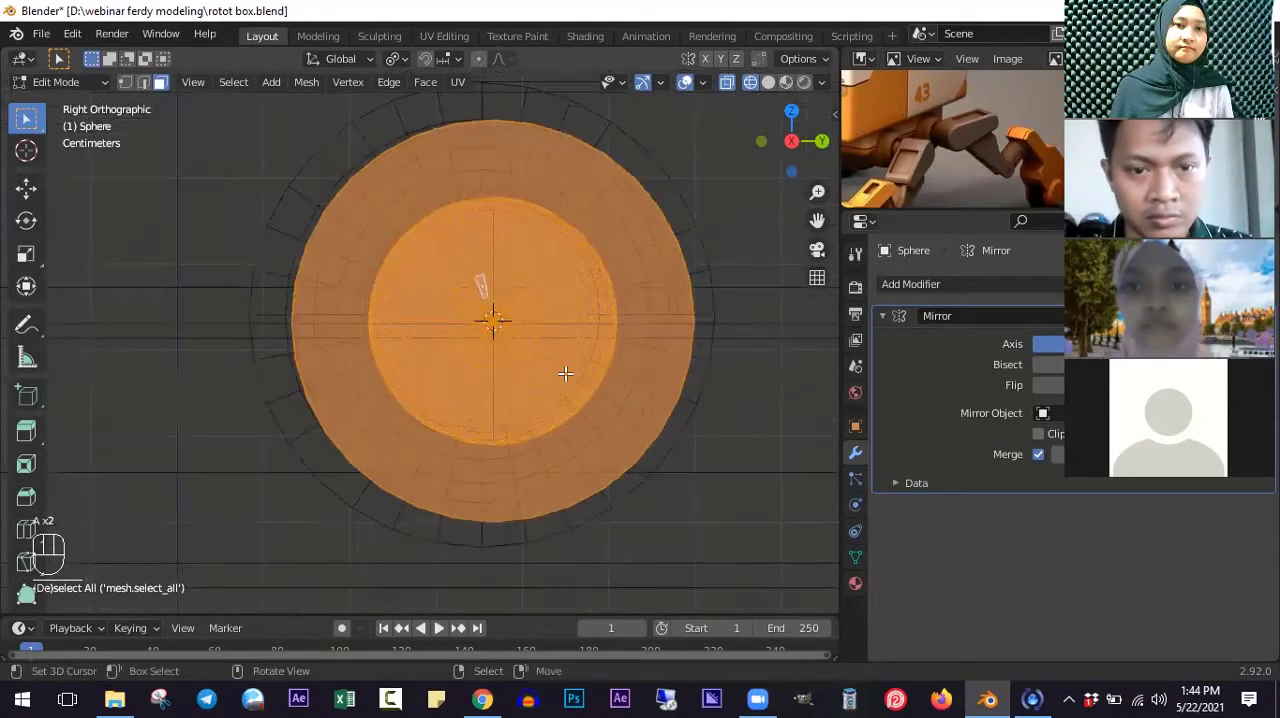
pyautogui.press('g')
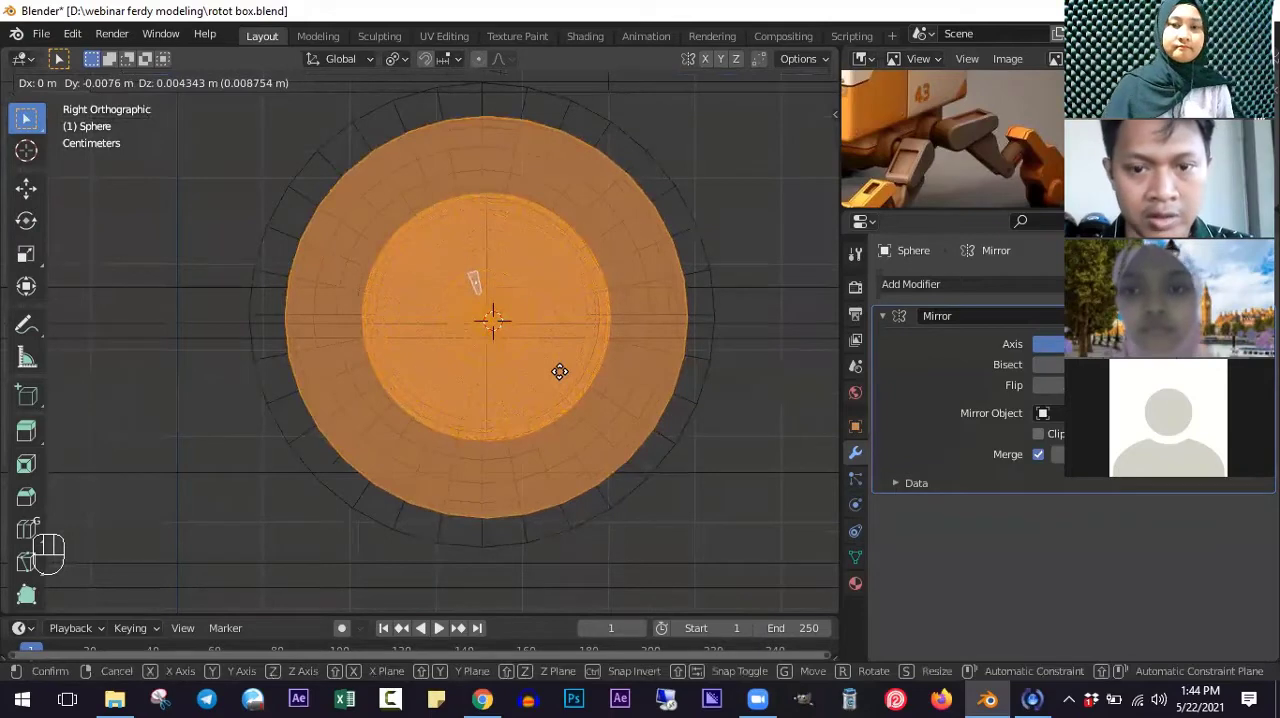
pyautogui.click(560, 371)
pyautogui.scroll(-2, 540, 360)
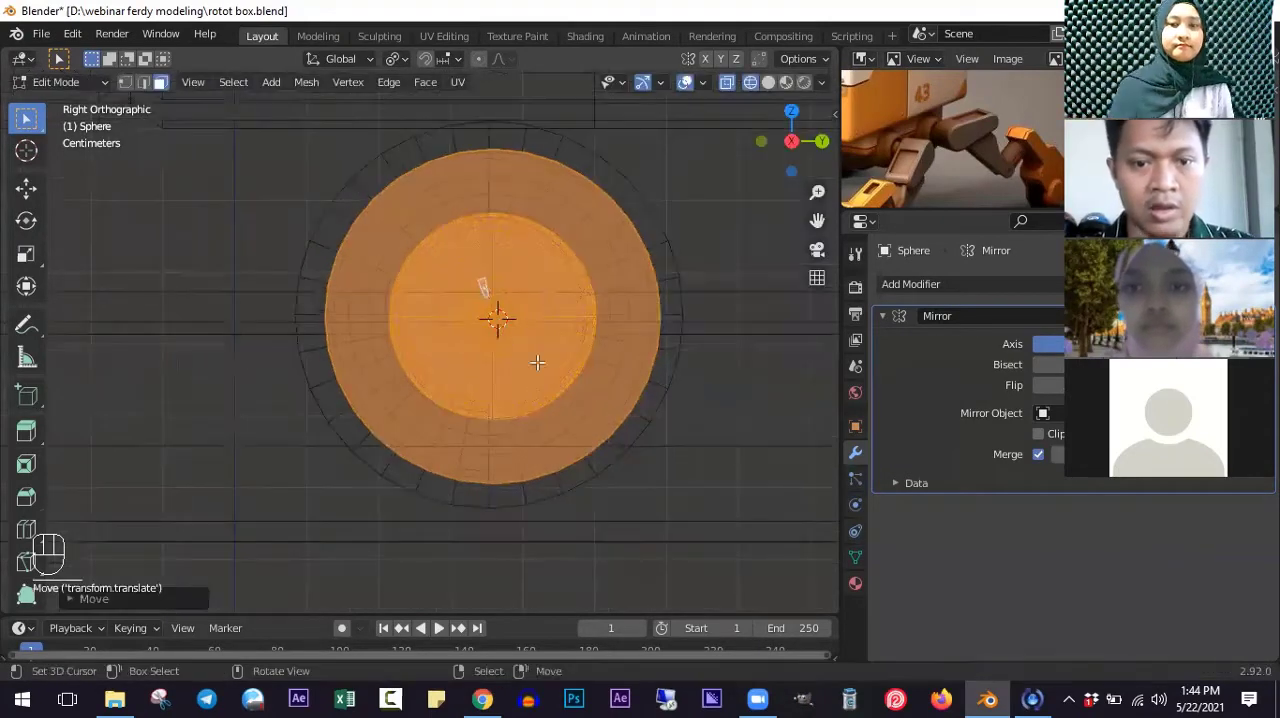
# - Select only the cylinder in the front view, shorten it along the X axis, and return to solid shading
pyautogui.moveTo(537, 357); pyautogui.dragTo(726, 417, button='middle')
pyautogui.press('KP_1')
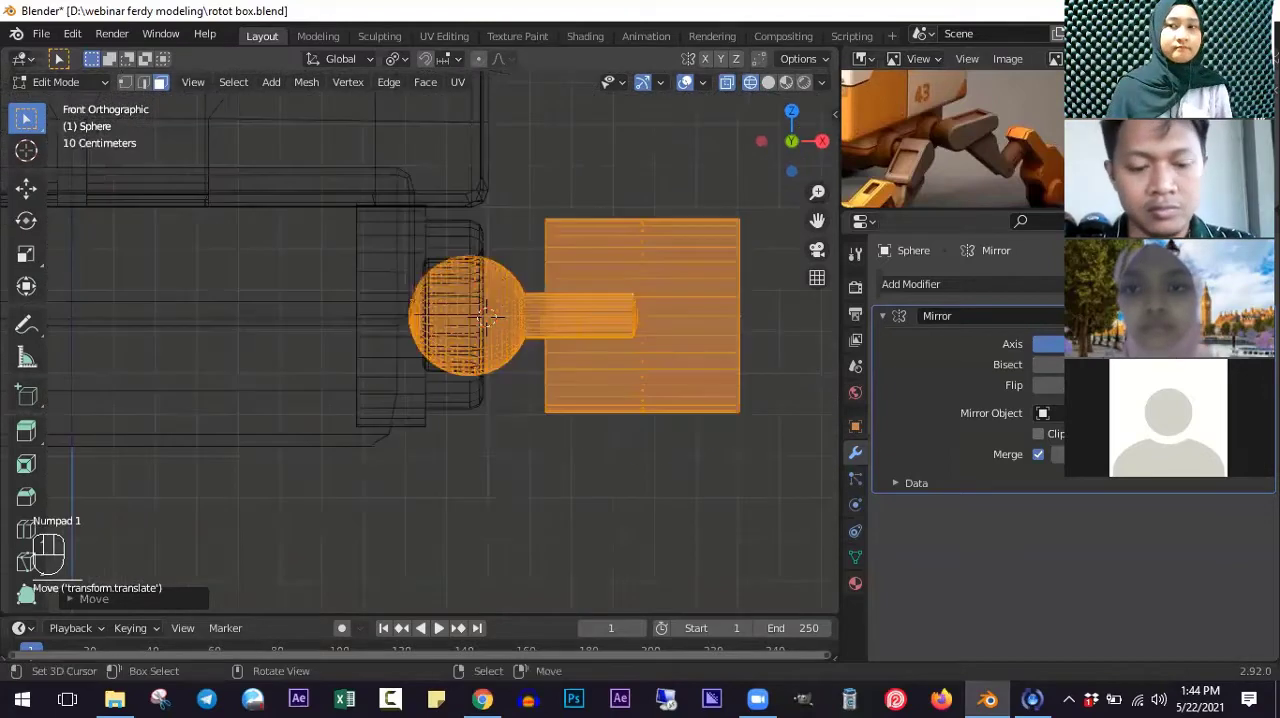
pyautogui.press('a')
pyautogui.press('l')
pyautogui.press('s')
pyautogui.press('x')
pyautogui.click(709, 403)
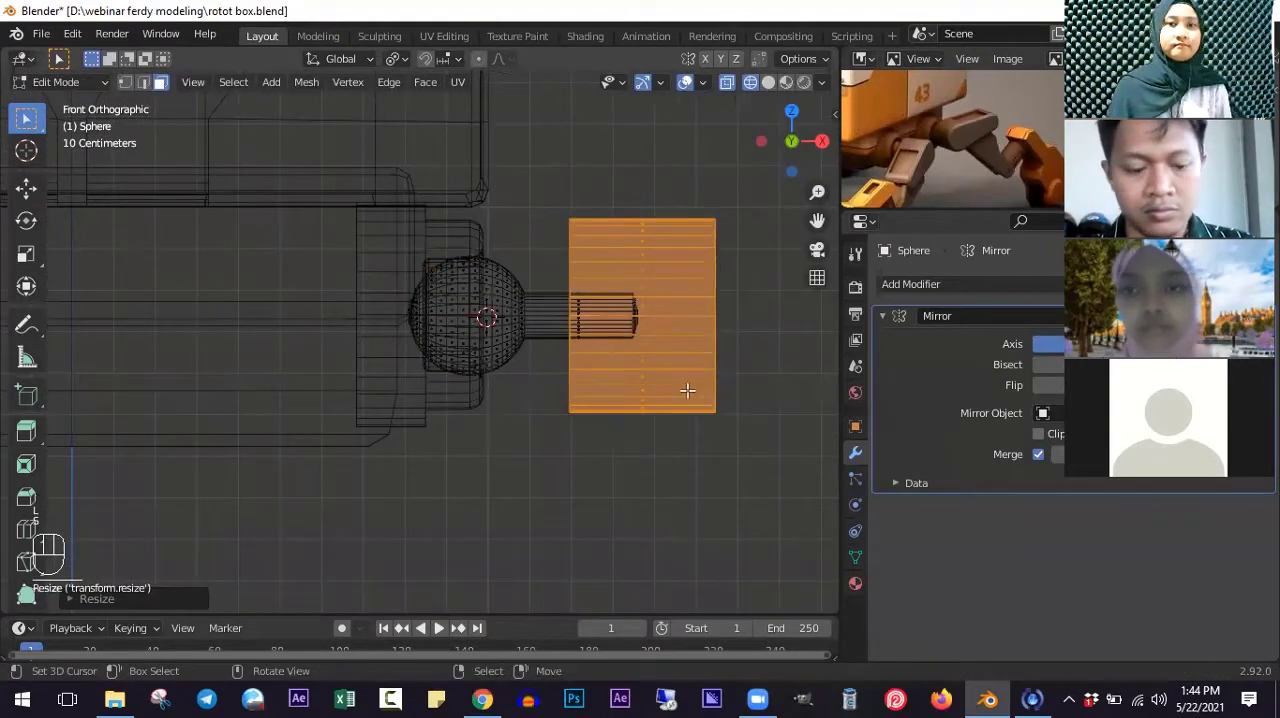
pyautogui.press('z')
pyautogui.moveTo(625, 390)
pyautogui.mouseDown(button='middle')
pyautogui.moveTo(480, 426)
pyautogui.moveTo(700, 300)
pyautogui.mouseUp(button='middle')
pyautogui.keyDown('shift'); pyautogui.moveTo(1005, 175); pyautogui.dragTo(1001, 105, button='middle'); pyautogui.keyUp('shift')
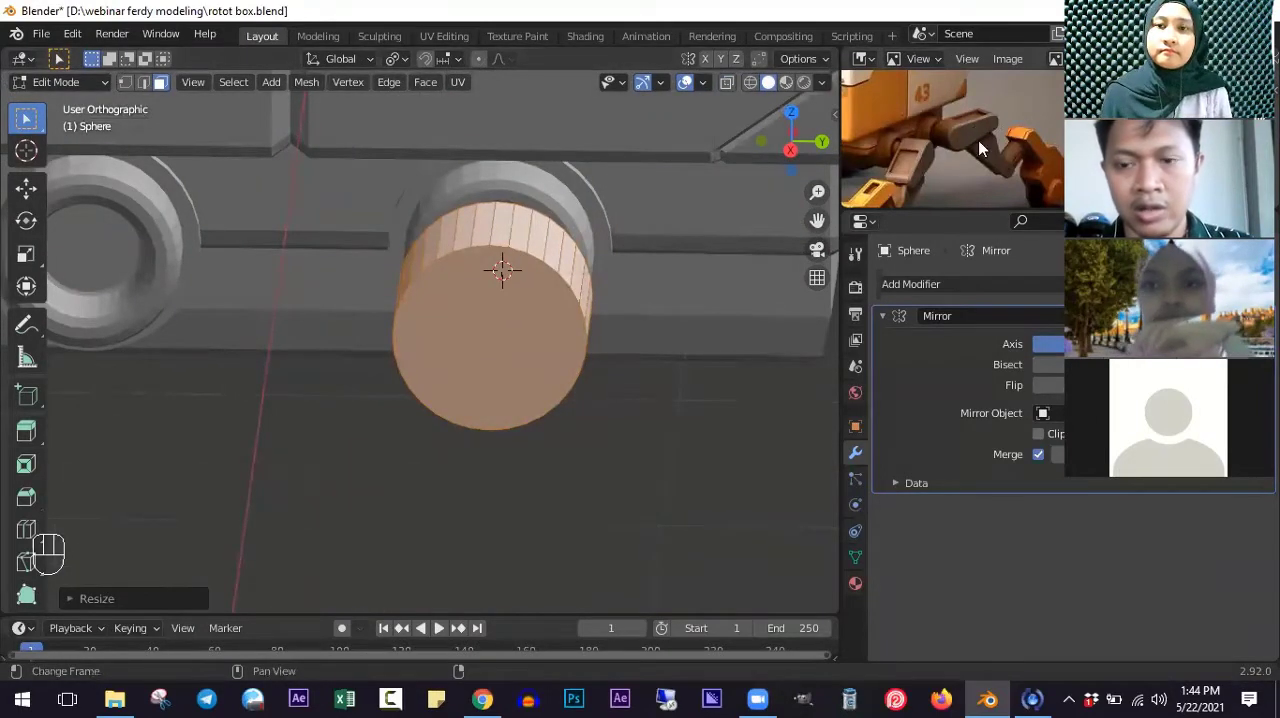
# - Select the strip of side faces on the cylinder that point toward positive Y, leaving the upper and lower ones unselected
pyautogui.scroll(4, 560, 333)
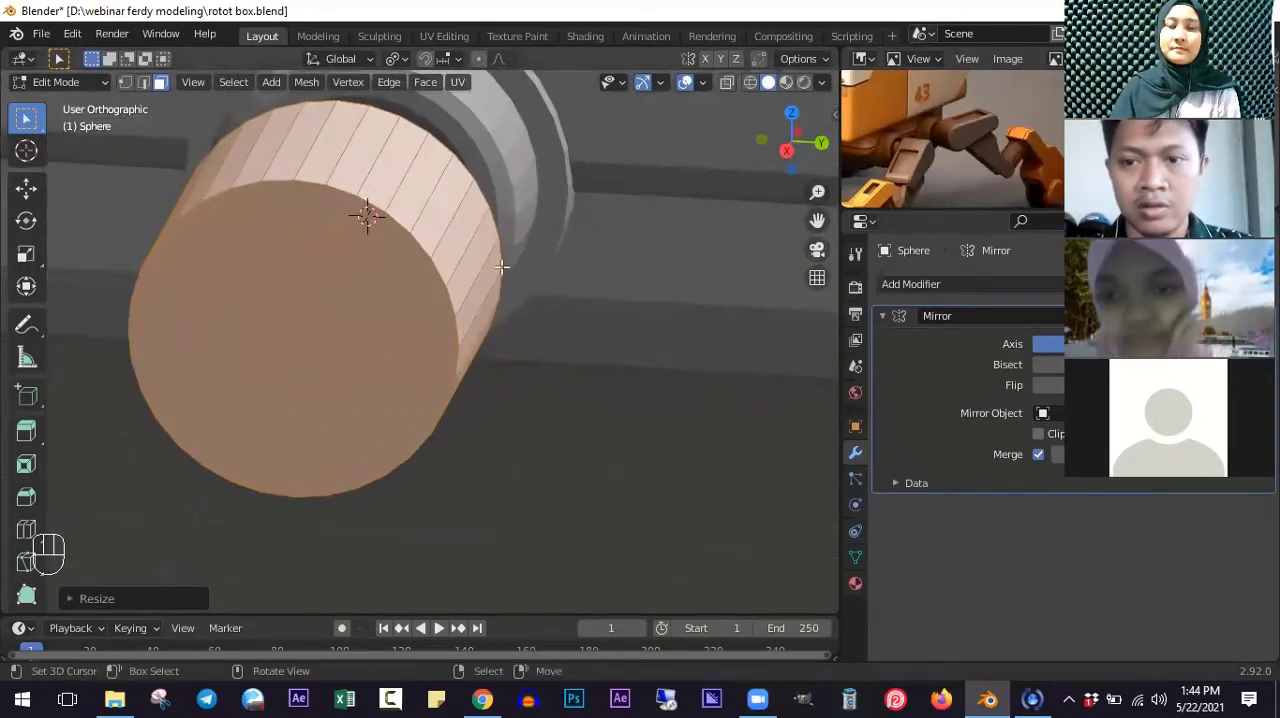
pyautogui.click(634, 329)
pyautogui.moveTo(634, 329); pyautogui.dragTo(608, 280, button='middle')
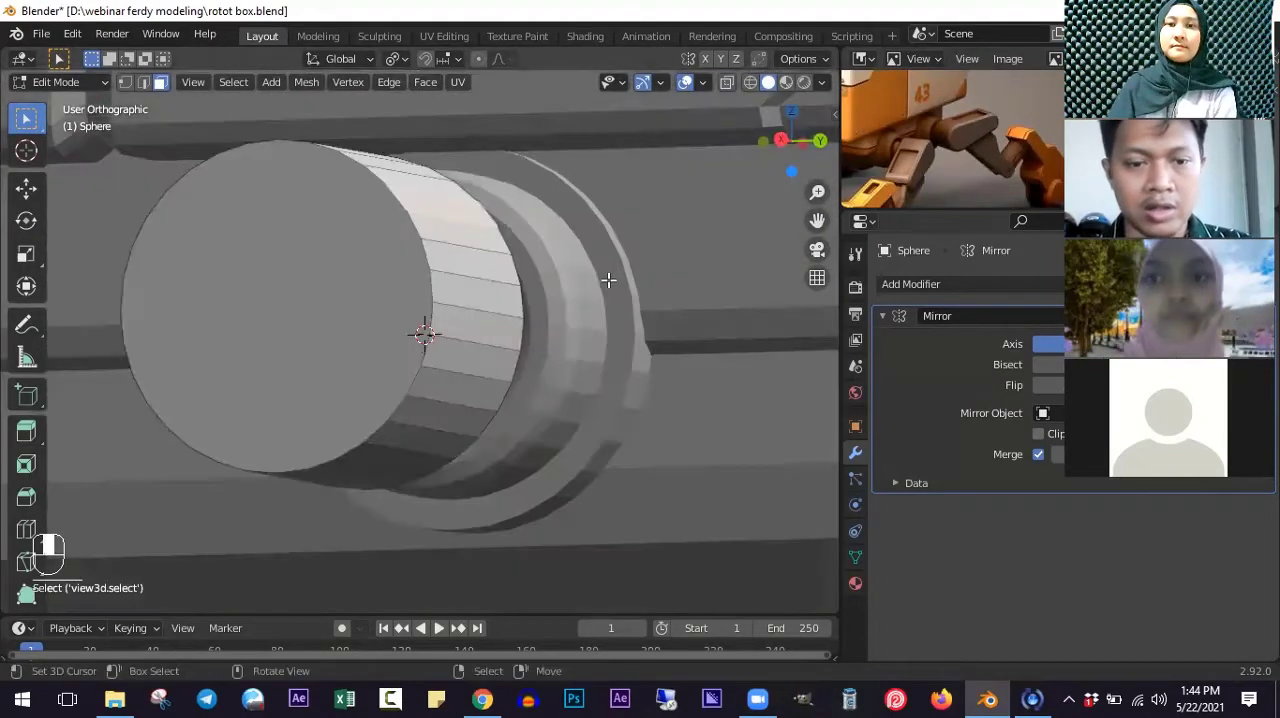
pyautogui.press('KP_3')
pyautogui.press('ctrl+KP_1')
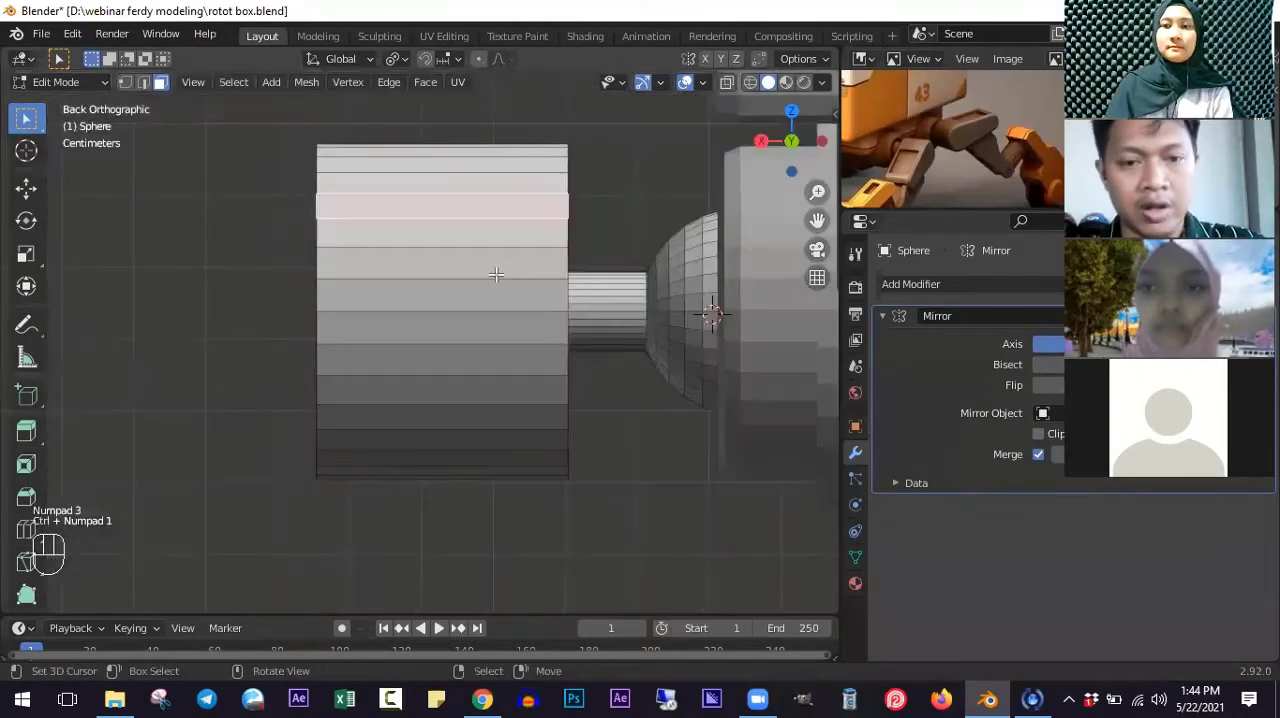
pyautogui.keyDown('ctrl'); pyautogui.click(474, 391); pyautogui.keyUp('ctrl')
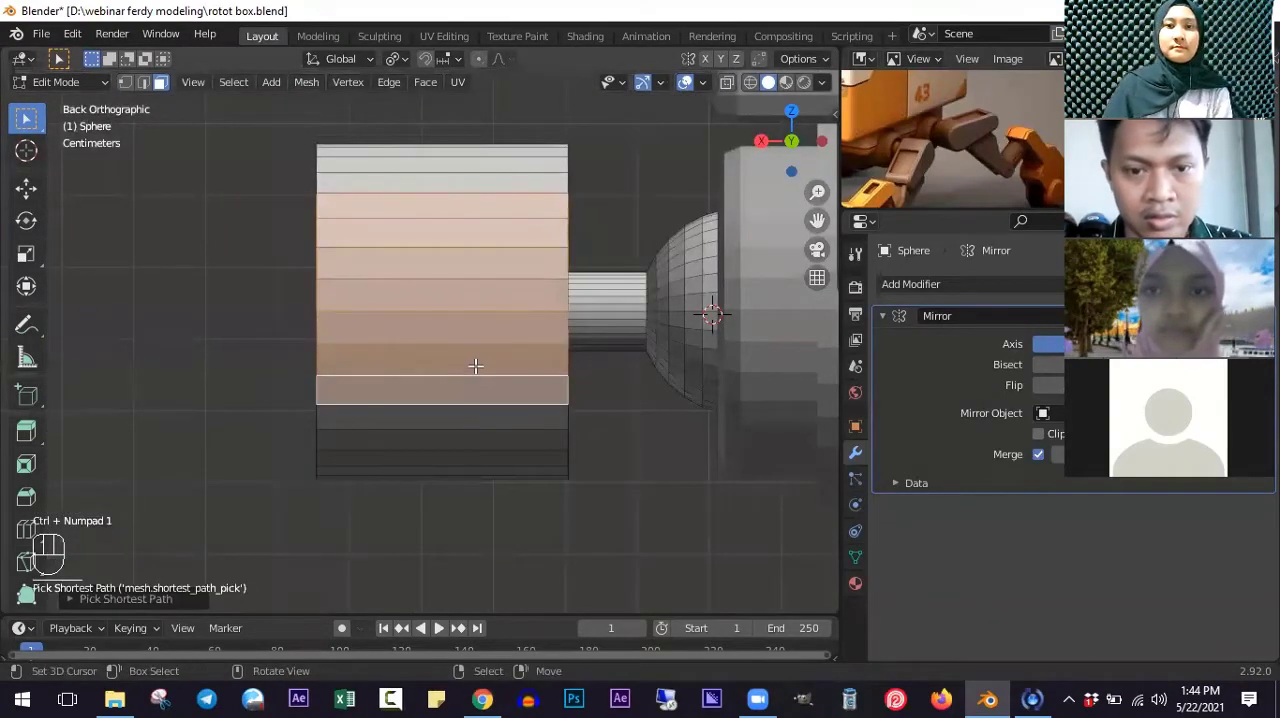
pyautogui.keyDown('shift'); pyautogui.click(535, 174); pyautogui.keyUp('shift')
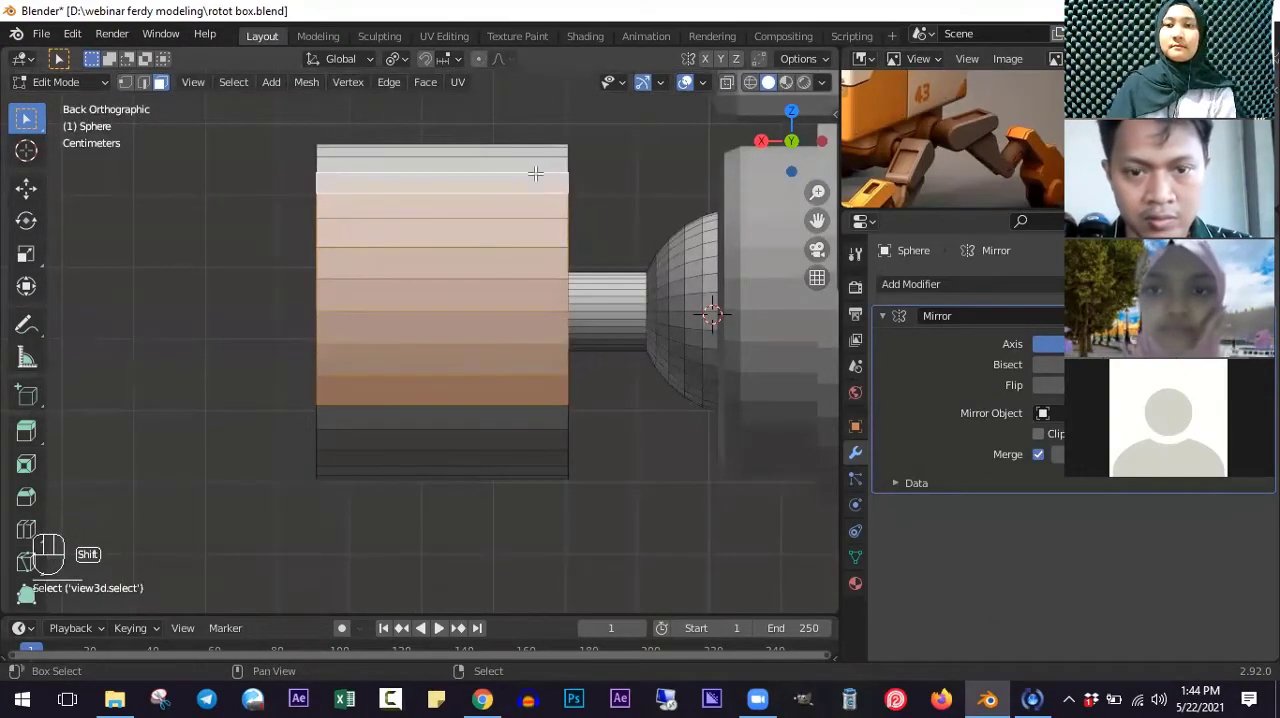
pyautogui.keyDown('shift'); pyautogui.click(500, 414); pyautogui.keyUp('shift')
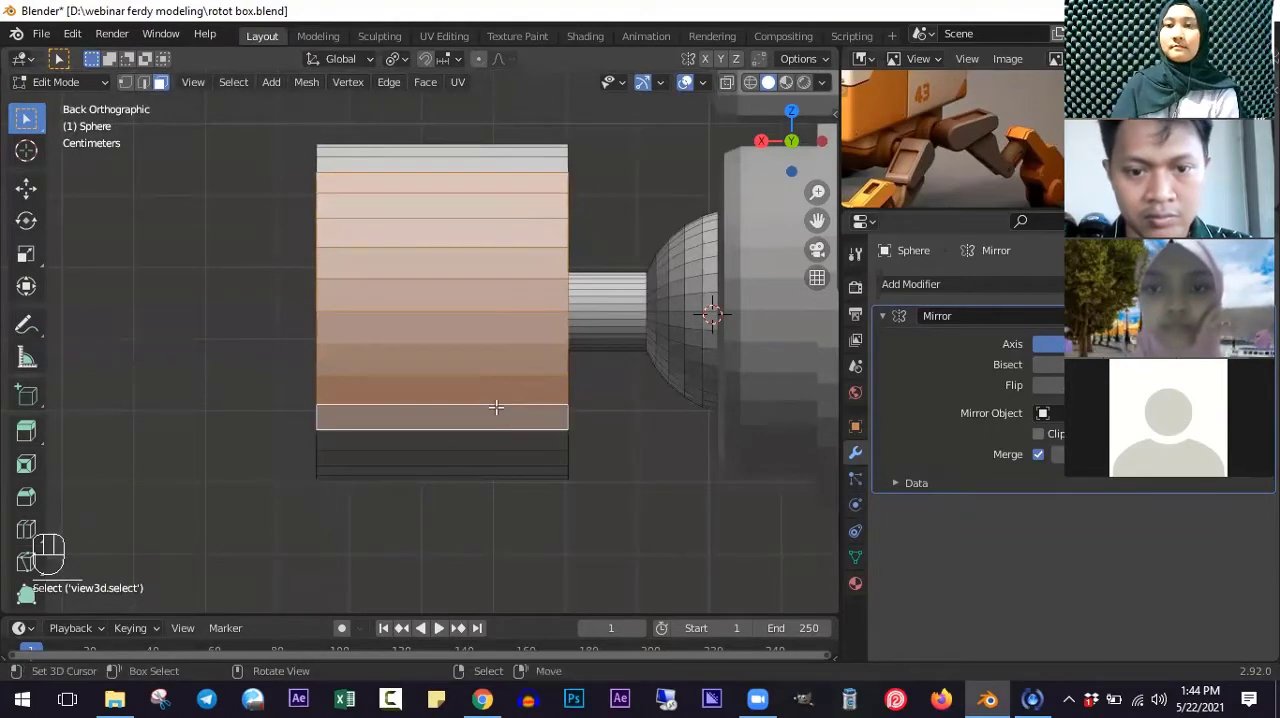
pyautogui.keyDown('shift'); pyautogui.click(482, 437); pyautogui.keyUp('shift')
pyautogui.moveTo(480, 429); pyautogui.dragTo(582, 418, button='middle')
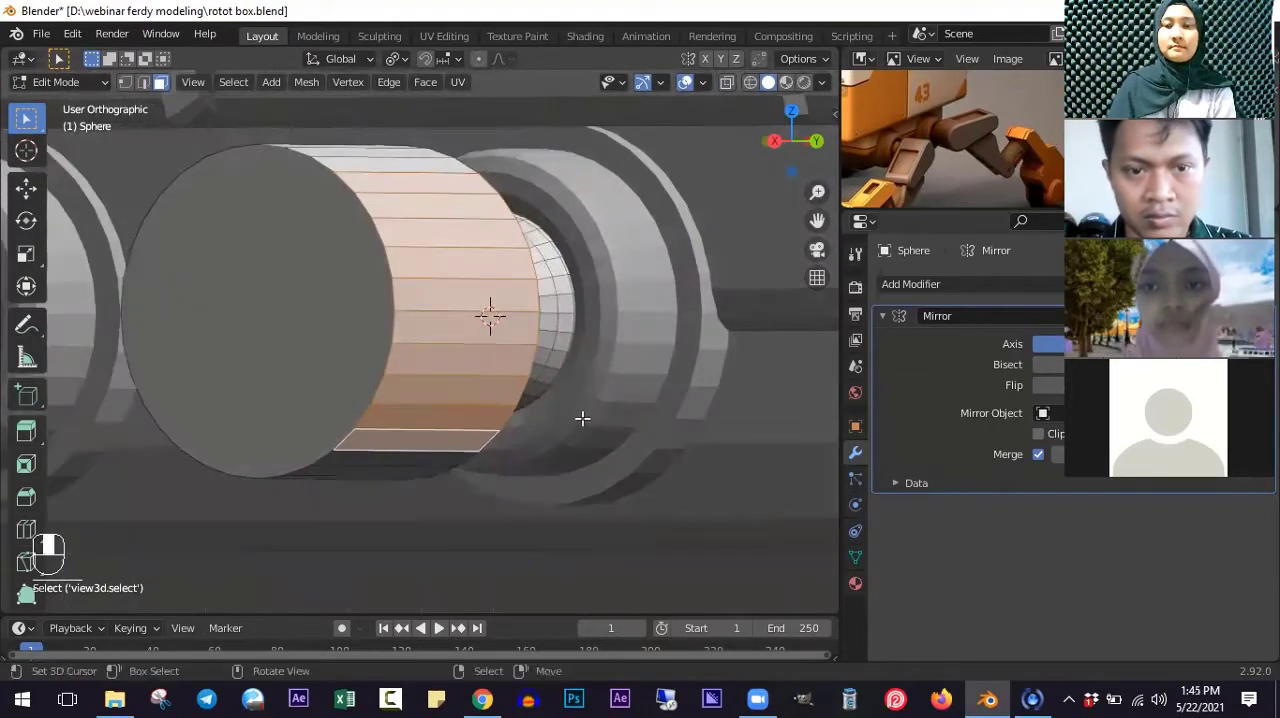
pyautogui.keyDown('shift'); pyautogui.click(460, 435); pyautogui.keyUp('shift')
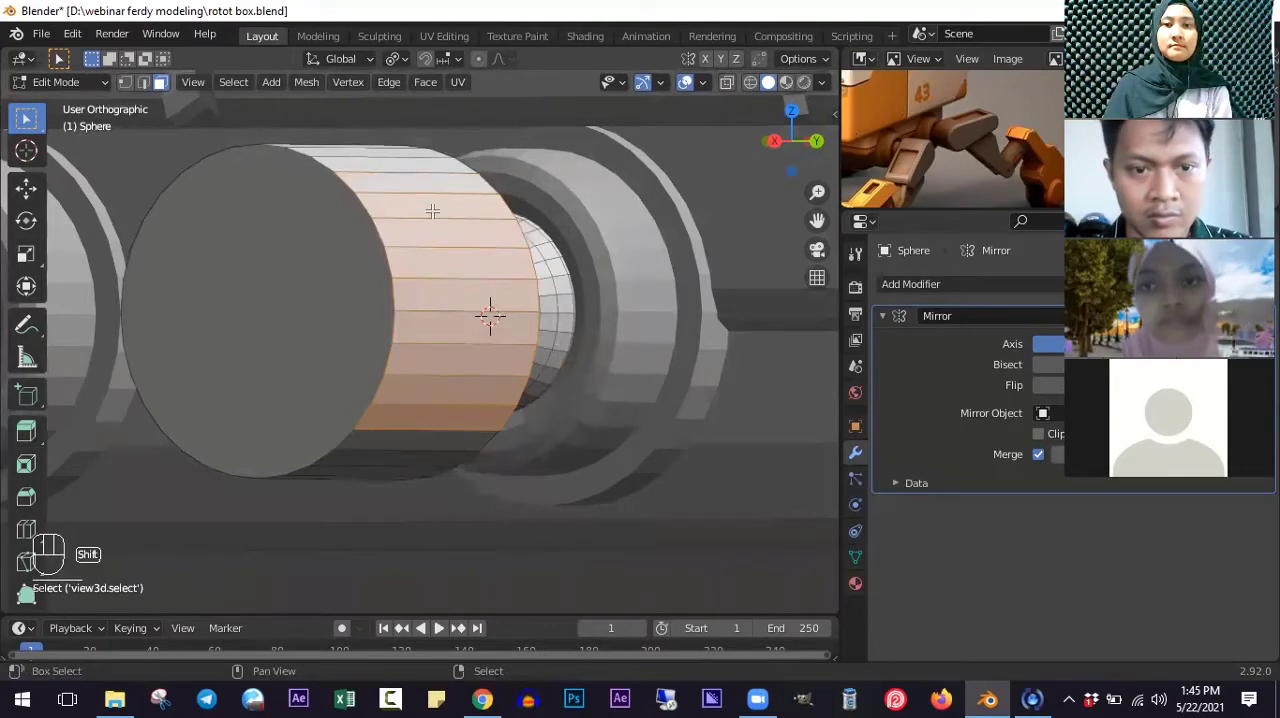
# - In the right view with wireframe shading, stretch the selected cylinder faces about 0.67 m along Y to form a leg arm
pyautogui.press('KP_3')
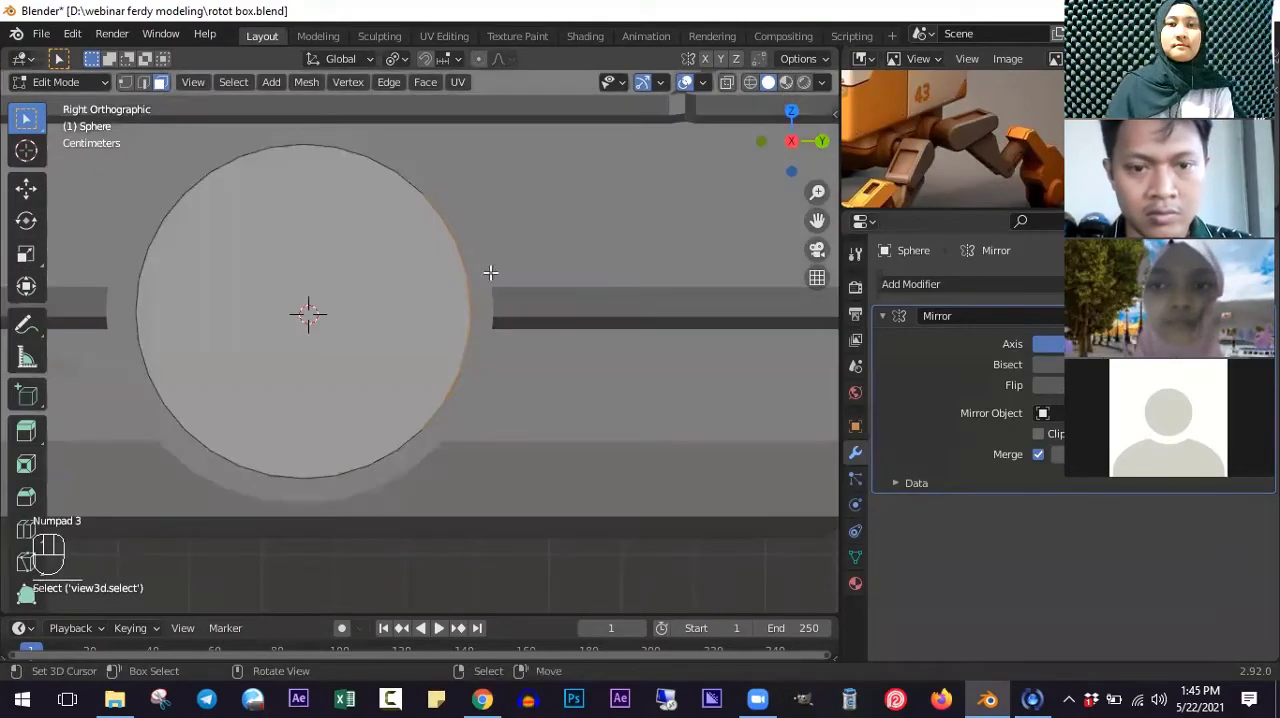
pyautogui.scroll(-5, 501, 306)
pyautogui.hotkey('shift', 'z')
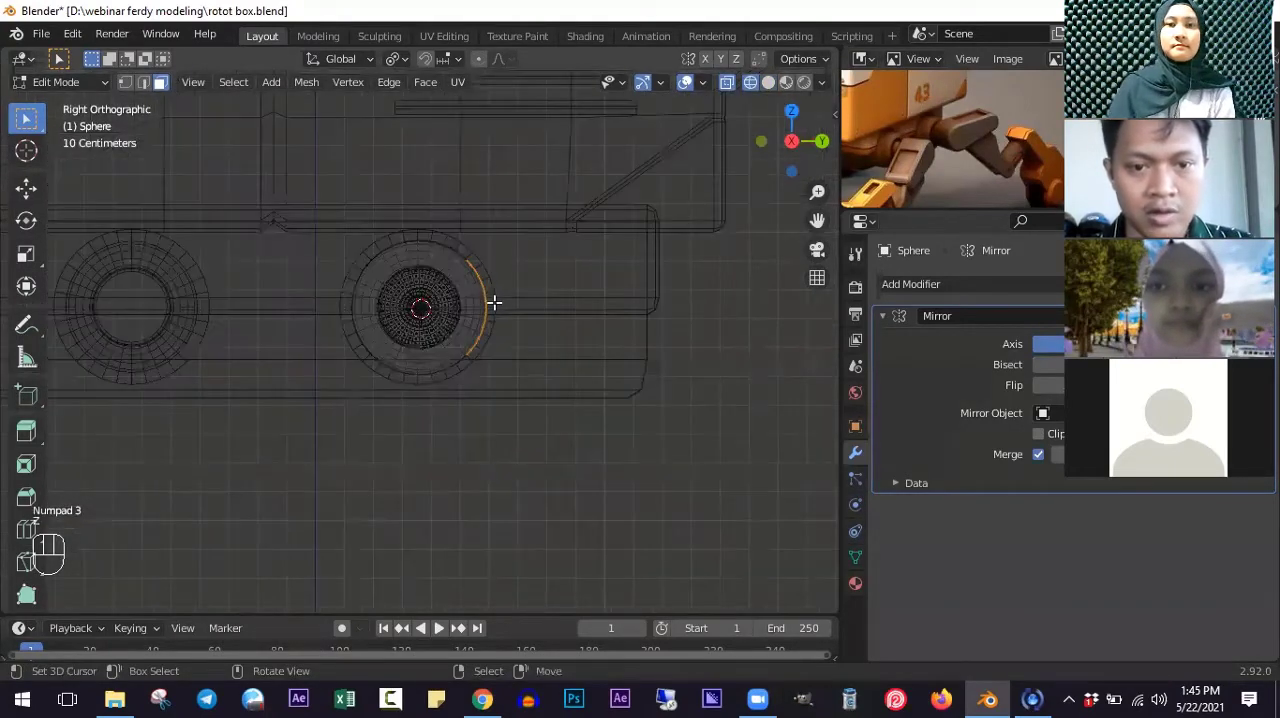
pyautogui.press('g')
pyautogui.press('x')
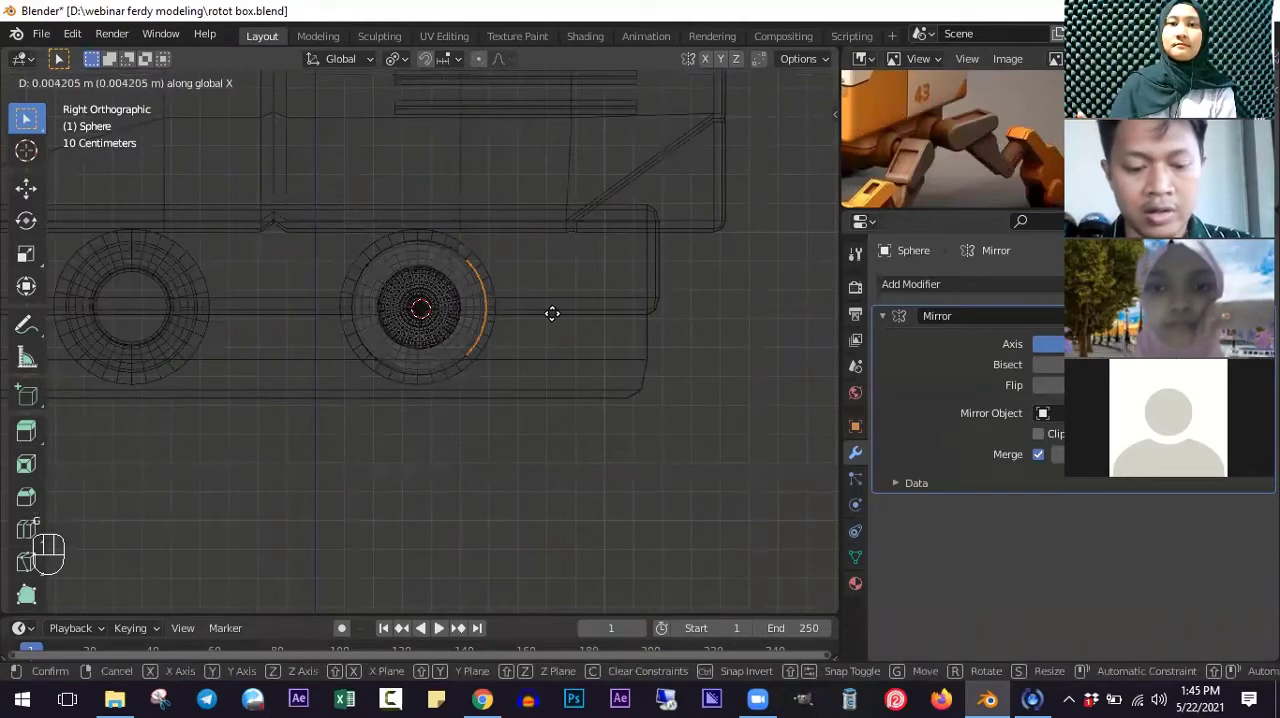
pyautogui.press('y')
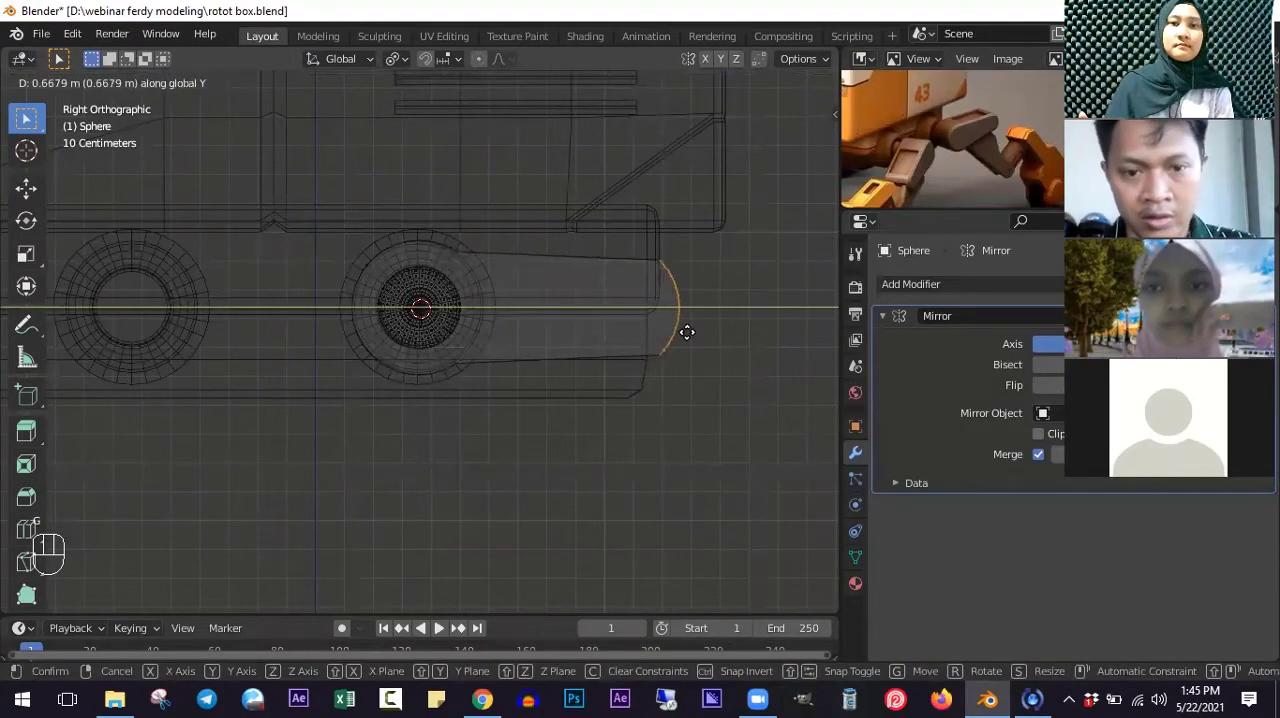
pyautogui.click(687, 332)
# - Return to solid shading and scale down the extended end faces of the leg arm to taper it
pyautogui.moveTo(577, 354)
pyautogui.mouseDown(button='middle')
pyautogui.moveTo(534, 371)
pyautogui.moveTo(506, 348)
pyautogui.moveTo(543, 323)
pyautogui.moveTo(571, 426)
pyautogui.mouseUp(button='middle')
pyautogui.scroll(3, 491, 297)
pyautogui.press('z')
pyautogui.scroll(2, 557, 360)
pyautogui.moveTo(577, 570)
pyautogui.mouseDown(button='middle')
pyautogui.moveTo(591, 514)
pyautogui.moveTo(553, 562)
pyautogui.mouseUp(button='middle')
pyautogui.keyDown('shift'); pyautogui.moveTo(743, 513); pyautogui.dragTo(593, 513, button='middle'); pyautogui.keyUp('shift')
pyautogui.press('s')
pyautogui.click(597, 508)
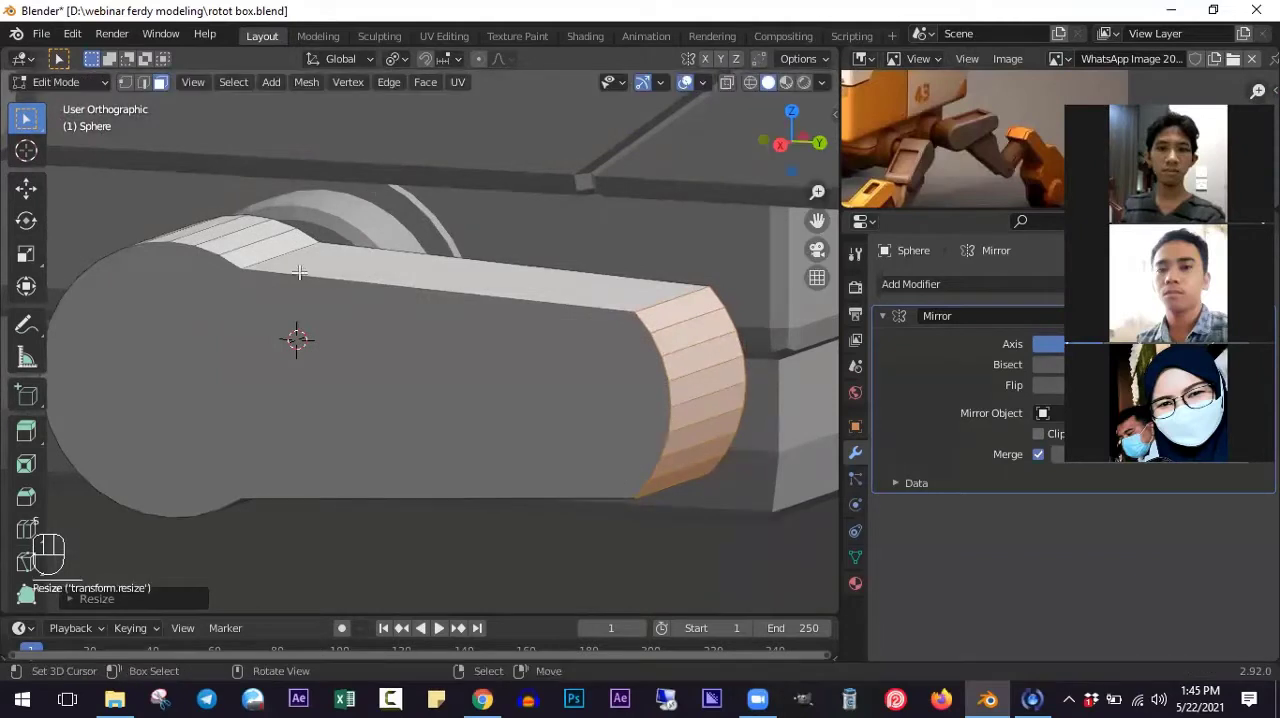
# - Switch to edge selection mode and save the Blender file
pyautogui.click(143, 86)
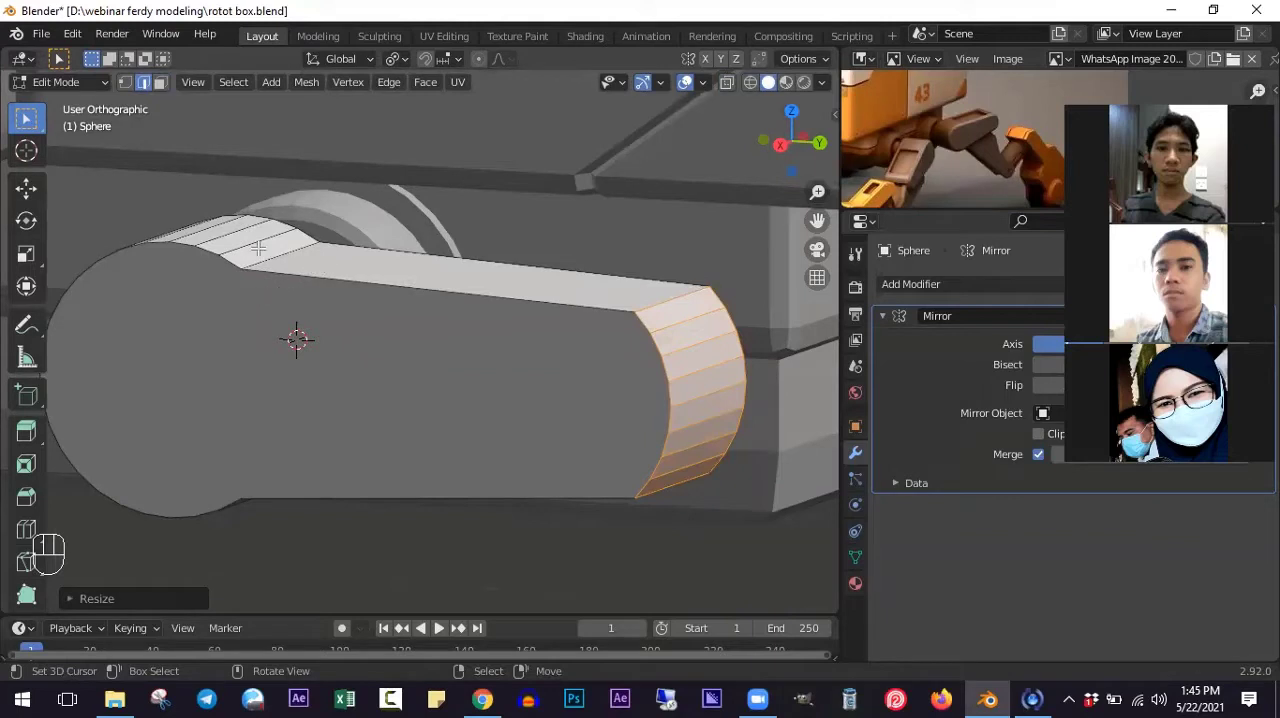
pyautogui.click(45, 33)
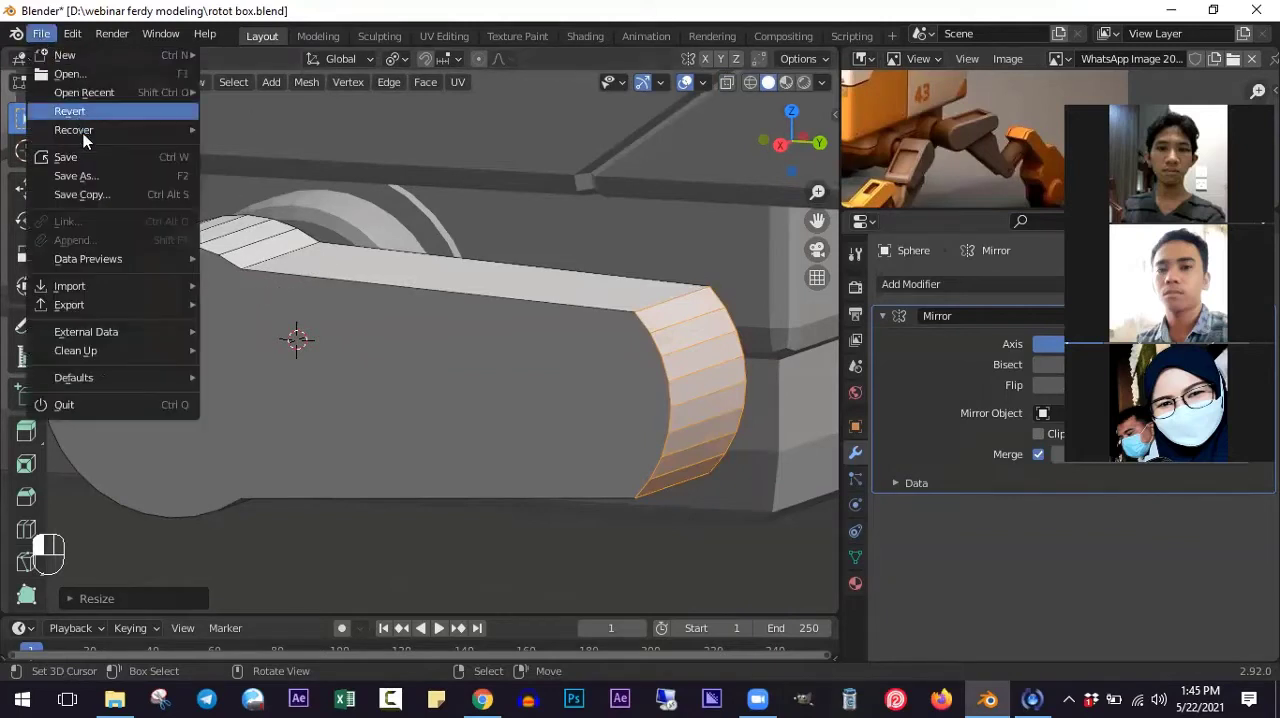
pyautogui.click(97, 160)
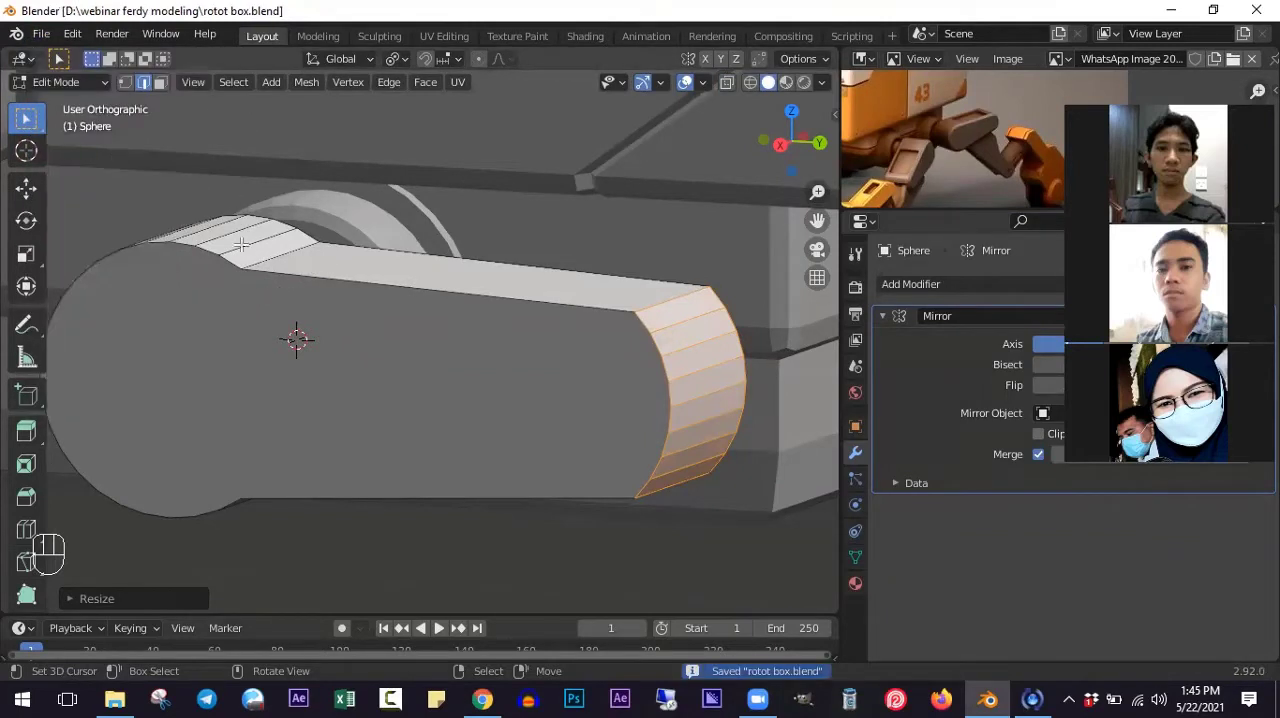
# - Select the corner edges where the arm's flat sides meet its rounded ends and dissolve them
pyautogui.keyDown('shift'); pyautogui.click(638, 276); pyautogui.keyUp('shift')
pyautogui.moveTo(666, 301); pyautogui.dragTo(646, 306, button='middle')
pyautogui.keyDown('shift'); pyautogui.click(670, 371); pyautogui.keyUp('shift')
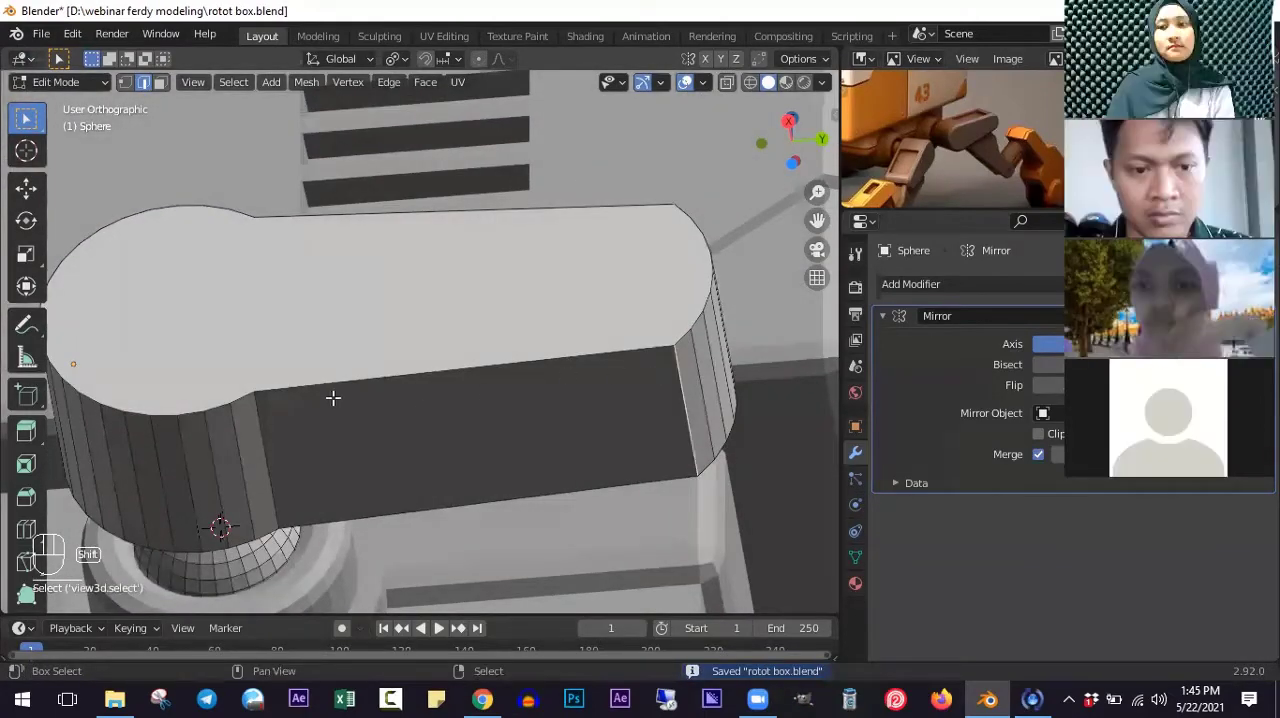
pyautogui.keyDown('shift'); pyautogui.click(273, 412); pyautogui.keyUp('shift')
pyautogui.press('x')
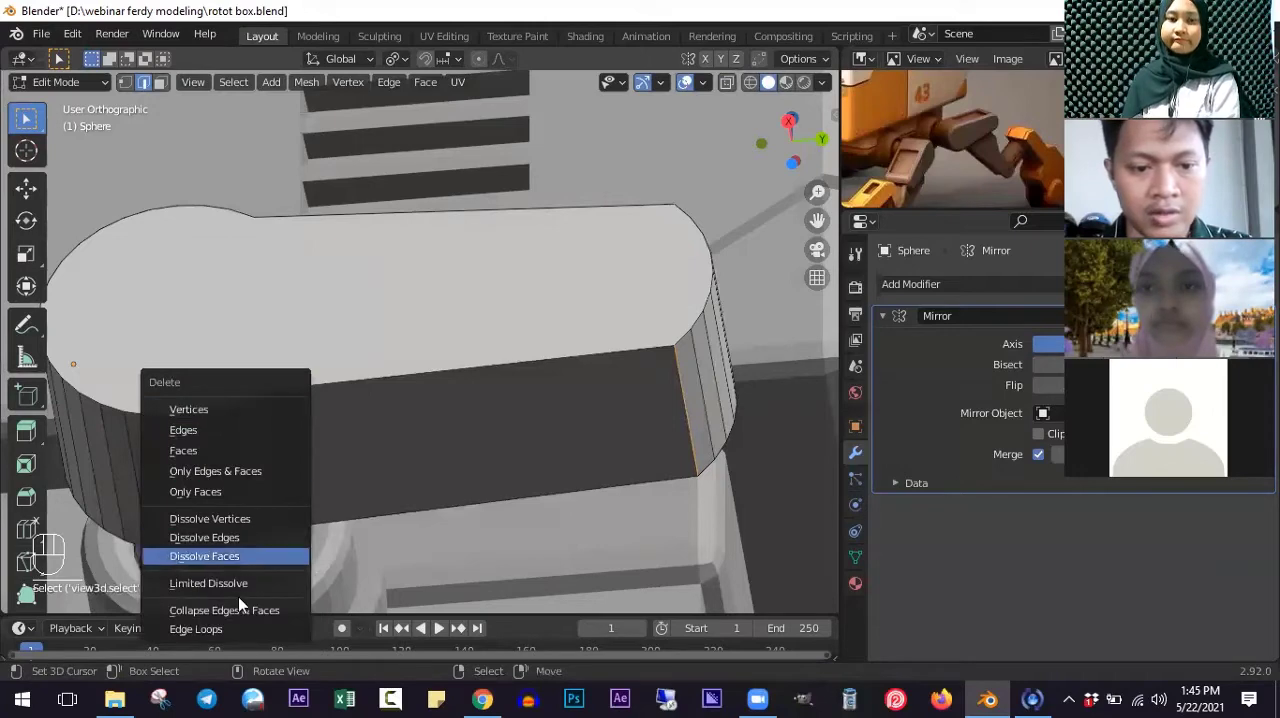
pyautogui.click(225, 540)
# - Select the upper and lower corner edges at the arm's narrow end and bevel them about 0.019 m with one segment
pyautogui.moveTo(225, 540); pyautogui.dragTo(479, 370, button='middle')
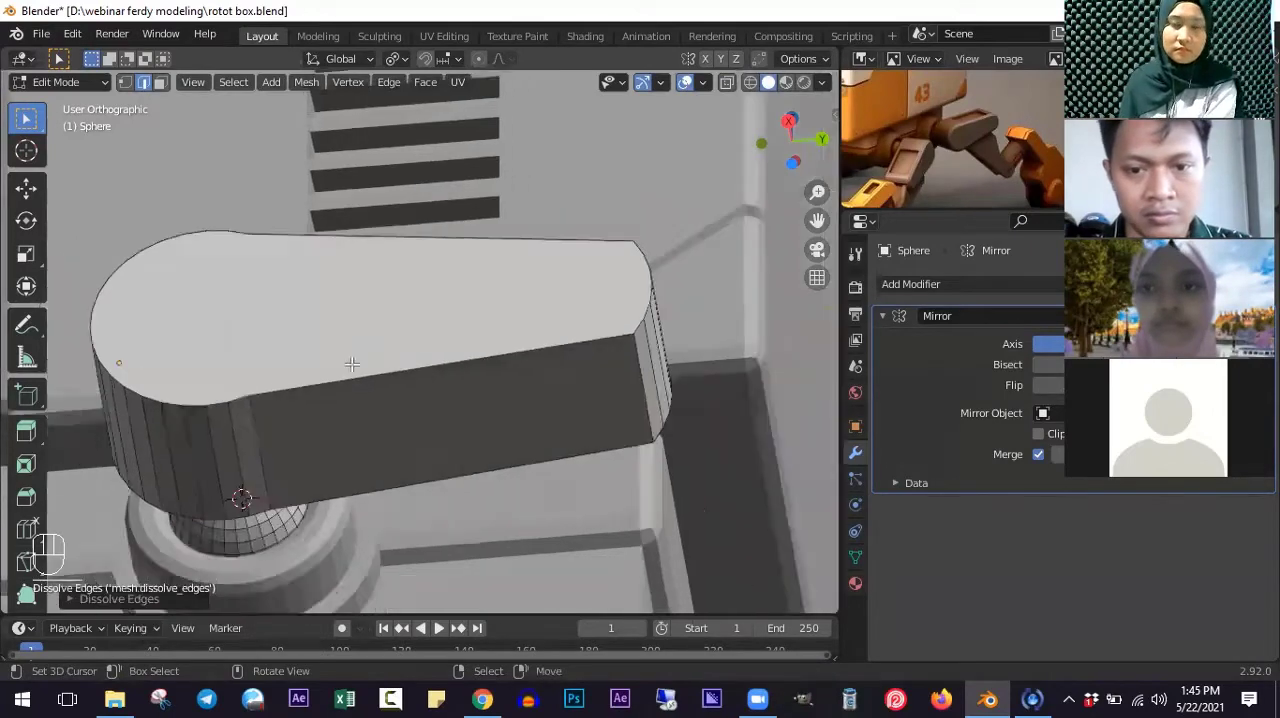
pyautogui.scroll(2, 514, 350)
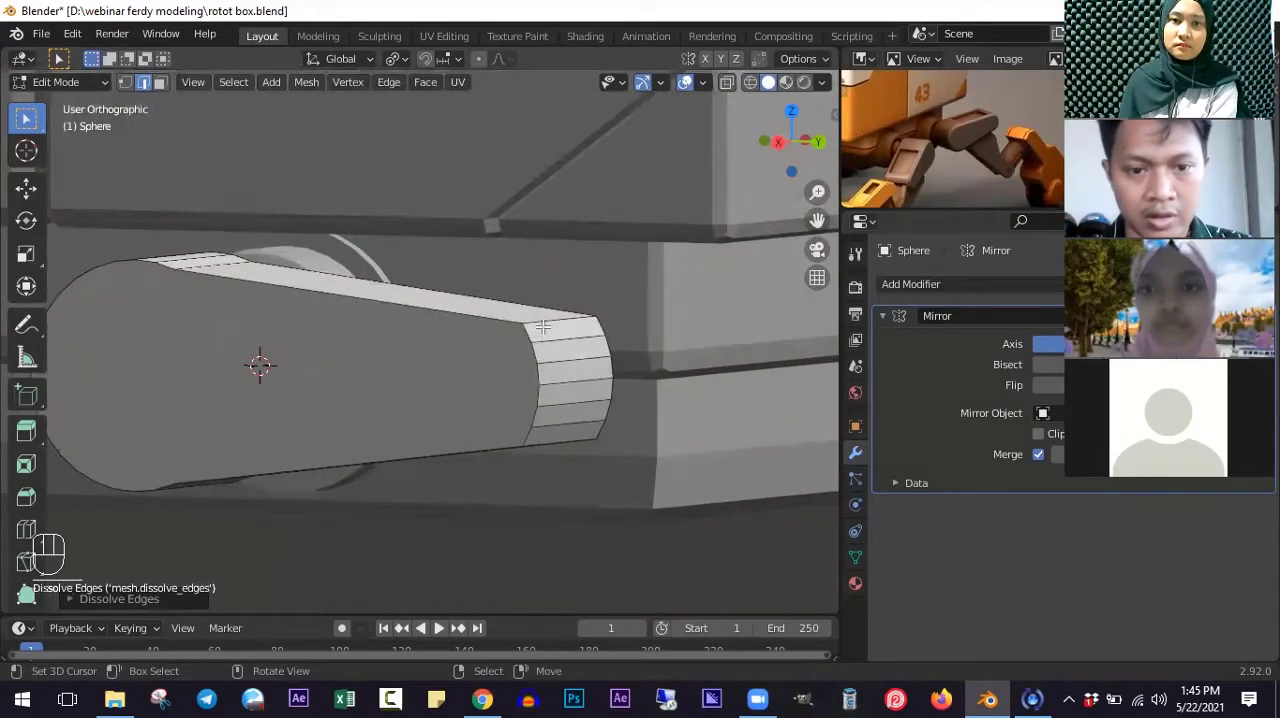
pyautogui.keyDown('shift'); pyautogui.click(543, 326); pyautogui.keyUp('shift')
pyautogui.moveTo(443, 409); pyautogui.dragTo(533, 441, button='middle')
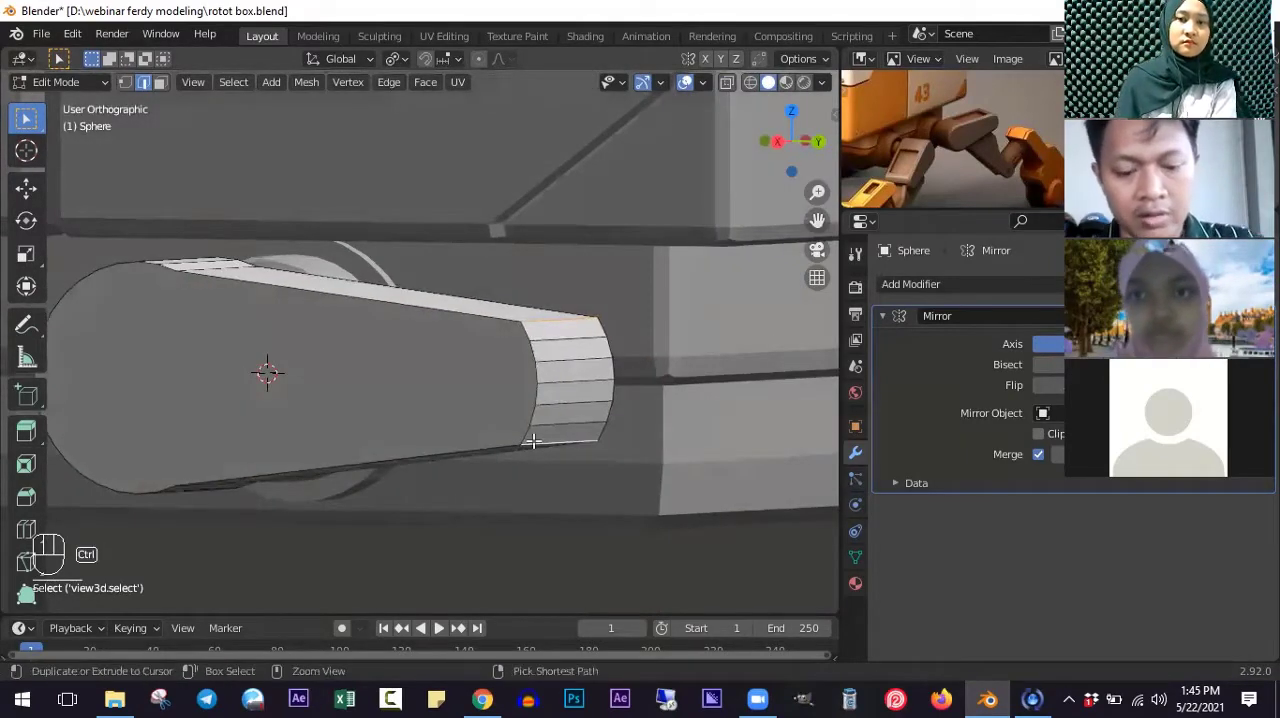
pyautogui.hotkey('ctrl', 'b')
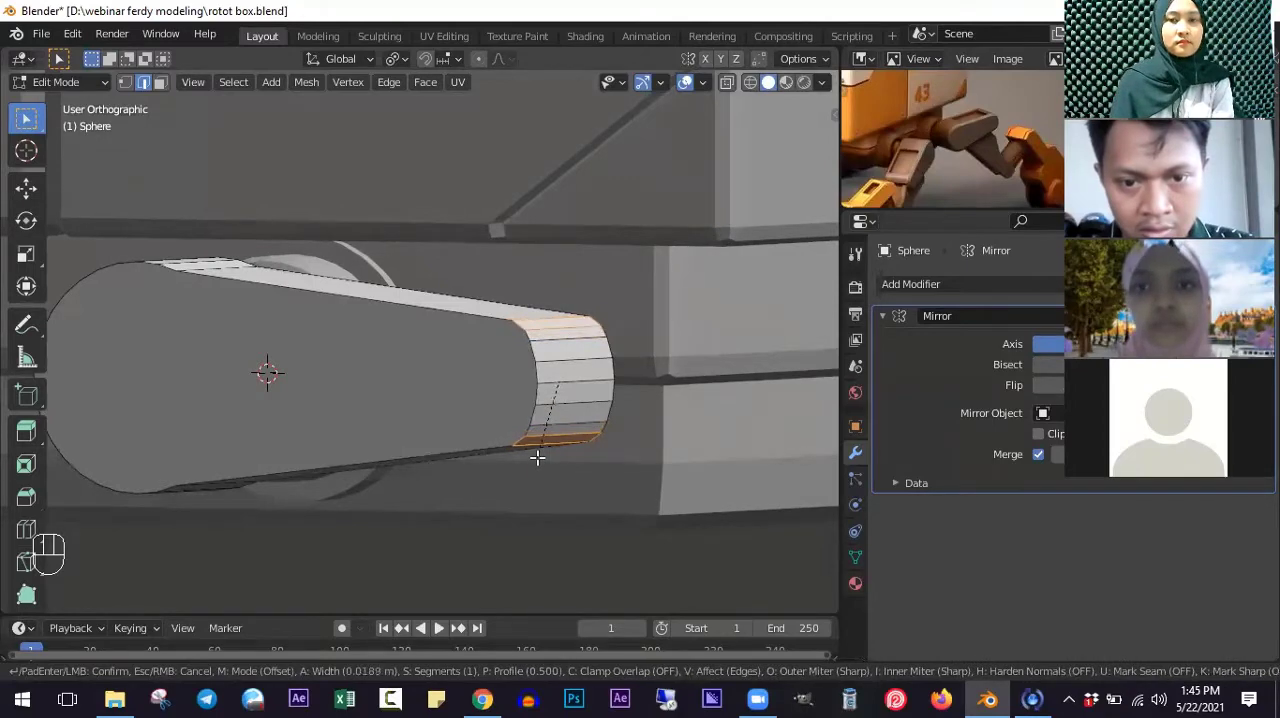
pyautogui.click(537, 457)
pyautogui.moveTo(434, 415); pyautogui.dragTo(479, 454, button='middle')
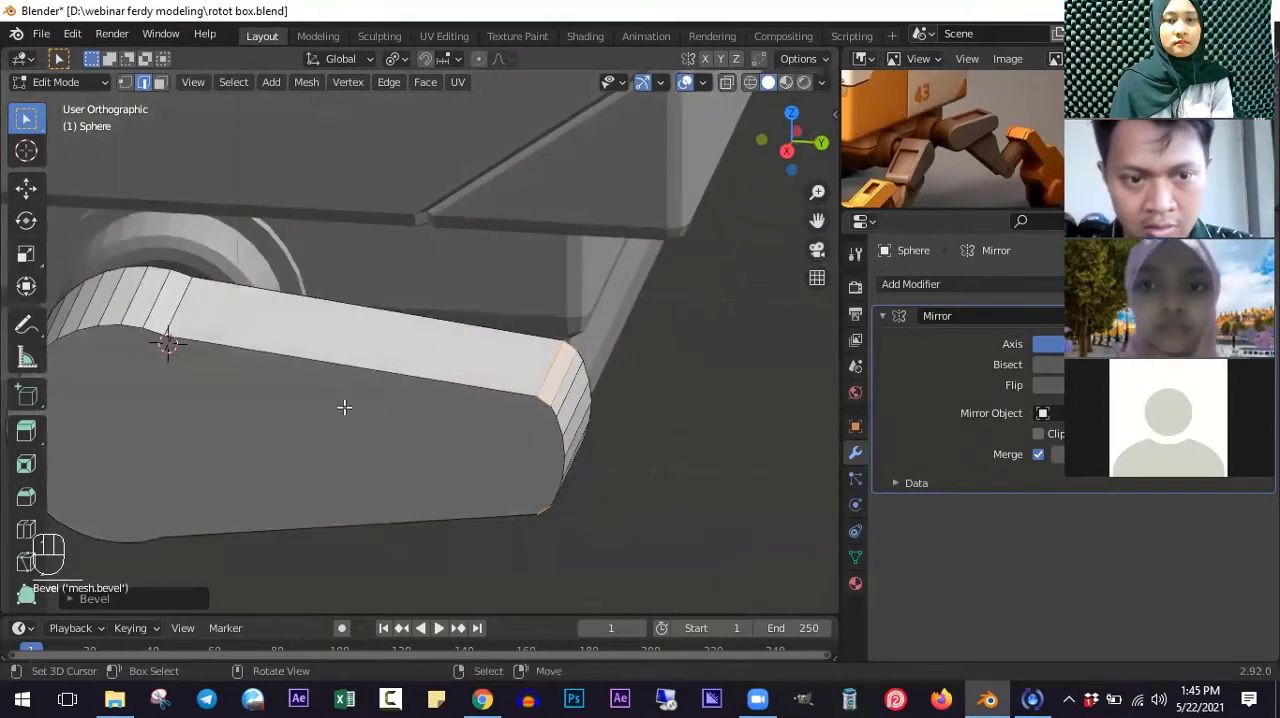
# - Dissolve the upper and lower edges at the concave corners beside the arm's large round end and return to object mode
pyautogui.press('Tab')
pyautogui.moveTo(344, 407); pyautogui.dragTo(411, 414, button='middle')
pyautogui.press('Tab')
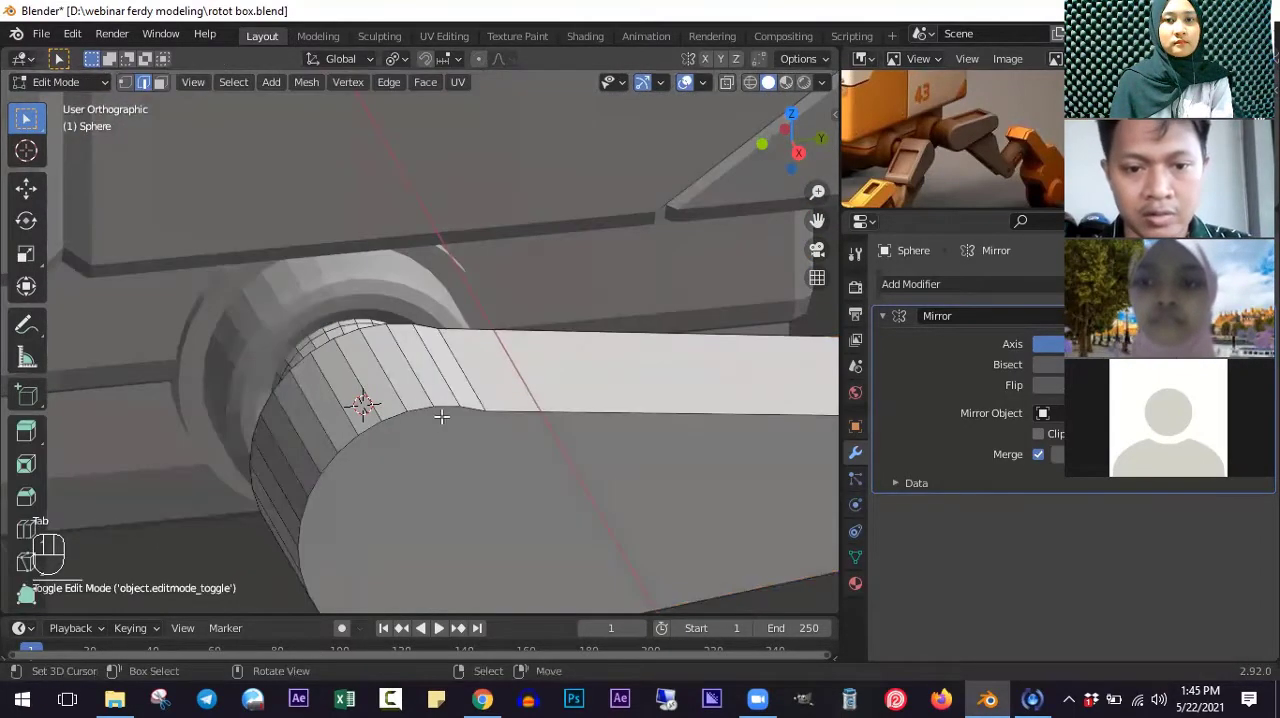
pyautogui.moveTo(460, 367); pyautogui.dragTo(454, 294, button='middle')
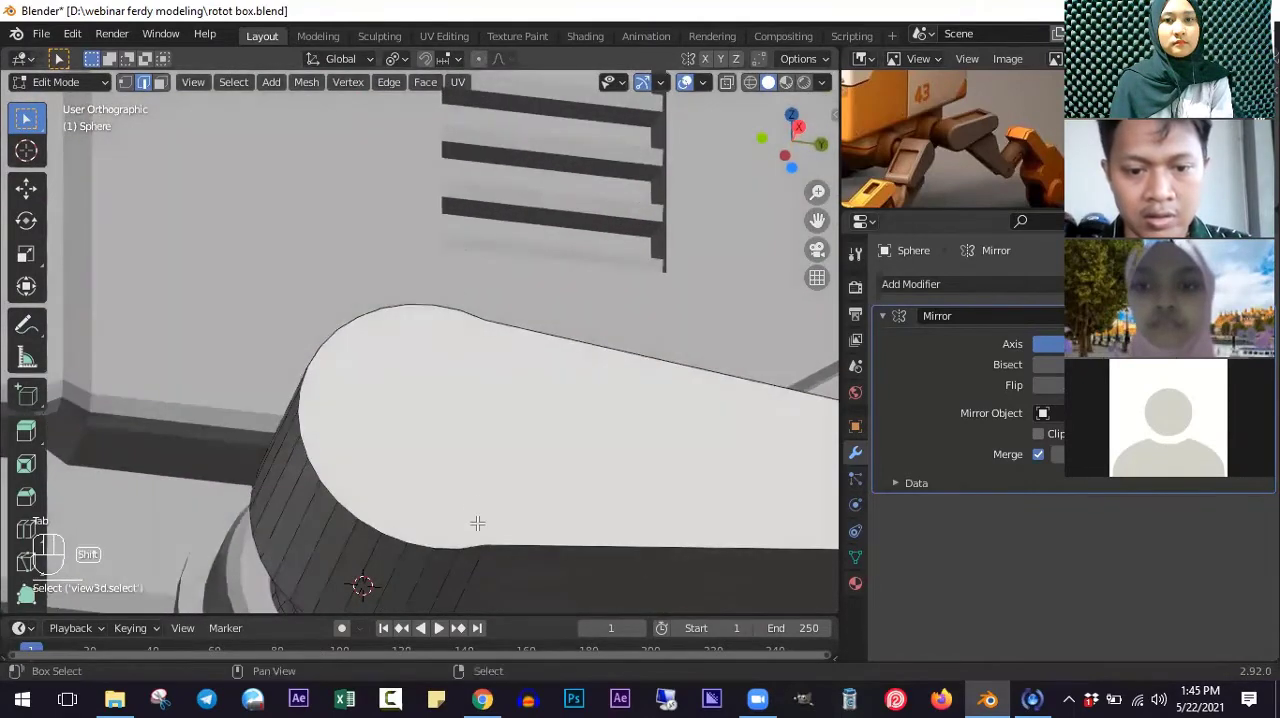
pyautogui.keyDown('shift'); pyautogui.moveTo(481, 563); pyautogui.dragTo(491, 337, button='middle'); pyautogui.keyUp('shift')
pyautogui.press('x')
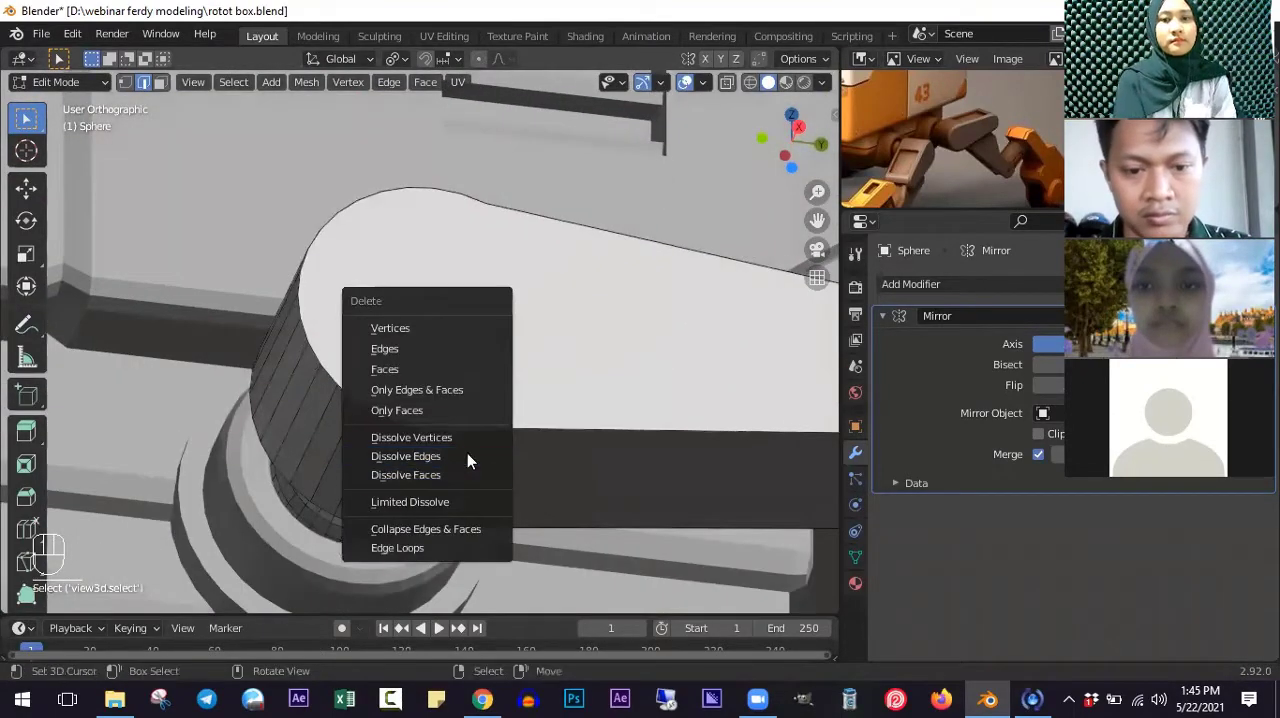
pyautogui.click(467, 456)
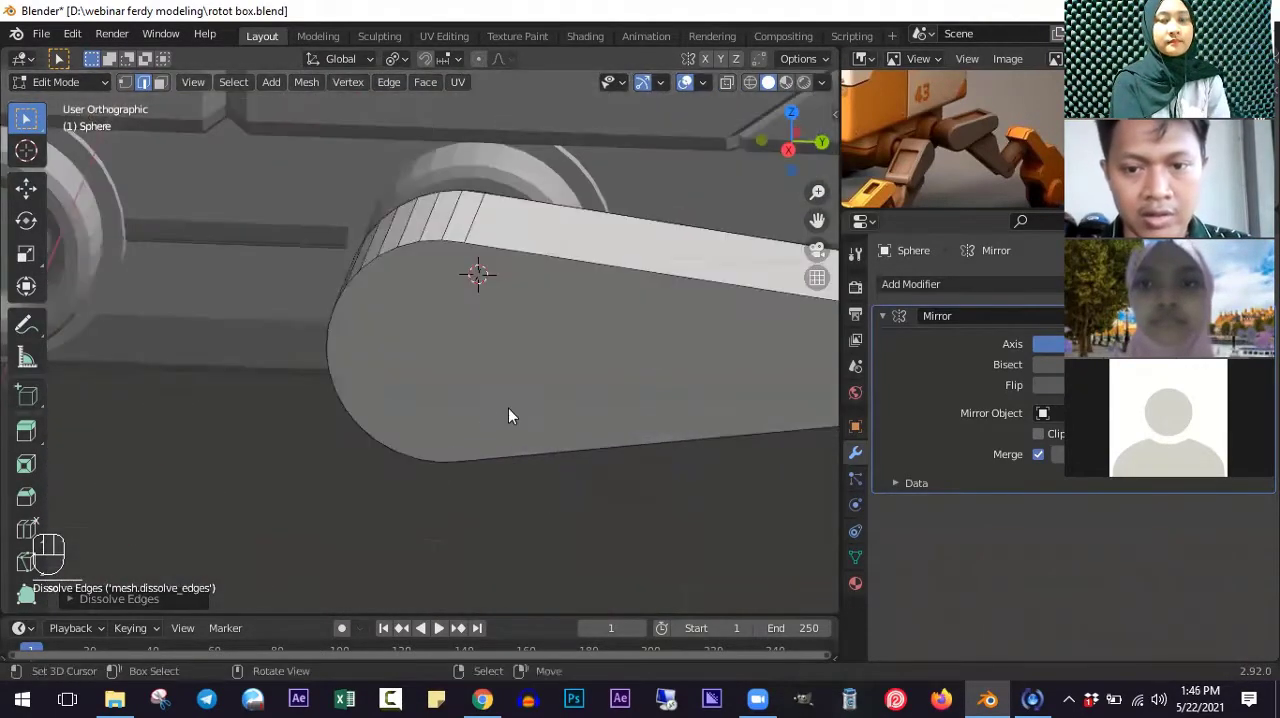
pyautogui.press('Tab')
pyautogui.press('KP_1')
pyautogui.press('KP_3')
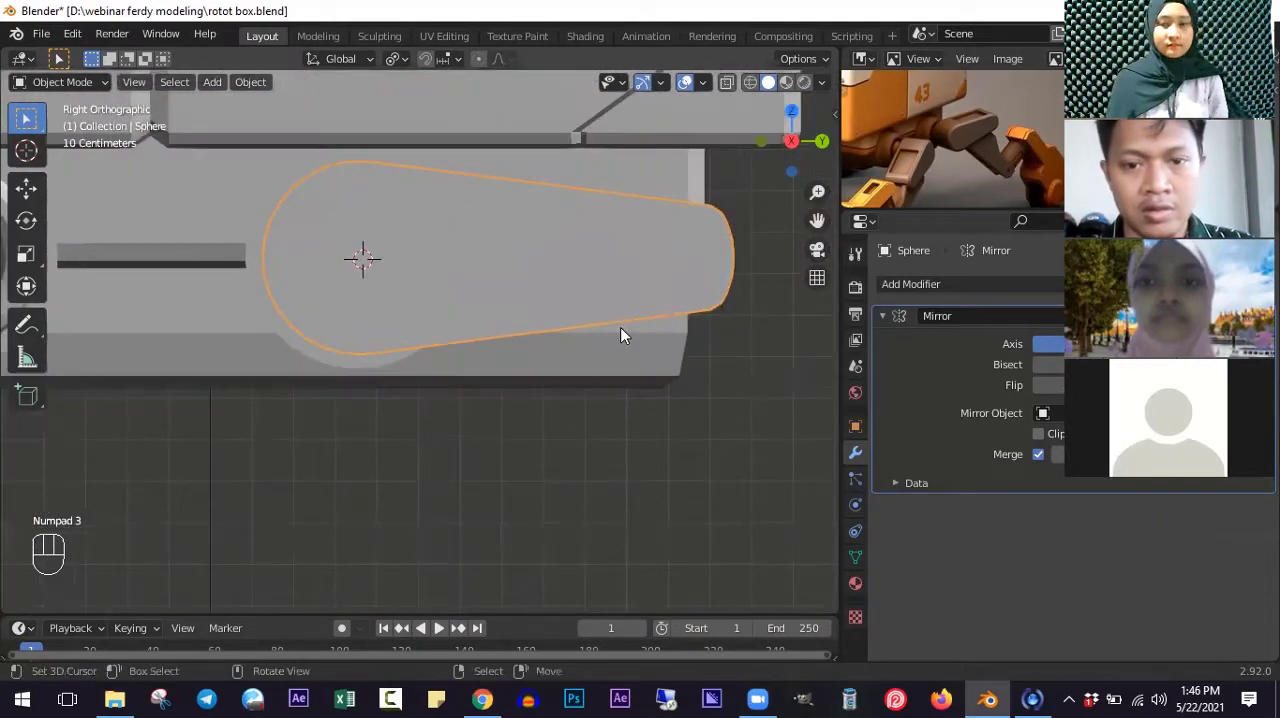
# - Box-select the arm's narrow end in wireframe and scale it about 1.45 along Y to make the tip rounder
pyautogui.keyDown('shift'); pyautogui.moveTo(620, 335); pyautogui.dragTo(420, 342, button='middle'); pyautogui.keyUp('shift')
pyautogui.scroll(1, 440, 338)
pyautogui.press('Tab')
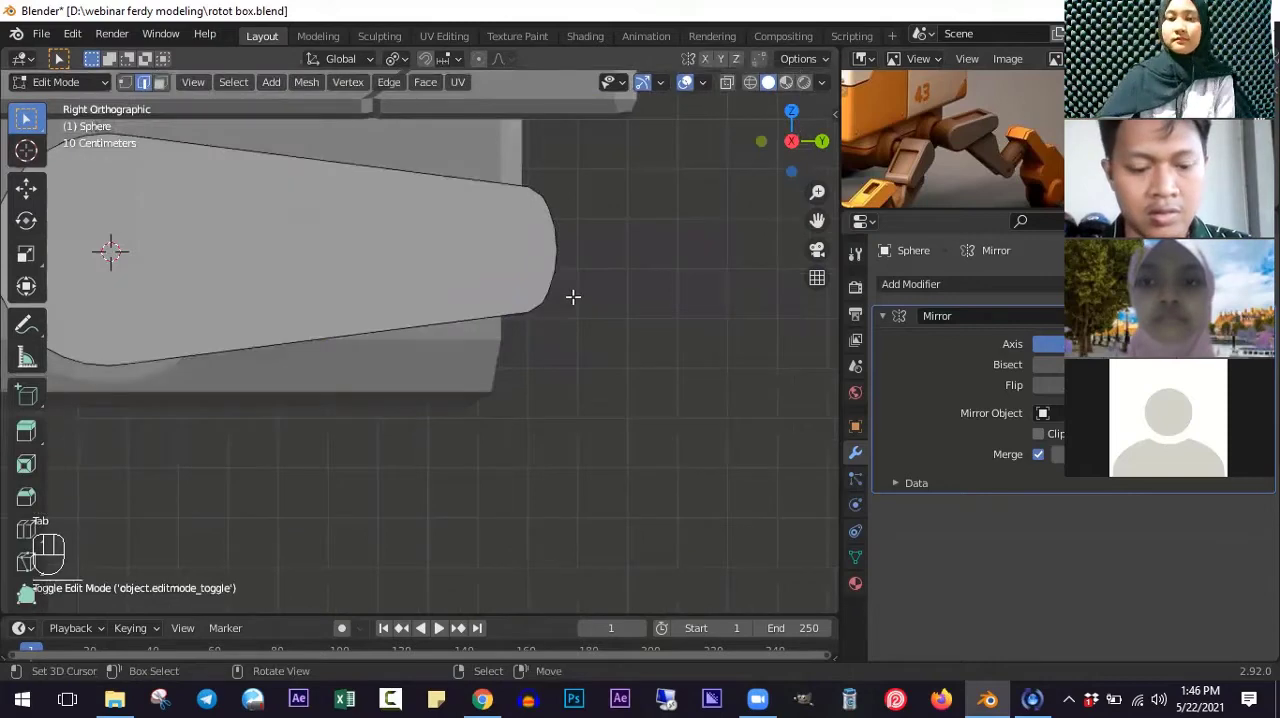
pyautogui.press('z')
pyautogui.keyDown('shift'); pyautogui.scroll(4, 571, 297); pyautogui.keyUp('shift')
pyautogui.press('Tab')
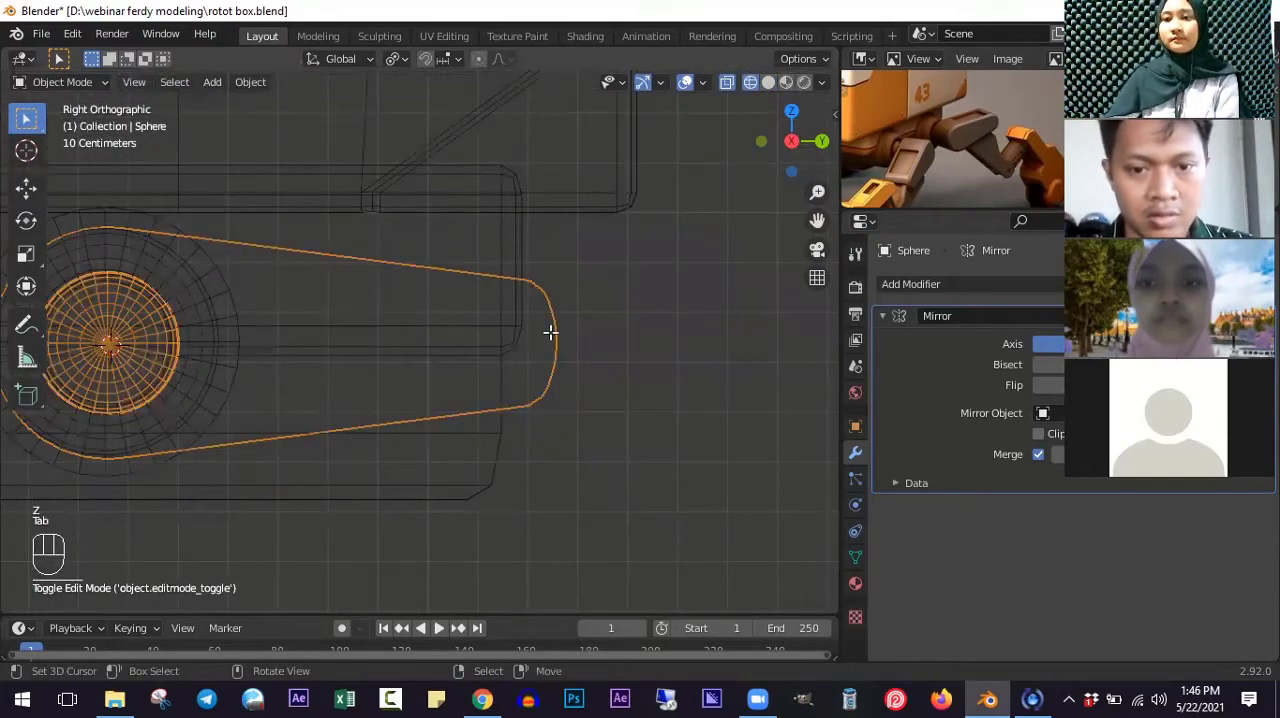
pyautogui.press('Tab')
pyautogui.press('a')
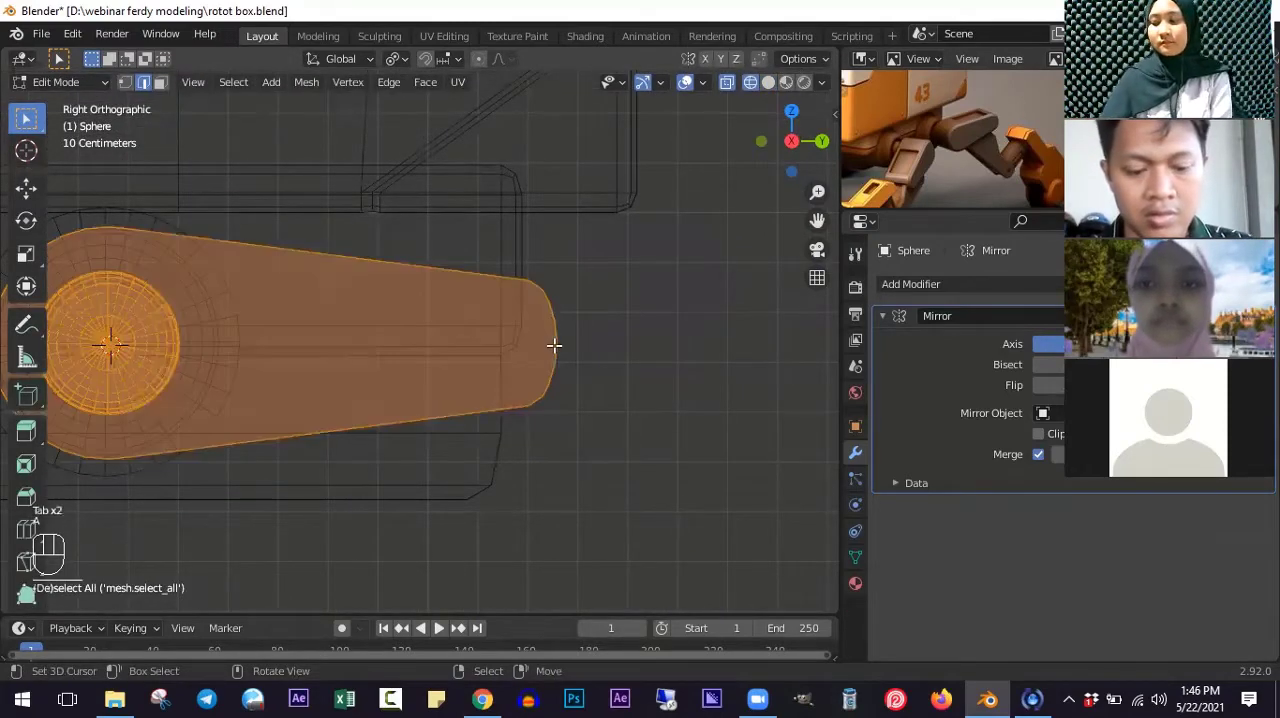
pyautogui.press('a')
pyautogui.press('b')
pyautogui.moveTo(483, 240); pyautogui.dragTo(636, 446)
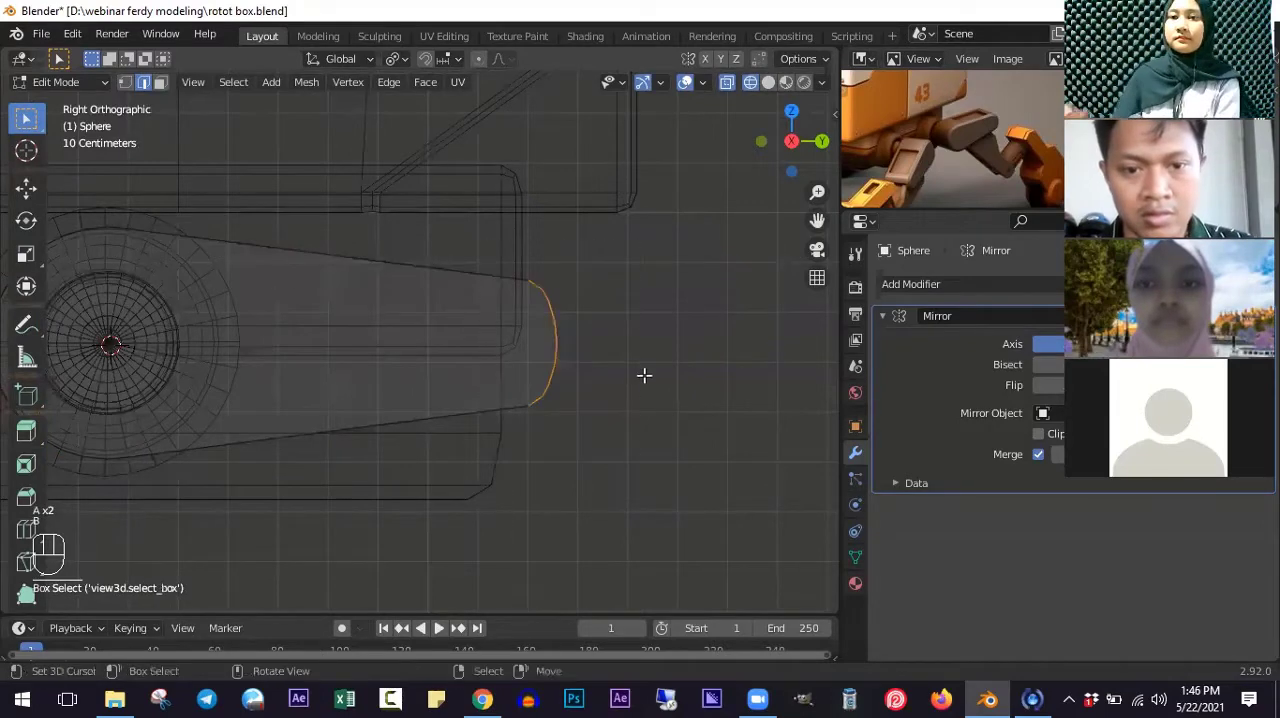
pyautogui.press('s')
pyautogui.press('y')
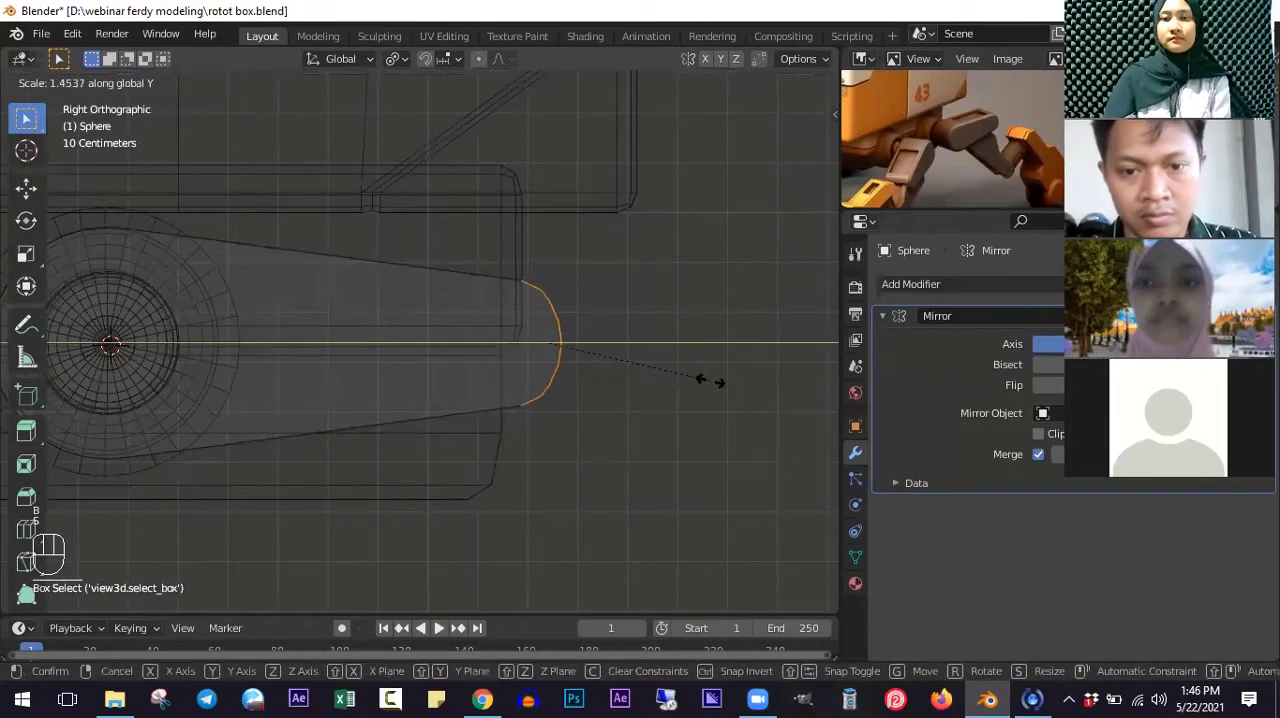
pyautogui.click(716, 381)
pyautogui.scroll(-4, 505, 345)
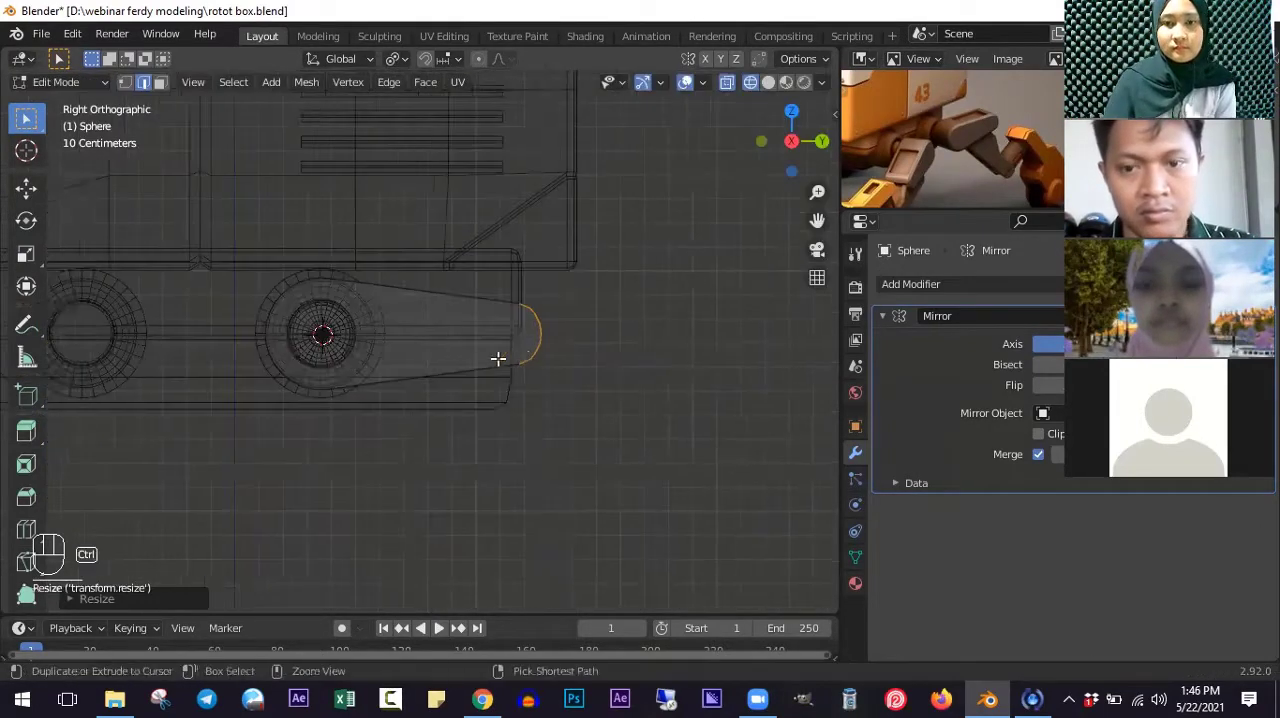
pyautogui.keyDown('ctrl'); pyautogui.scroll(-1, 498, 359); pyautogui.keyUp('ctrl')
pyautogui.scroll(1, 603, 364)
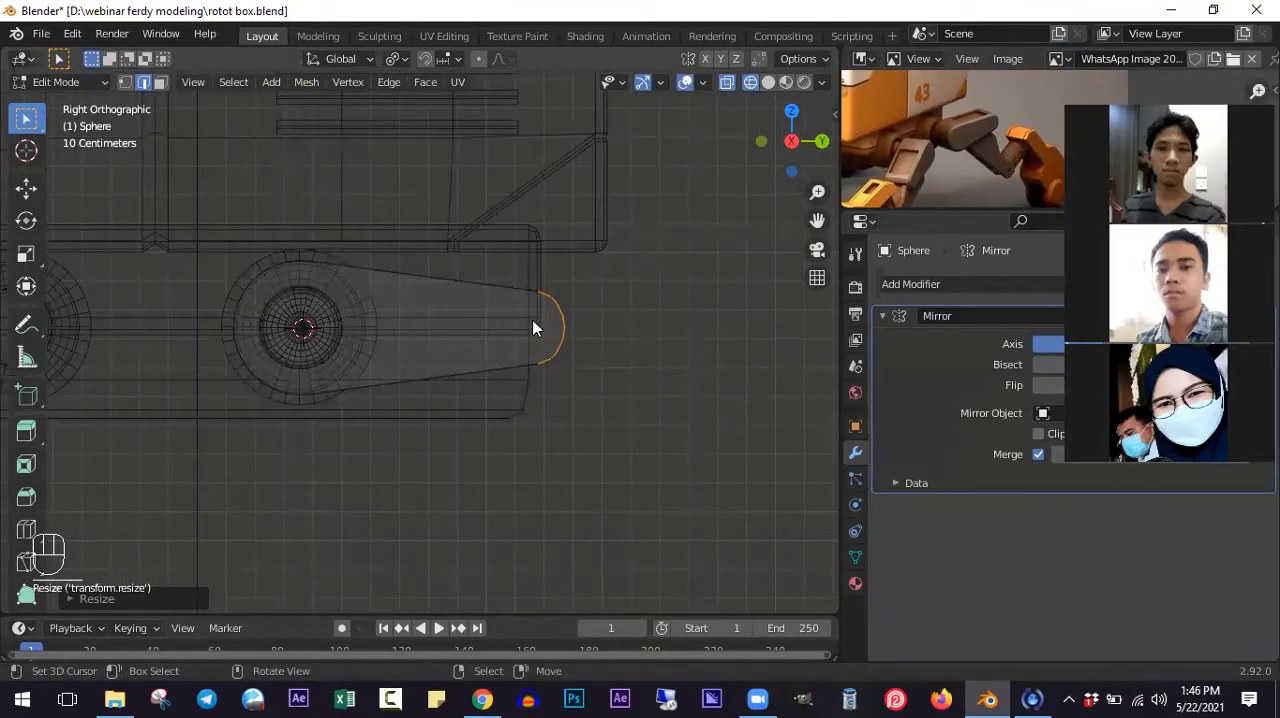
# - Return to solid shading, select the whole linked arm and rotate it about 18 degrees around the 3D cursor in right view
pyautogui.press('z')
pyautogui.press('Tab')
pyautogui.moveTo(424, 406)
pyautogui.mouseDown(button='middle')
pyautogui.moveTo(469, 408)
pyautogui.moveTo(431, 400)
pyautogui.moveTo(431, 429)
pyautogui.mouseUp(button='middle')
pyautogui.press('Tab')
pyautogui.press('KP_3')
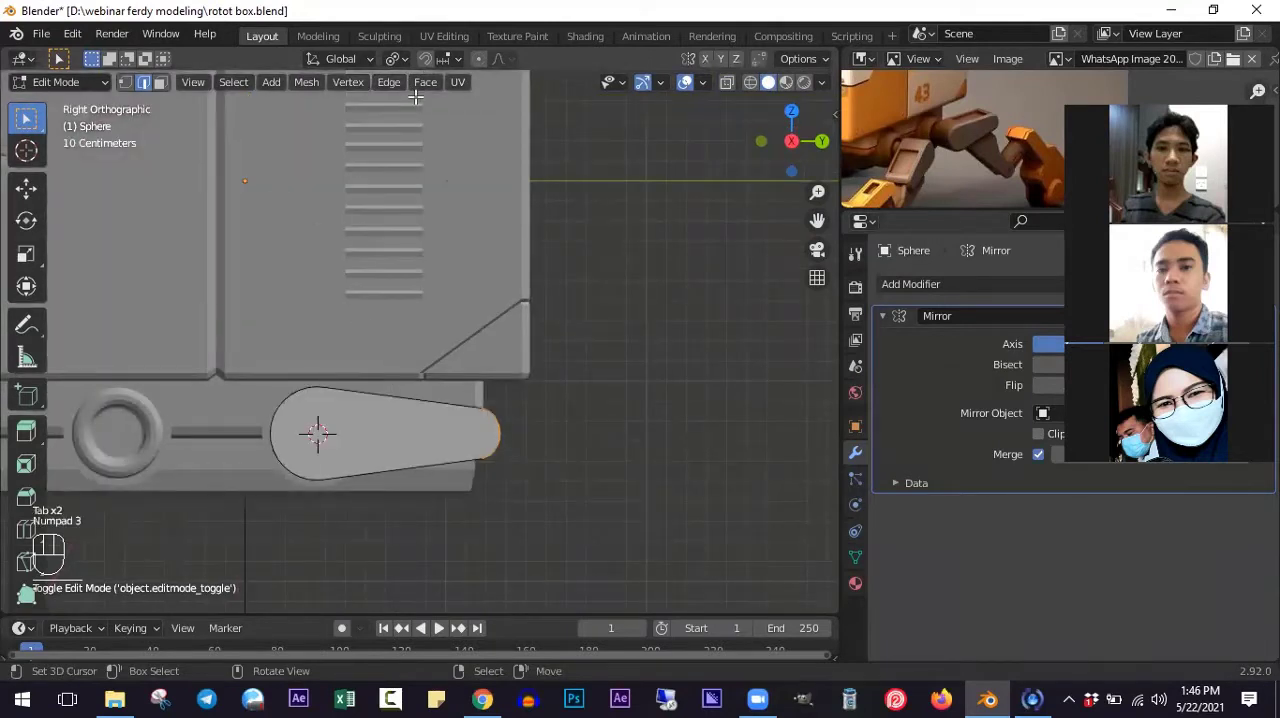
pyautogui.keyDown('shift'); pyautogui.scroll(-4, 415, 97); pyautogui.keyUp('shift')
pyautogui.press('a')
pyautogui.press('l')
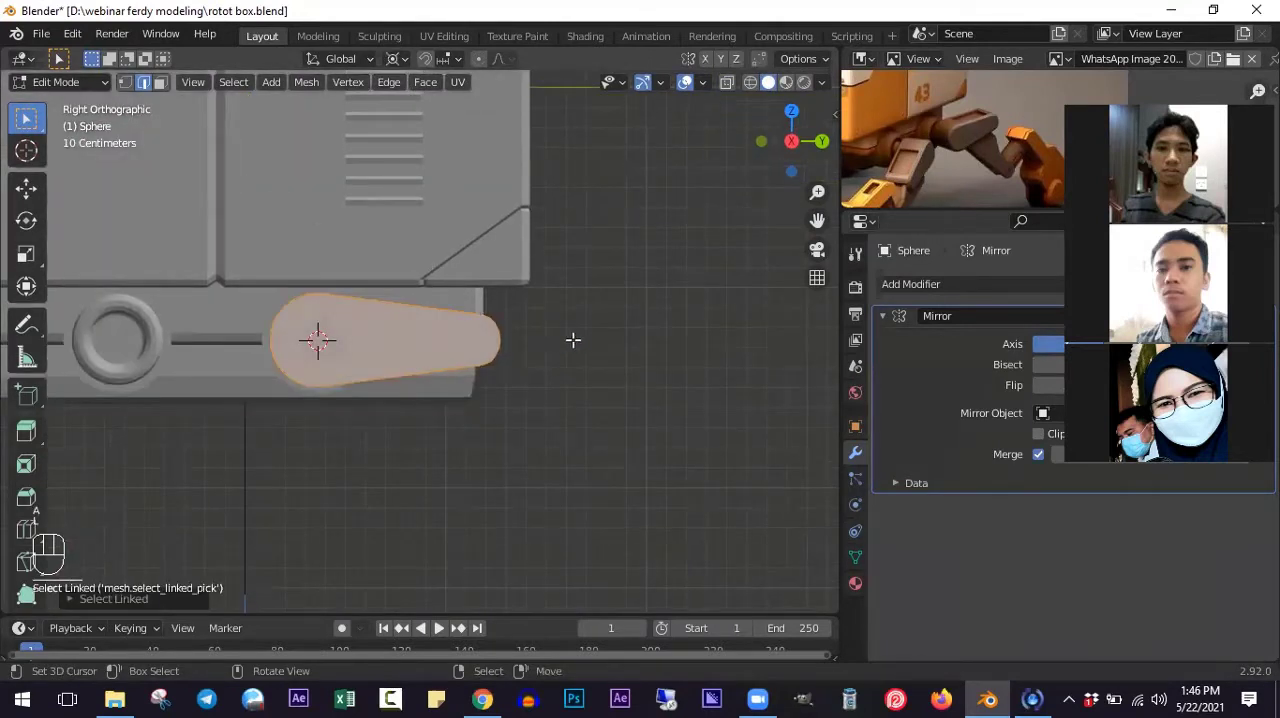
pyautogui.press('r')
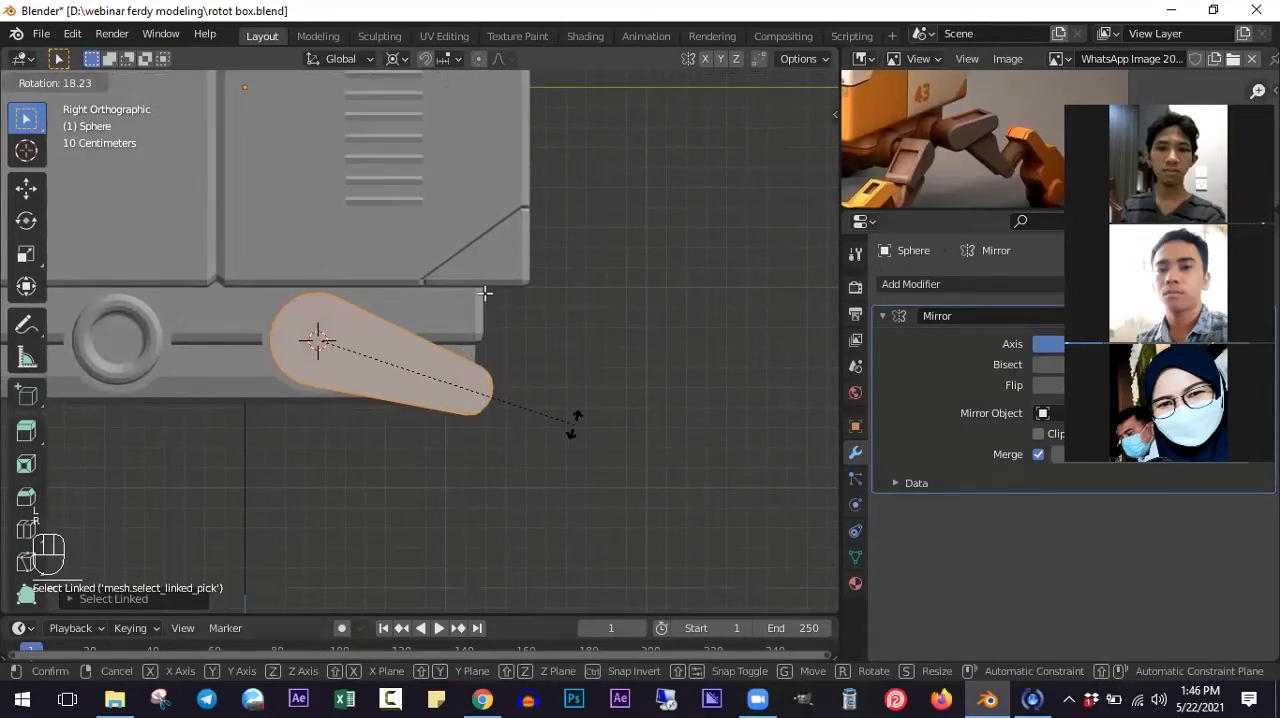
pyautogui.click(574, 425)
# - Select the long flat face along the arm's lower edge, then the one on its upper side, and extrude the upper face in place
pyautogui.keyDown('shift'); pyautogui.moveTo(574, 425); pyautogui.dragTo(595, 355, button='middle'); pyautogui.keyUp('shift')
pyautogui.scroll(1, 595, 355)
pyautogui.scroll(1, 1021, 173)
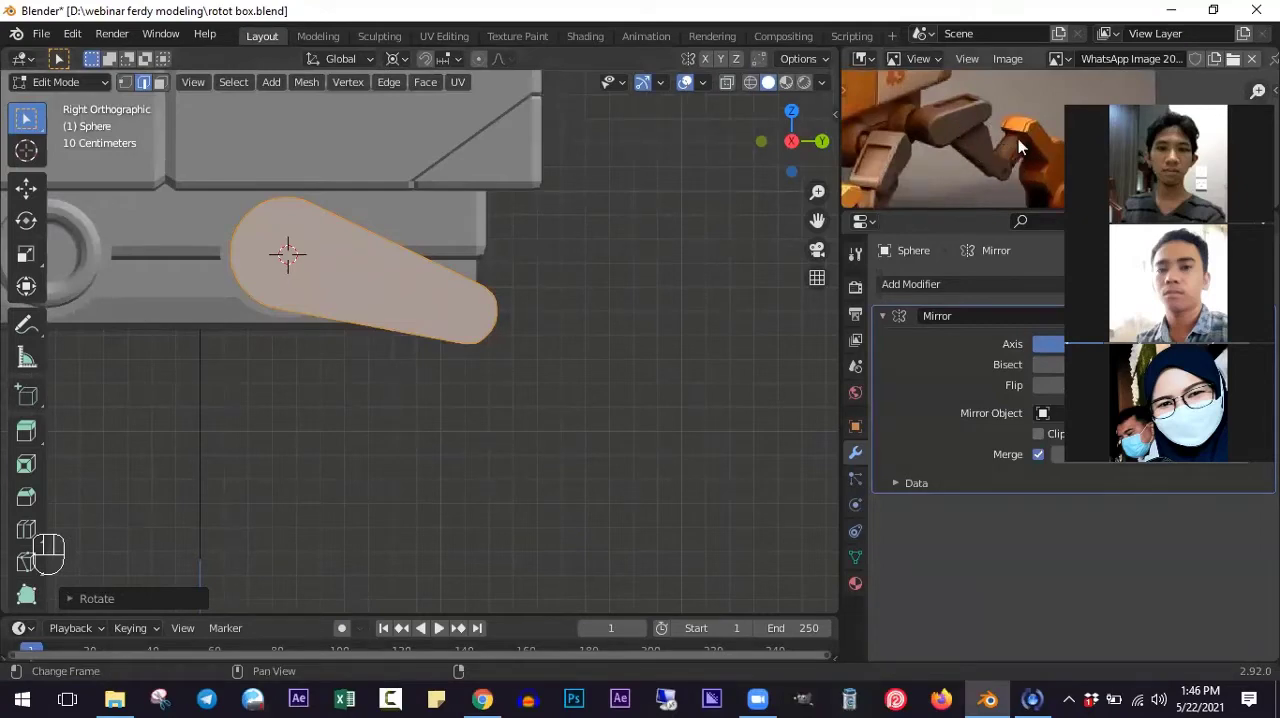
pyautogui.scroll(-2, 420, 363)
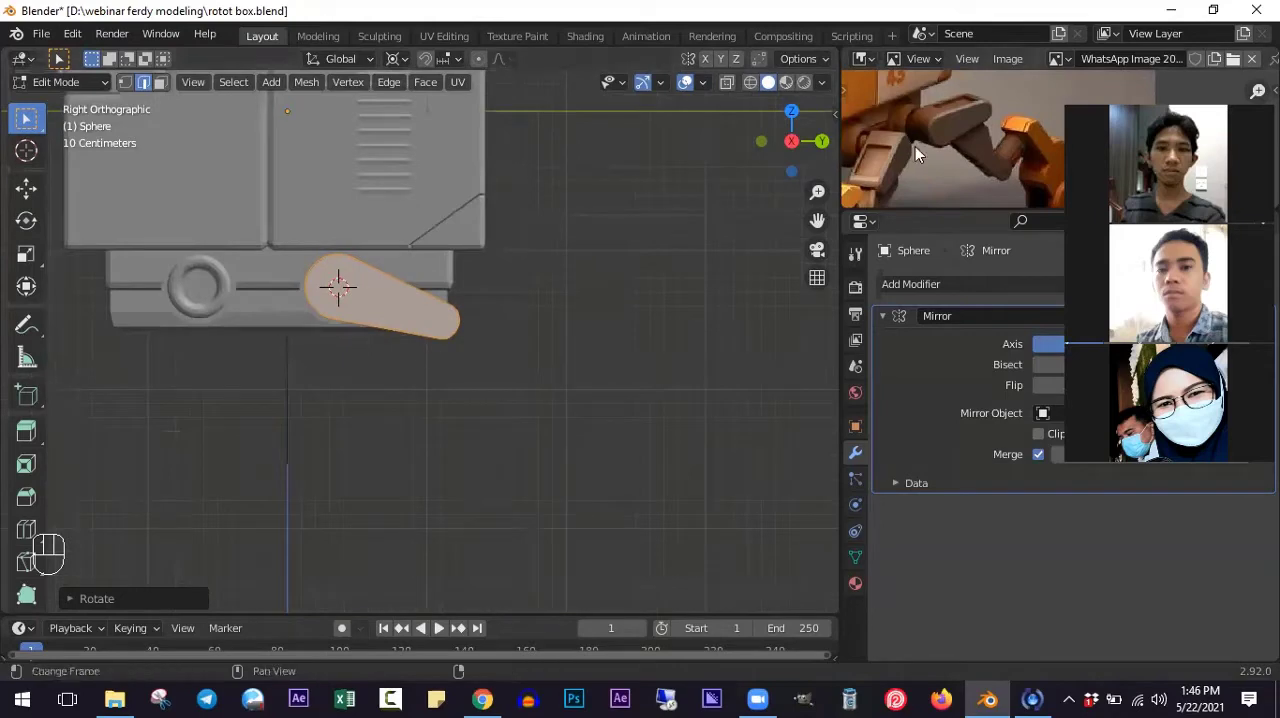
pyautogui.moveTo(420, 368); pyautogui.dragTo(260, 230, button='middle')
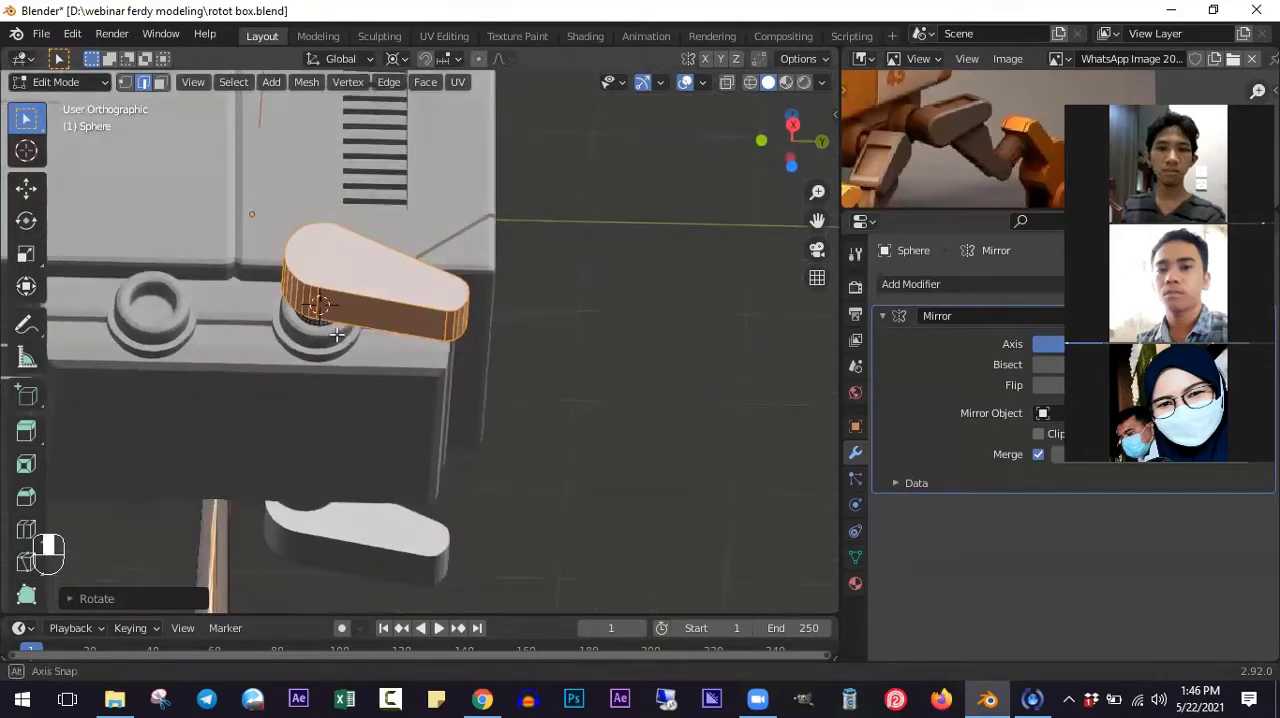
pyautogui.click(160, 85)
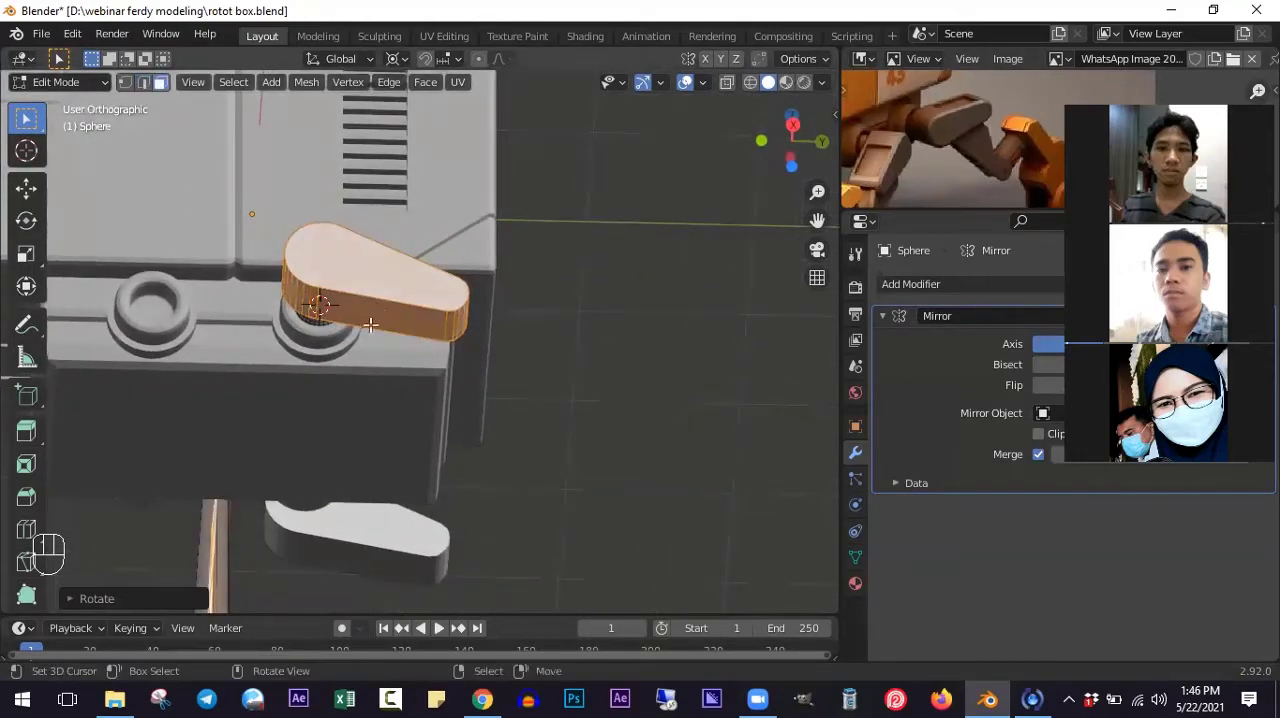
pyautogui.click(366, 329)
pyautogui.scroll(2, 362, 335)
pyautogui.moveTo(362, 336); pyautogui.dragTo(364, 472, button='middle')
pyautogui.scroll(1, 391, 321)
pyautogui.moveTo(391, 321); pyautogui.dragTo(492, 396, button='middle')
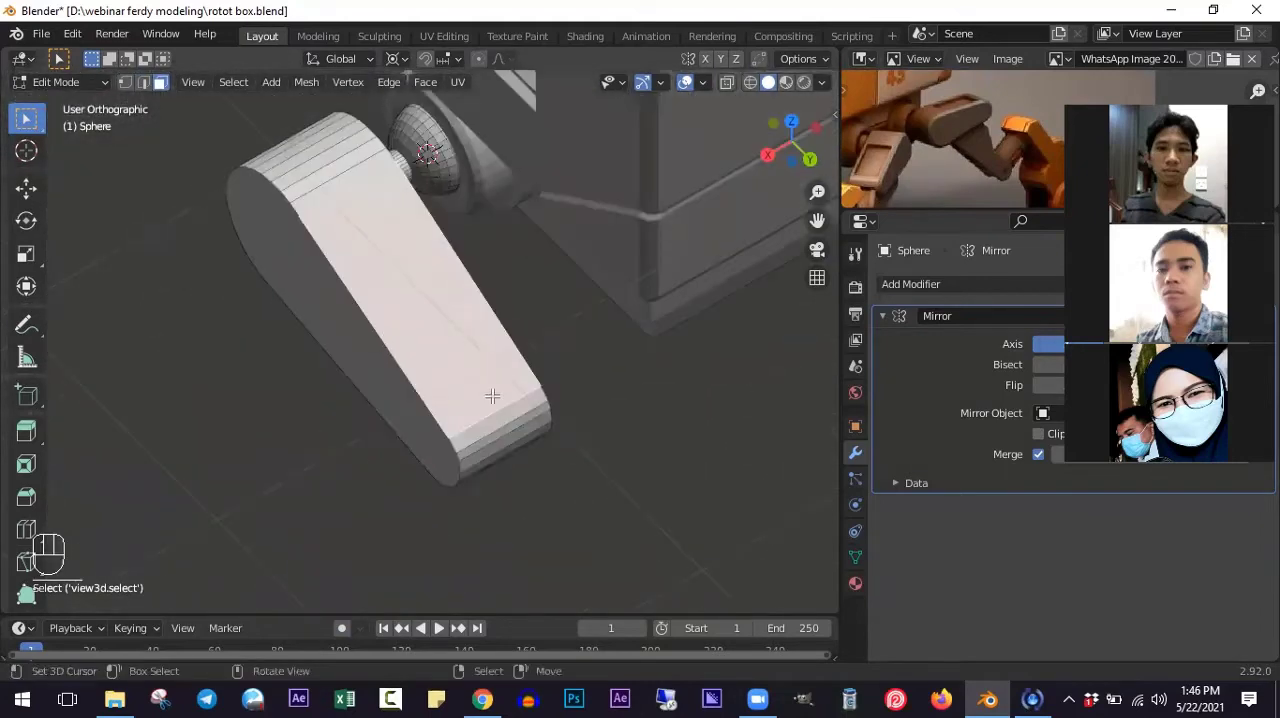
pyautogui.press('e')
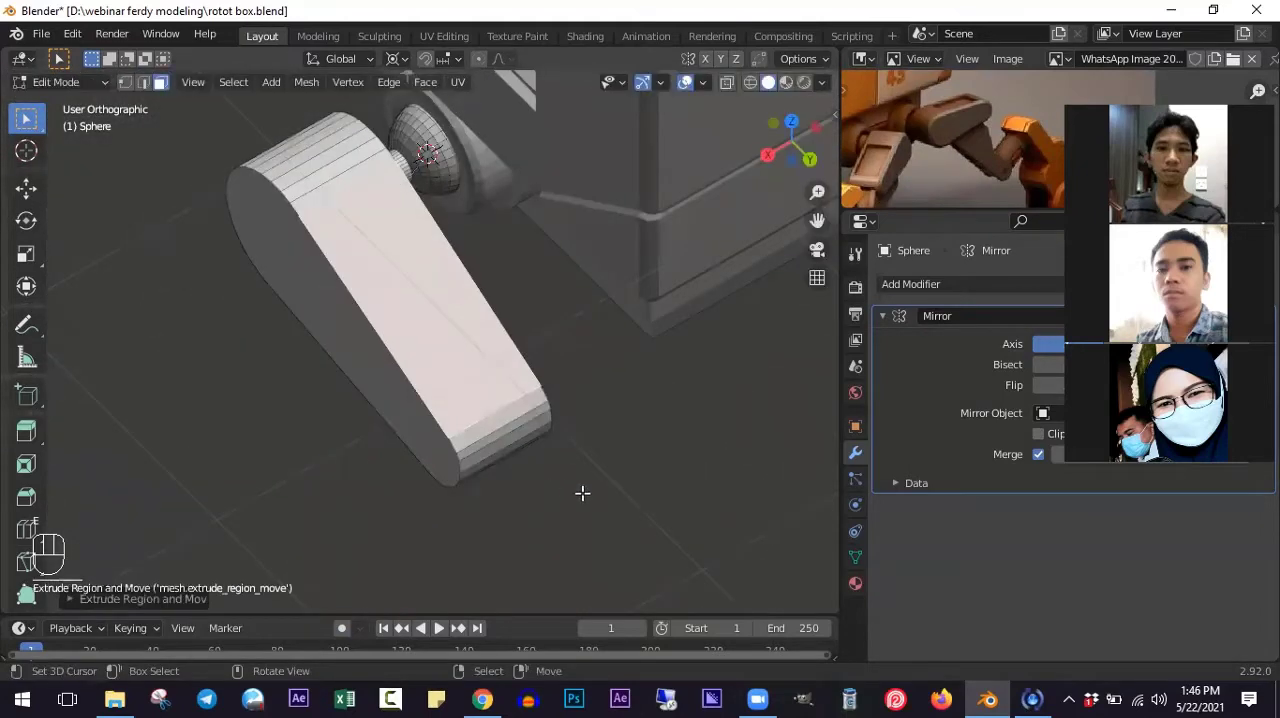
pyautogui.press('s')
pyautogui.rightClick(528, 400)
# - Switch the pivot away from the 3D cursor and scale the extruded face to about 0.71 around its own centre
pyautogui.moveTo(528, 400); pyautogui.dragTo(515, 416, button='middle')
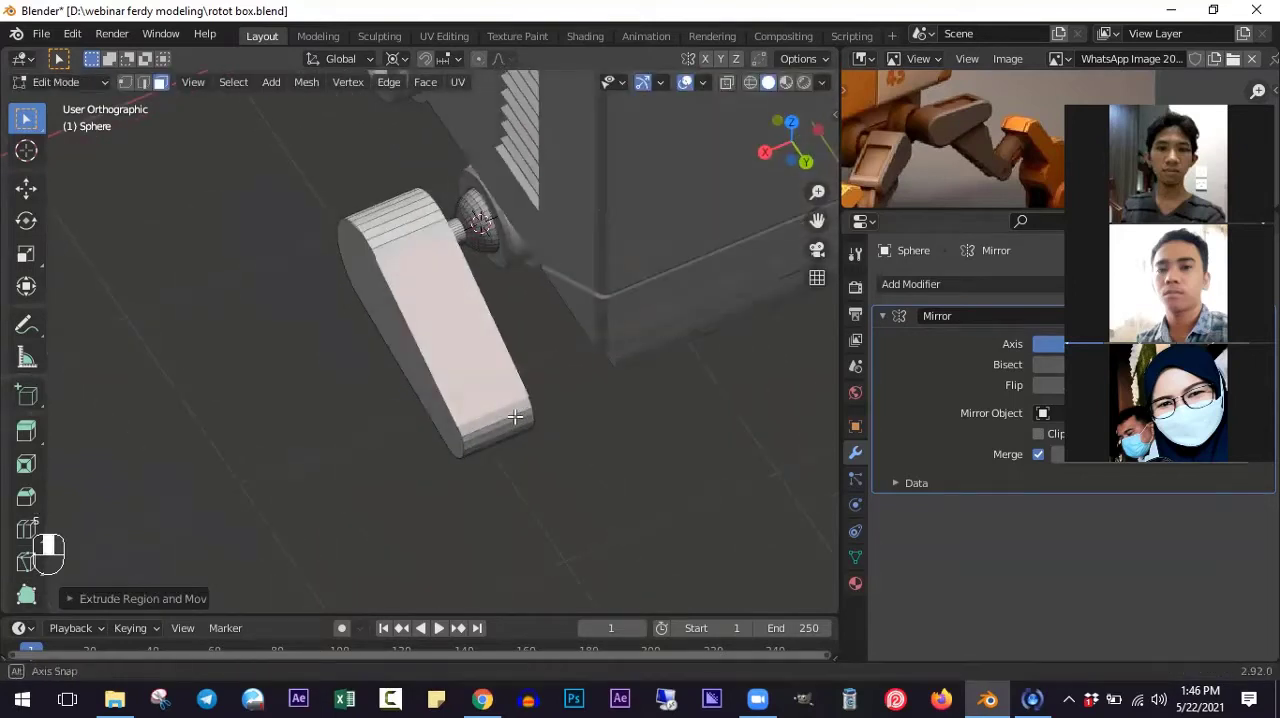
pyautogui.click(397, 58)
pyautogui.click(427, 148)
pyautogui.moveTo(490, 260); pyautogui.dragTo(539, 364, button='middle')
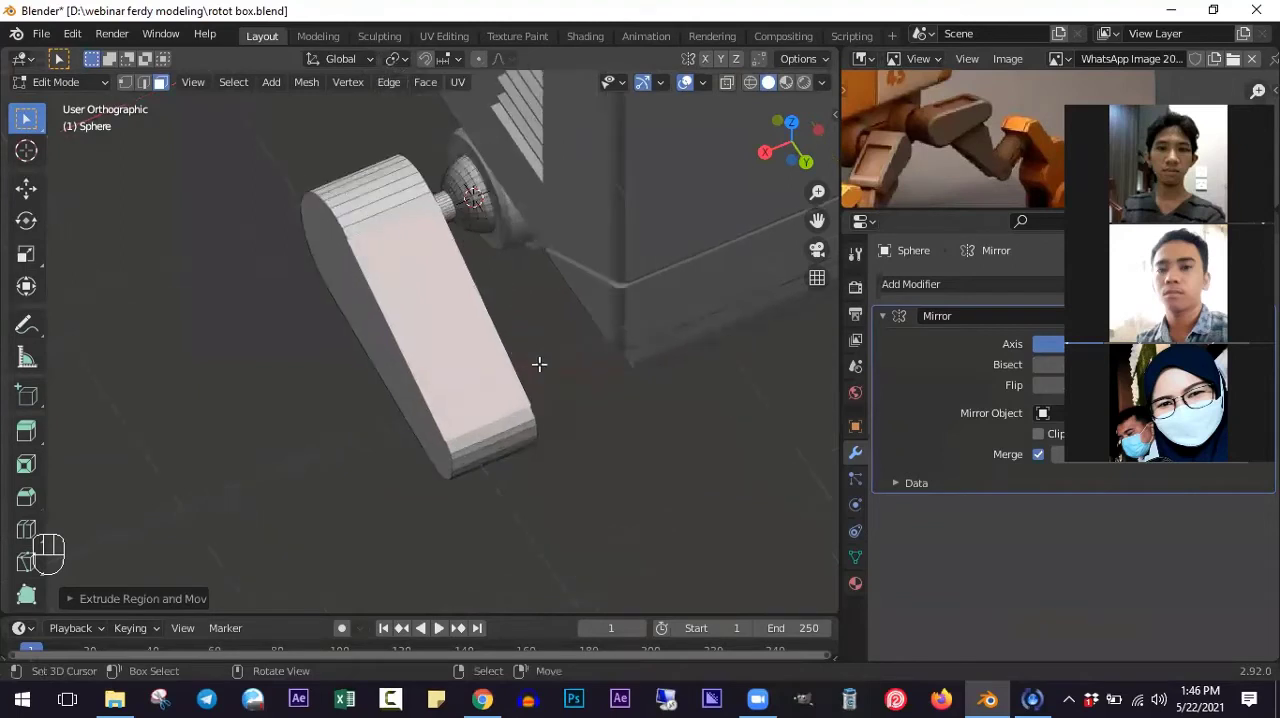
pyautogui.press('s')
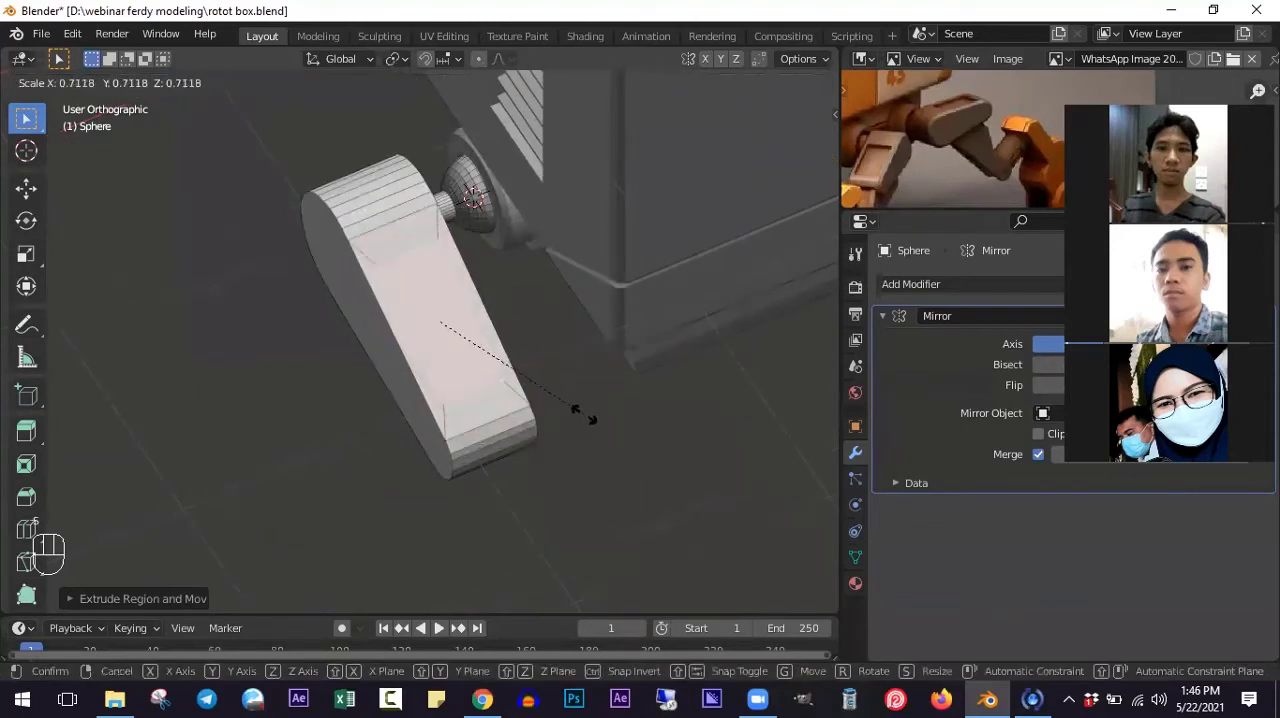
pyautogui.click(580, 413)
# - Widen the inset face along X to leave a narrower rim along the arm's sides
pyautogui.moveTo(580, 413); pyautogui.dragTo(443, 345, button='middle')
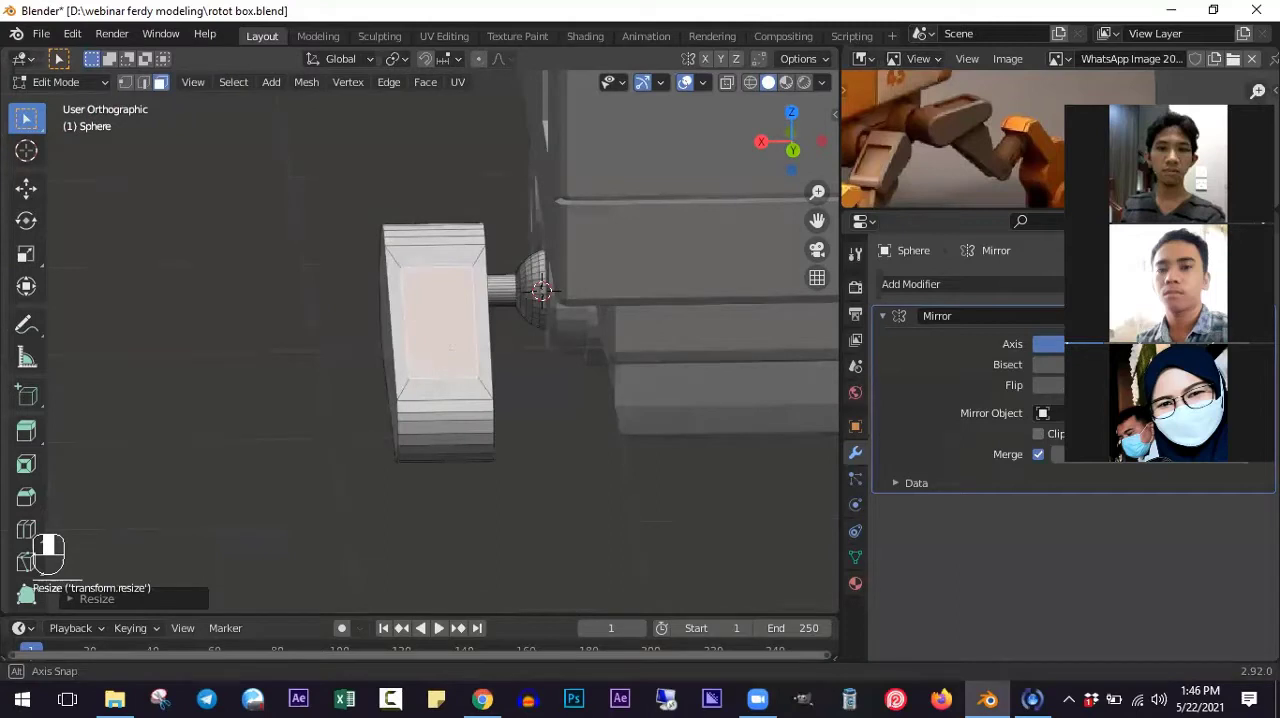
pyautogui.press('s')
pyautogui.press('x')
pyautogui.click(551, 380)
pyautogui.moveTo(540, 380); pyautogui.dragTo(600, 452, button='middle')
pyautogui.scroll(2, 449, 398)
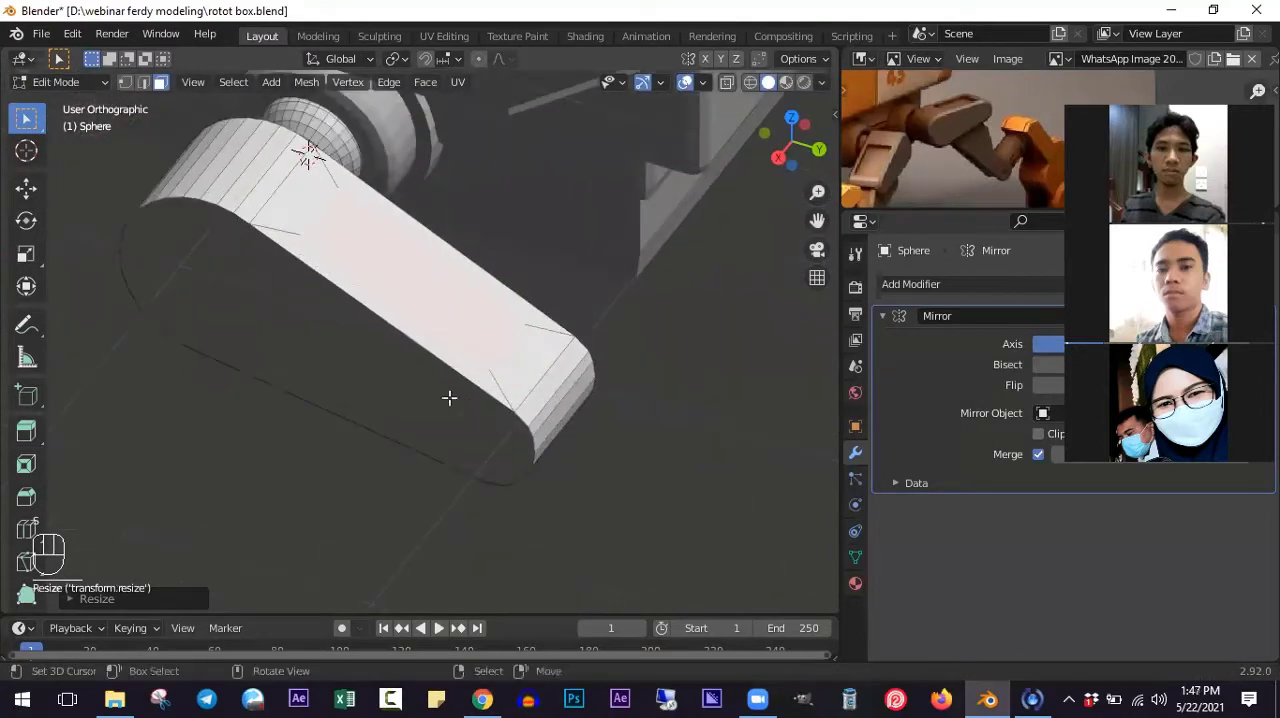
# - Extrude the inset face about 0.046 m inward to form a recess and inspect it in object mode
pyautogui.press('e')
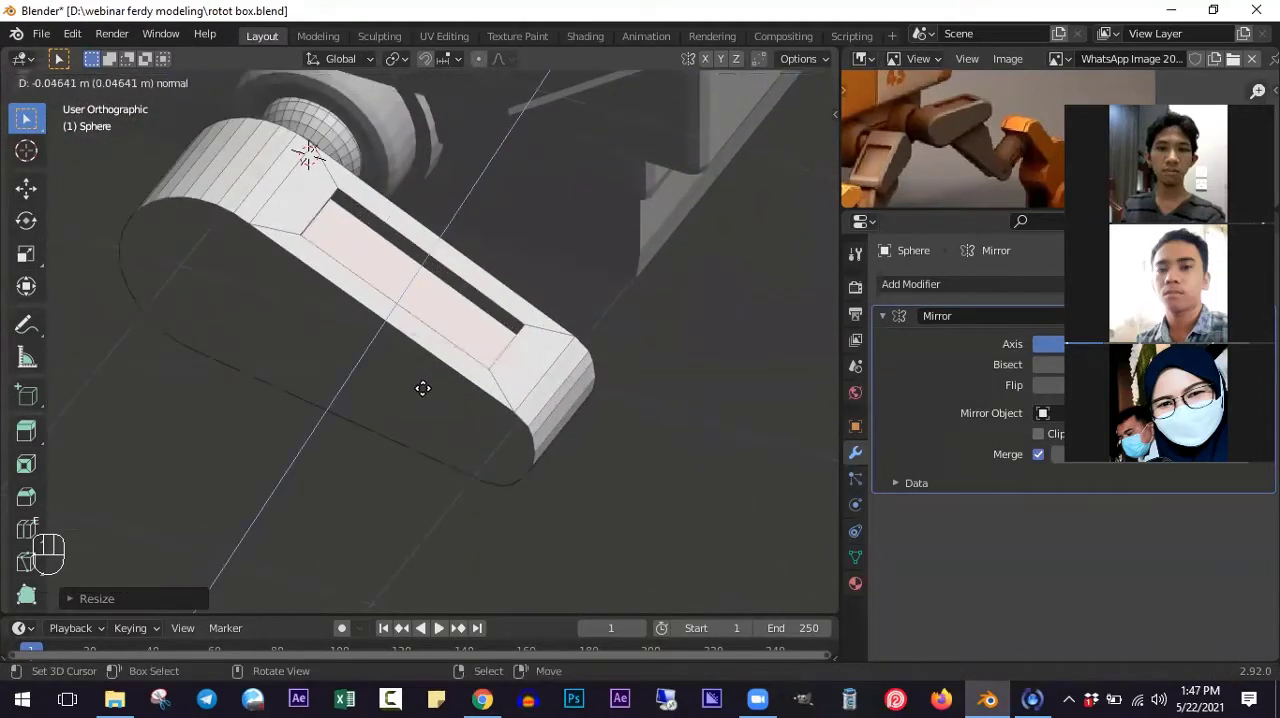
pyautogui.click(423, 388)
pyautogui.moveTo(423, 388); pyautogui.dragTo(516, 394, button='middle')
pyautogui.press('Tab')
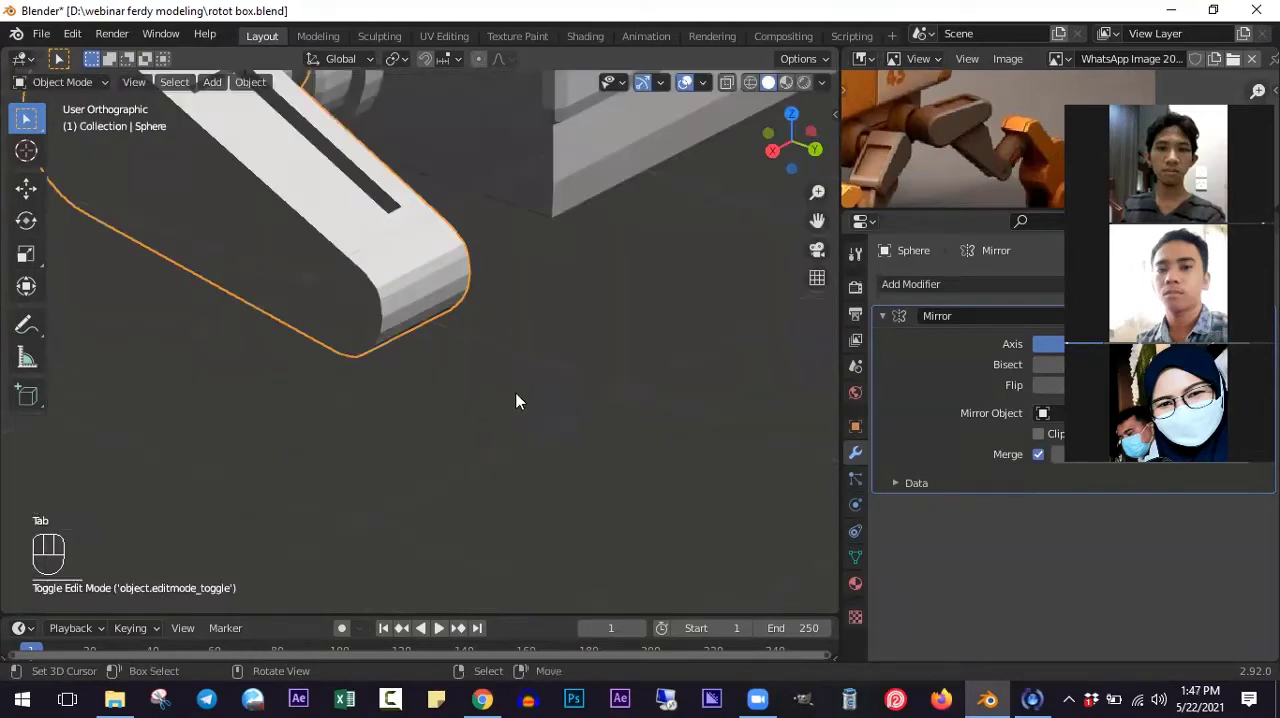
pyautogui.keyDown('shift'); pyautogui.moveTo(518, 100); pyautogui.dragTo(521, 386, button='middle'); pyautogui.keyUp('shift')
pyautogui.scroll(-3, 520, 388)
pyautogui.scroll(4, 390, 376)
pyautogui.moveTo(336, 350); pyautogui.dragTo(380, 323, button='middle')
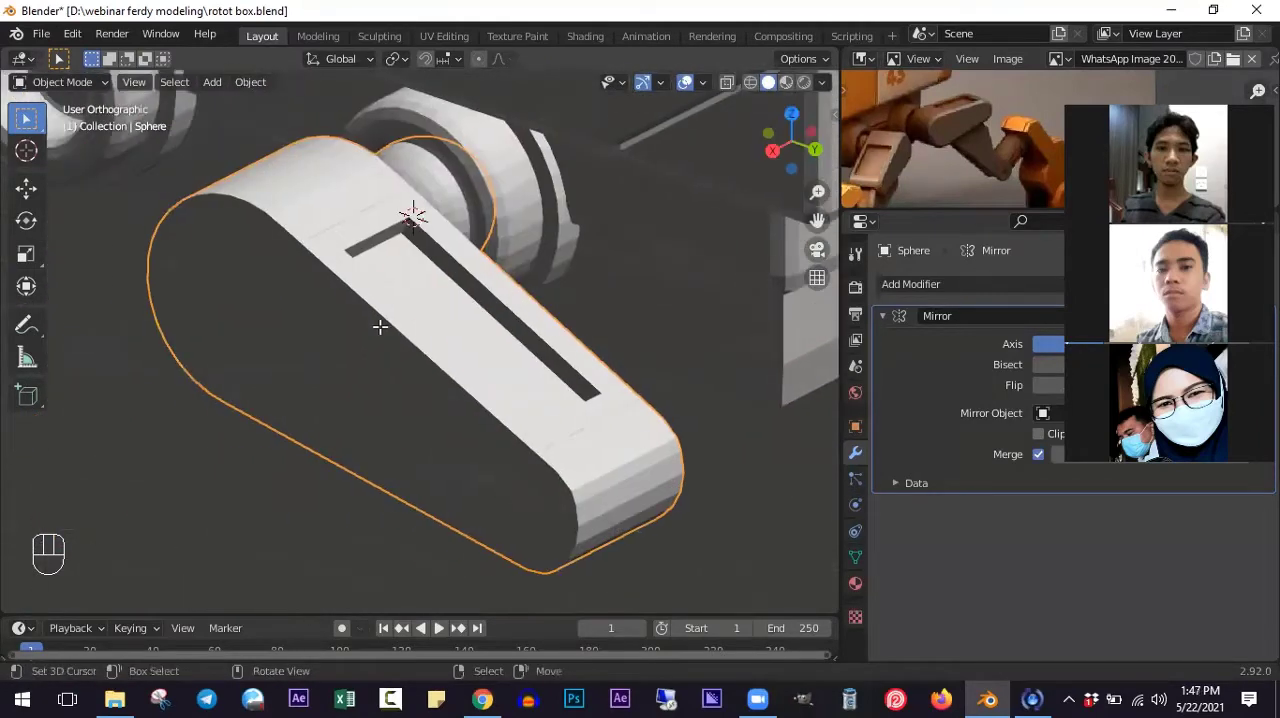
# - In edit mode, select the edge loop around the arm's outer side face
pyautogui.press('Tab')
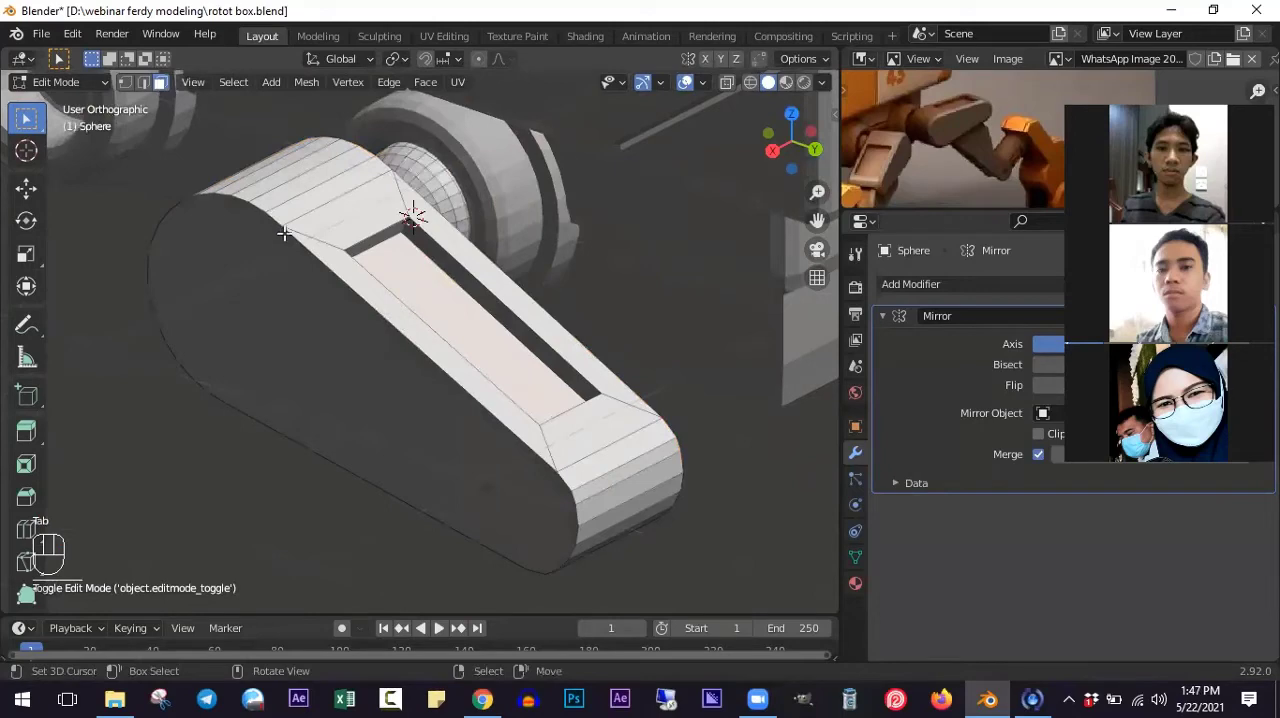
pyautogui.keyDown('alt'); pyautogui.click(295, 244); pyautogui.keyUp('alt')
pyautogui.click(143, 82)
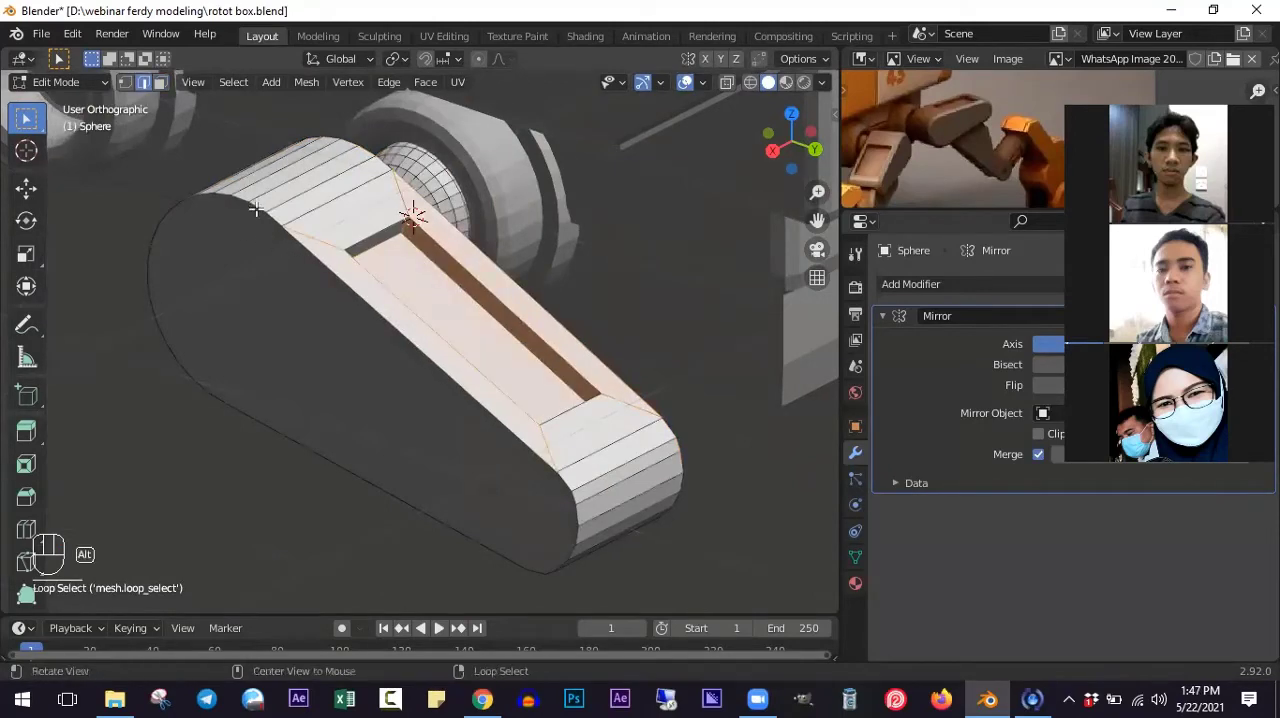
pyautogui.keyDown('alt'); pyautogui.click(247, 198); pyautogui.keyUp('alt')
pyautogui.keyDown('alt'); pyautogui.click(260, 207); pyautogui.keyUp('alt')
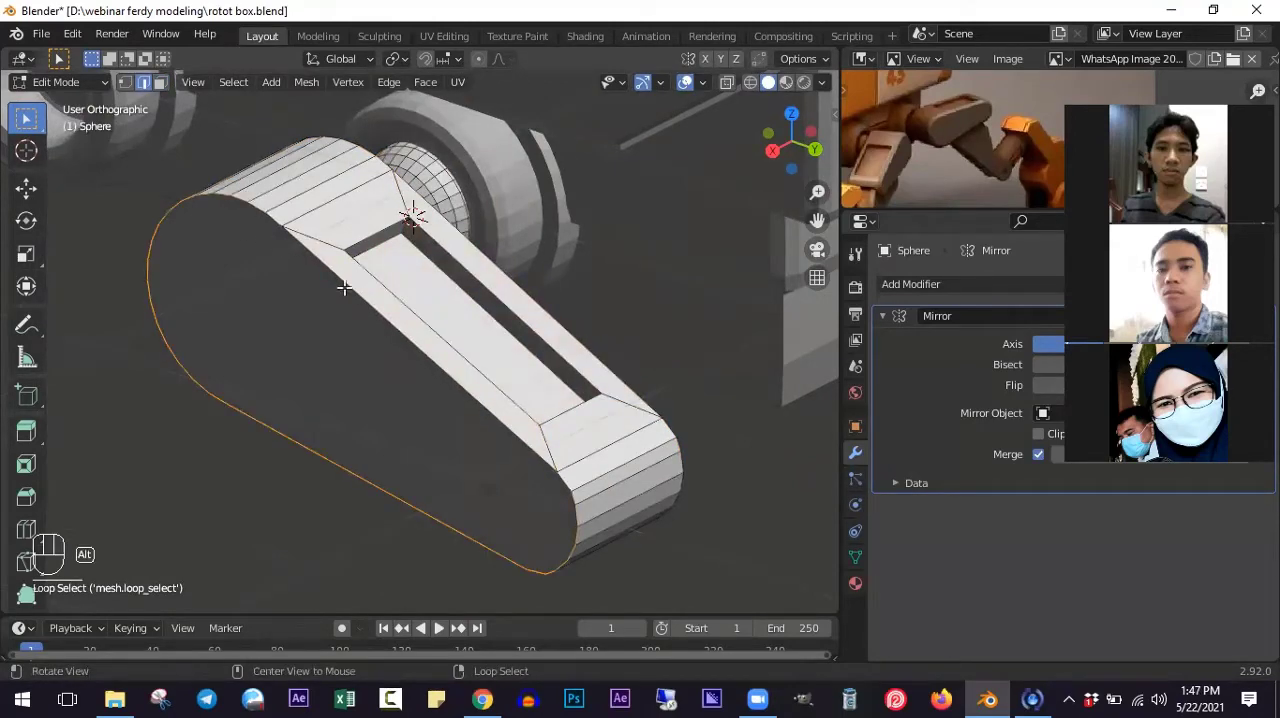
pyautogui.keyDown('shift'); pyautogui.scroll(-3, 344, 288); pyautogui.keyUp('shift')
pyautogui.press('f')
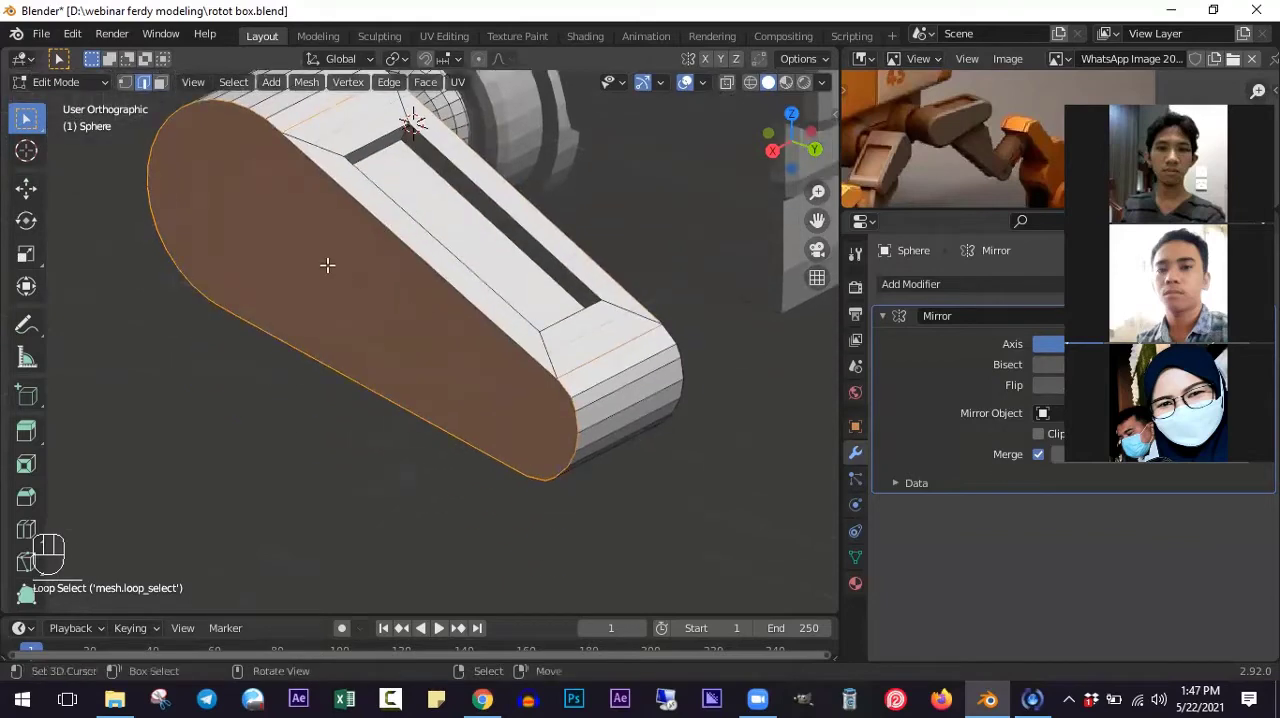
pyautogui.hotkey('ctrl', 'z')
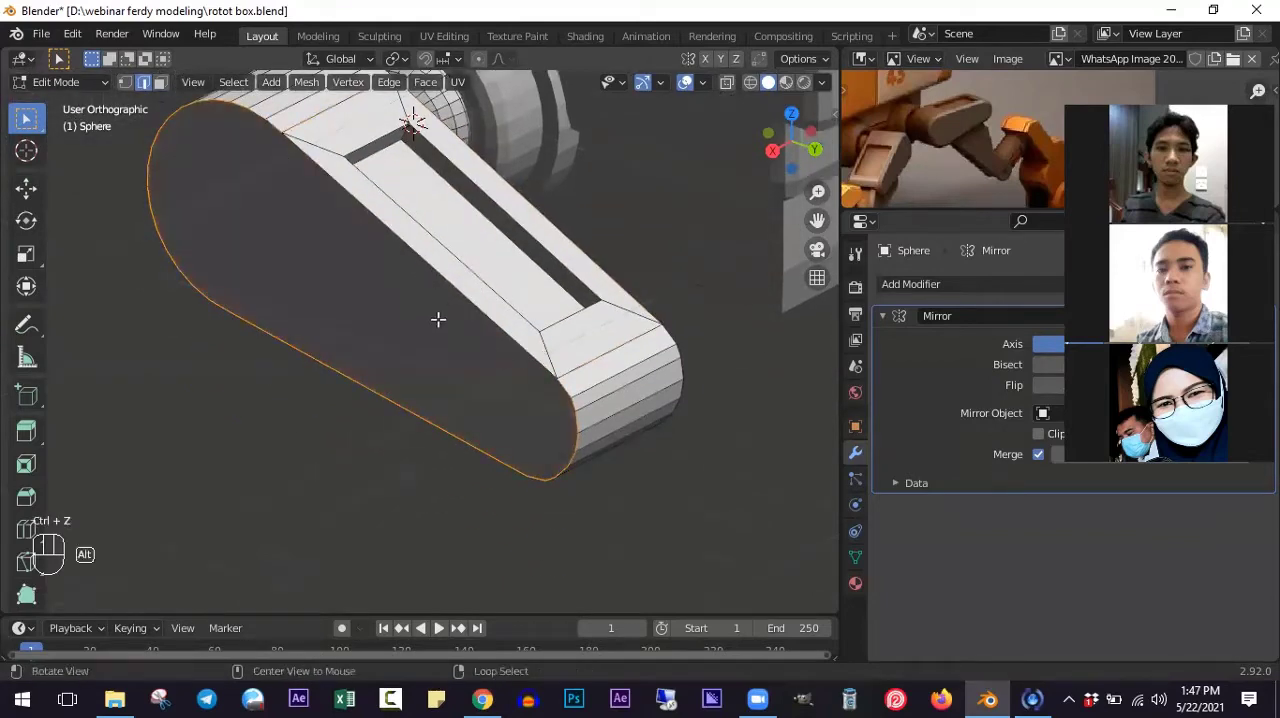
pyautogui.keyDown('shift'); pyautogui.click(440, 282); pyautogui.keyUp('shift')
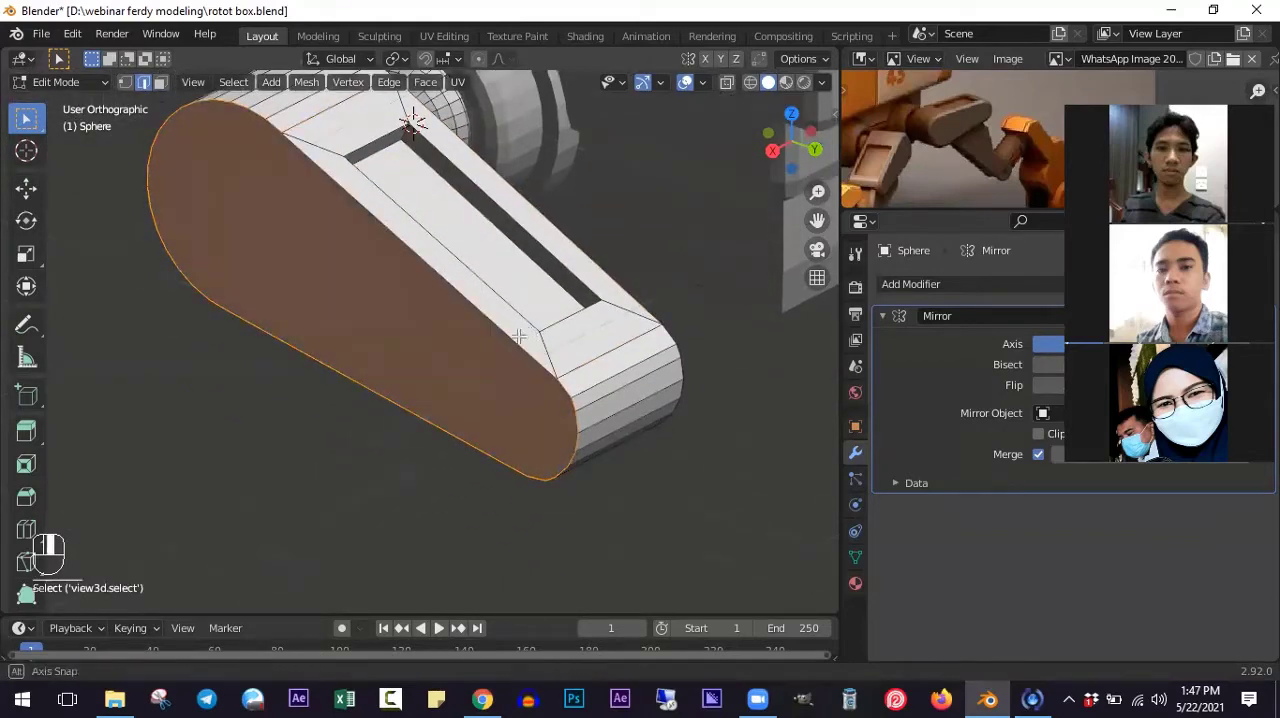
# - Add the arm's inner side face to the selection, bevel both outlines about 0.013 m with two segments, and return to object mode
pyautogui.keyDown('alt'); pyautogui.moveTo(440, 279); pyautogui.dragTo(306, 326, button='middle'); pyautogui.keyUp('alt')
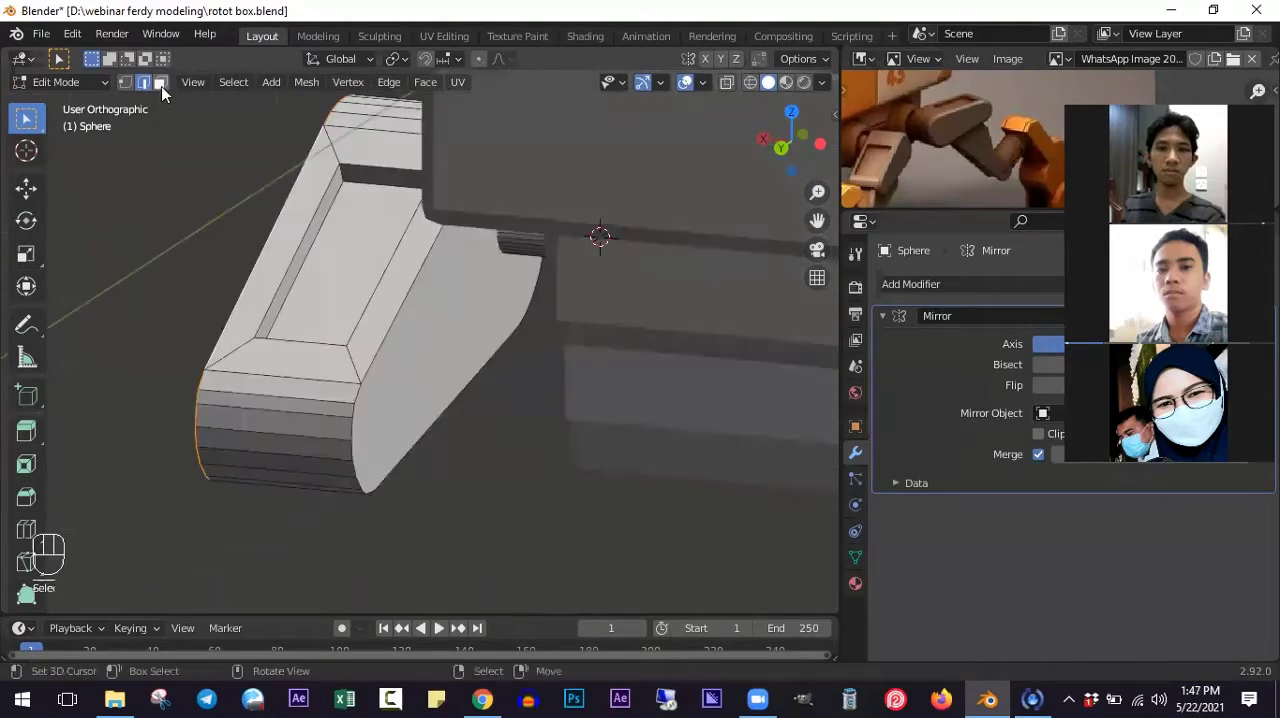
pyautogui.click(161, 84)
pyautogui.keyDown('shift'); pyautogui.click(444, 358); pyautogui.keyUp('shift')
pyautogui.moveTo(403, 371); pyautogui.dragTo(516, 381, button='middle')
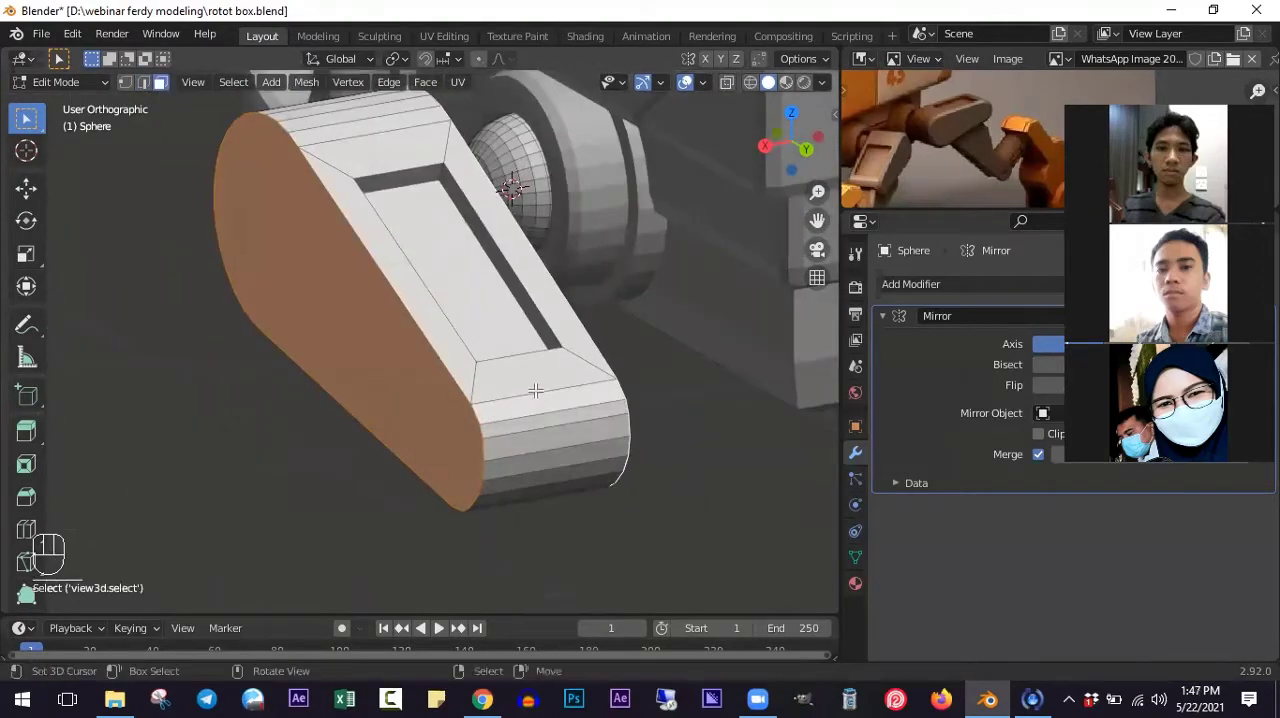
pyautogui.hotkey('ctrl', 'b')
pyautogui.scroll(1, 554, 398)
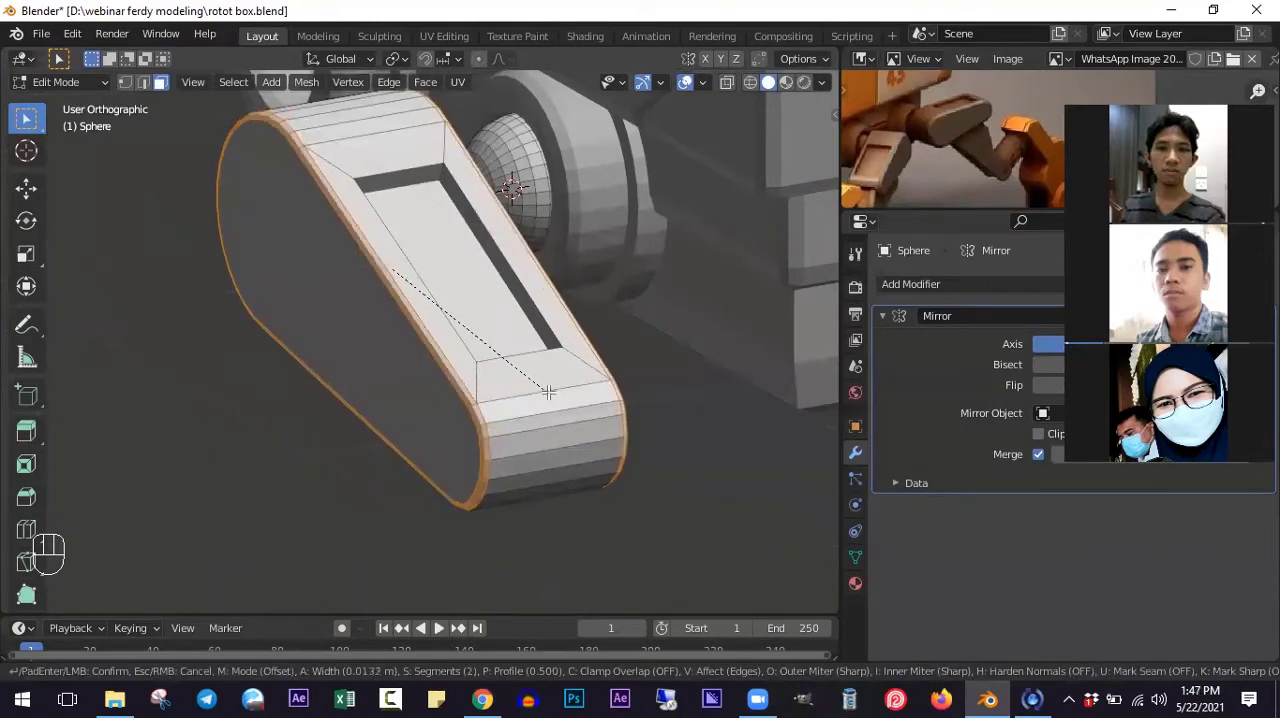
pyautogui.click(420, 337)
pyautogui.press('Tab')
# - Examine the beveled arm from several angles and compare it with the leg in the reference image
pyautogui.scroll(-4, 422, 338)
pyautogui.moveTo(424, 337); pyautogui.dragTo(648, 262, button='middle')
pyautogui.scroll(2, 560, 350)
pyautogui.scroll(-3, 570, 294)
pyautogui.scroll(-1, 992, 133)
pyautogui.moveTo(992, 132); pyautogui.dragTo(988, 114, button='middle')
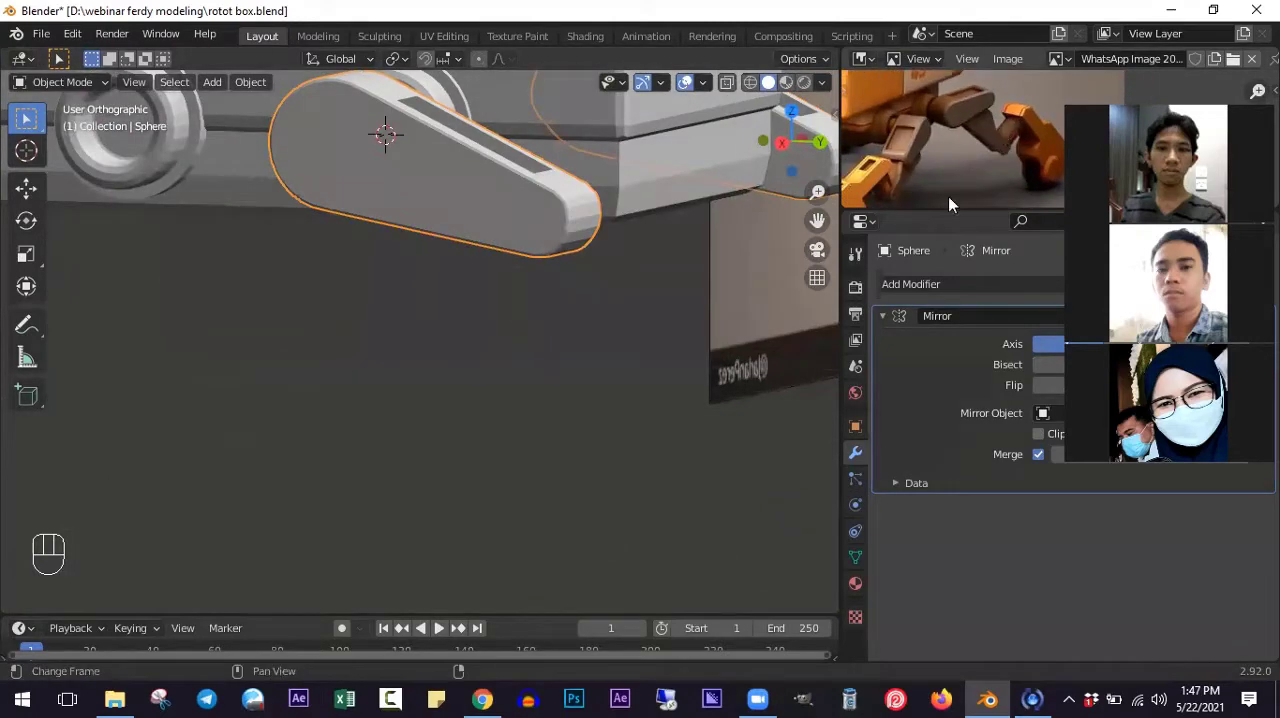
pyautogui.scroll(1, 411, 317)
pyautogui.moveTo(409, 334); pyautogui.dragTo(535, 478, button='middle')
pyautogui.keyDown('shift'); pyautogui.moveTo(536, 323); pyautogui.dragTo(536, 461, button='middle'); pyautogui.keyUp('shift')
pyautogui.moveTo(506, 324); pyautogui.dragTo(472, 320, button='middle')
pyautogui.keyDown('shift'); pyautogui.moveTo(366, 210); pyautogui.dragTo(178, 212, button='middle'); pyautogui.keyUp('shift')
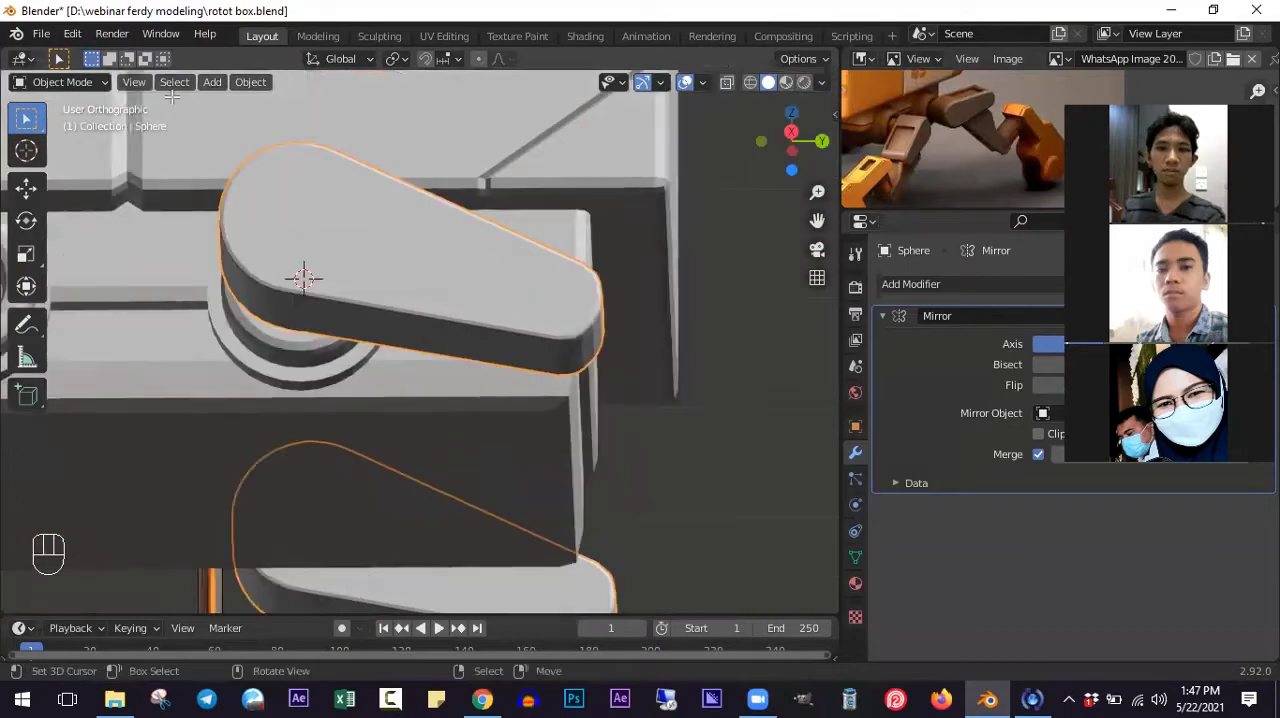
# - Select the long flat face on the arm's underside, duplicate it and scale the copy to about 0.81
pyautogui.press('Tab')
pyautogui.moveTo(520, 330); pyautogui.dragTo(494, 354, button='middle')
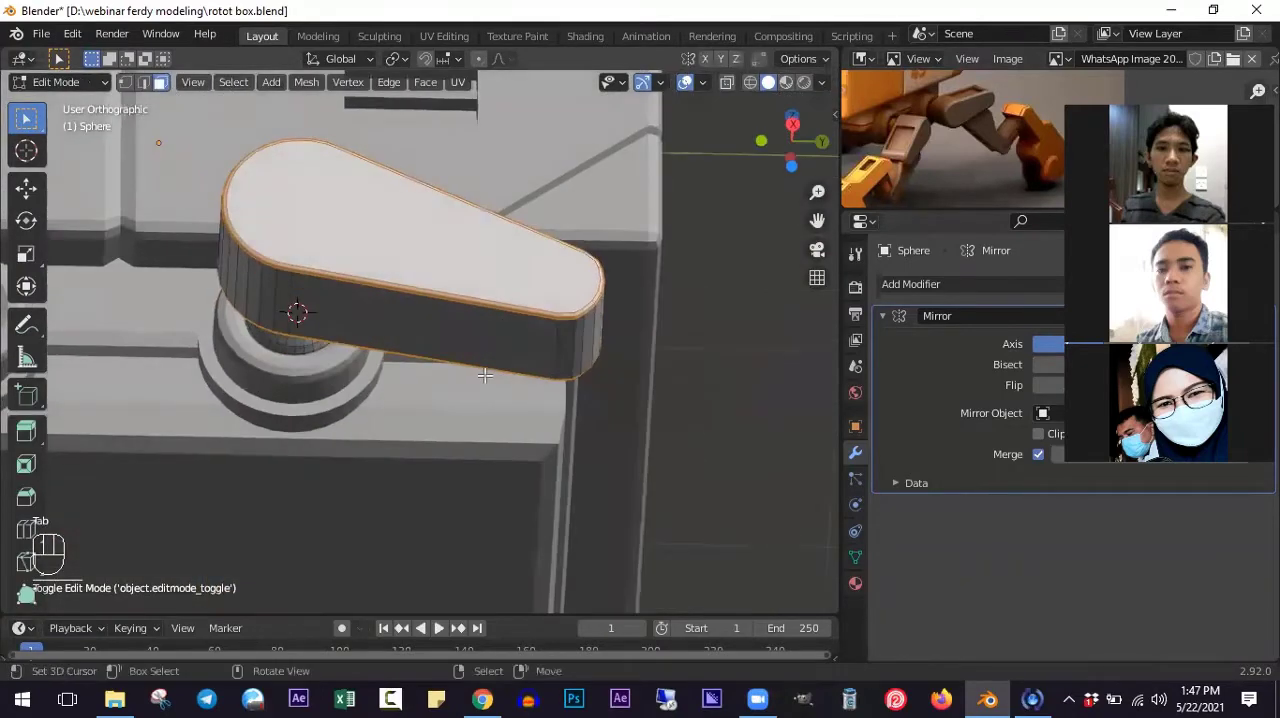
pyautogui.click(490, 379)
pyautogui.scroll(2, 488, 370)
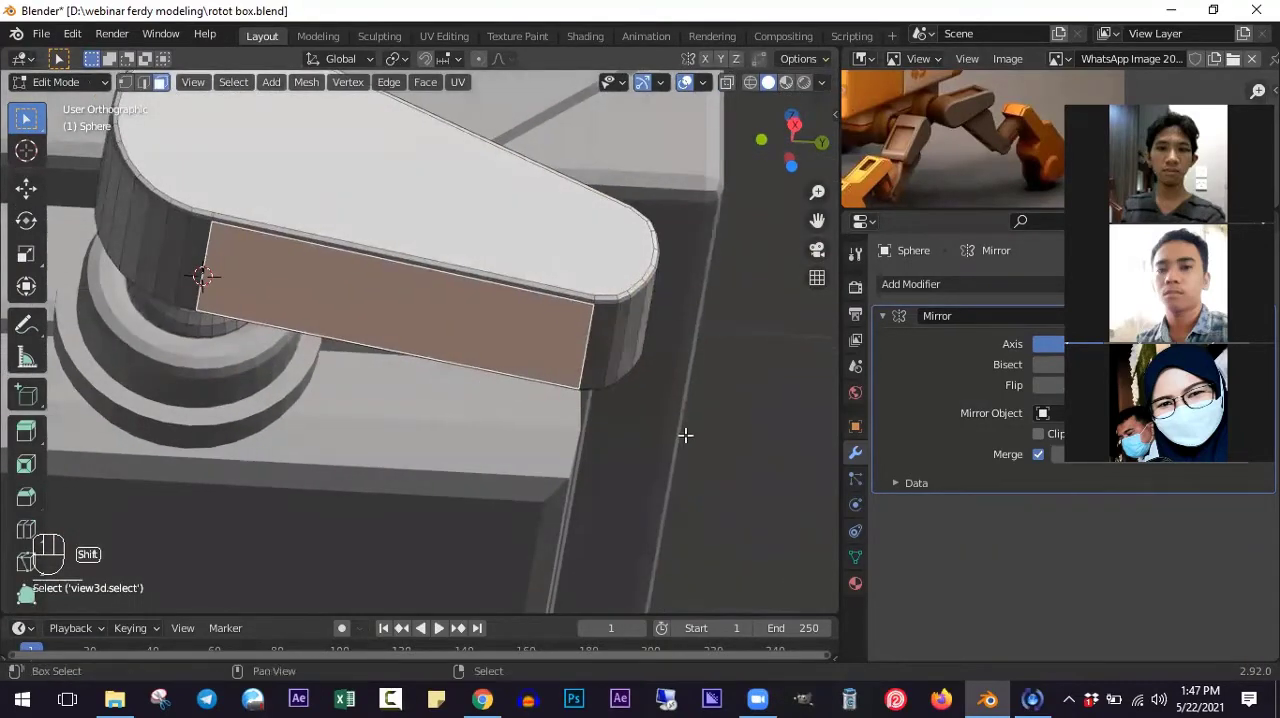
pyautogui.hotkey('shift', 'd')
pyautogui.press('s')
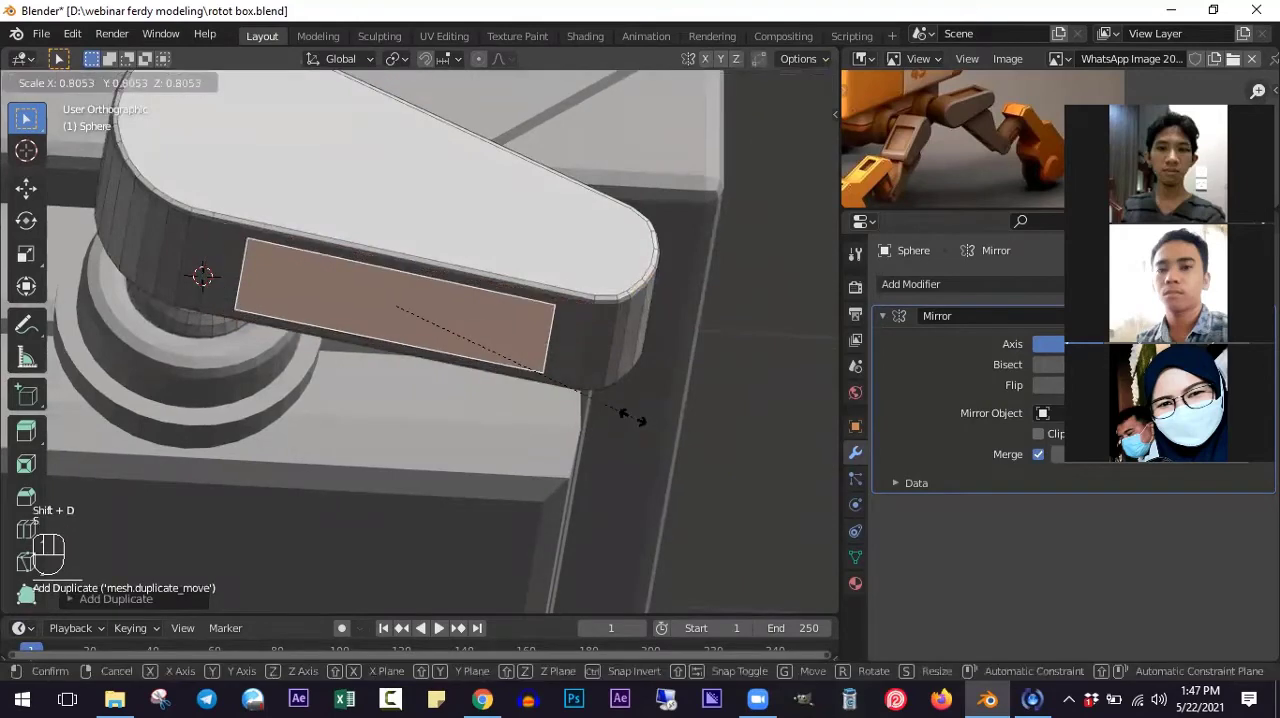
pyautogui.click(632, 417)
# - In the right side view, scale the duplicated underside face to about 0.71 along the global Y axis
pyautogui.moveTo(486, 423); pyautogui.dragTo(475, 435, button='middle')
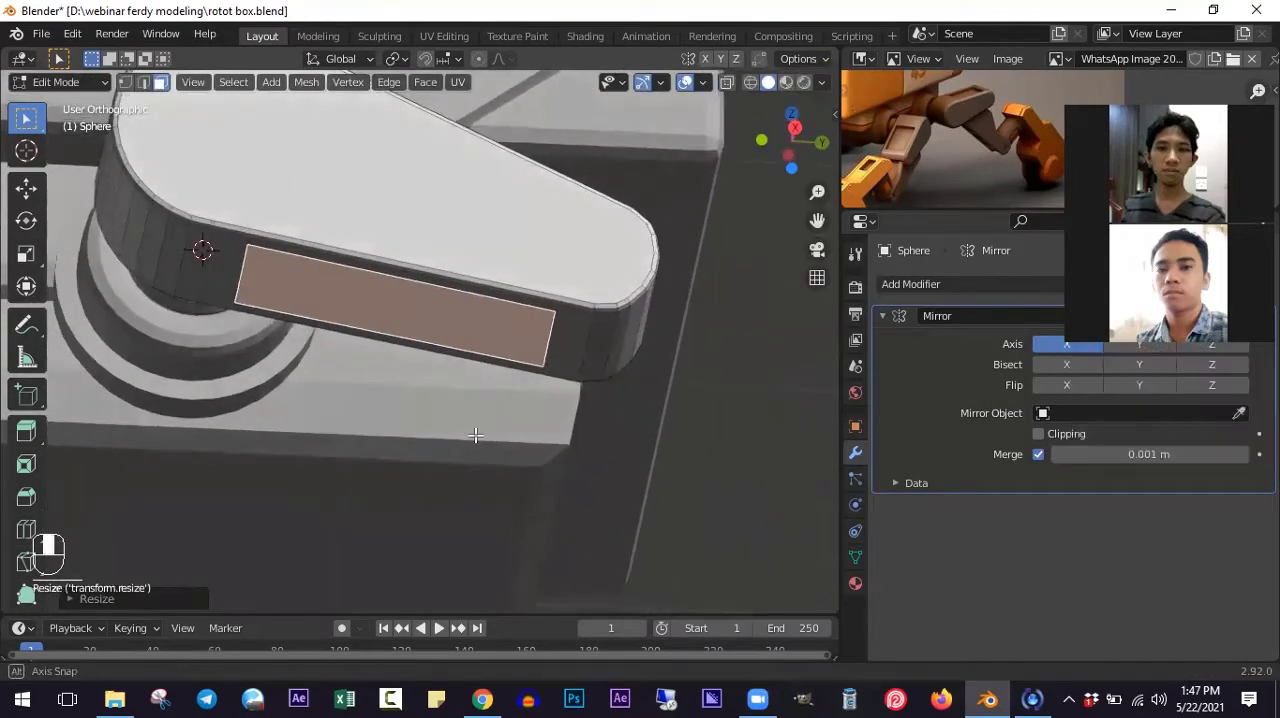
pyautogui.press('KP_3')
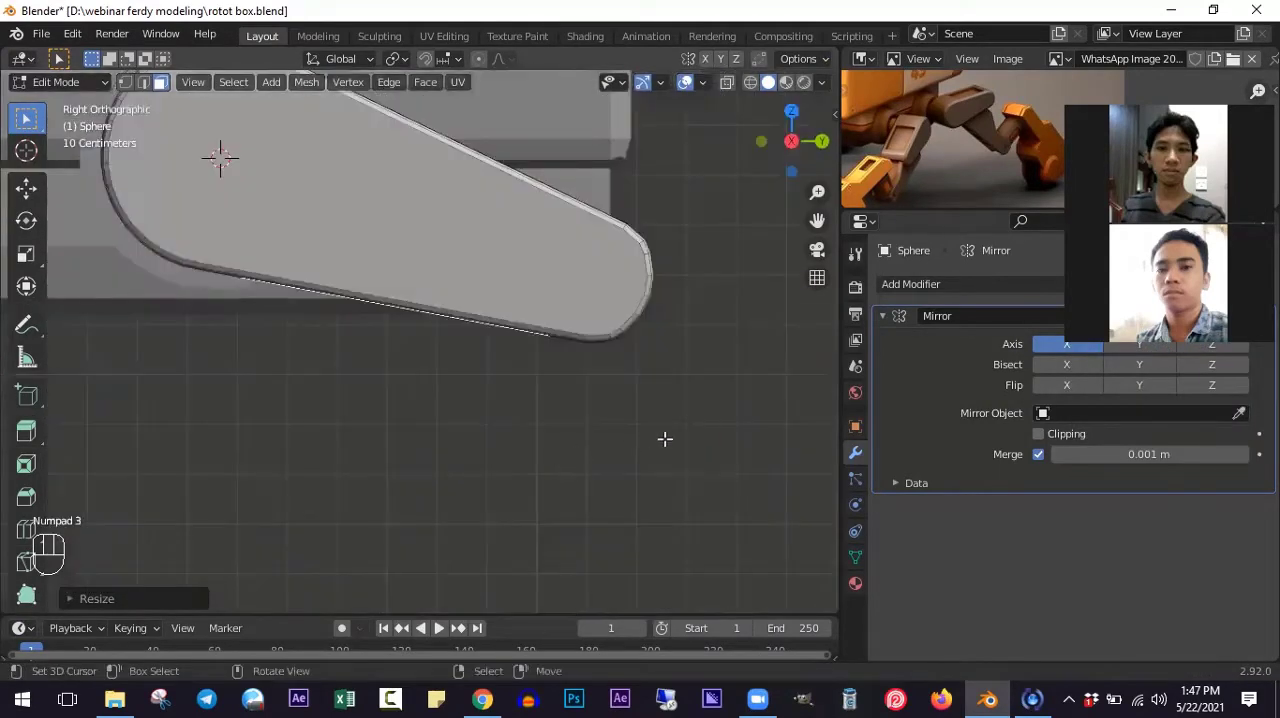
pyautogui.press('s')
pyautogui.press('x')
pyautogui.rightClick(578, 414)
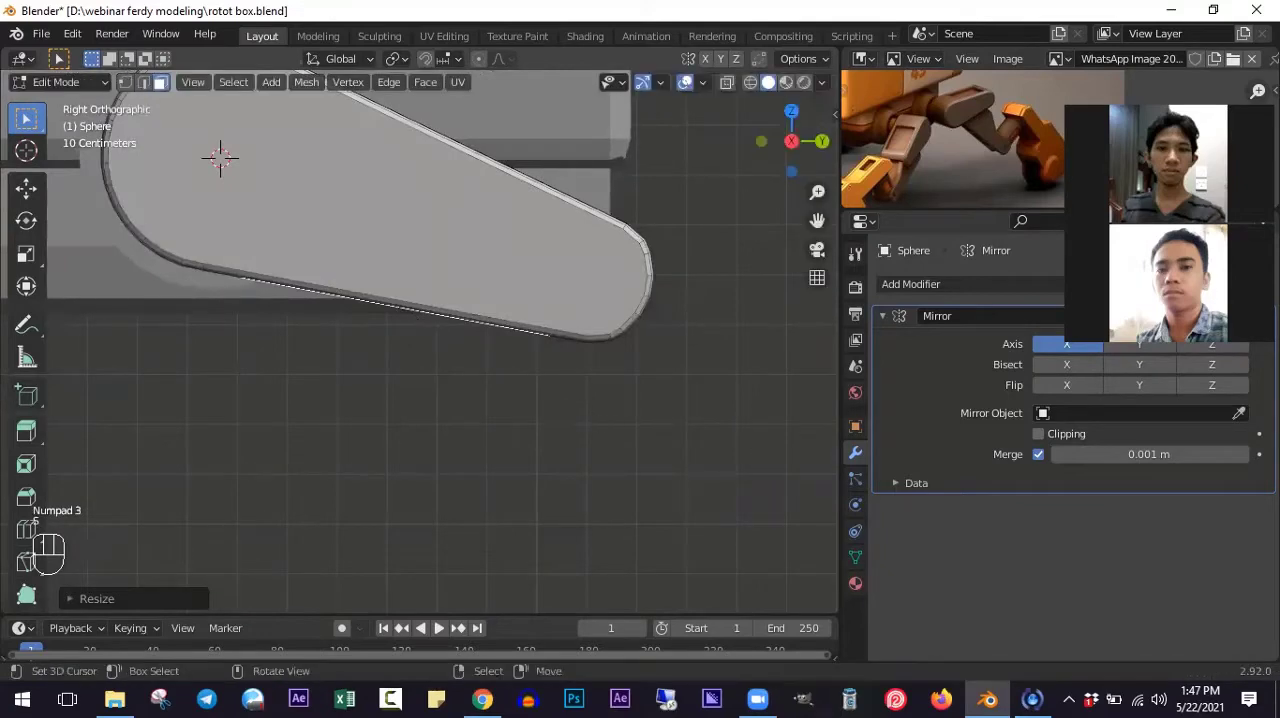
pyautogui.press('s')
pyautogui.press('y')
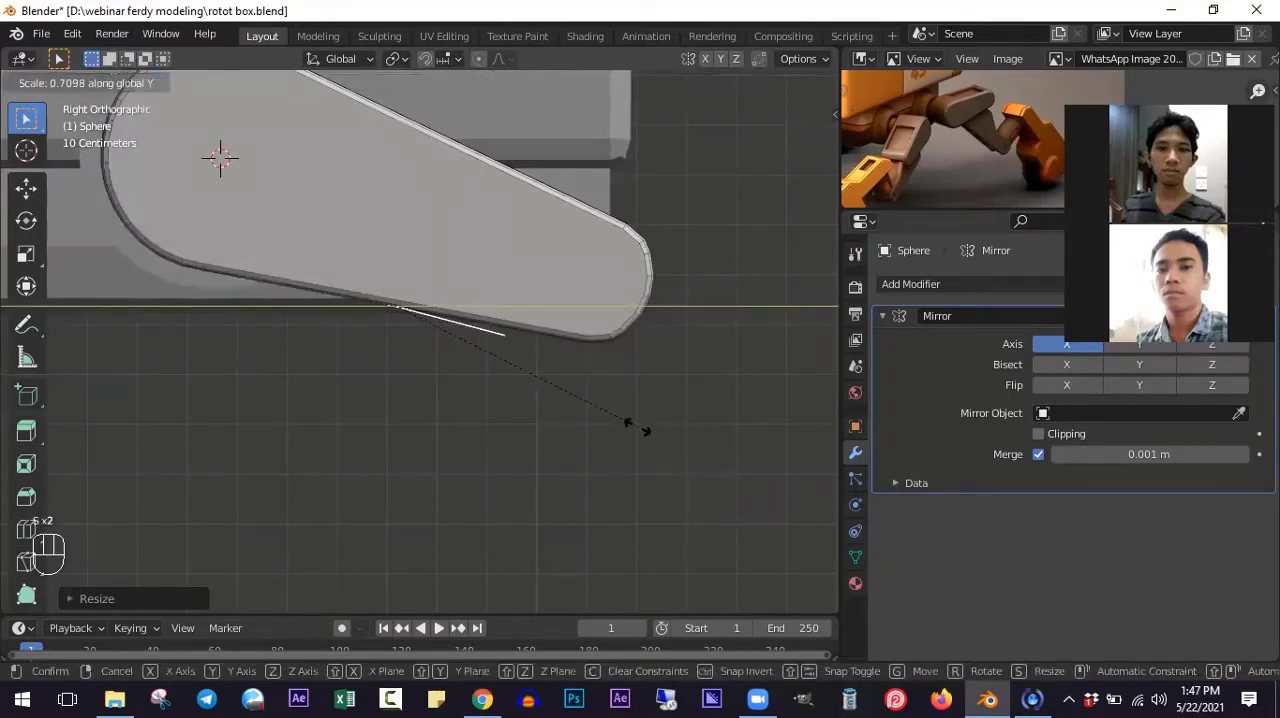
pyautogui.click(636, 428)
# - In wireframe display, rotate the duplicated face to follow the arm's lower slope and move it just inside the arm
pyautogui.press('z')
pyautogui.press('r')
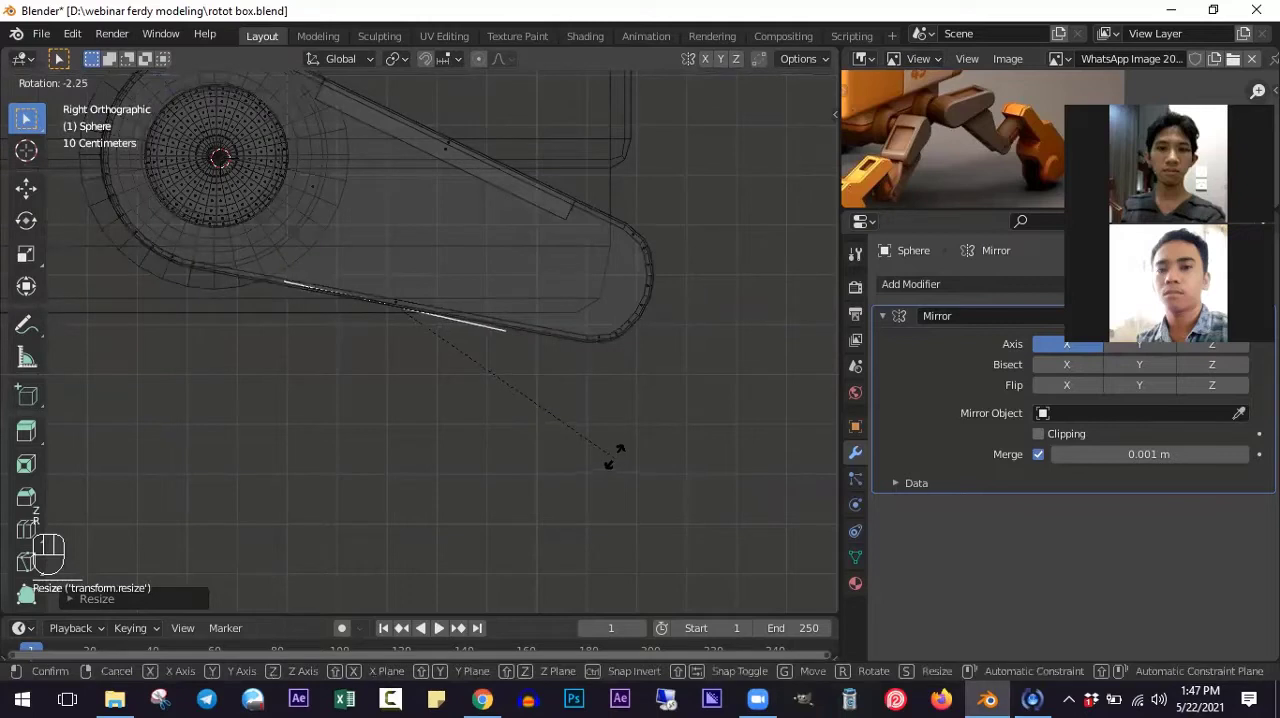
pyautogui.click(615, 454)
pyautogui.press('g')
pyautogui.click(612, 455)
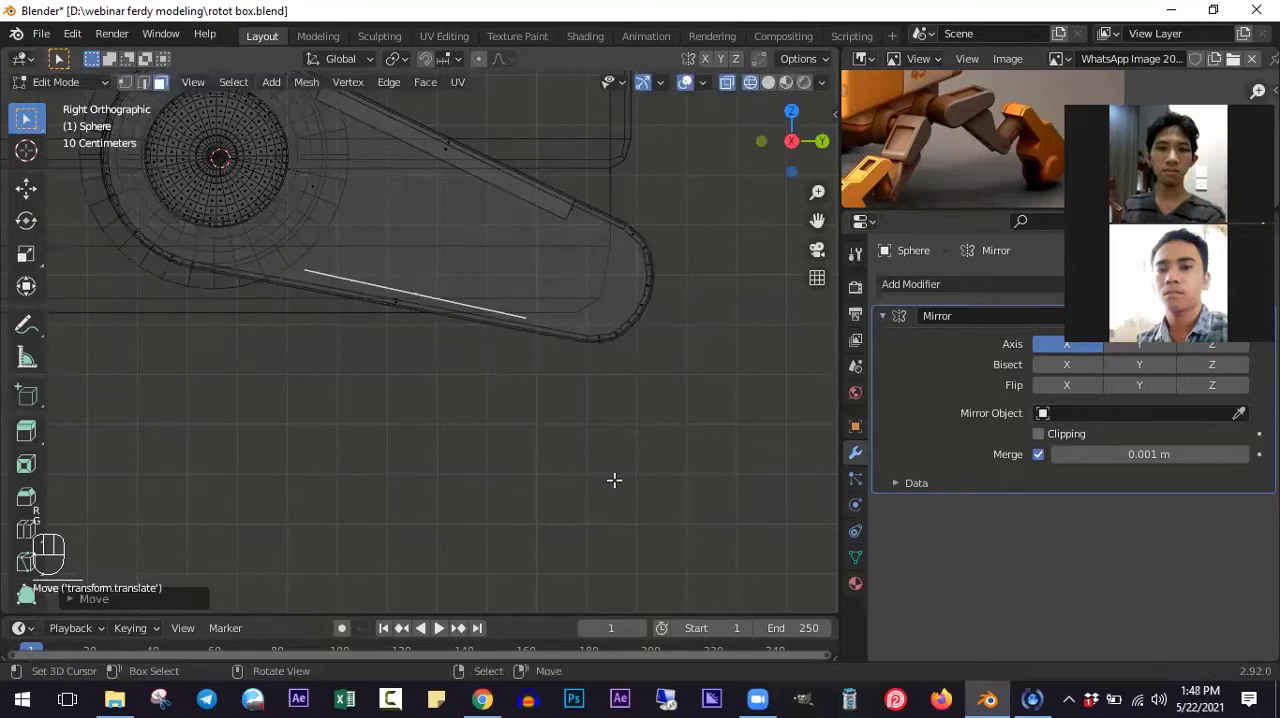
pyautogui.press('r')
pyautogui.click(535, 441)
# - Extrude the face about 0.24 m downward out of the arm and move its end back up about 0.13 m
pyautogui.press('e')
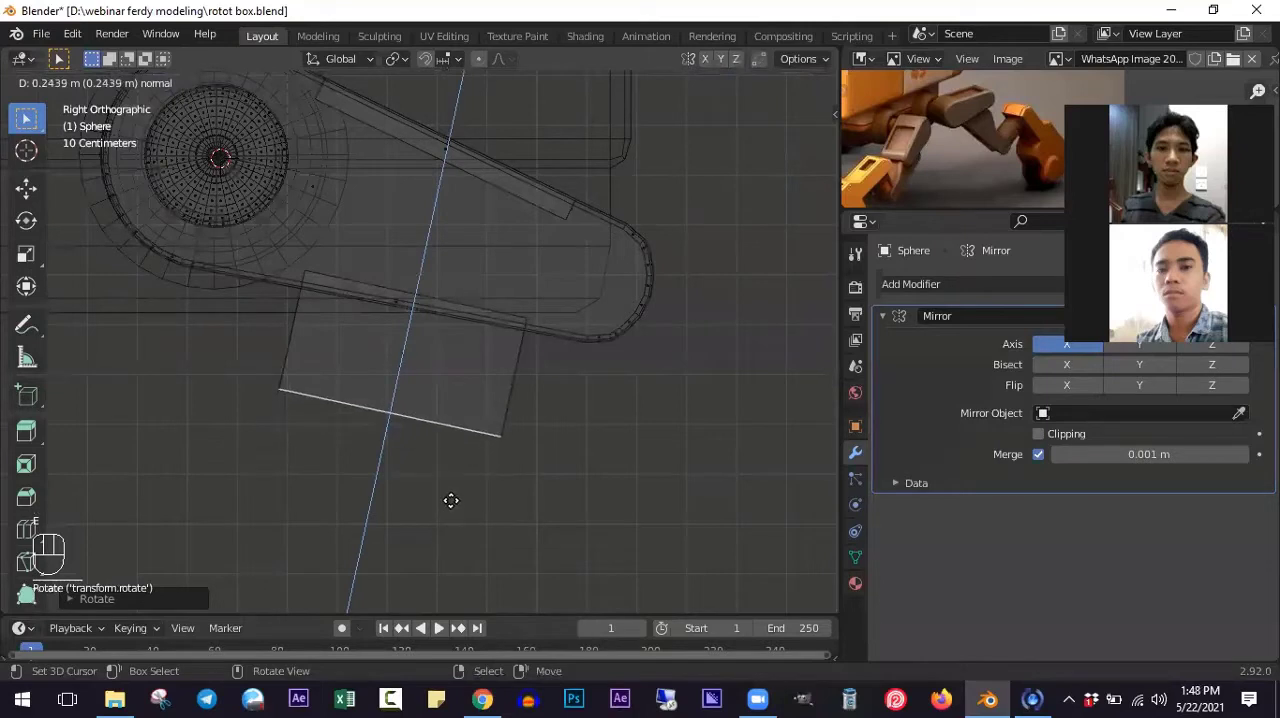
pyautogui.click(449, 500)
pyautogui.keyDown('shift'); pyautogui.moveTo(408, 479); pyautogui.dragTo(470, 411, button='middle'); pyautogui.keyUp('shift')
pyautogui.press('g')
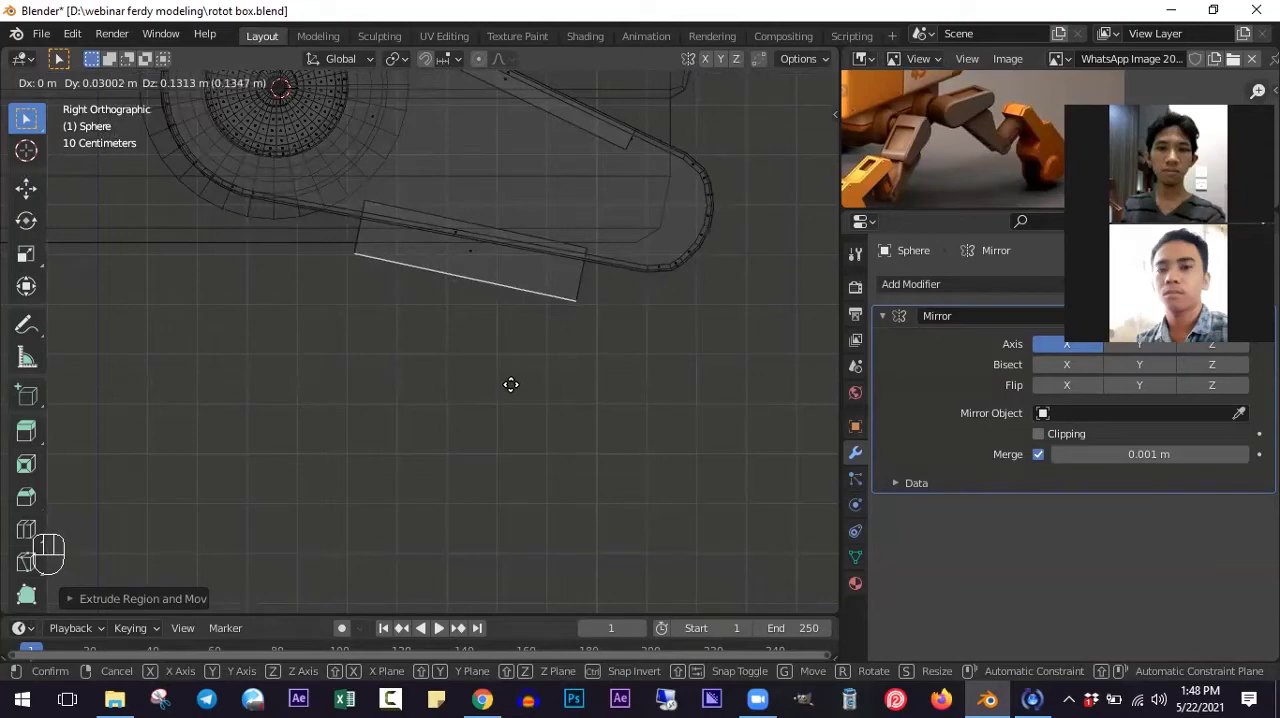
pyautogui.click(510, 385)
pyautogui.scroll(-4, 485, 353)
pyautogui.scroll(2, 565, 363)
pyautogui.keyDown('shift'); pyautogui.moveTo(560, 267); pyautogui.dragTo(563, 369, button='middle'); pyautogui.keyUp('shift')
pyautogui.scroll(1, 563, 369)
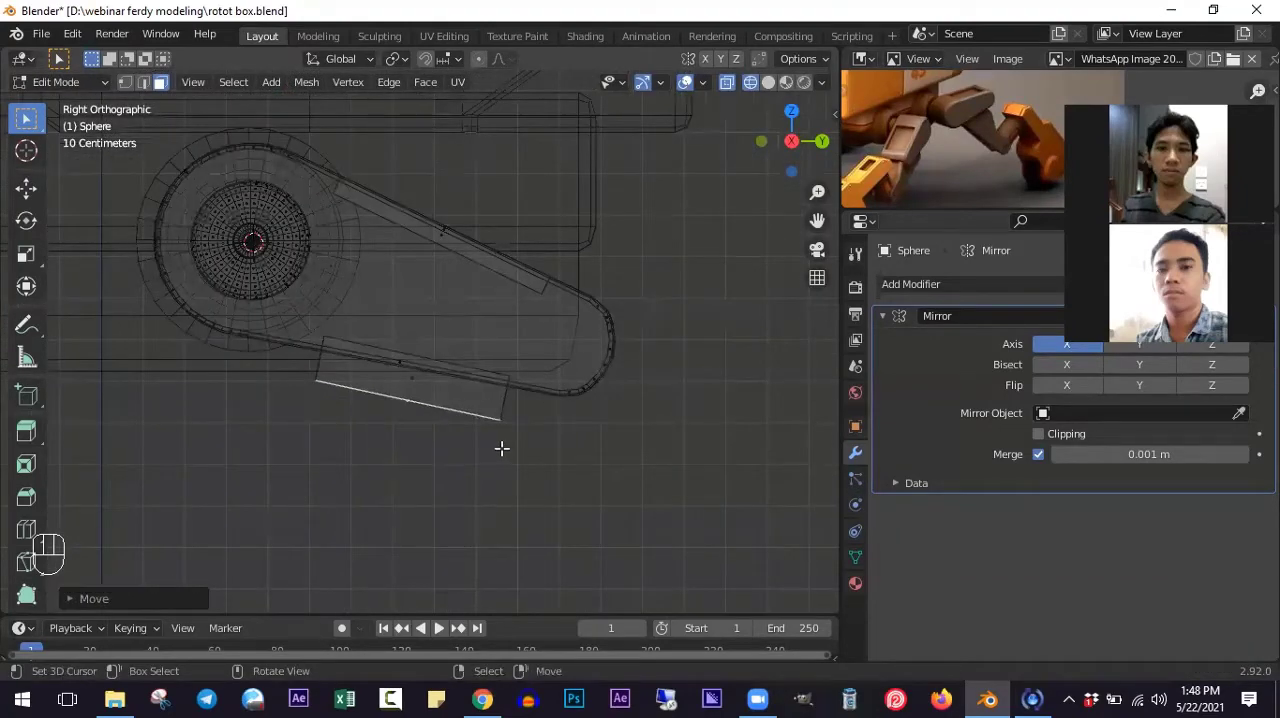
# - Select the whole arm and its underside block, set the pivot to 3D Cursor and rotate them until the lower edge is nearly horizontal
pyautogui.hotkey('alt', 'a')
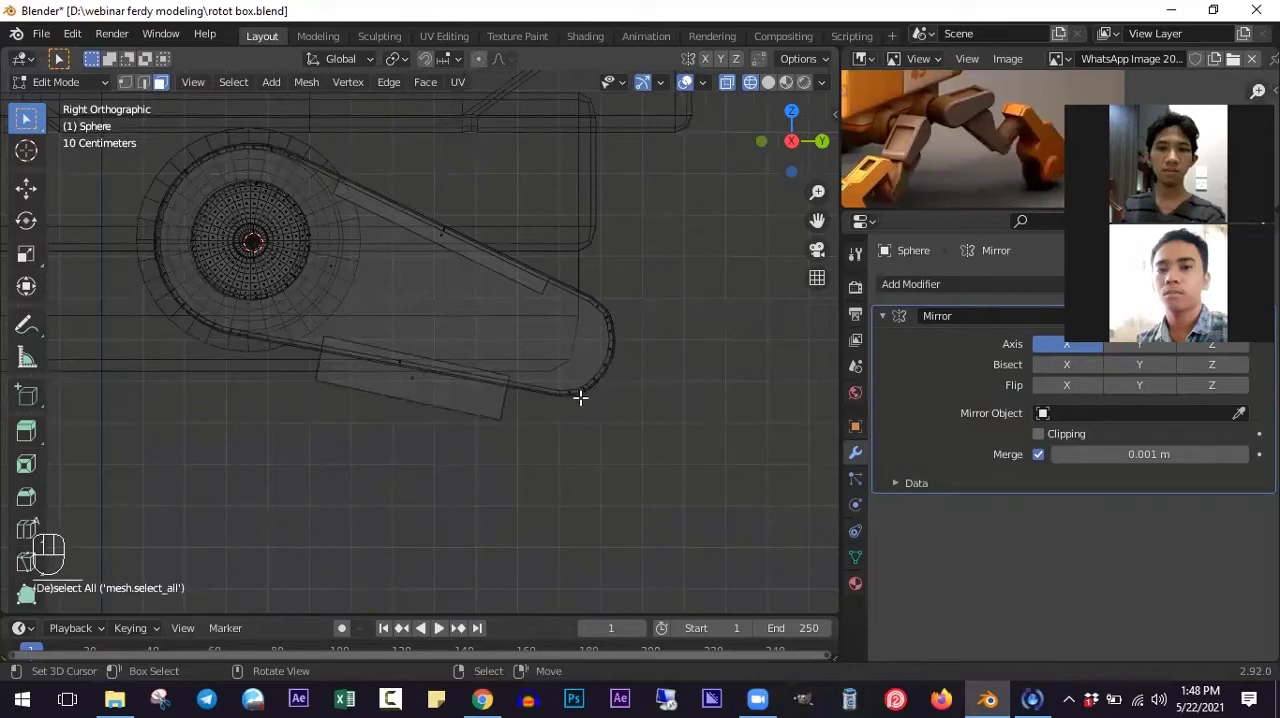
pyautogui.press('l')
pyautogui.press('l')
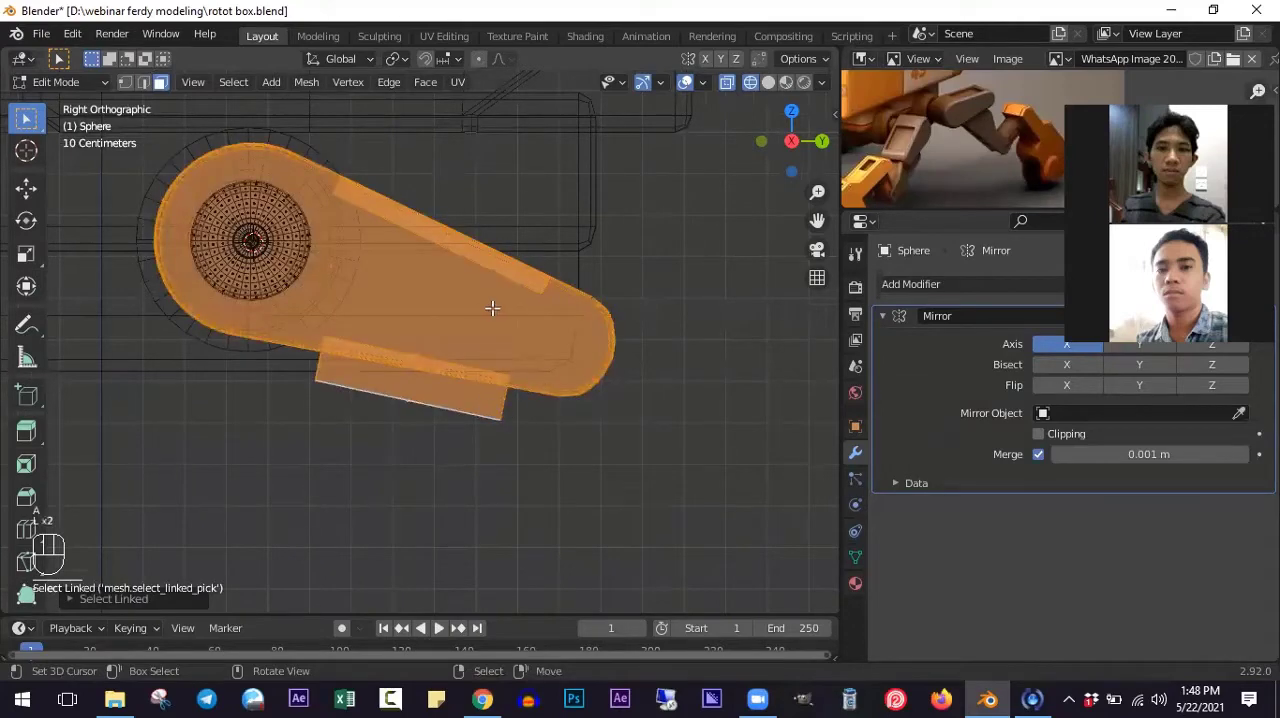
pyautogui.click(396, 60)
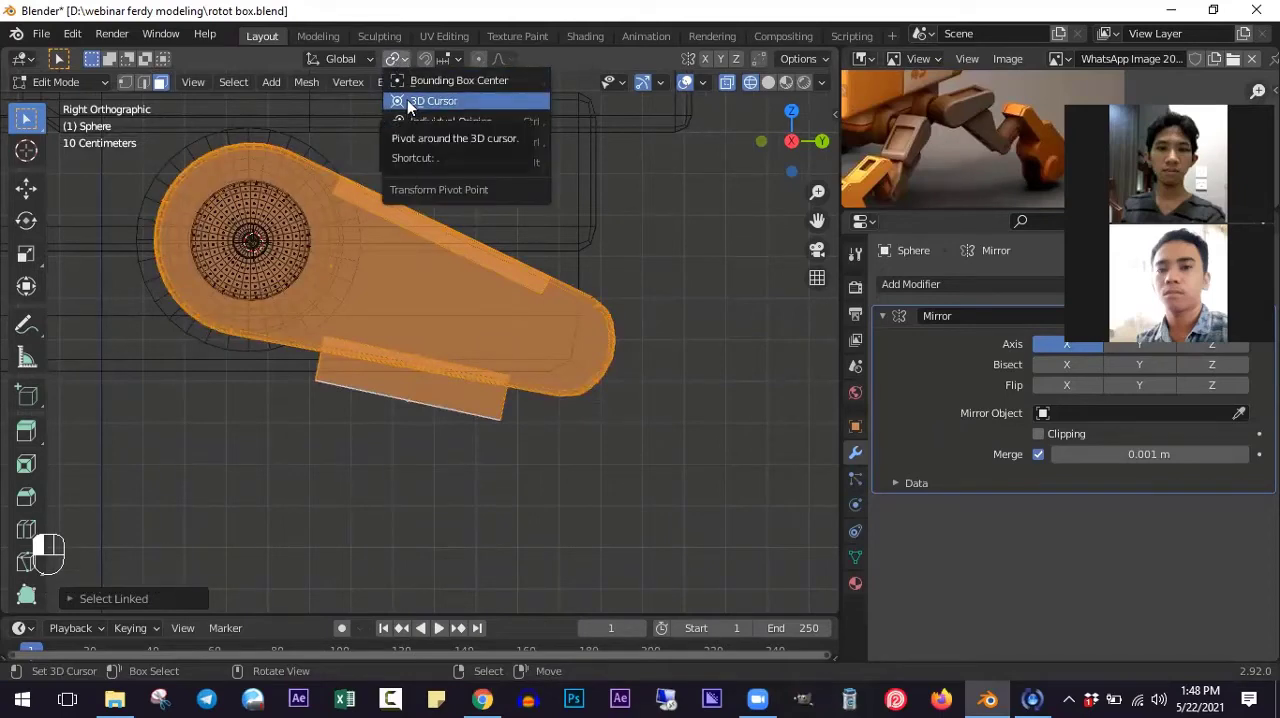
pyautogui.click(408, 103)
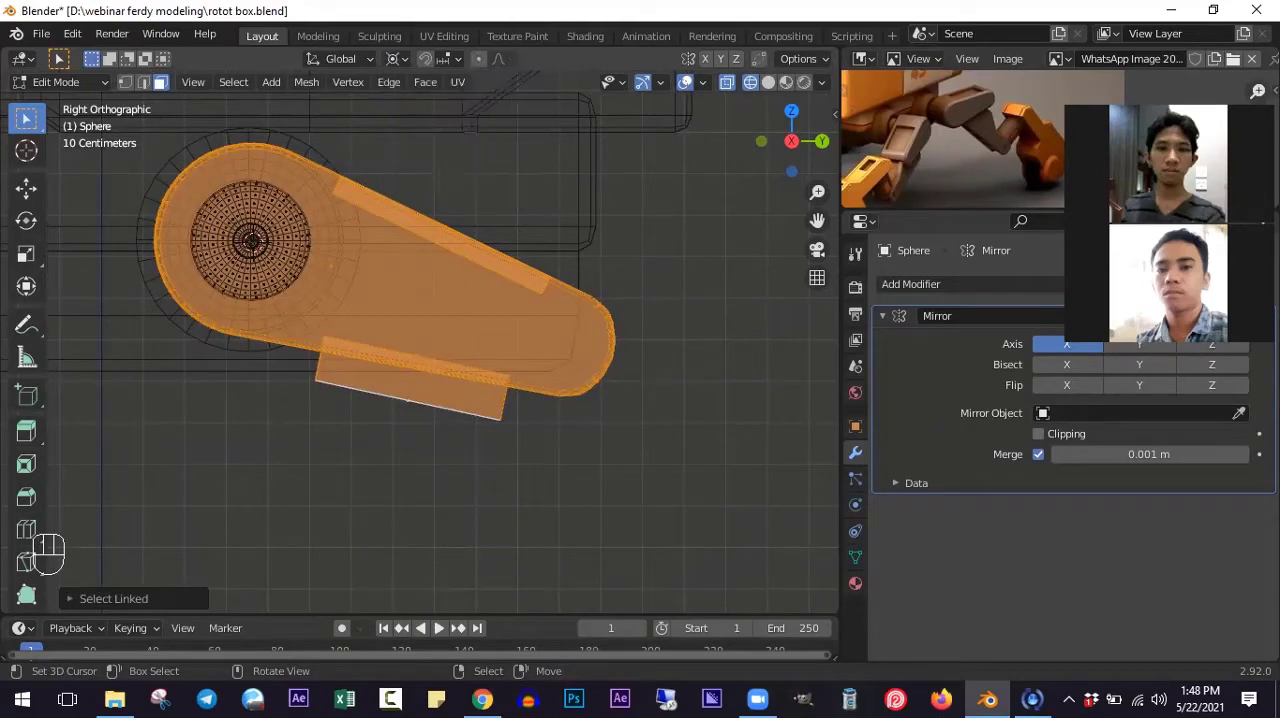
pyautogui.press('r')
pyautogui.click(588, 421)
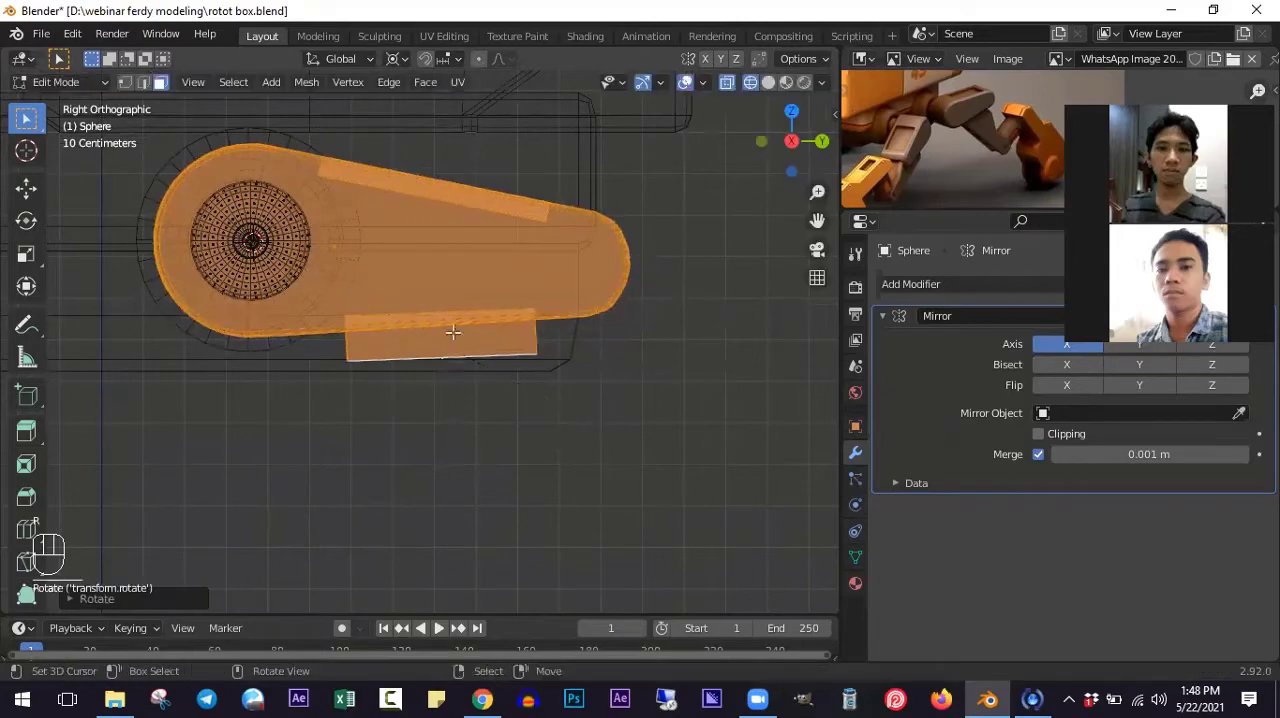
pyautogui.press('r')
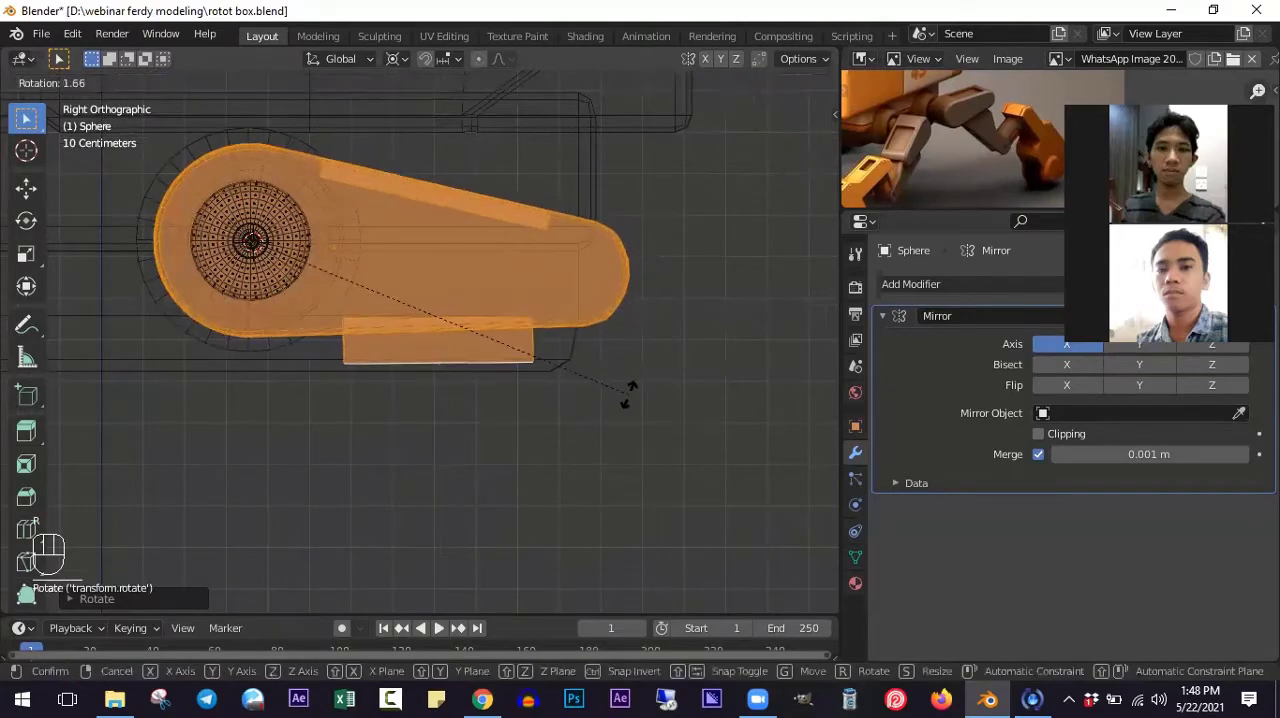
pyautogui.click(629, 391)
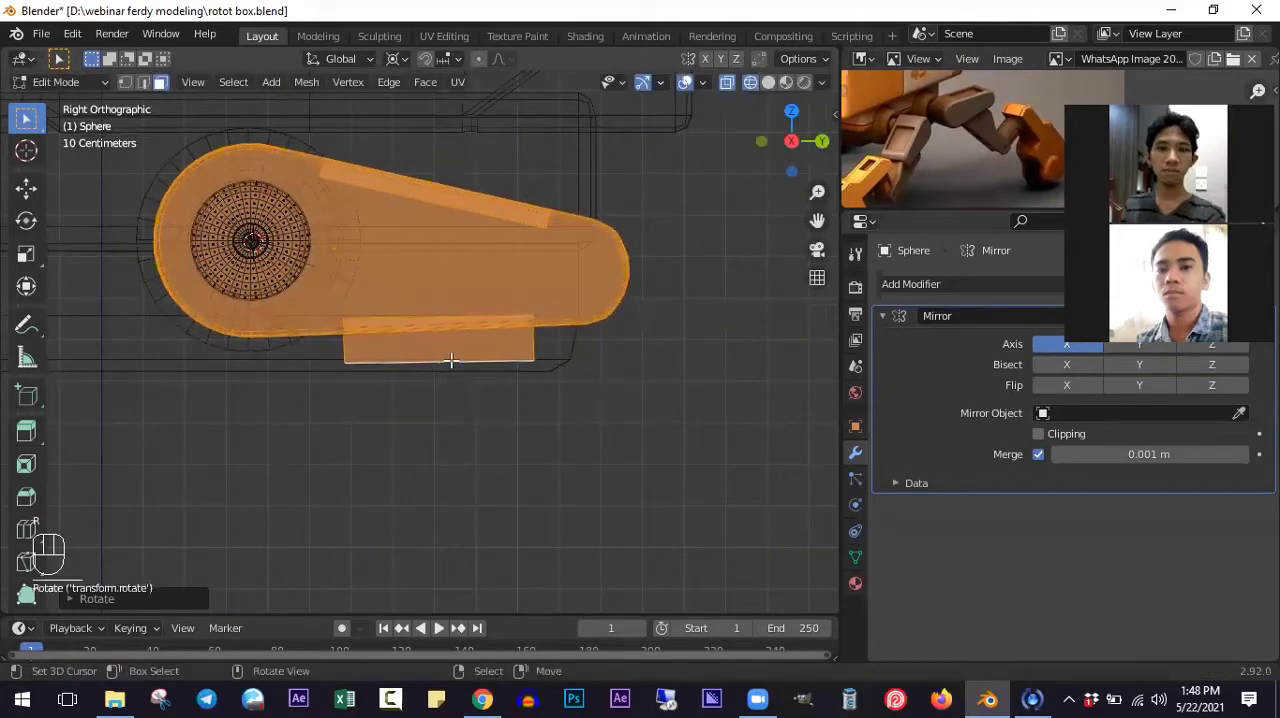
# - Select the underside block's bottom face and extrude it downward
pyautogui.click(447, 394)
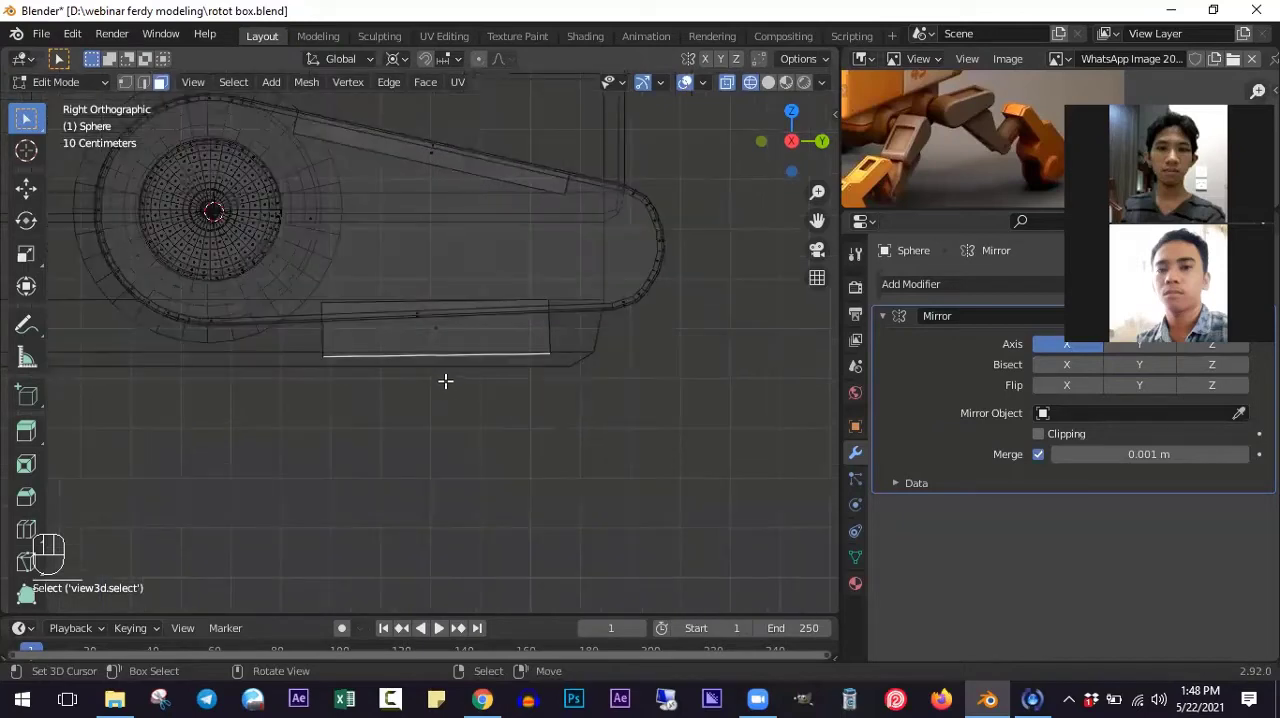
pyautogui.press('e')
pyautogui.click(446, 535)
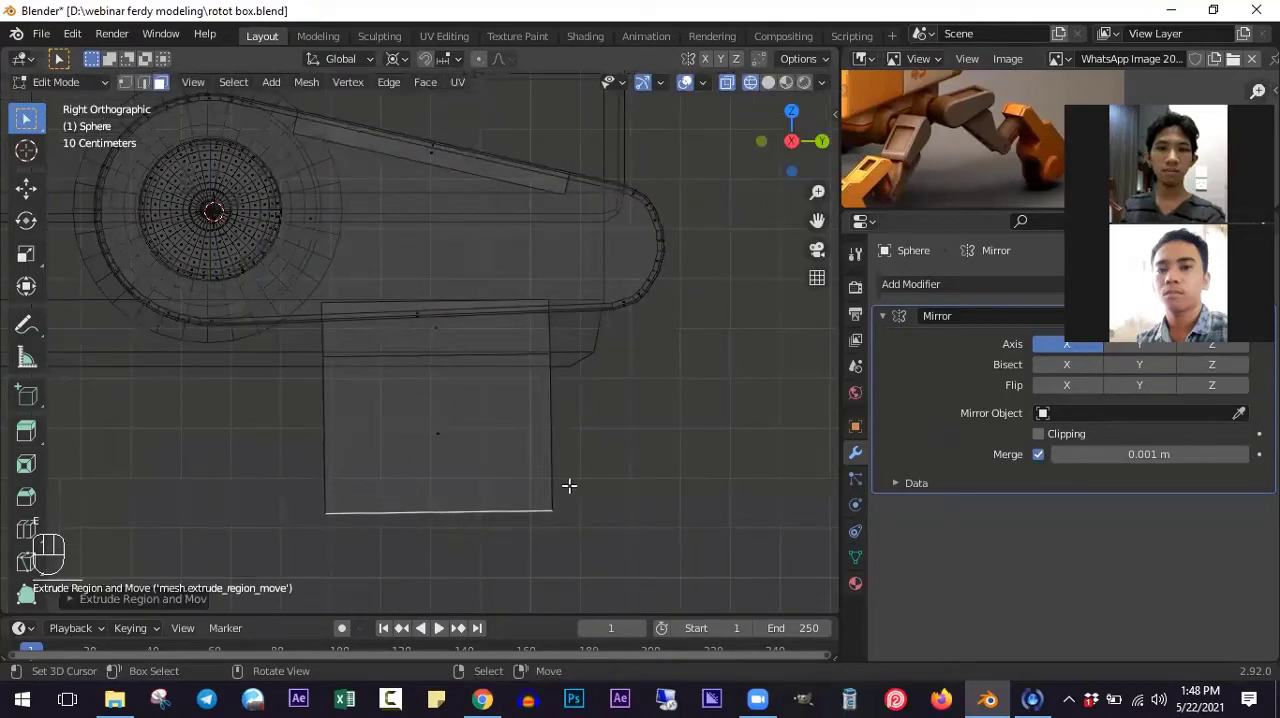
# - Edge-slide the block's lower front corner vertices inward by about 0.33, and select all vertices along its bottom
pyautogui.press('a')
pyautogui.press('b')
pyautogui.moveTo(500, 461); pyautogui.dragTo(582, 531)
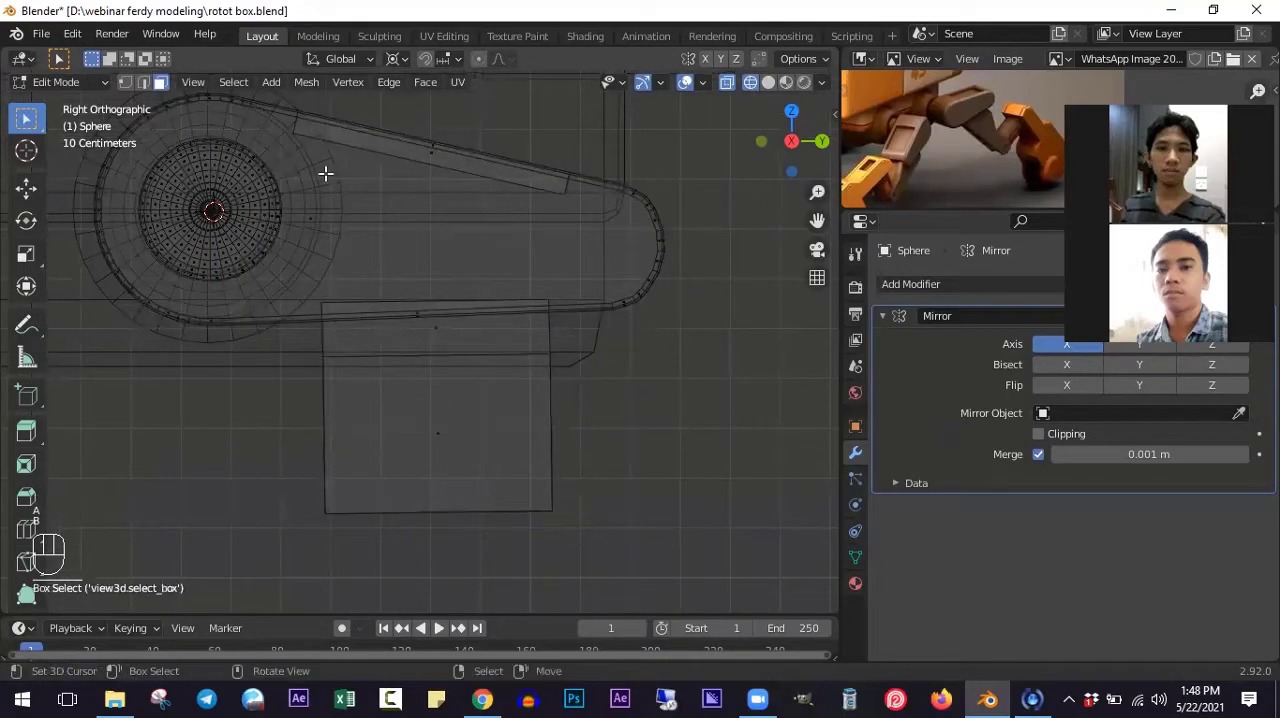
pyautogui.click(123, 82)
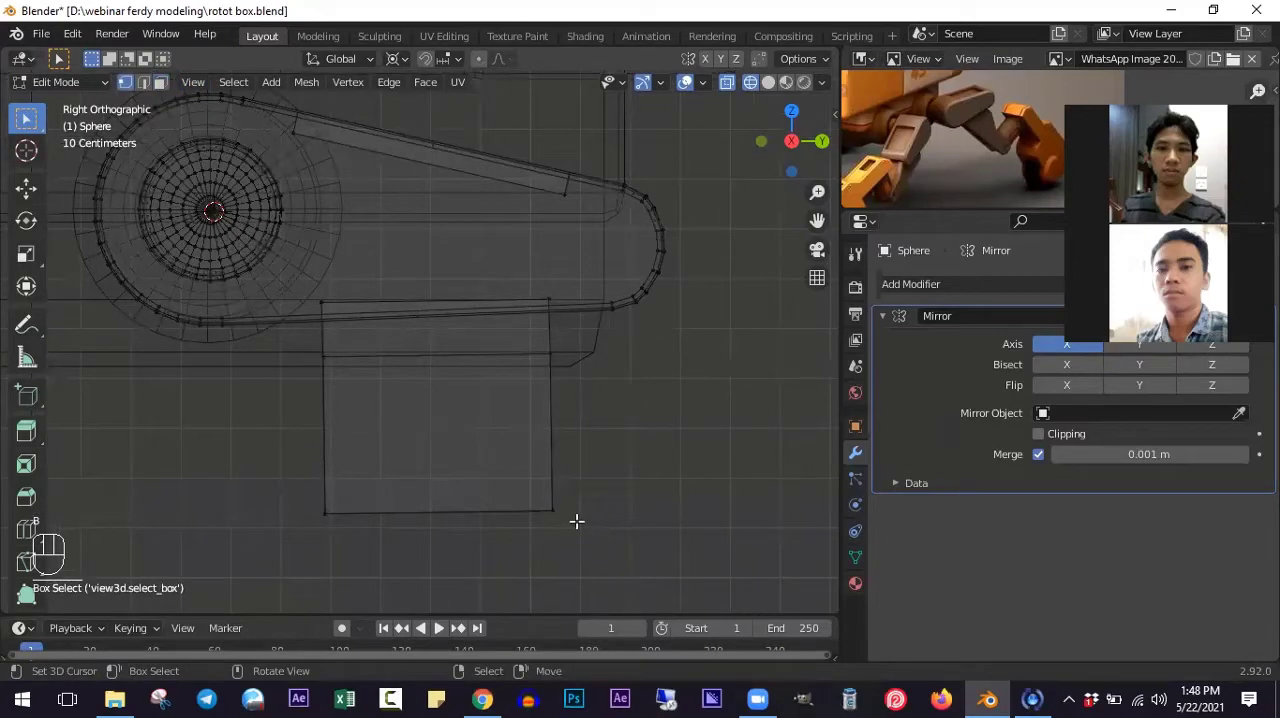
pyautogui.press('a')
pyautogui.press('a')
pyautogui.press('b')
pyautogui.moveTo(500, 473); pyautogui.dragTo(610, 538)
pyautogui.press('g')
pyautogui.press('g')
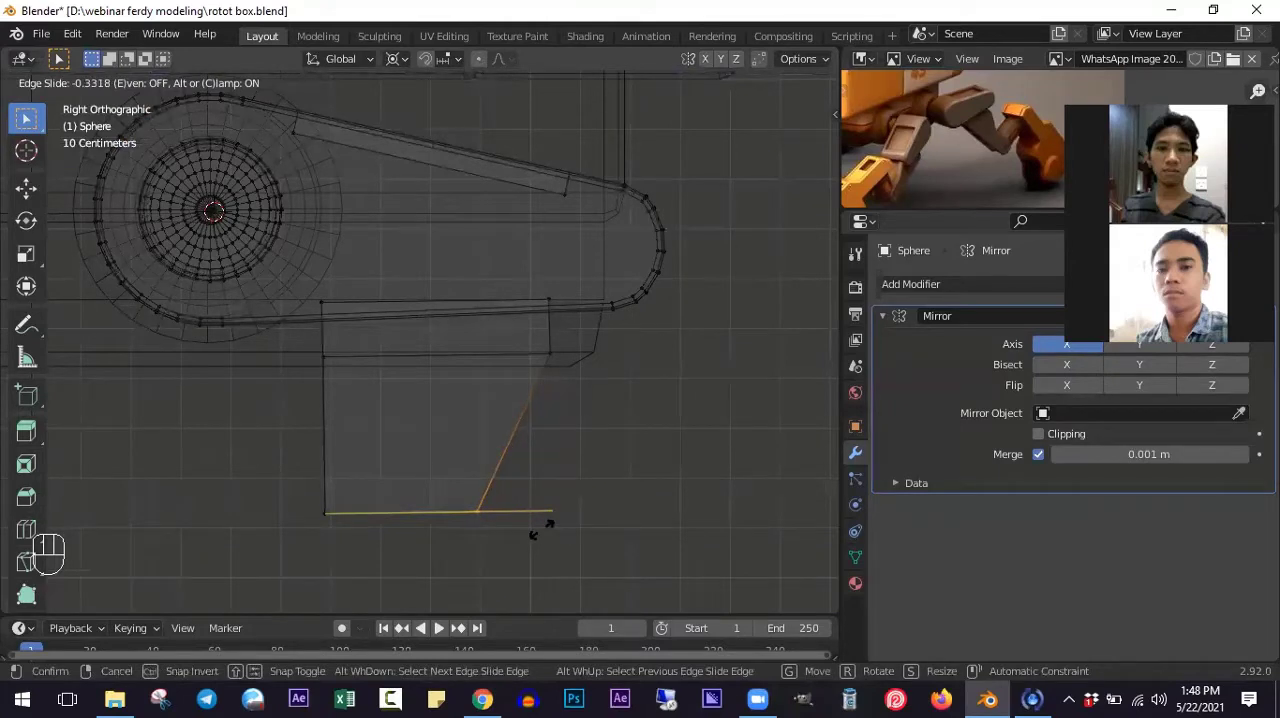
pyautogui.click(540, 528)
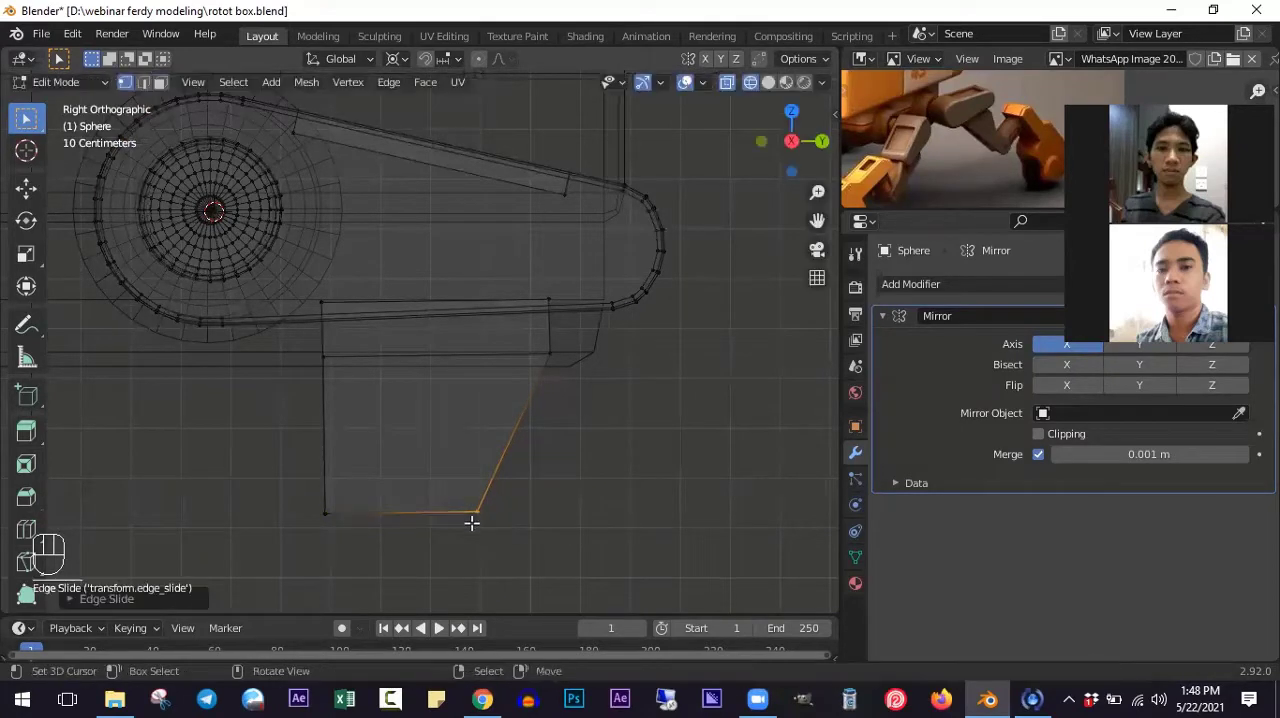
pyautogui.press('b')
pyautogui.moveTo(277, 480); pyautogui.dragTo(516, 519)
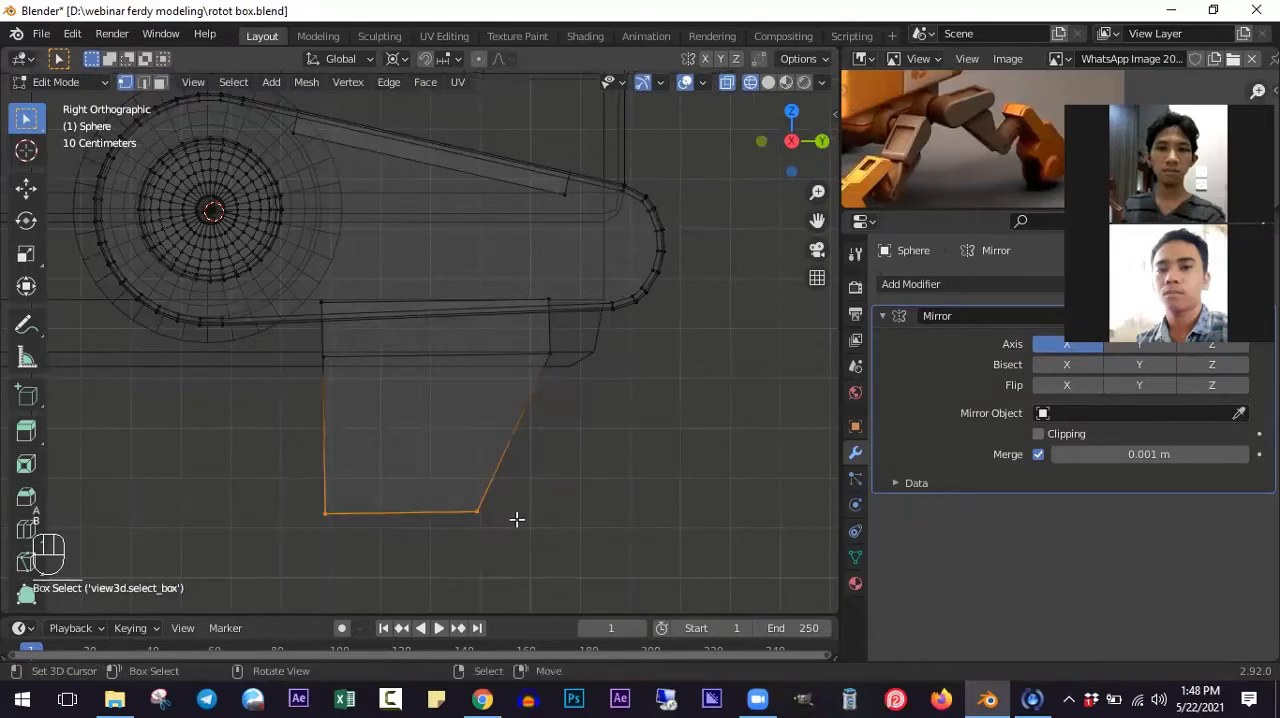
pyautogui.write('sz-1')
pyautogui.press('Return')
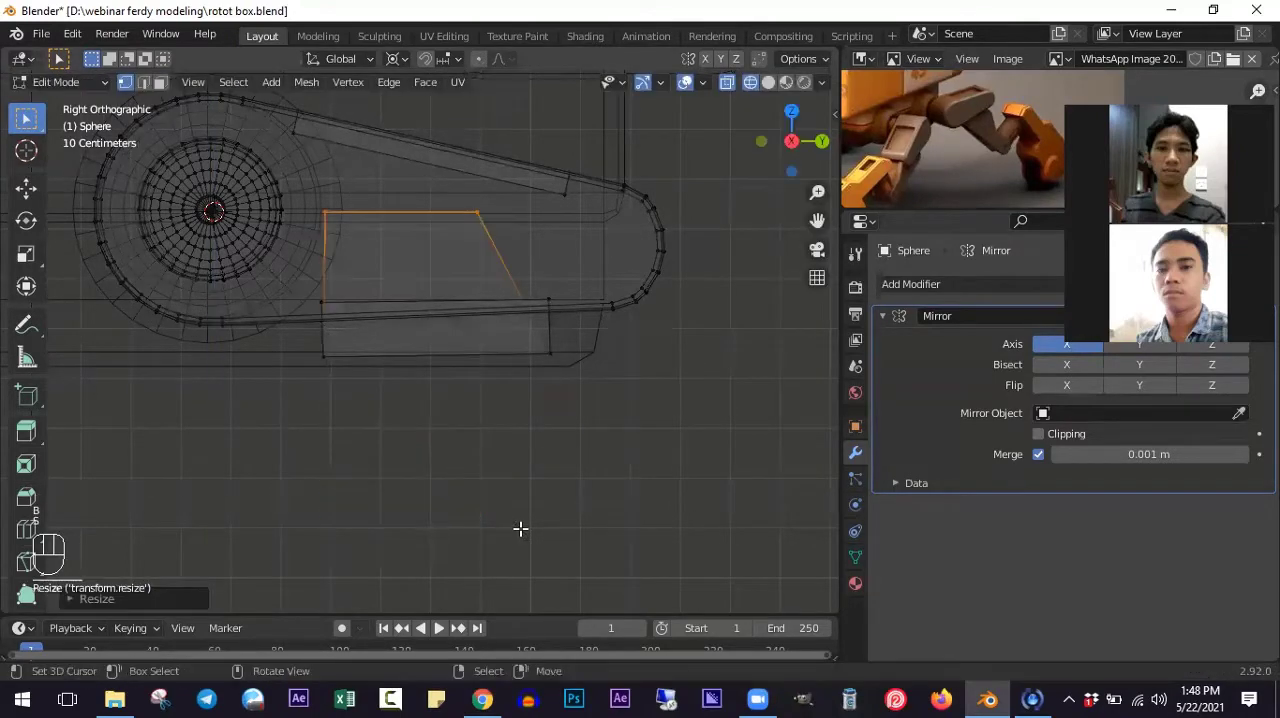
pyautogui.hotkey('ctrl', 'z')
# - Set the pivot to Median Point and flatten the block's bottom vertices along Z
pyautogui.click(394, 59)
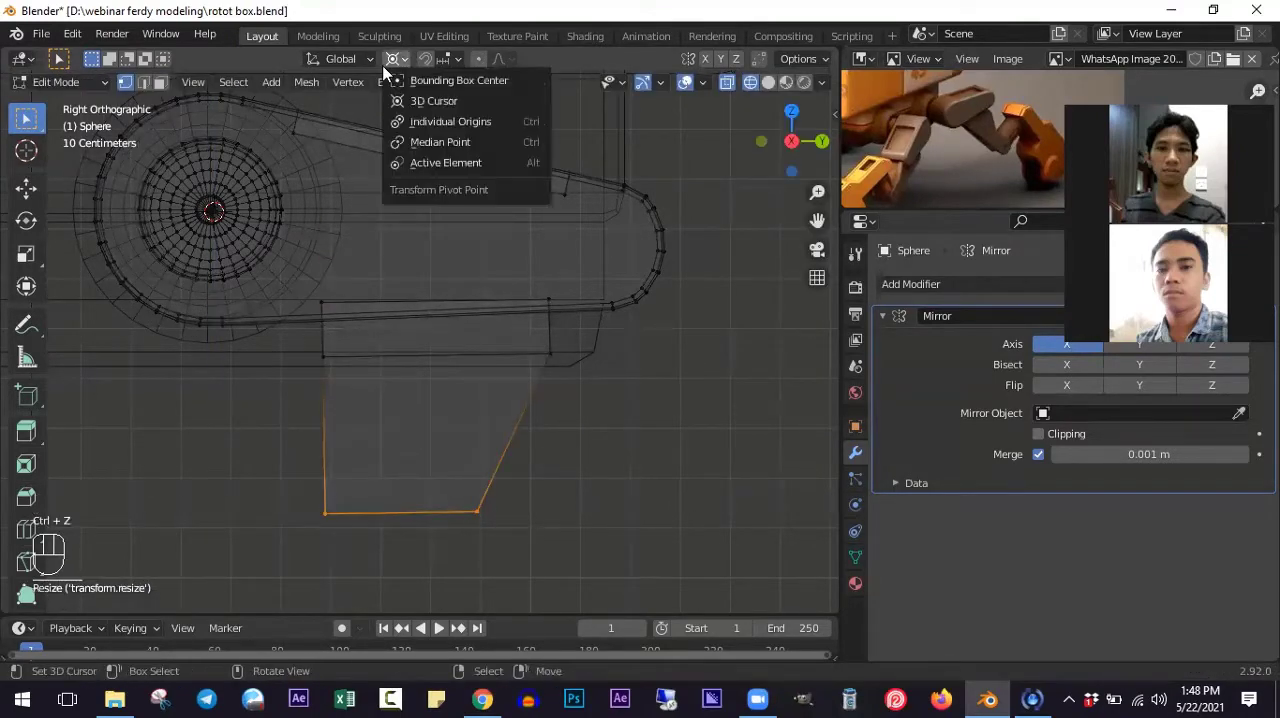
pyautogui.click(426, 141)
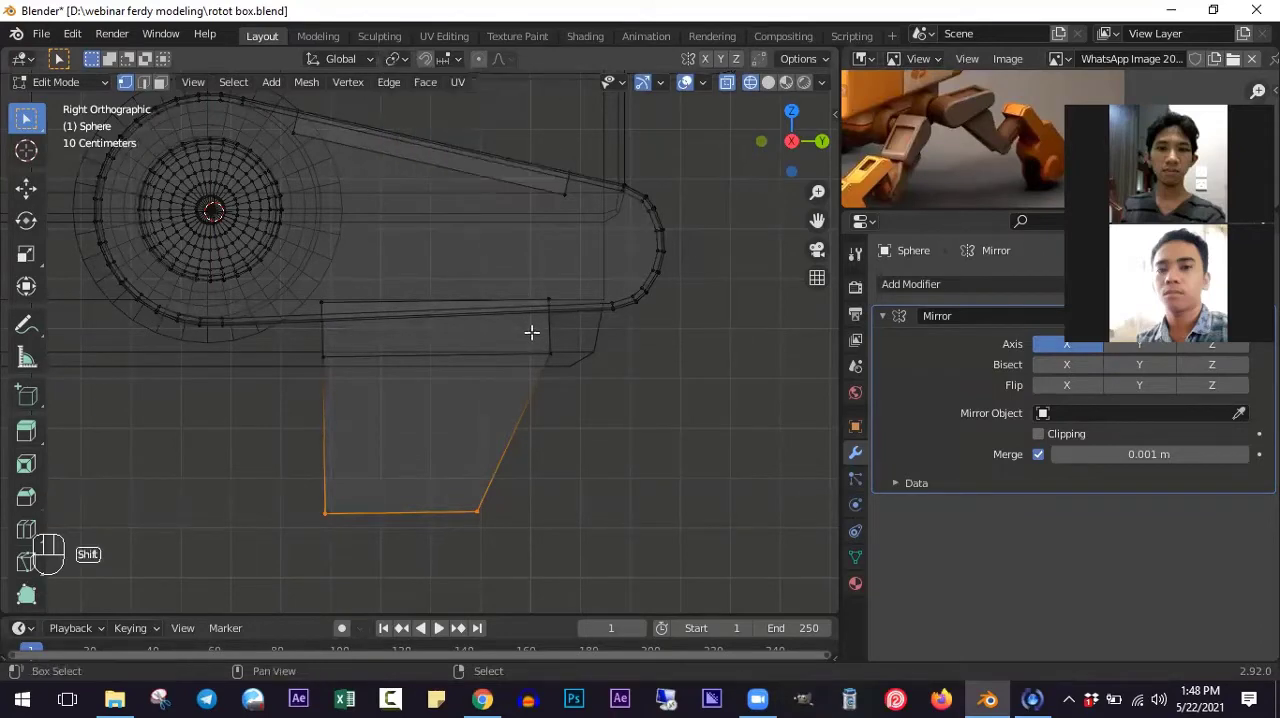
pyautogui.keyDown('shift'); pyautogui.scroll(-3, 531, 331); pyautogui.keyUp('shift')
pyautogui.press('s')
pyautogui.press('z')
pyautogui.click(585, 462)
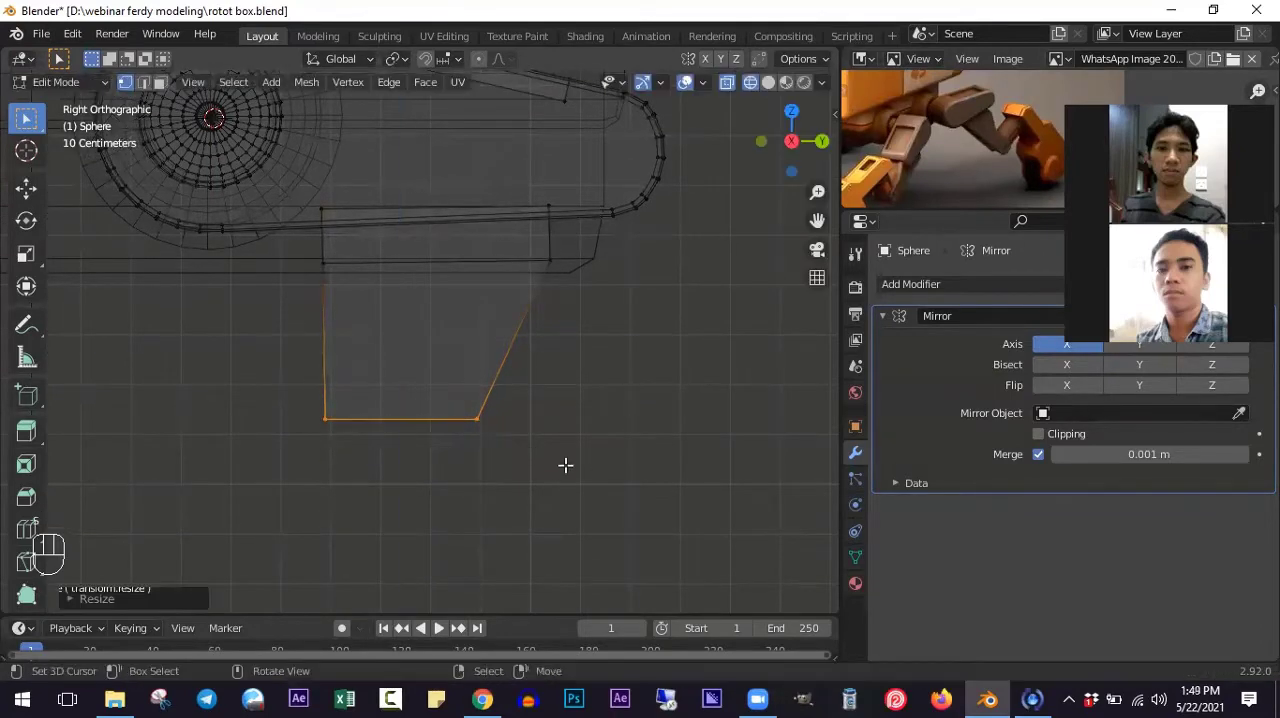
# - Raise the block's bottom vertices along Z and extrude them downward about 0.24 m
pyautogui.press('g')
pyautogui.press('z')
pyautogui.click(544, 450)
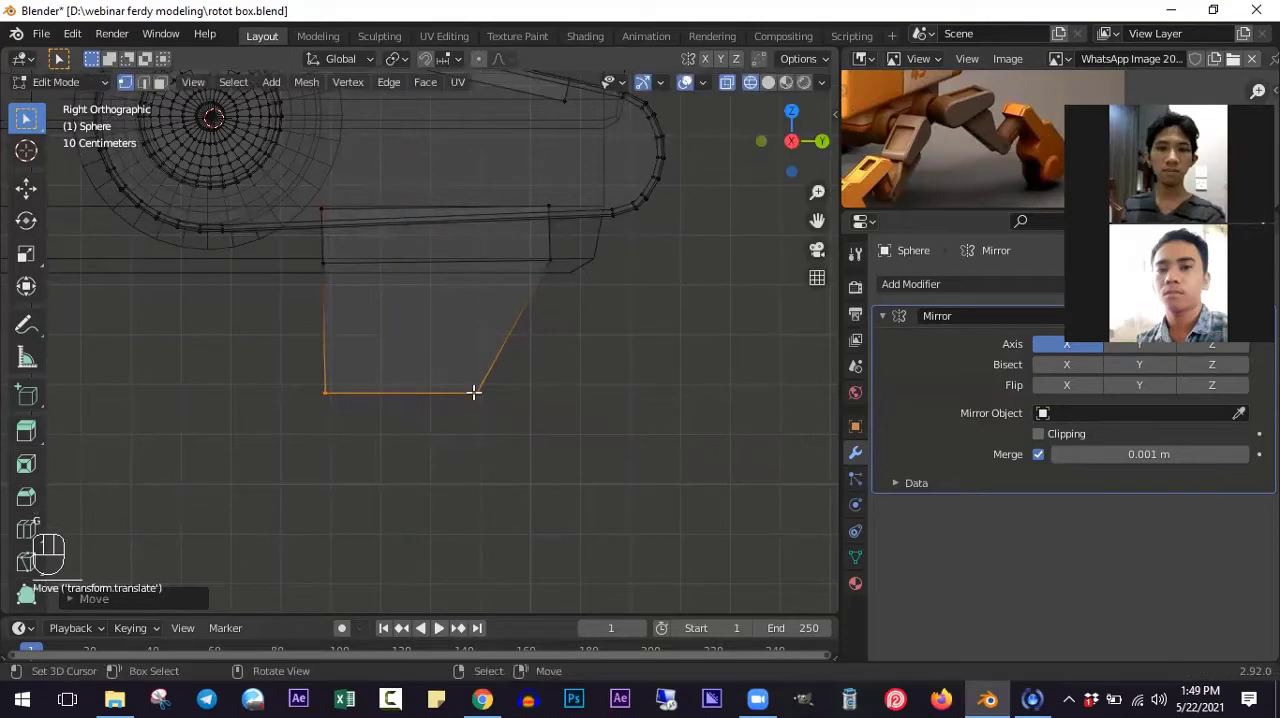
pyautogui.keyDown('shift'); pyautogui.scroll(-2, 474, 389); pyautogui.keyUp('shift')
pyautogui.press('e')
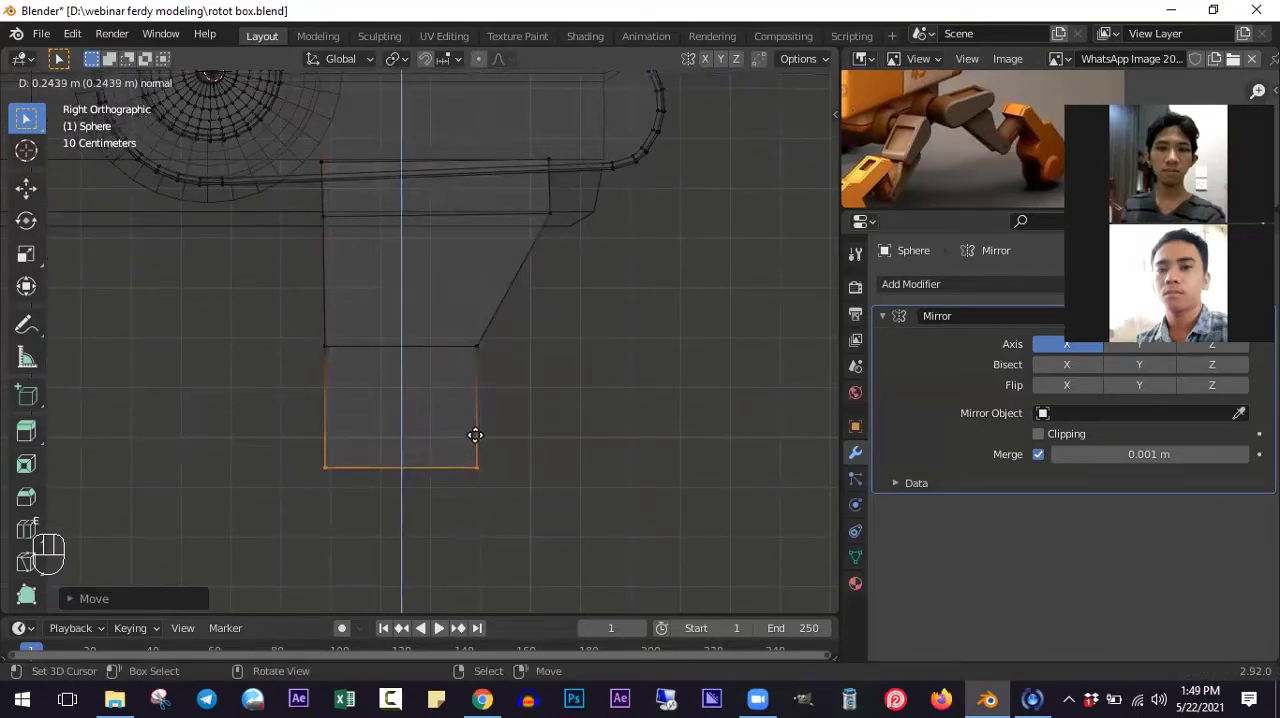
pyautogui.click(474, 432)
# - Examine the underside piece's shape in solid shading from several angles and from the right side
pyautogui.moveTo(291, 431); pyautogui.dragTo(437, 448, button='middle')
pyautogui.hotkey('alt', 'z')
pyautogui.keyDown('shift'); pyautogui.moveTo(557, 417); pyautogui.dragTo(555, 305, button='middle'); pyautogui.keyUp('shift')
pyautogui.moveTo(590, 425); pyautogui.dragTo(438, 432, button='middle')
pyautogui.scroll(-5, 498, 314)
pyautogui.keyDown('shift'); pyautogui.moveTo(490, 215); pyautogui.dragTo(502, 316, button='middle'); pyautogui.keyUp('shift')
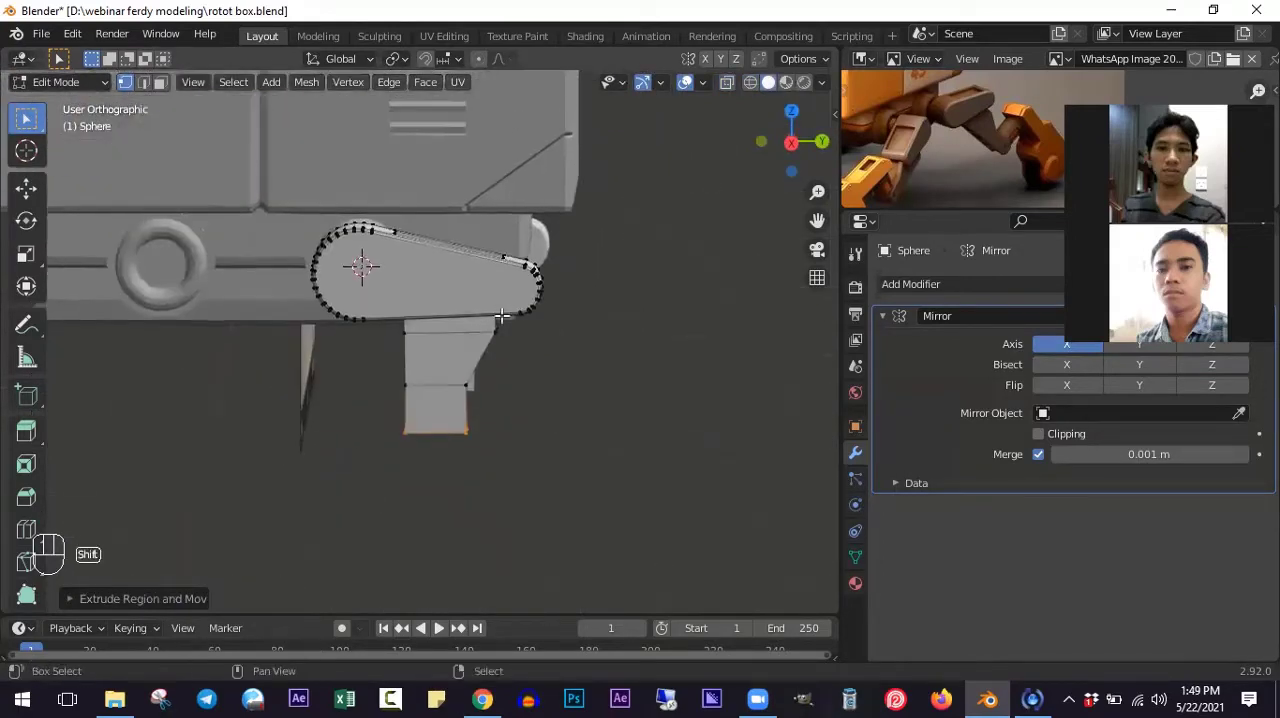
pyautogui.press('KP_3')
pyautogui.scroll(2, 409, 407)
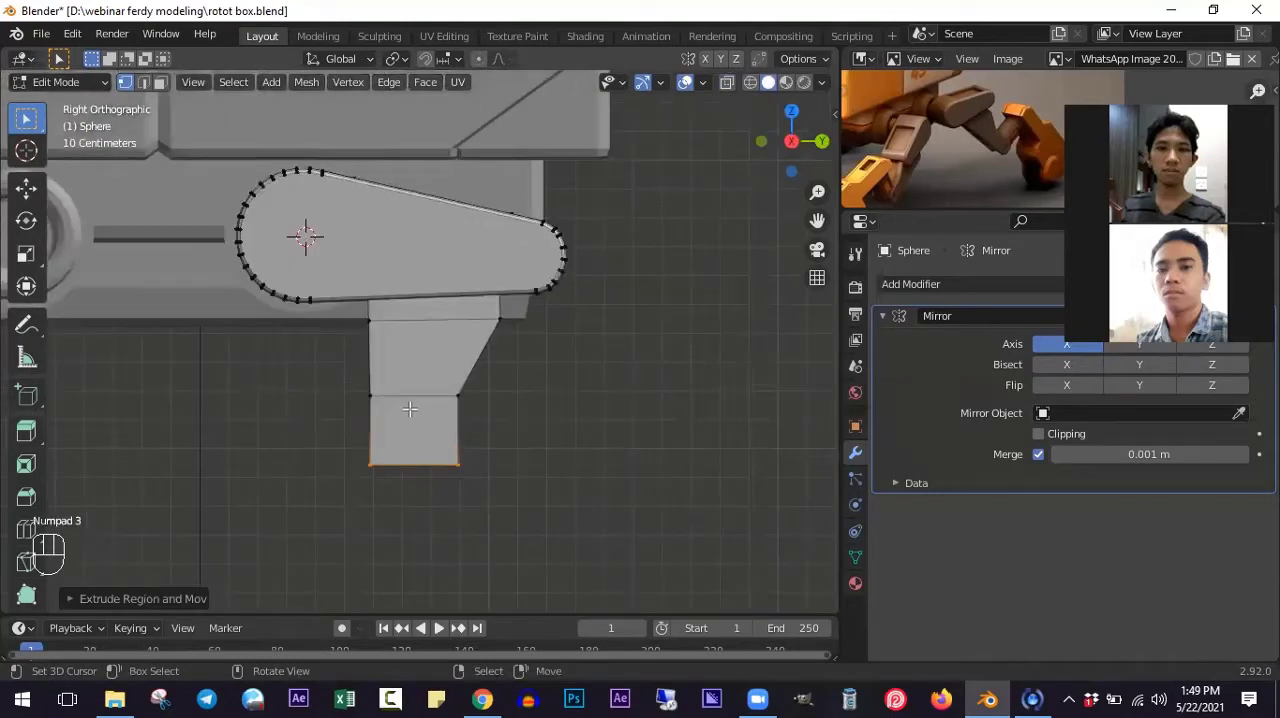
# - Bevel the two opposite bottom edges of the lower leg piece with 2 segments and a width of about 0.06 m
pyautogui.press('l')
pyautogui.scroll(1, 447, 465)
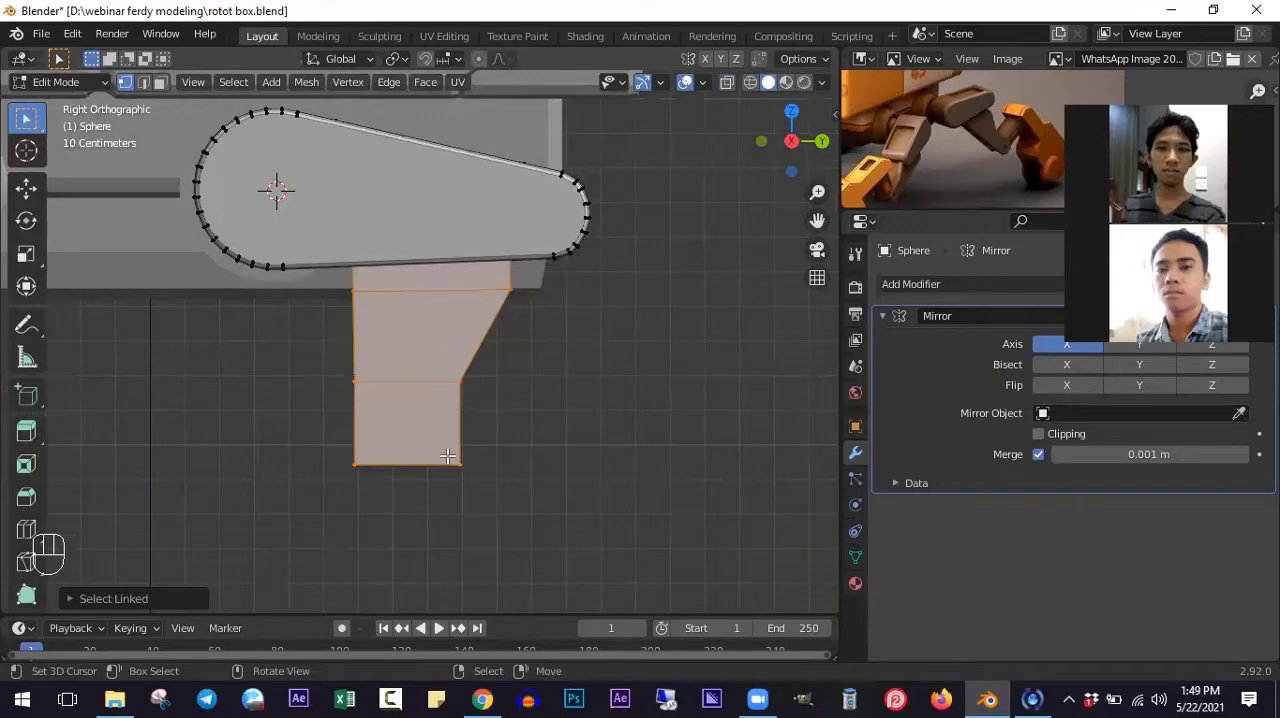
pyautogui.moveTo(447, 456); pyautogui.dragTo(339, 302, button='middle')
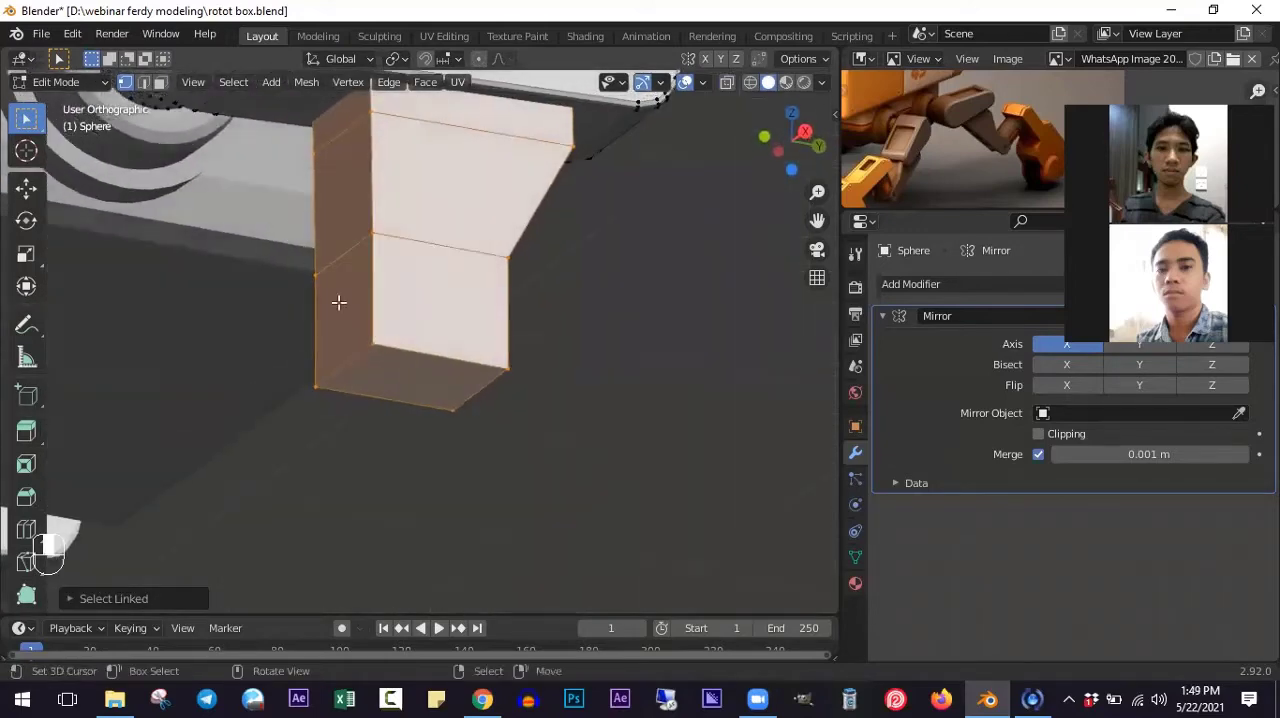
pyautogui.click(144, 82)
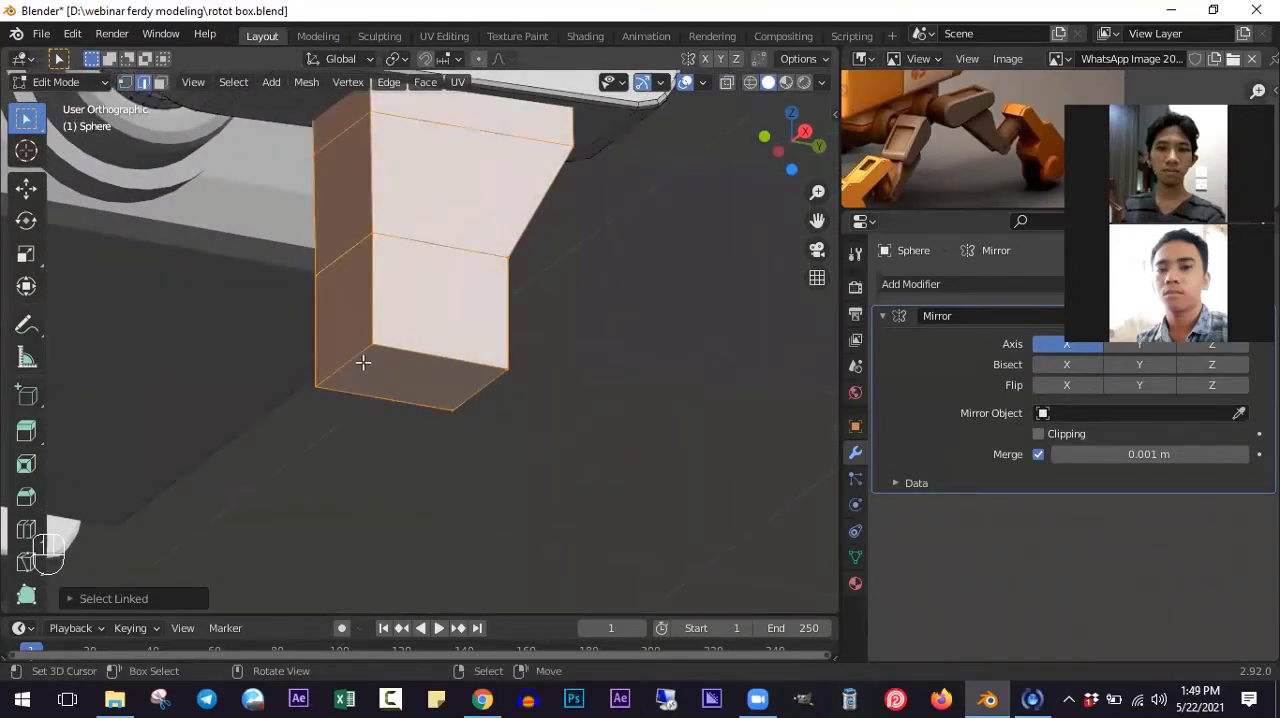
pyautogui.click(537, 377)
pyautogui.keyDown('ctrl'); pyautogui.keyDown('alt'); pyautogui.click(491, 386); pyautogui.keyUp('alt'); pyautogui.keyUp('ctrl')
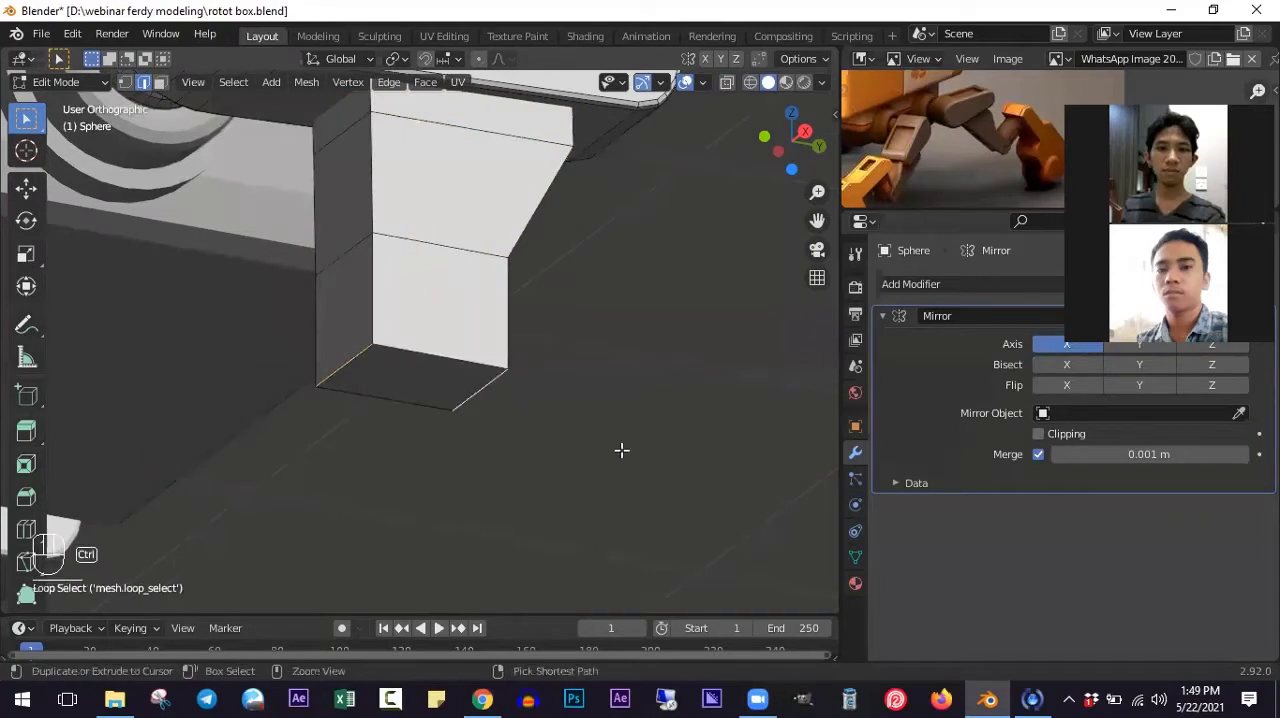
pyautogui.hotkey('ctrl', 'b')
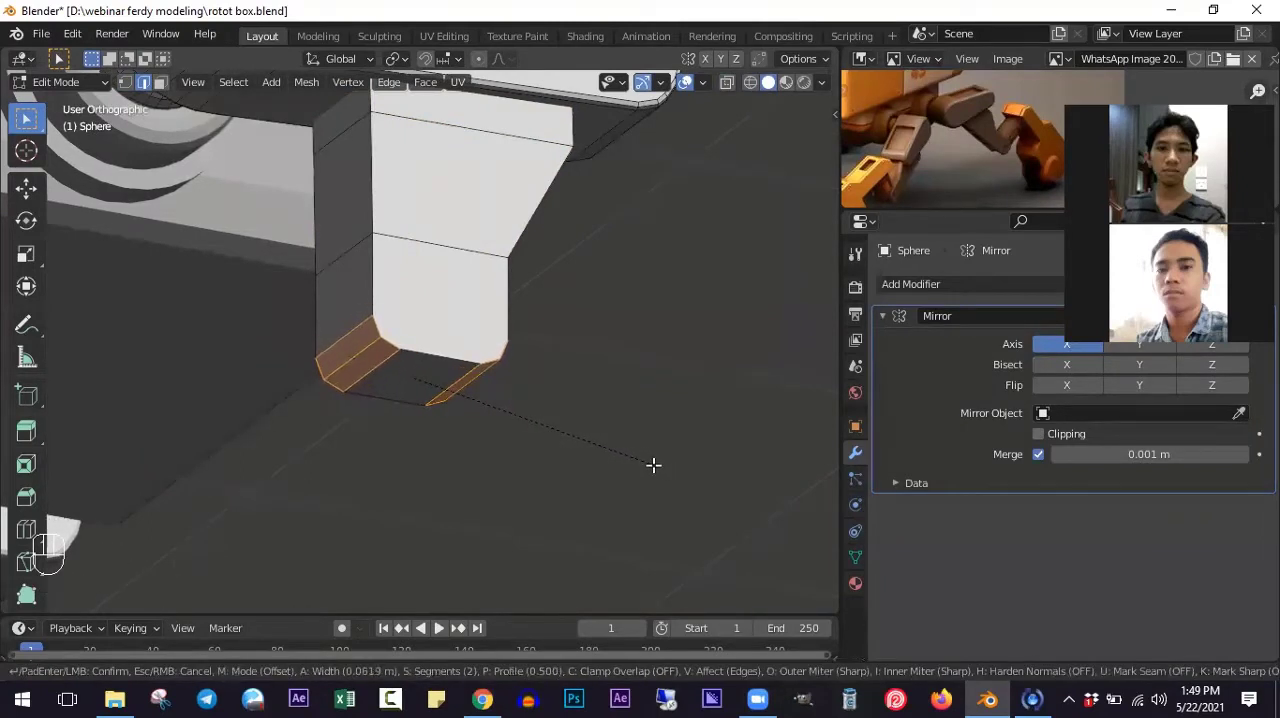
pyautogui.click(653, 465)
# - Select the edge loops outlining both sides of the lower leg piece, using wireframe shading to reach the hidden edges
pyautogui.scroll(-1, 454, 271)
pyautogui.moveTo(454, 271)
pyautogui.mouseDown(button='middle')
pyautogui.moveTo(471, 294)
pyautogui.moveTo(460, 291)
pyautogui.mouseUp(button='middle')
pyautogui.rightClick(430, 247)
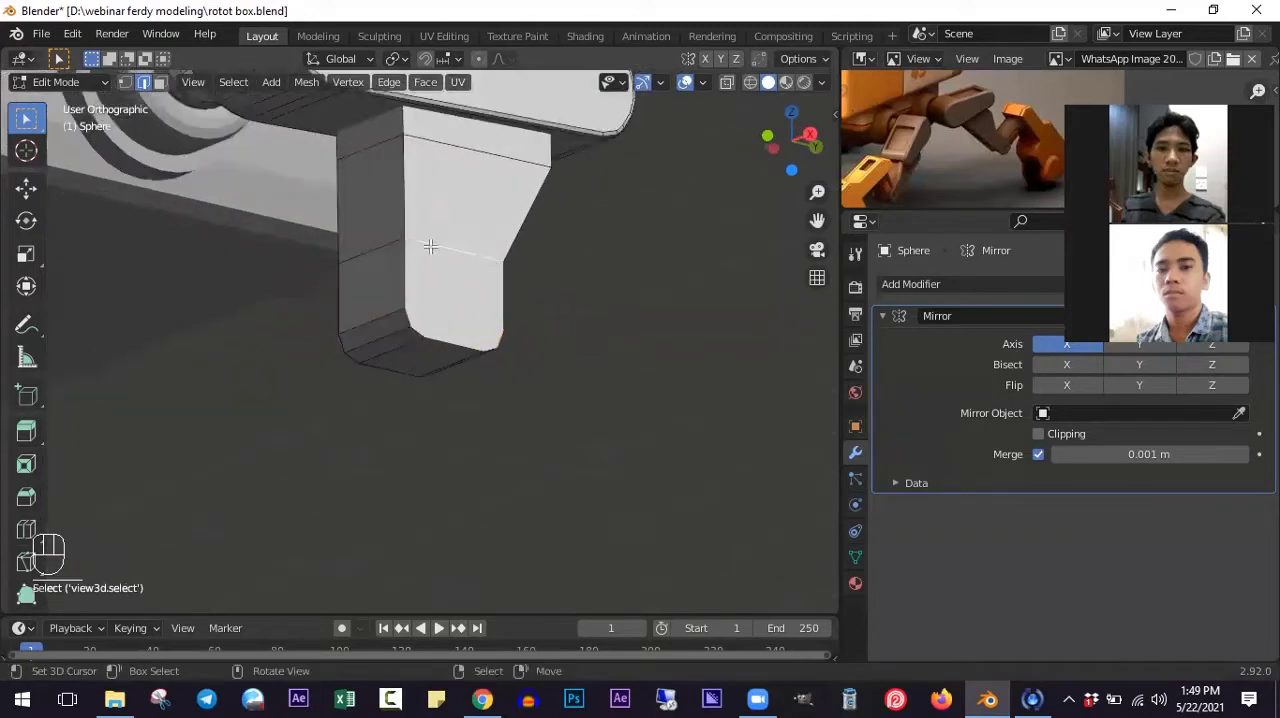
pyautogui.keyDown('alt'); pyautogui.keyDown('shift'); pyautogui.click(477, 333); pyautogui.keyUp('shift'); pyautogui.keyUp('alt')
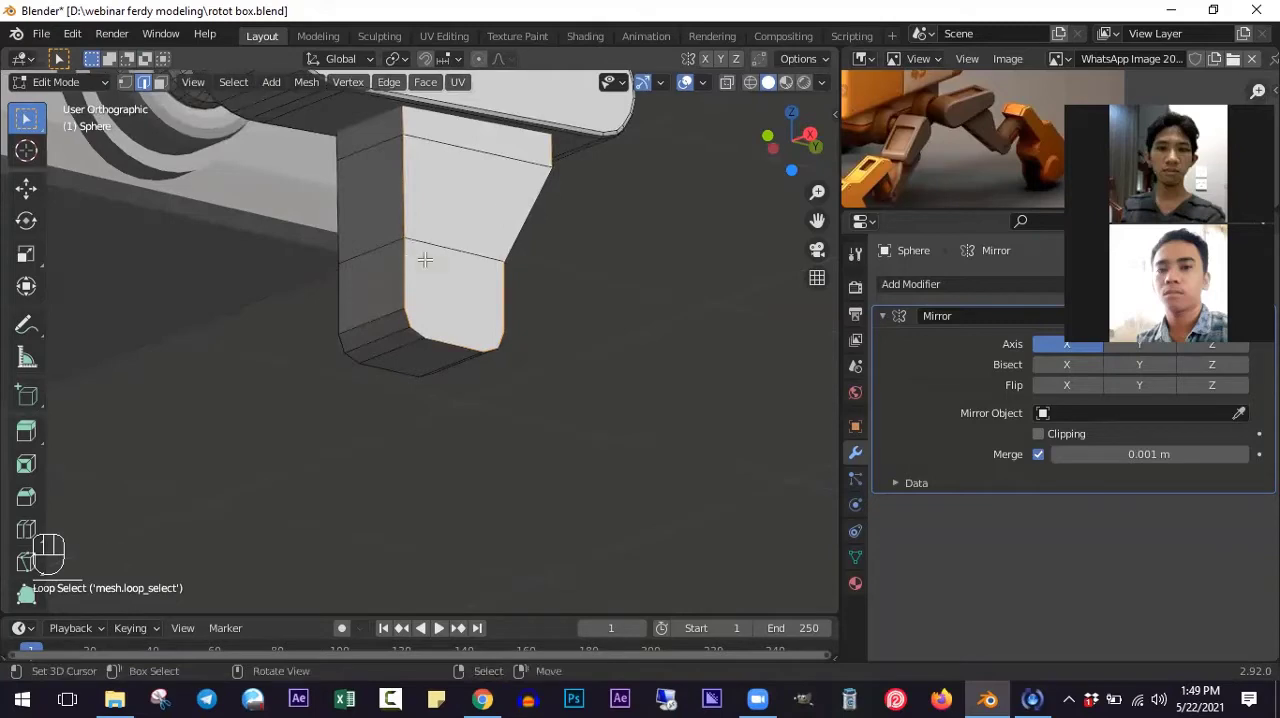
pyautogui.moveTo(426, 260); pyautogui.dragTo(429, 260, button='middle')
pyautogui.press('z')
pyautogui.keyDown('shift'); pyautogui.scroll(4, 437, 262); pyautogui.keyUp('shift')
pyautogui.scroll(2, 438, 262)
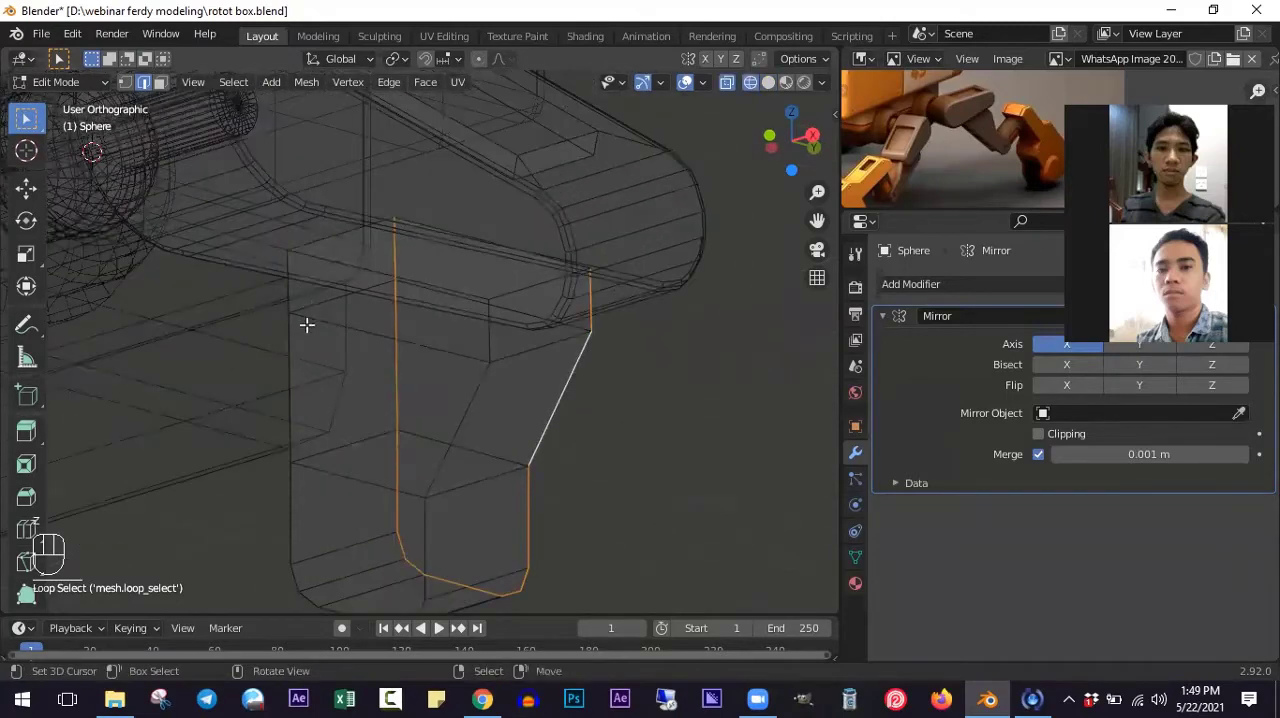
pyautogui.keyDown('shift'); pyautogui.click(288, 340); pyautogui.keyUp('shift')
pyautogui.keyDown('shift'); pyautogui.scroll(-3, 322, 426); pyautogui.keyUp('shift')
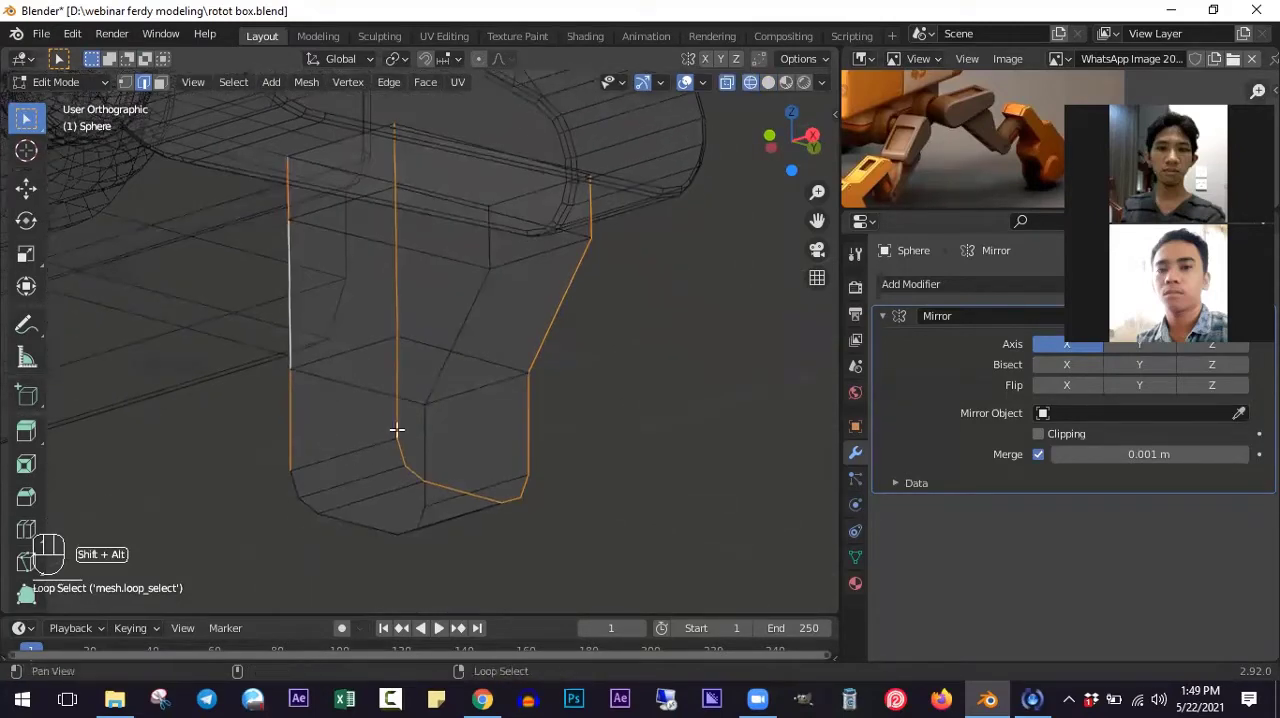
pyautogui.keyDown('alt'); pyautogui.keyDown('shift'); pyautogui.click(424, 426); pyautogui.keyUp('shift'); pyautogui.keyUp('alt')
pyautogui.keyDown('alt'); pyautogui.keyDown('shift'); pyautogui.click(442, 360); pyautogui.keyUp('shift'); pyautogui.keyUp('alt')
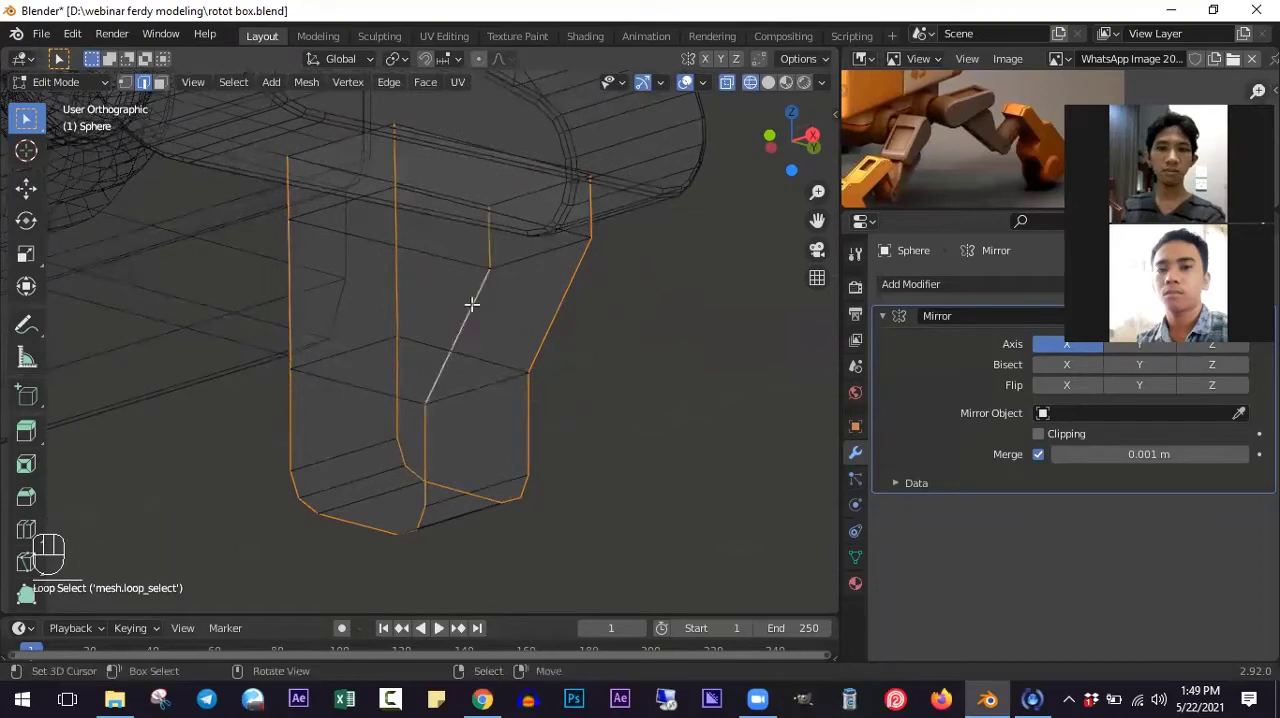
# - Complete the outline selection with the leg piece's top edges and bevel all of it narrowly
pyautogui.keyDown('shift'); pyautogui.scroll(2, 437, 269); pyautogui.keyUp('shift')
pyautogui.moveTo(495, 280); pyautogui.dragTo(320, 326, button='middle')
pyautogui.hotkey('ctrl', 'z')
pyautogui.scroll(3, 322, 320)
pyautogui.moveTo(456, 318); pyautogui.dragTo(769, 295, button='middle')
pyautogui.keyDown('shift'); pyautogui.click(751, 325); pyautogui.keyUp('shift')
pyautogui.keyDown('ctrl'); pyautogui.moveTo(680, 374); pyautogui.dragTo(737, 454, button='middle'); pyautogui.keyUp('ctrl')
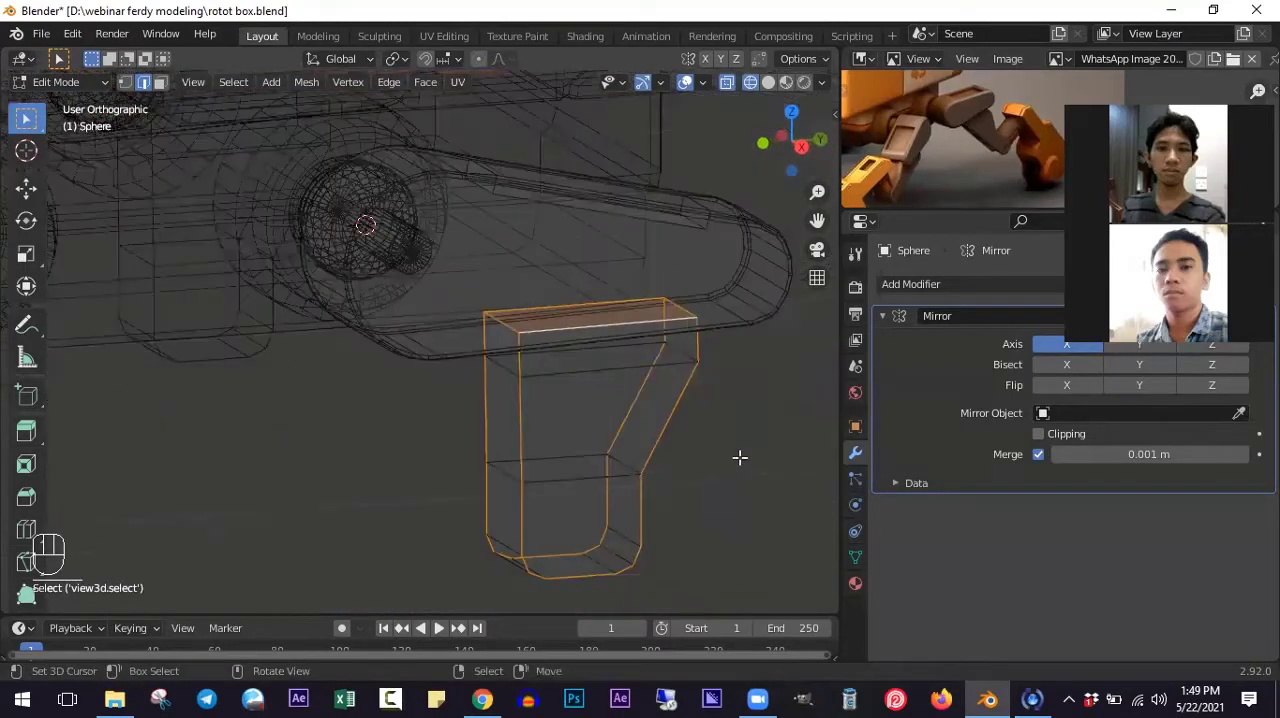
pyautogui.hotkey('ctrl', 'b')
pyautogui.click(749, 472)
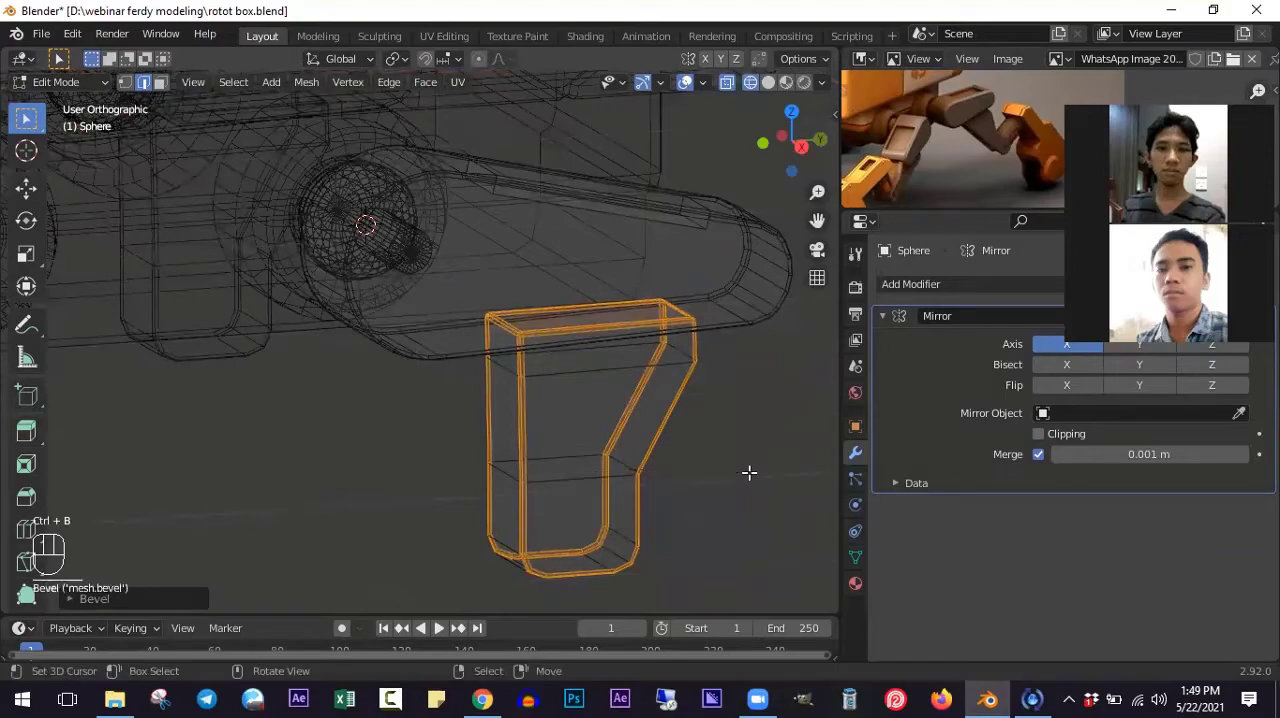
# - Return to solid shading and add two centred, evenly spaced loop cuts running lengthwise around the lower leg piece
pyautogui.hotkey('shift', 'z')
pyautogui.moveTo(627, 404)
pyautogui.mouseDown(button='middle')
pyautogui.moveTo(651, 337)
pyautogui.moveTo(576, 427)
pyautogui.moveTo(571, 397)
pyautogui.mouseUp(button='middle')
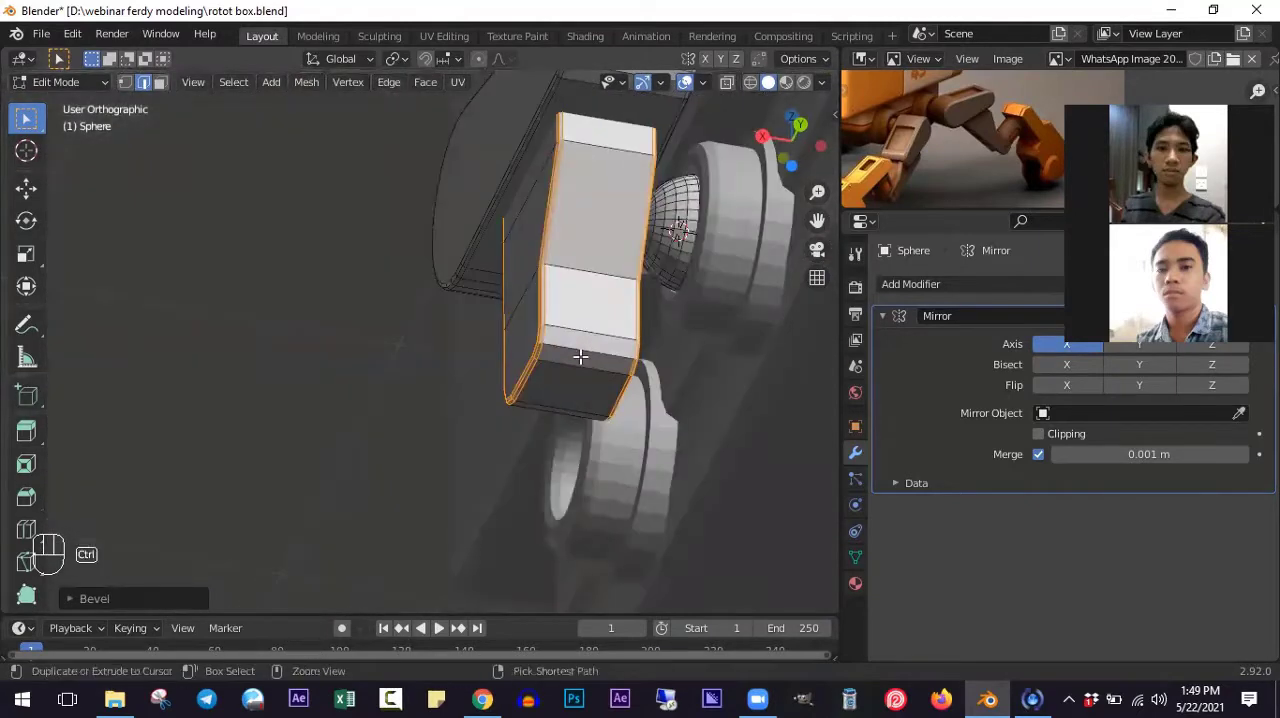
pyautogui.hotkey('ctrl', 'r')
pyautogui.scroll(1, 583, 355)
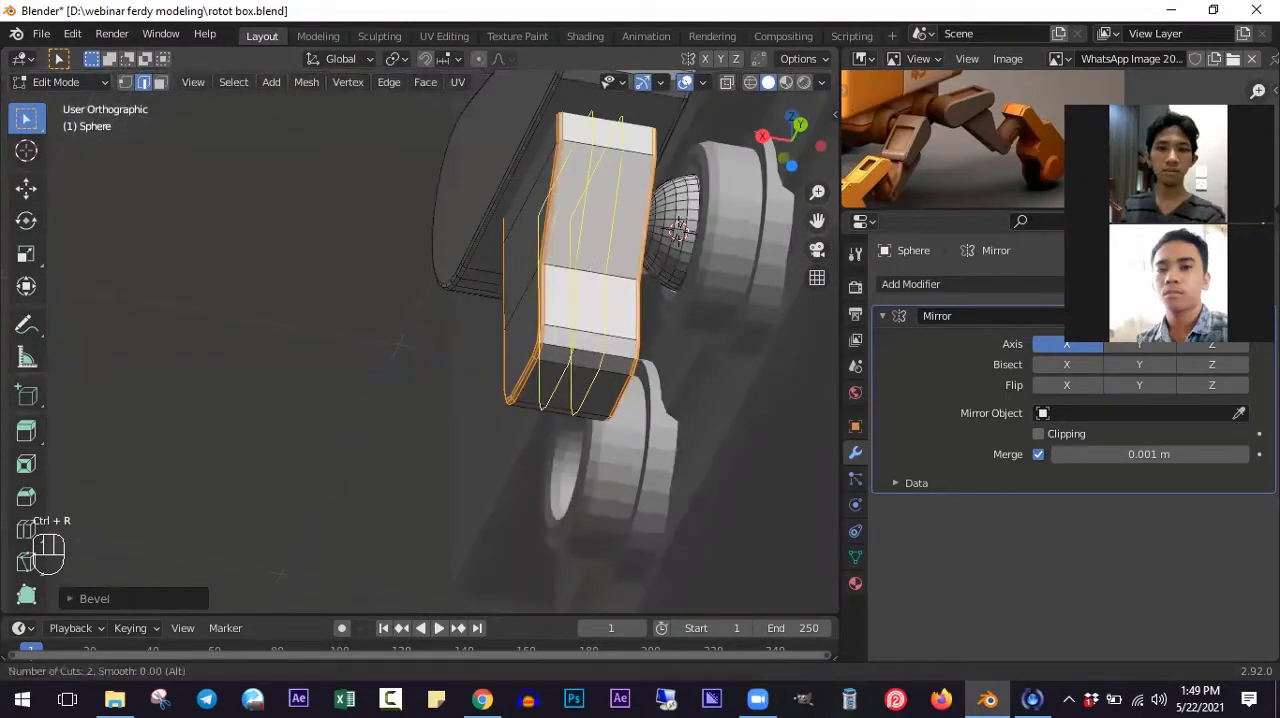
pyautogui.click(580, 354)
pyautogui.rightClick(572, 352)
# - Delete the middle strip of faces across the rounded bottom end of the lower leg piece
pyautogui.scroll(2, 557, 348)
pyautogui.moveTo(557, 348); pyautogui.dragTo(531, 321, button='middle')
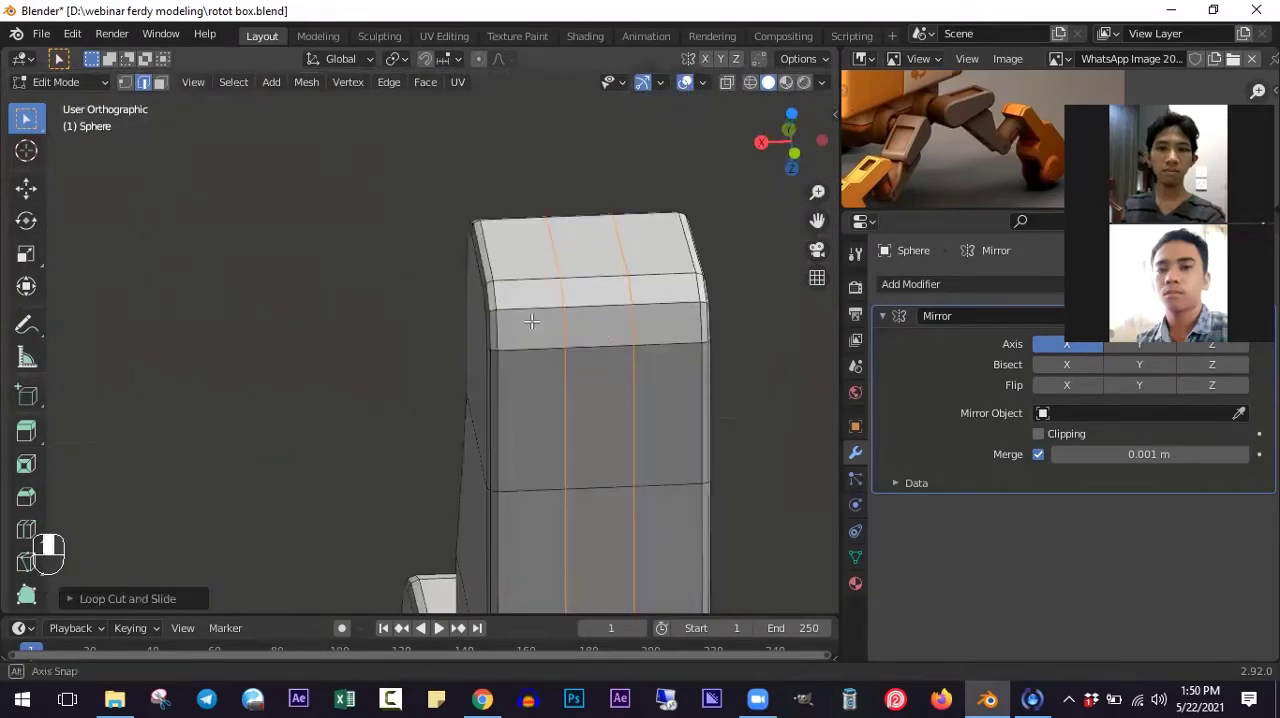
pyautogui.click(160, 84)
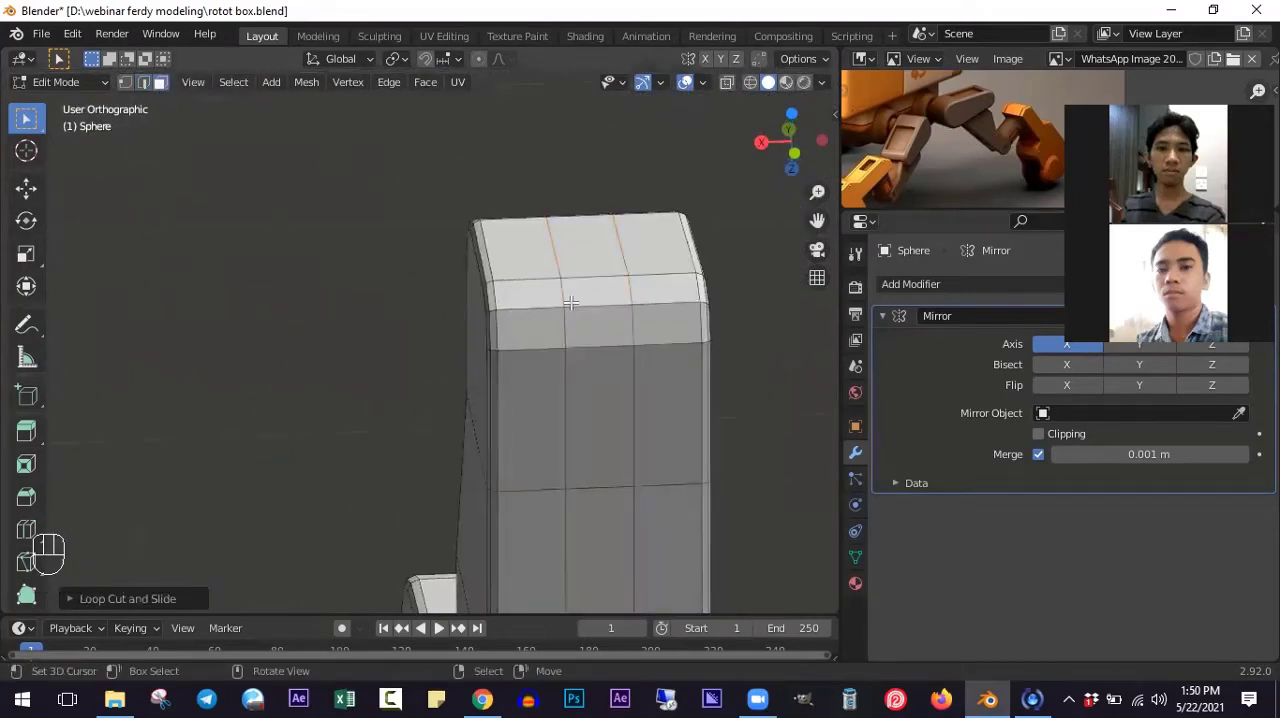
pyautogui.moveTo(571, 303); pyautogui.dragTo(549, 434, button='middle')
pyautogui.moveTo(577, 345); pyautogui.dragTo(537, 343, button='middle')
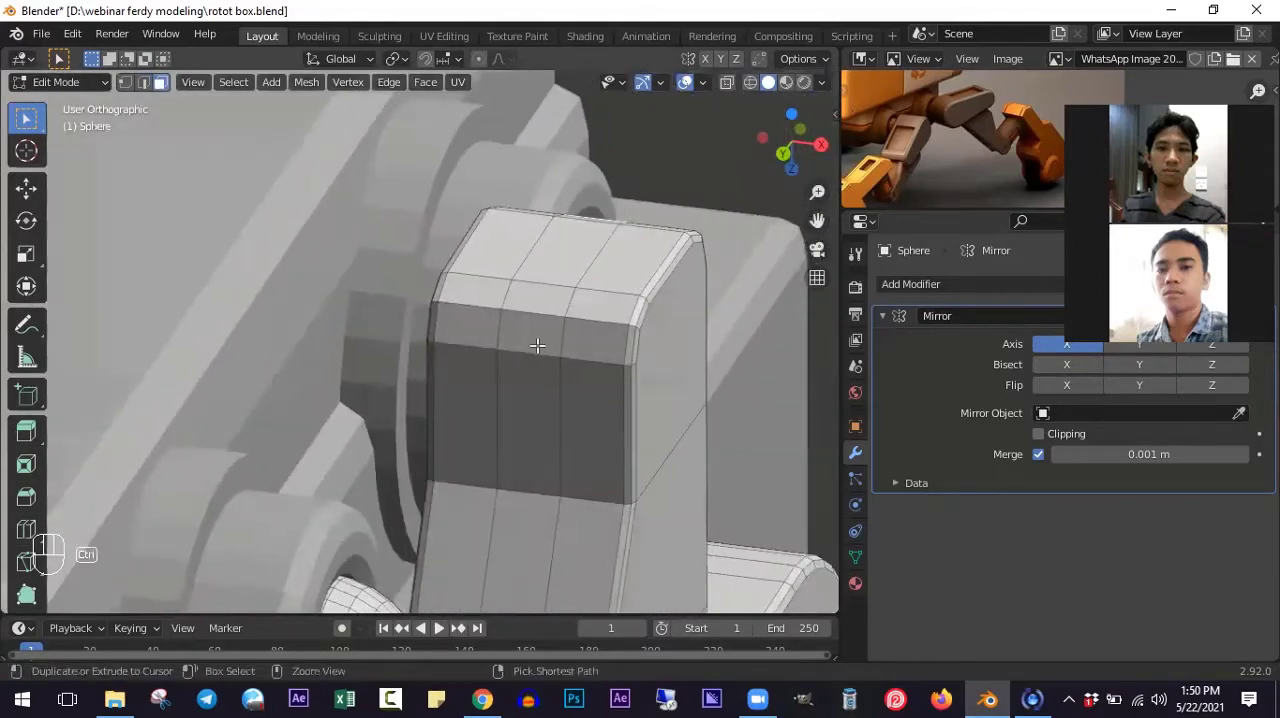
pyautogui.keyDown('ctrl'); pyautogui.click(537, 342); pyautogui.keyUp('ctrl')
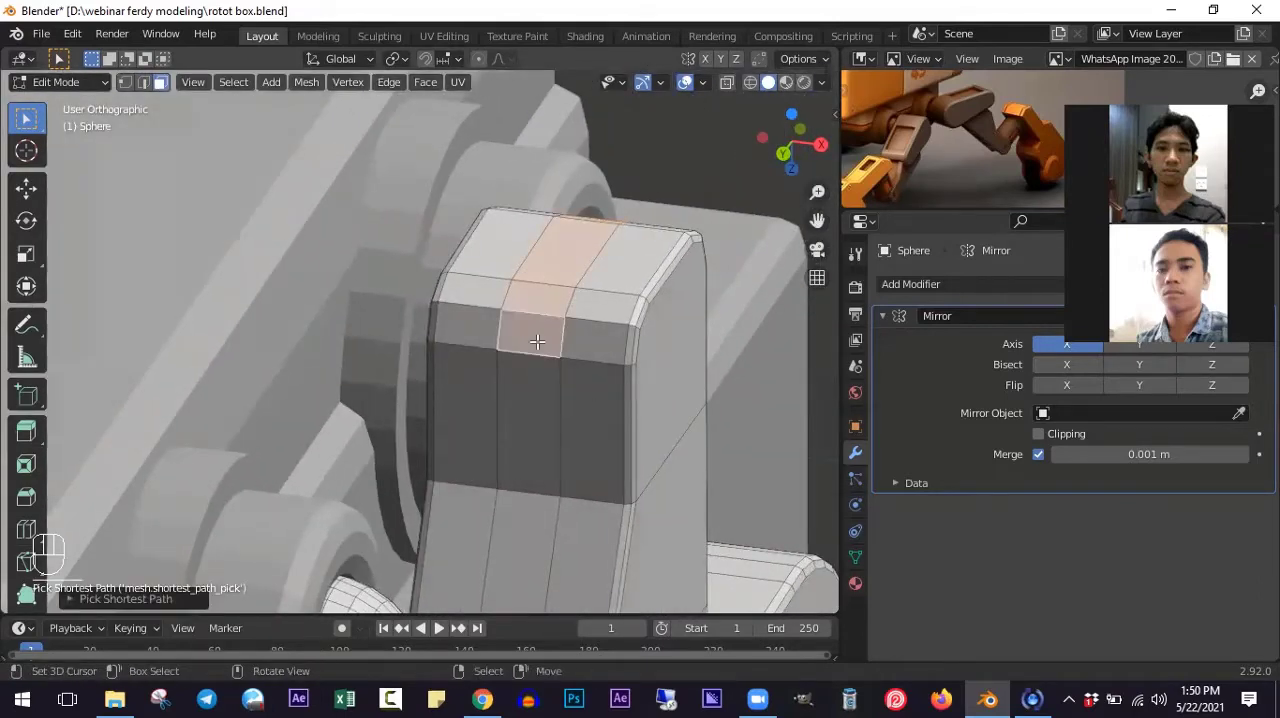
pyautogui.moveTo(537, 342); pyautogui.dragTo(594, 346, button='middle')
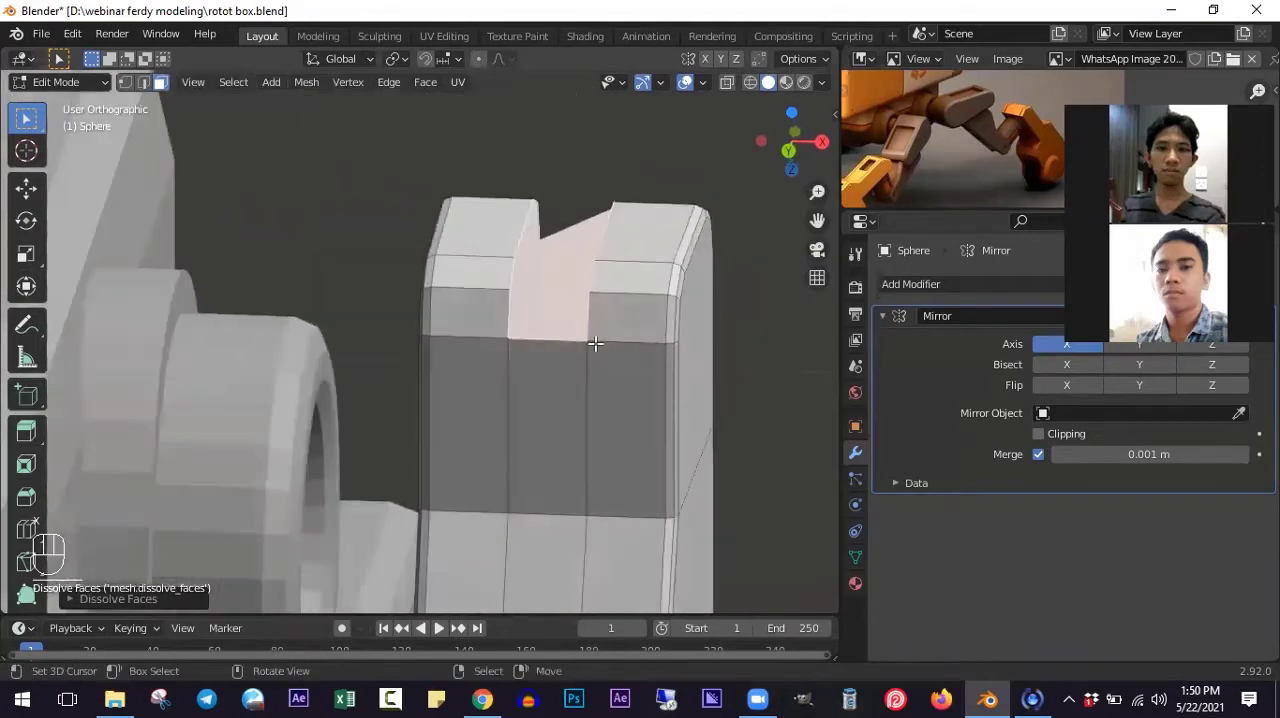
pyautogui.hotkey('ctrl', 'z')
pyautogui.press('x')
pyautogui.click(529, 230)
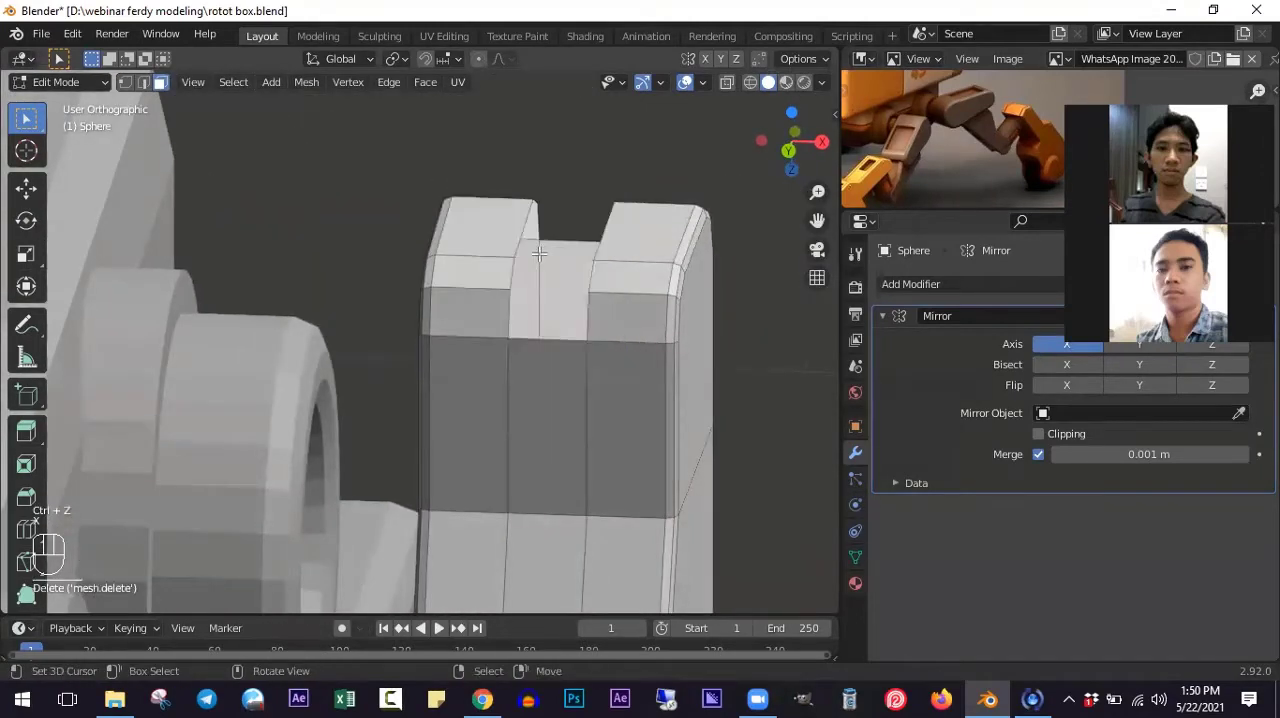
# - Fill the opening between the two prongs with a flat face to form the groove's floor
pyautogui.moveTo(556, 331)
pyautogui.mouseDown(button='middle')
pyautogui.moveTo(543, 337)
pyautogui.moveTo(548, 318)
pyautogui.mouseUp(button='middle')
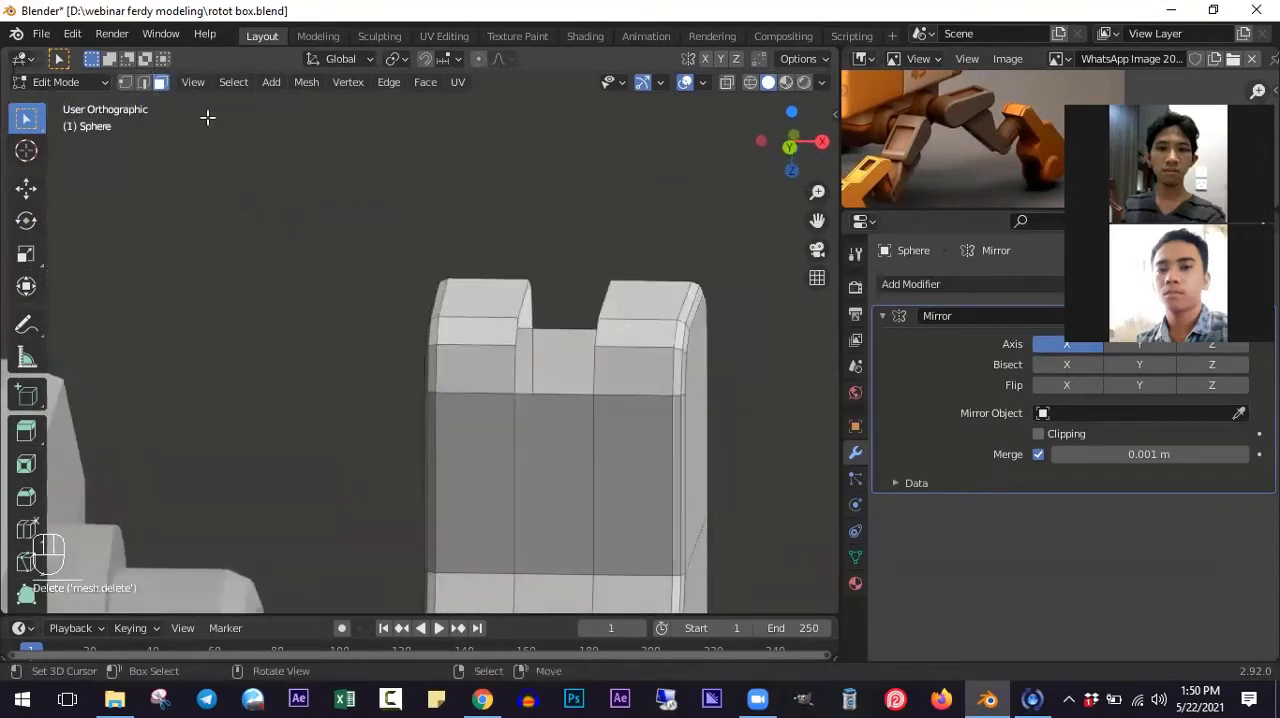
pyautogui.click(148, 82)
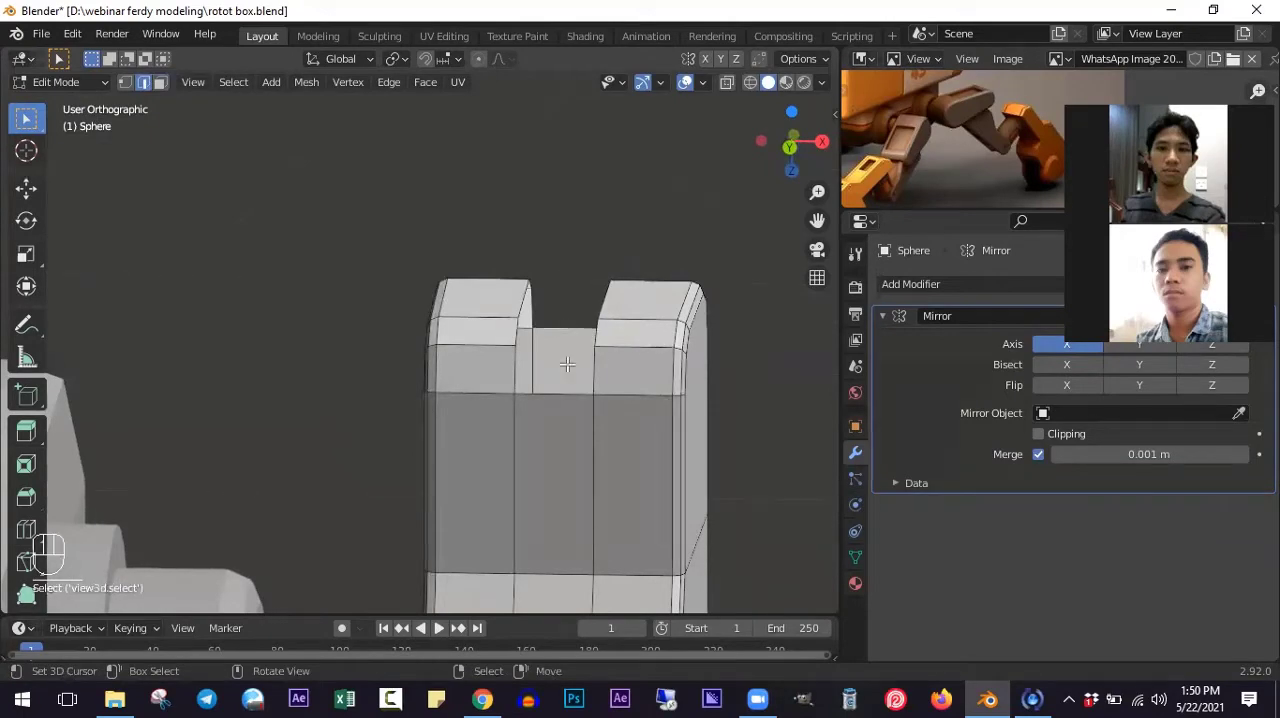
pyautogui.press('f')
pyautogui.moveTo(649, 457); pyautogui.dragTo(582, 372, button='middle')
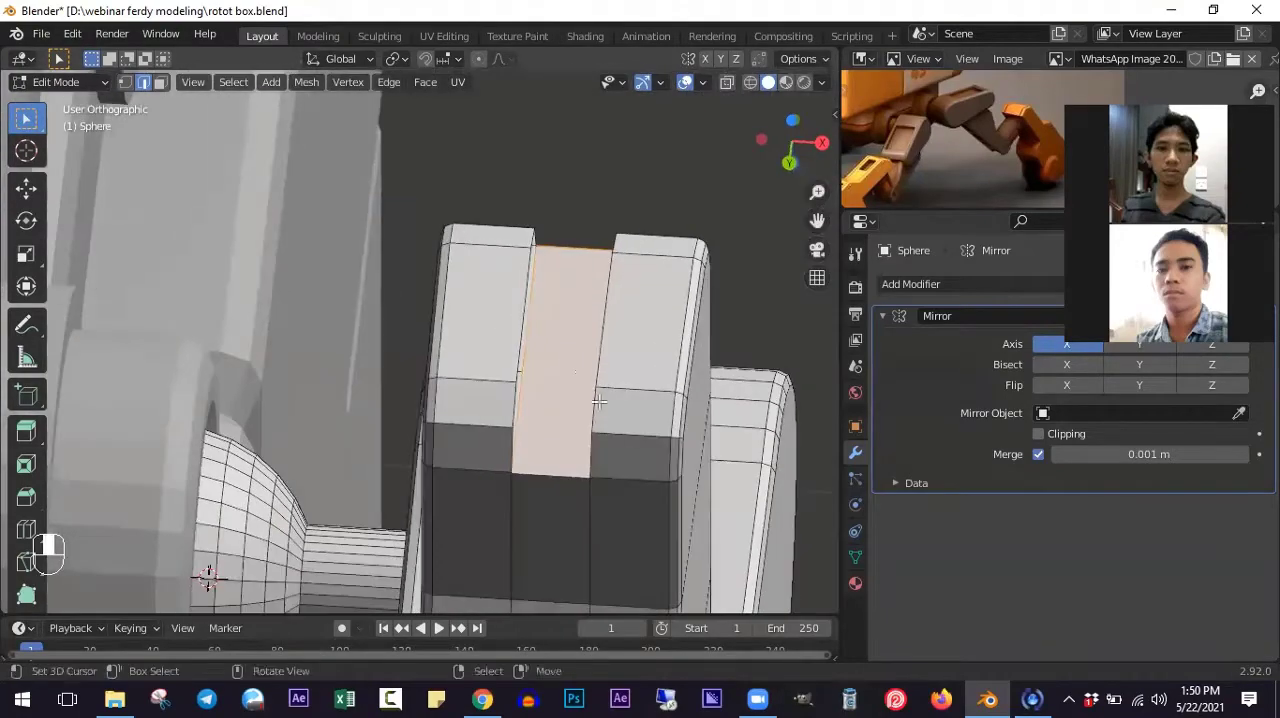
# - Add two loop cuts across the groove's floor and spread them along Y by a factor of about 1.47
pyautogui.hotkey('ctrl', 'r')
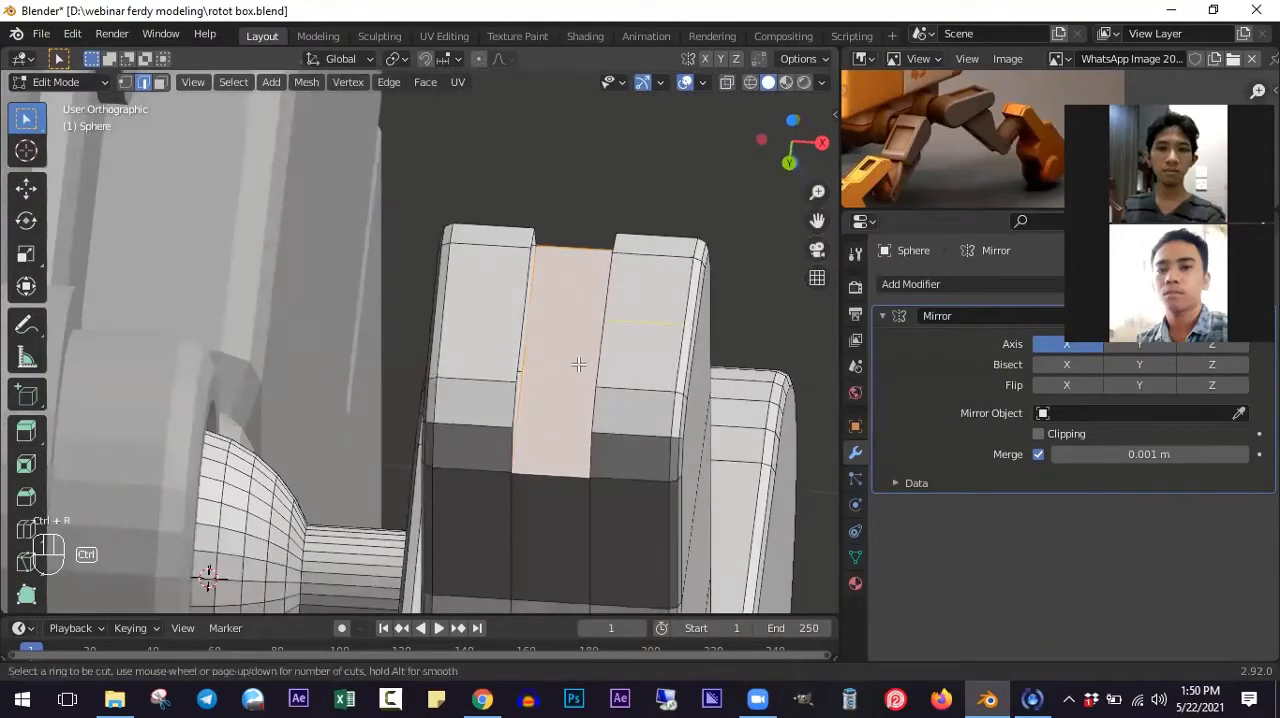
pyautogui.click(578, 365)
pyautogui.moveTo(549, 360); pyautogui.dragTo(689, 387, button='middle')
pyautogui.press('s')
pyautogui.press('y')
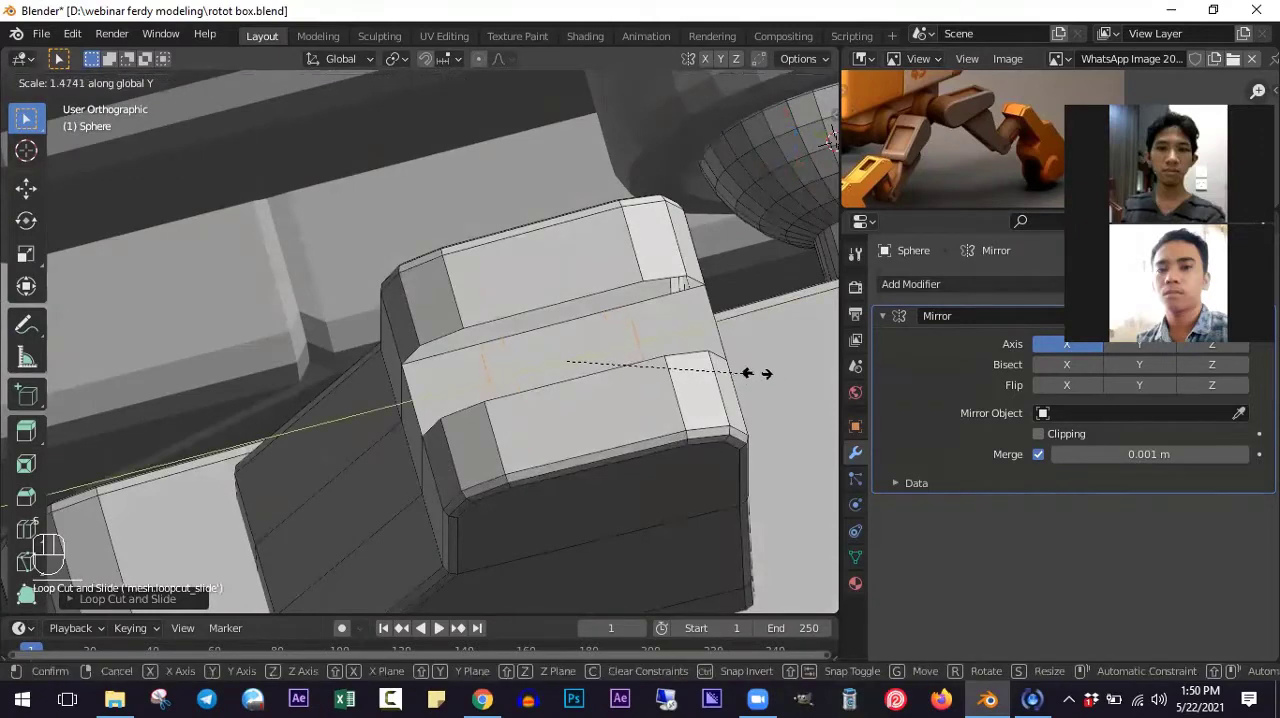
pyautogui.click(757, 373)
# - Fill the long middle wall on each side of the groove with a face
pyautogui.click(589, 316)
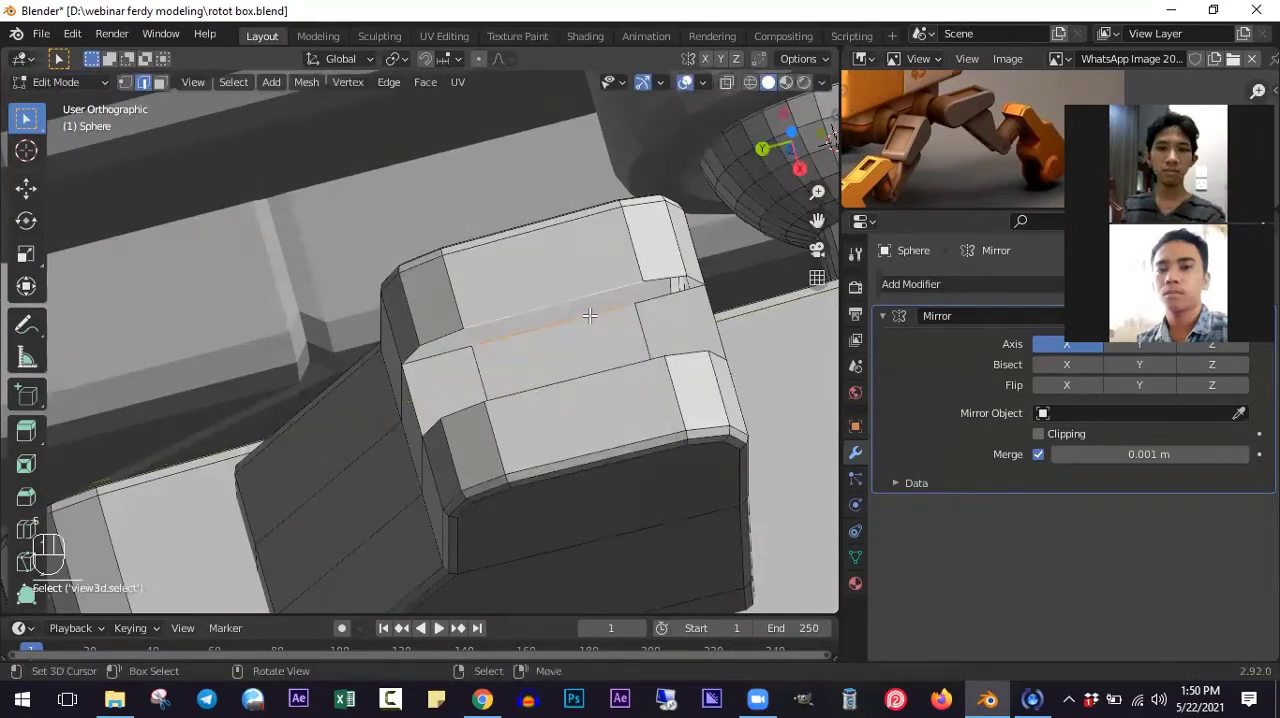
pyautogui.press('f')
pyautogui.moveTo(591, 334); pyautogui.dragTo(707, 291, button='middle')
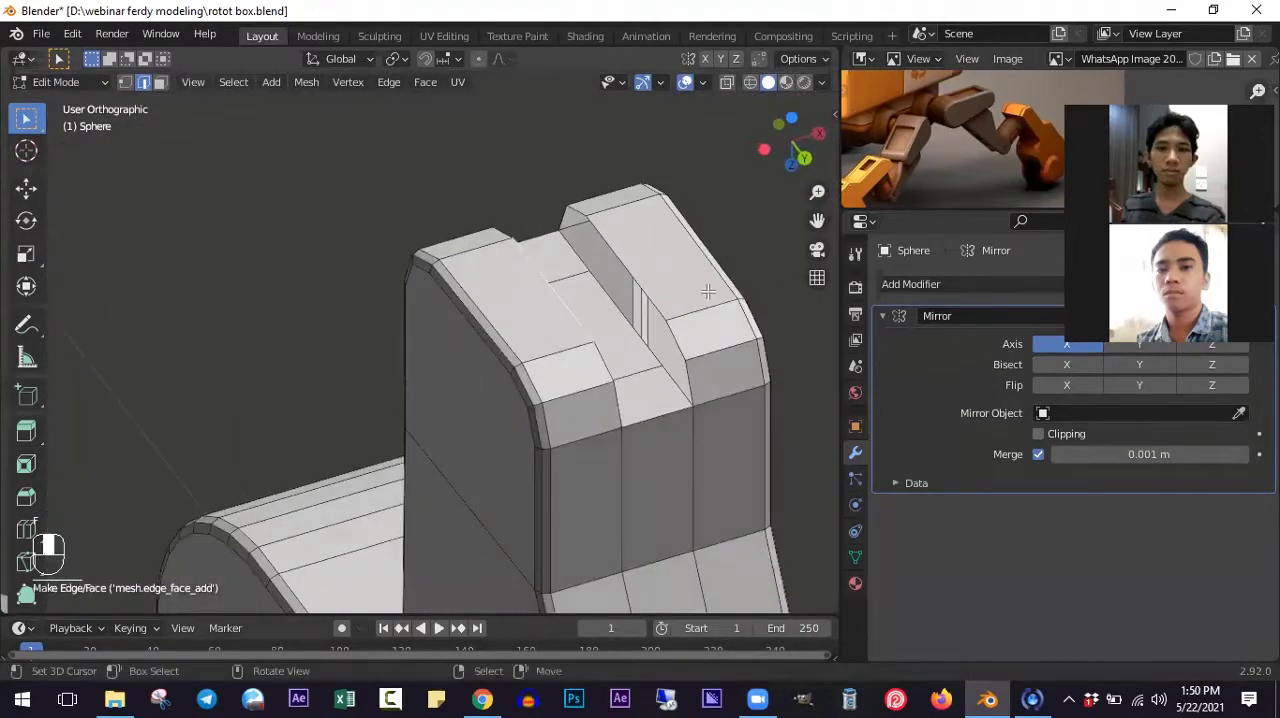
pyautogui.keyDown('shift'); pyautogui.click(628, 267); pyautogui.keyUp('shift')
pyautogui.press('f')
pyautogui.scroll(1, 628, 300)
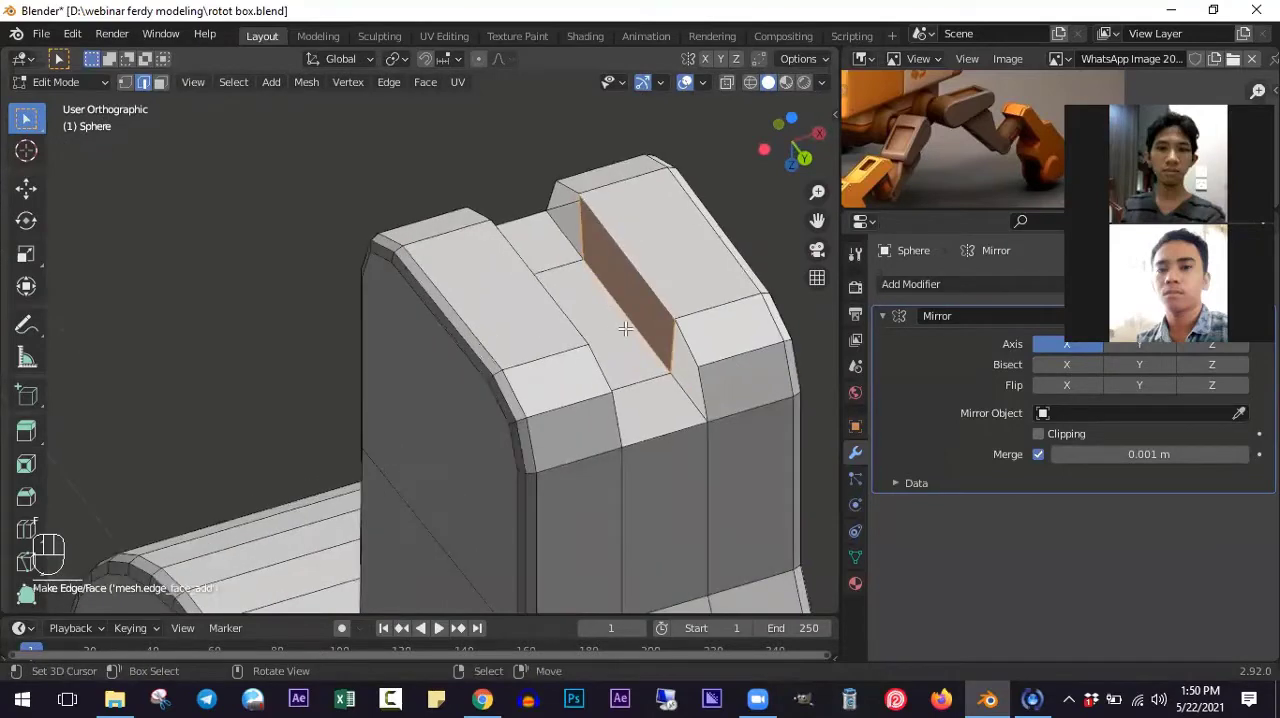
# - Fill the remaining corner gaps in the groove's side walls at both ends with faces
pyautogui.keyDown('alt'); pyautogui.click(668, 352); pyautogui.keyUp('alt')
pyautogui.press('f')
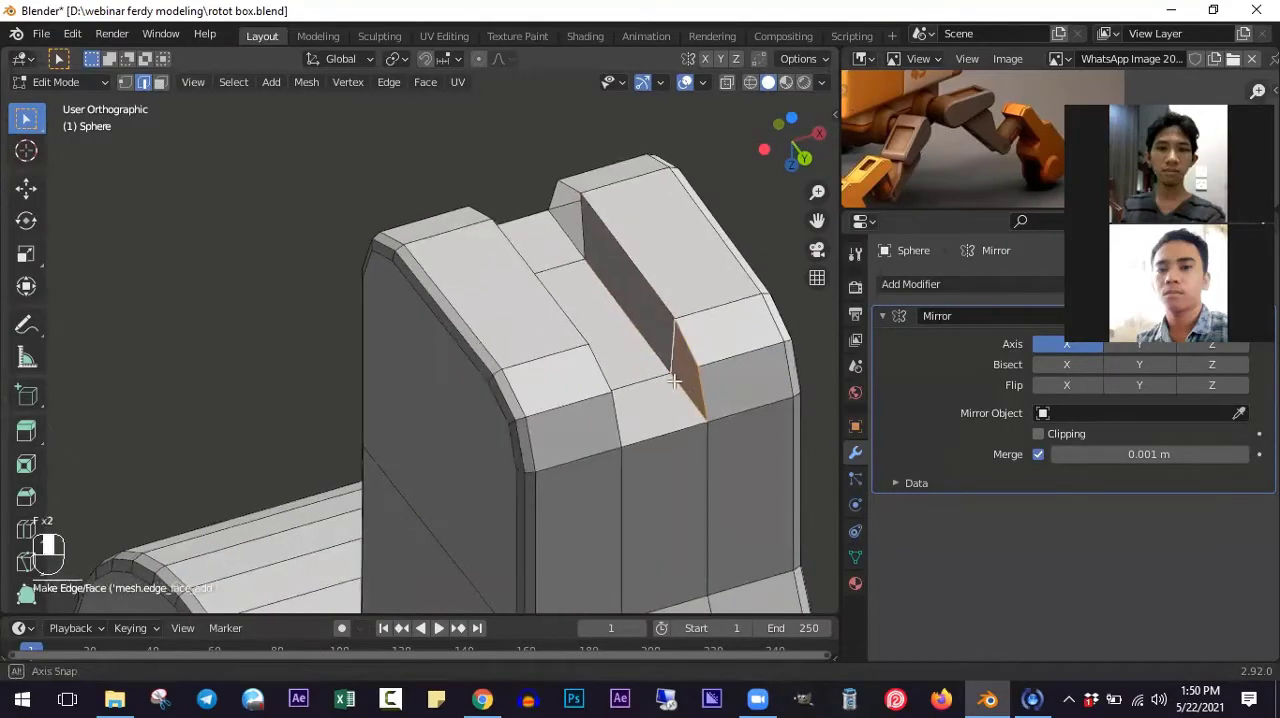
pyautogui.moveTo(668, 352); pyautogui.dragTo(643, 357, button='middle')
pyautogui.press('f')
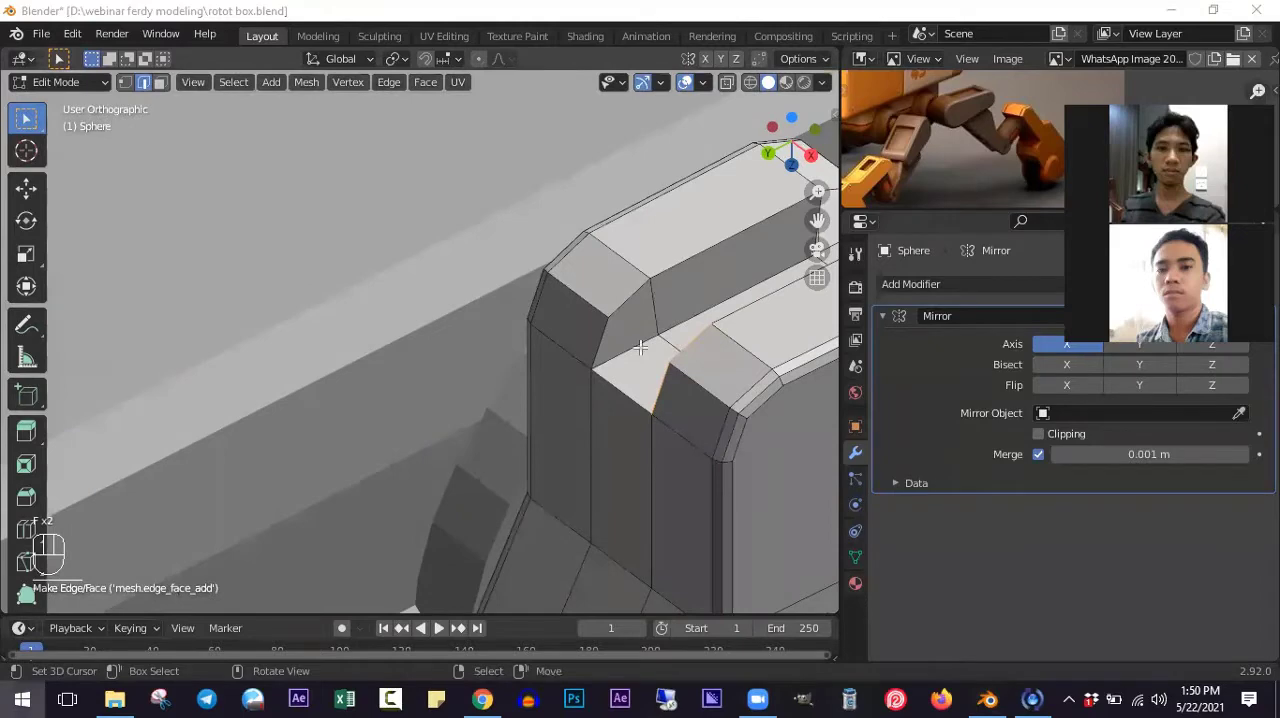
pyautogui.keyDown('alt'); pyautogui.click(636, 347); pyautogui.keyUp('alt')
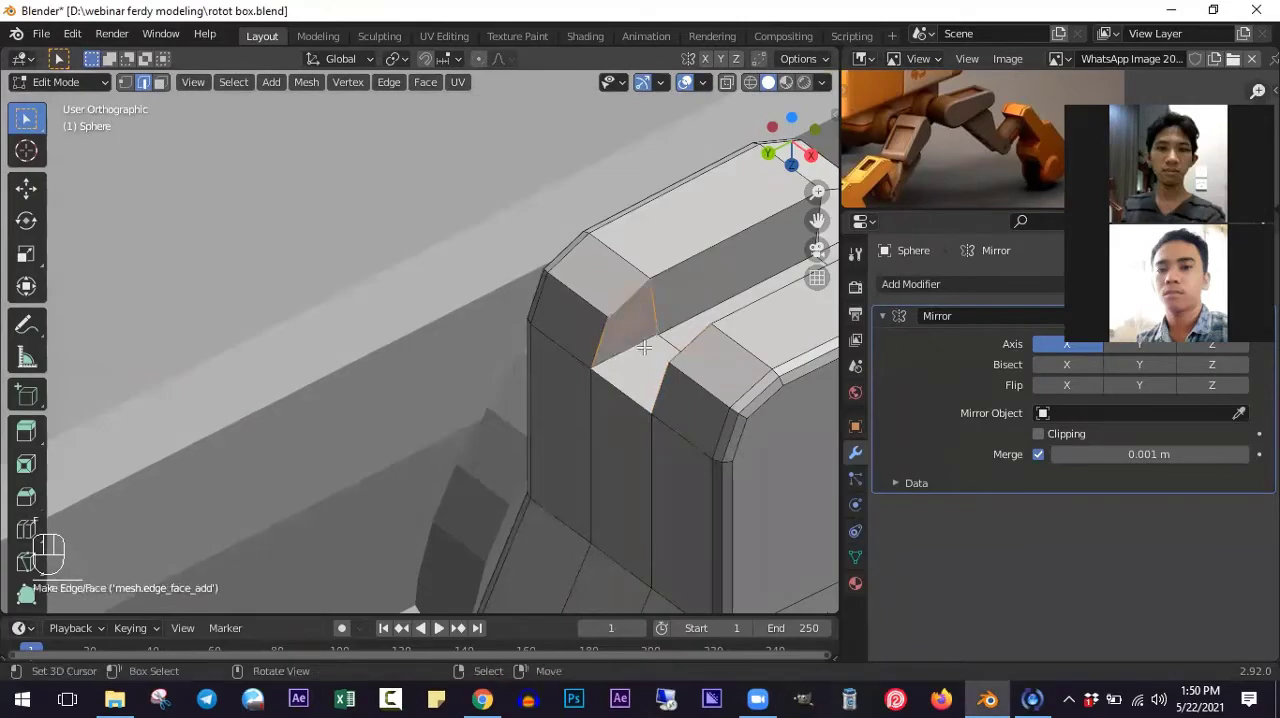
pyautogui.moveTo(698, 366); pyautogui.dragTo(664, 234, button='middle')
pyautogui.keyDown('alt'); pyautogui.click(665, 232); pyautogui.keyUp('alt')
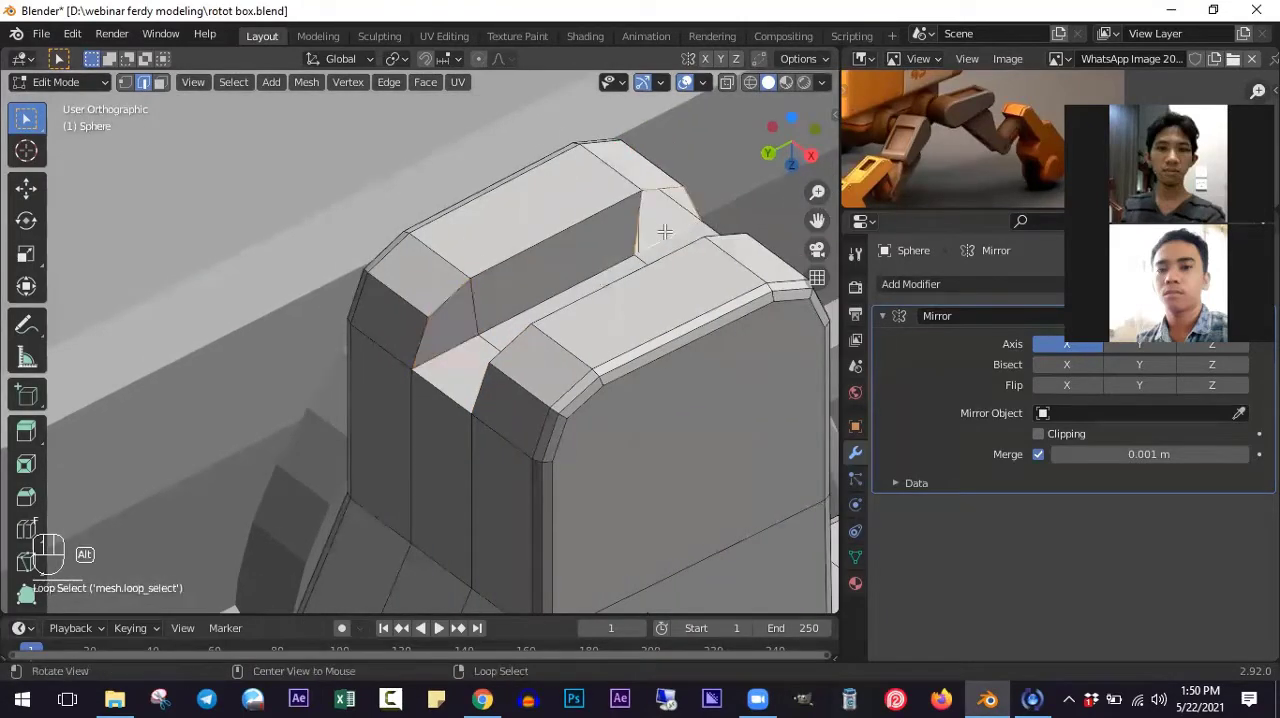
pyautogui.press('f')
pyautogui.moveTo(594, 306); pyautogui.dragTo(674, 255, button='middle')
pyautogui.keyDown('alt'); pyautogui.click(752, 188); pyautogui.keyUp('alt')
pyautogui.press('f')
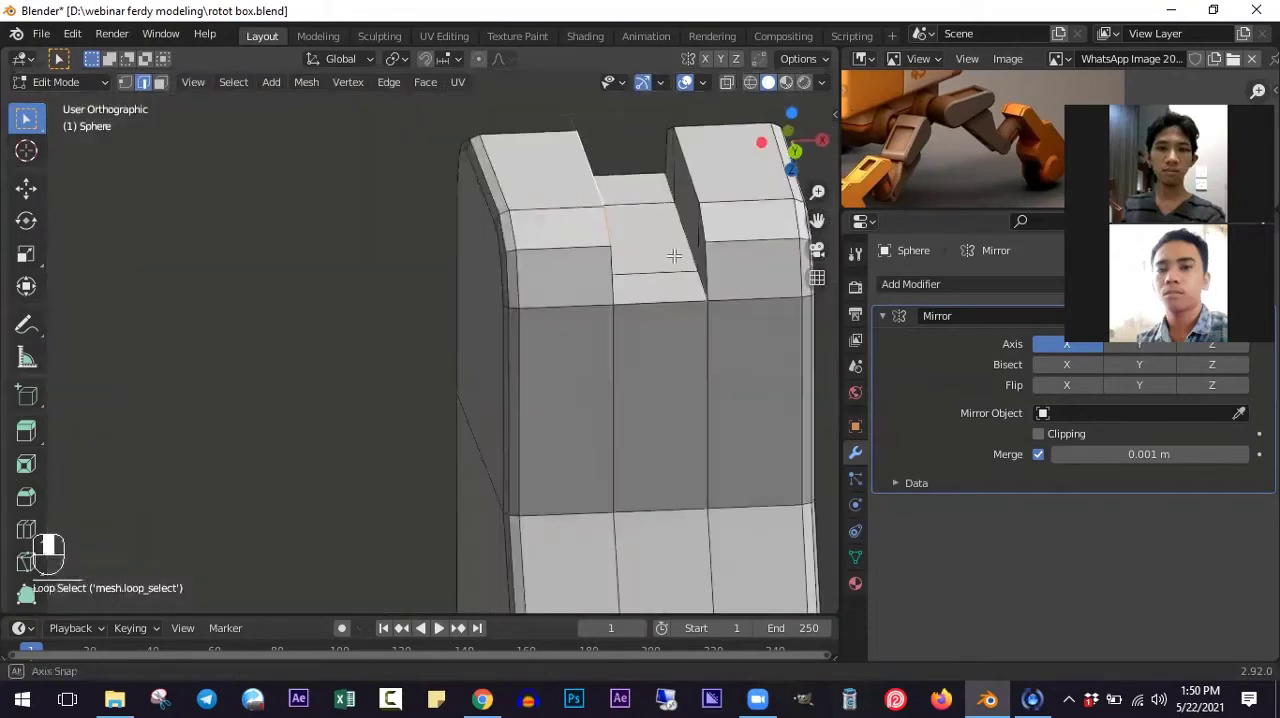
# - Bevel the upper edge loops along both sides of the groove with two segments, about 0.015 m wide
pyautogui.keyDown('alt'); pyautogui.keyDown('shift'); pyautogui.click(690, 169); pyautogui.keyUp('shift'); pyautogui.keyUp('alt')
pyautogui.keyDown('shift'); pyautogui.moveTo(762, 303); pyautogui.dragTo(622, 315, button='middle'); pyautogui.keyUp('shift')
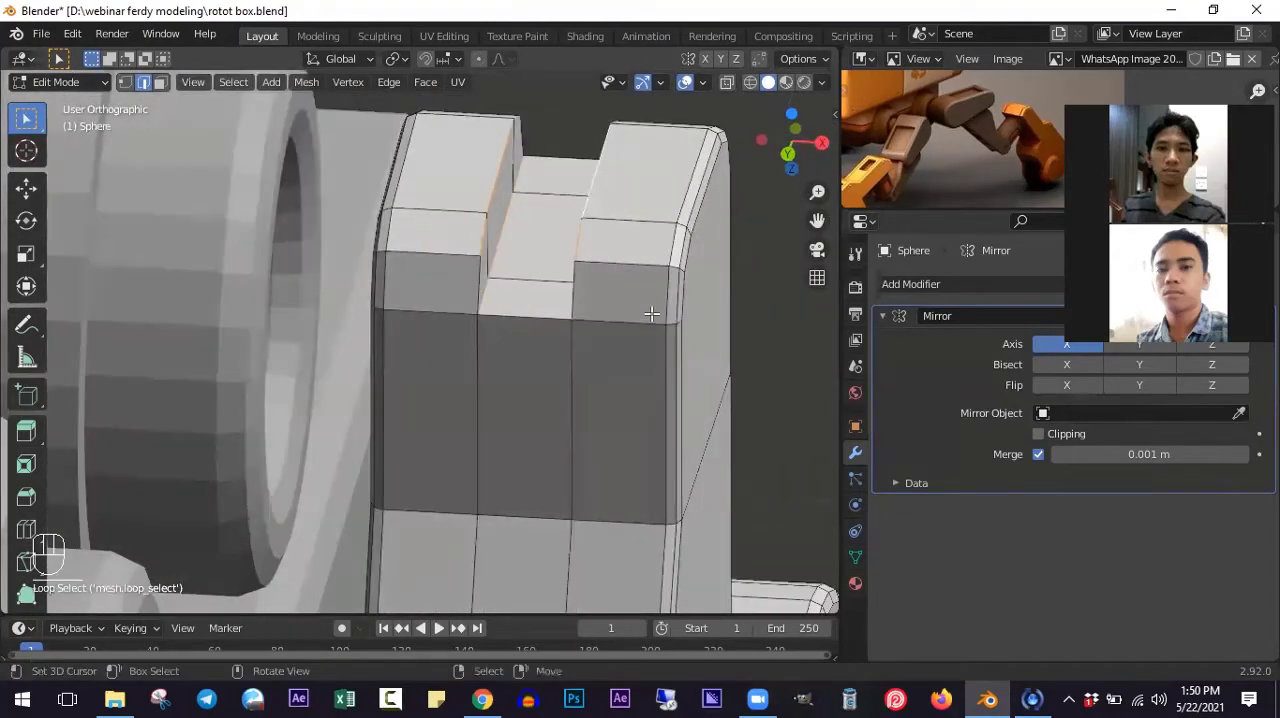
pyautogui.hotkey('ctrl', 'b')
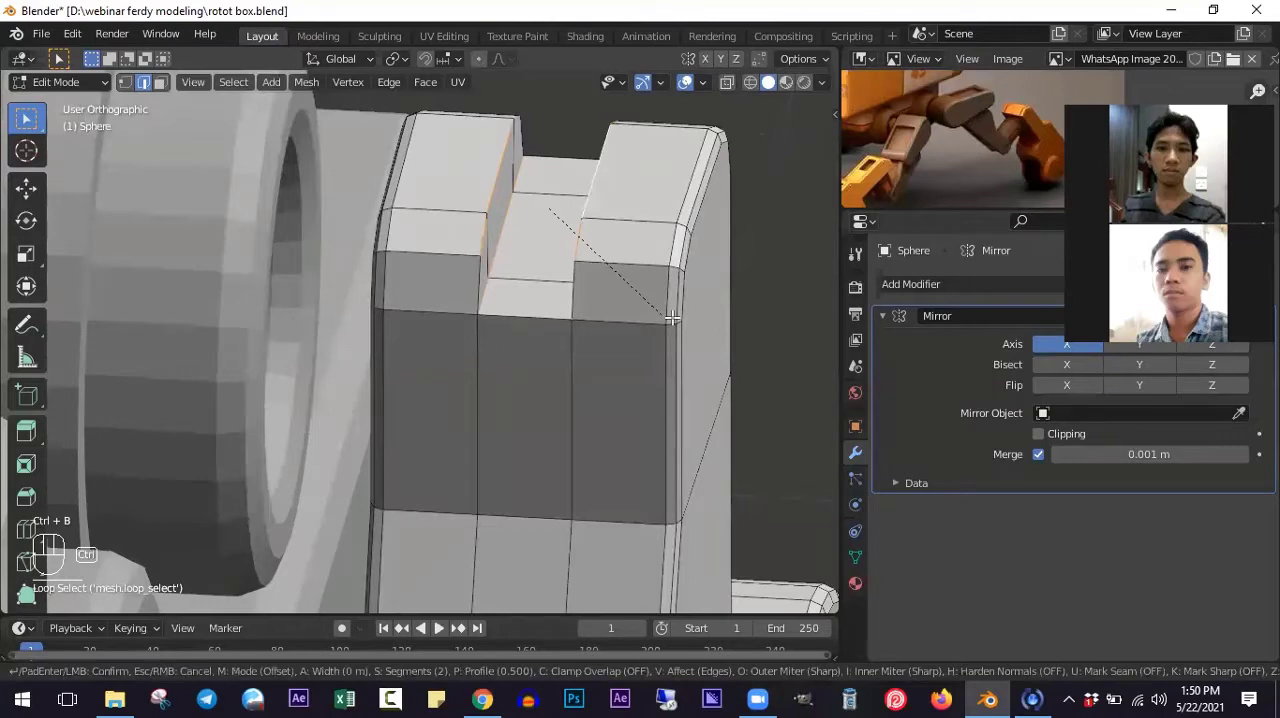
pyautogui.rightClick(672, 317)
pyautogui.keyDown('alt'); pyautogui.keyDown('shift'); pyautogui.click(477, 278); pyautogui.keyUp('shift'); pyautogui.keyUp('alt')
pyautogui.moveTo(545, 308); pyautogui.dragTo(508, 317, button='middle')
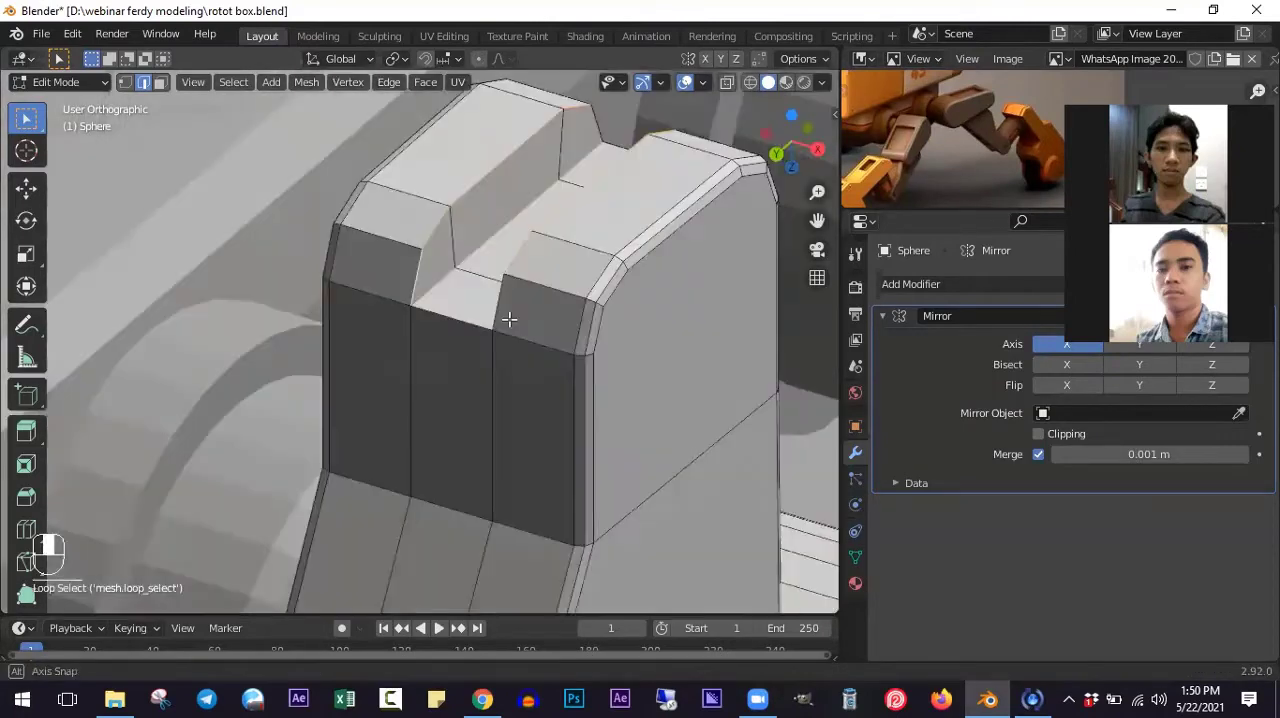
pyautogui.moveTo(594, 124); pyautogui.dragTo(420, 268, button='middle')
pyautogui.hotkey('ctrl', 'z')
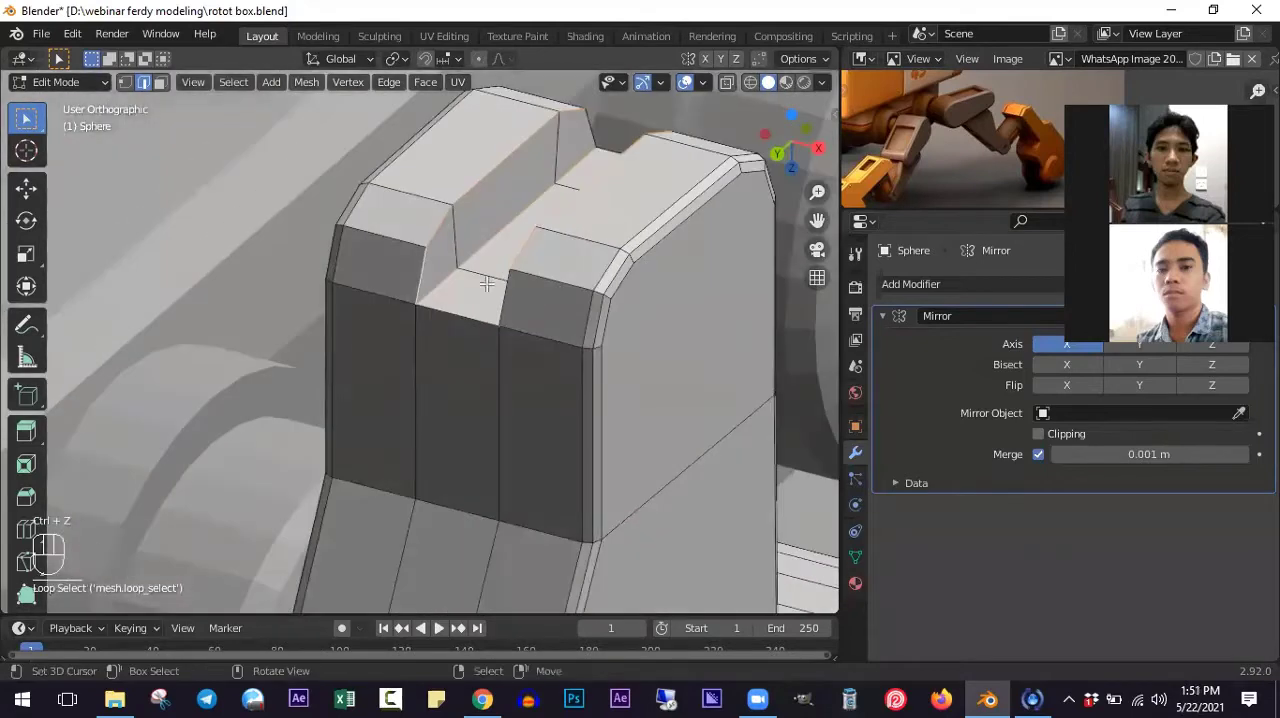
pyautogui.moveTo(483, 299); pyautogui.dragTo(660, 337, button='middle')
pyautogui.hotkey('ctrl', 'b')
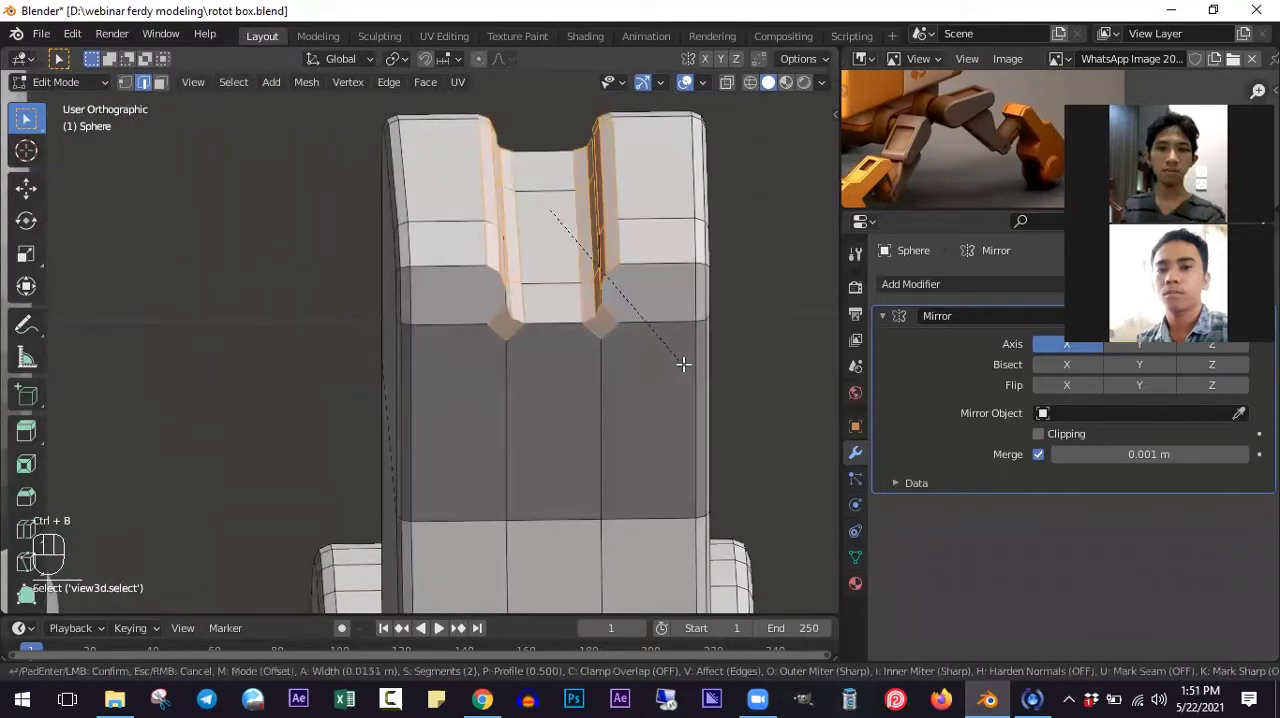
pyautogui.click(686, 366)
pyautogui.press('Tab')
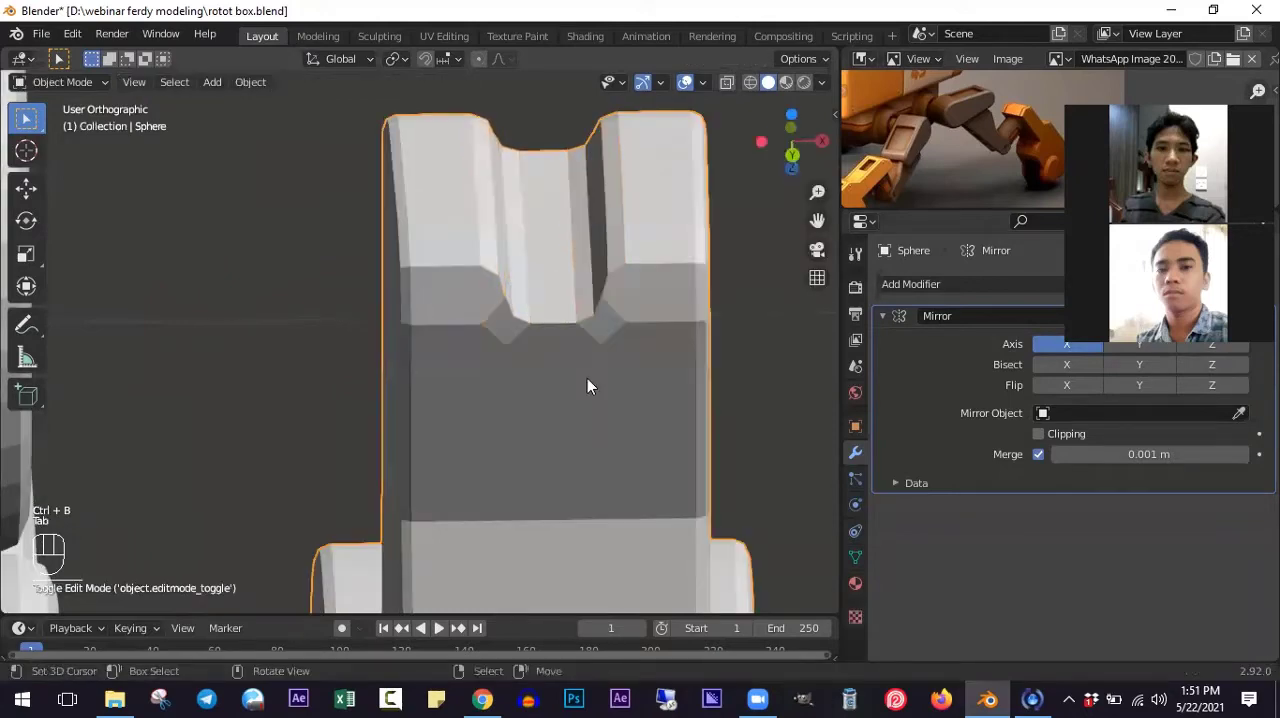
pyautogui.moveTo(587, 378)
pyautogui.mouseDown(button='middle')
pyautogui.moveTo(557, 337)
pyautogui.moveTo(586, 363)
pyautogui.moveTo(483, 401)
pyautogui.moveTo(517, 343)
pyautogui.moveTo(598, 326)
pyautogui.moveTo(578, 308)
pyautogui.moveTo(462, 372)
pyautogui.moveTo(562, 408)
pyautogui.moveTo(556, 388)
pyautogui.moveTo(577, 394)
pyautogui.mouseUp(button='middle')
# - Widen the beveled groove profile along X by a factor of about 1.29 in front view
pyautogui.press('Tab')
pyautogui.scroll(4, 517, 343)
pyautogui.scroll(-7, 517, 343)
pyautogui.scroll(3, 562, 408)
pyautogui.press('KP_3')
pyautogui.press('KP_1')
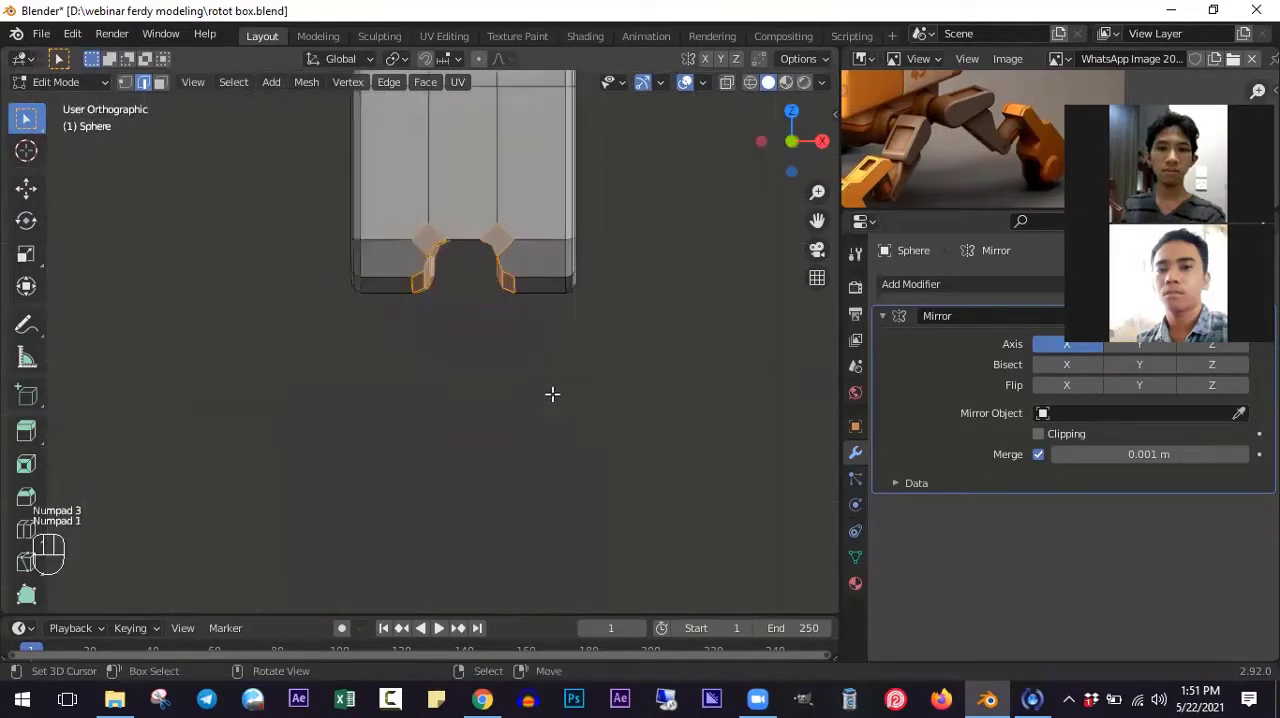
pyautogui.hotkey('alt', 'a')
pyautogui.press('b')
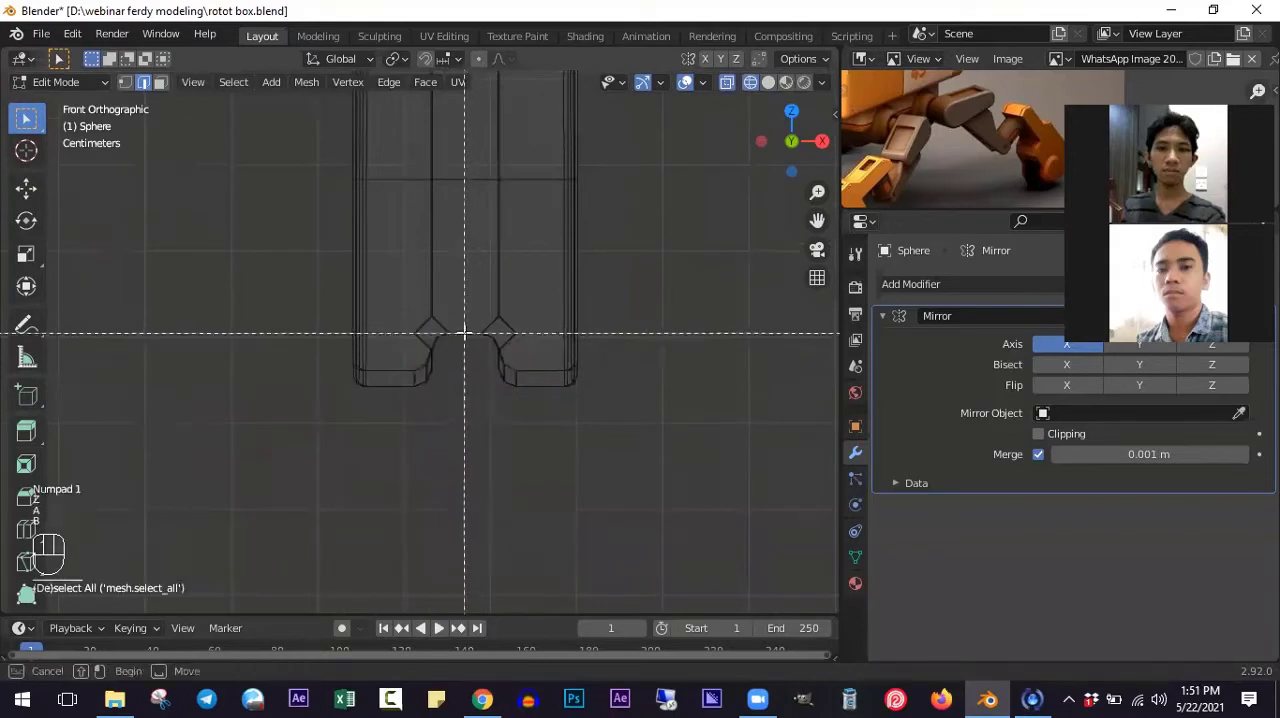
pyautogui.moveTo(400, 288); pyautogui.dragTo(537, 453)
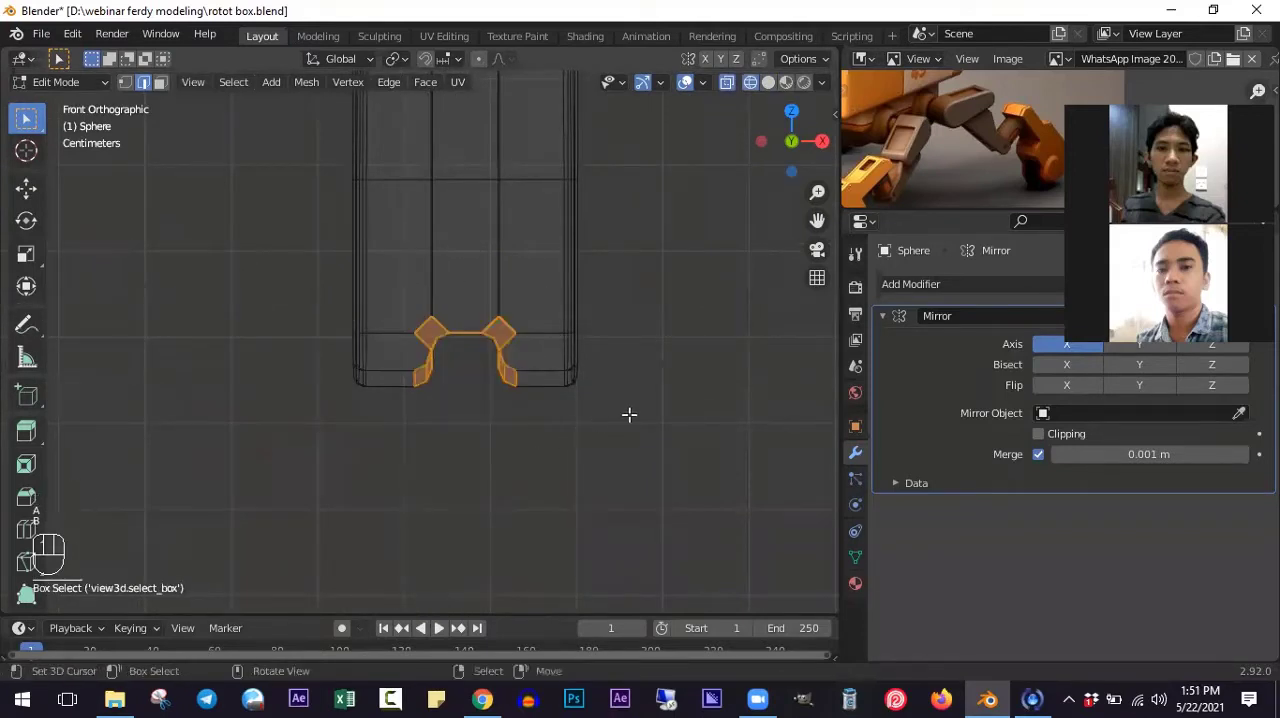
pyautogui.press('s')
pyautogui.press('x')
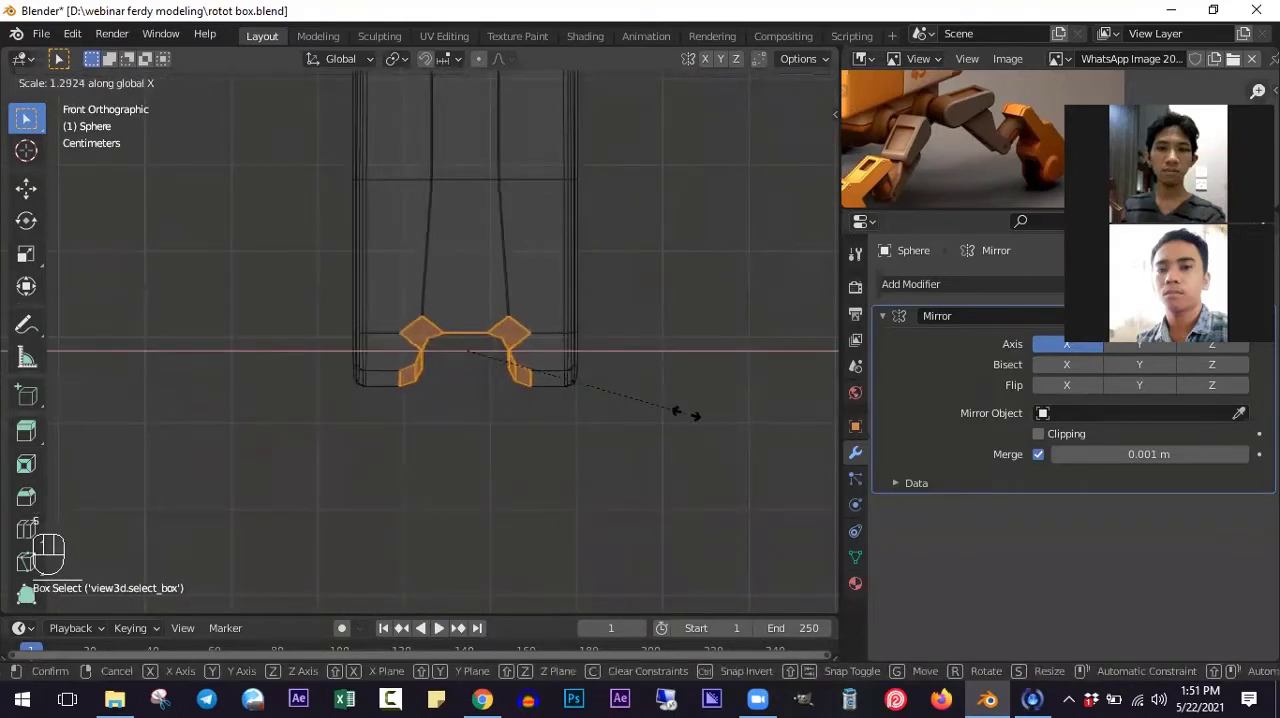
pyautogui.click(688, 413)
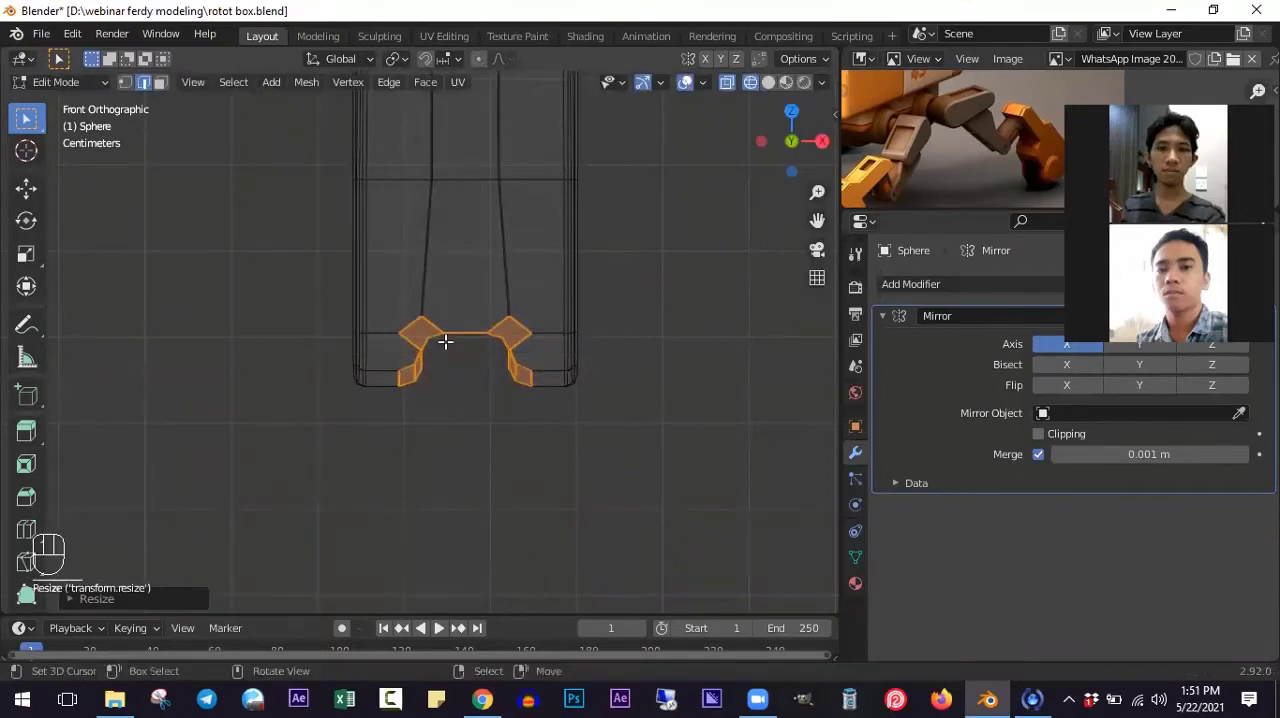
pyautogui.hotkey('alt', 'z')
pyautogui.press('Tab')
# - Inspect the lower leg's grooved end and the mirrored legs from several angles
pyautogui.moveTo(506, 443); pyautogui.dragTo(153, 457, button='middle')
pyautogui.scroll(-3, 513, 447)
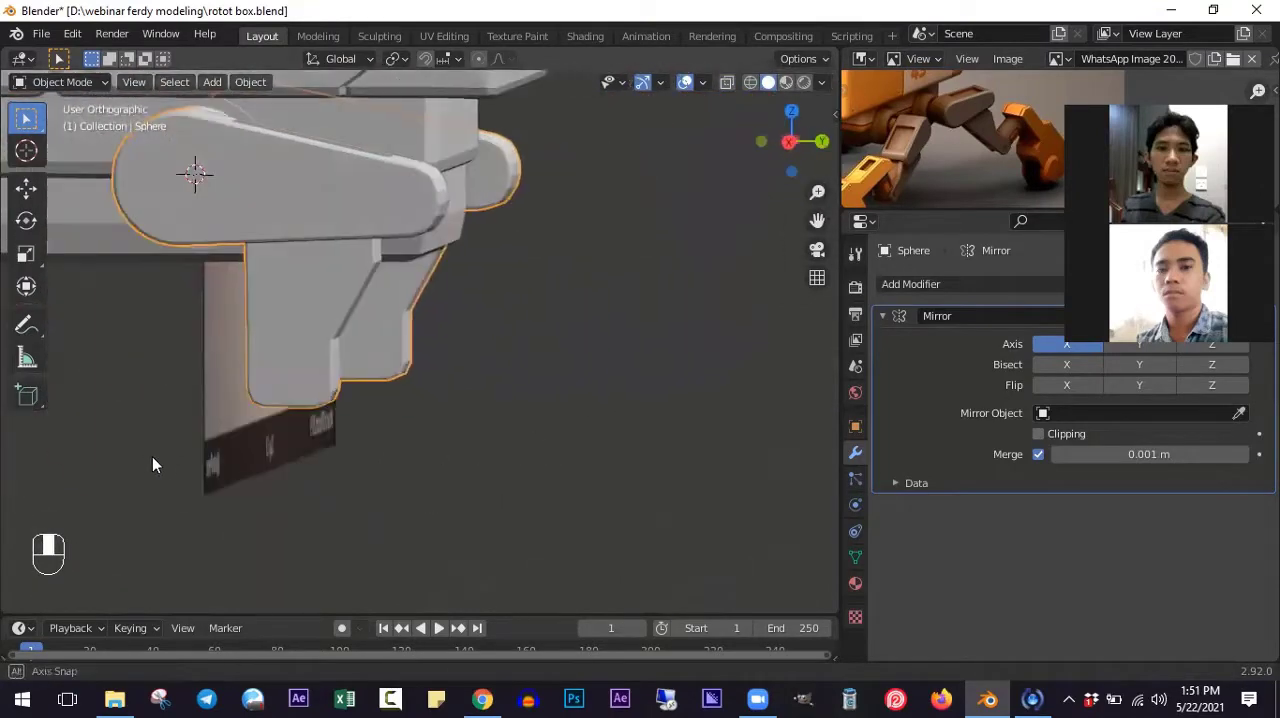
pyautogui.keyDown('ctrl'); pyautogui.scroll(-2, 360, 428); pyautogui.keyUp('ctrl')
pyautogui.moveTo(360, 434); pyautogui.dragTo(463, 453, button='middle')
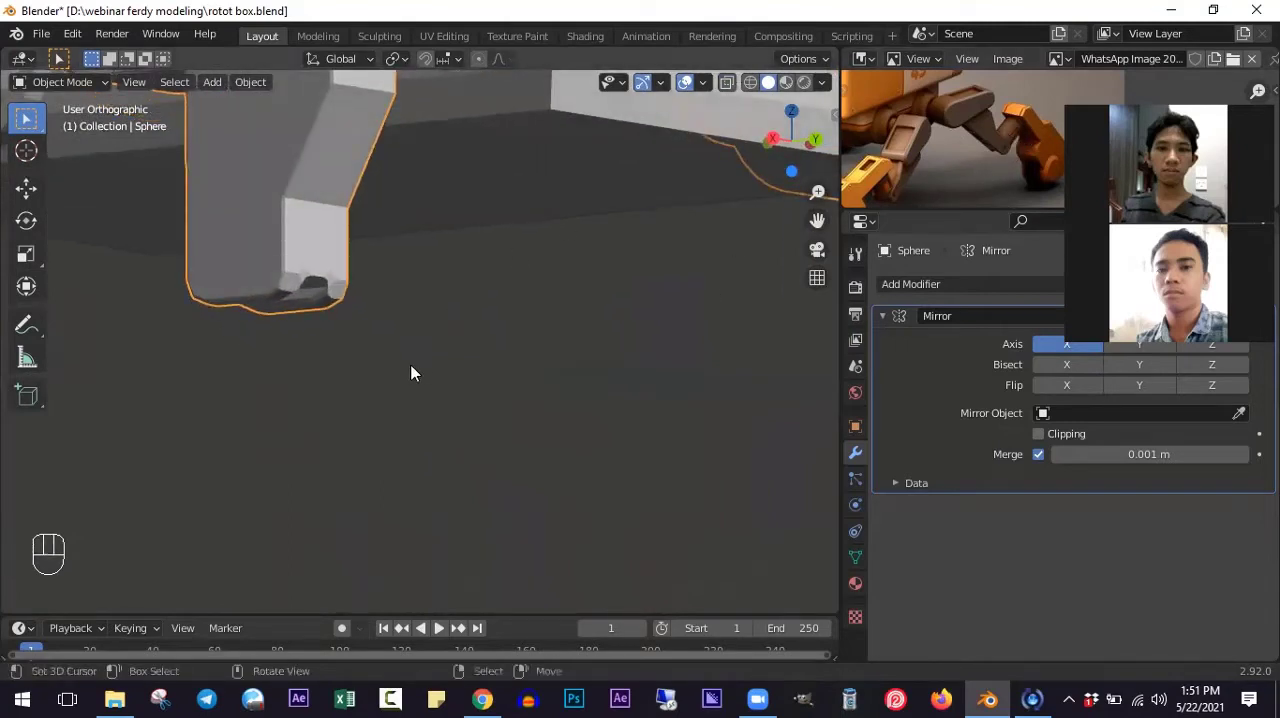
pyautogui.scroll(1, 426, 390)
pyautogui.keyDown('shift'); pyautogui.moveTo(309, 391); pyautogui.dragTo(482, 380, button='middle'); pyautogui.keyUp('shift')
pyautogui.scroll(-7, 482, 380)
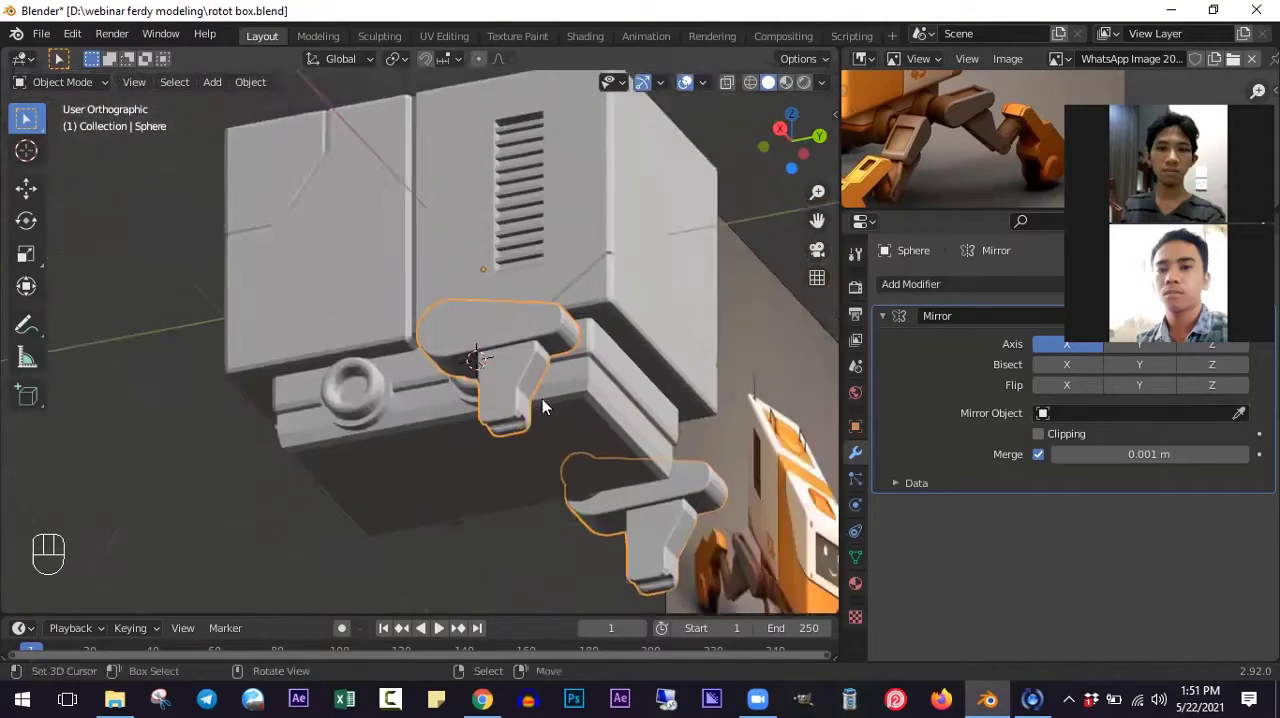
pyautogui.scroll(4, 542, 398)
# - Snap the 3D cursor to the selected groove geometry at the lower end of the leg
pyautogui.press('Tab')
pyautogui.scroll(3, 505, 435)
pyautogui.hotkey('shift', 's')
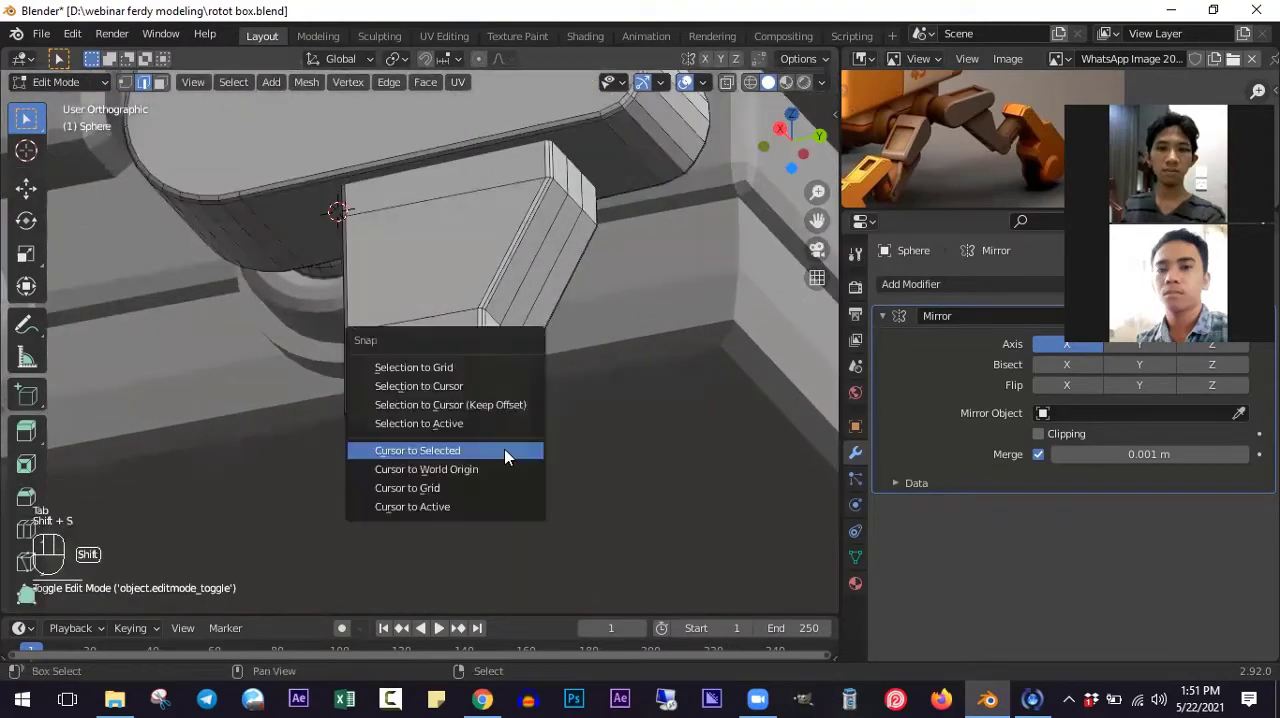
pyautogui.click(503, 456)
# - Add a cylinder at the 3D cursor and scale it down to slightly less than the lower leg's width
pyautogui.press('KP_3')
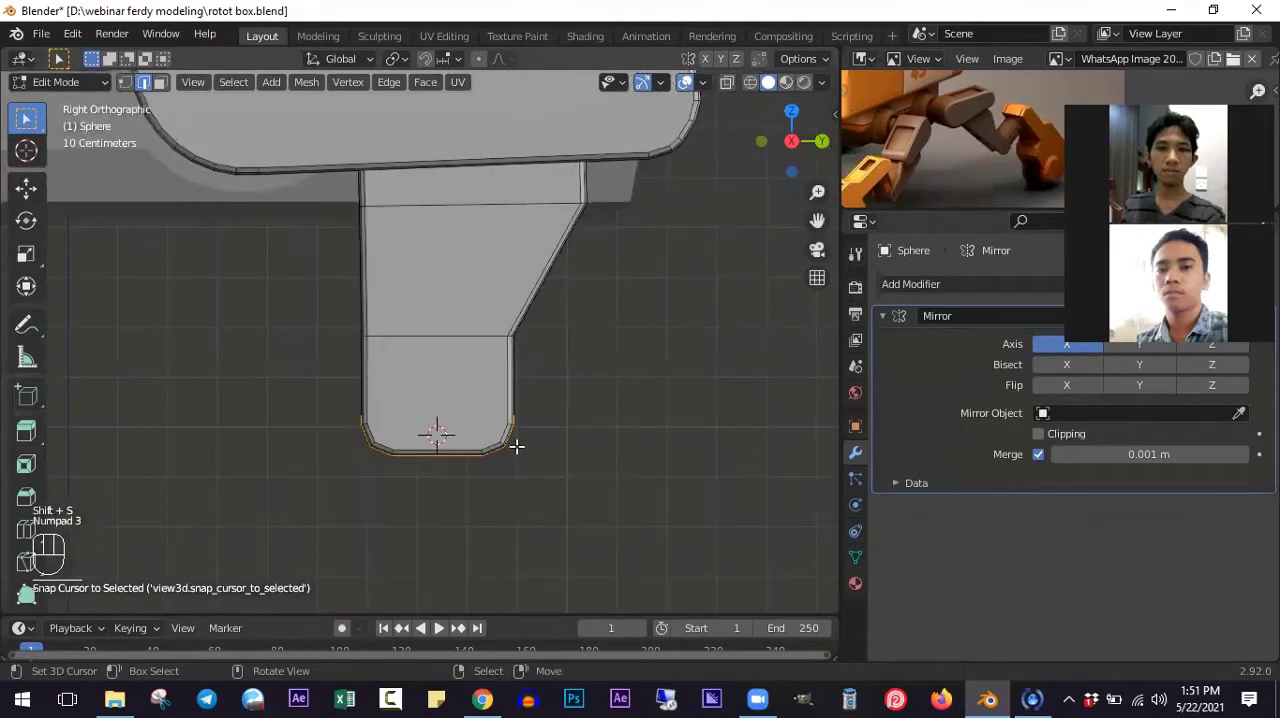
pyautogui.hotkey('shift', 'a')
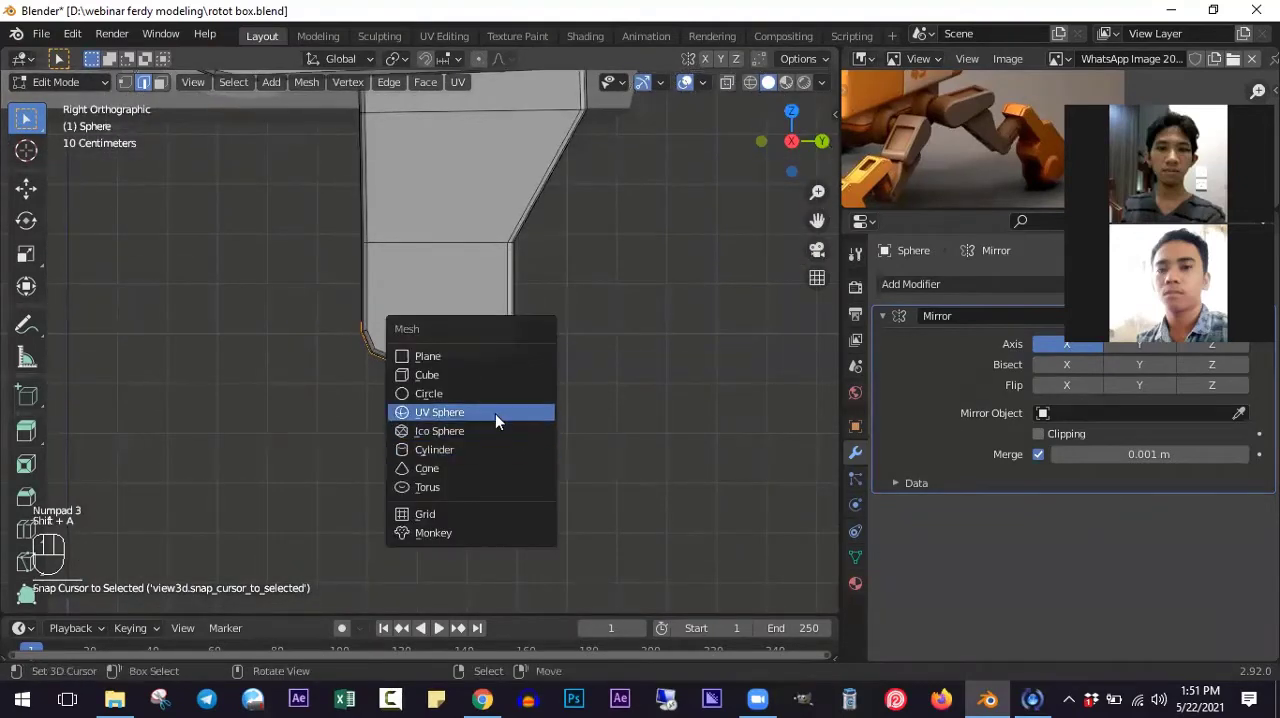
pyautogui.click(434, 449)
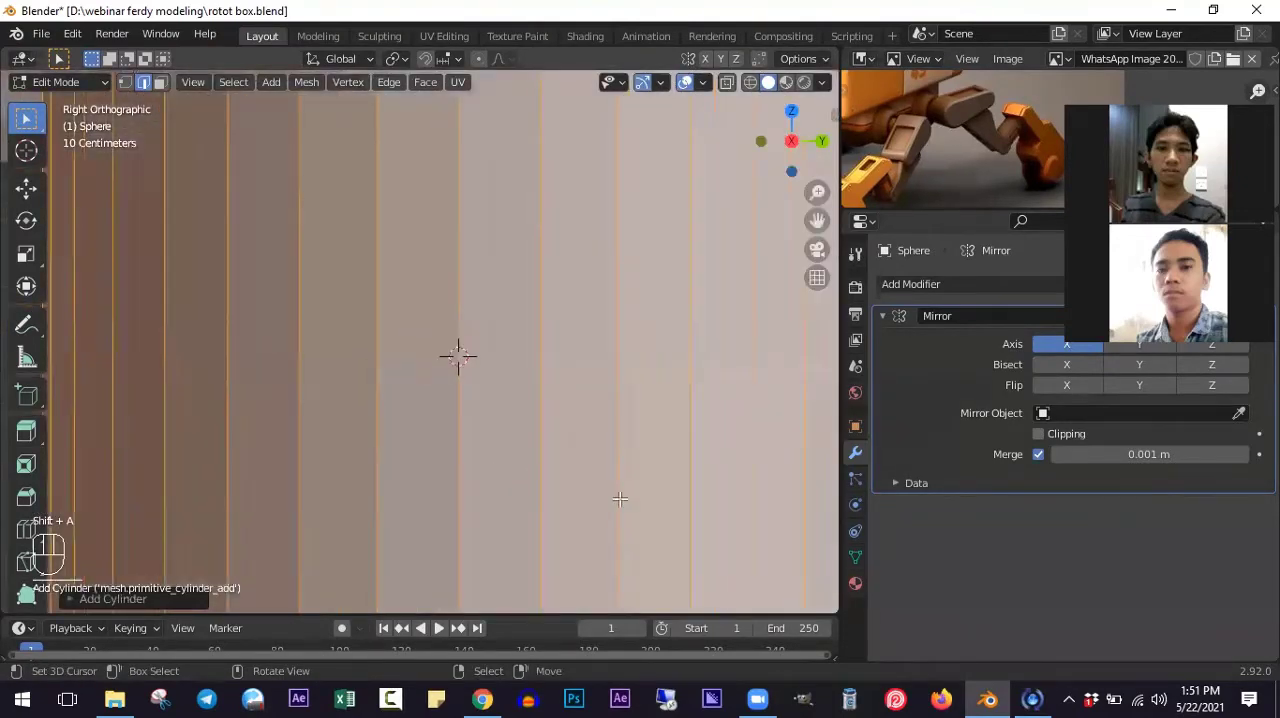
pyautogui.press('s')
pyautogui.click(496, 422)
pyautogui.scroll(4, 523, 457)
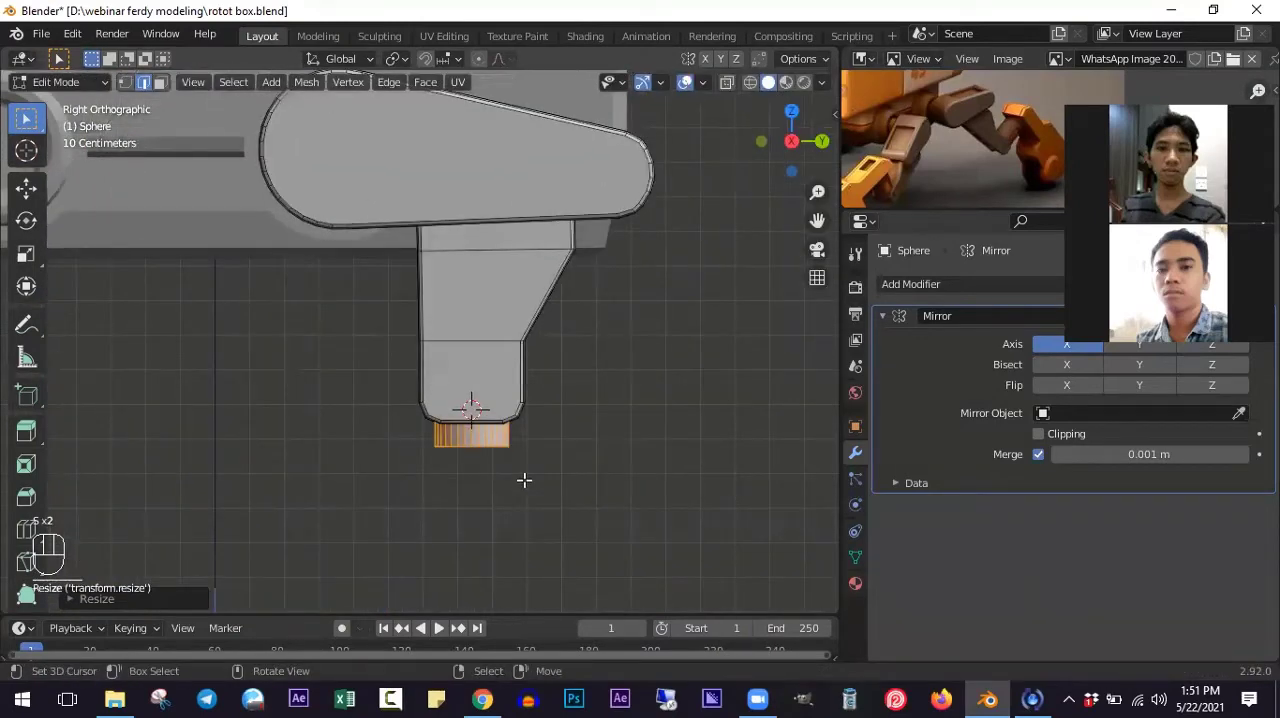
# - Rotate the cylinder 90 degrees and stretch it along Y to about three times its length
pyautogui.hotkey('shift', 'z')
pyautogui.write('r90')
pyautogui.click(526, 466)
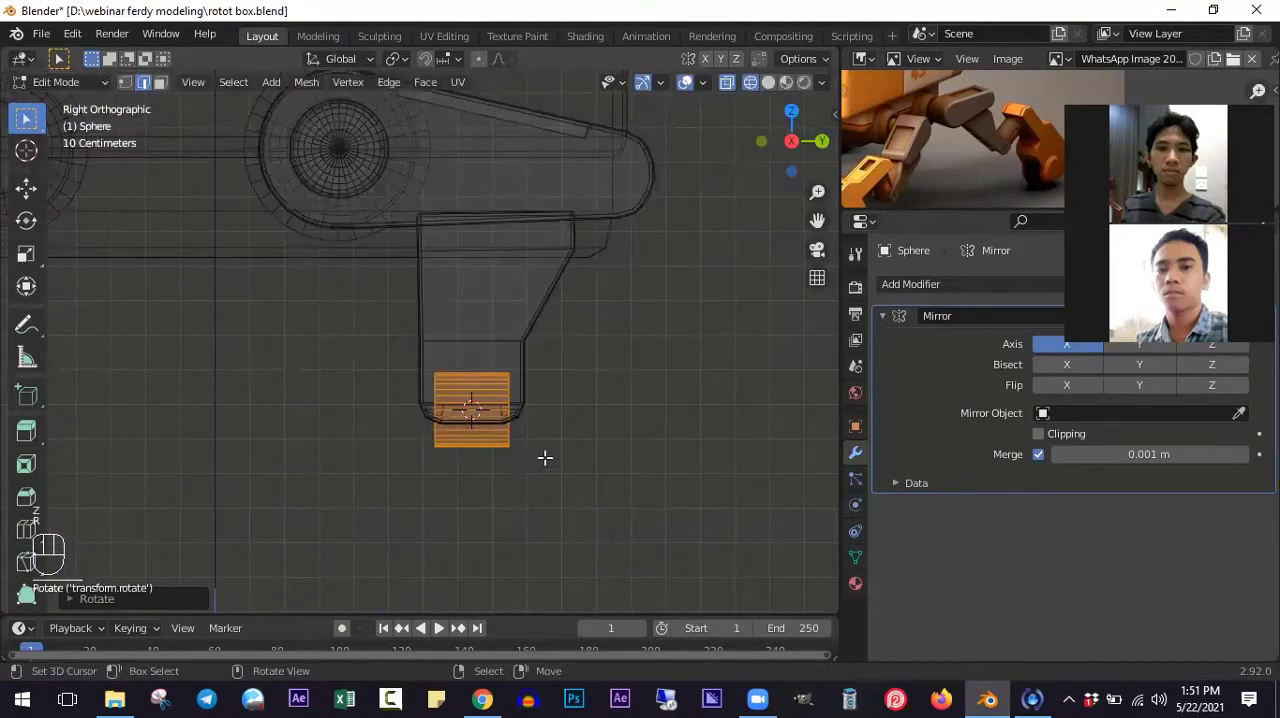
pyautogui.press('s')
pyautogui.press('y')
pyautogui.click(791, 449)
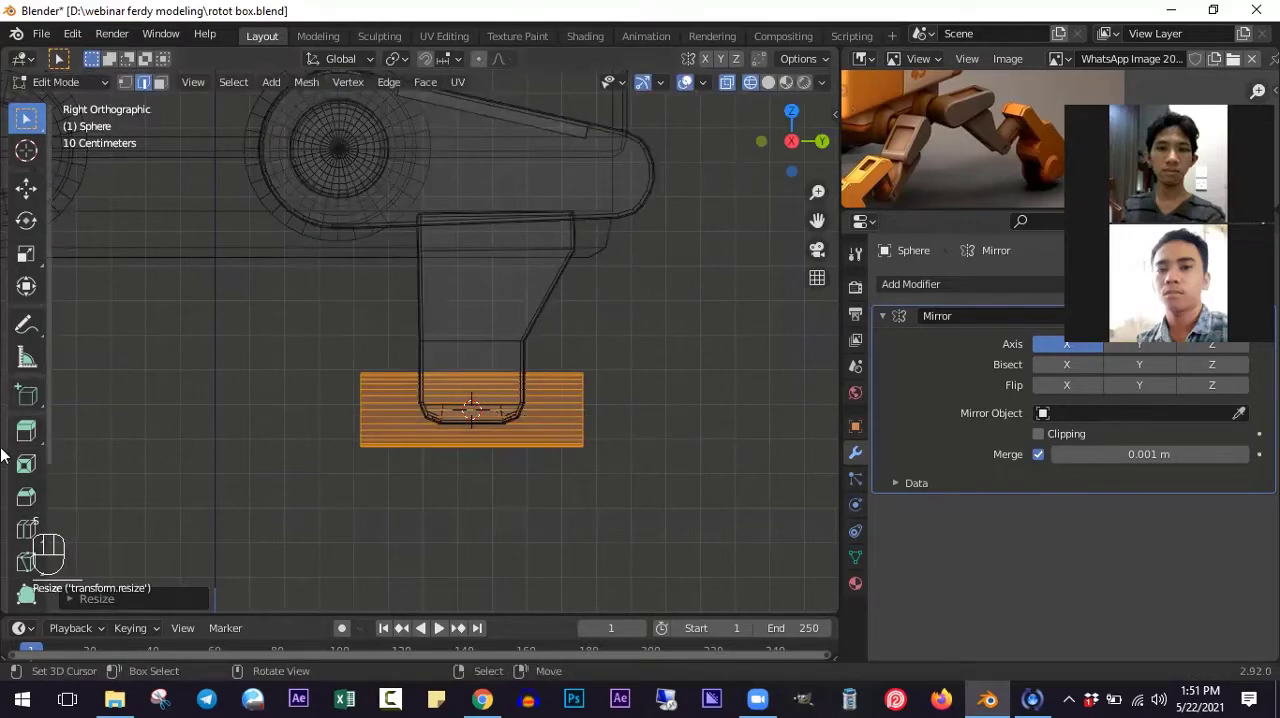
# - Move the cylinder forward and down below the leg's end and shrink it slightly
pyautogui.press('g')
pyautogui.click(217, 503)
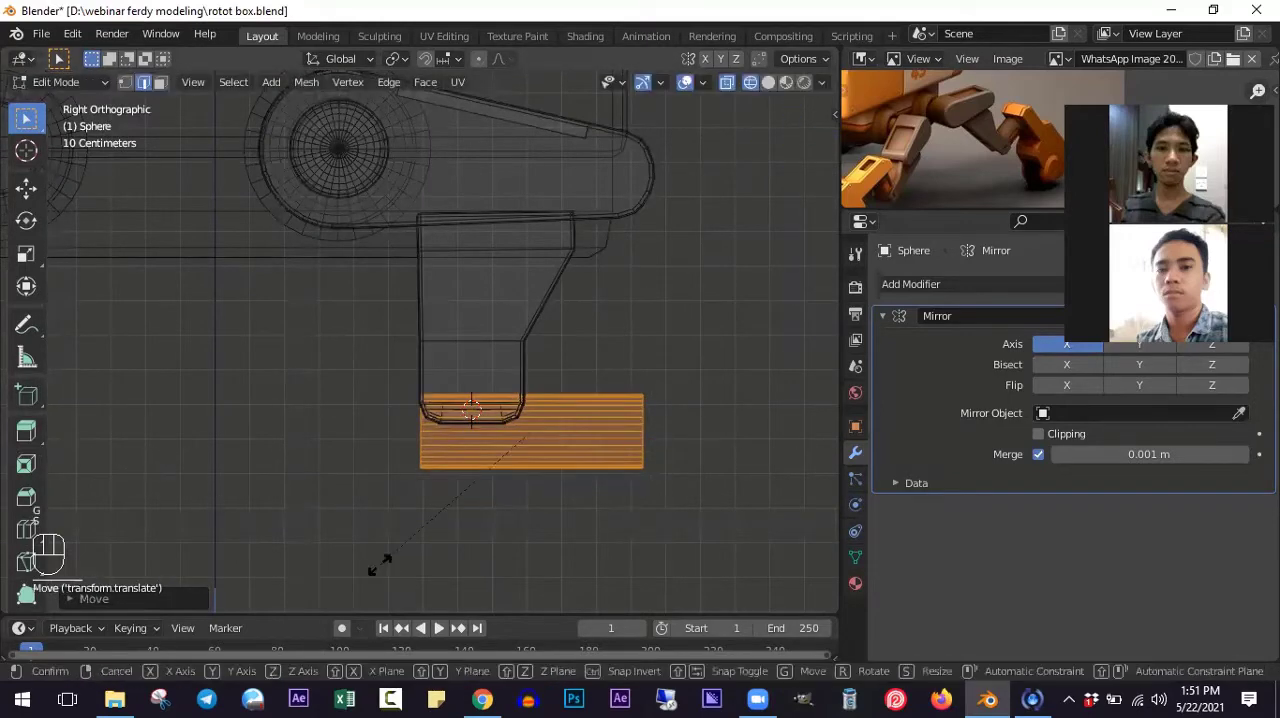
pyautogui.press('s')
pyautogui.click(400, 530)
pyautogui.press('g')
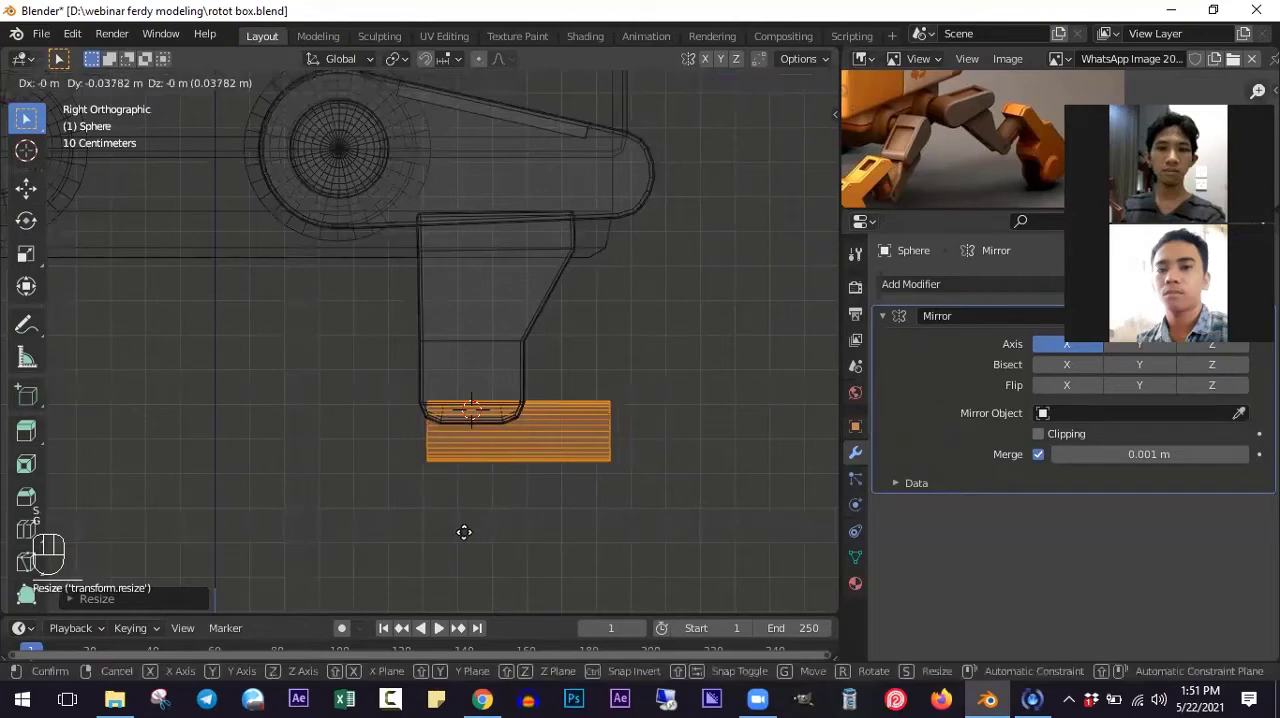
pyautogui.click(460, 532)
# - Scale the cylinder down by a factor of about 0.58 and move it up into the groove at the leg's end
pyautogui.moveTo(466, 532); pyautogui.dragTo(500, 489, button='middle')
pyautogui.scroll(3, 503, 489)
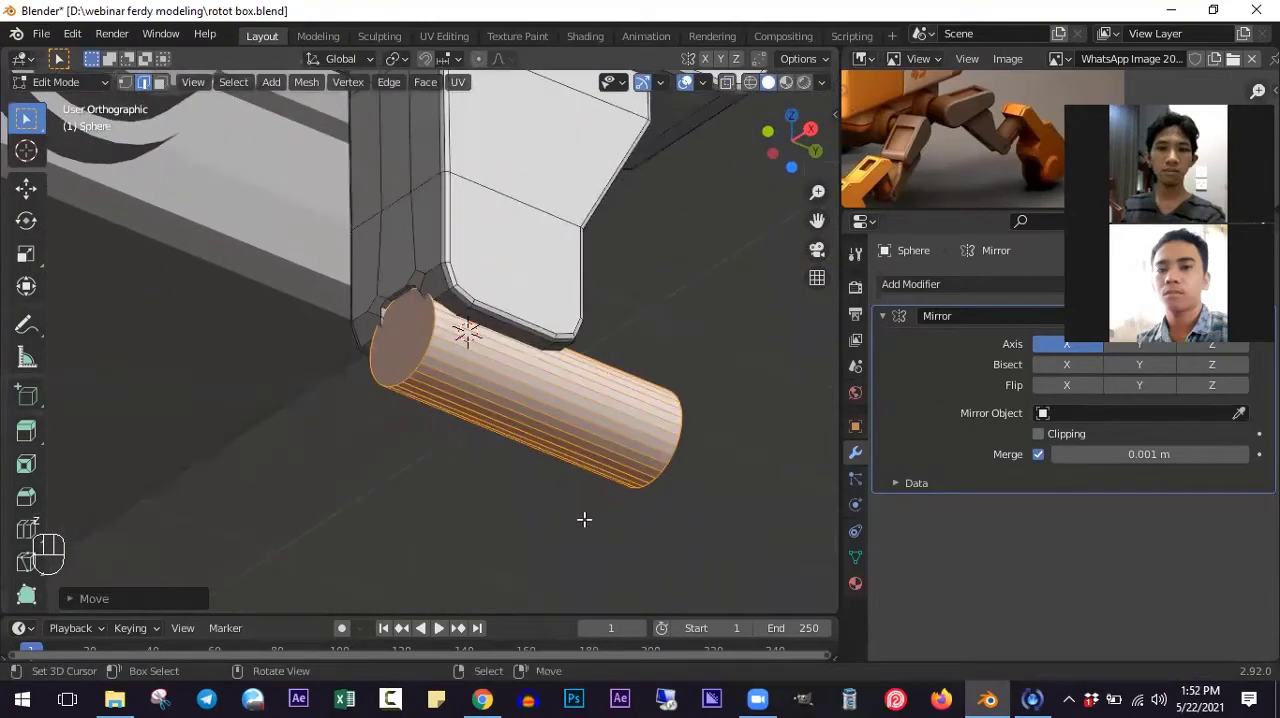
pyautogui.press('s')
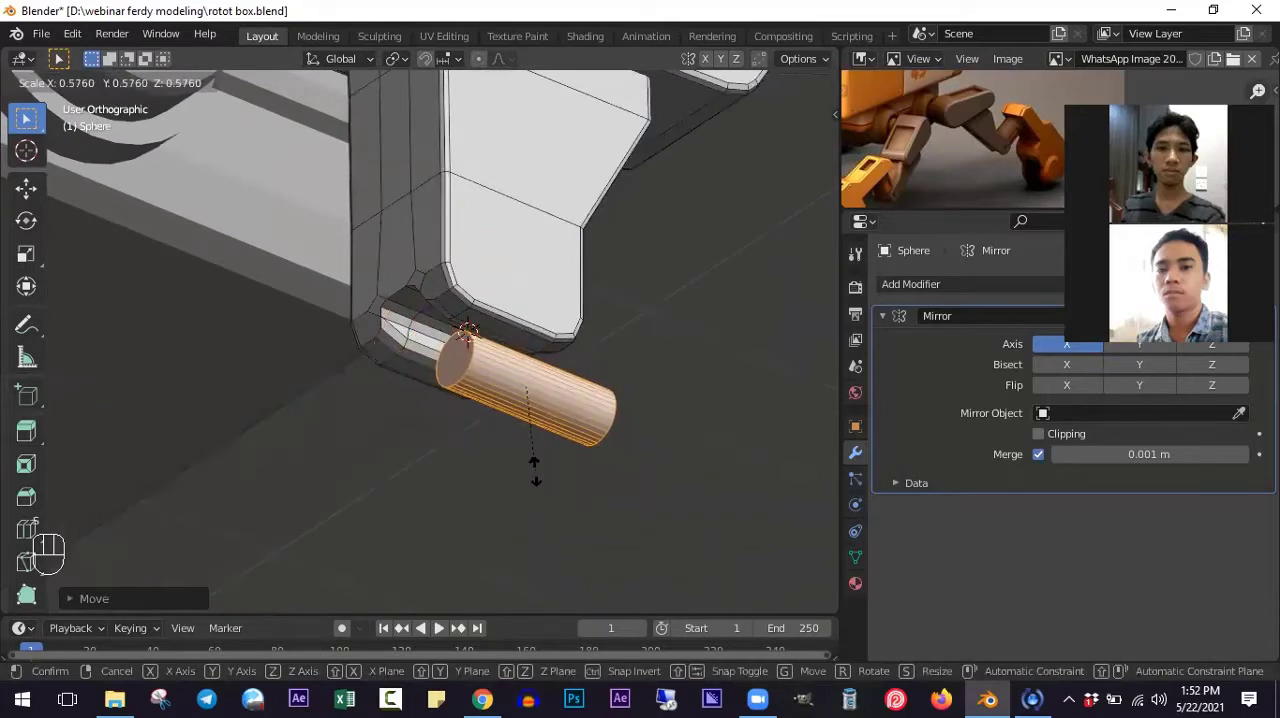
pyautogui.click(539, 474)
pyautogui.press('KP_3')
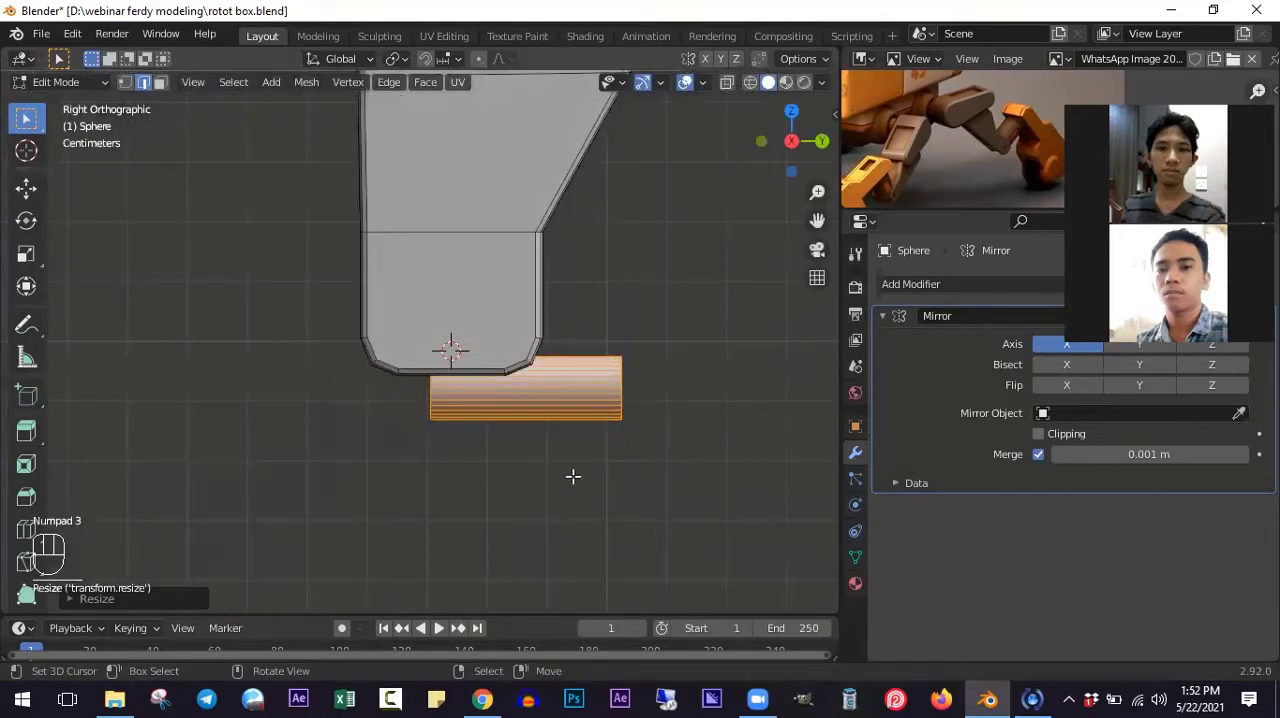
pyautogui.press('g')
pyautogui.click(526, 449)
pyautogui.hotkey('alt', 'z')
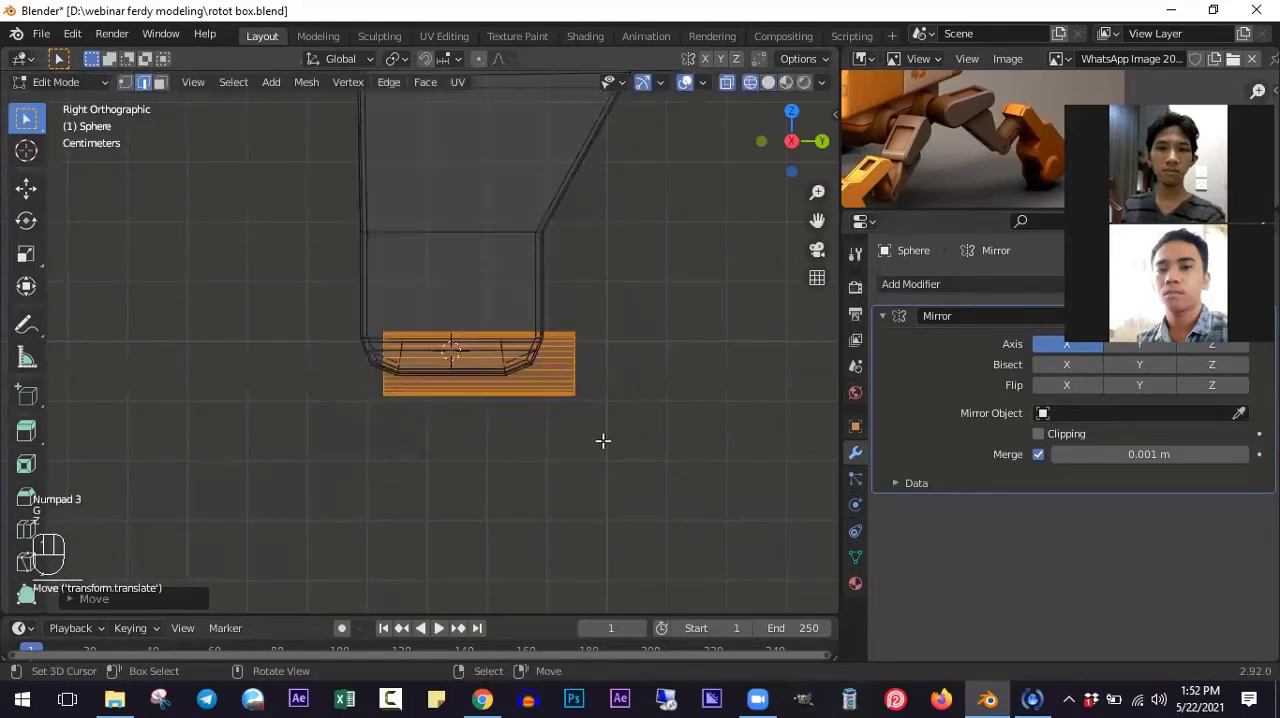
# - Lengthen the cylinder along Y by about 1.24 and shift it forward about 0.08 m so it protrudes from the leg
pyautogui.press('s')
pyautogui.press('y')
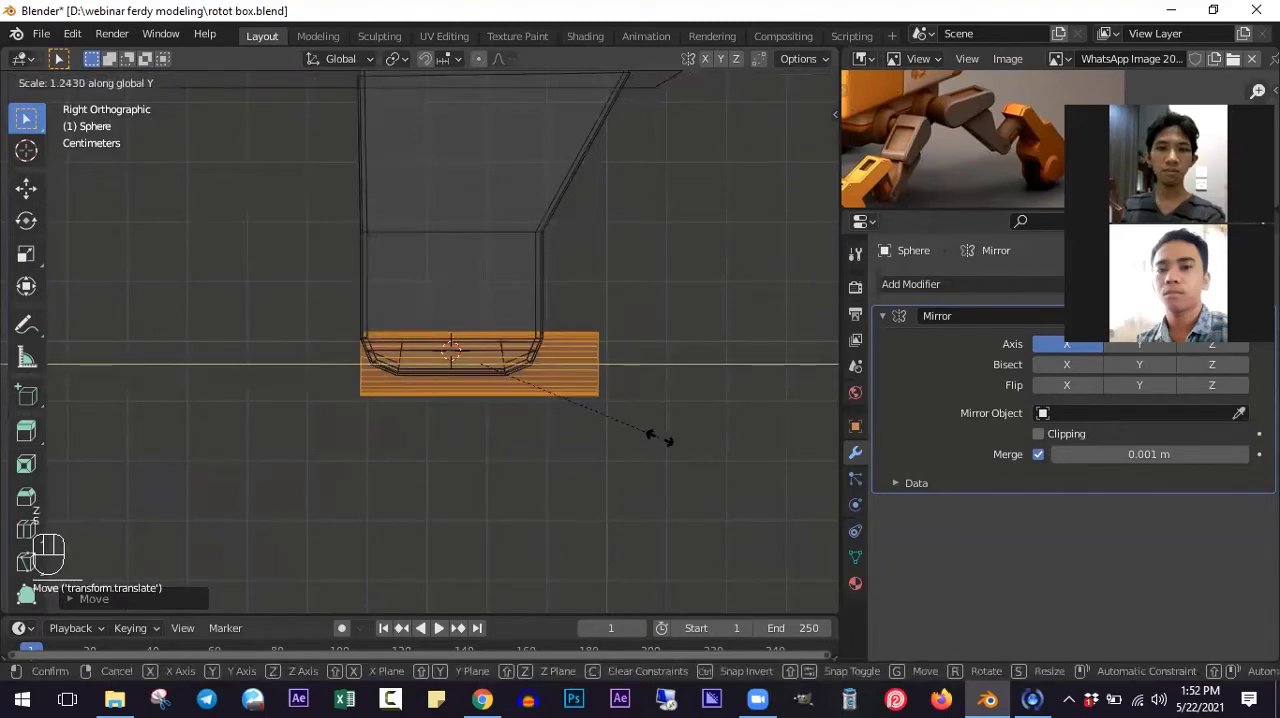
pyautogui.click(660, 437)
pyautogui.press('g')
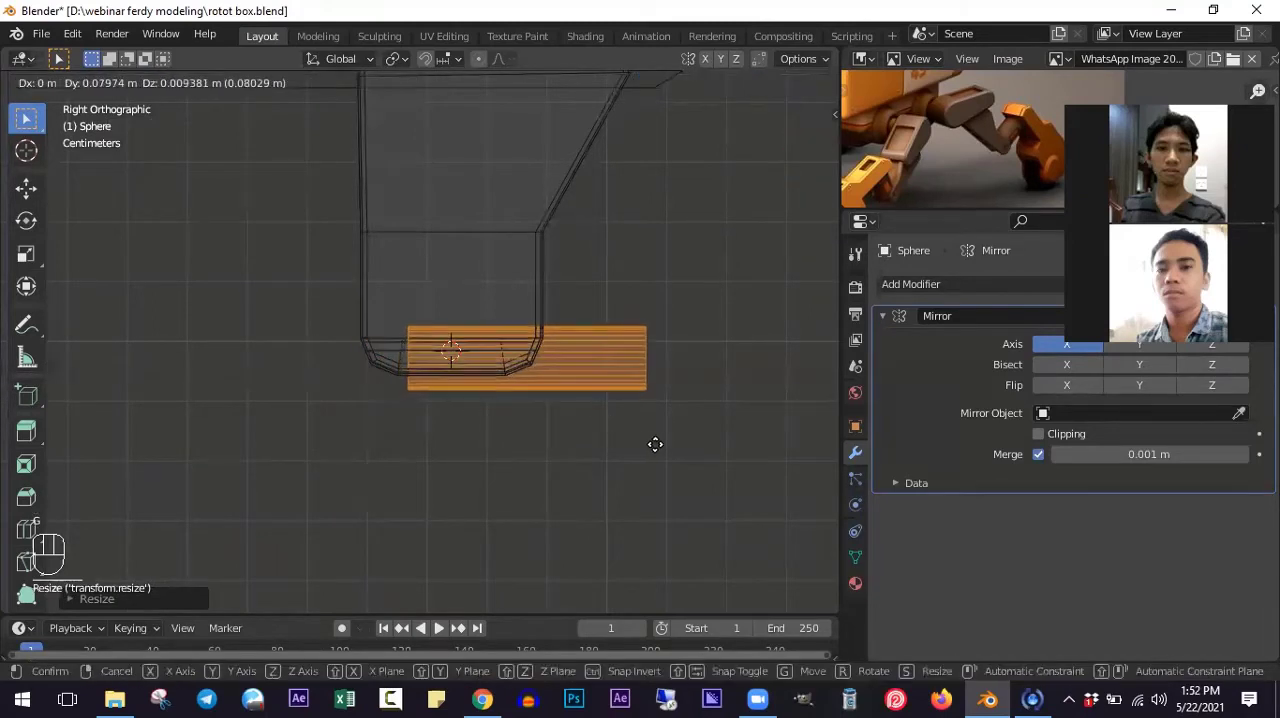
pyautogui.click(655, 444)
pyautogui.press('z')
pyautogui.scroll(-2, 544, 404)
pyautogui.press('Tab')
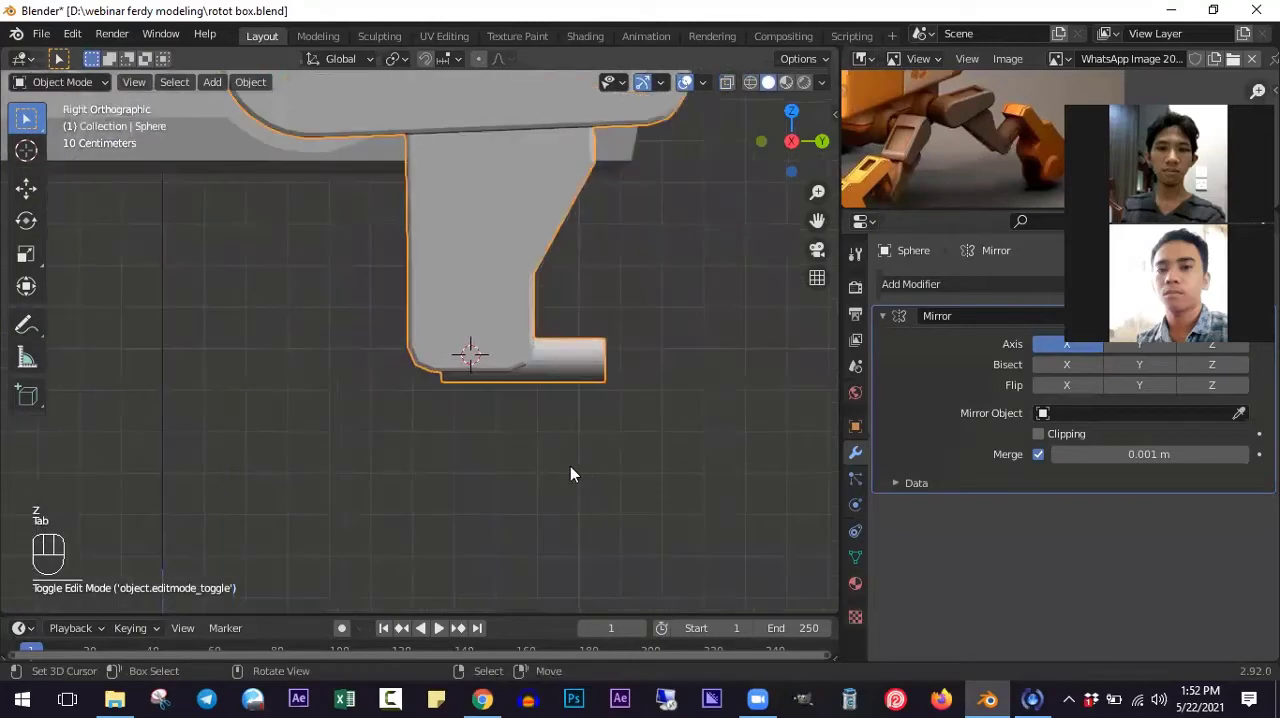
# - Examine the leg with its protruding cylinder from several angles, in relation to the body and reference image
pyautogui.moveTo(570, 466); pyautogui.dragTo(452, 471, button='middle')
pyautogui.scroll(-5, 458, 440)
pyautogui.moveTo(464, 425); pyautogui.dragTo(518, 429, button='middle')
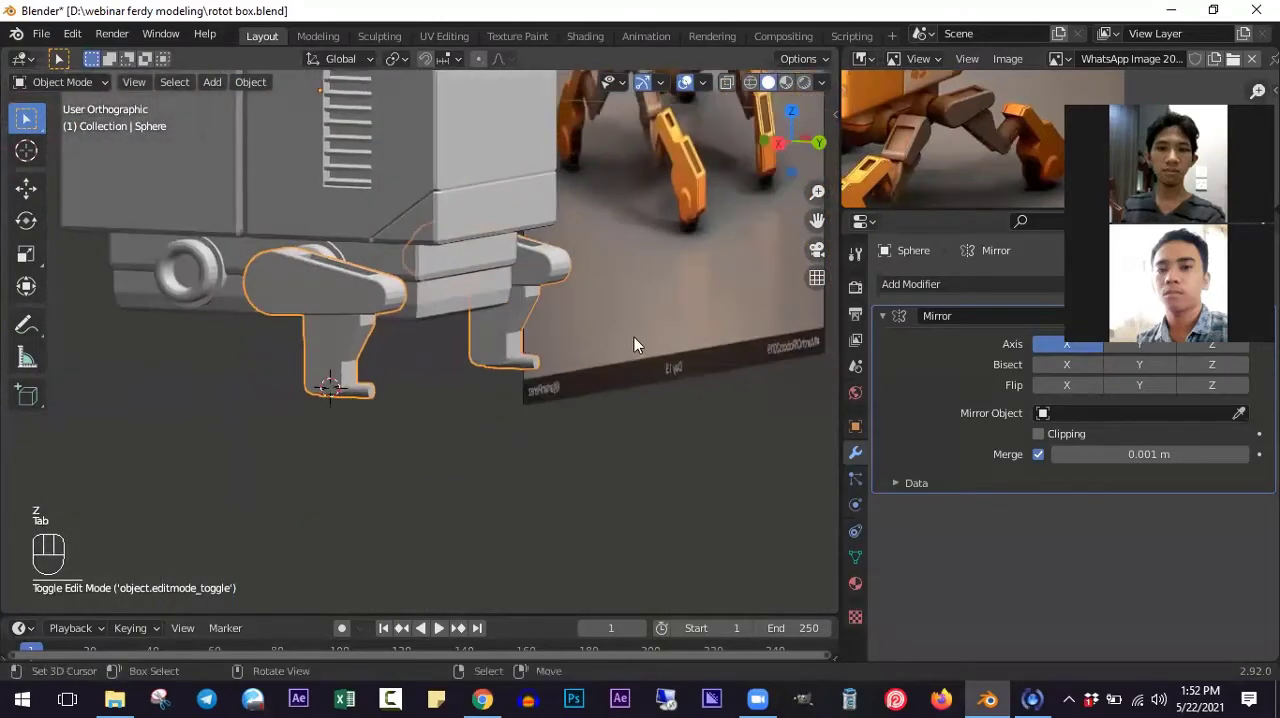
pyautogui.keyDown('ctrl'); pyautogui.scroll(-3, 497, 380); pyautogui.keyUp('ctrl')
pyautogui.moveTo(497, 380); pyautogui.dragTo(581, 425, button='middle')
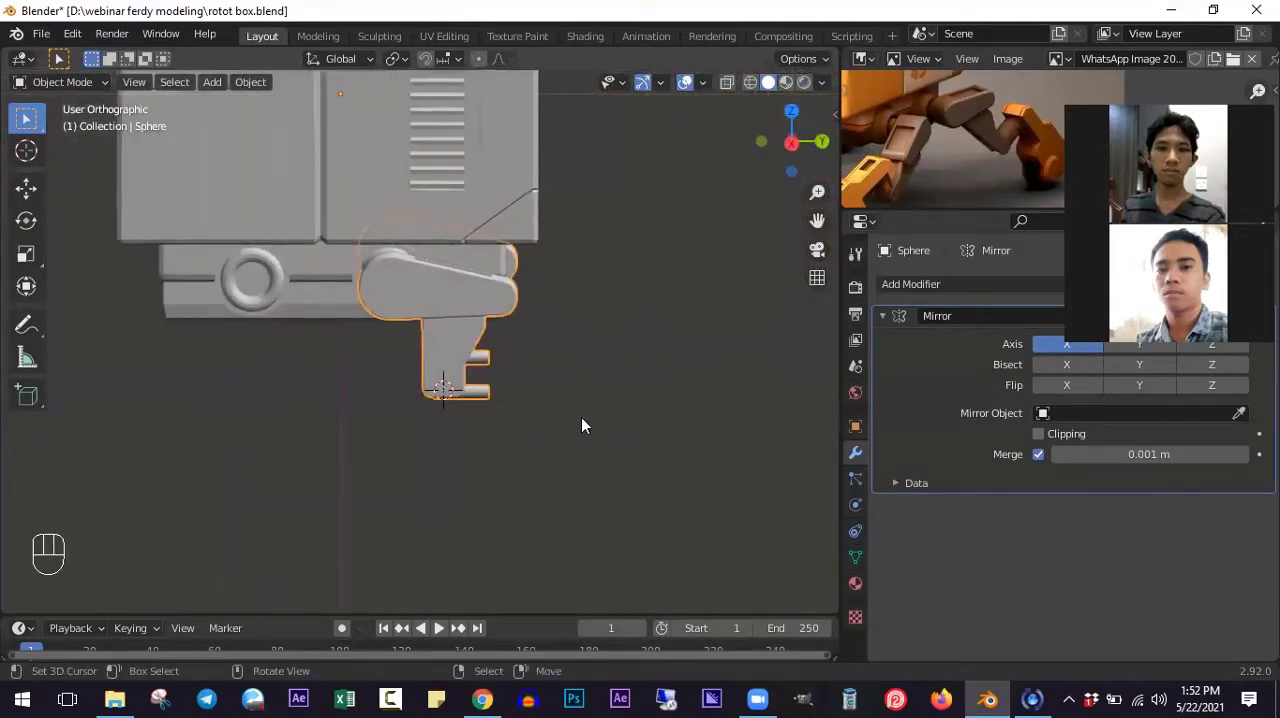
pyautogui.scroll(1, 465, 339)
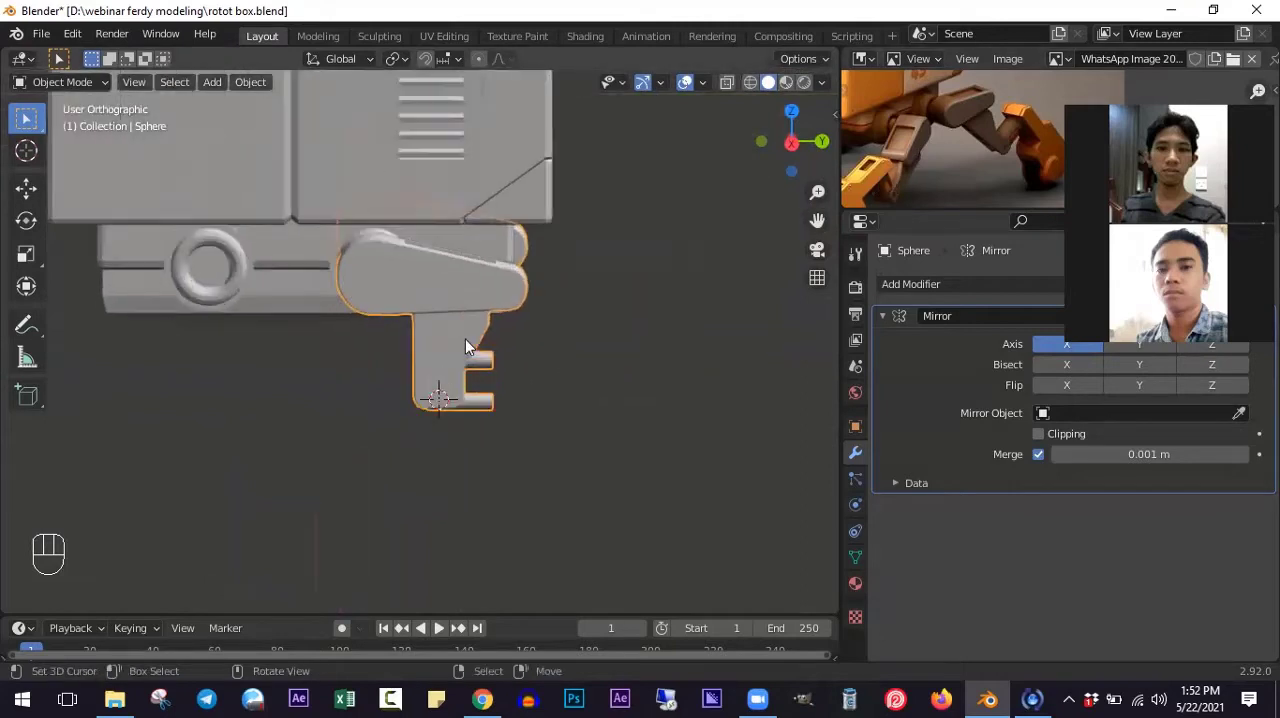
pyautogui.press('KP_3')
pyautogui.scroll(2, 472, 340)
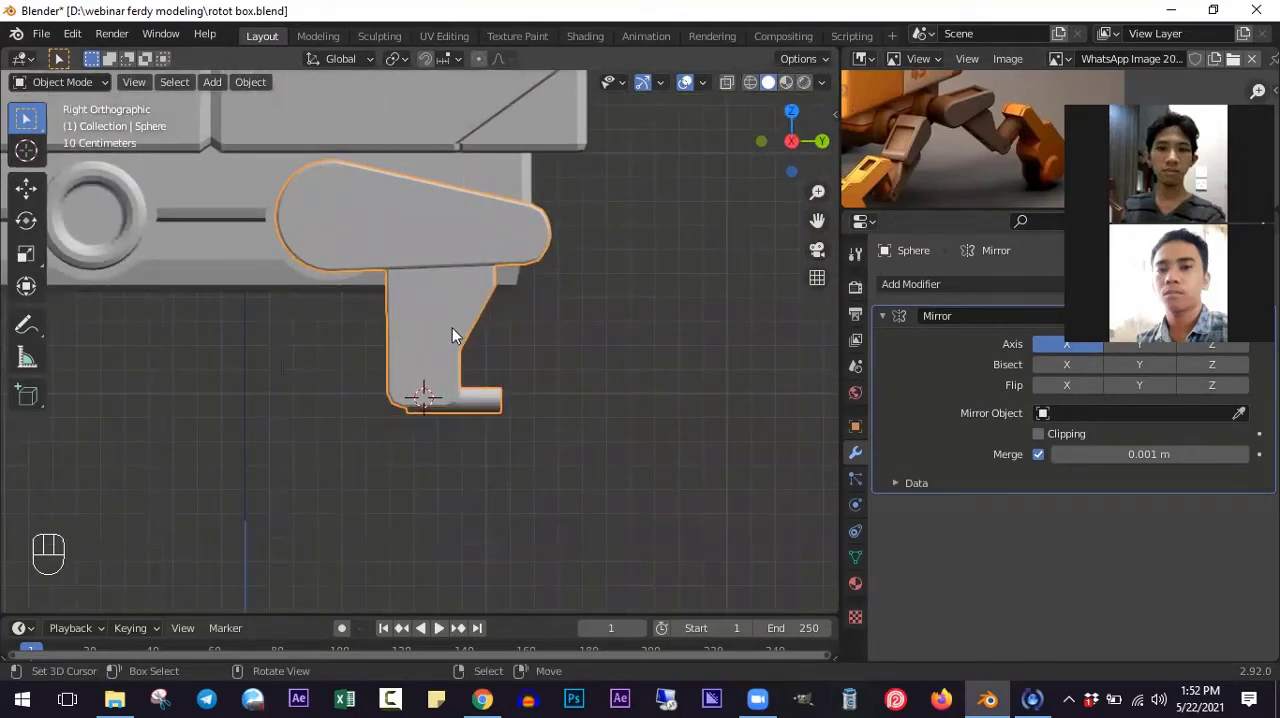
# - Tilt the lower leg and its cylinder slightly counterclockwise in side view and shift them slightly forward along Y under the upper leg
pyautogui.press('Tab')
pyautogui.hotkey('alt', 'a')
pyautogui.press('l')
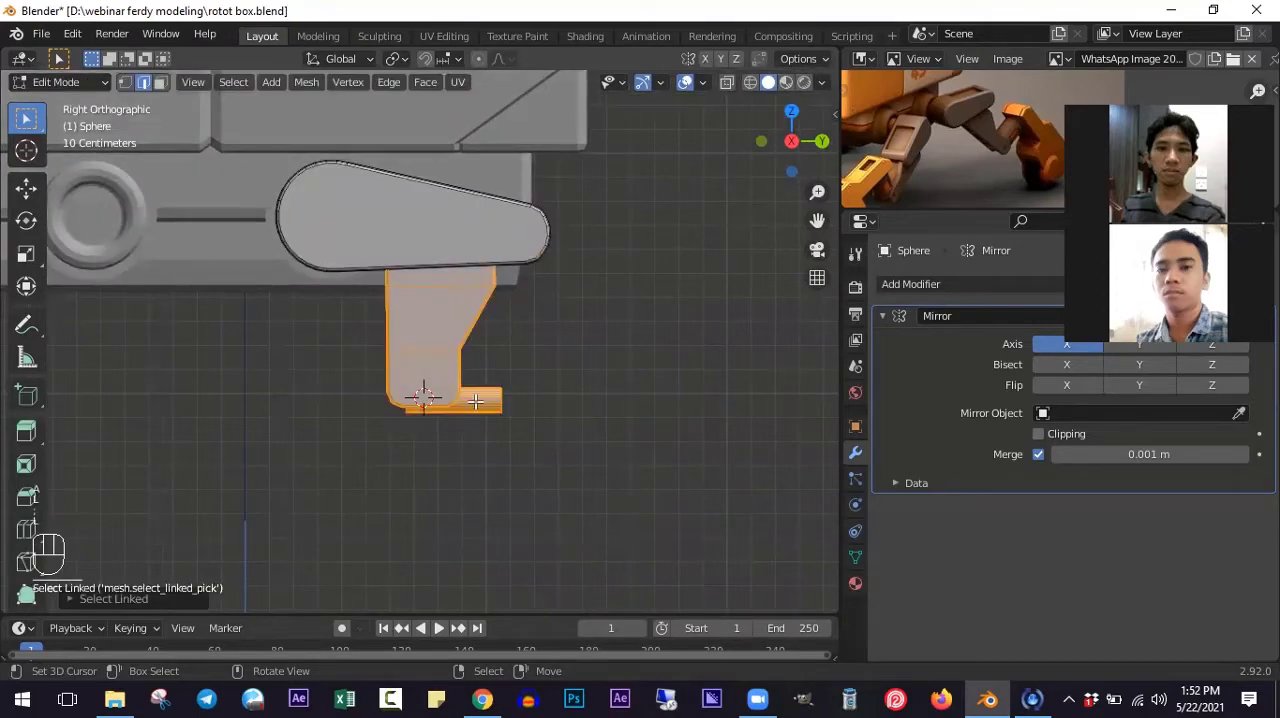
pyautogui.press('r')
pyautogui.click(563, 430)
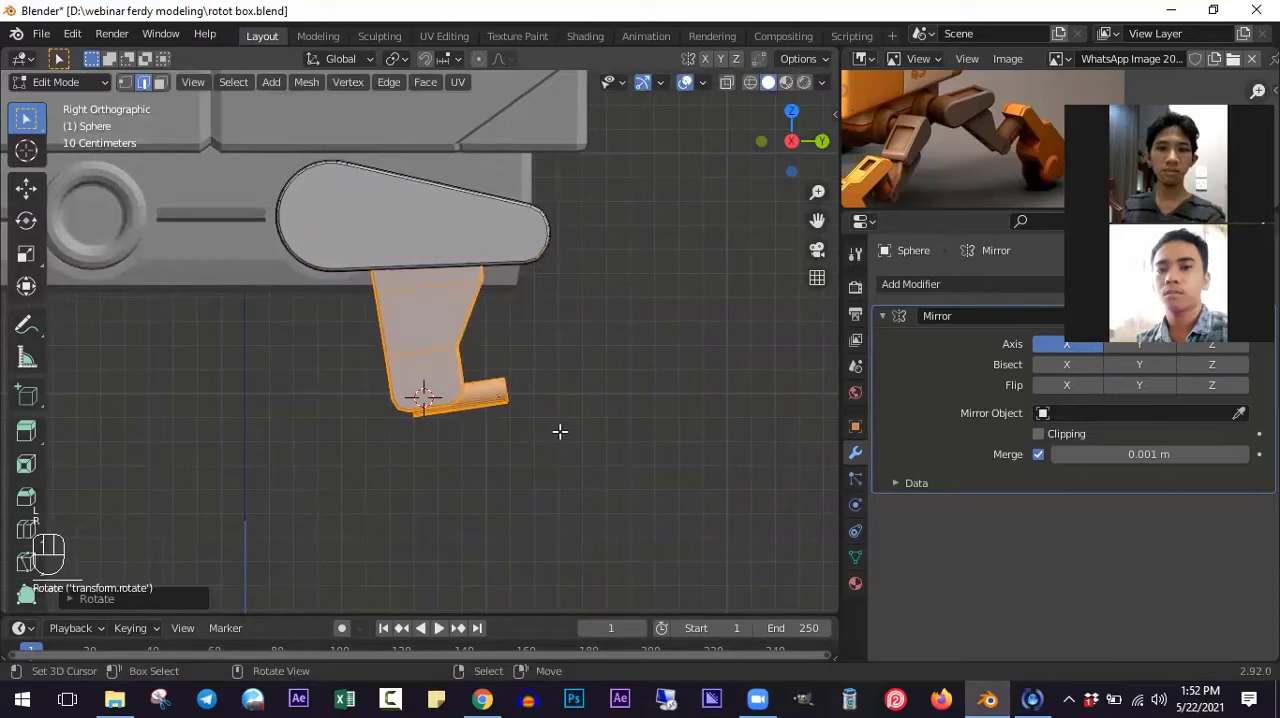
pyautogui.press('g')
pyautogui.click(577, 431)
pyautogui.keyDown('shift'); pyautogui.scroll(-2, 496, 204); pyautogui.keyUp('shift')
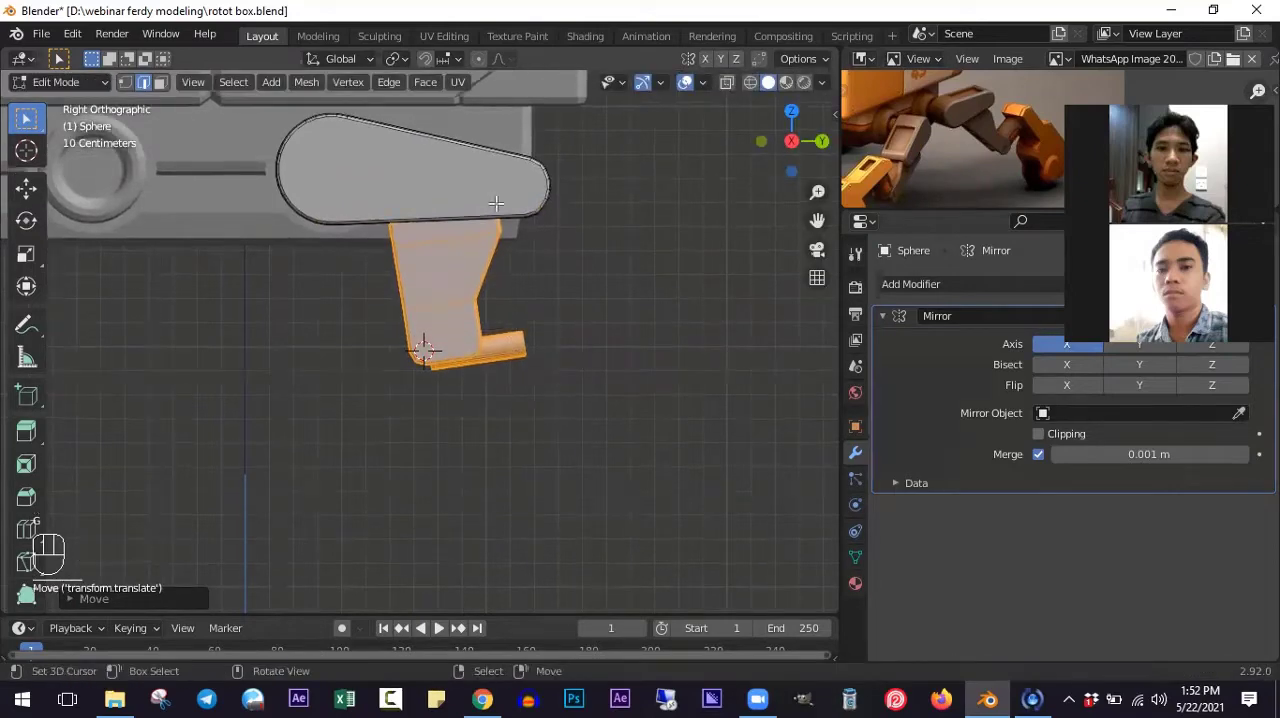
pyautogui.press('l')
pyautogui.press('r')
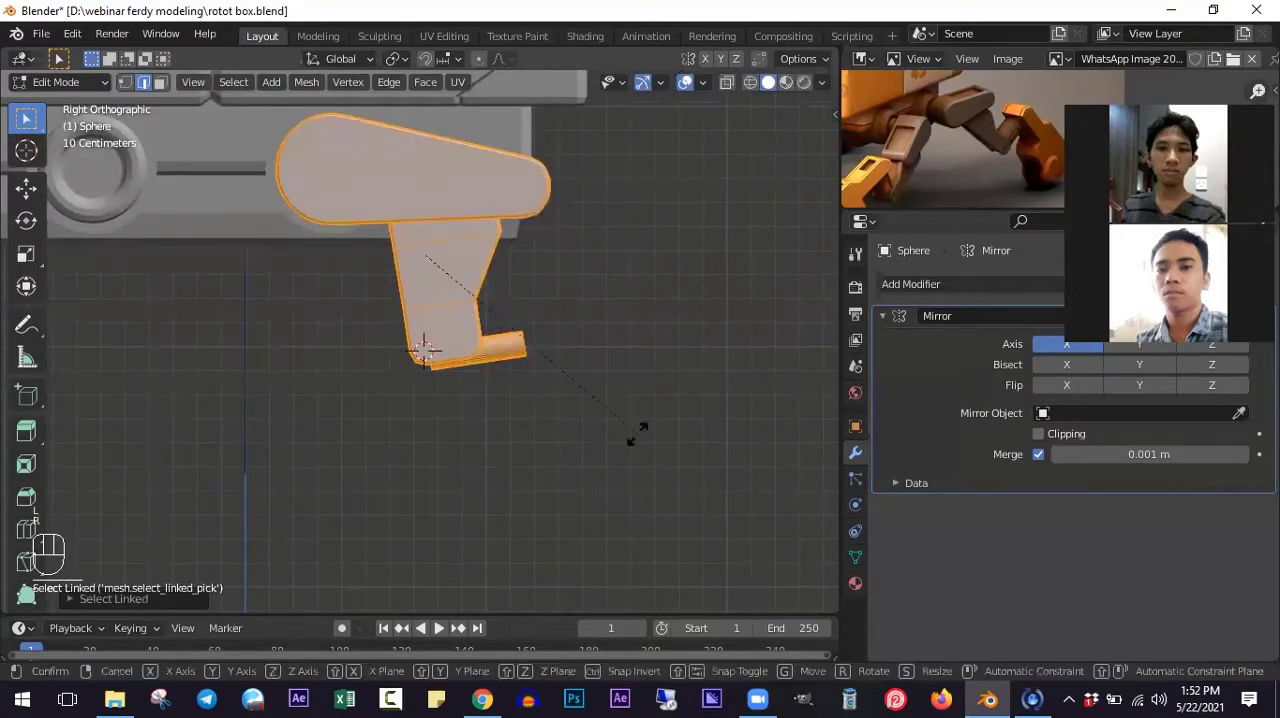
pyautogui.rightClick(655, 367)
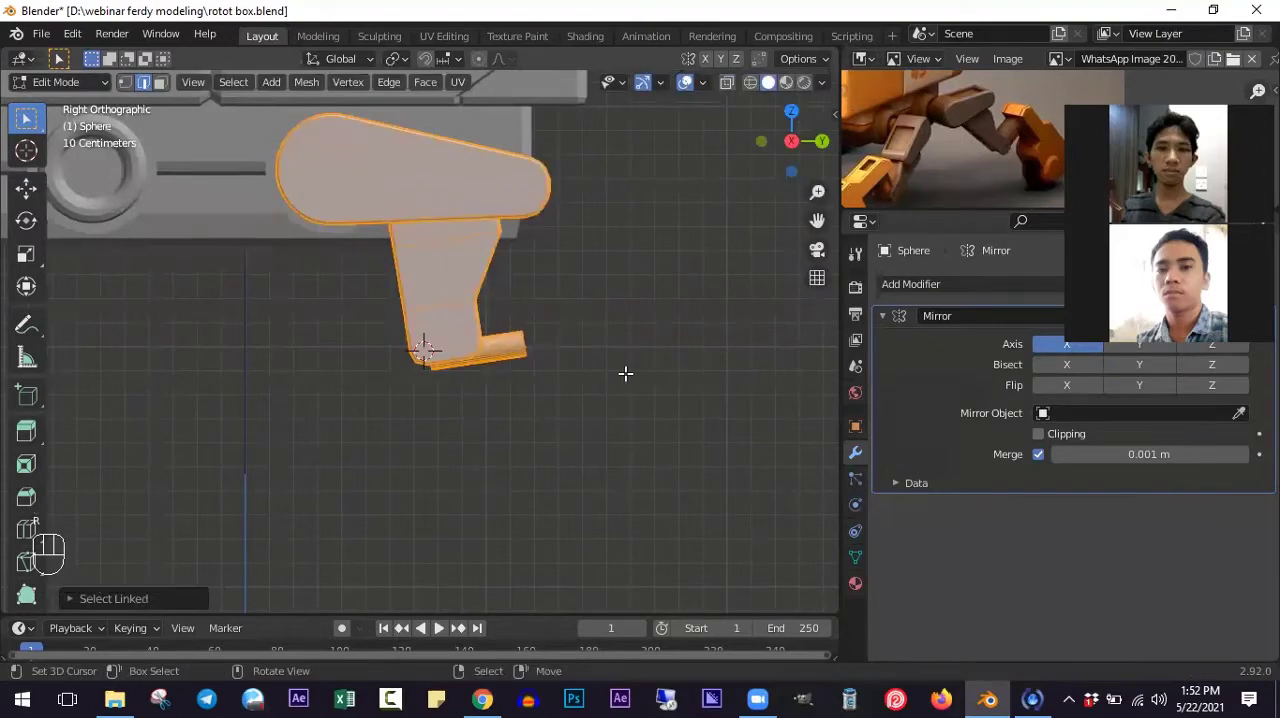
# - In wireframe view, snap the 3D cursor to the sphere at the upper leg's hip joint and make the 3D Cursor the pivot point
pyautogui.press('z')
pyautogui.keyDown('shift'); pyautogui.scroll(4, 385, 265); pyautogui.keyUp('shift')
pyautogui.hotkey('alt', 'a')
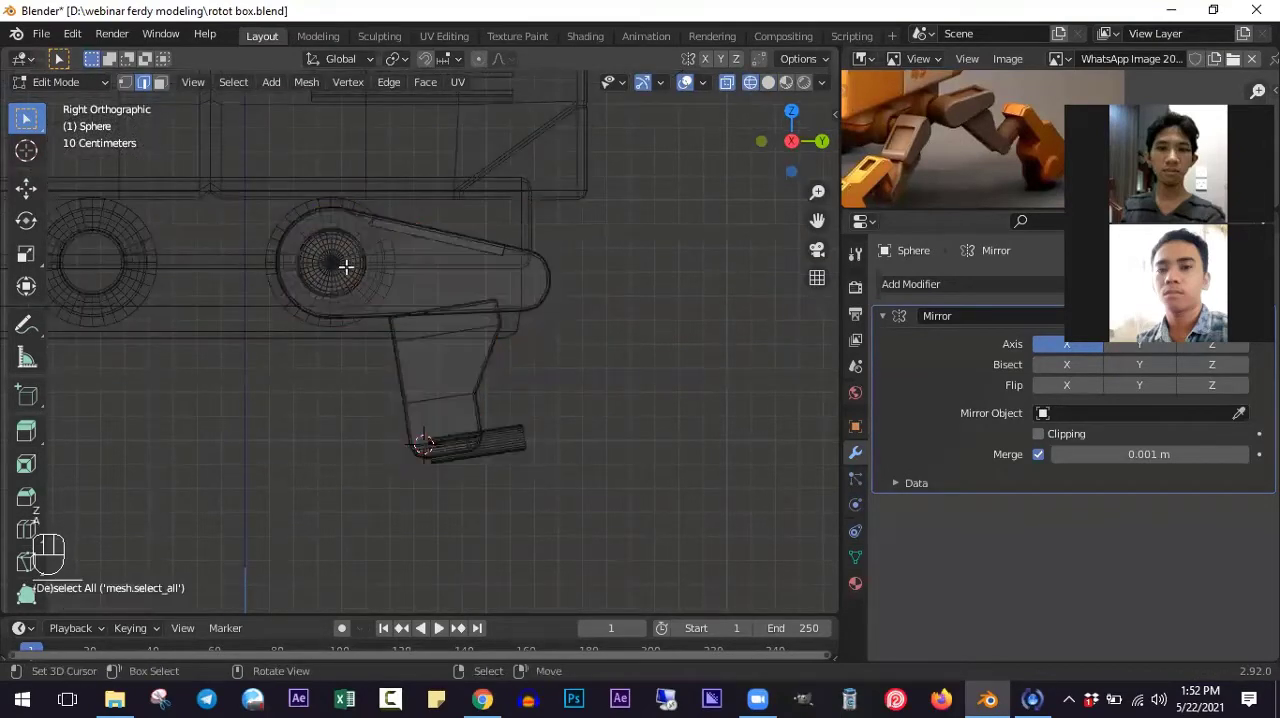
pyautogui.press('l')
pyautogui.hotkey('shift', 's')
pyautogui.click(349, 264)
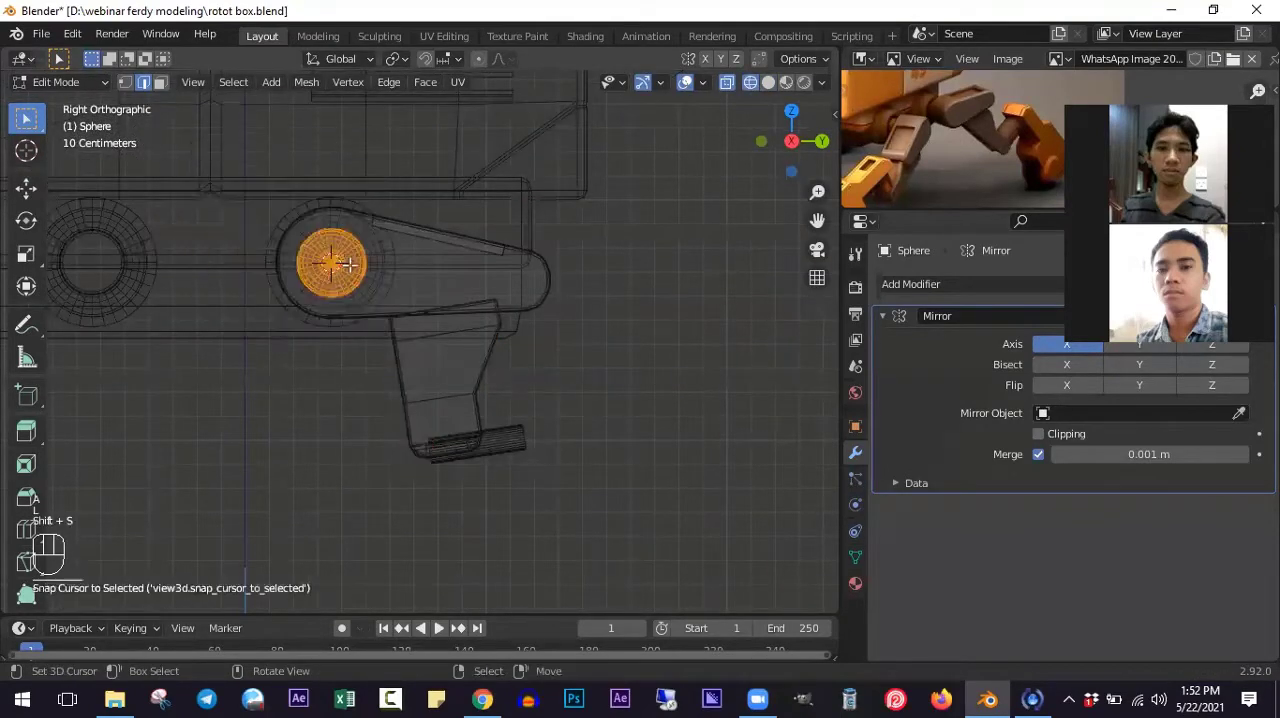
pyautogui.click(396, 59)
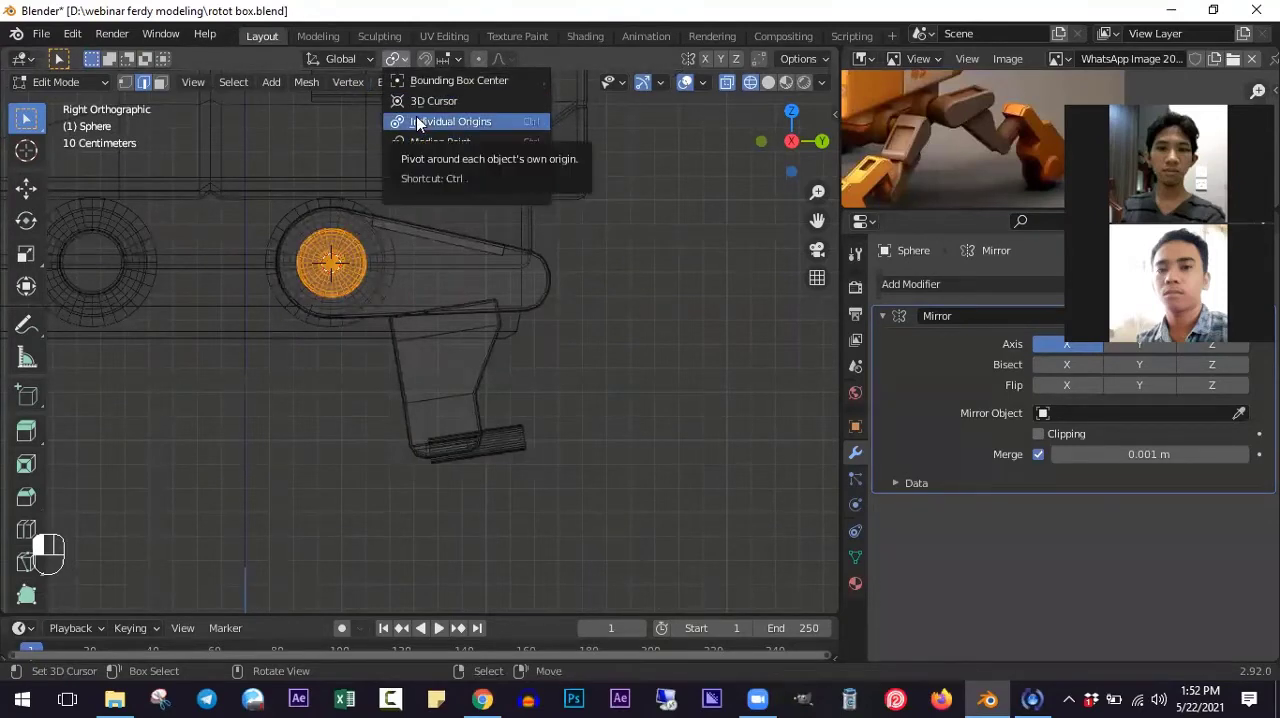
pyautogui.click(410, 101)
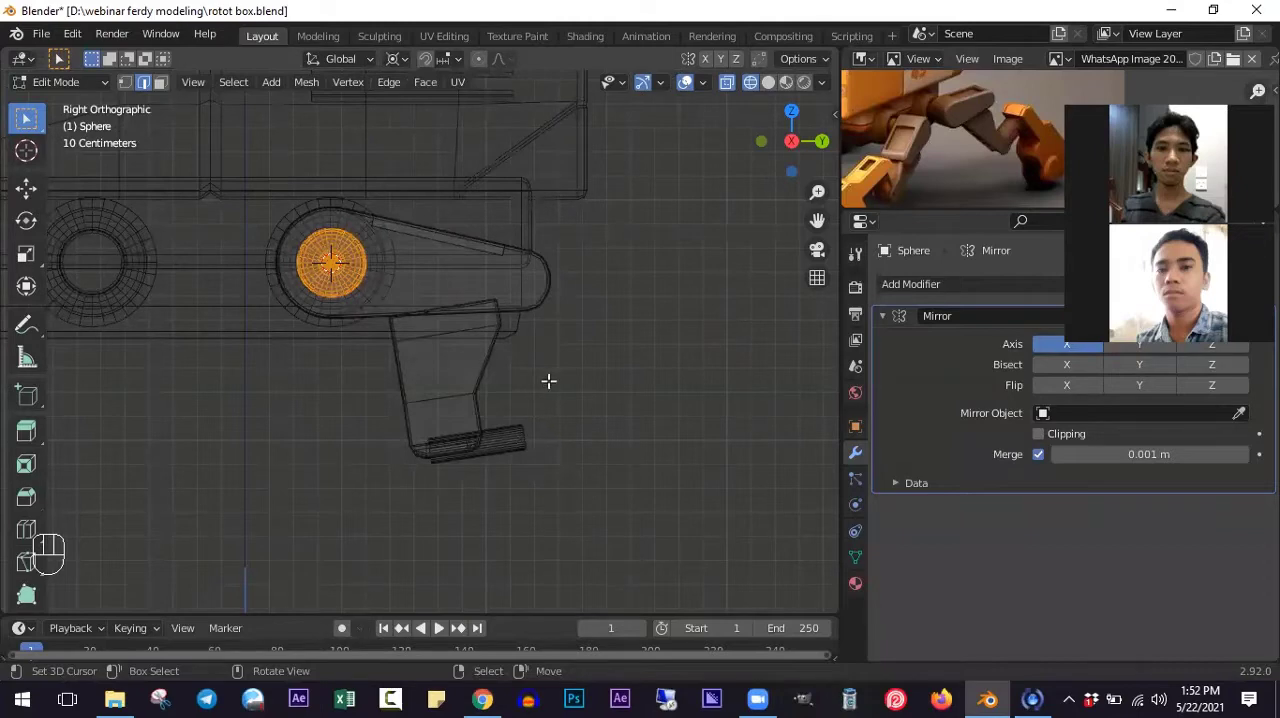
# - Rotate the whole leg counterclockwise around the hip joint until the upper leg slopes upward toward its knee end
pyautogui.press('a')
pyautogui.press('a')
pyautogui.press('r')
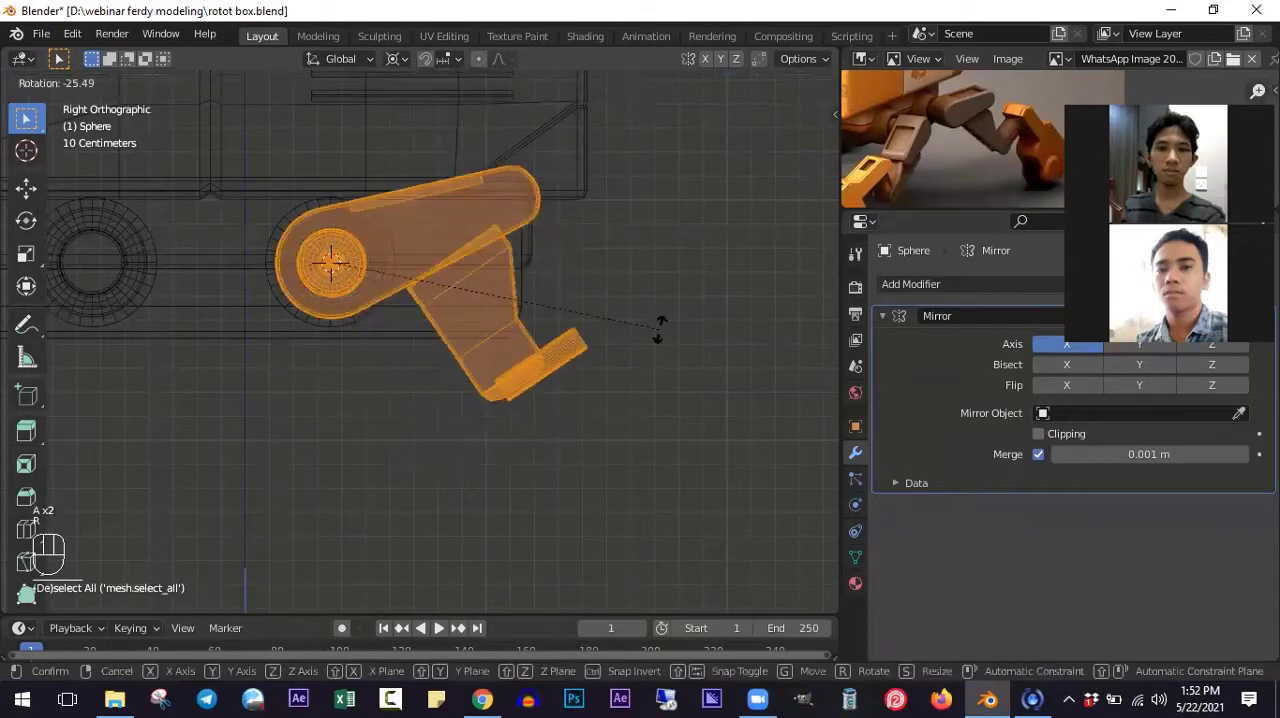
pyautogui.click(635, 355)
pyautogui.keyDown('shift'); pyautogui.moveTo(635, 355); pyautogui.dragTo(635, 306, button='middle'); pyautogui.keyUp('shift')
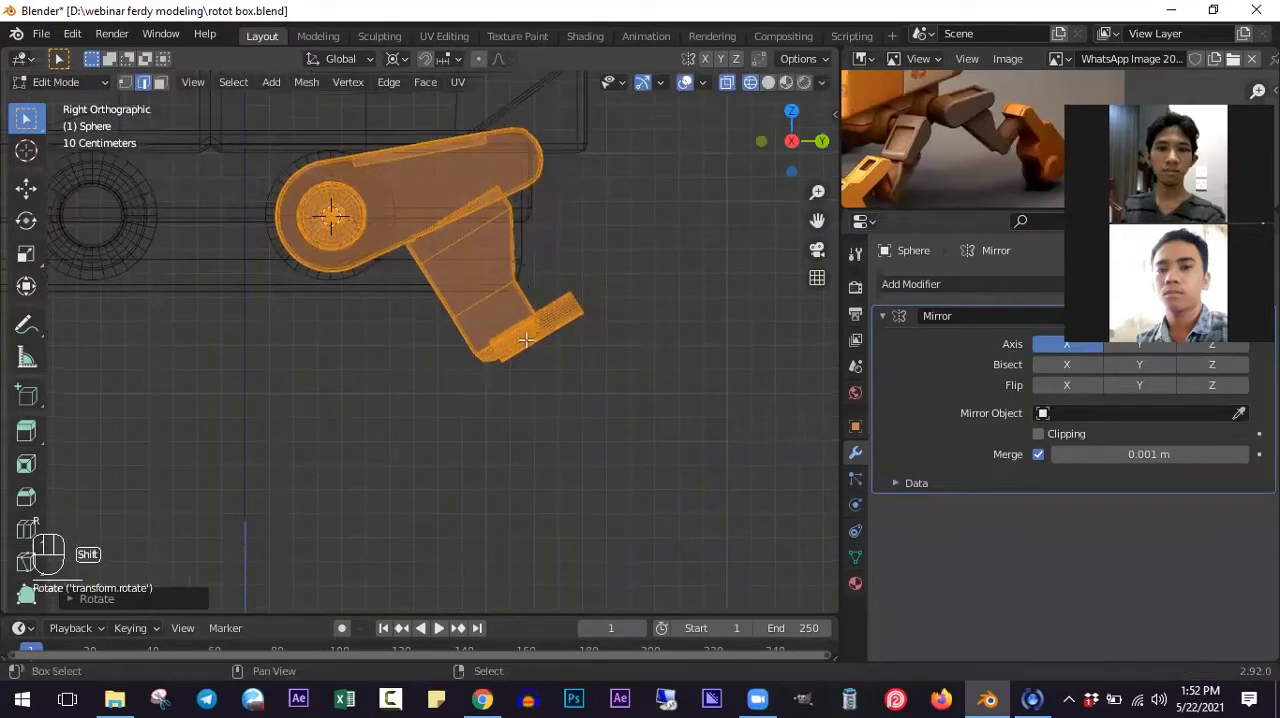
pyautogui.scroll(1, 562, 318)
pyautogui.keyDown('shift'); pyautogui.moveTo(574, 346); pyautogui.dragTo(486, 342, button='middle'); pyautogui.keyUp('shift')
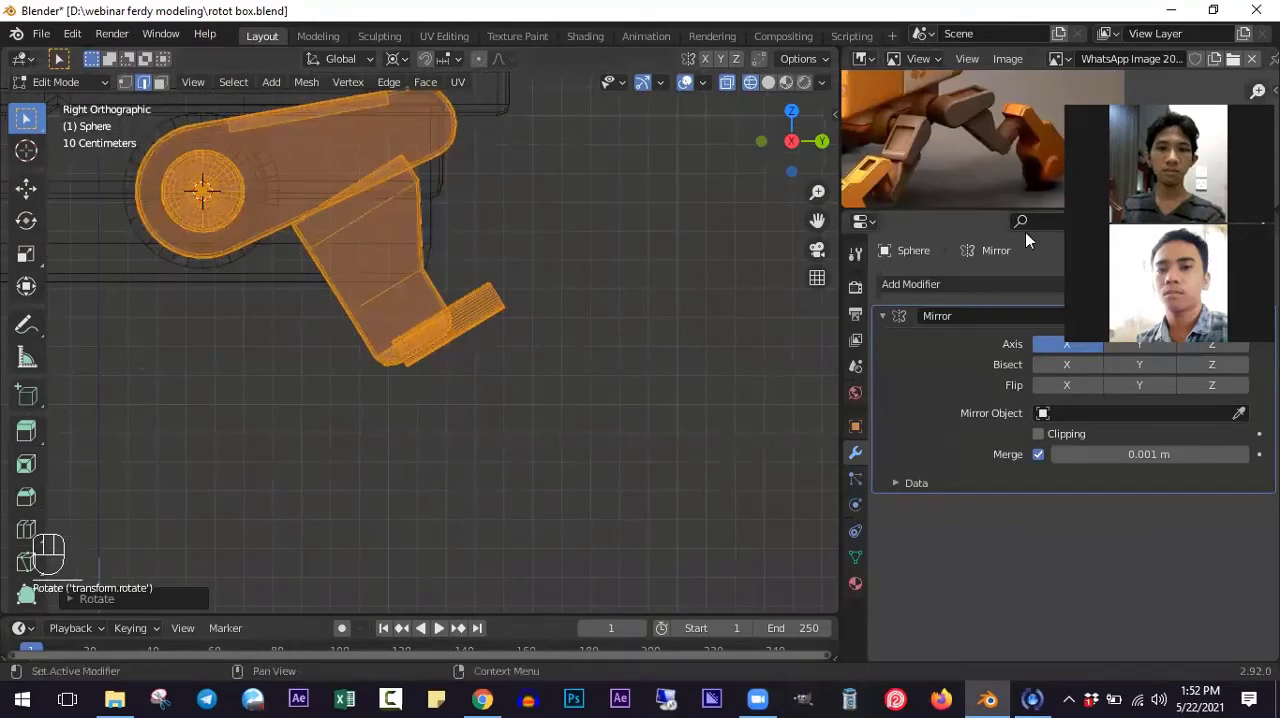
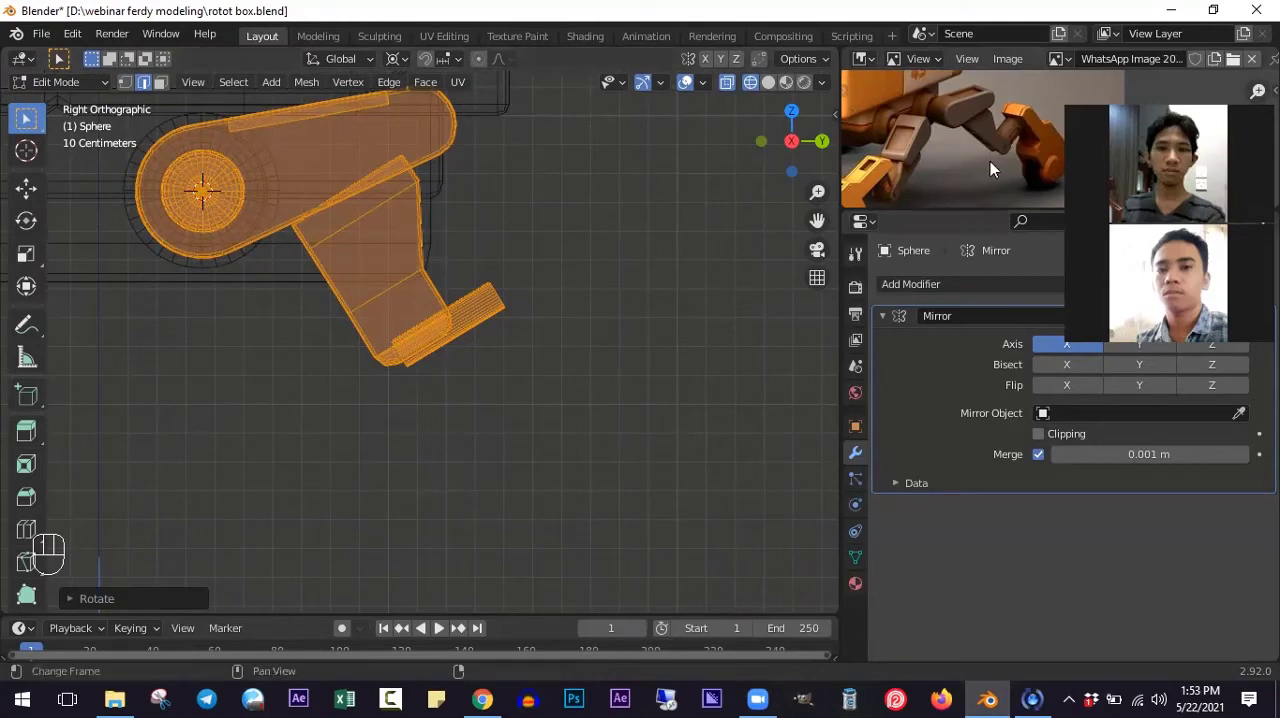
# - Add a cube to the leg mesh, scale it down and place it in front of the lower leg's cylinder
pyautogui.keyDown('shift'); pyautogui.scroll(-3, 608, 283); pyautogui.keyUp('shift')
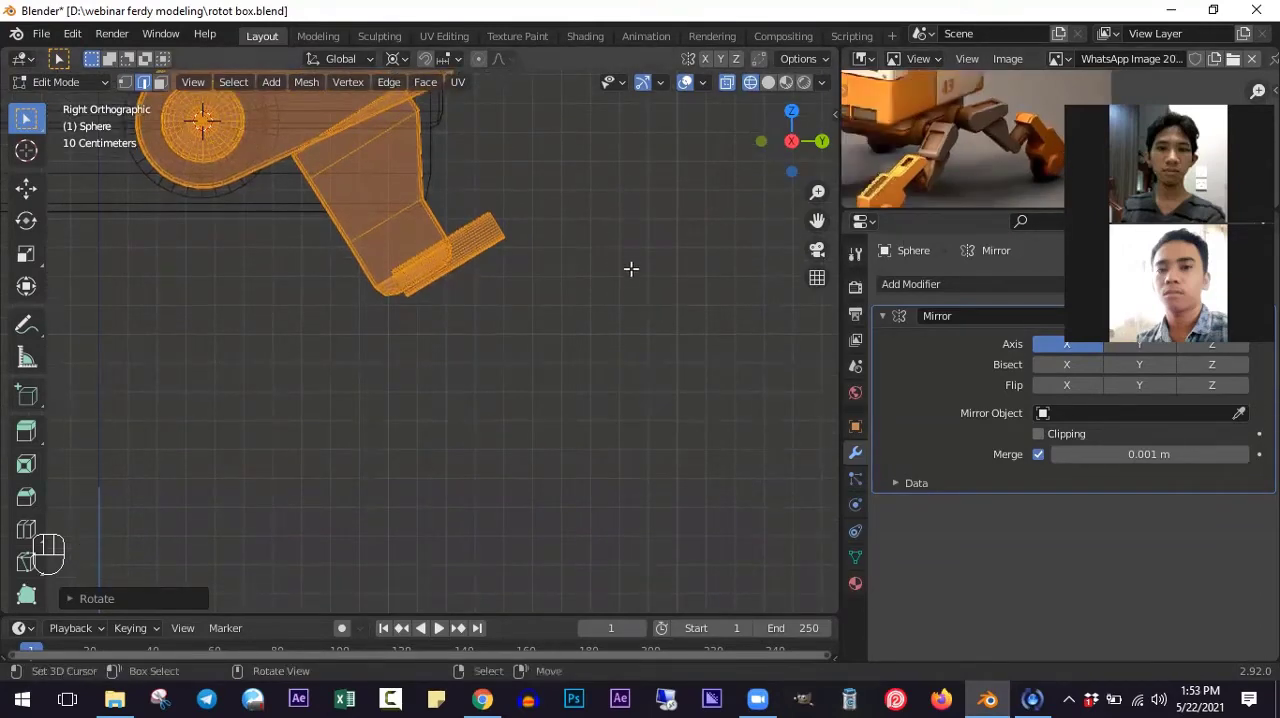
pyautogui.hotkey('alt', 'a')
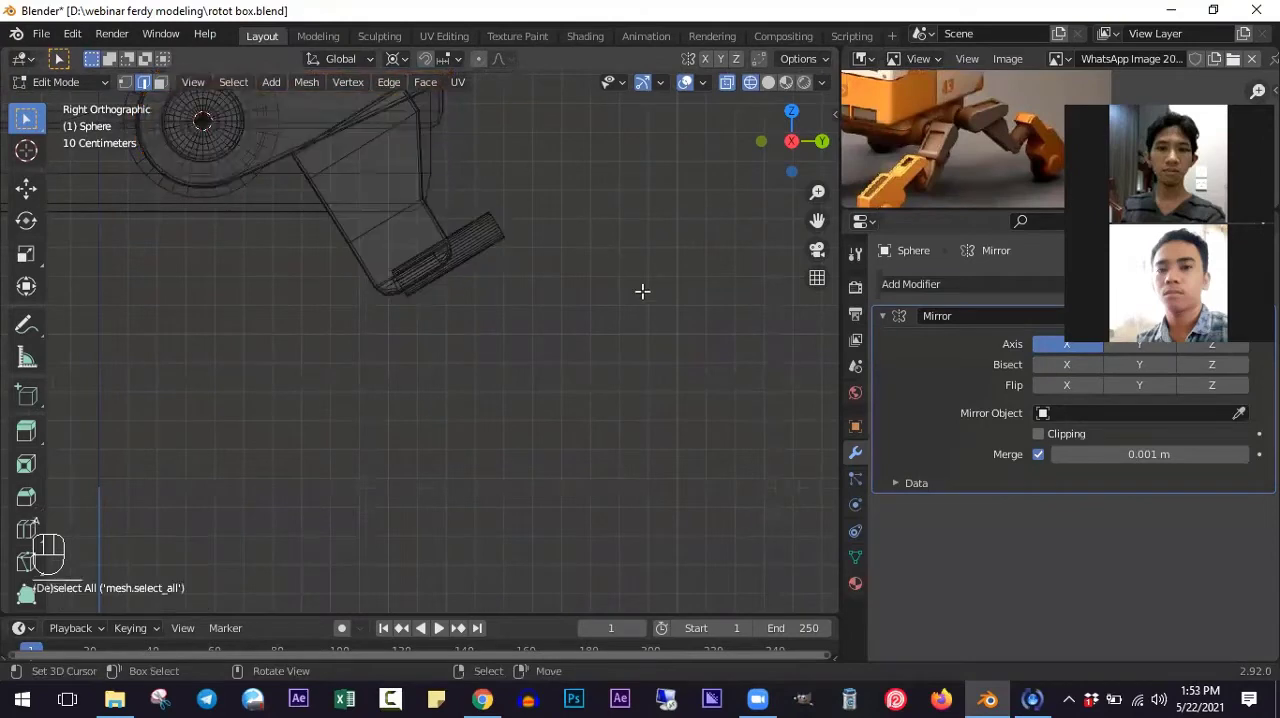
pyautogui.hotkey('shift', 'a')
pyautogui.click(572, 217)
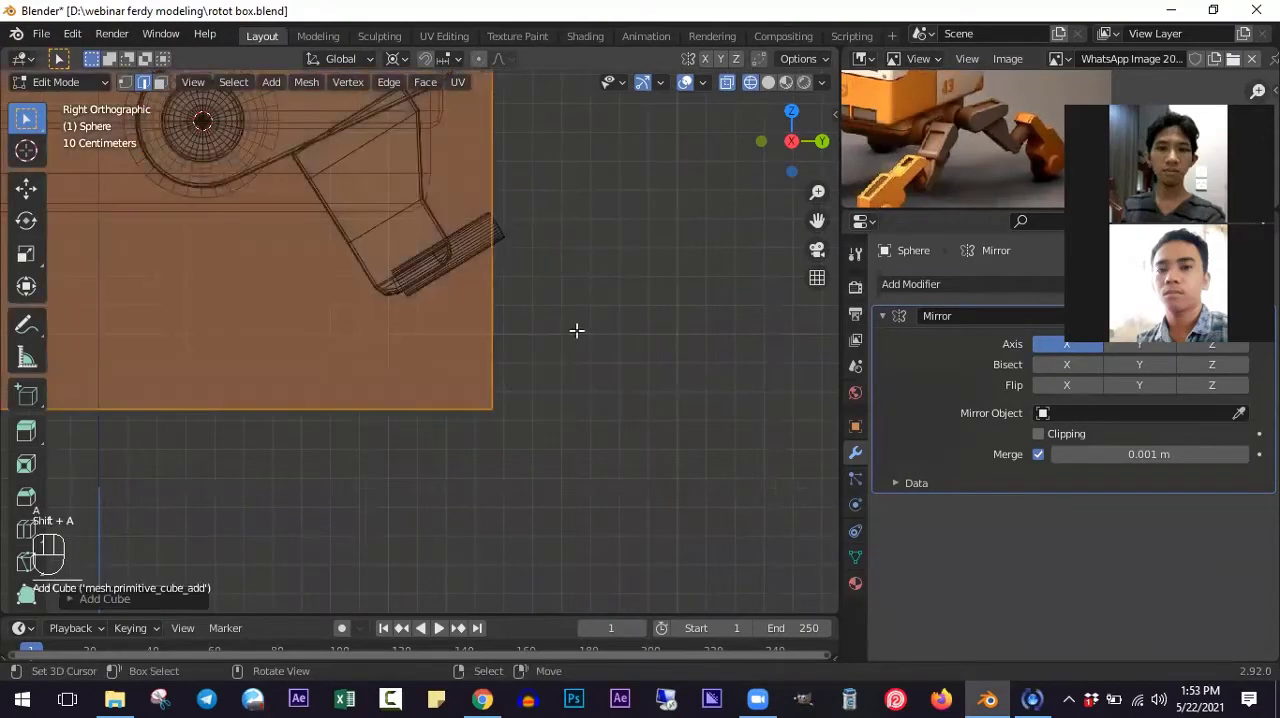
pyautogui.scroll(-2, 577, 331)
pyautogui.press('s')
pyautogui.click(450, 374)
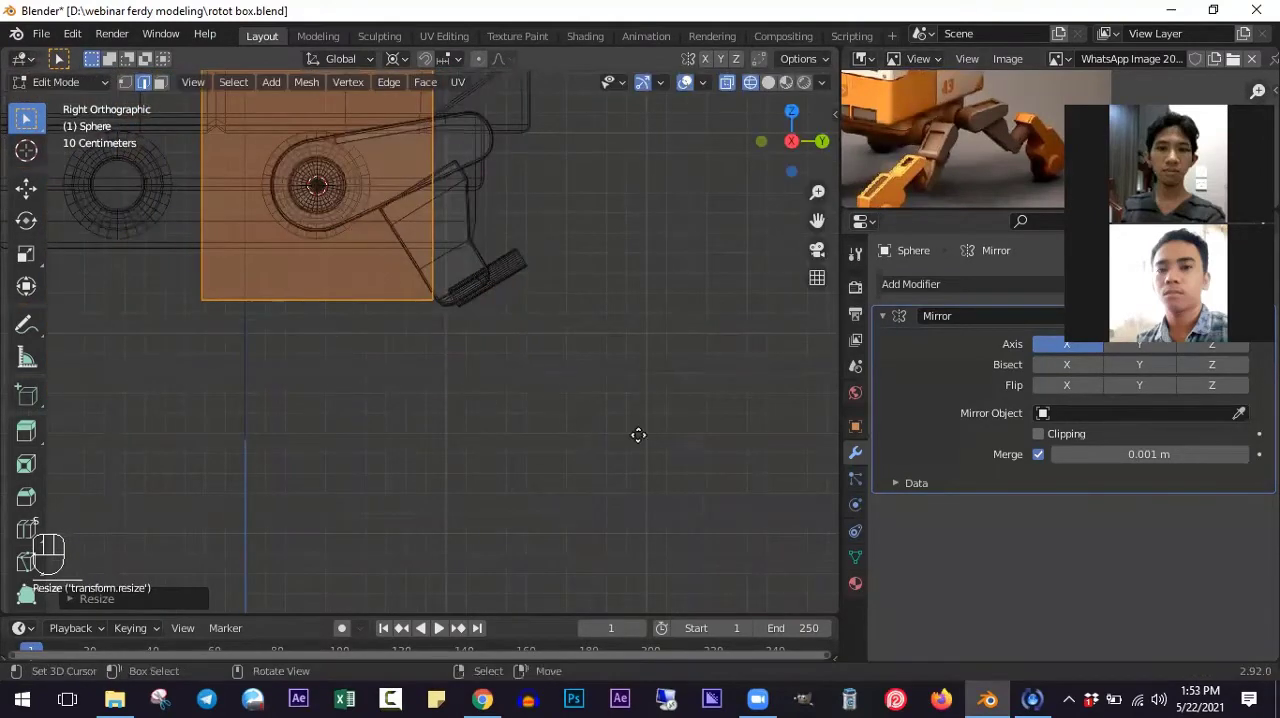
pyautogui.press('g')
pyautogui.click(700, 459)
pyautogui.keyDown('ctrl'); pyautogui.scroll(5, 699, 459); pyautogui.keyUp('ctrl')
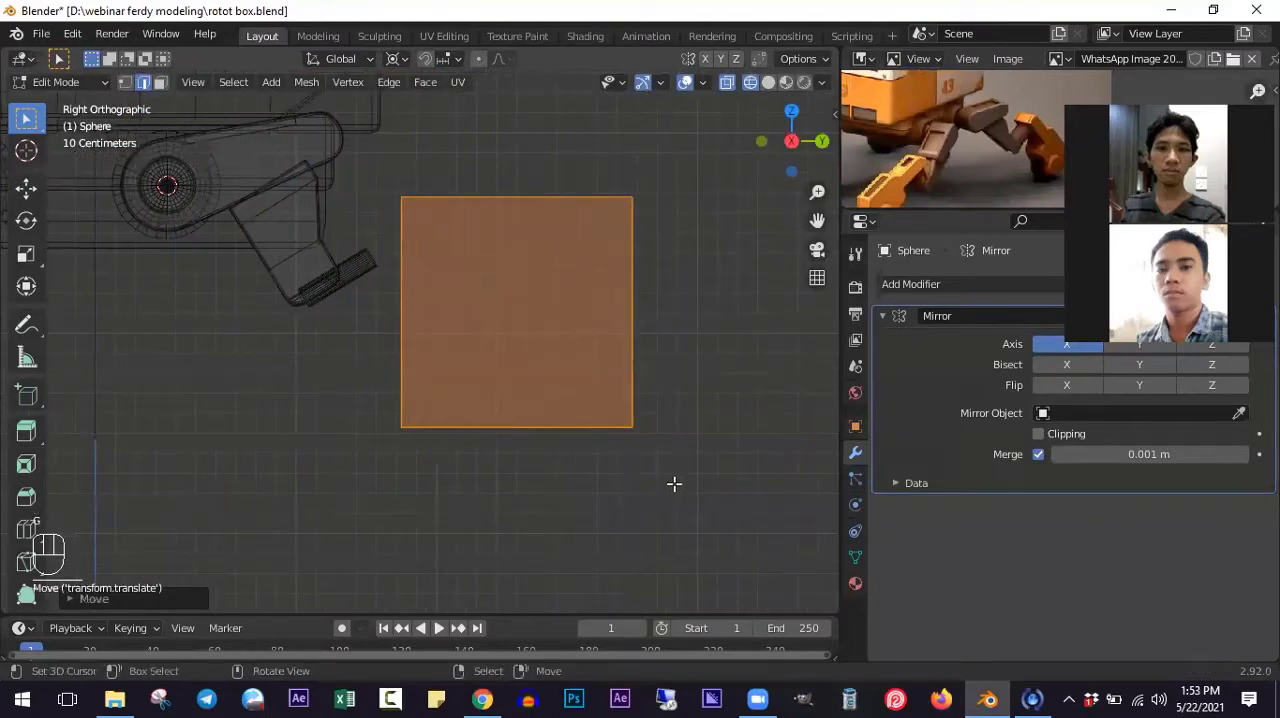
# - Make Median Point the pivot point and scale the cube to about 0.43 of its size
pyautogui.press('s')
pyautogui.press('Escape')
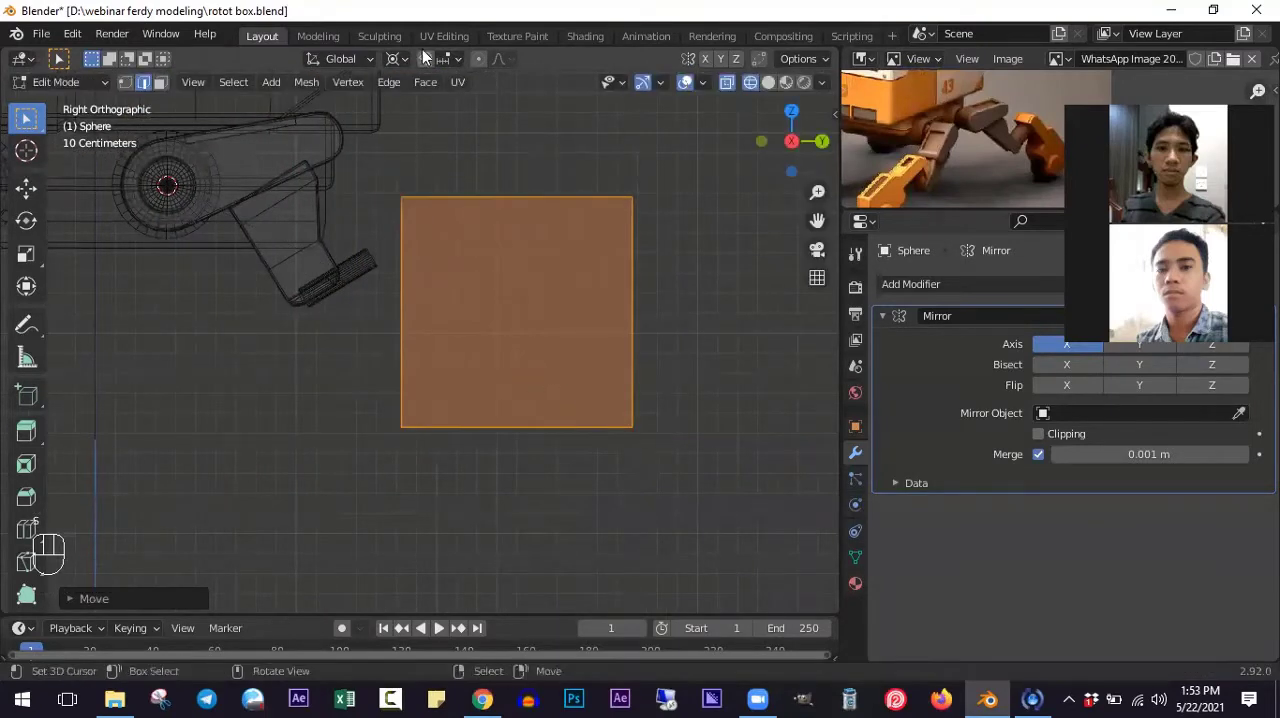
pyautogui.click(396, 58)
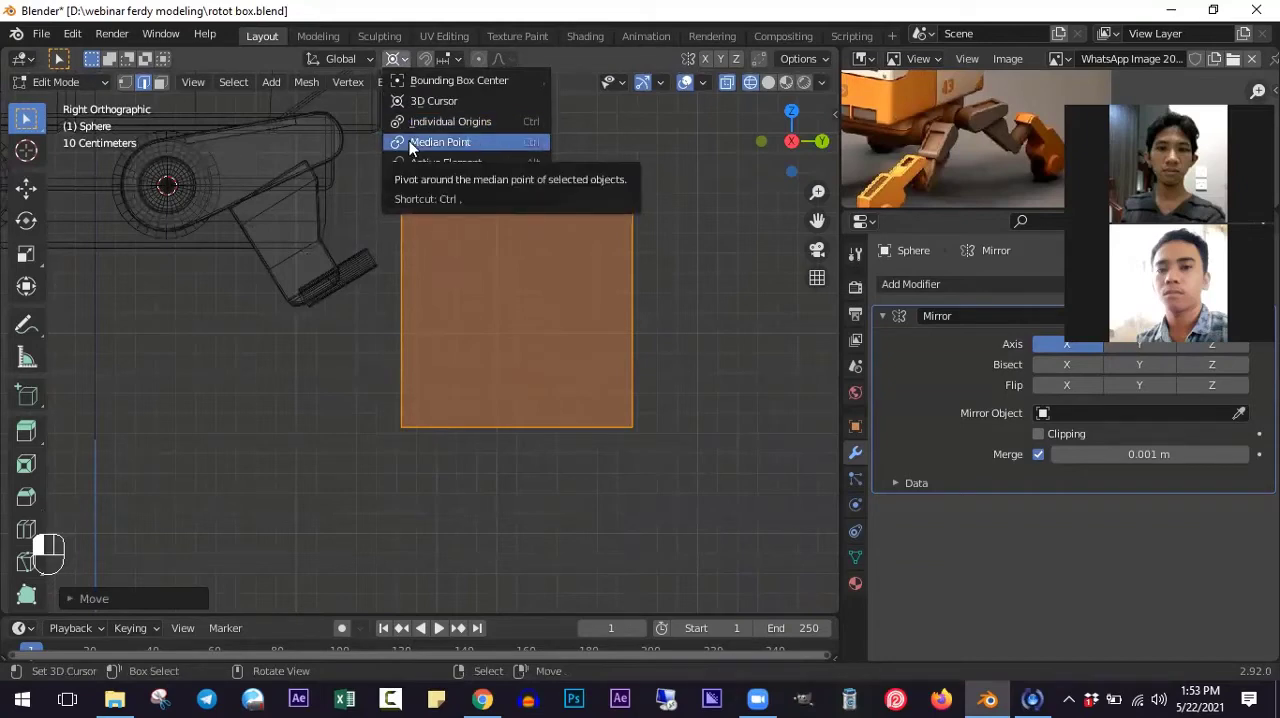
pyautogui.click(410, 143)
pyautogui.press('s')
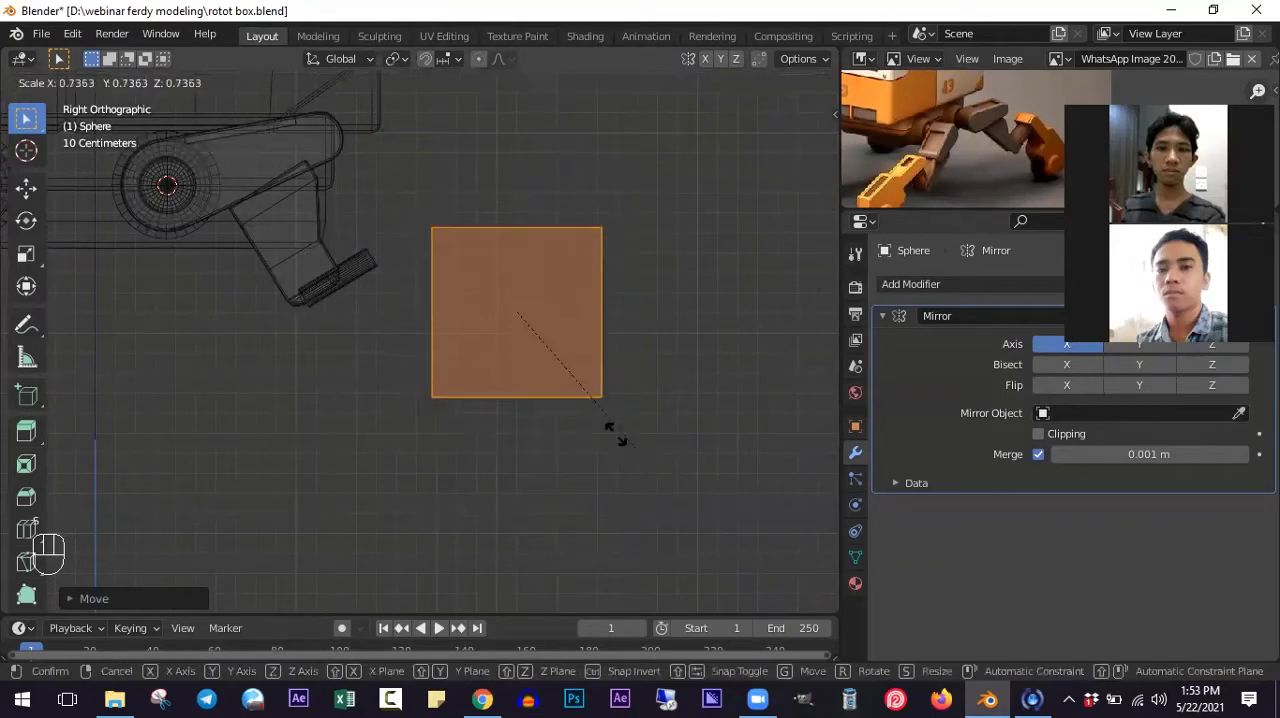
pyautogui.click(569, 404)
pyautogui.keyDown('ctrl'); pyautogui.scroll(-1, 554, 389); pyautogui.keyUp('ctrl')
pyautogui.scroll(1, 554, 389)
# - Extrude the cube's front face, facing away from the leg, forward by slightly less than the cube's length
pyautogui.keyDown('ctrl'); pyautogui.scroll(2, 550, 380); pyautogui.keyUp('ctrl')
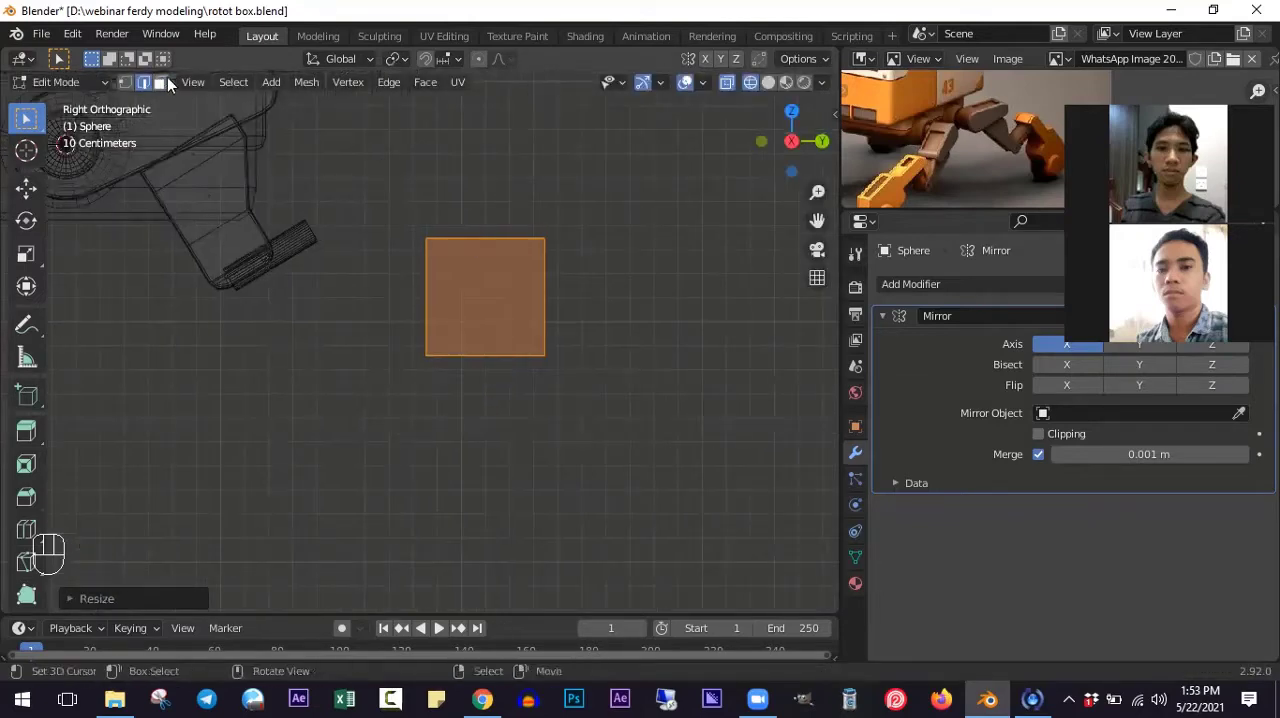
pyautogui.click(159, 82)
pyautogui.keyDown('ctrl'); pyautogui.scroll(2, 543, 357); pyautogui.keyUp('ctrl')
pyautogui.click(494, 297)
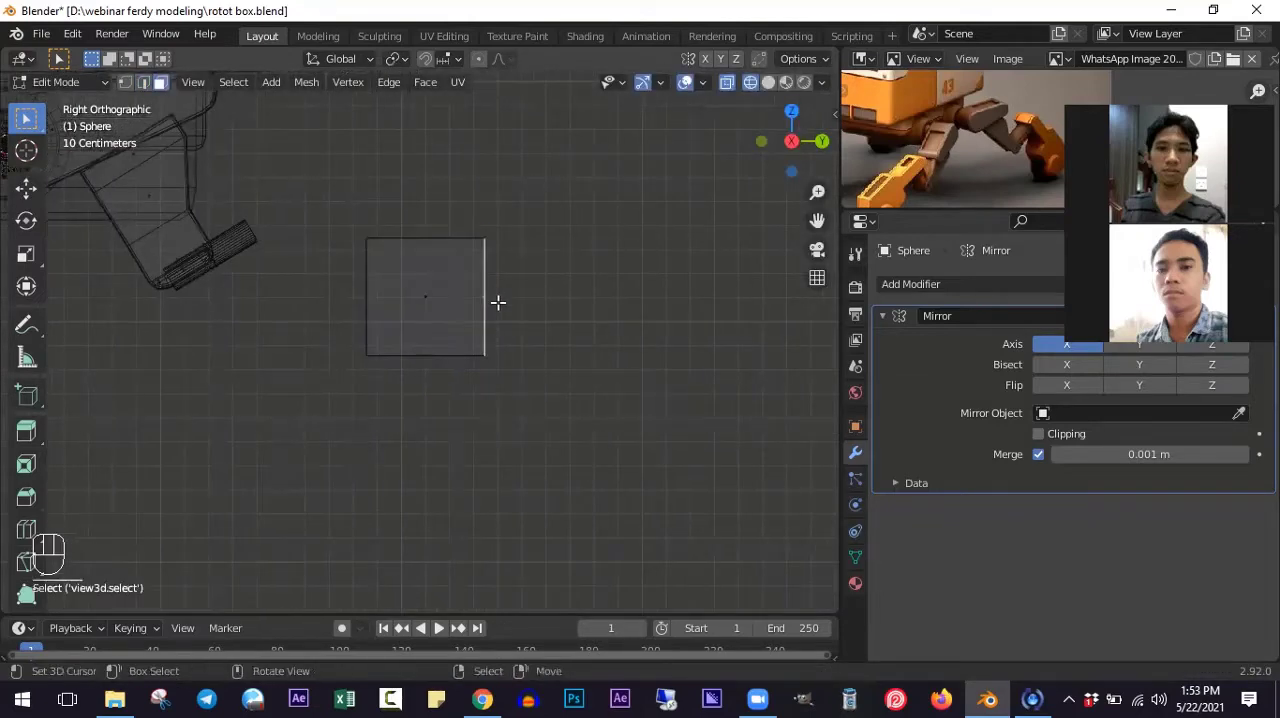
pyautogui.press('e')
pyautogui.click(494, 293)
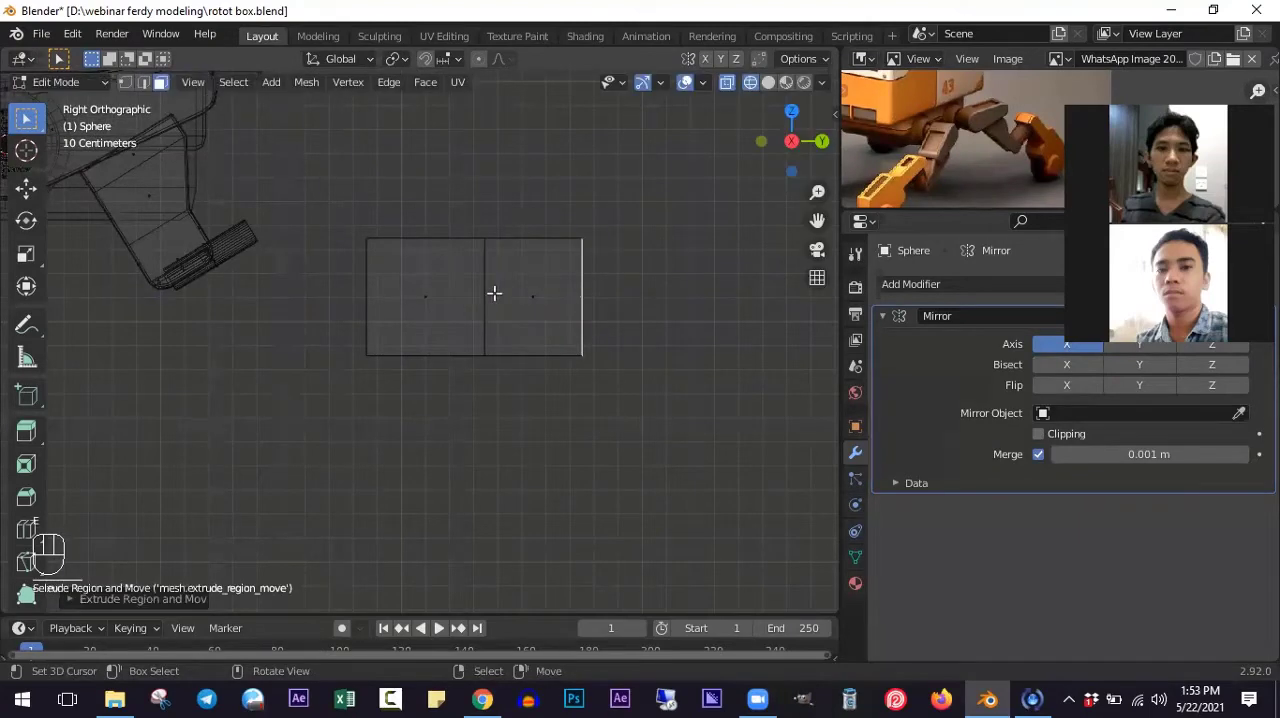
# - Lower the upper edge of the extruded front end by about 0.18 m along Z to form a sloping top
pyautogui.click(143, 82)
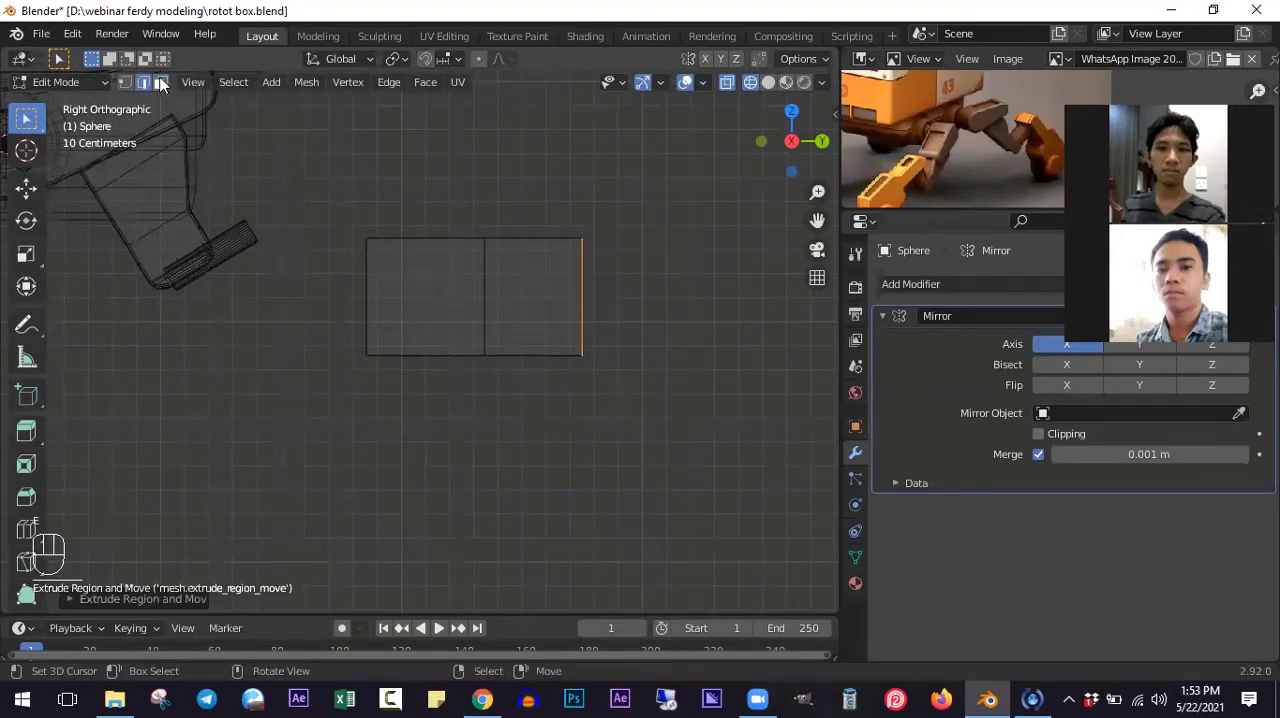
pyautogui.hotkey('alt', 'a')
pyautogui.press('b')
pyautogui.moveTo(556, 207); pyautogui.dragTo(641, 285)
pyautogui.press('g')
pyautogui.press('z')
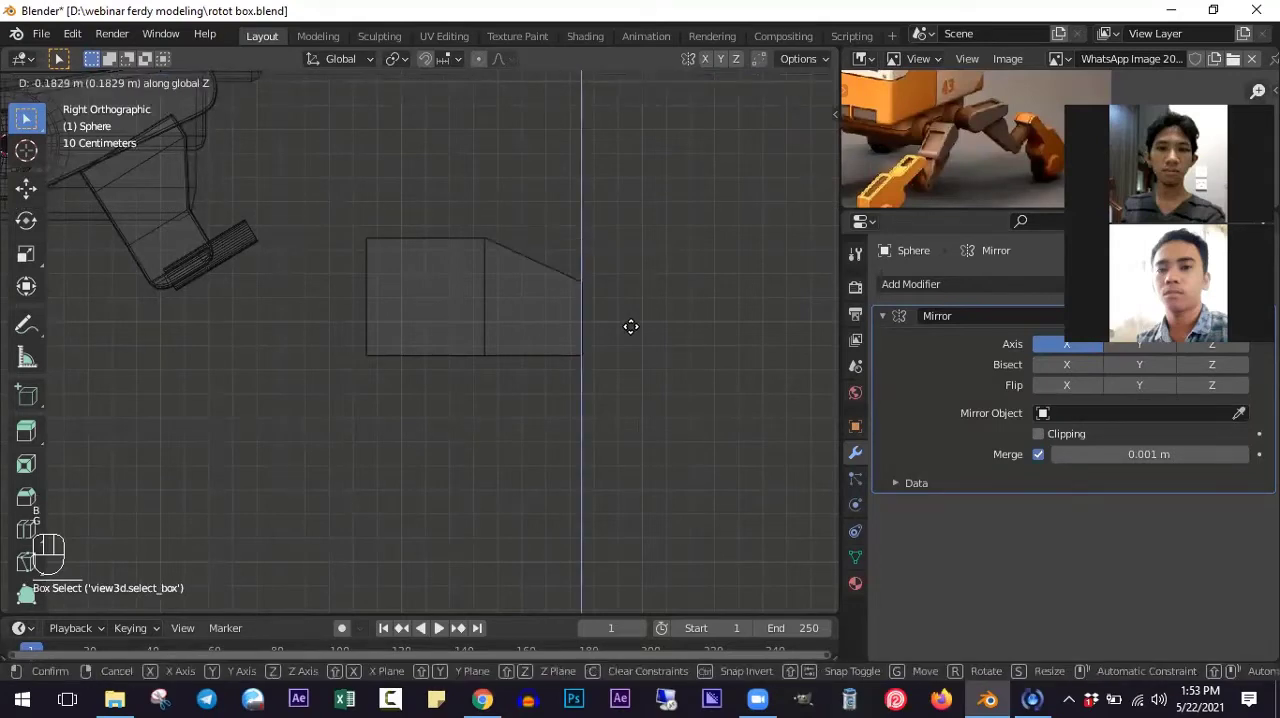
pyautogui.click(631, 328)
pyautogui.keyDown('ctrl'); pyautogui.scroll(-4, 465, 328); pyautogui.keyUp('ctrl')
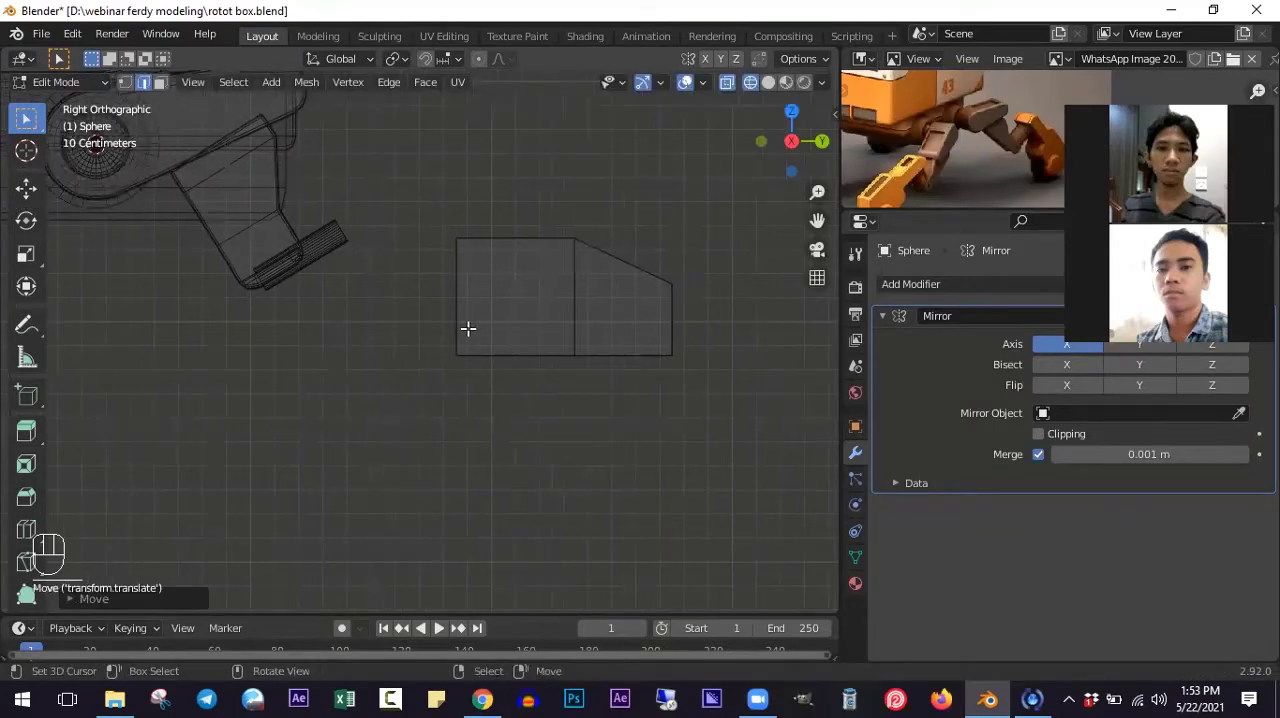
# - Extrude the block's rear face a short distance toward the leg
pyautogui.keyDown('ctrl'); pyautogui.scroll(-3, 468, 328); pyautogui.keyUp('ctrl')
pyautogui.click(125, 82)
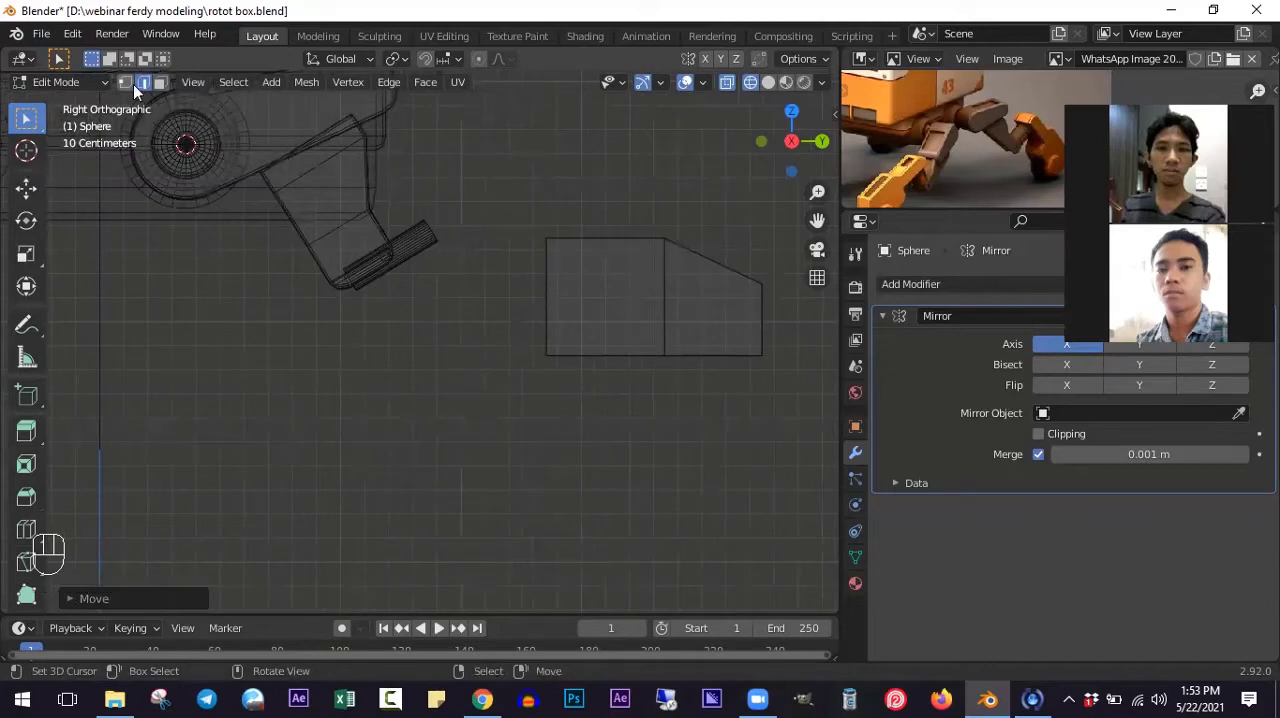
pyautogui.click(539, 298)
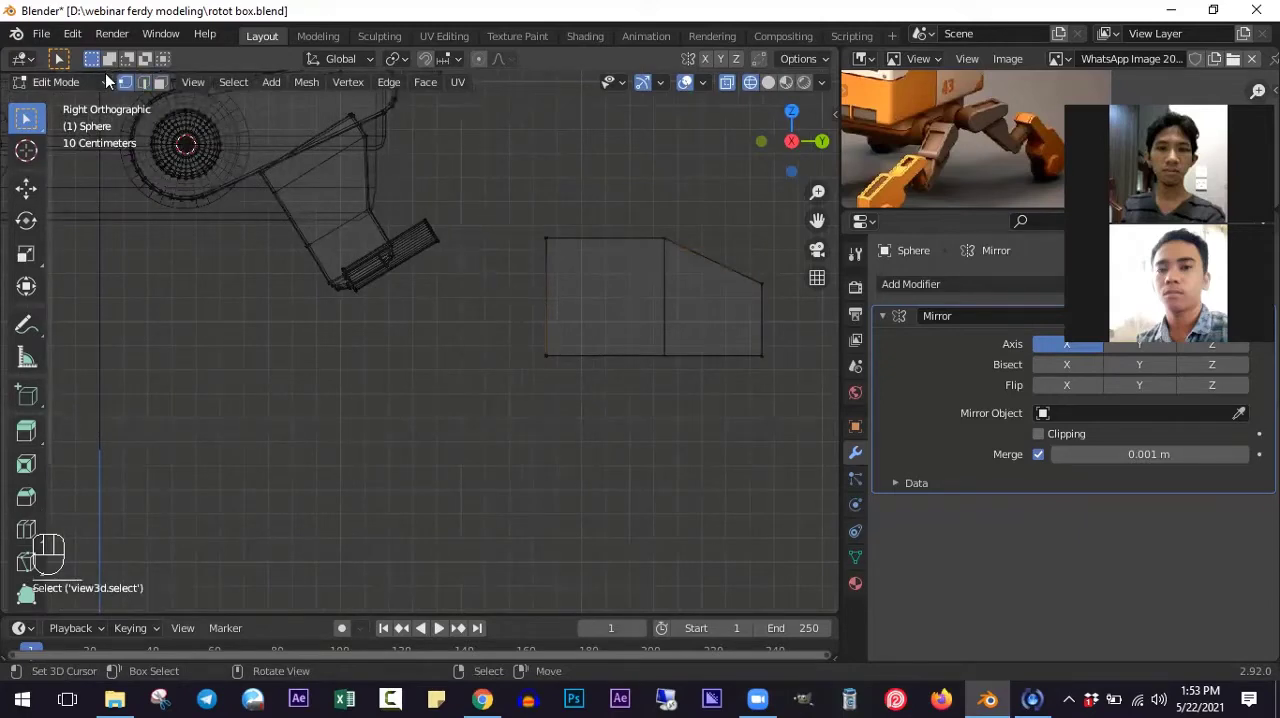
pyautogui.click(160, 82)
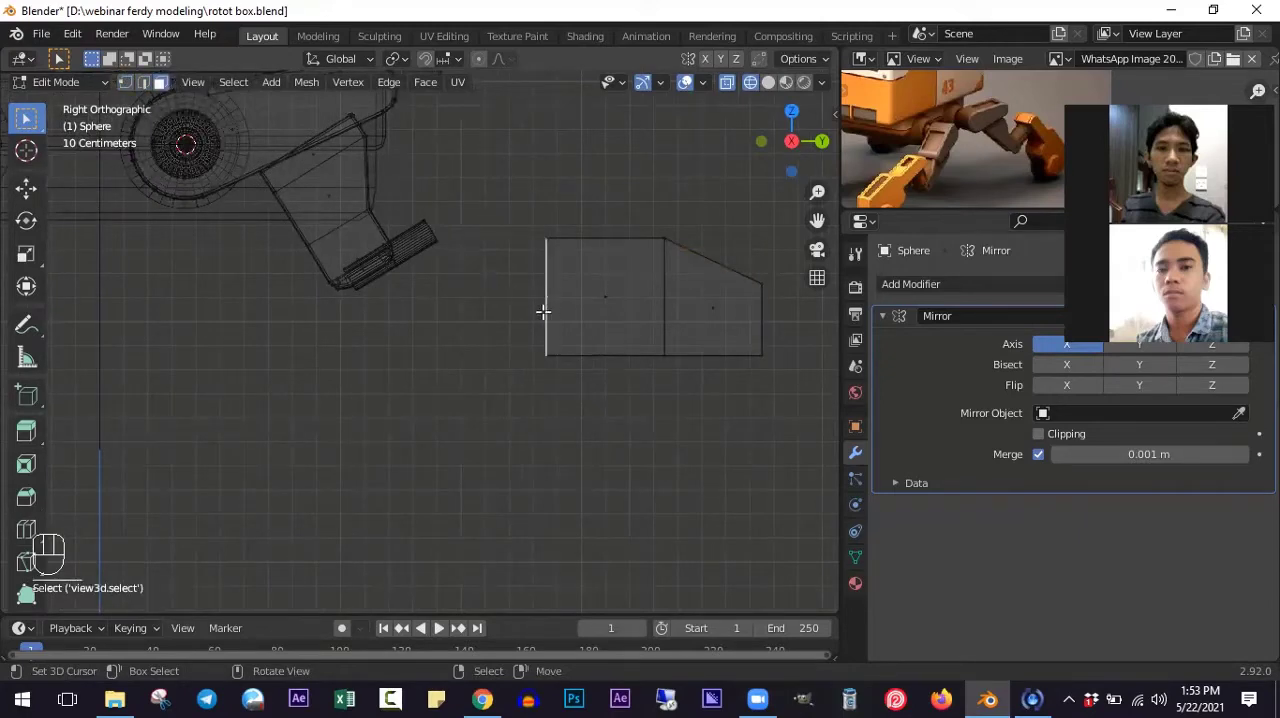
pyautogui.keyDown('ctrl'); pyautogui.scroll(2, 548, 315); pyautogui.keyUp('ctrl')
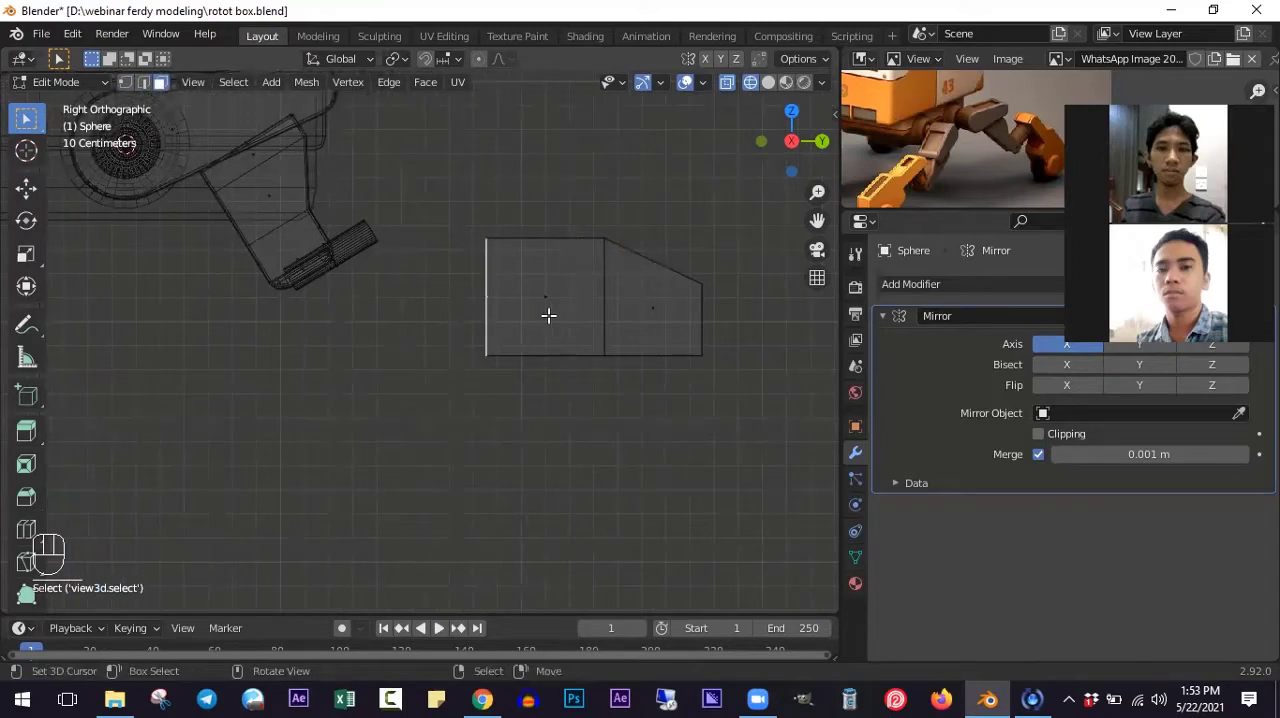
pyautogui.press('e')
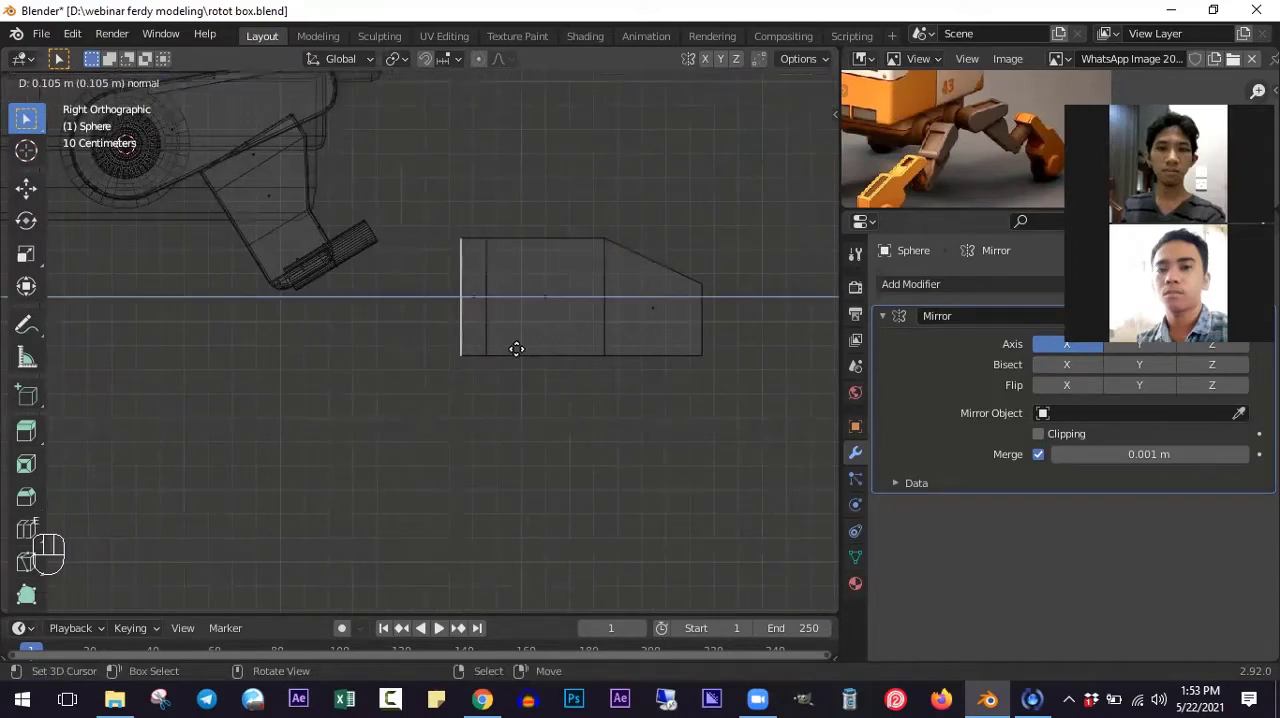
pyautogui.click(510, 348)
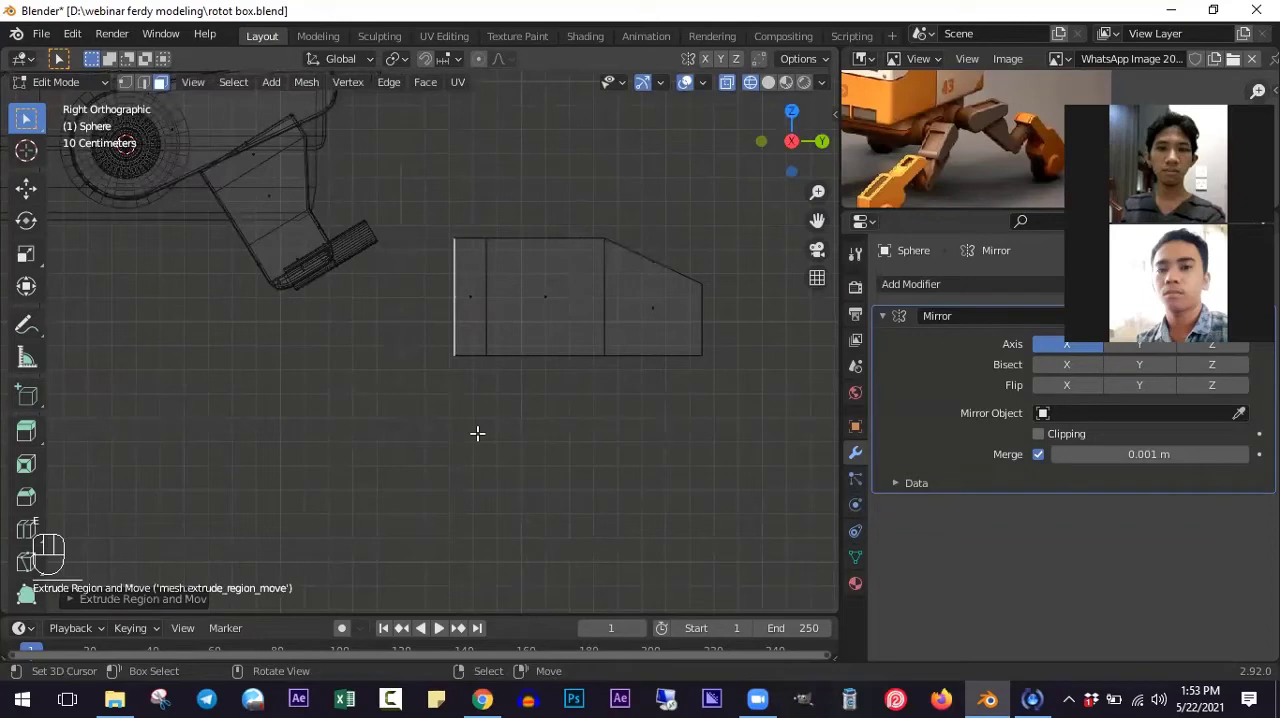
# - Taper the rear end by scaling its face to about 0.41, and shift the face slightly up and toward the block
pyautogui.press('s')
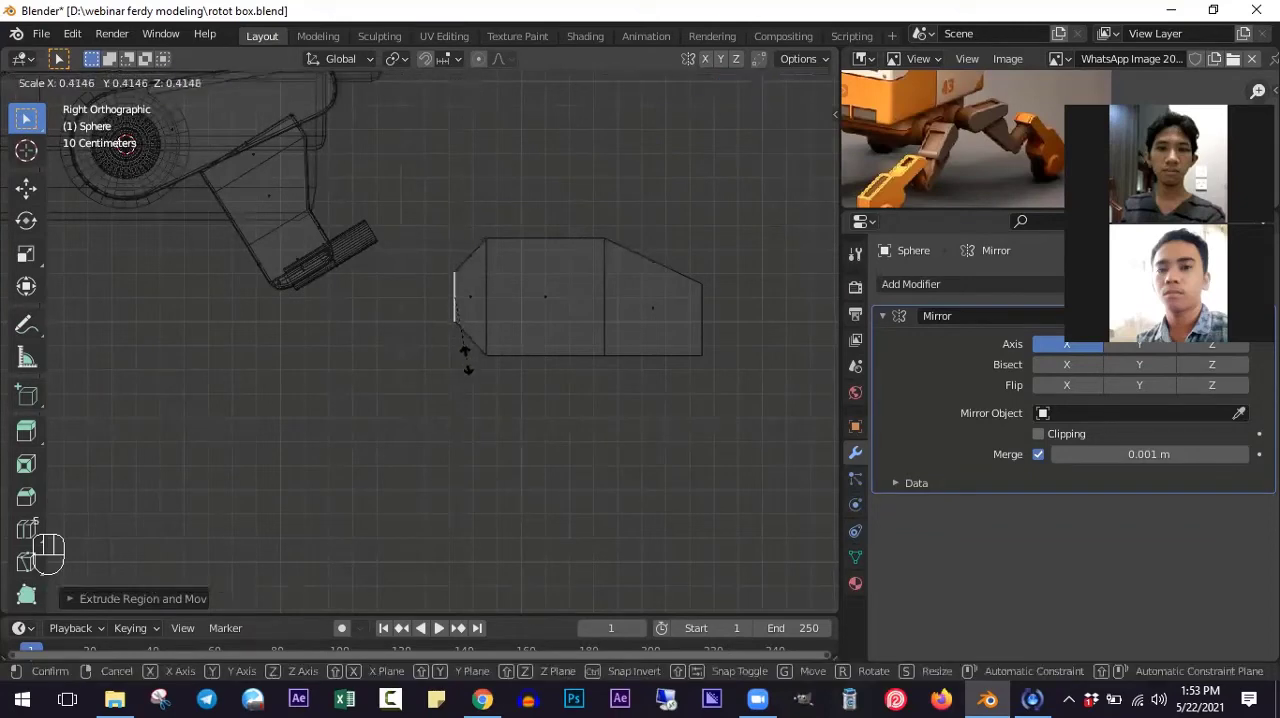
pyautogui.click(466, 360)
pyautogui.press('g')
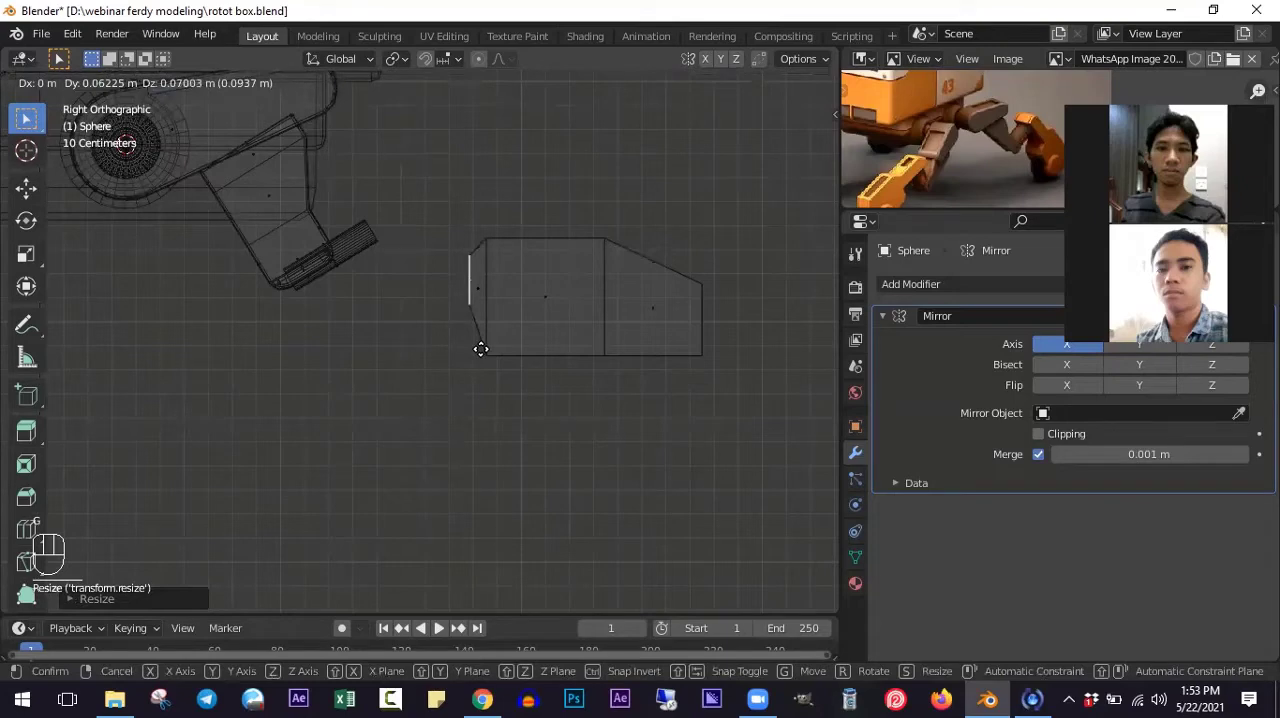
pyautogui.click(481, 348)
# - Extrude the reduced rear face toward the leg's cylinder to form a narrow neck
pyautogui.press('e')
pyautogui.click(395, 340)
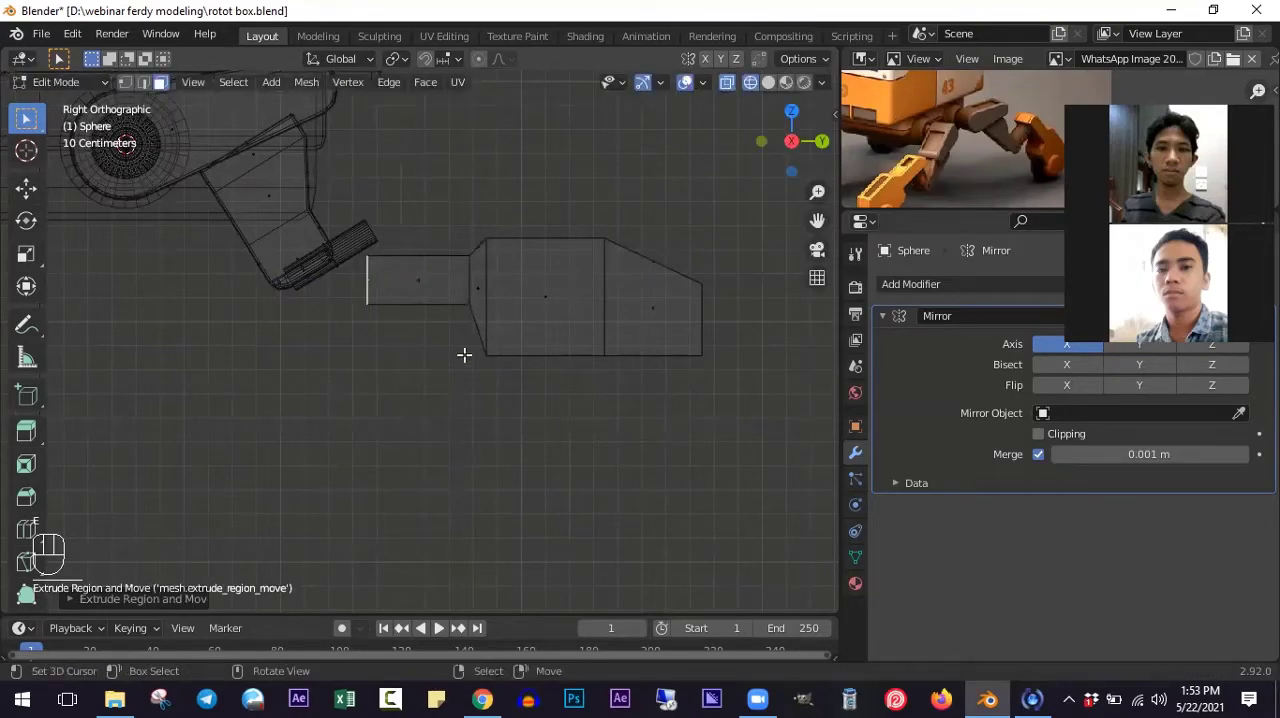
pyautogui.scroll(-1, 463, 354)
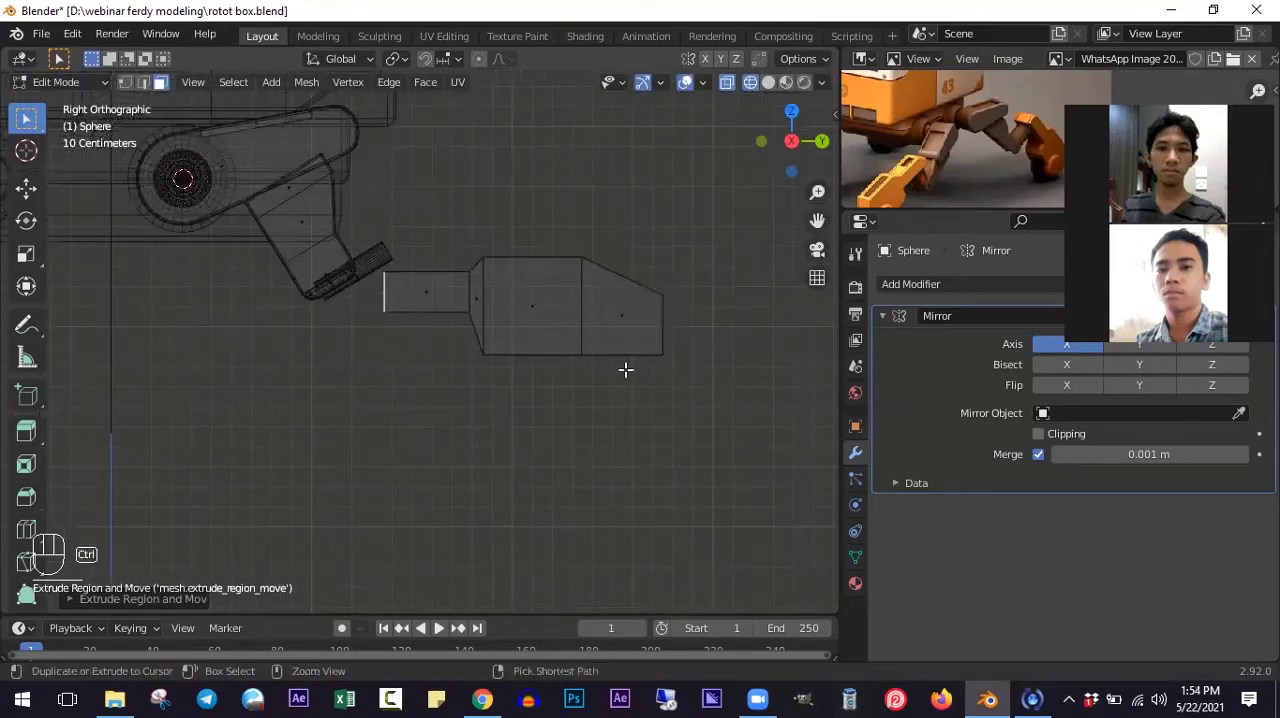
# - Examine the block and its neck in solid shading from an angle and from above, in relation to the leg
pyautogui.keyDown('shift'); pyautogui.moveTo(626, 369); pyautogui.dragTo(594, 346, button='middle'); pyautogui.keyUp('shift')
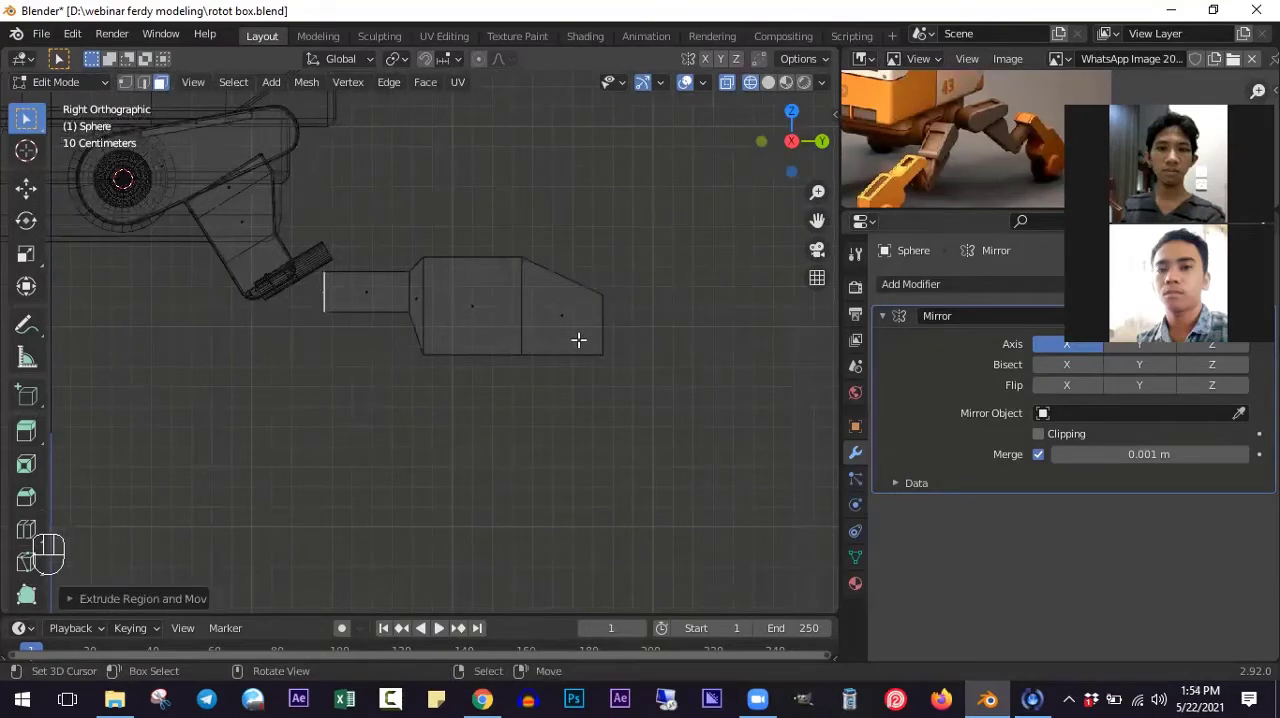
pyautogui.scroll(2, 562, 345)
pyautogui.keyDown('ctrl'); pyautogui.scroll(-8, 392, 321); pyautogui.keyUp('ctrl')
pyautogui.moveTo(394, 323); pyautogui.dragTo(401, 357, button='middle')
pyautogui.press('z')
pyautogui.moveTo(557, 306); pyautogui.dragTo(420, 390, button='middle')
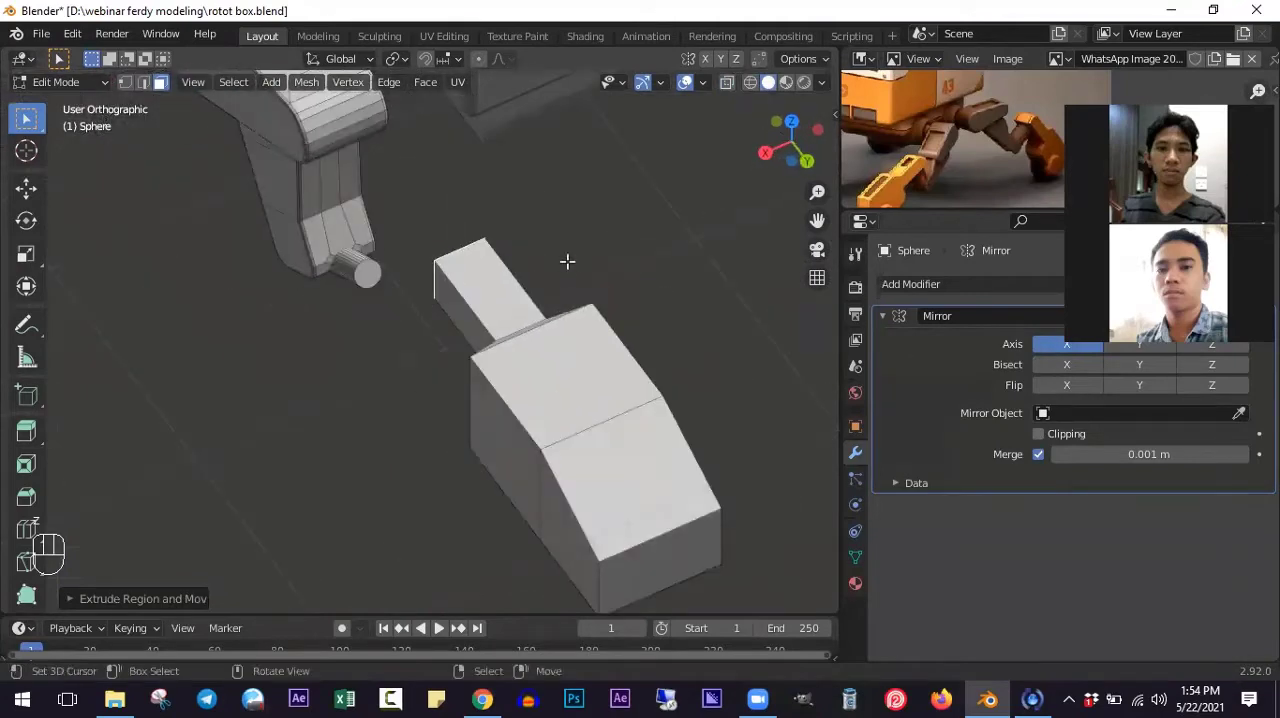
pyautogui.press('KP_7')
pyautogui.keyDown('shift'); pyautogui.scroll(5, 496, 276); pyautogui.keyUp('shift')
# - In wireframe top view, flatten all outer side faces of the block and neck into one plane with an X scale of 0
pyautogui.scroll(1, 497, 282)
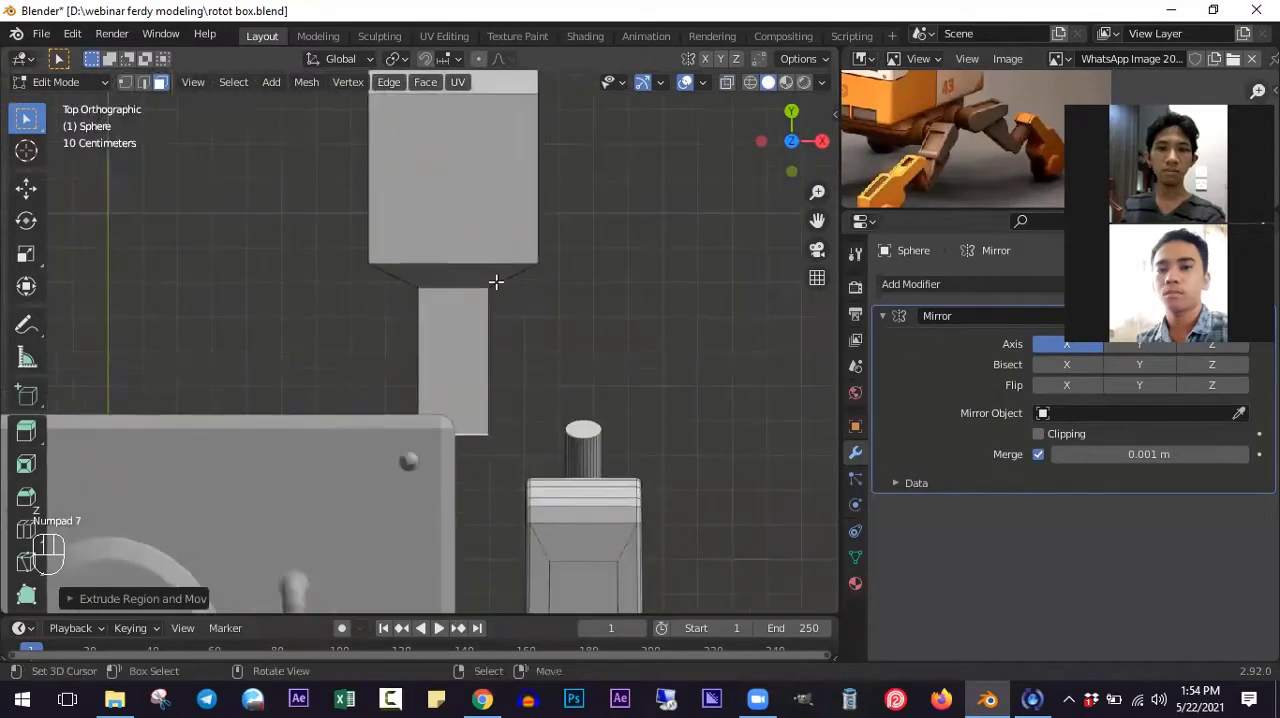
pyautogui.press('z')
pyautogui.scroll(-3, 488, 212)
pyautogui.hotkey('alt', 'a')
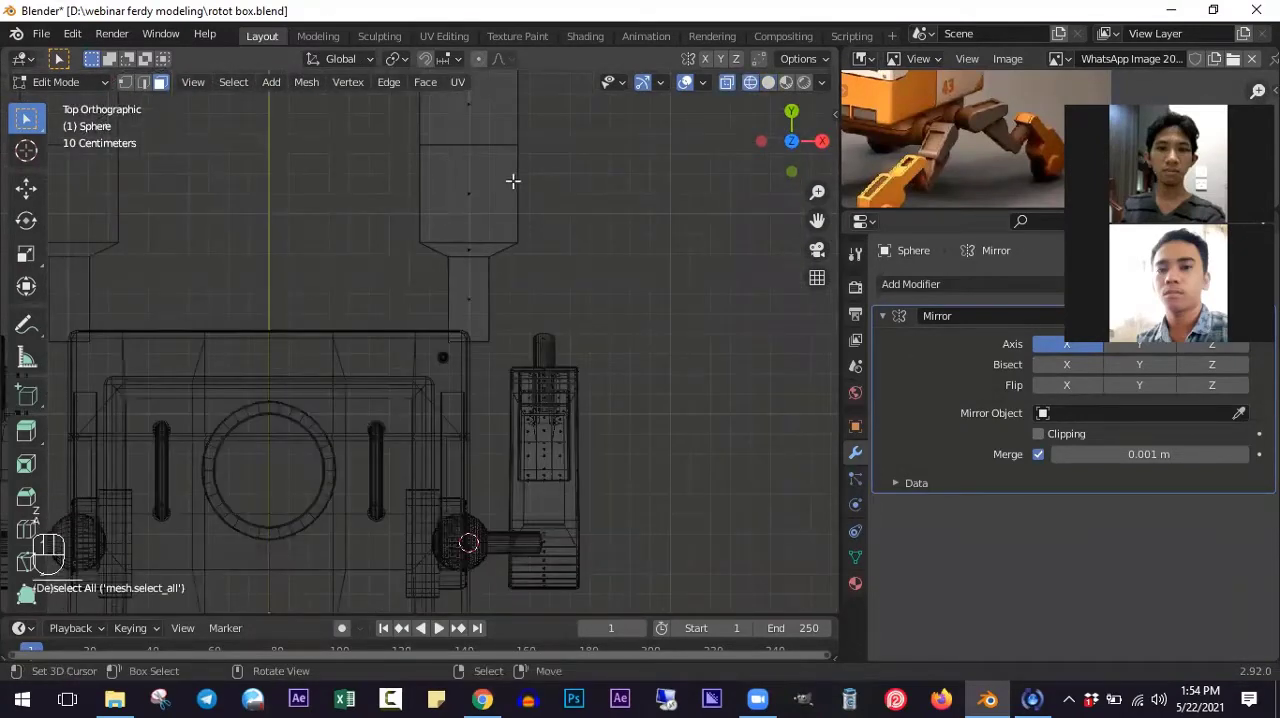
pyautogui.press('b')
pyautogui.moveTo(474, 160); pyautogui.dragTo(512, 350)
pyautogui.keyDown('shift'); pyautogui.scroll(3, 525, 260); pyautogui.keyUp('shift')
pyautogui.scroll(-1, 526, 236)
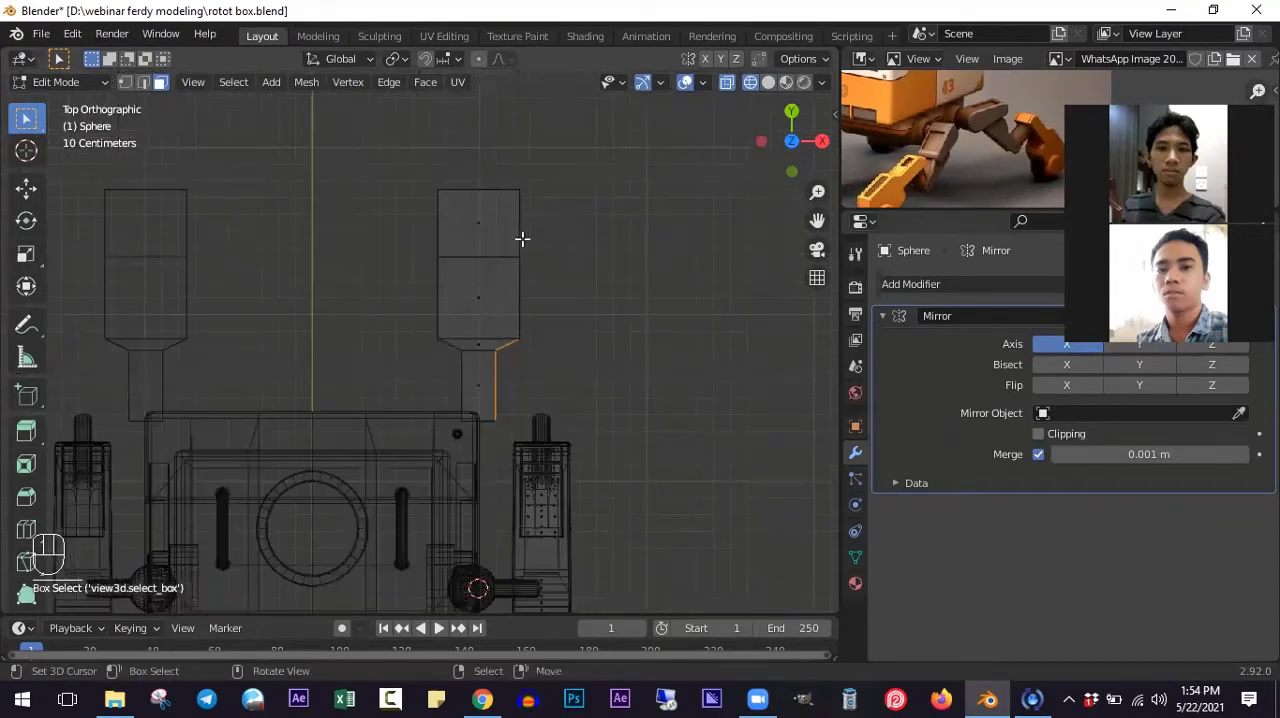
pyautogui.keyDown('shift'); pyautogui.moveTo(507, 190); pyautogui.dragTo(565, 356); pyautogui.keyUp('shift')
pyautogui.press('s')
pyautogui.press('x')
pyautogui.press('0')
pyautogui.press('Return')
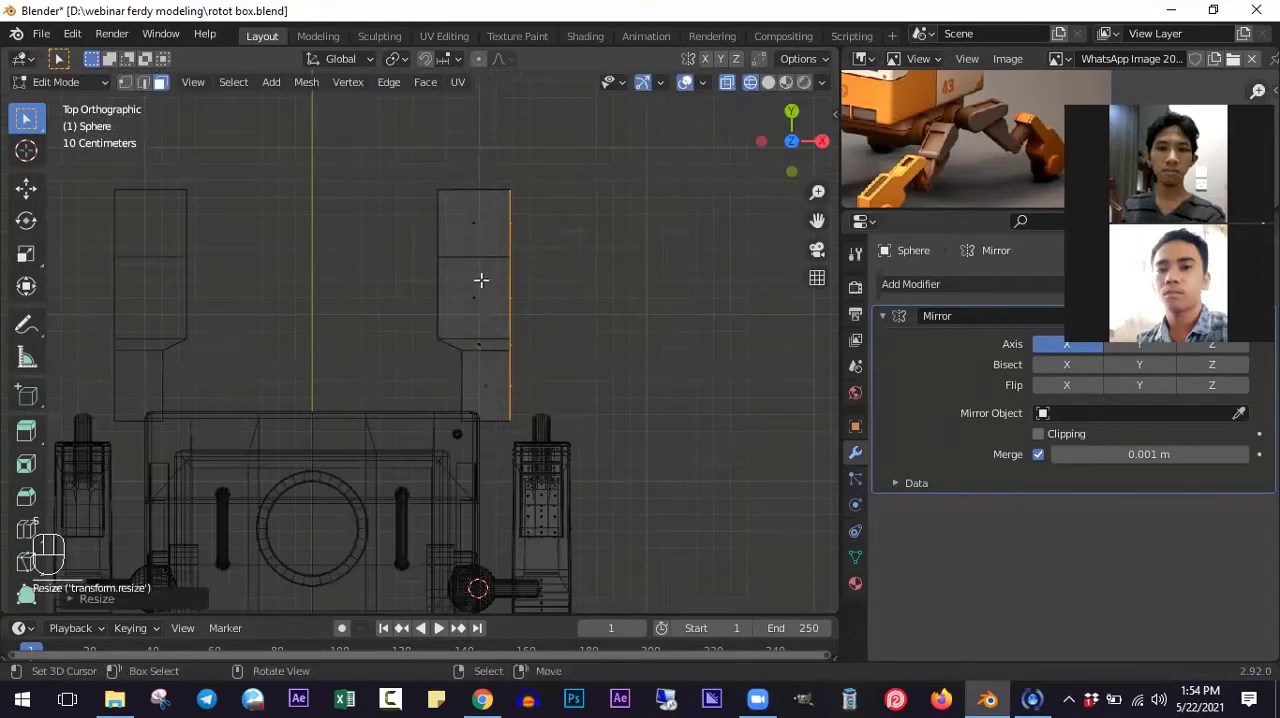
# - Flatten the inner side faces of the block and neck into one plane with an X scale of 0
pyautogui.press('a')
pyautogui.click(440, 236)
pyautogui.keyDown('shift'); pyautogui.click(445, 312); pyautogui.keyUp('shift')
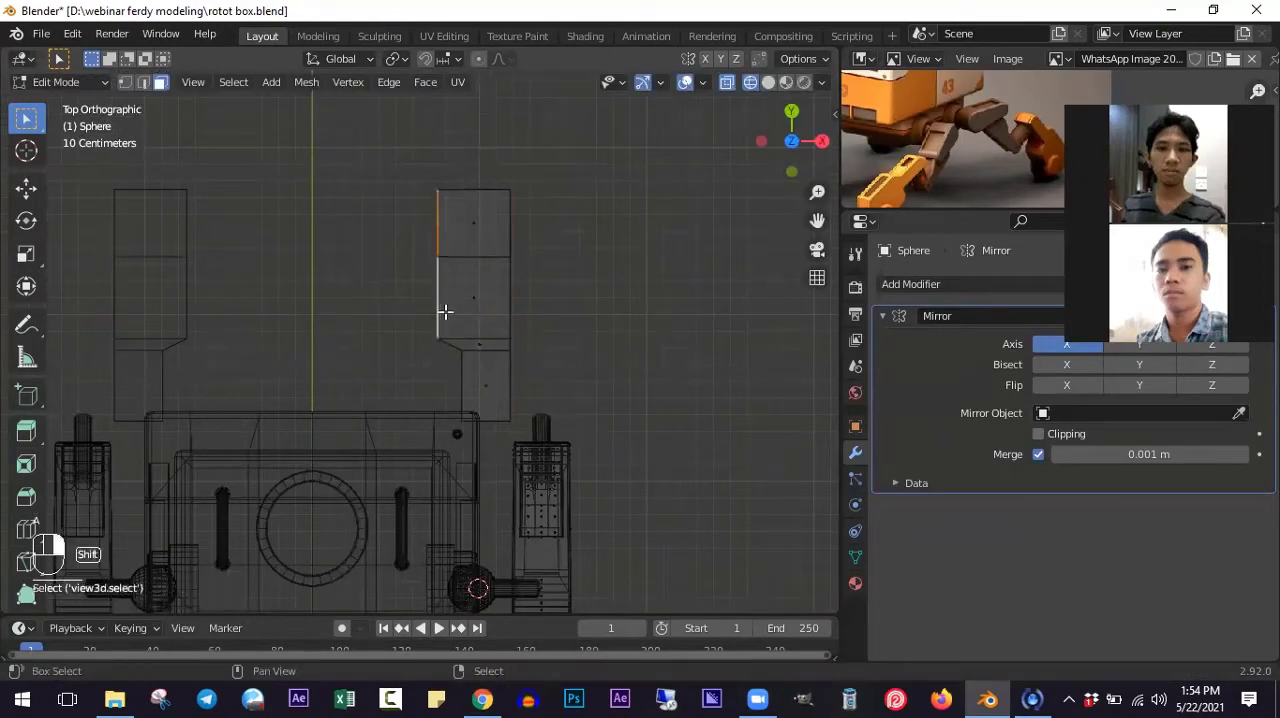
pyautogui.keyDown('shift'); pyautogui.click(458, 368); pyautogui.keyUp('shift')
pyautogui.press('s')
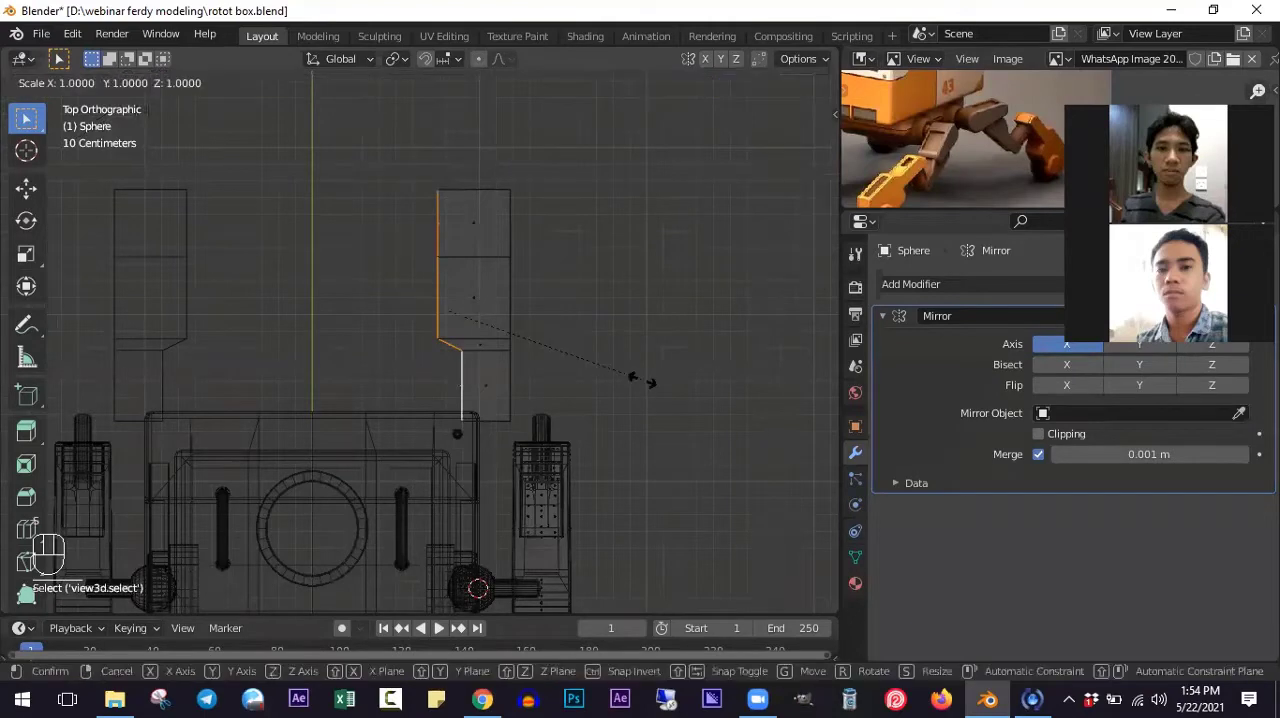
pyautogui.press('x')
pyautogui.press('0')
pyautogui.press('Return')
# - In the right side view, move the foot block's front face about 0.146 m back along Y toward the neck
pyautogui.moveTo(651, 391); pyautogui.dragTo(548, 322, button='middle')
pyautogui.scroll(3, 608, 349)
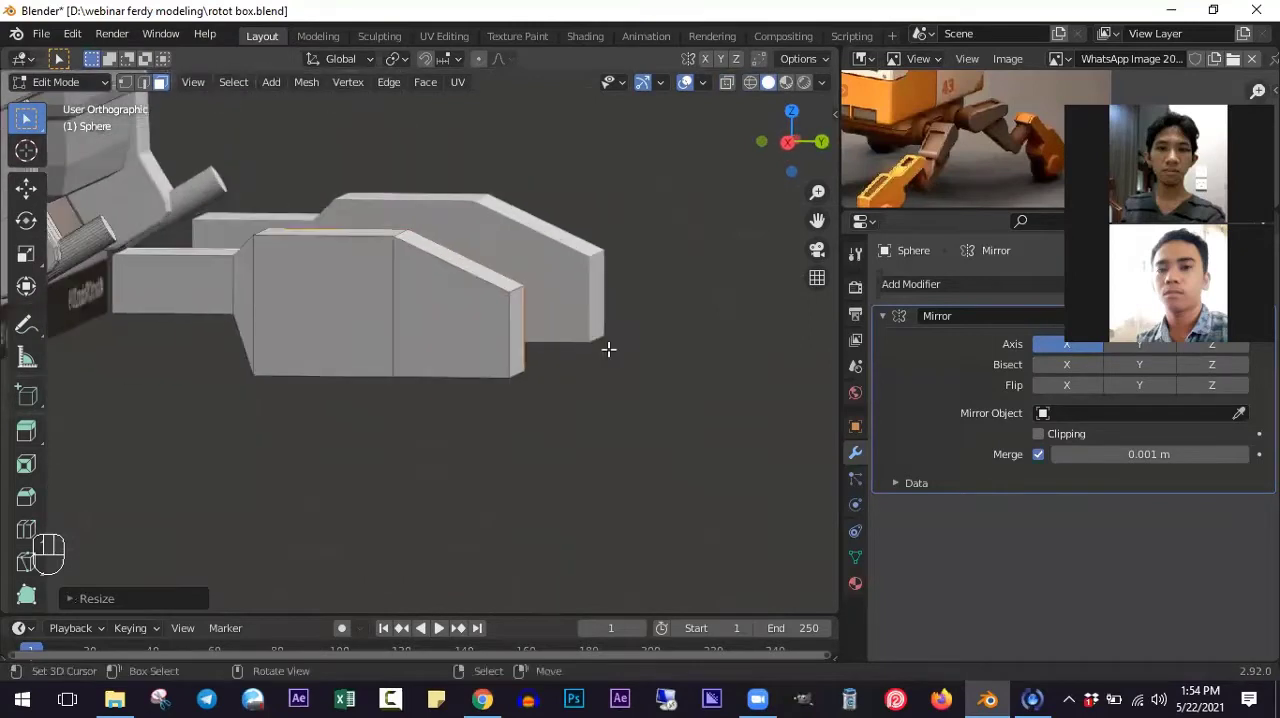
pyautogui.click(503, 322)
pyautogui.press('KP_3')
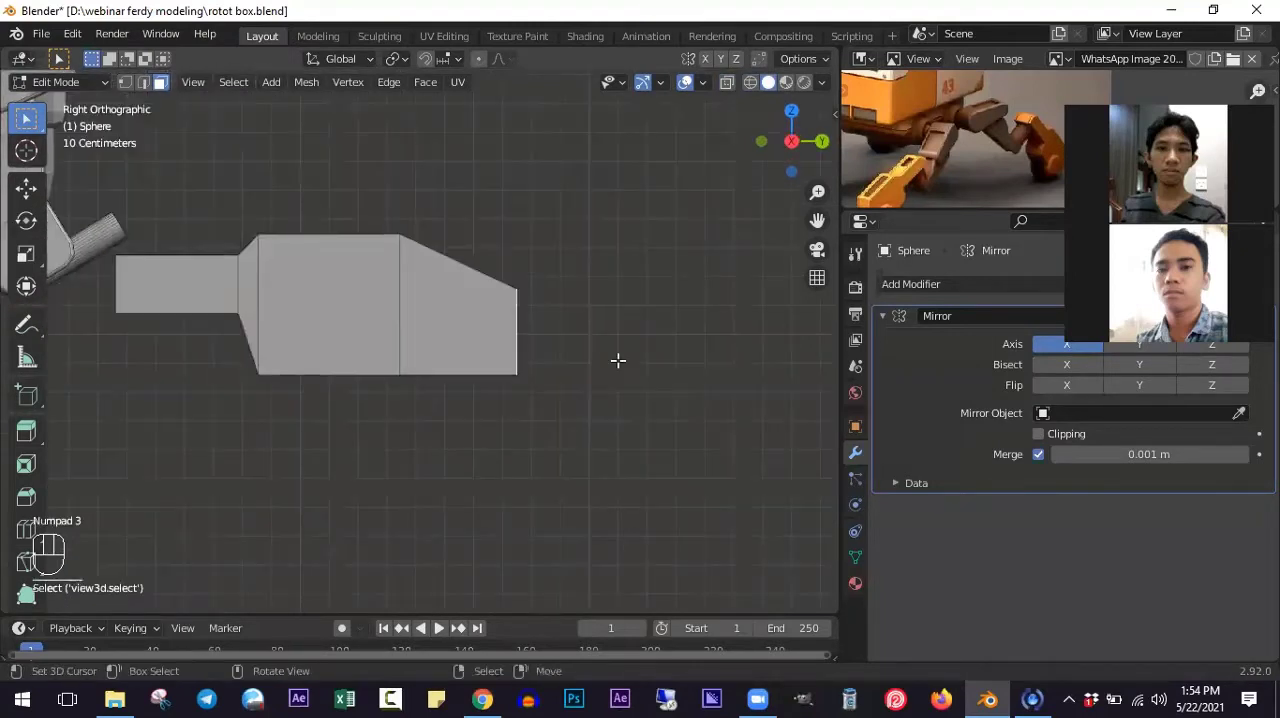
pyautogui.press('g')
pyautogui.press('y')
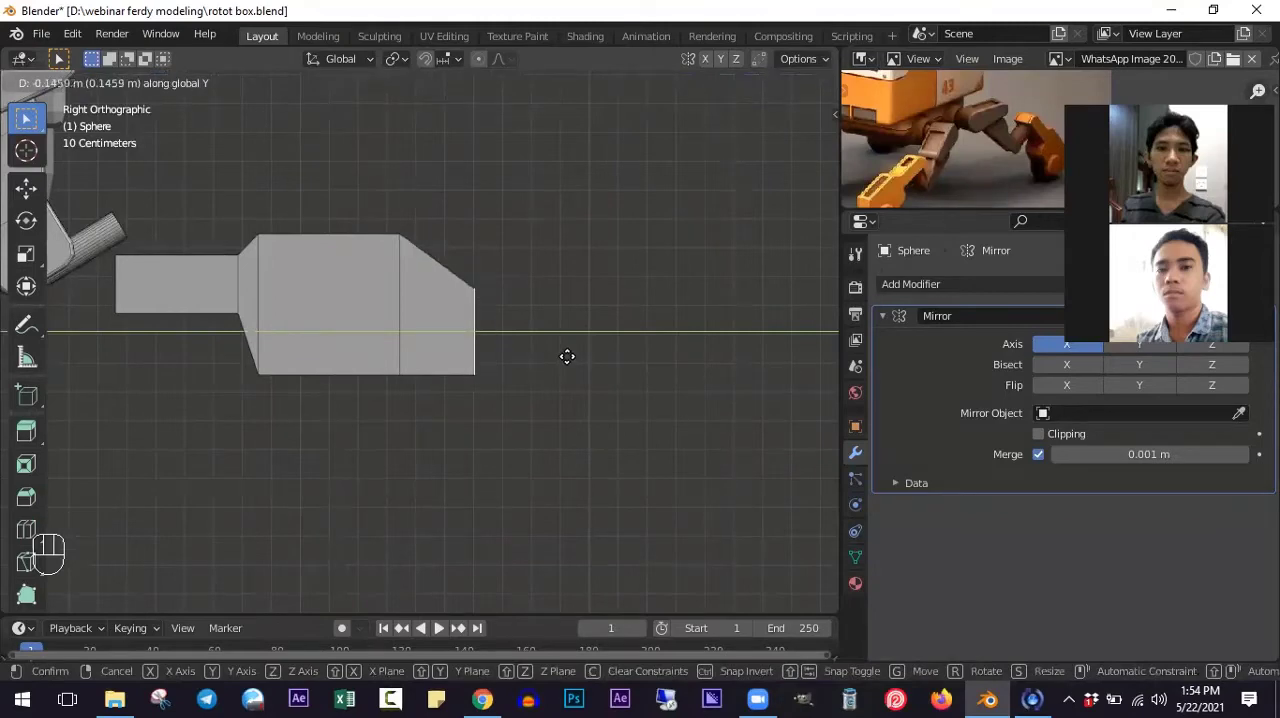
pyautogui.click(567, 356)
# - Select the bottom face of the foot block's middle section
pyautogui.keyDown('ctrl'); pyautogui.scroll(-4, 502, 356); pyautogui.keyUp('ctrl')
pyautogui.keyDown('shift'); pyautogui.scroll(-2, 492, 318); pyautogui.keyUp('shift')
pyautogui.keyDown('shift'); pyautogui.scroll(1, 492, 318); pyautogui.keyUp('shift')
pyautogui.scroll(2, 494, 318)
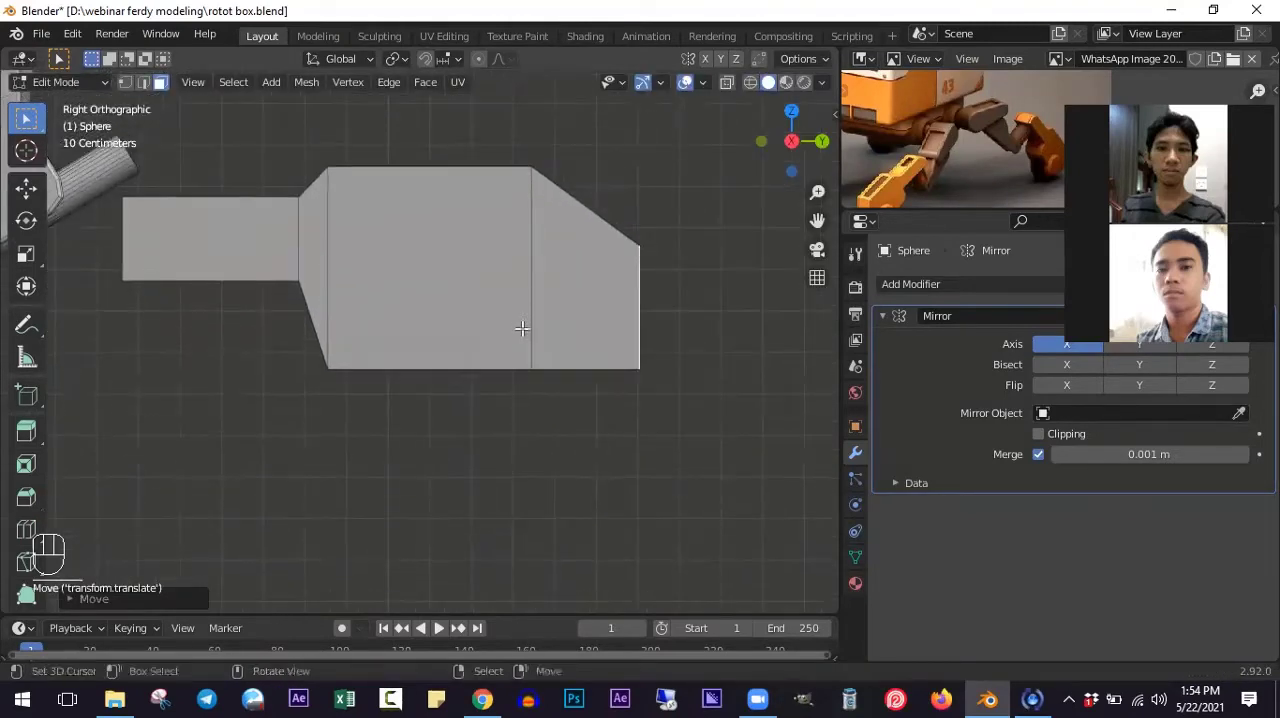
pyautogui.moveTo(522, 328); pyautogui.dragTo(549, 323, button='middle')
pyautogui.click(547, 327)
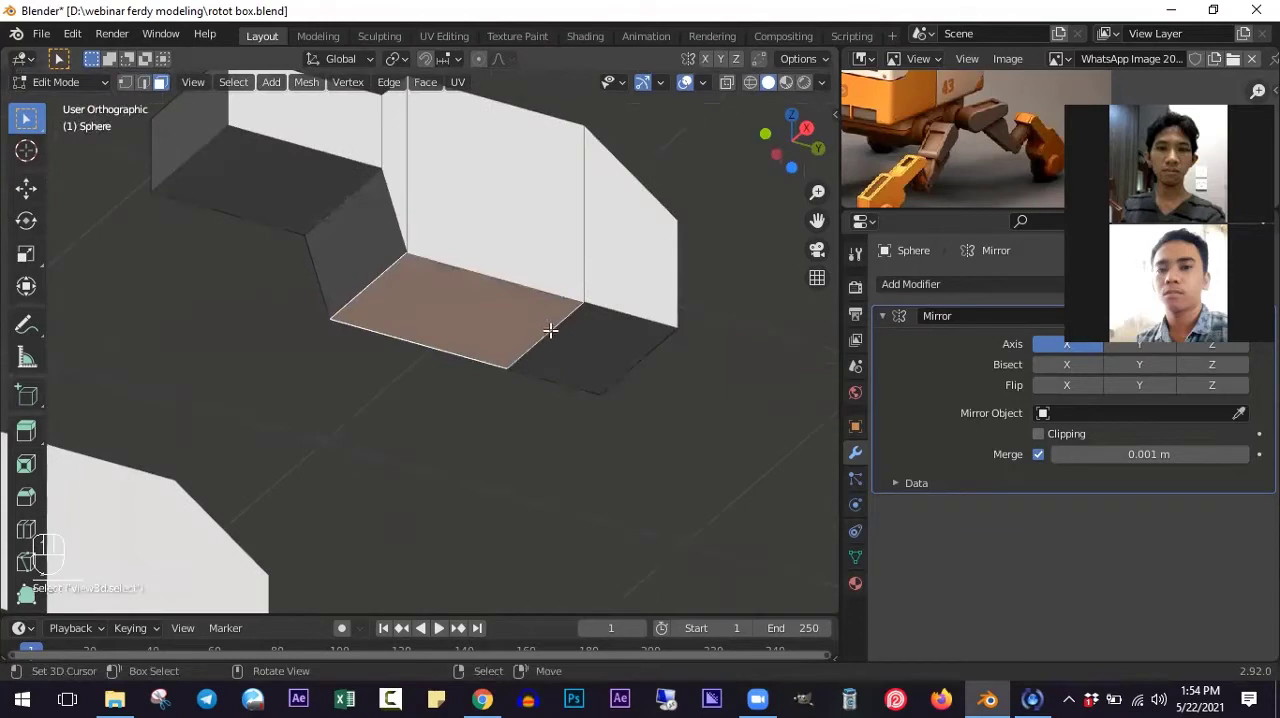
pyautogui.hotkey('shift', 'a')
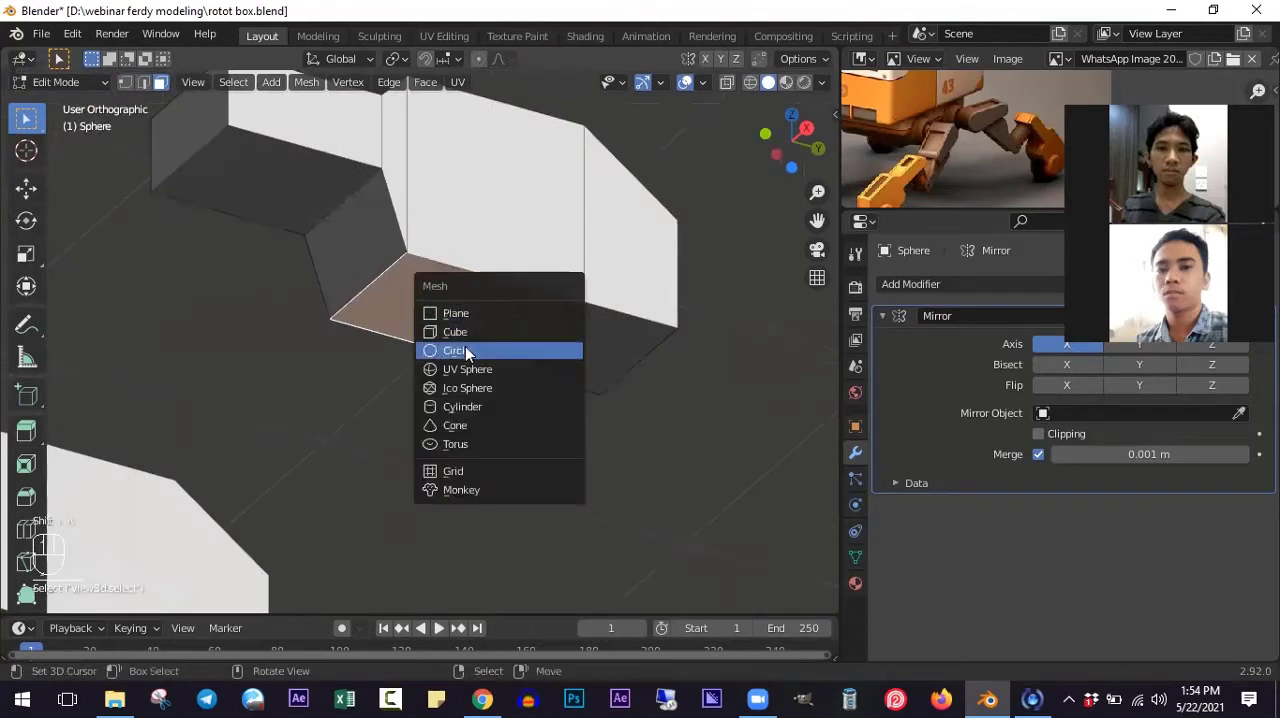
pyautogui.click(470, 407)
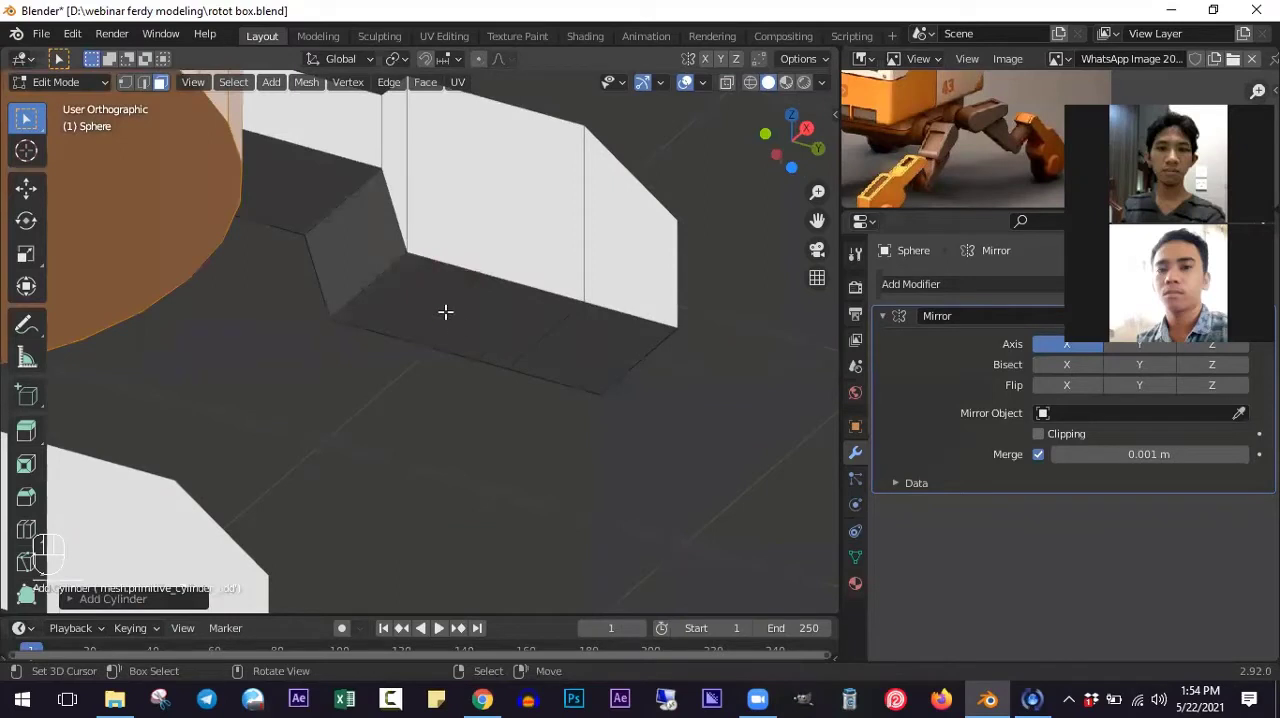
pyautogui.hotkey('ctrl', 'z')
# - Snap the 3D cursor to the selected bottom face and add a cylinder there
pyautogui.scroll(-5, 482, 346)
pyautogui.hotkey('shift', 's')
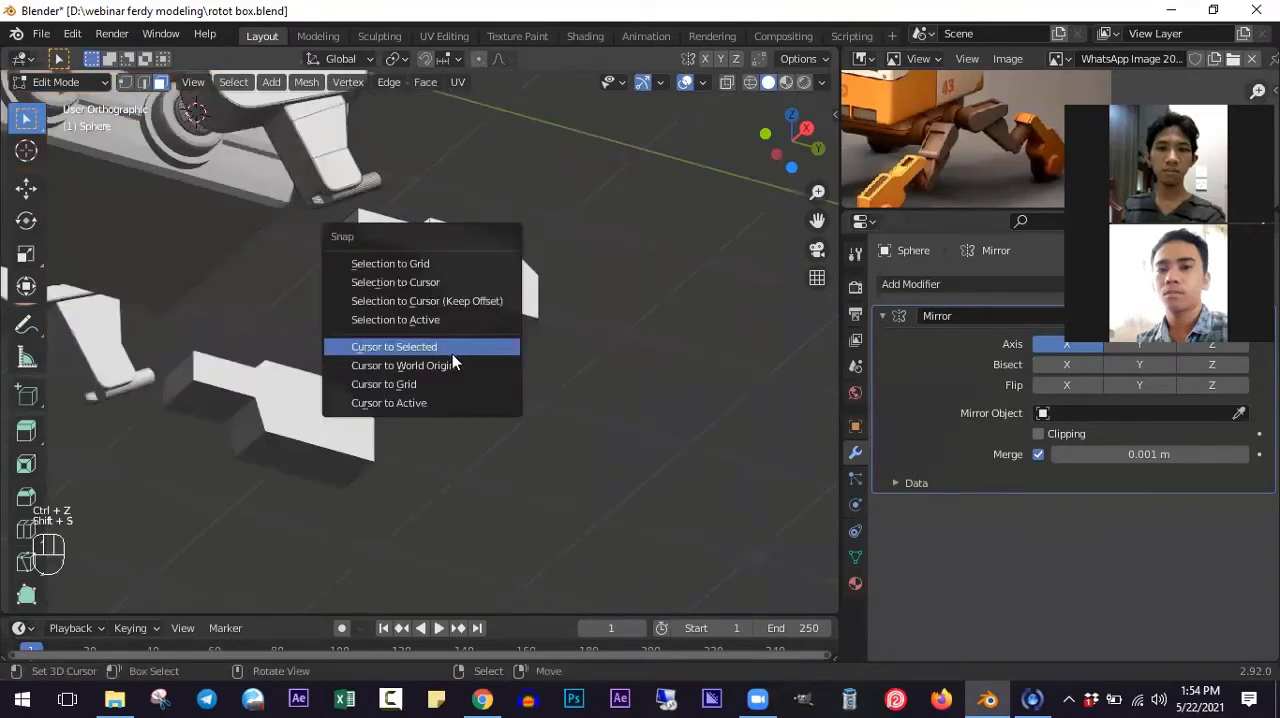
pyautogui.click(452, 350)
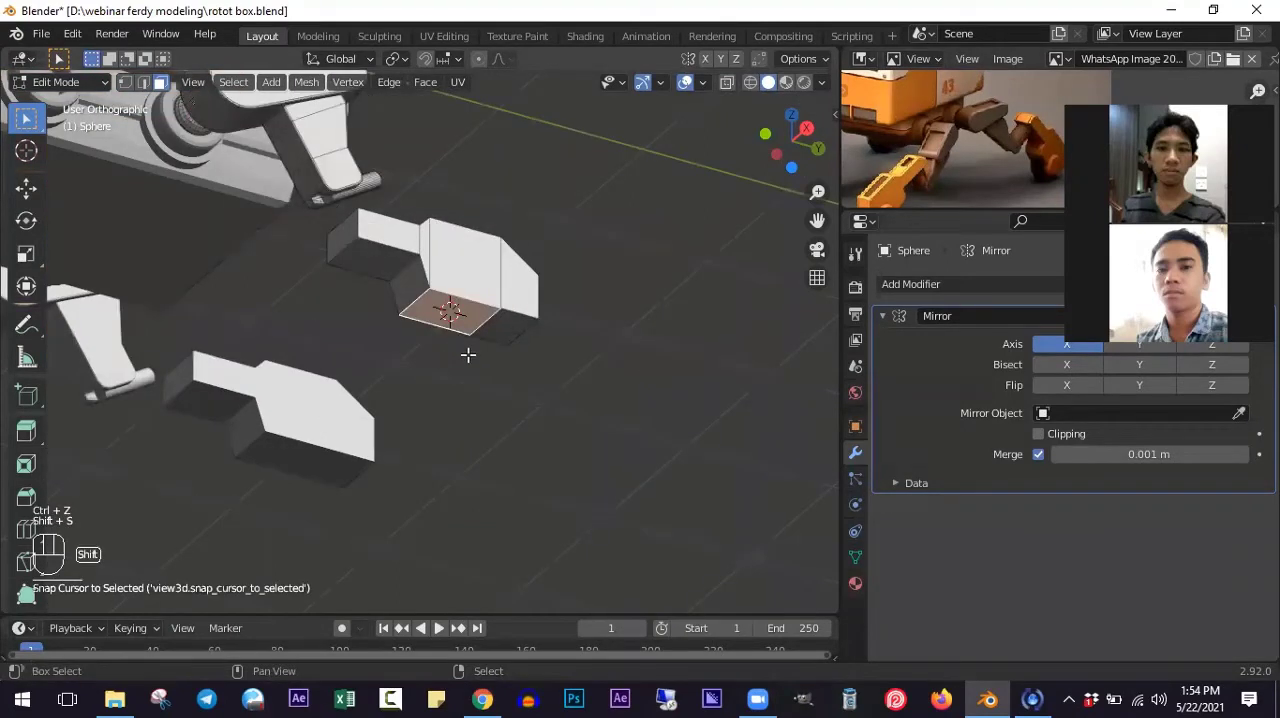
pyautogui.hotkey('shift', 'a')
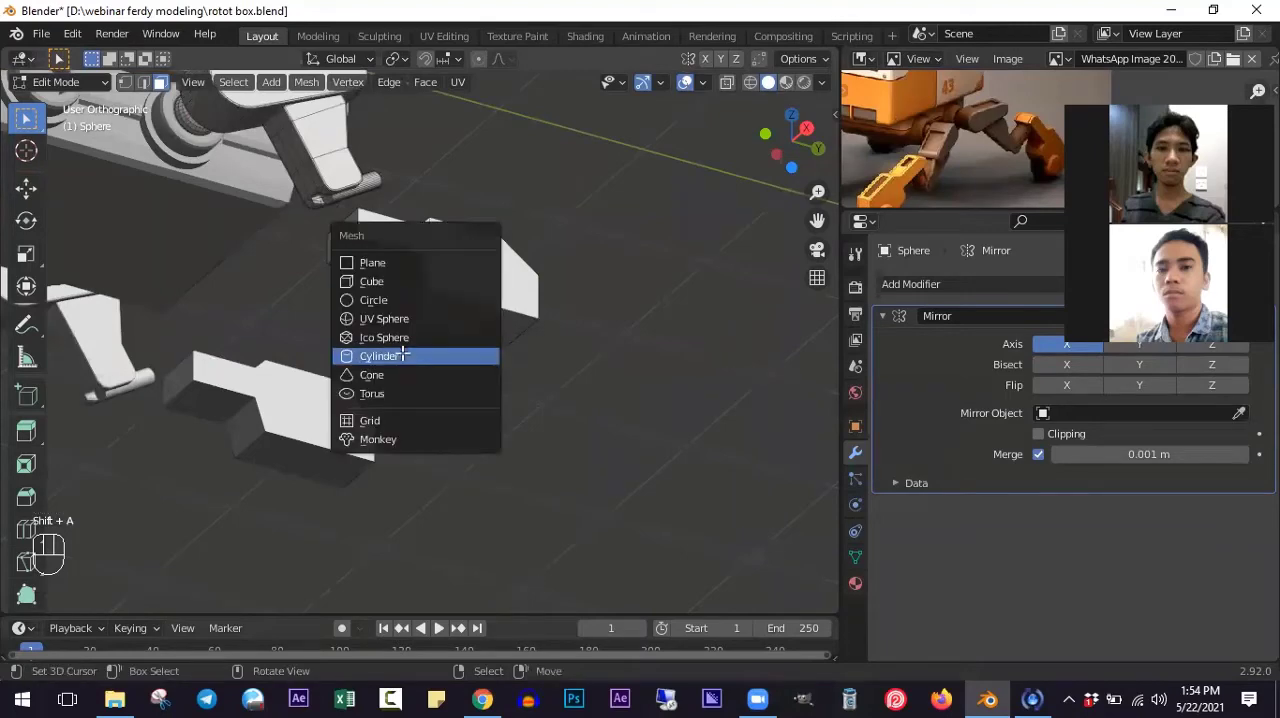
pyautogui.click(401, 356)
# - Scale the new cylinder down uniformly until its diameter roughly matches the foot block's width
pyautogui.press('s')
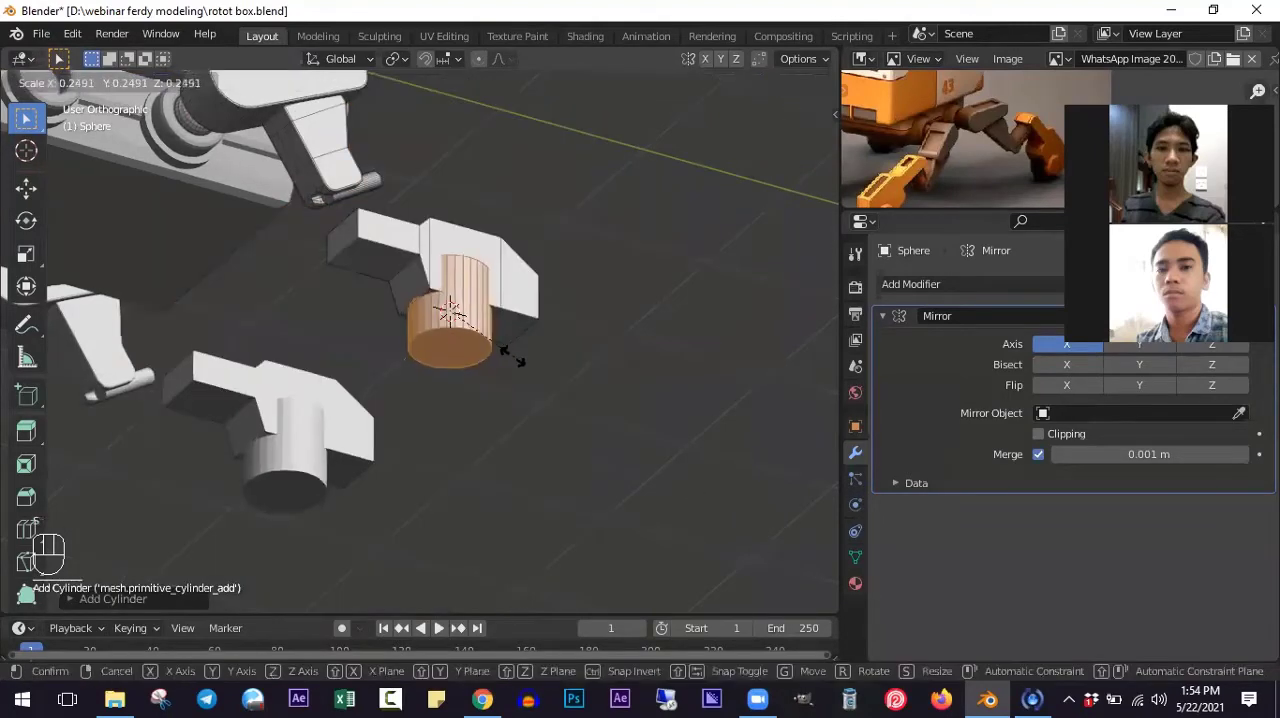
pyautogui.click(515, 375)
pyautogui.scroll(2, 523, 389)
pyautogui.press('s')
pyautogui.click(540, 424)
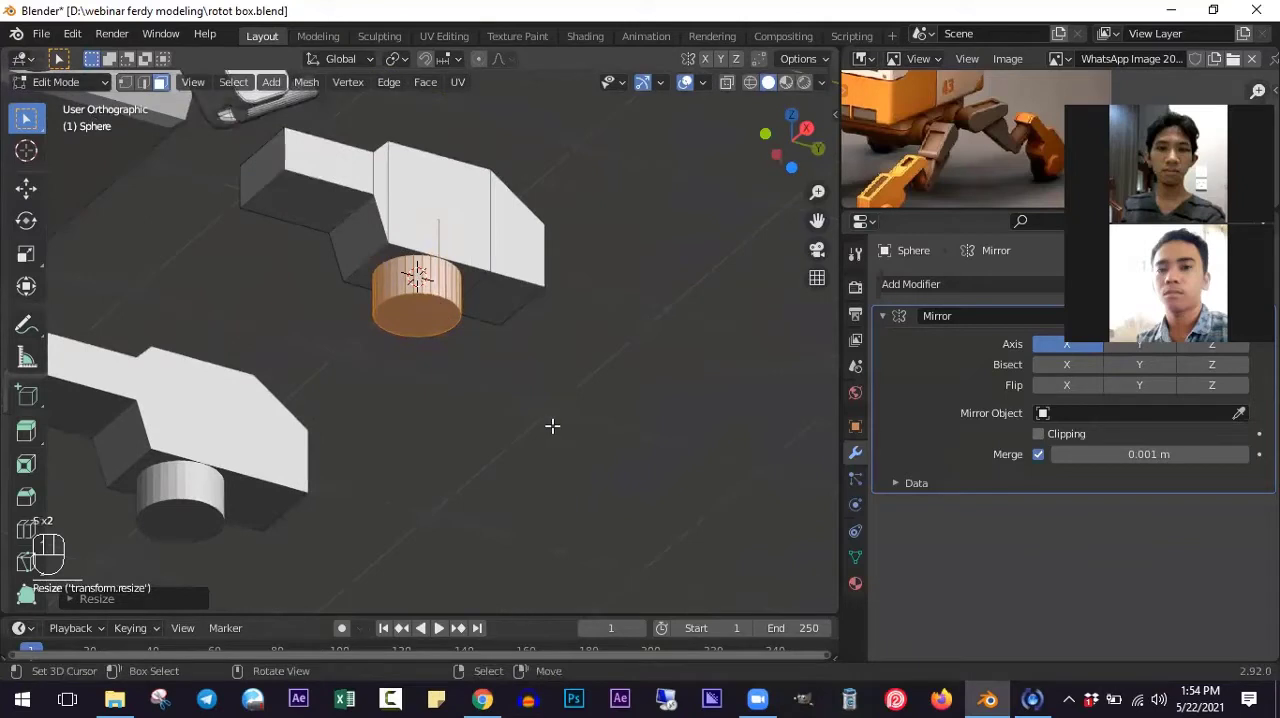
# - Rotate the cylinder 90° about Y and move it forward along the block's underside in the right side view
pyautogui.write('ry90')
pyautogui.press('Return')
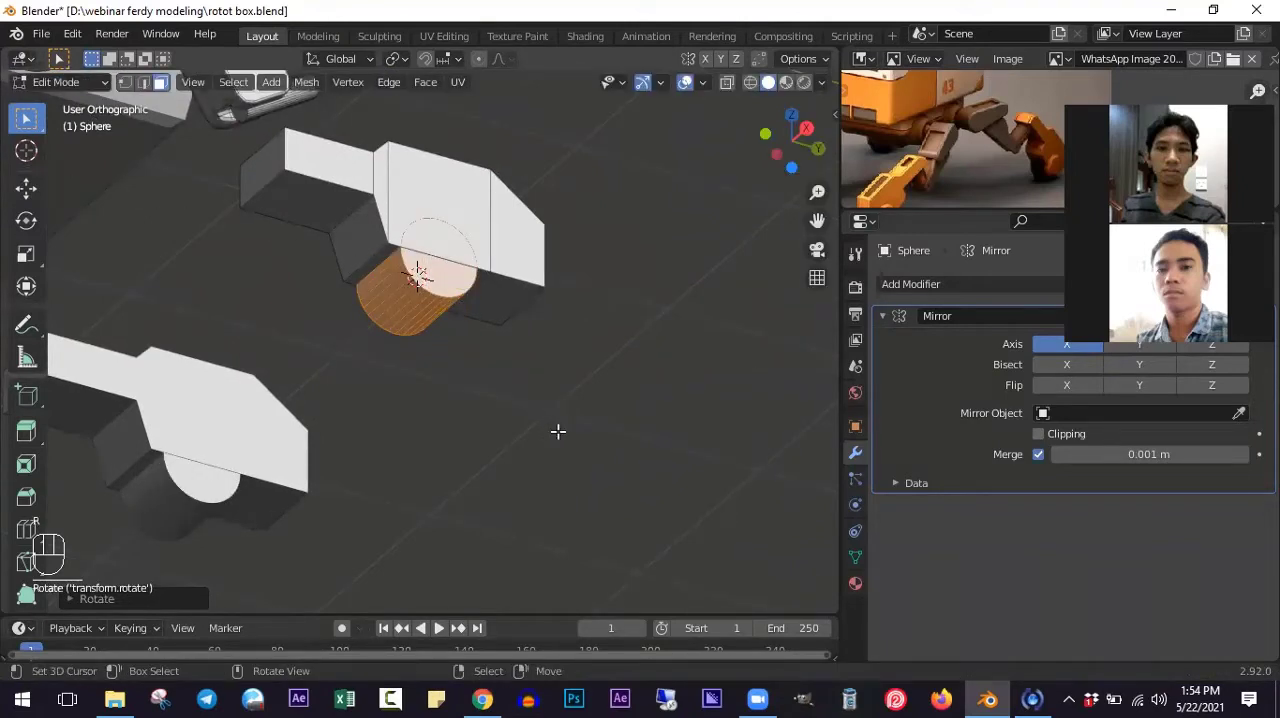
pyautogui.press('KP_3')
pyautogui.press('g')
pyautogui.click(409, 420)
# - Lengthen the cylinder along X so that it protrudes past both sides of the foot block
pyautogui.moveTo(493, 406); pyautogui.dragTo(612, 381, button='middle')
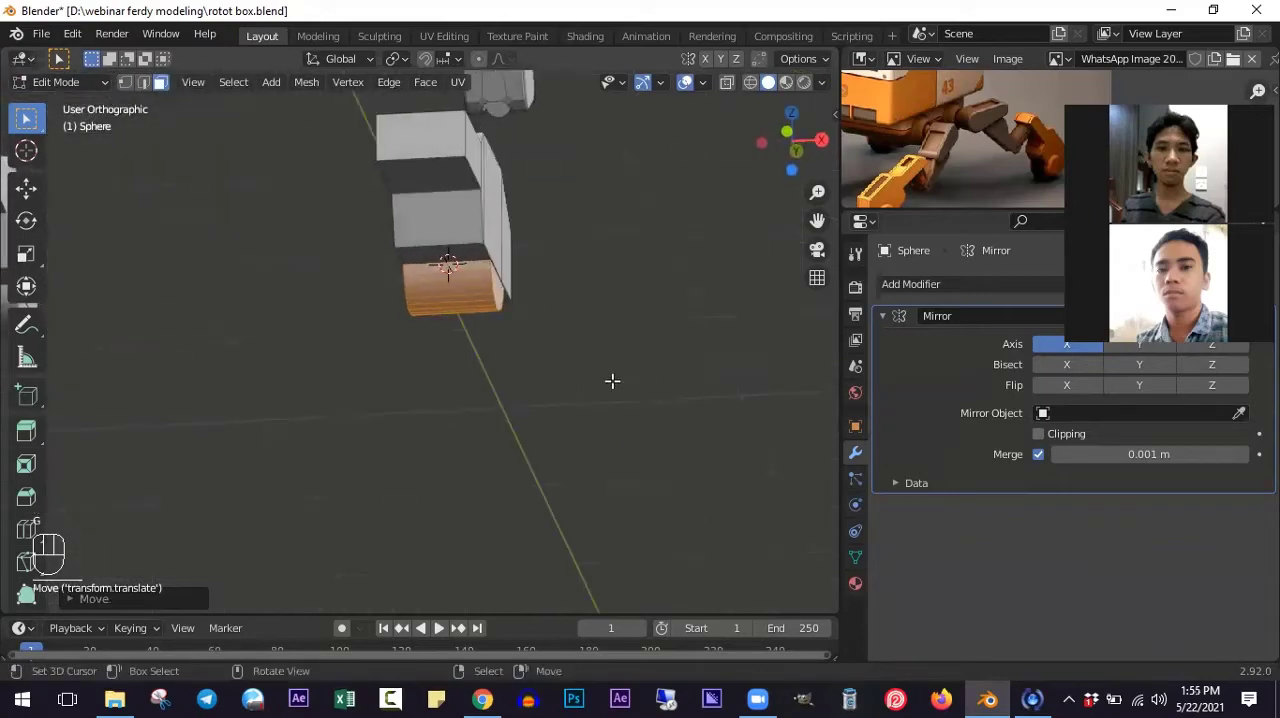
pyautogui.press('s')
pyautogui.press('x')
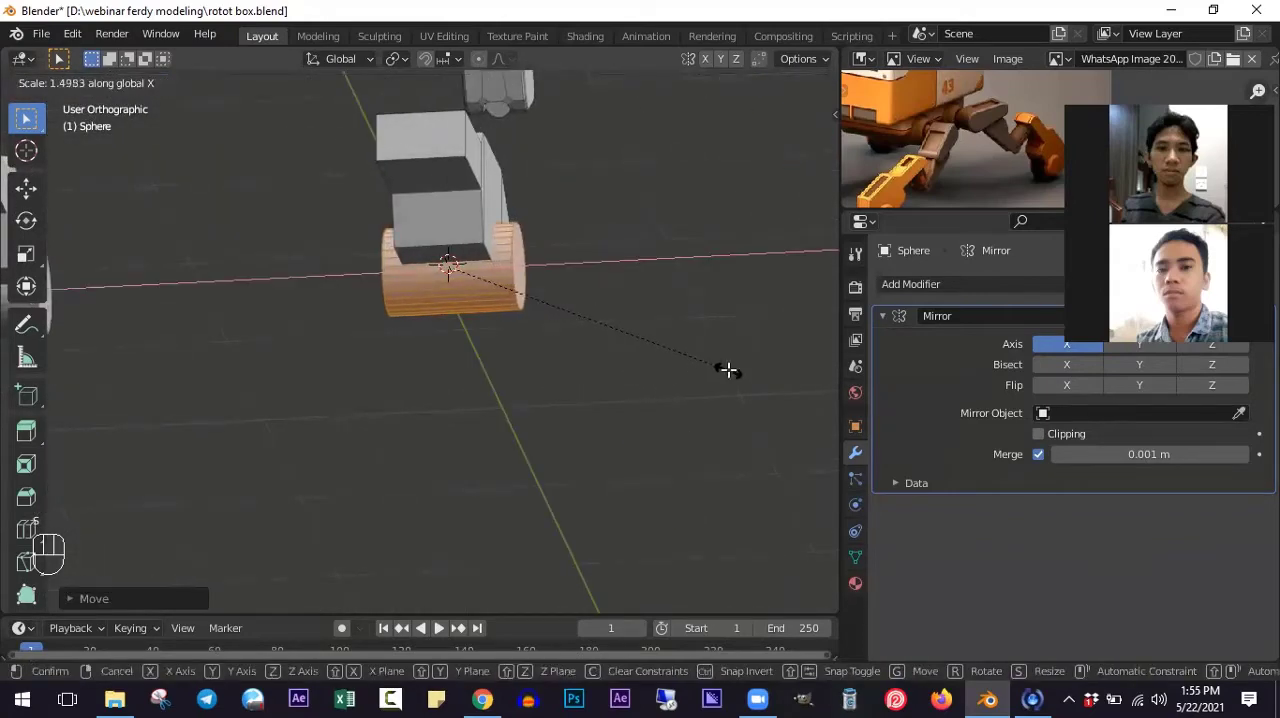
pyautogui.click(633, 405)
pyautogui.moveTo(633, 405); pyautogui.dragTo(588, 419, button='middle')
pyautogui.scroll(2, 584, 417)
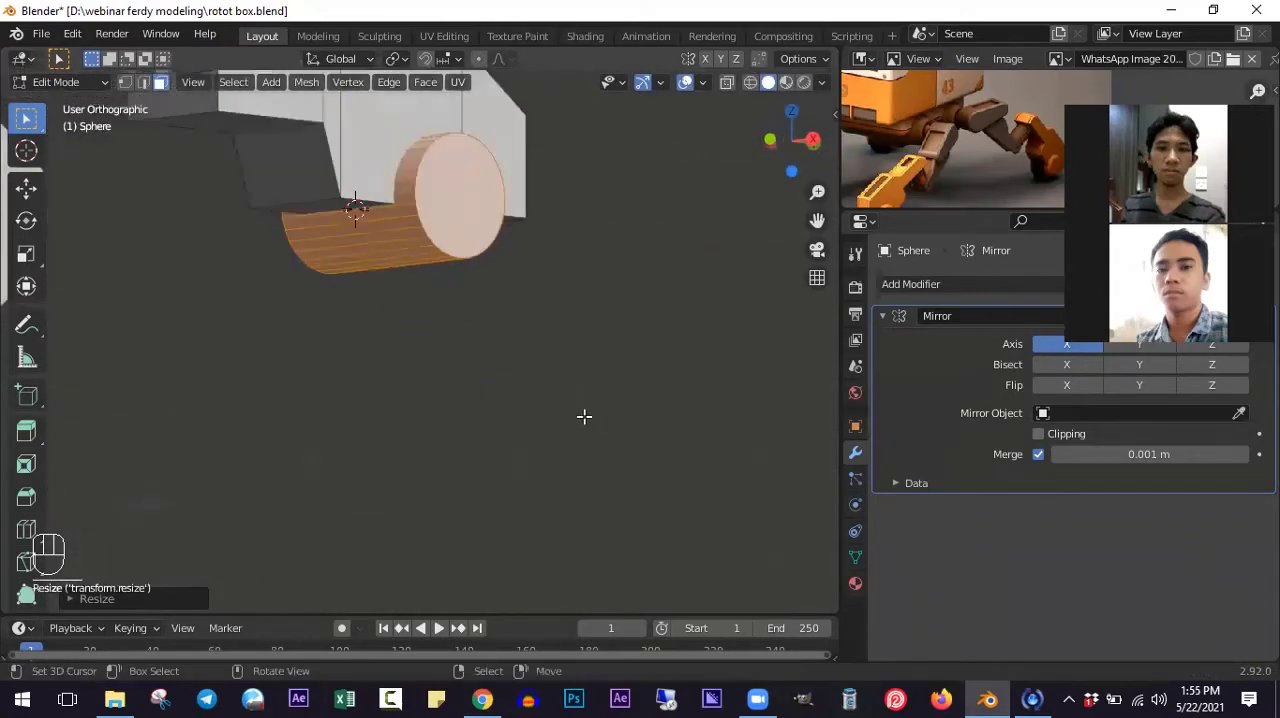
pyautogui.keyDown('shift'); pyautogui.moveTo(513, 345); pyautogui.dragTo(603, 383, button='middle'); pyautogui.keyUp('shift')
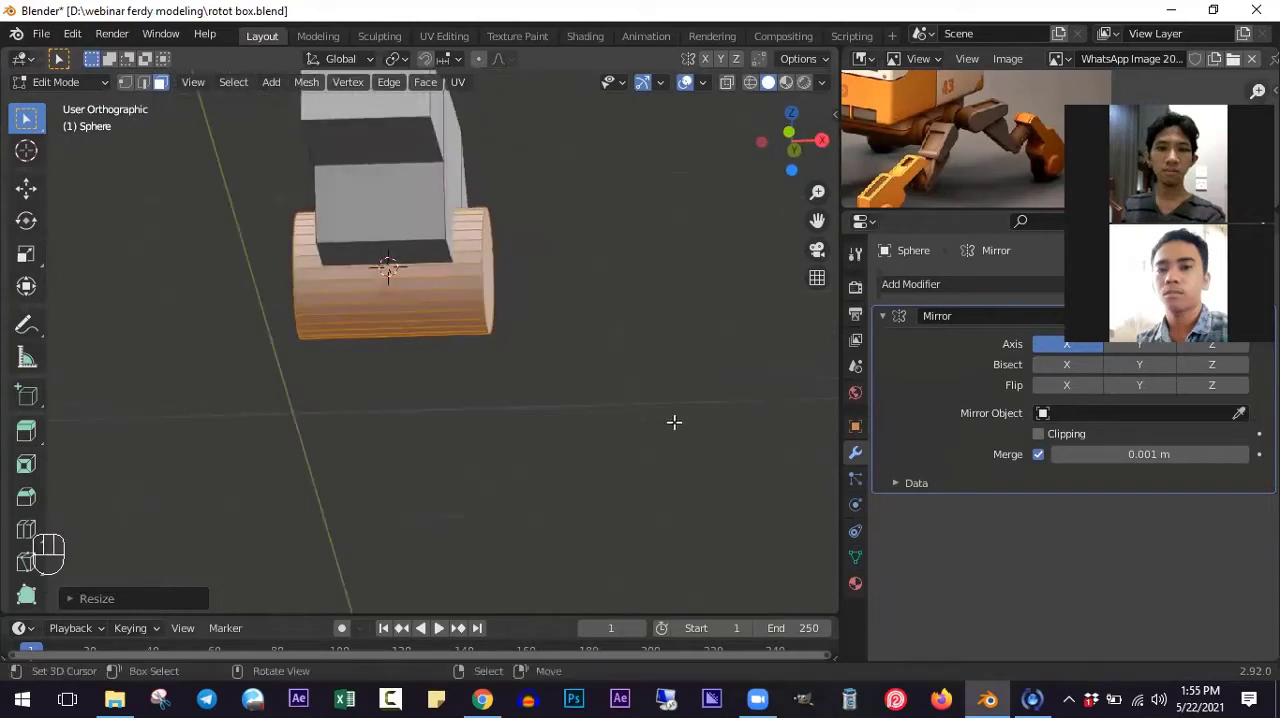
pyautogui.press('KP_3')
pyautogui.press('KP_1')
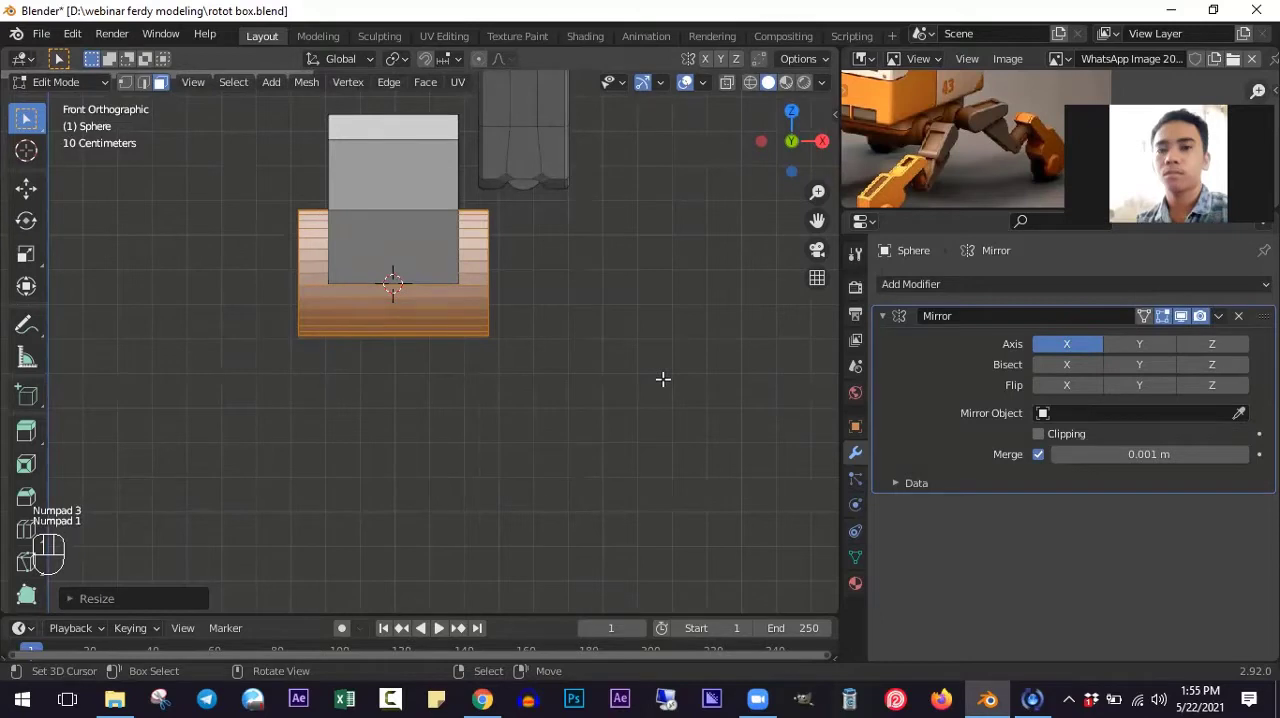
pyautogui.moveTo(663, 379); pyautogui.dragTo(150, 105, button='middle')
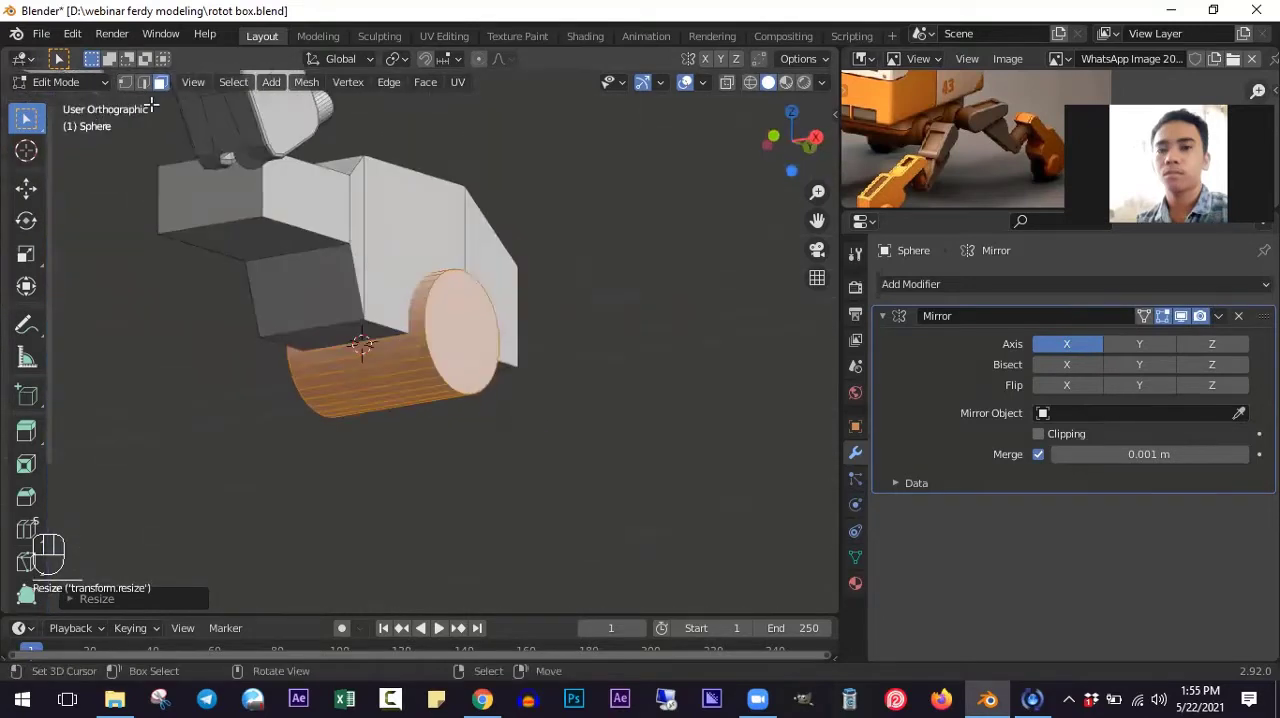
# - Inset both cylinder end caps by extruding them in place and scaling them to about 0.65 around Individual Origins
pyautogui.keyDown('shift'); pyautogui.click(460, 357); pyautogui.keyUp('shift')
pyautogui.moveTo(460, 357); pyautogui.dragTo(557, 360, button='middle')
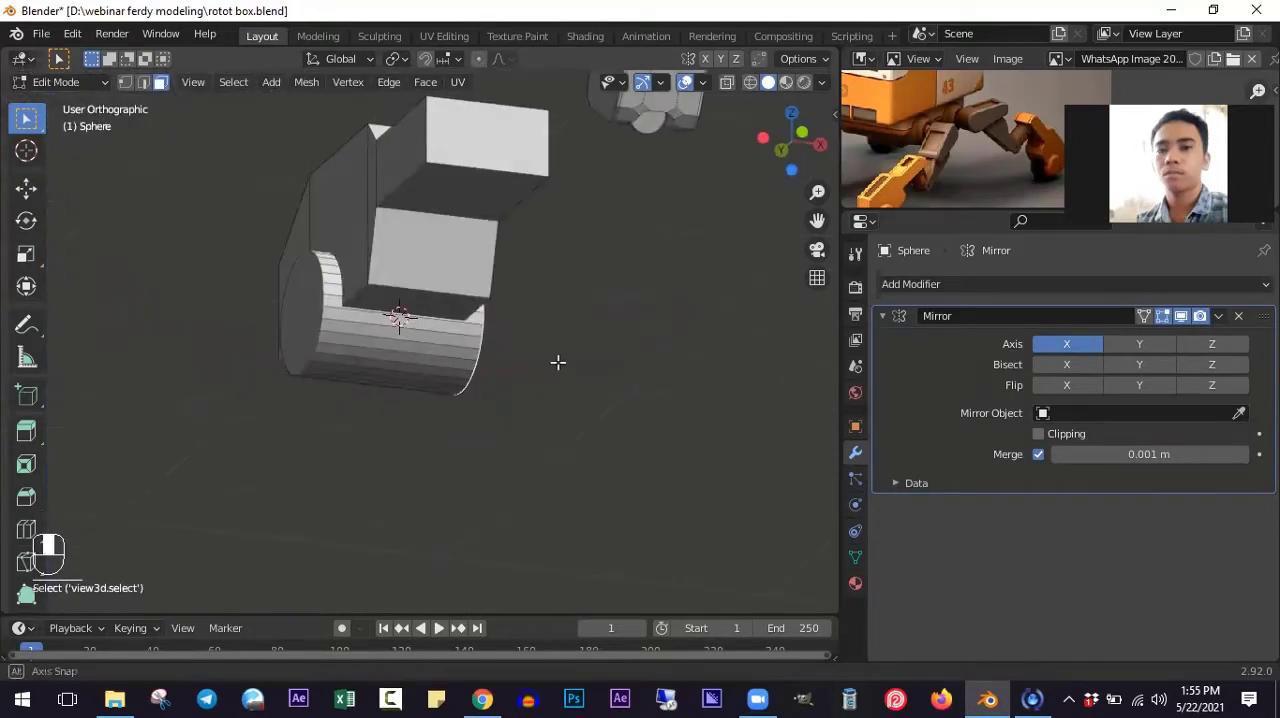
pyautogui.moveTo(378, 304); pyautogui.dragTo(233, 85, button='middle')
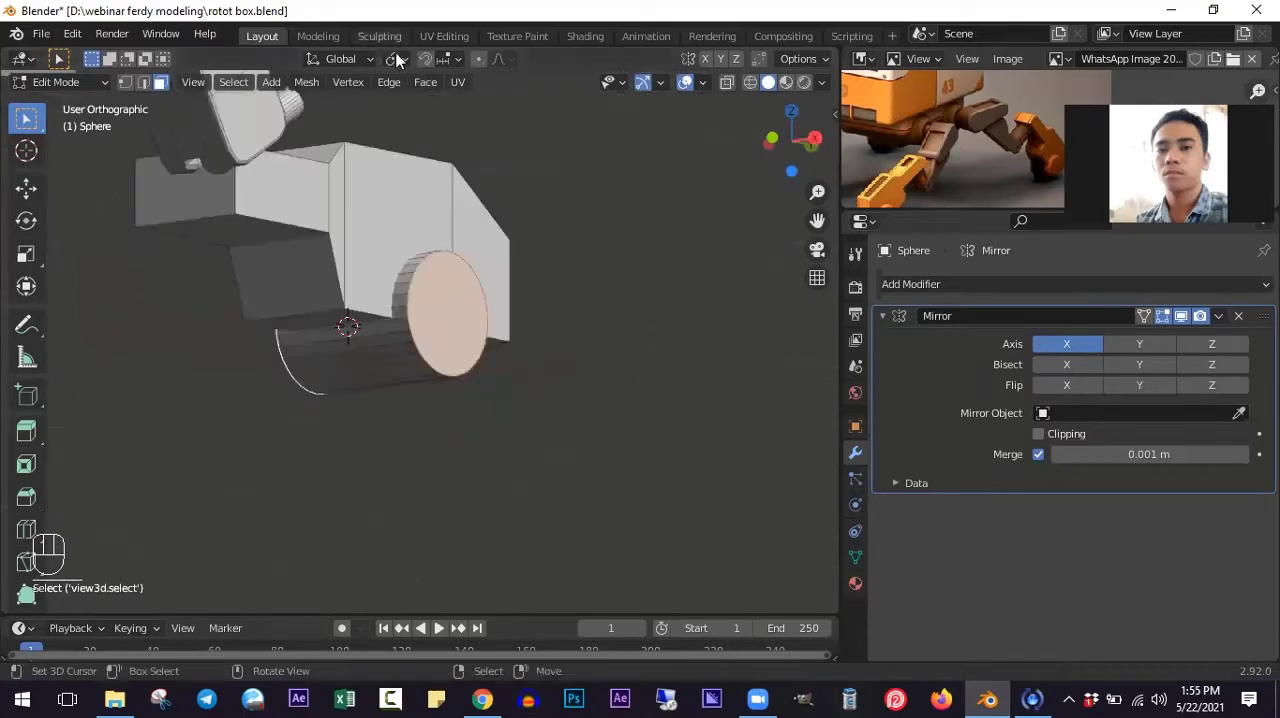
pyautogui.click(396, 59)
pyautogui.click(429, 129)
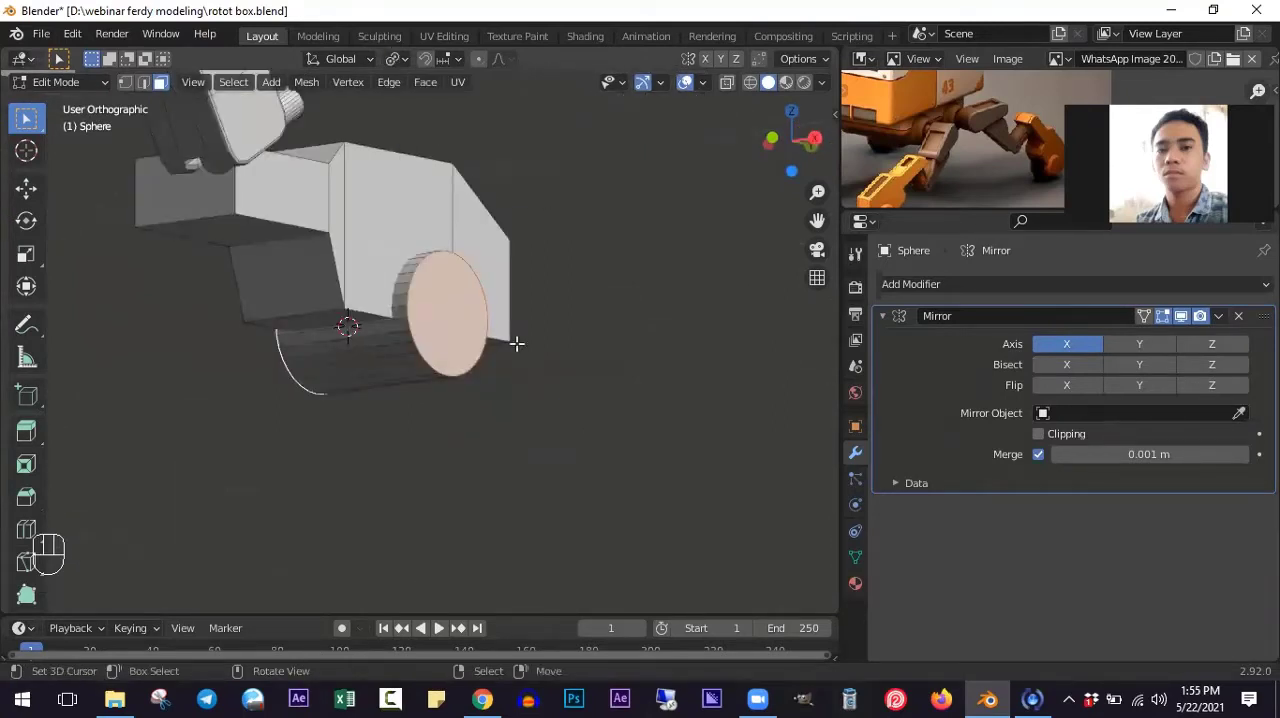
pyautogui.scroll(2, 517, 346)
pyautogui.press('e')
pyautogui.rightClick(557, 374)
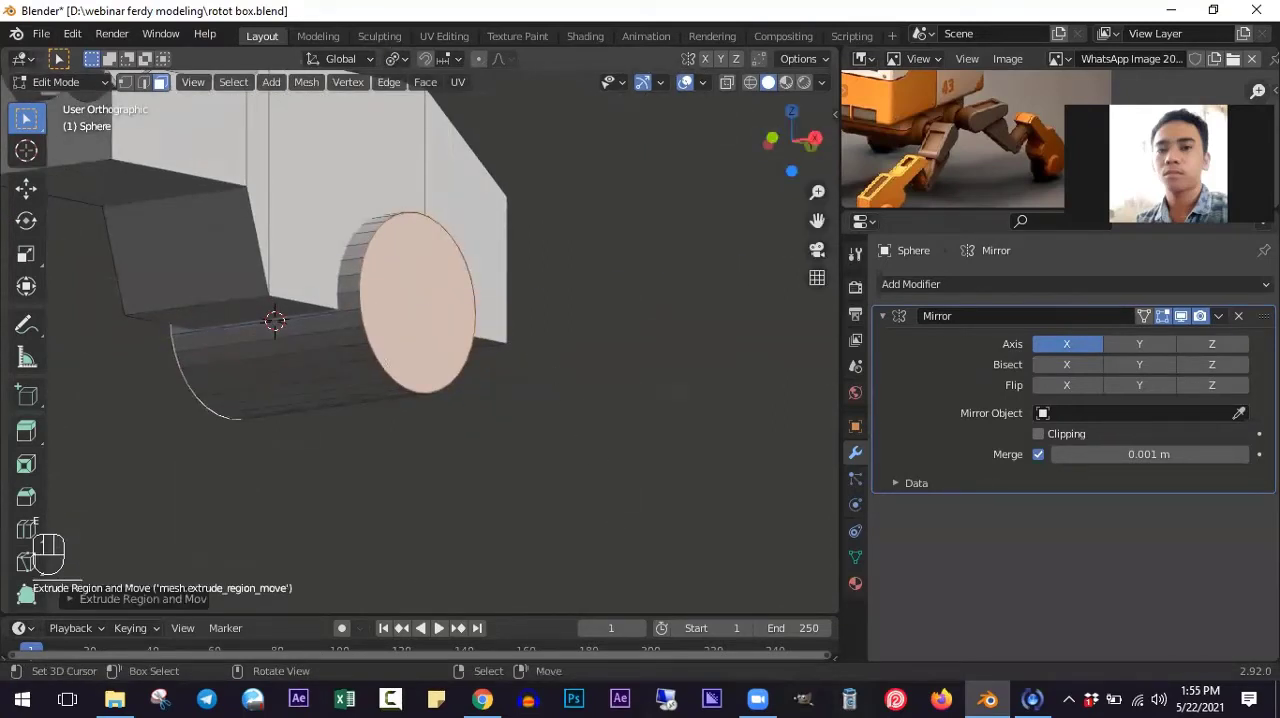
pyautogui.press('s')
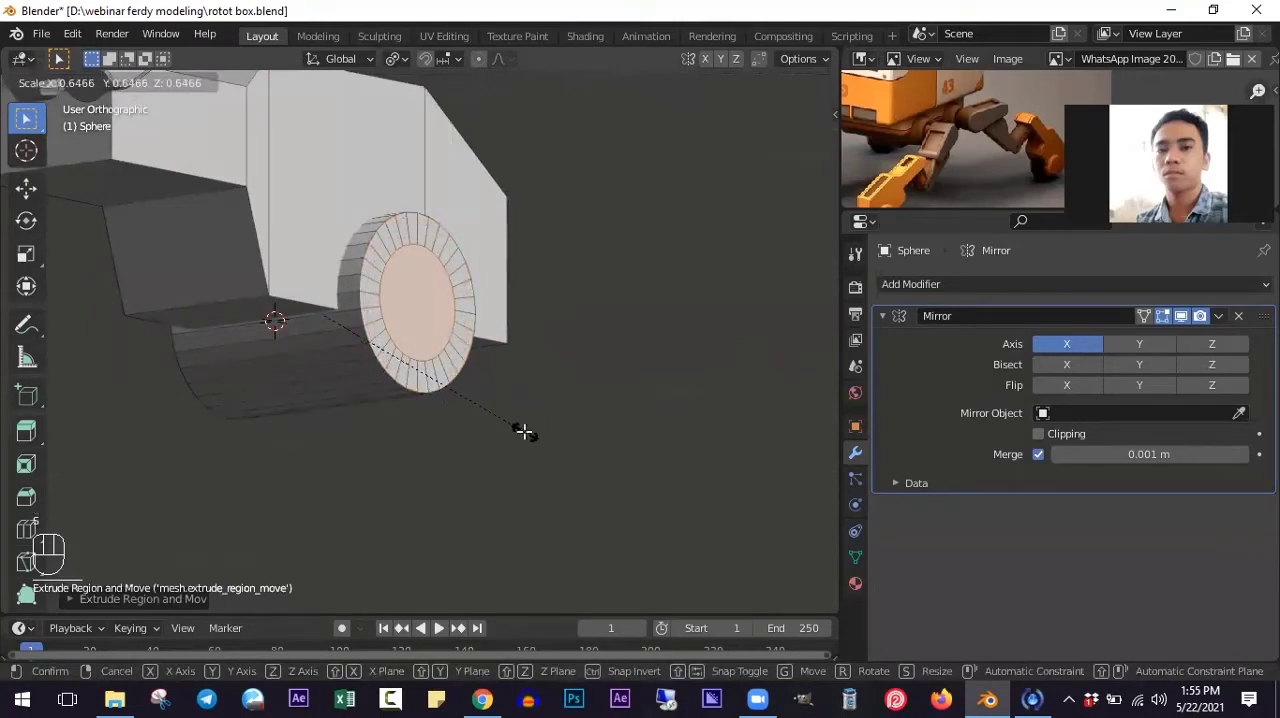
pyautogui.click(524, 431)
# - Select the cylinder's side face loop and scale it along X to about 0.86 to give both ends a slanted rim
pyautogui.moveTo(488, 420); pyautogui.dragTo(375, 345, button='middle')
pyautogui.keyDown('alt'); pyautogui.click(380, 366); pyautogui.keyUp('alt')
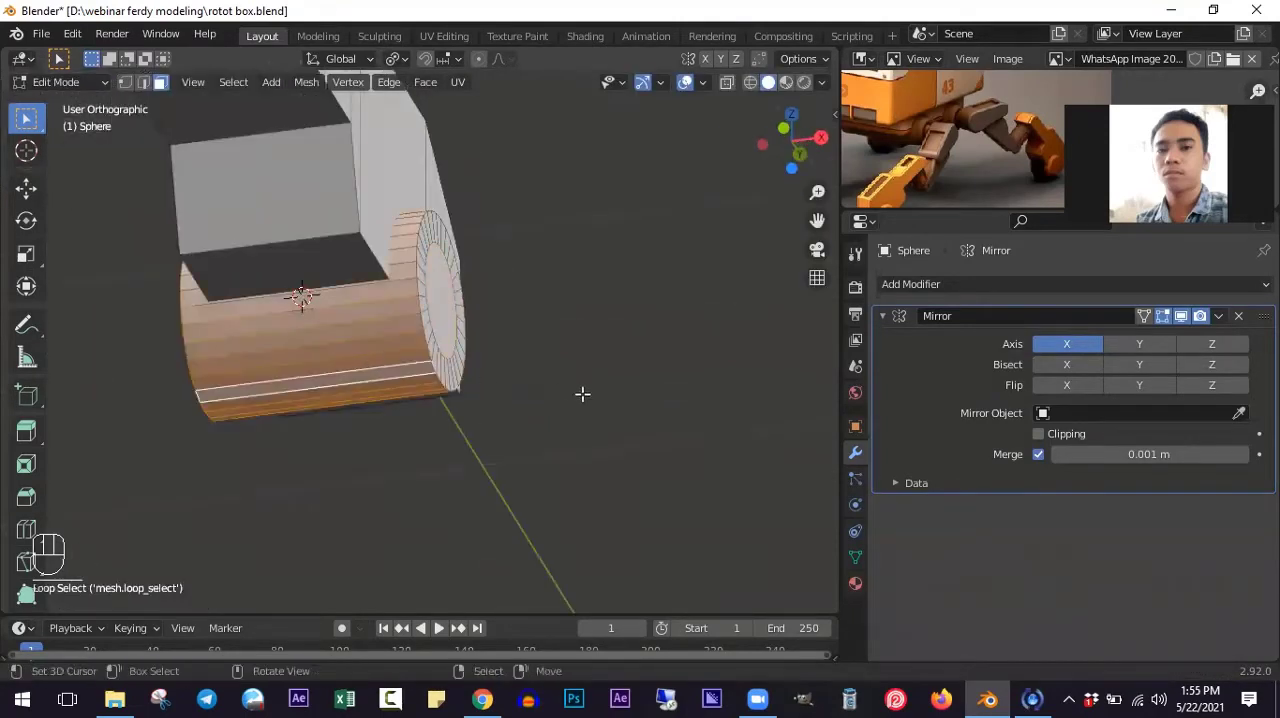
pyautogui.press('s')
pyautogui.press('x')
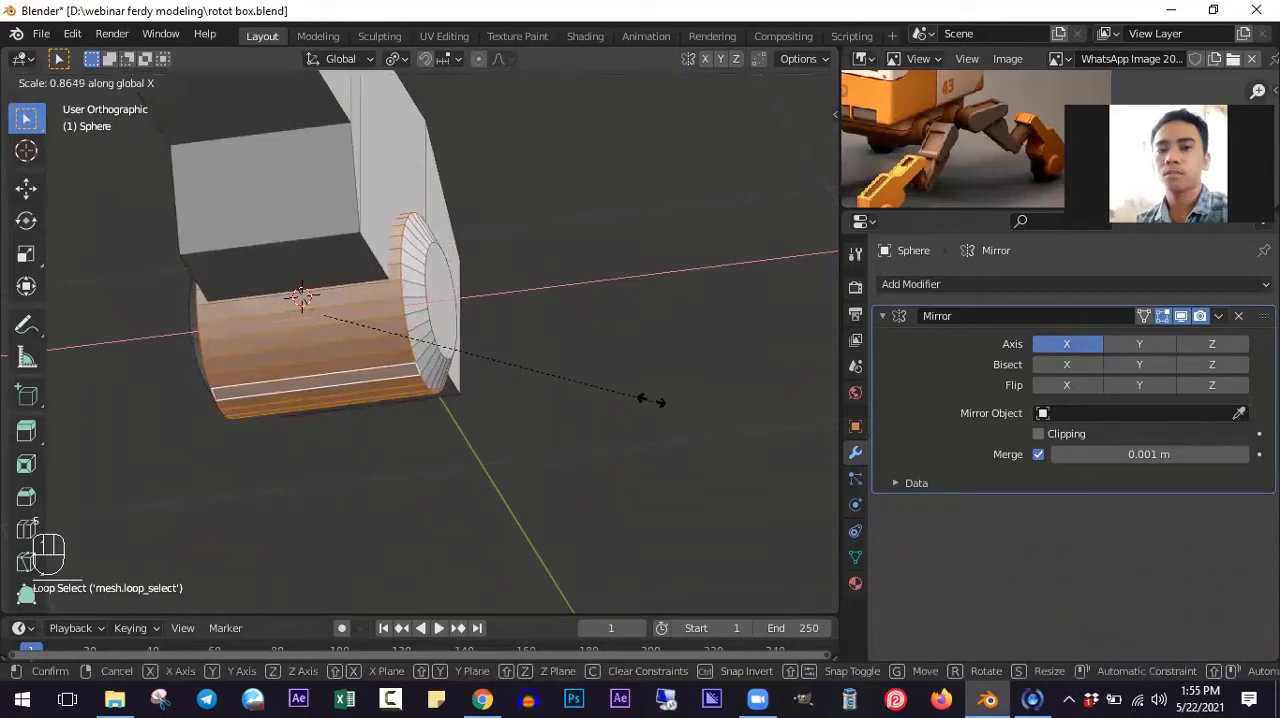
pyautogui.click(646, 400)
pyautogui.moveTo(524, 321); pyautogui.dragTo(526, 386, button='middle')
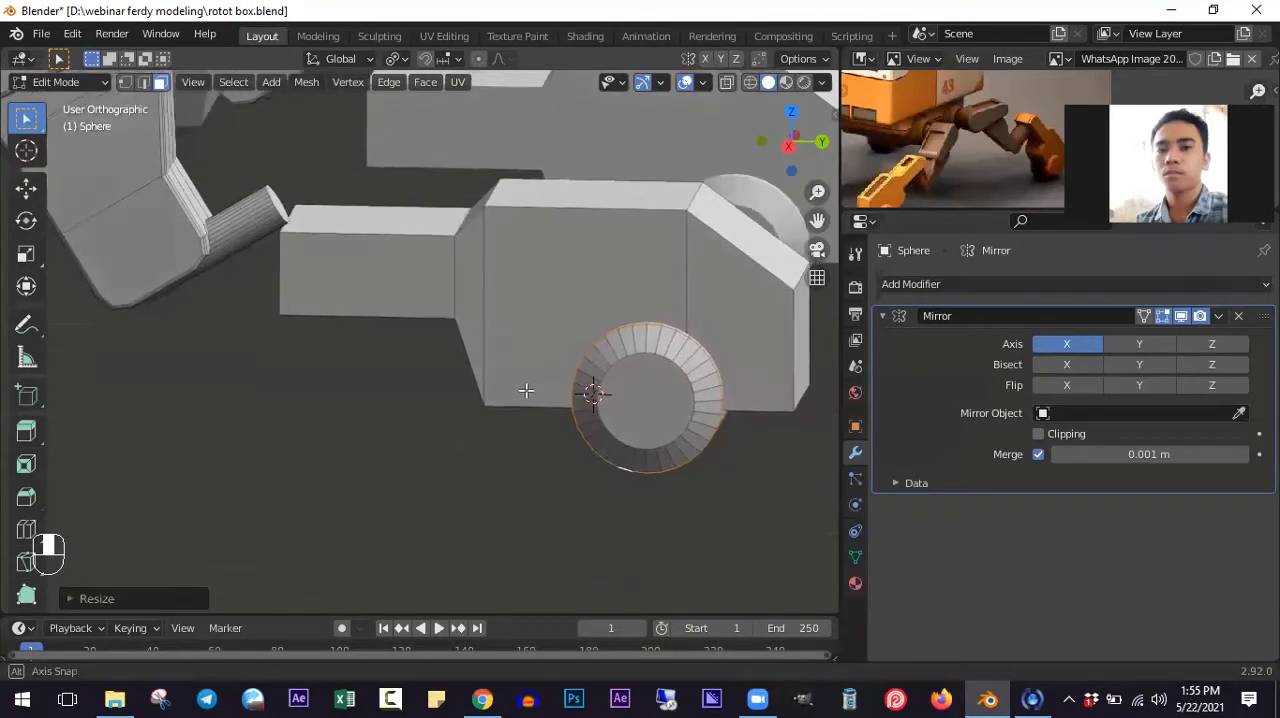
pyautogui.click(143, 82)
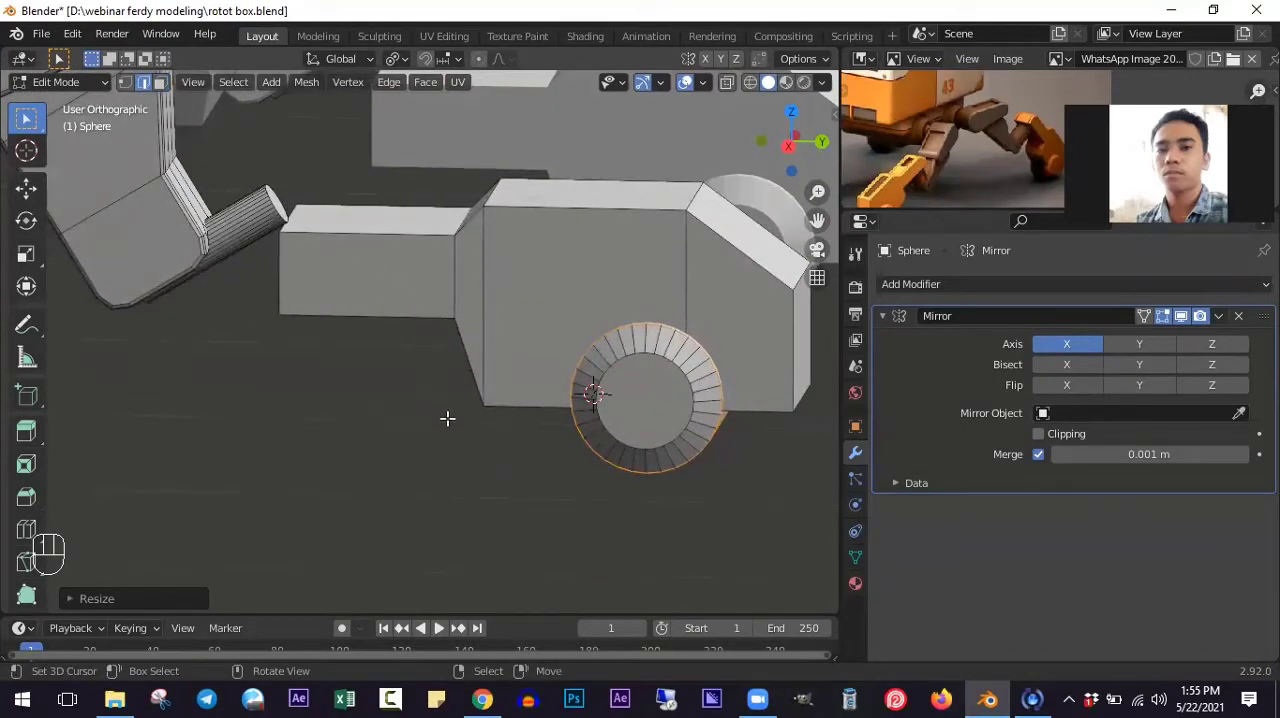
pyautogui.click(124, 82)
pyautogui.moveTo(435, 408); pyautogui.dragTo(494, 380, button='middle')
pyautogui.click(423, 349)
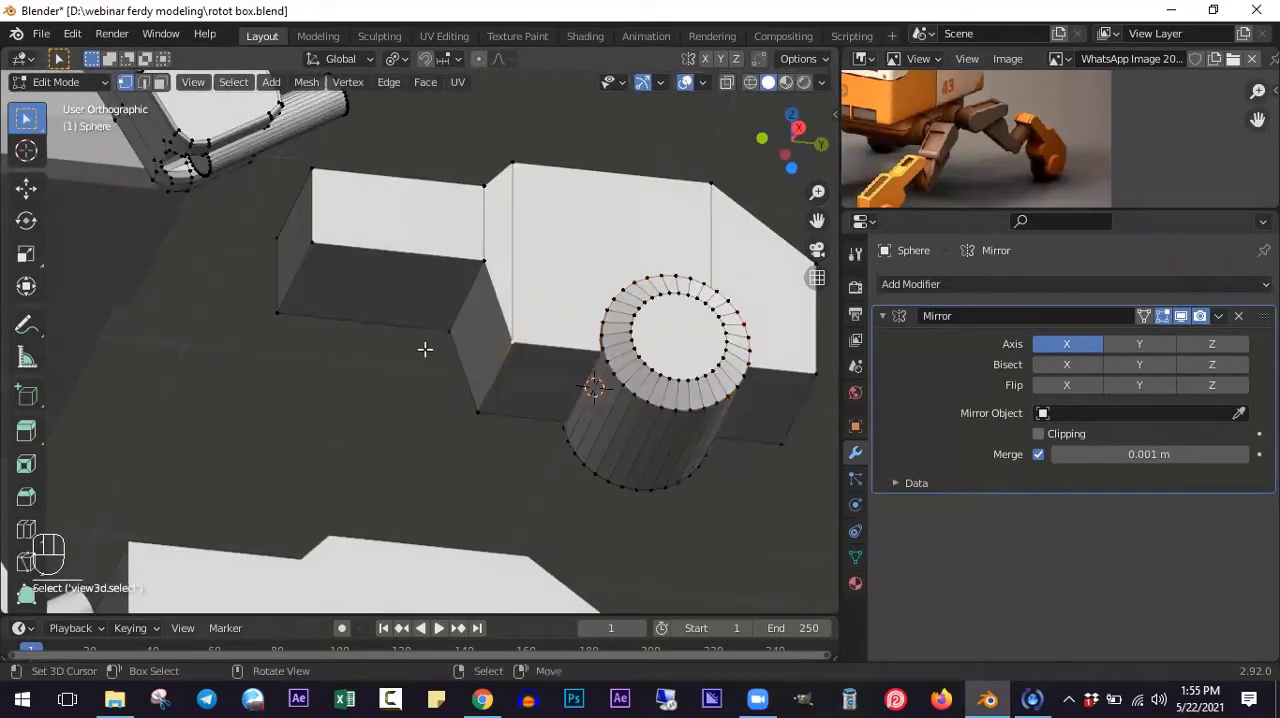
pyautogui.hotkey('ctrl', 'b')
pyautogui.rightClick(568, 438)
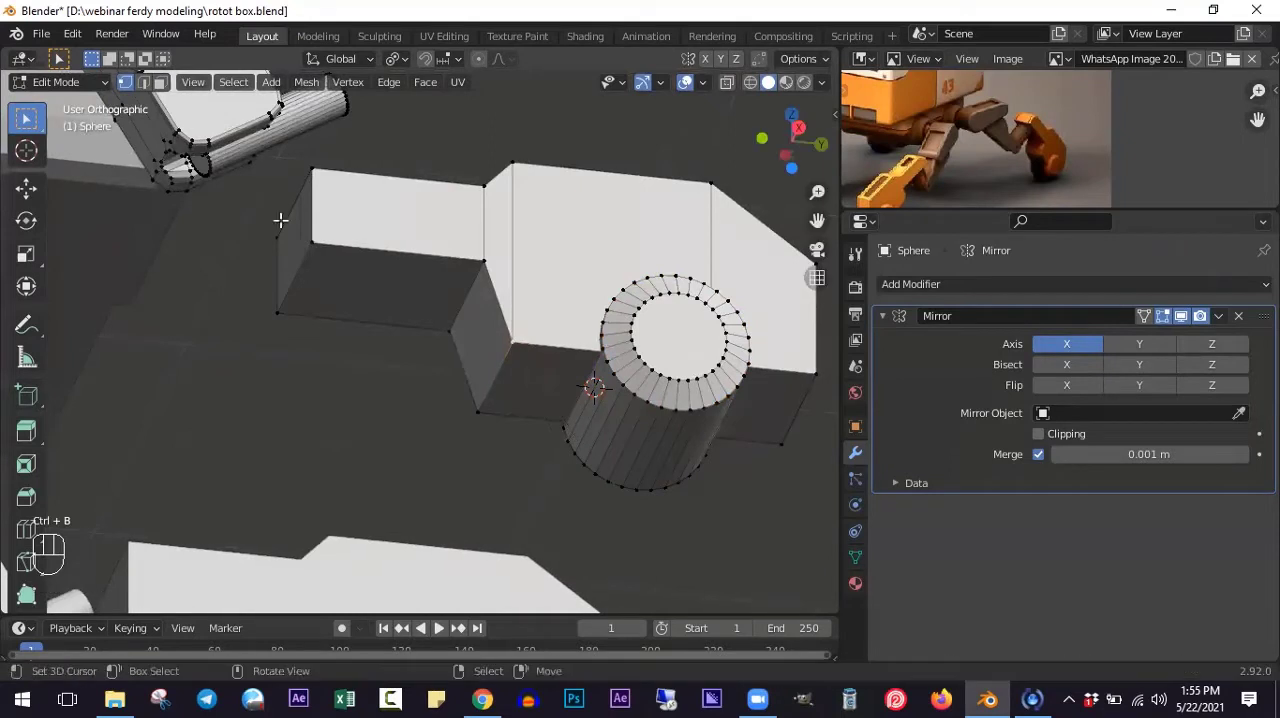
# - Bevel the foot block's lower rear edge, where the underside meets the slope to the neck, with 2 segments
pyautogui.click(143, 83)
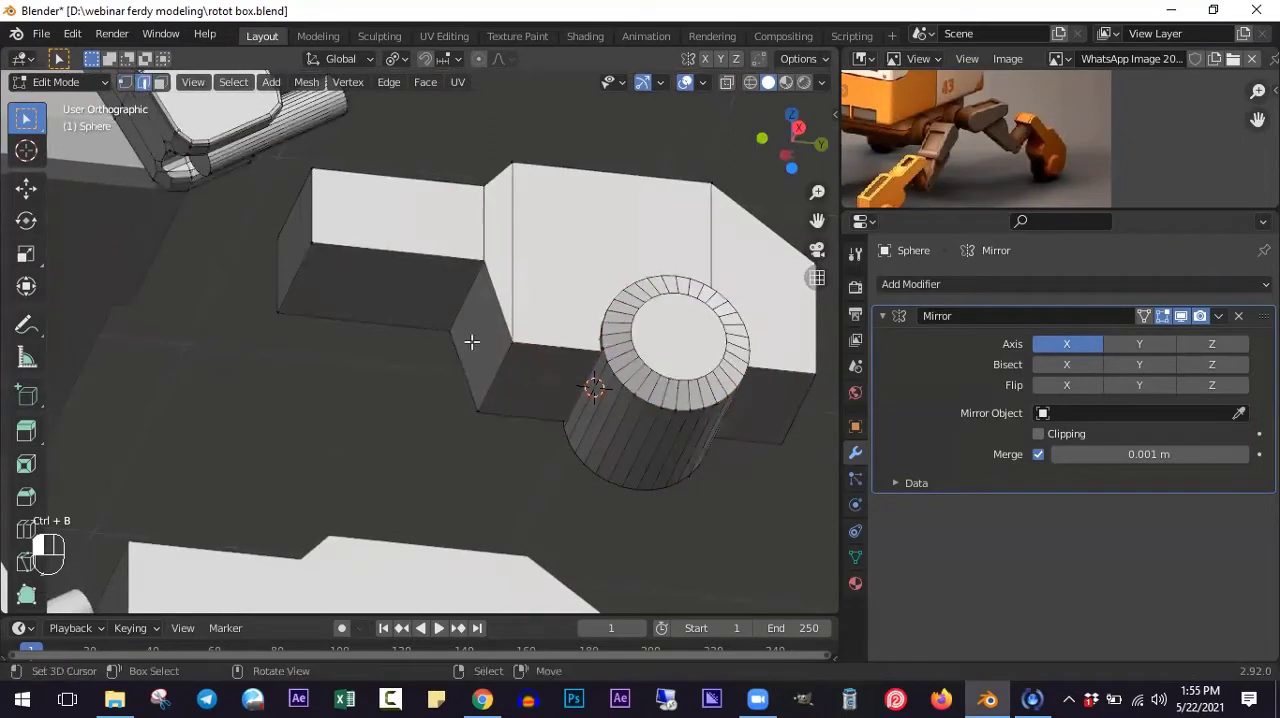
pyautogui.click(541, 399)
pyautogui.hotkey('ctrl', 'b')
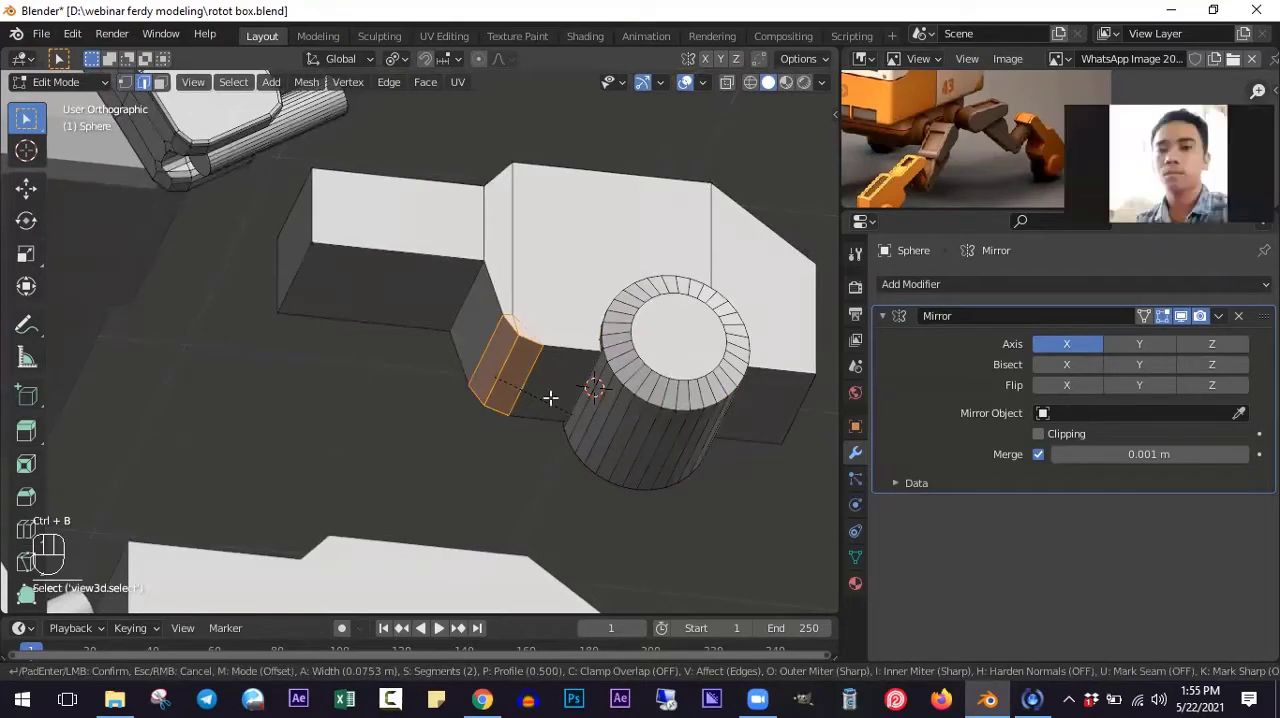
pyautogui.click(548, 398)
pyautogui.moveTo(548, 398); pyautogui.dragTo(510, 354, button='middle')
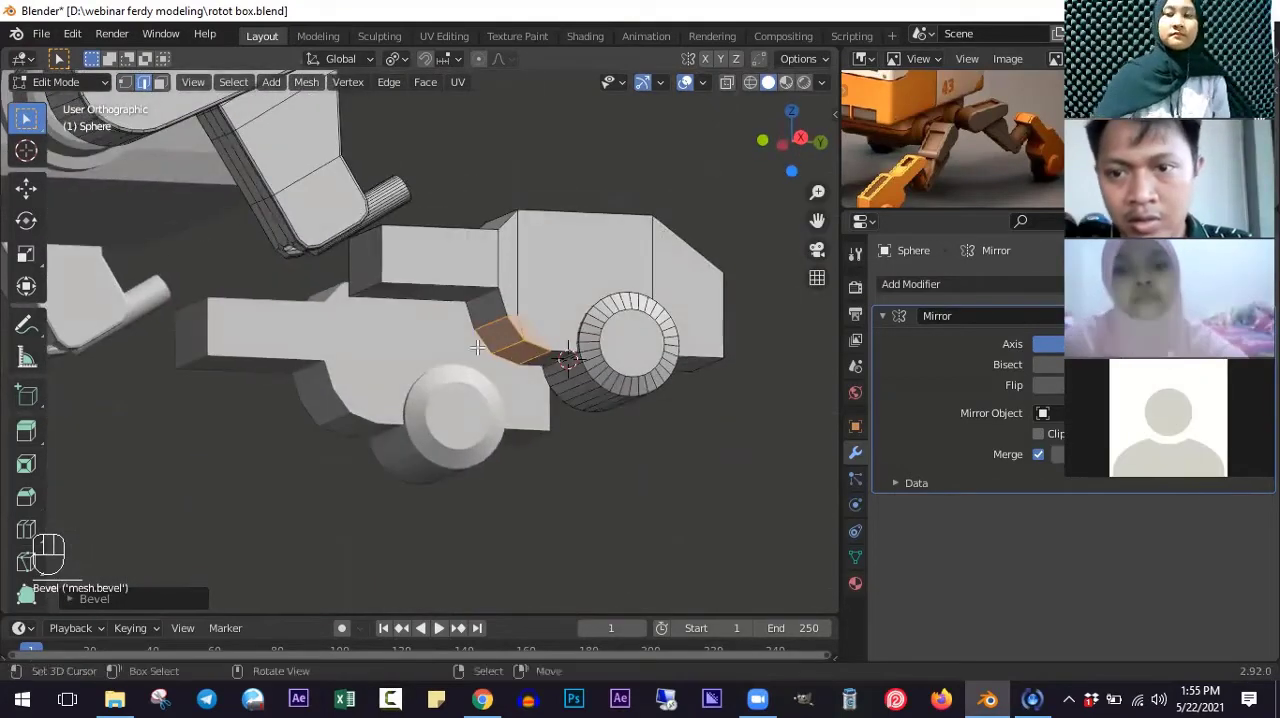
# - Bevel the top edge at the free rear end of the foot block's neck
pyautogui.scroll(3, 412, 322)
pyautogui.moveTo(360, 296); pyautogui.dragTo(292, 385, button='middle')
pyautogui.click(349, 213)
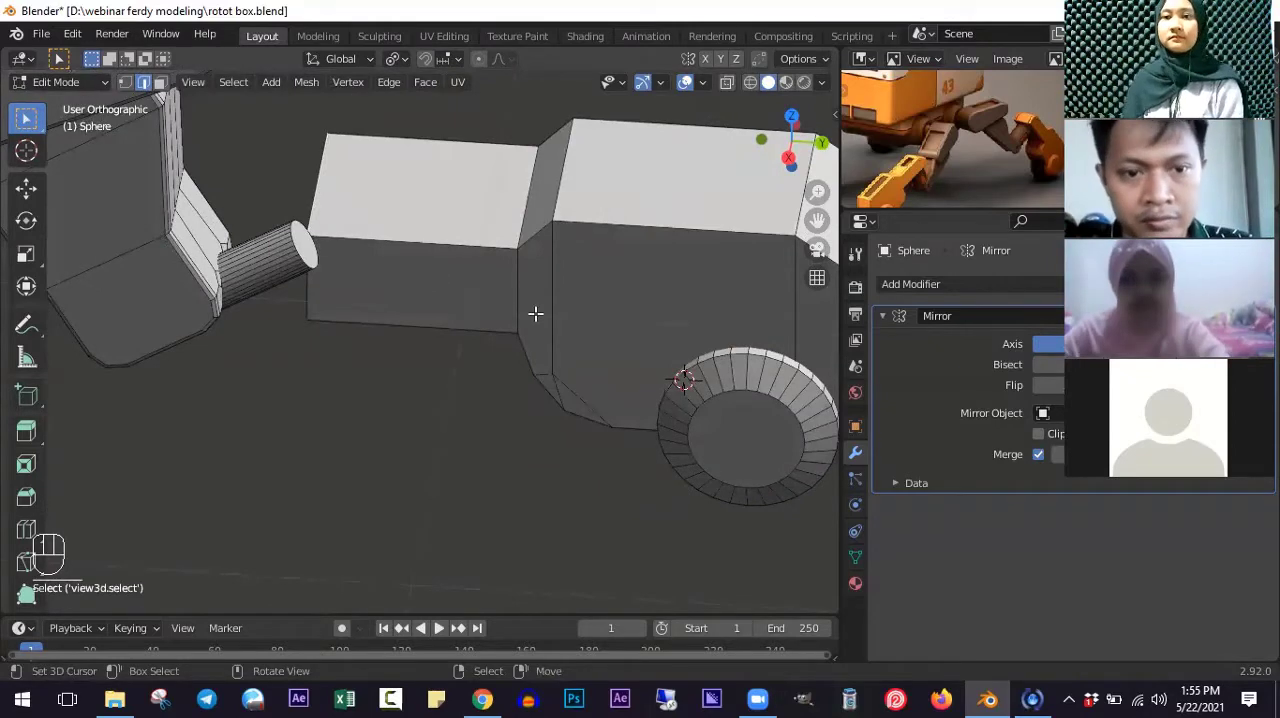
pyautogui.hotkey('ctrl', 'z')
pyautogui.moveTo(494, 297); pyautogui.dragTo(486, 214, button='middle')
pyautogui.scroll(-2, 435, 305)
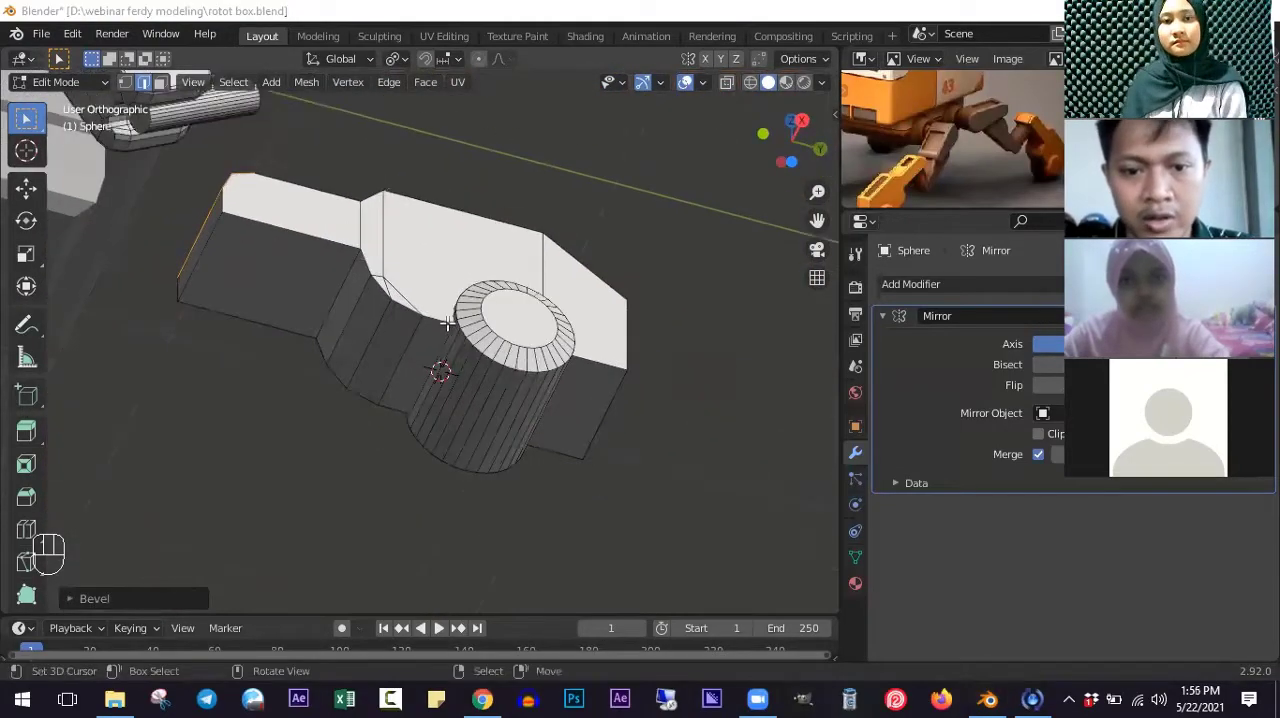
# - Add two evenly spaced loop cuts around the side of the foot block's cylinder
pyautogui.scroll(3, 448, 325)
pyautogui.moveTo(457, 342); pyautogui.dragTo(484, 371, button='middle')
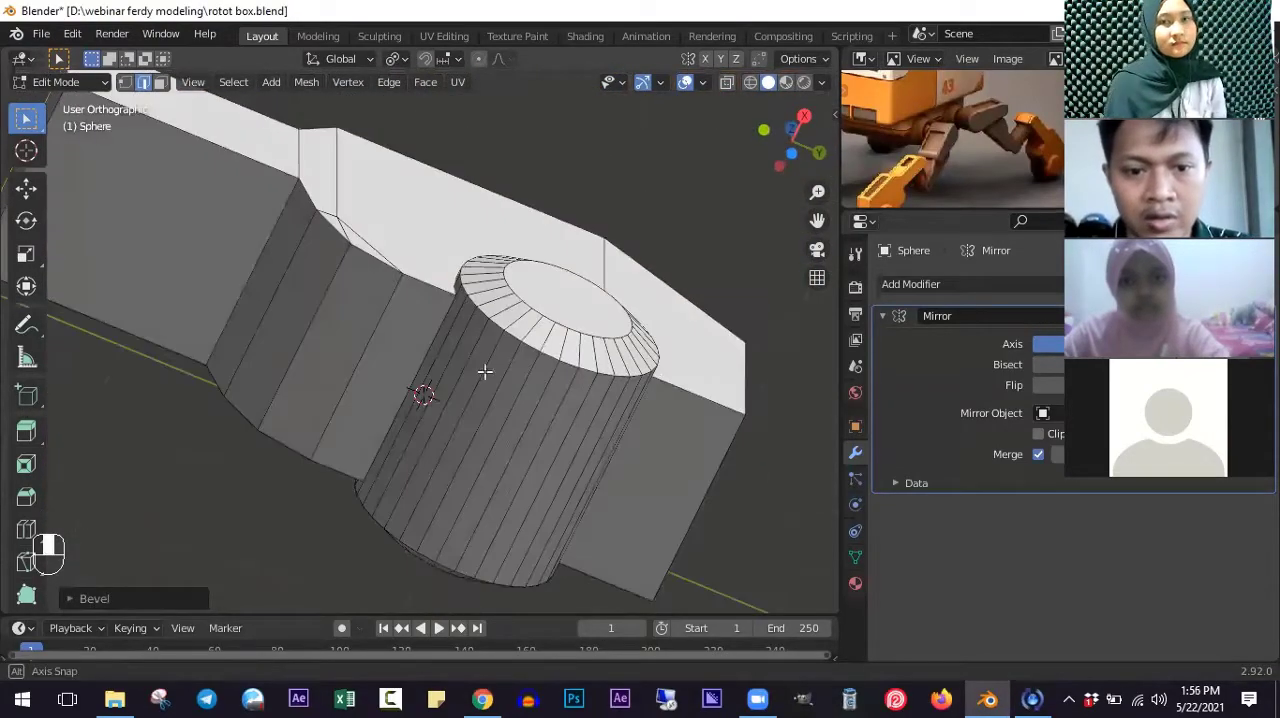
pyautogui.click(163, 83)
pyautogui.keyDown('shift'); pyautogui.moveTo(507, 451); pyautogui.dragTo(506, 380, button='middle'); pyautogui.keyUp('shift')
pyautogui.scroll(1, 506, 375)
pyautogui.hotkey('ctrl', 'r')
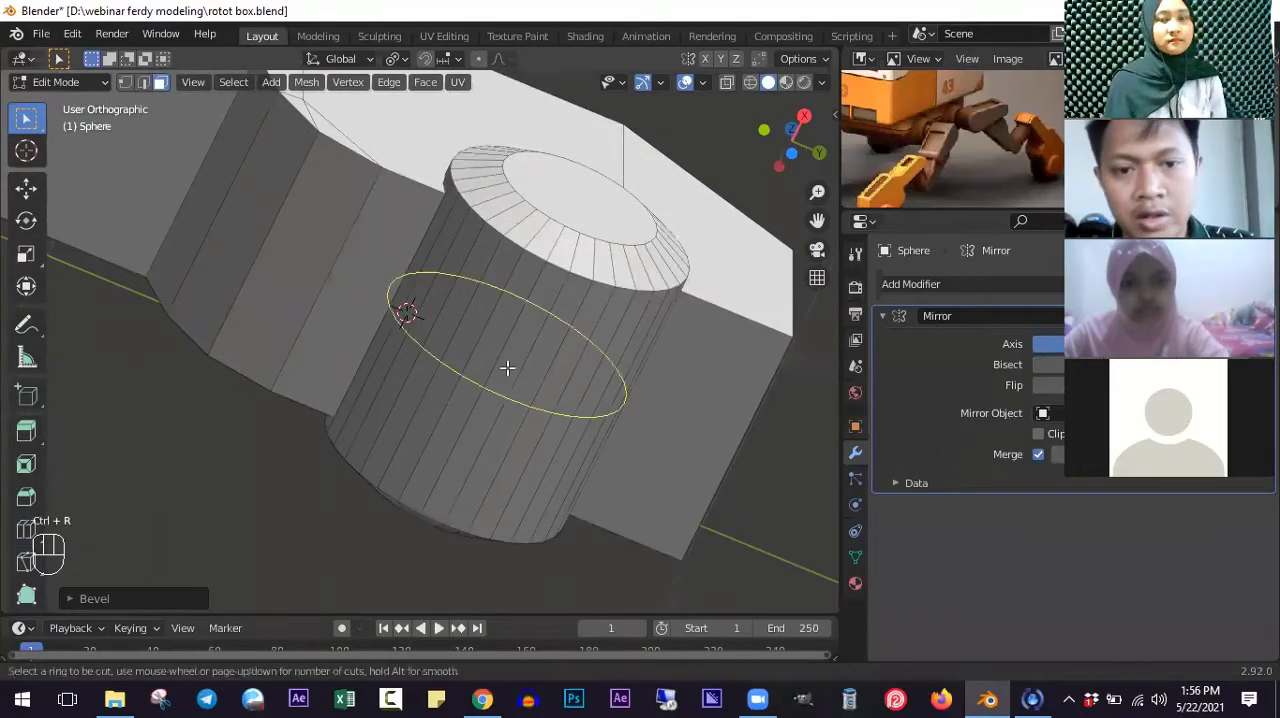
pyautogui.scroll(1, 507, 369)
pyautogui.click(508, 364)
pyautogui.click(508, 364)
pyautogui.moveTo(508, 364); pyautogui.dragTo(537, 348, button='middle')
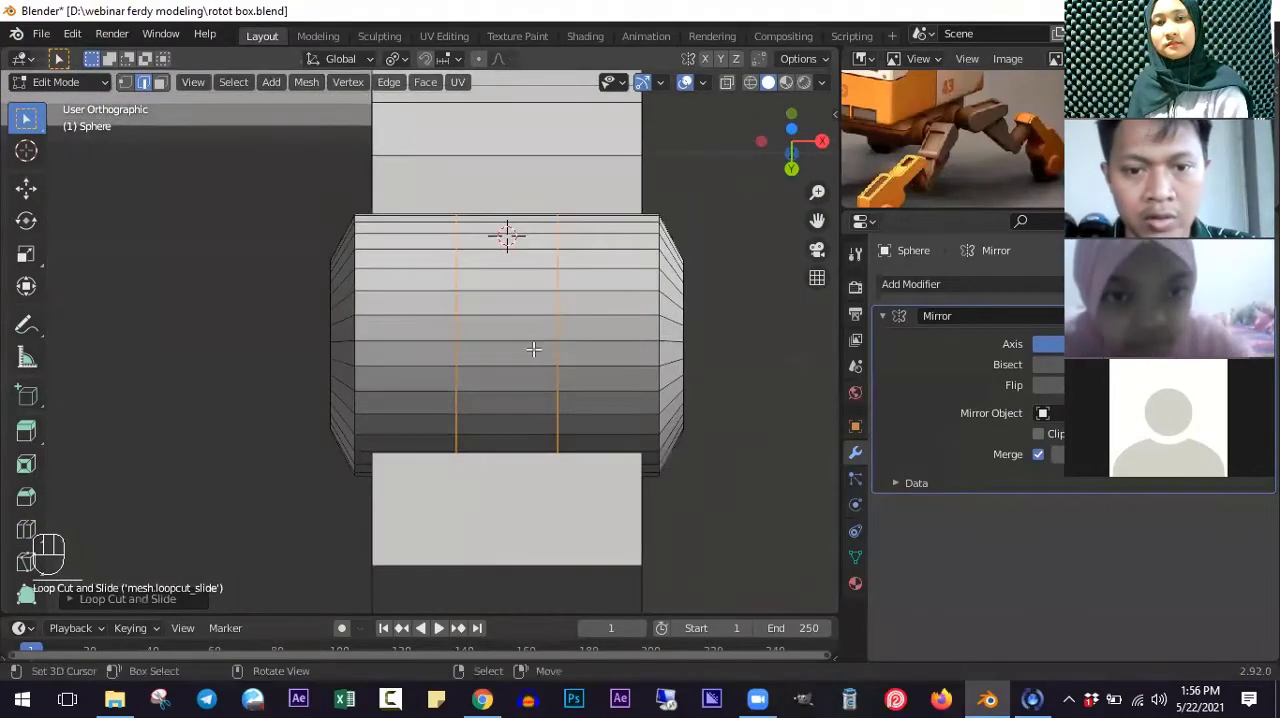
pyautogui.press('s')
pyautogui.press('x')
pyautogui.rightClick(643, 353)
pyautogui.press('s')
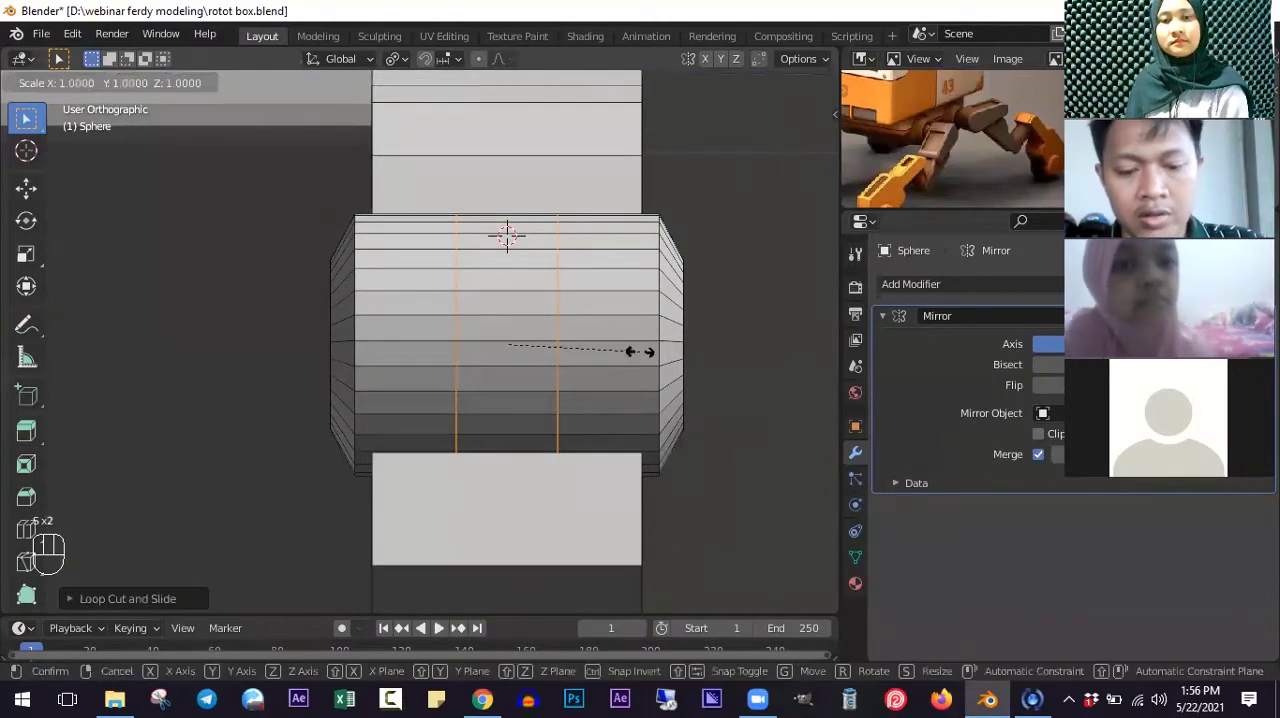
pyautogui.rightClick(654, 355)
pyautogui.press('s')
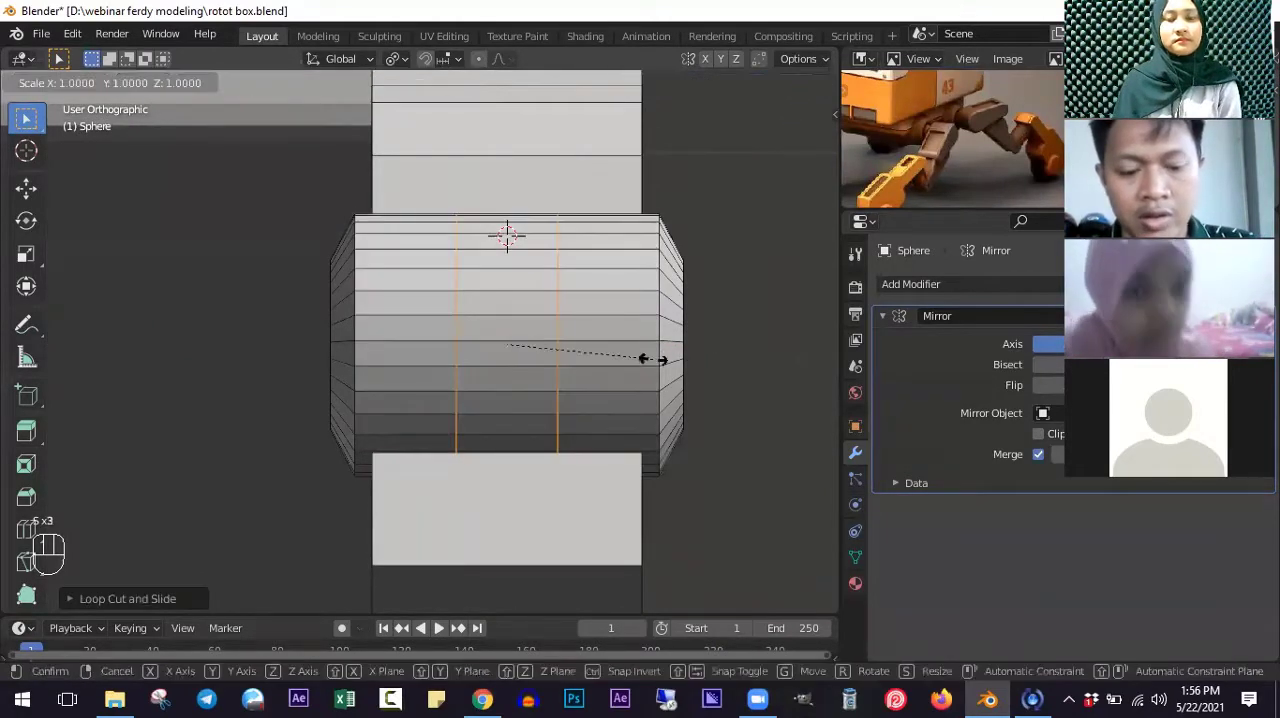
pyautogui.press('x')
pyautogui.rightClick(705, 357)
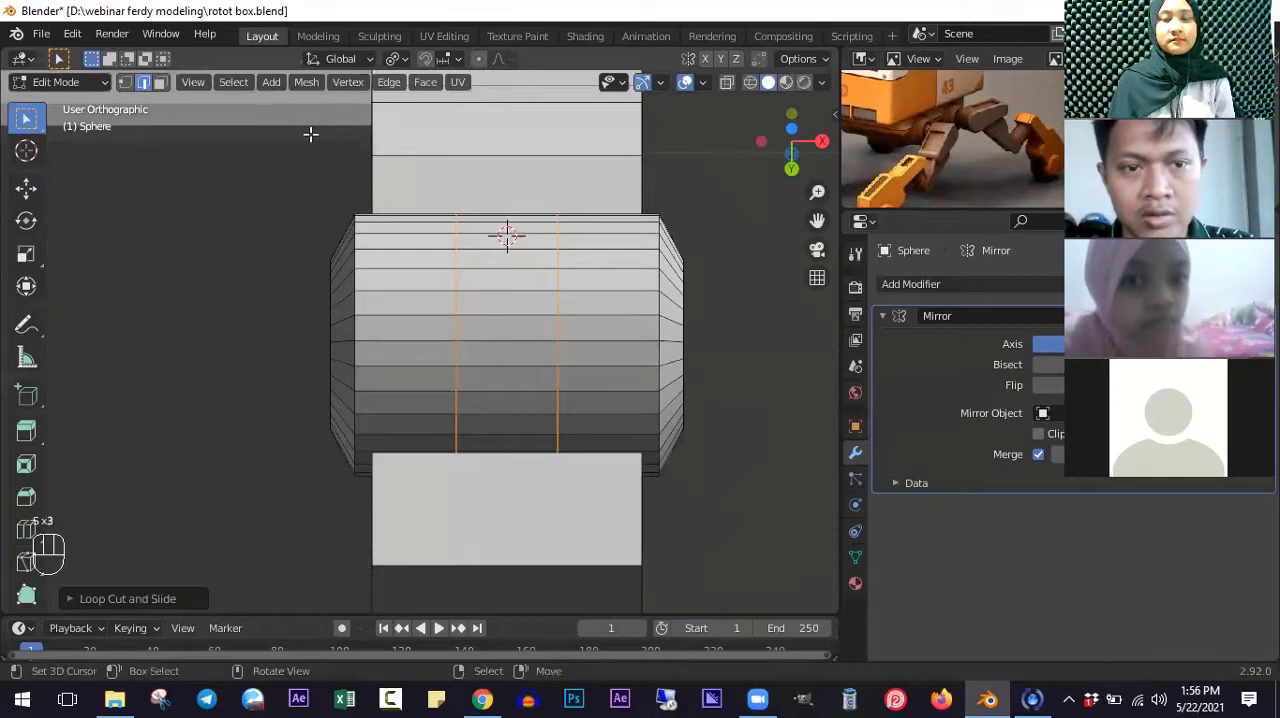
# - Switch the pivot point to a shared centre and scale the two cylinder loops apart along X to roughly double their spacing
pyautogui.click(395, 60)
pyautogui.click(408, 121)
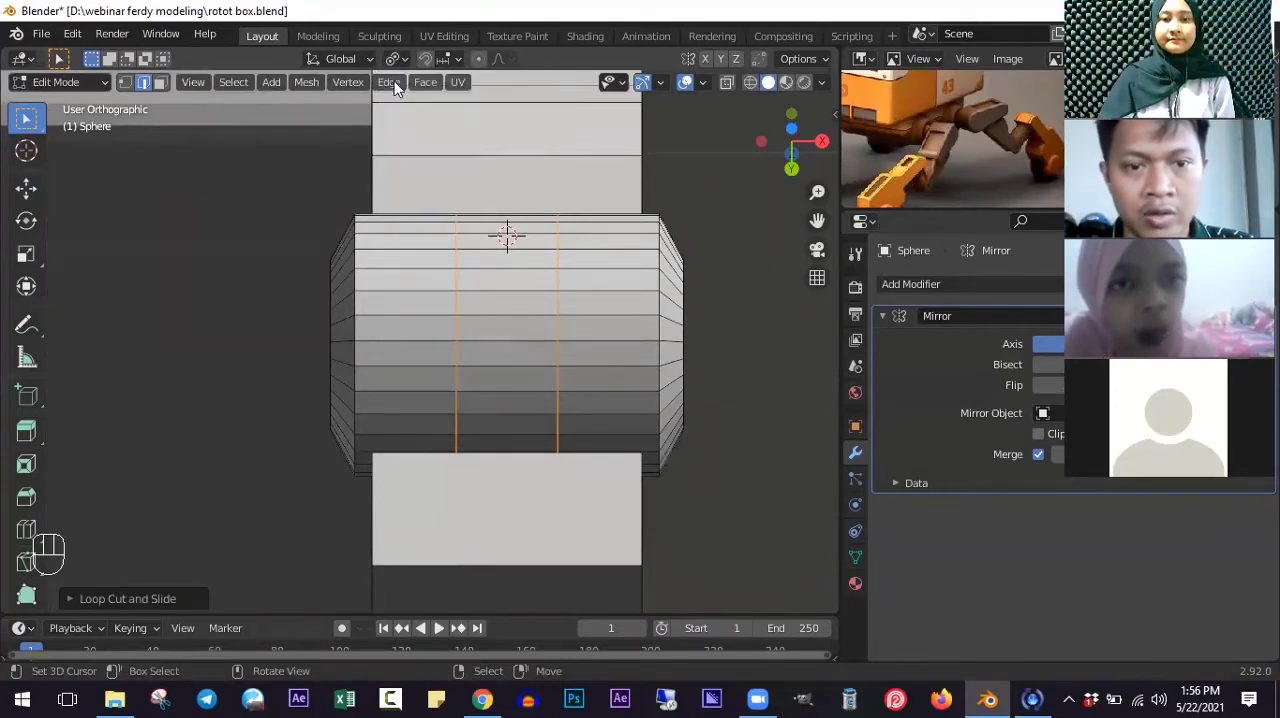
pyautogui.click(393, 60)
pyautogui.click(430, 142)
pyautogui.press('s')
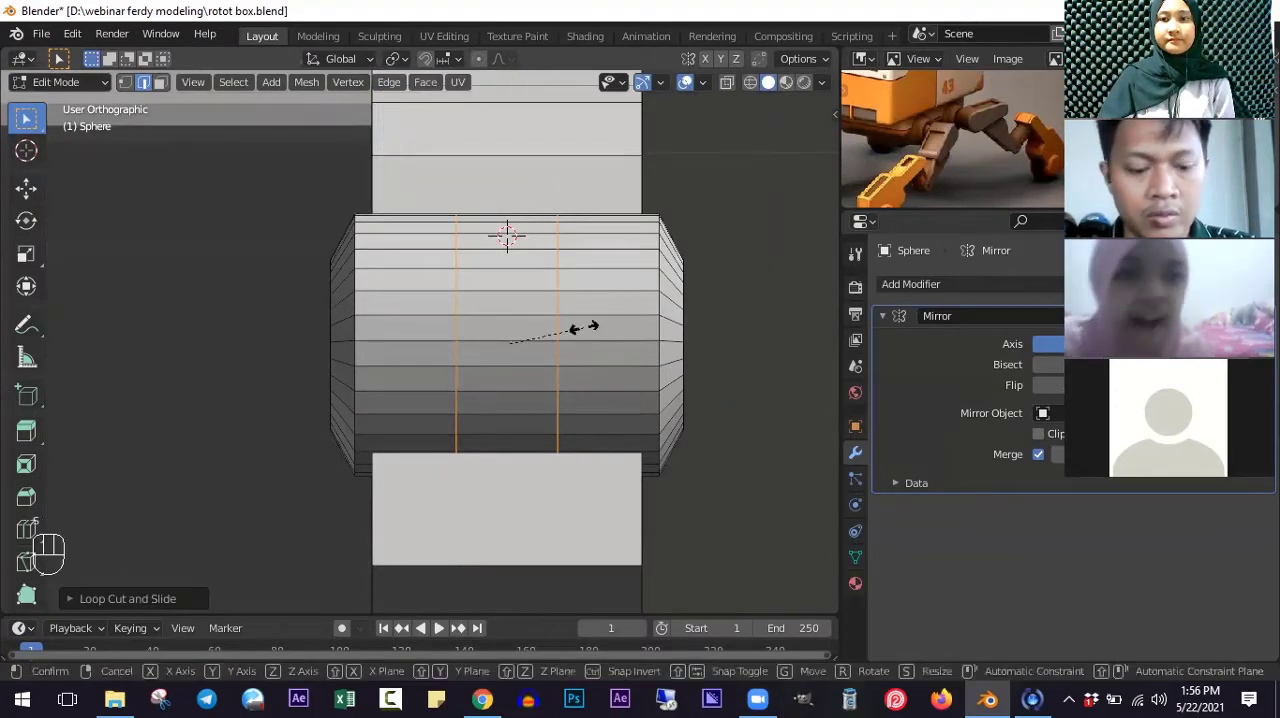
pyautogui.press('x')
pyautogui.click(618, 334)
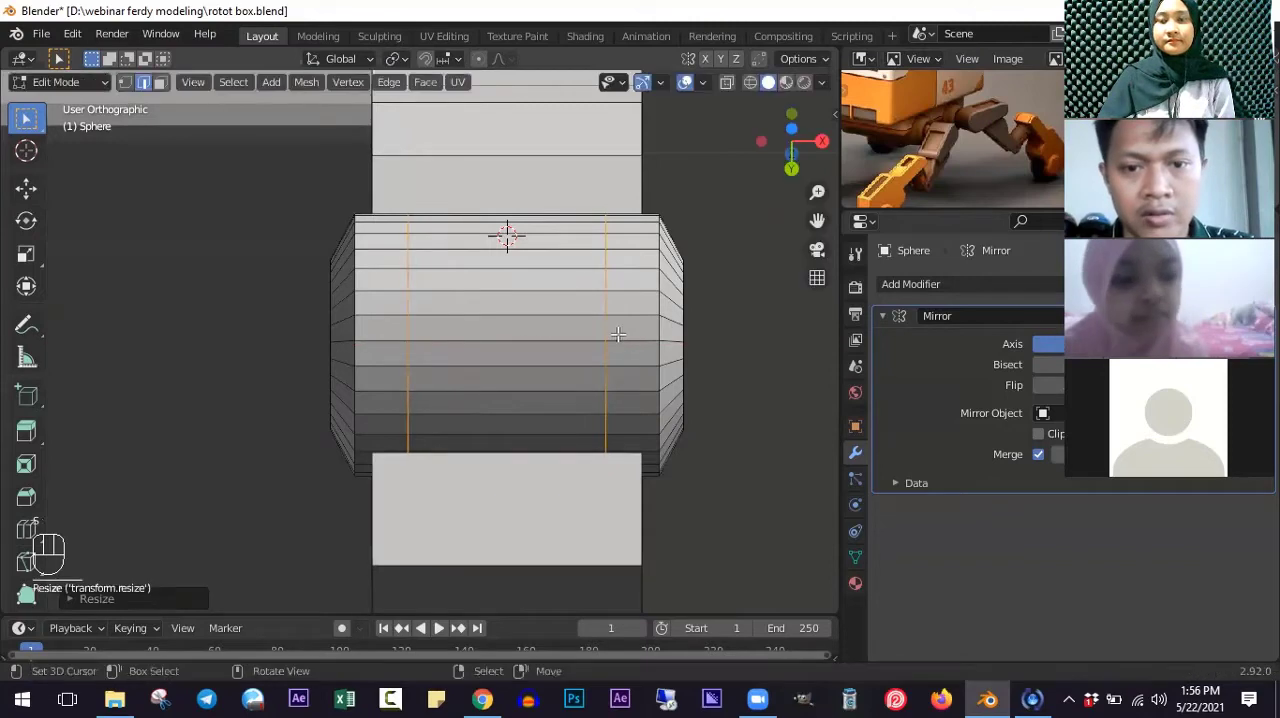
# - Add a centred loop cut between the two cylinder loops and delete its vertices to remove the cylinder's middle section
pyautogui.hotkey('ctrl', 'r')
pyautogui.click(522, 309)
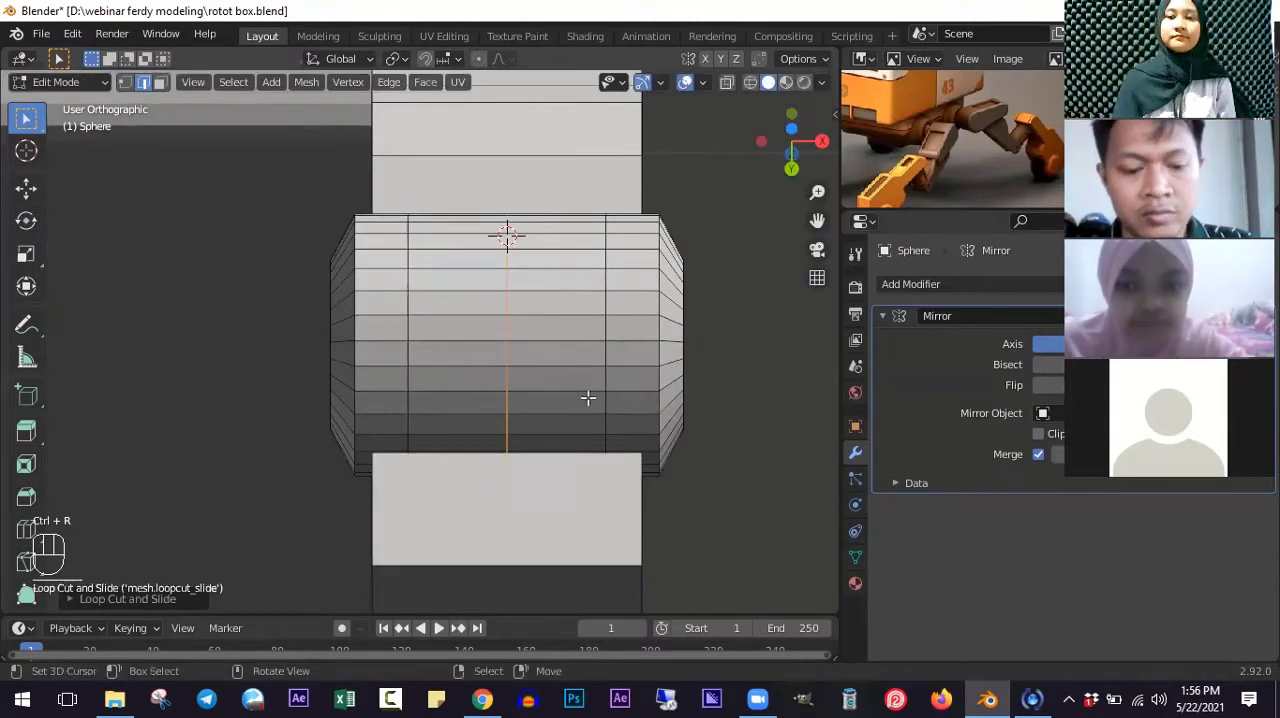
pyautogui.press('s')
pyautogui.rightClick(596, 413)
pyautogui.press('x')
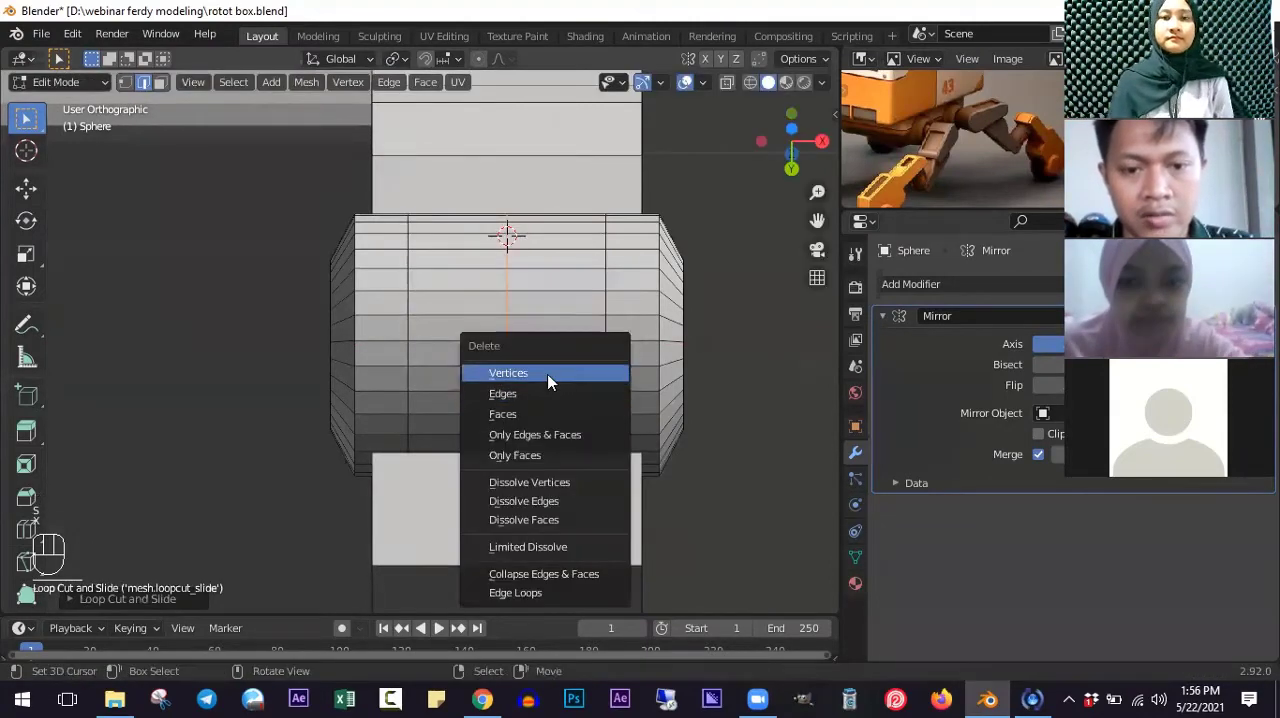
pyautogui.click(551, 375)
# - Select the adjoining underside faces of the foot block, extrude them in place and scale them down to form an inset
pyautogui.moveTo(551, 390); pyautogui.dragTo(430, 340, button='middle')
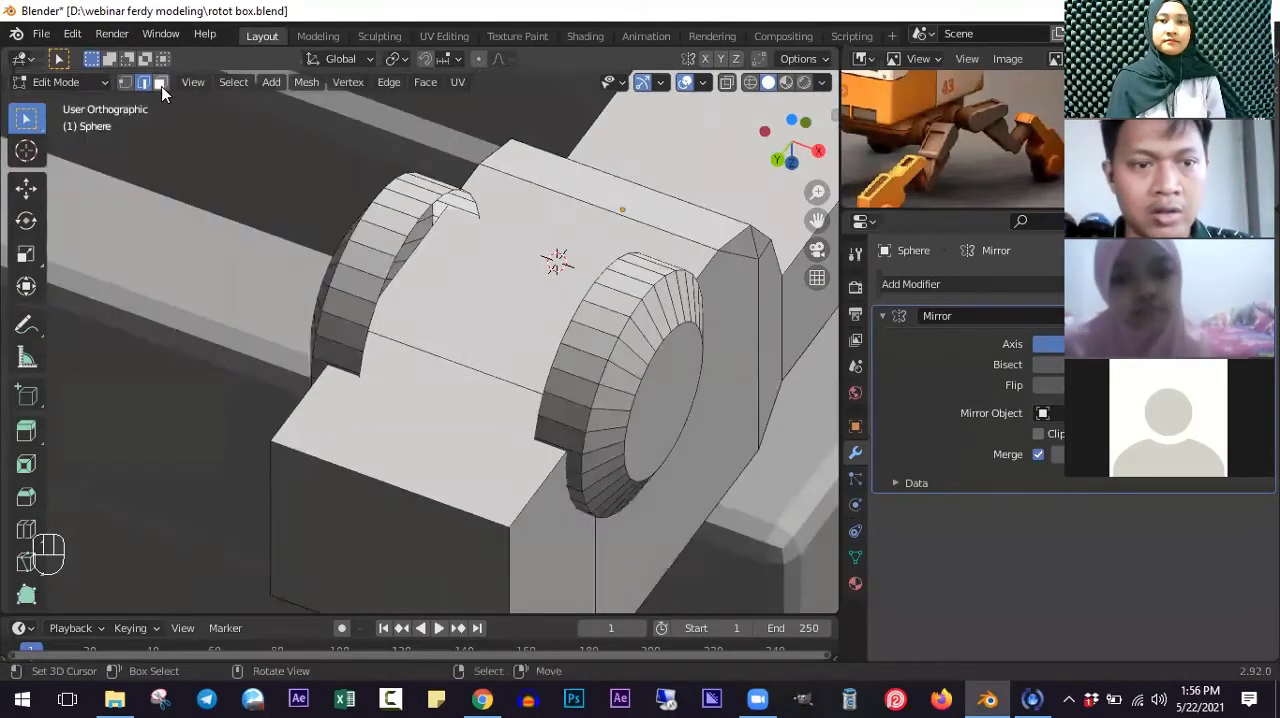
pyautogui.scroll(-3, 408, 358)
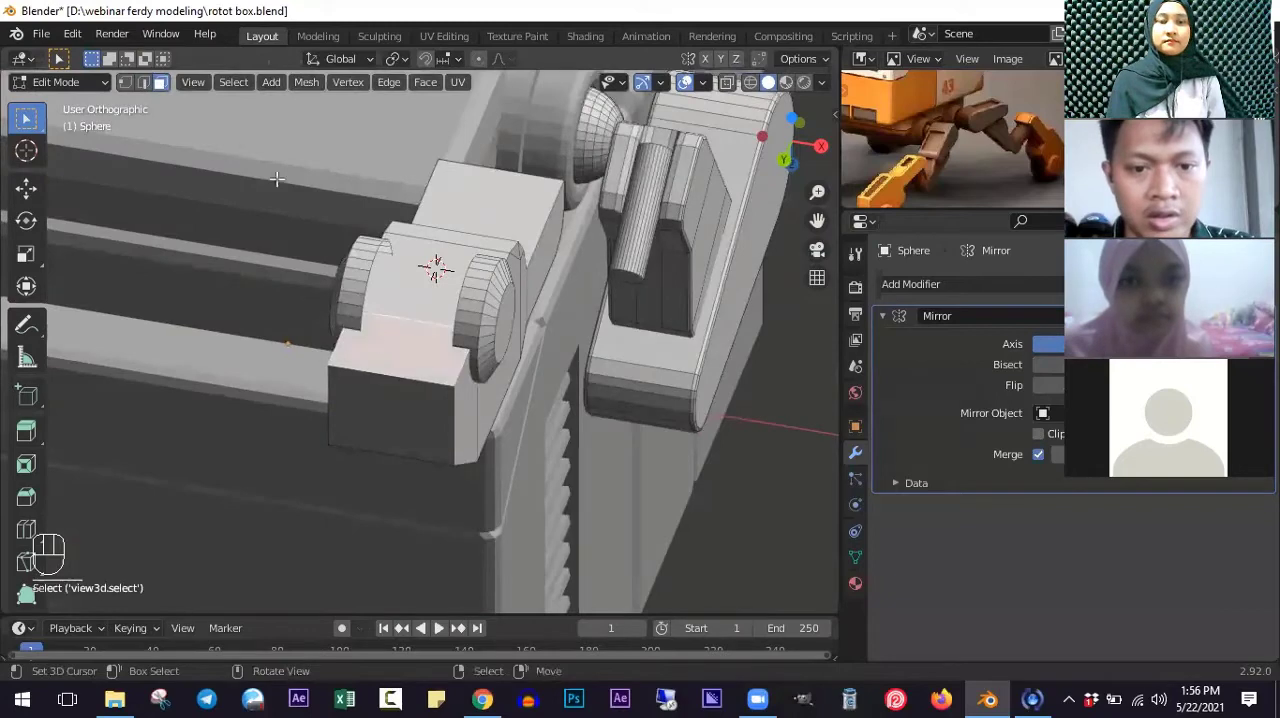
pyautogui.scroll(2, 277, 179)
pyautogui.scroll(-2, 500, 228)
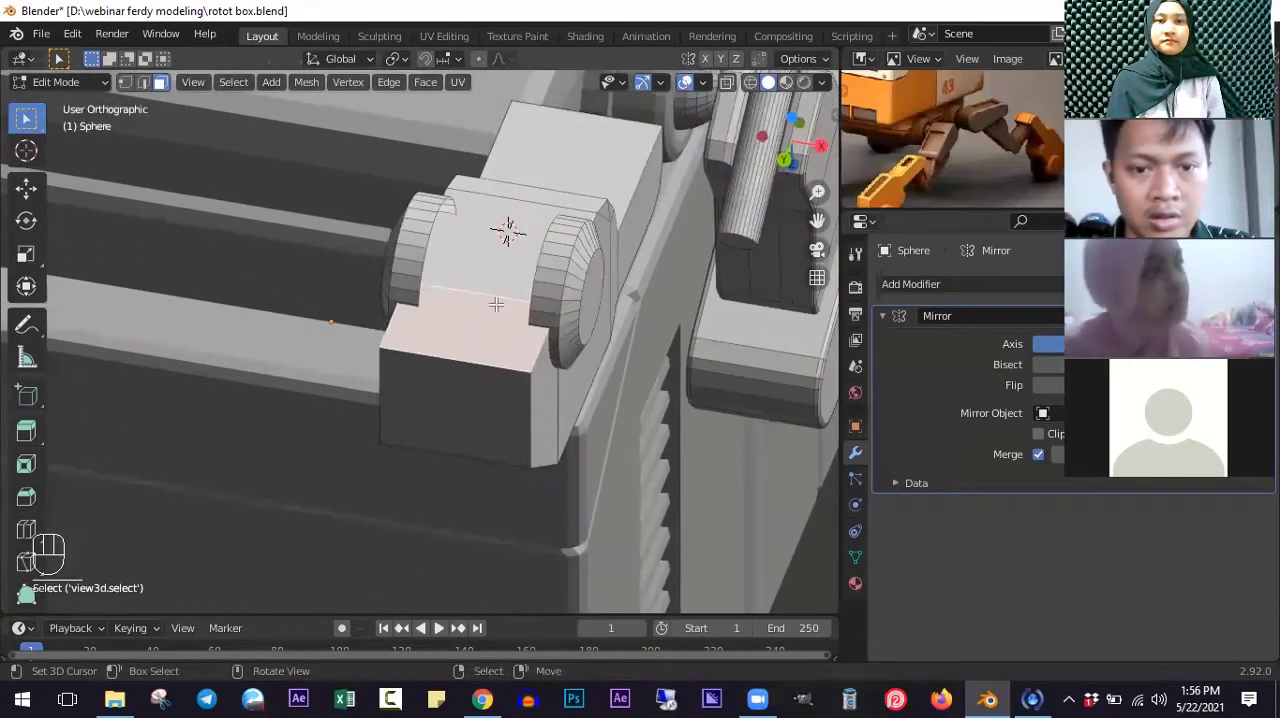
pyautogui.moveTo(519, 309); pyautogui.dragTo(632, 380, button='middle')
pyautogui.press('e')
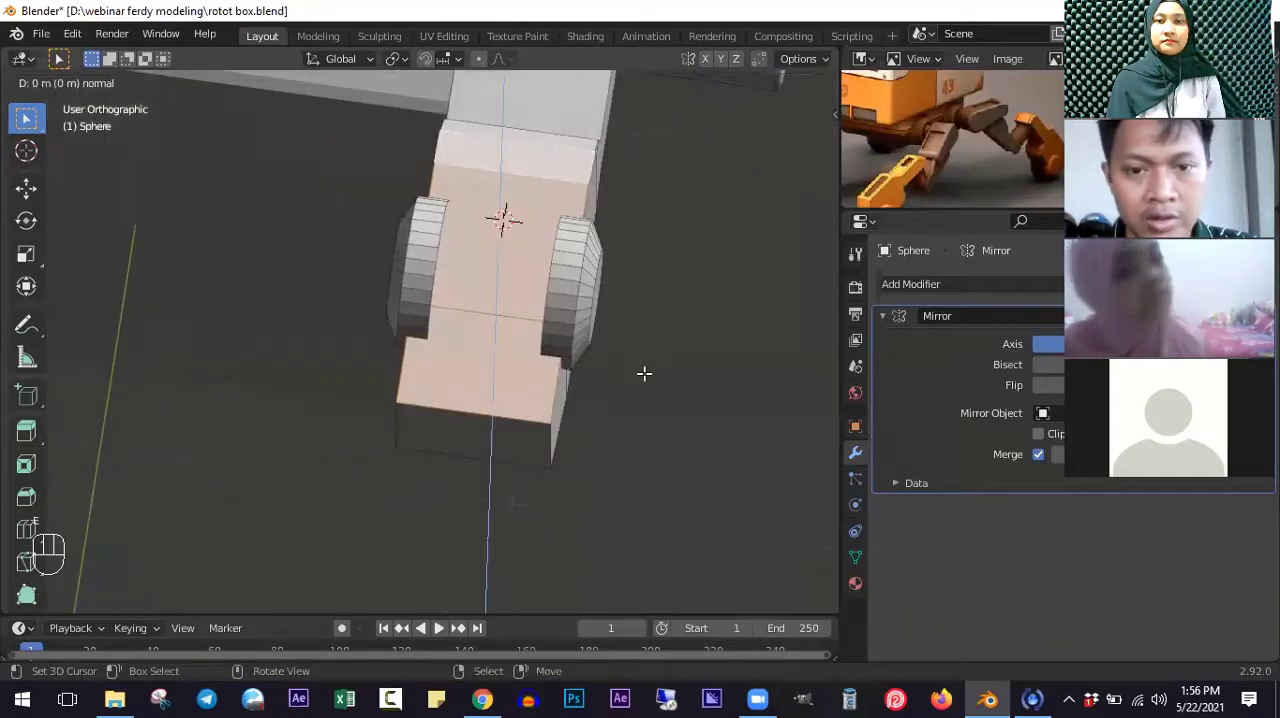
pyautogui.rightClick(662, 390)
pyautogui.press('s')
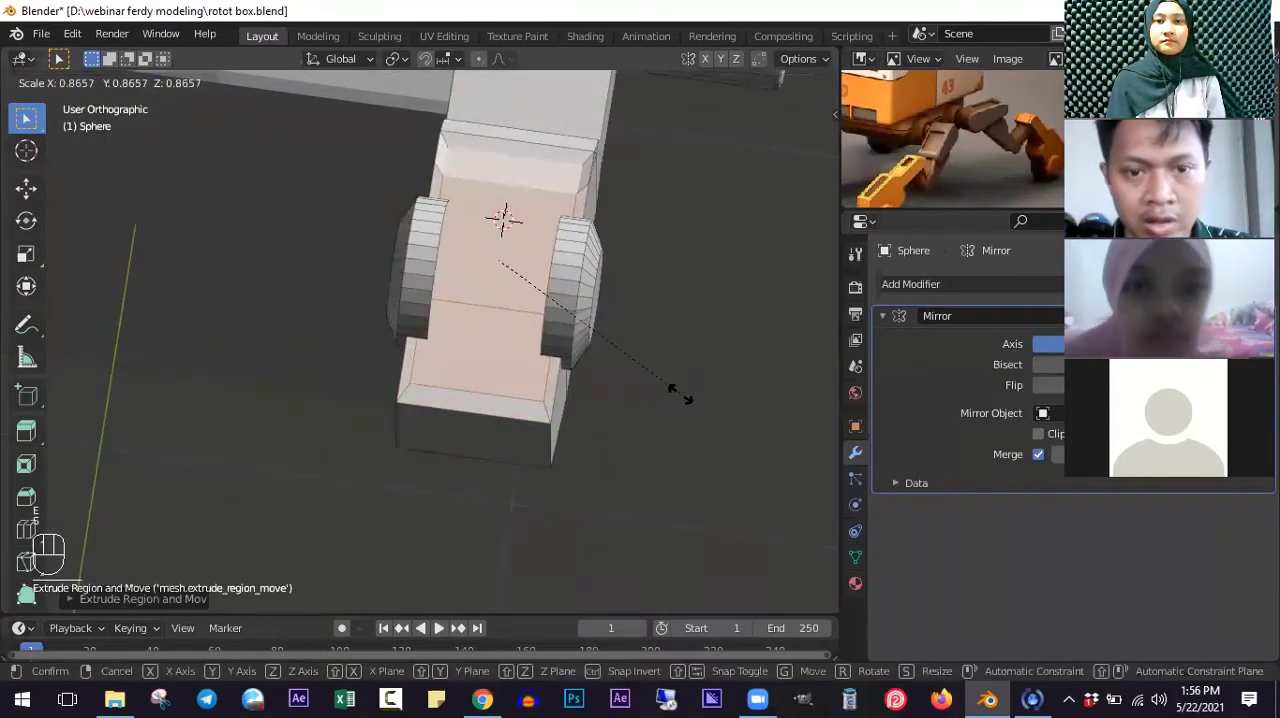
pyautogui.click(606, 386)
# - Scale the inset underside faces slightly smaller and extrude them into the foot block to form a recess
pyautogui.moveTo(606, 386); pyautogui.dragTo(669, 423, button='middle')
pyautogui.scroll(2, 669, 423)
pyautogui.press('s')
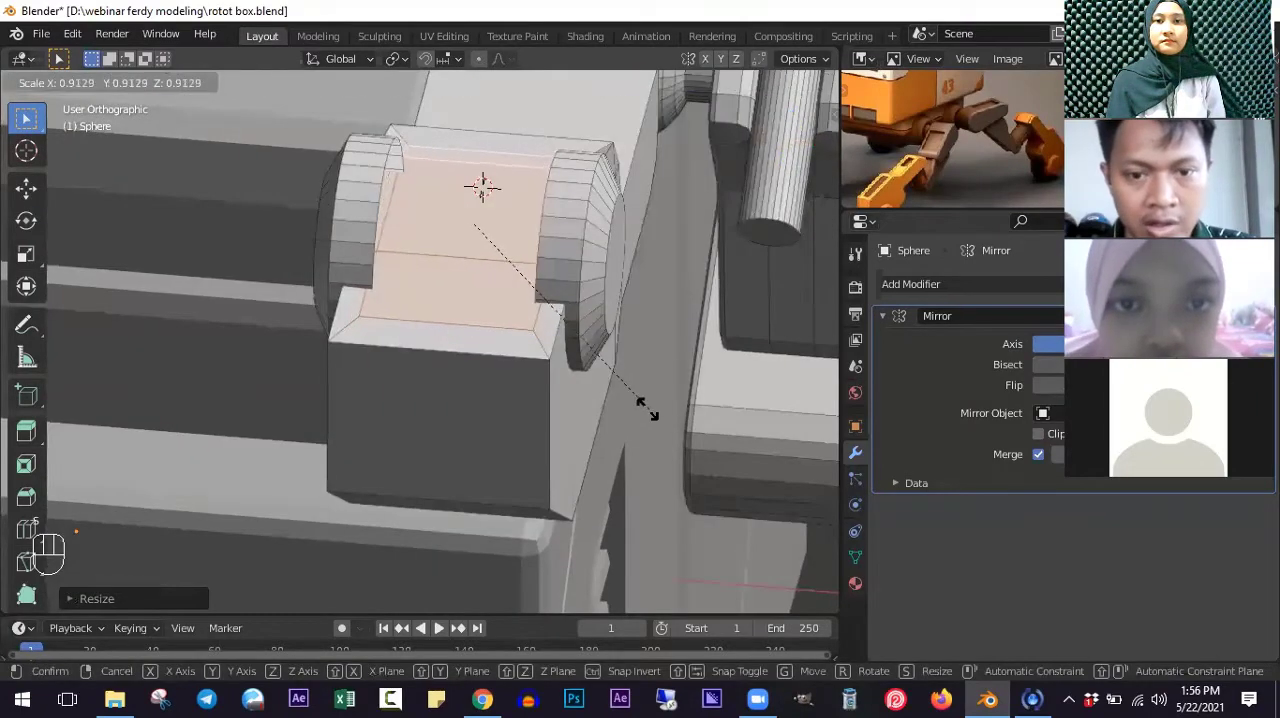
pyautogui.click(637, 401)
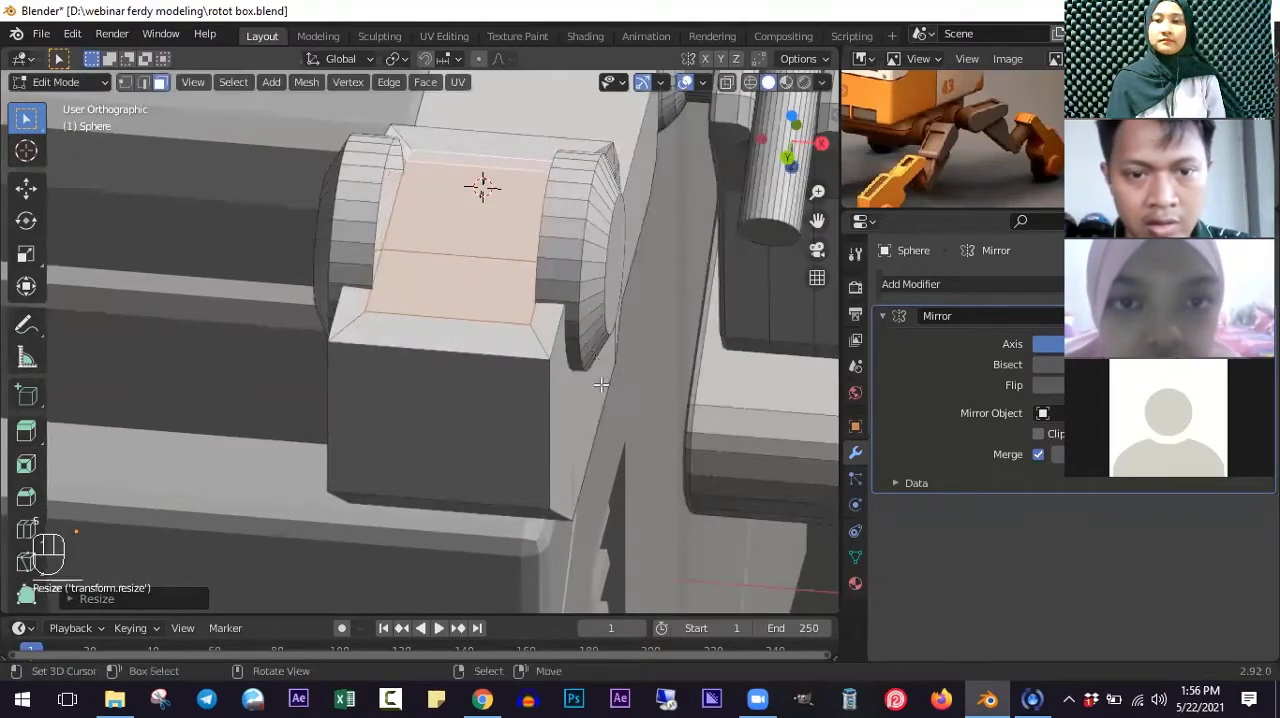
pyautogui.moveTo(586, 472); pyautogui.dragTo(571, 354, button='middle')
pyautogui.press('e')
pyautogui.click(572, 409)
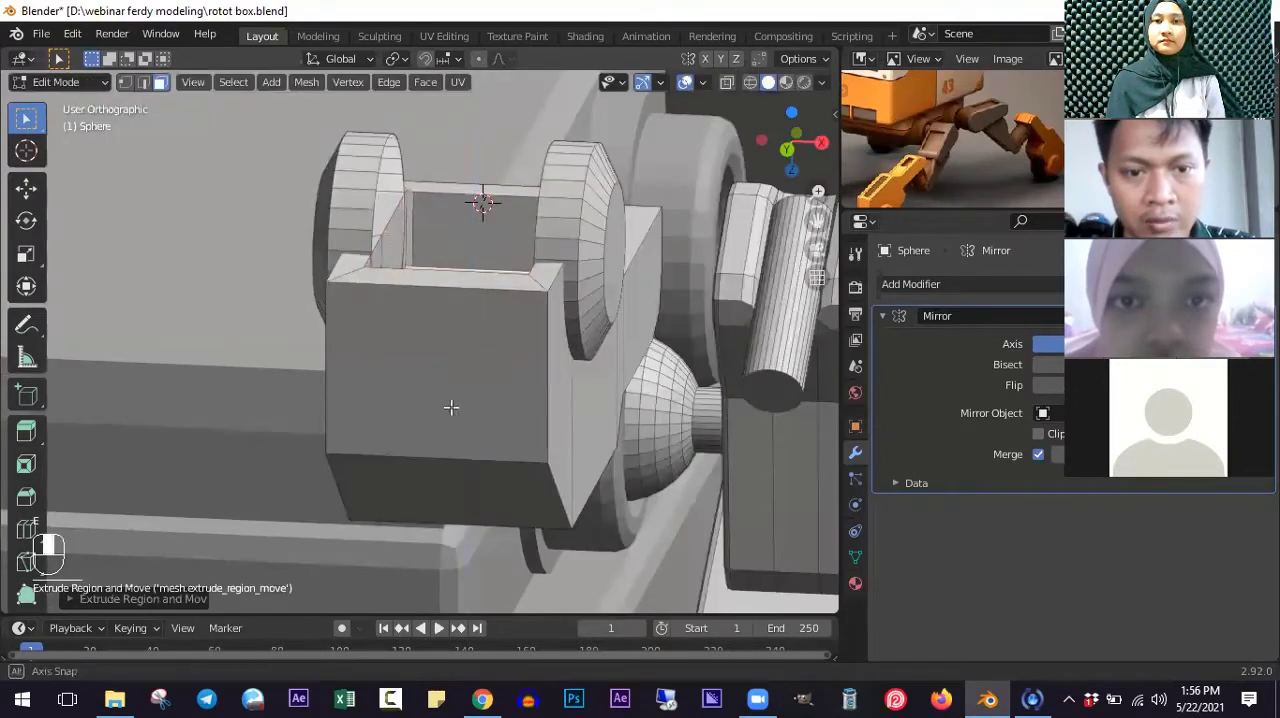
pyautogui.moveTo(451, 406); pyautogui.dragTo(394, 409, button='middle')
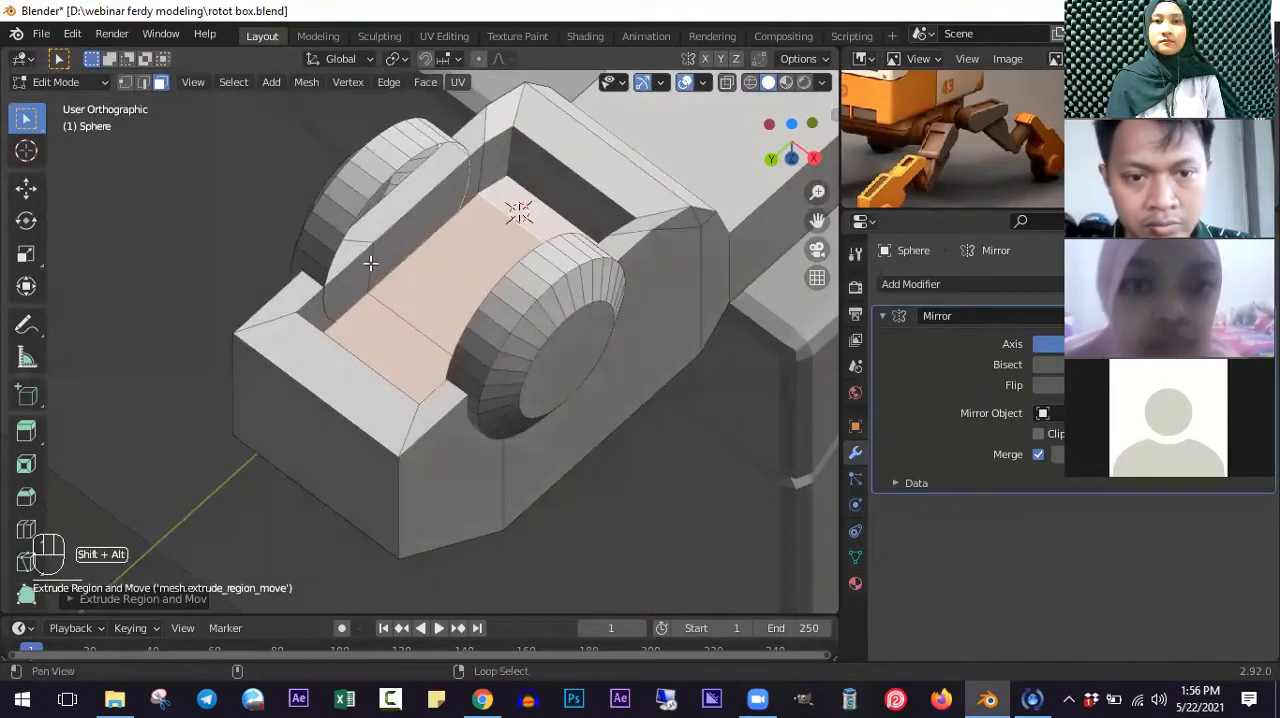
# - Select the open inner edge loops of both wheel discs and scale them slightly apart along X
pyautogui.click(143, 82)
pyautogui.keyDown('alt'); pyautogui.click(363, 205); pyautogui.keyUp('alt')
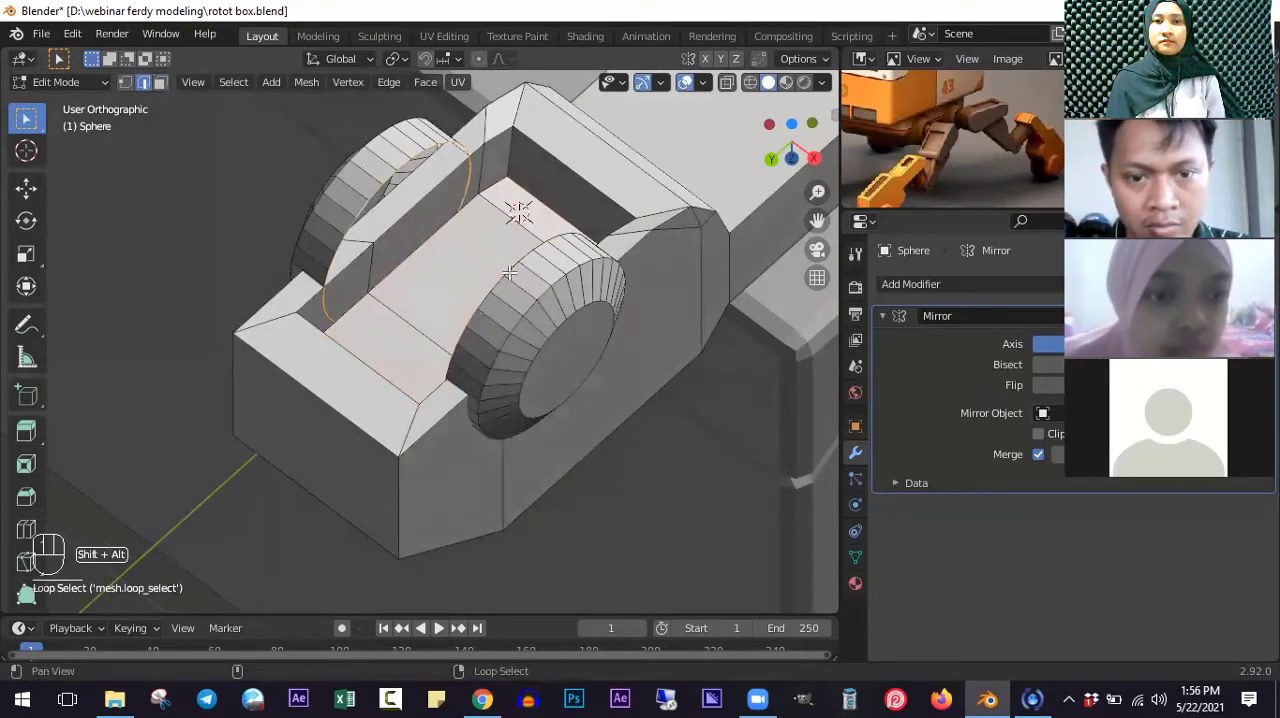
pyautogui.moveTo(503, 281); pyautogui.dragTo(617, 397, button='middle')
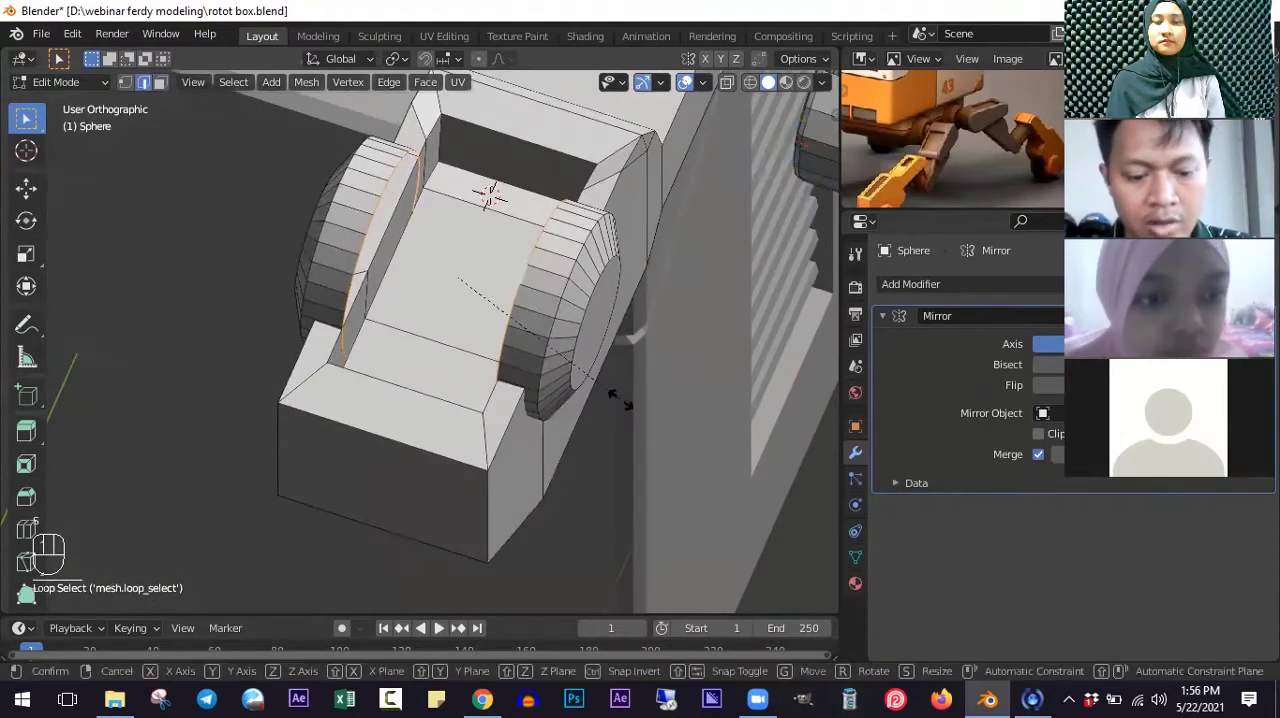
pyautogui.press('s')
pyautogui.press('x')
pyautogui.click(633, 403)
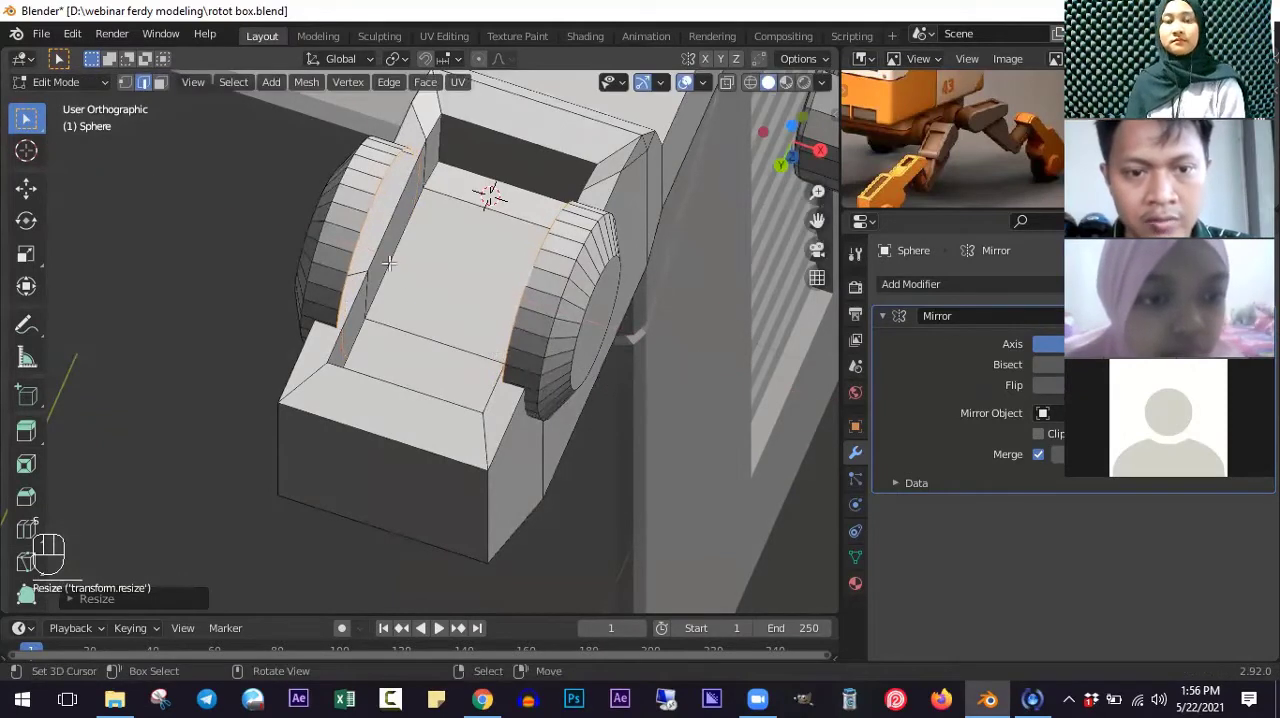
# - Fill the open inner side of each wheel disc with a face
pyautogui.keyDown('alt'); pyautogui.click(430, 308); pyautogui.keyUp('alt')
pyautogui.press('f')
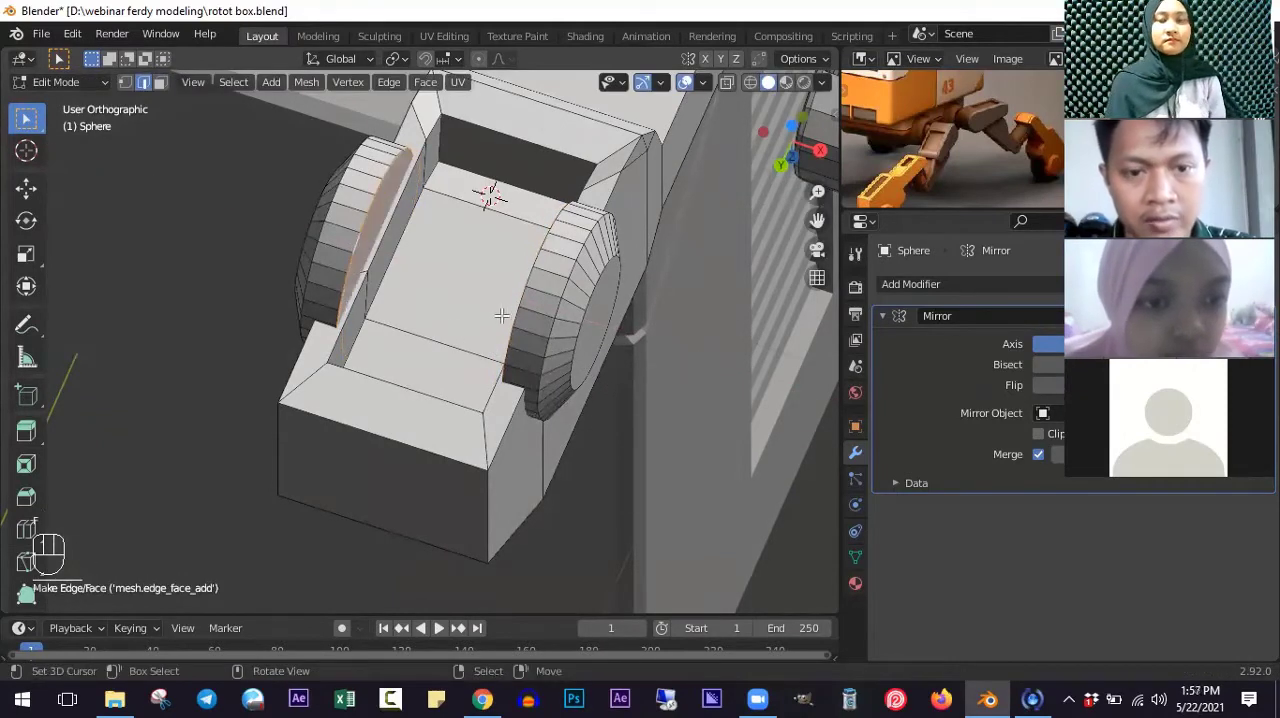
pyautogui.keyDown('alt'); pyautogui.click(522, 300); pyautogui.keyUp('alt')
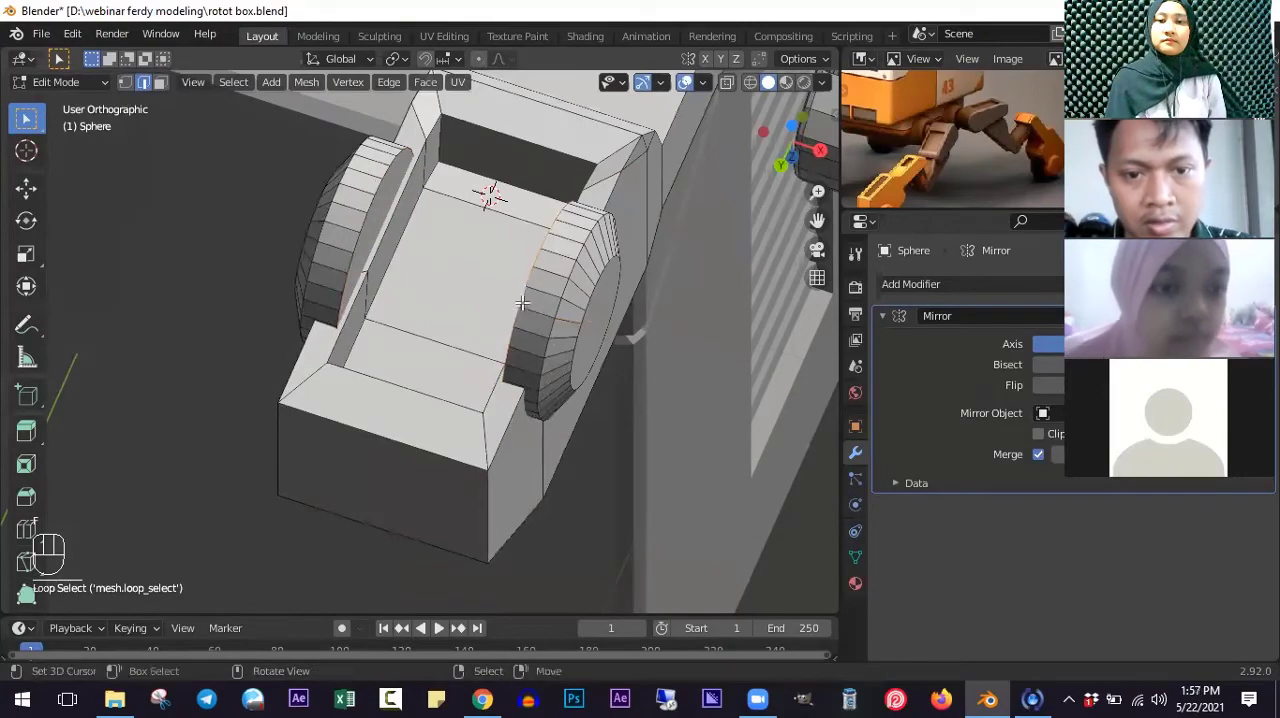
pyautogui.press('f')
# - Bevel the inner rim loops of both wheel discs with 2 segments and a small width
pyautogui.moveTo(522, 313); pyautogui.dragTo(333, 263, button='middle')
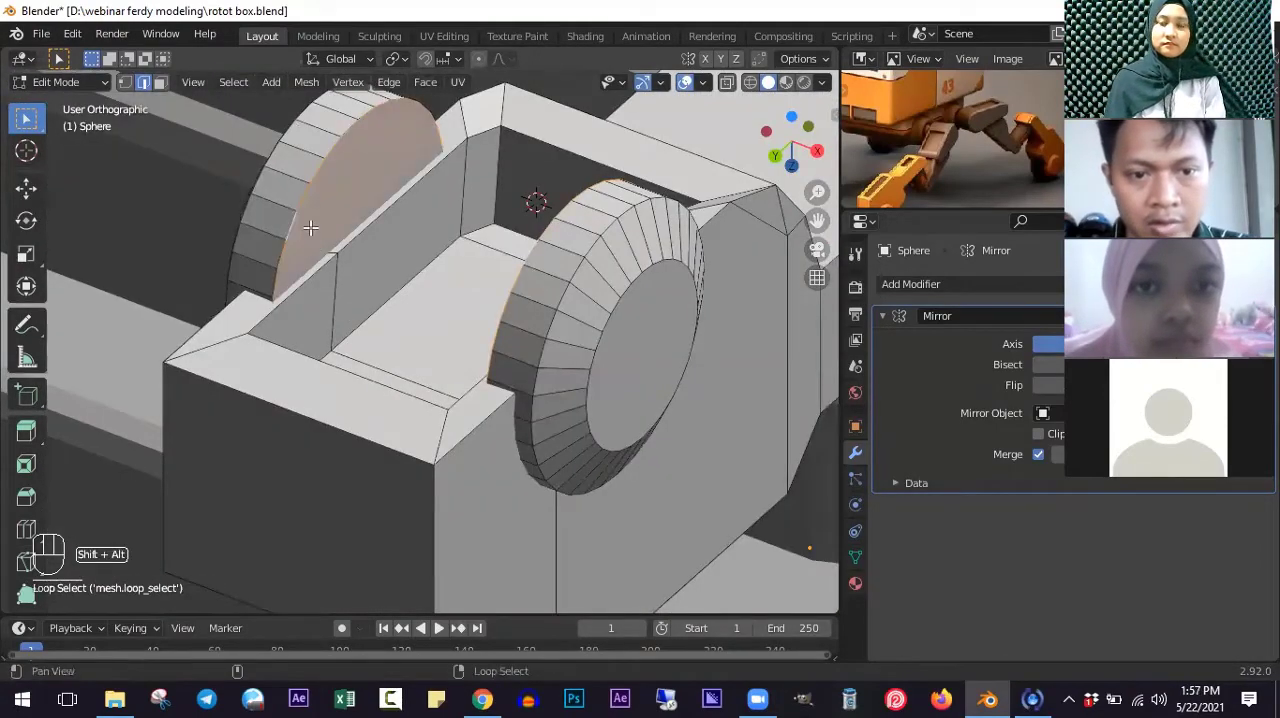
pyautogui.hotkey('ctrl', 'b')
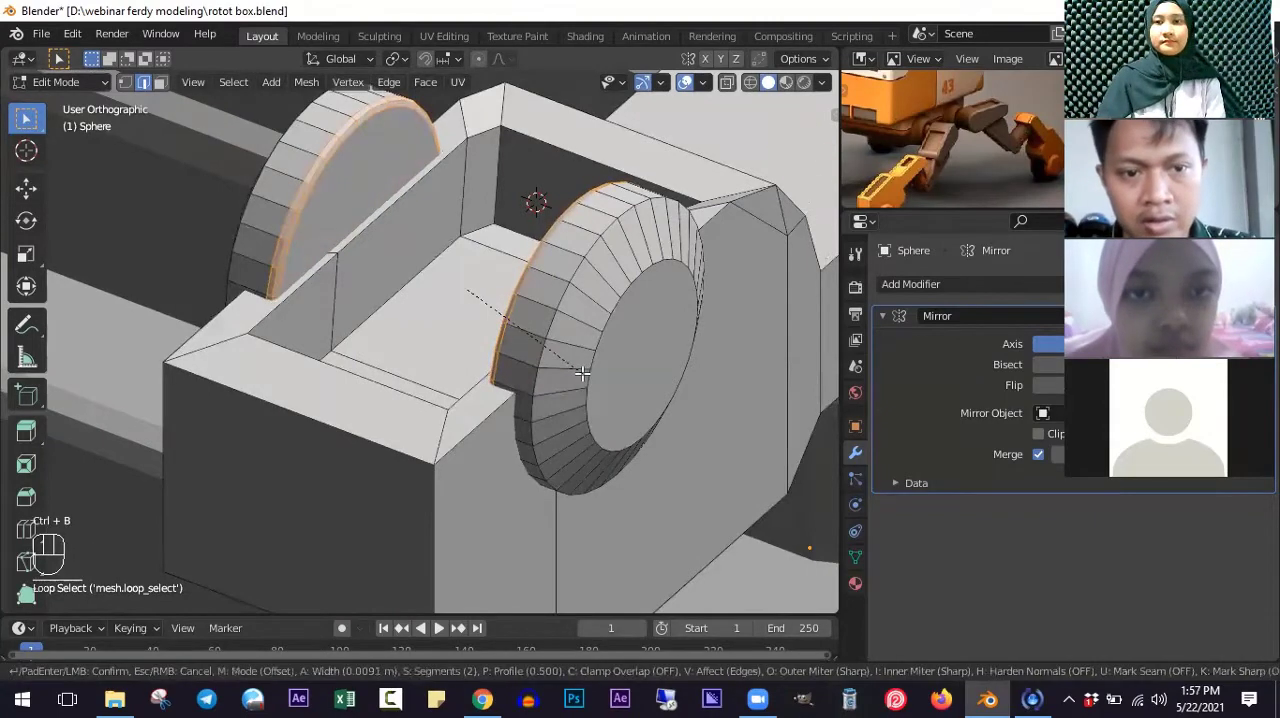
pyautogui.click(583, 366)
# - Bevel the outer rim and end cap edge loops of both wheel discs with 2 segments
pyautogui.keyDown('alt'); pyautogui.click(560, 302); pyautogui.keyUp('alt')
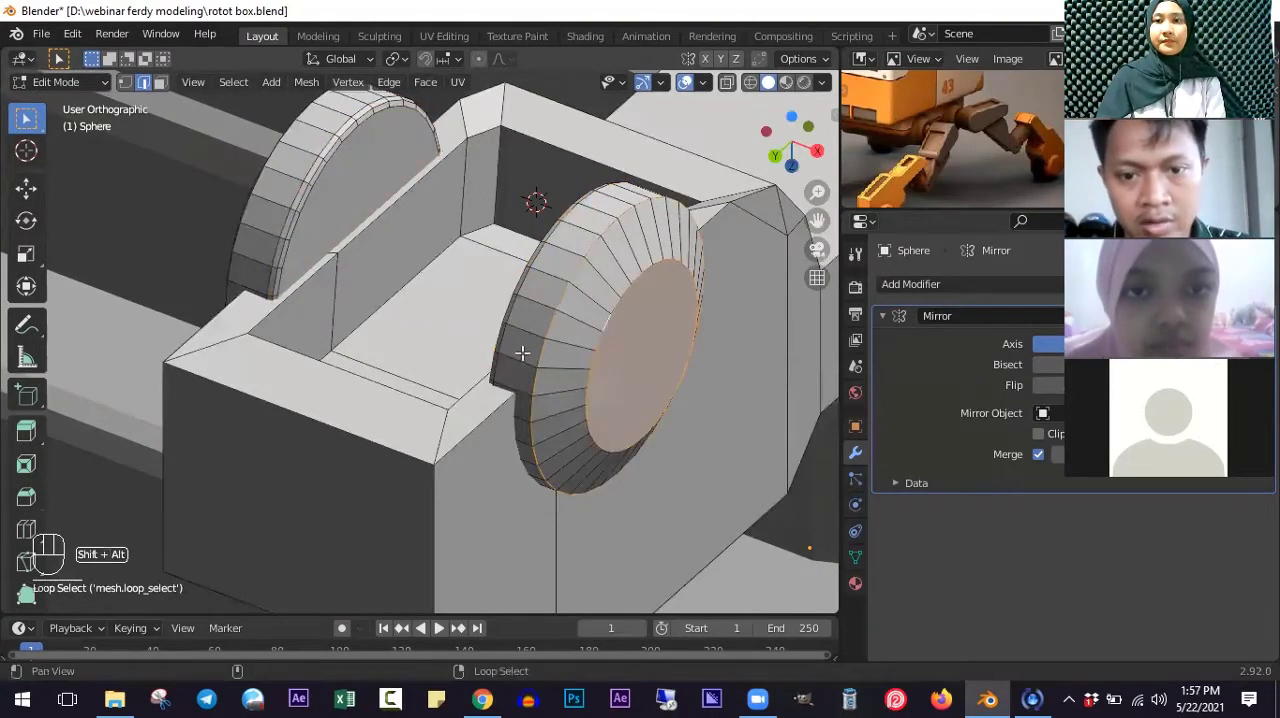
pyautogui.moveTo(522, 352); pyautogui.dragTo(397, 320, button='middle')
pyautogui.keyDown('alt'); pyautogui.keyDown('shift'); pyautogui.click(332, 326); pyautogui.keyUp('shift'); pyautogui.keyUp('alt')
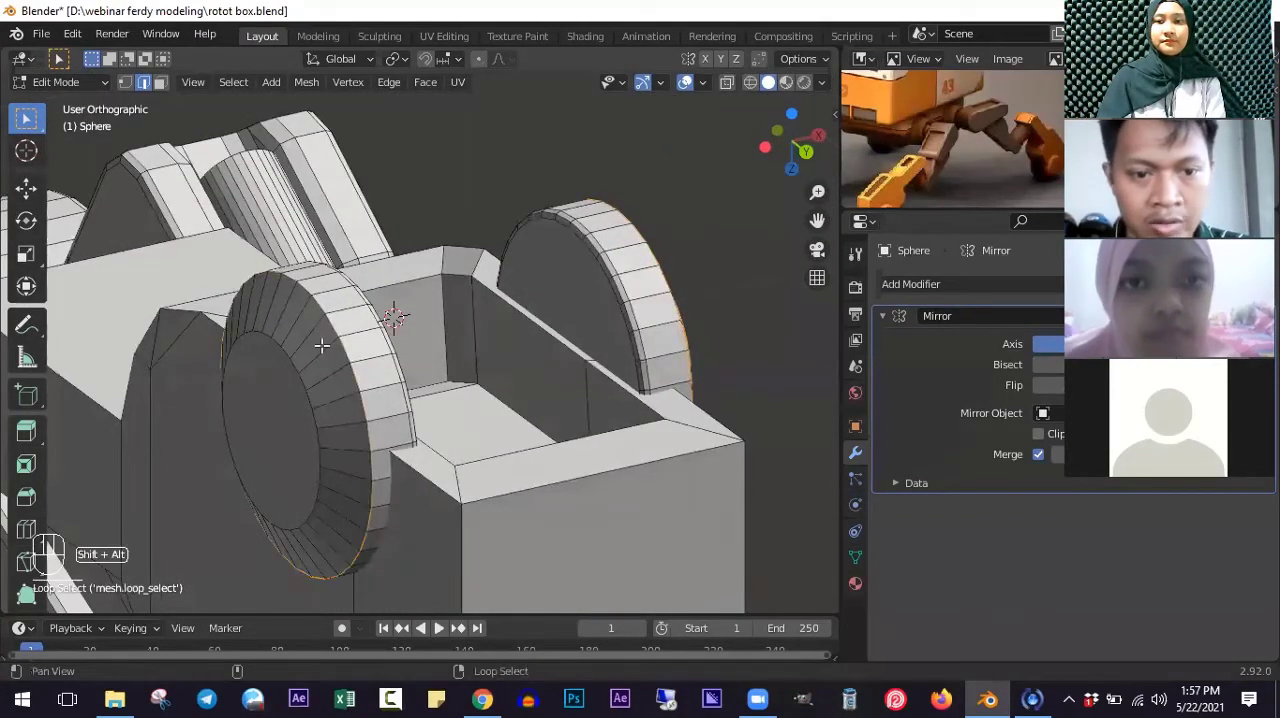
pyautogui.keyDown('alt'); pyautogui.keyDown('shift'); pyautogui.click(296, 362); pyautogui.keyUp('shift'); pyautogui.keyUp('alt')
pyautogui.hotkey('ctrl', 'b')
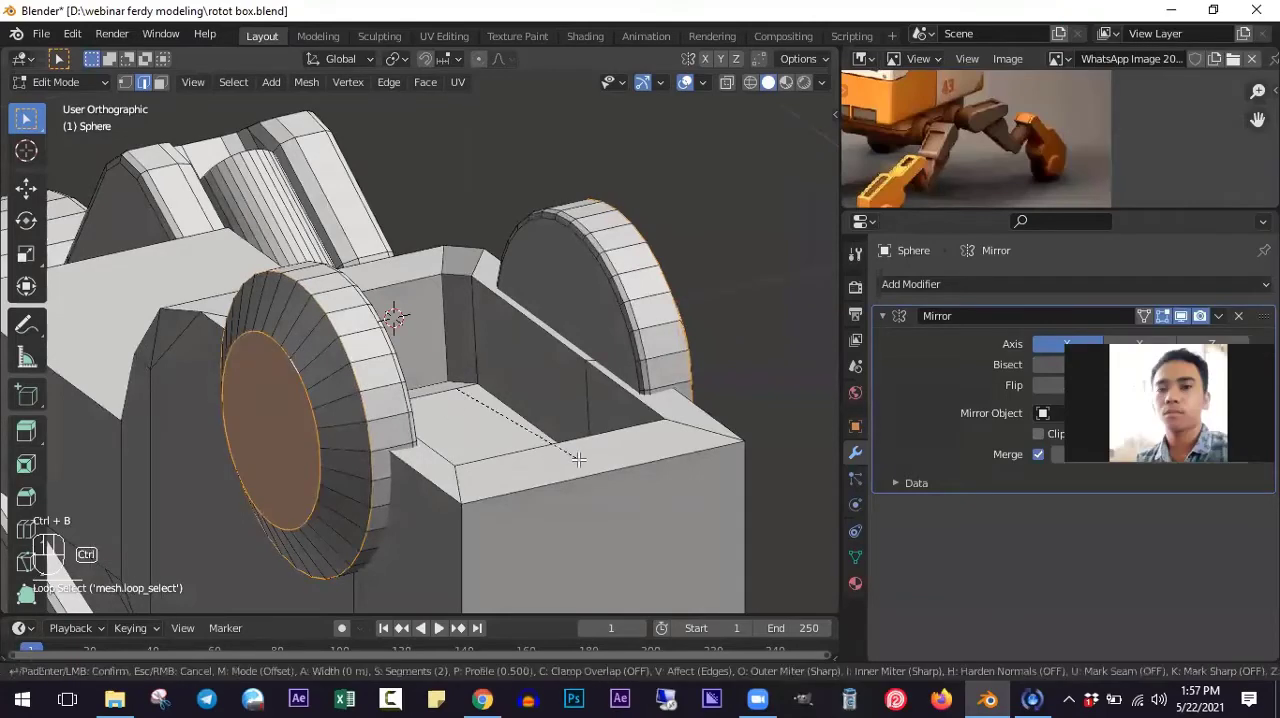
pyautogui.click(570, 434)
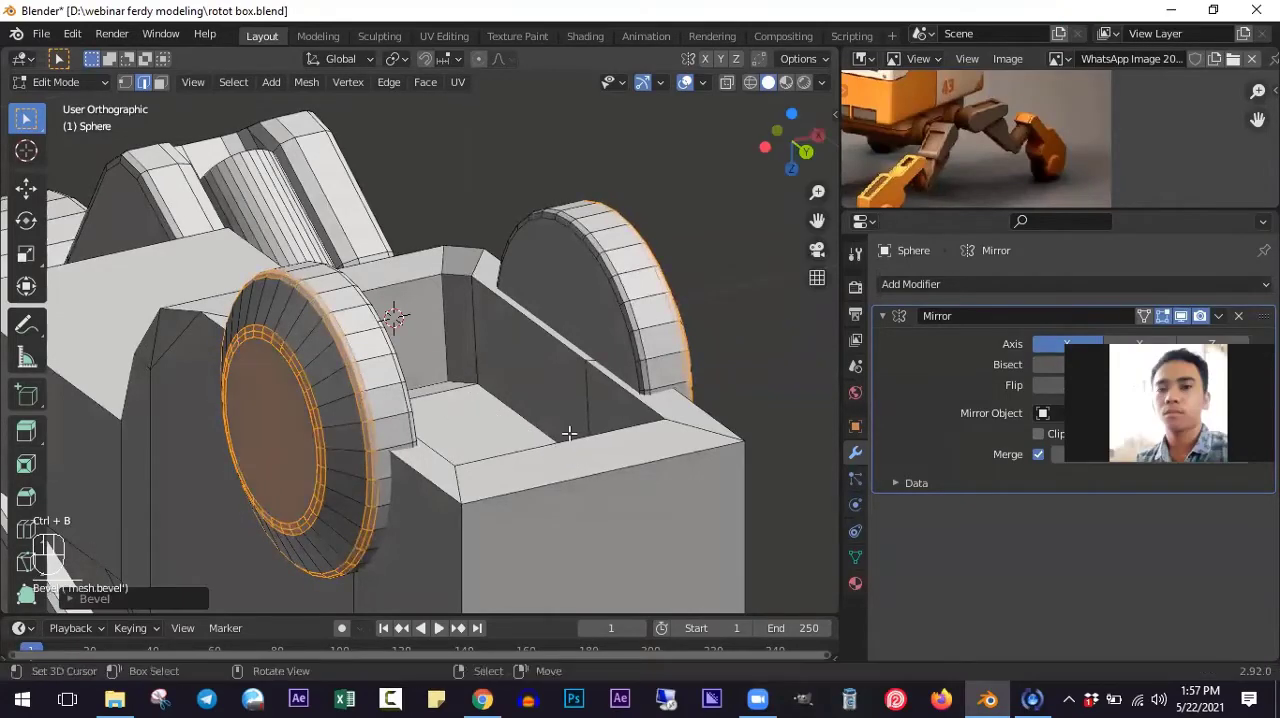
# - Inspect the bevelled wheel discs and the recess in Object Mode, and return to Edit Mode
pyautogui.press('Tab')
pyautogui.scroll(-2, 569, 430)
pyautogui.moveTo(569, 430); pyautogui.dragTo(527, 423, button='middle')
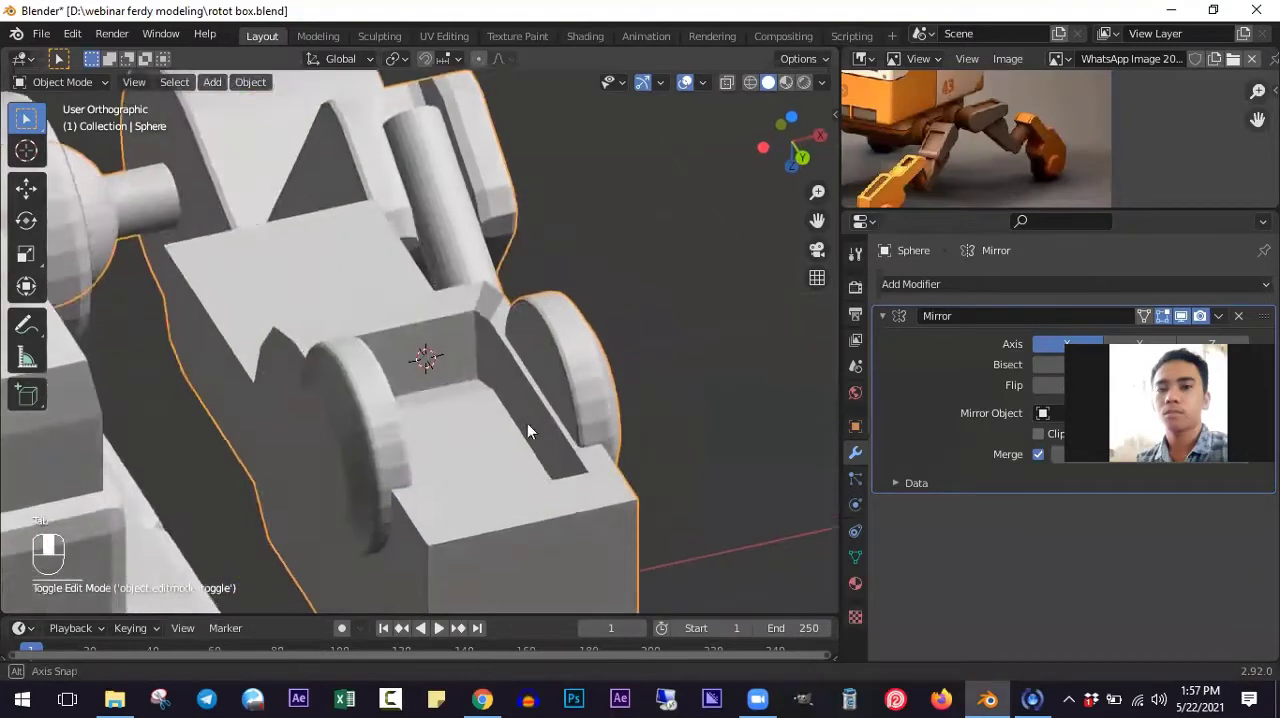
pyautogui.press('Tab')
pyautogui.moveTo(476, 364); pyautogui.dragTo(526, 362, button='middle')
pyautogui.scroll(-2, 570, 403)
pyautogui.moveTo(570, 403); pyautogui.dragTo(566, 377, button='middle')
pyautogui.scroll(2, 566, 377)
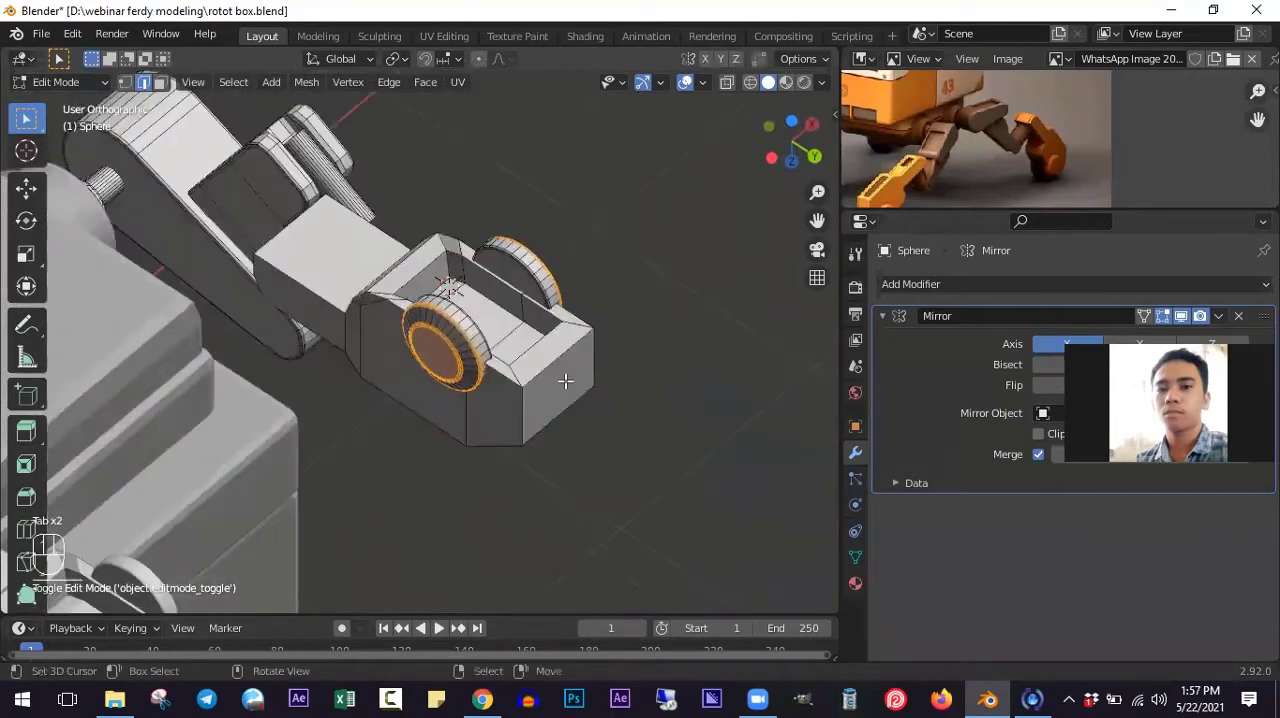
# - Select the ring of faces around the foot block's recess and scale it along the Z axis to level the rim
pyautogui.click(162, 83)
pyautogui.scroll(2, 400, 246)
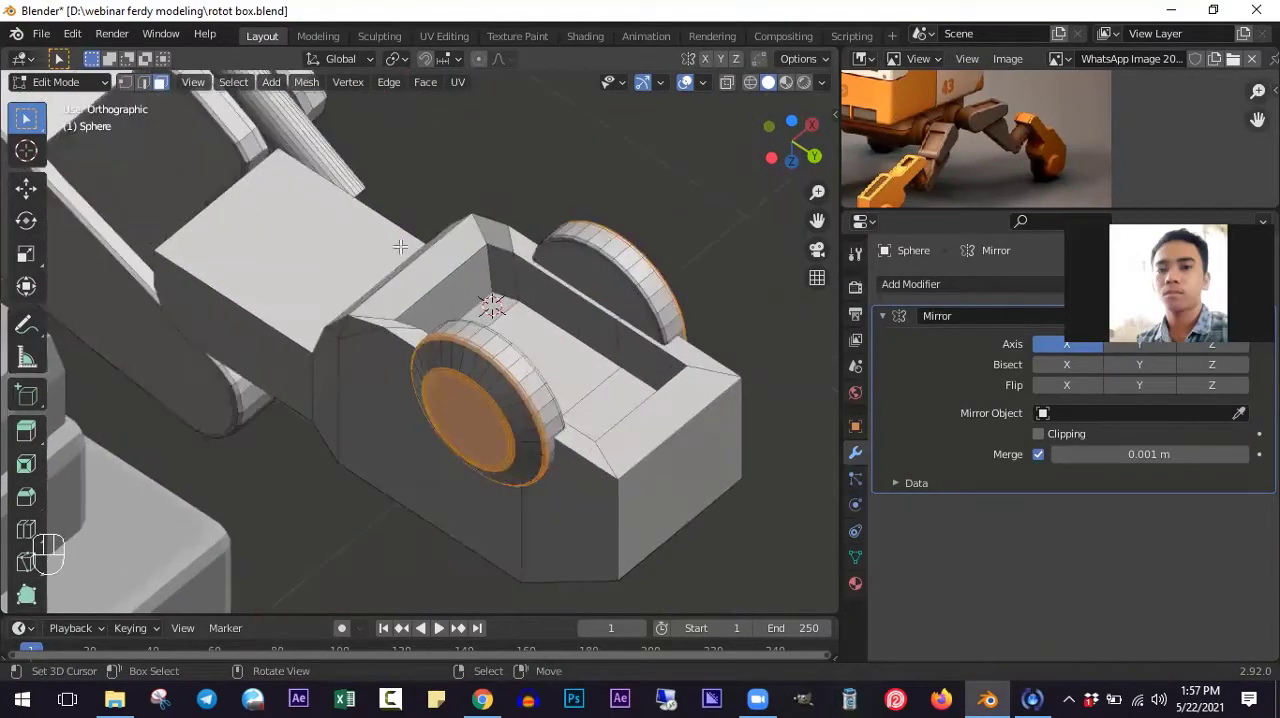
pyautogui.click(430, 274)
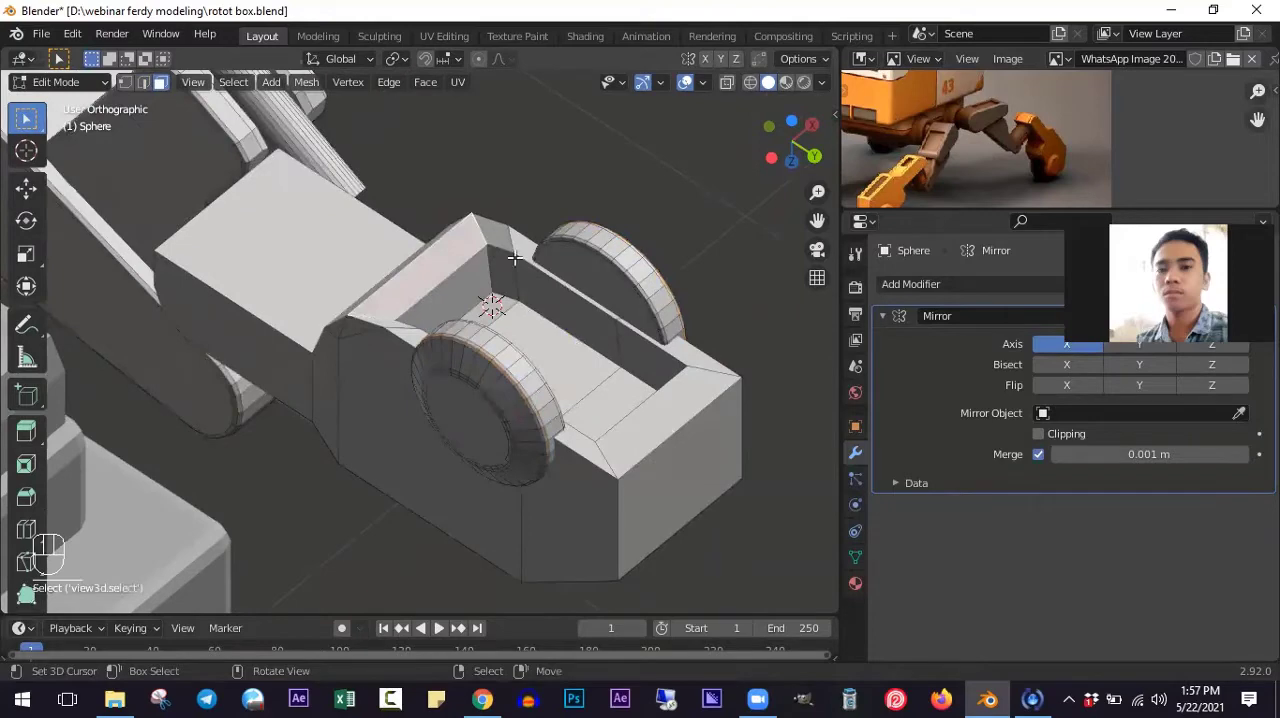
pyautogui.keyDown('ctrl'); pyautogui.click(694, 356); pyautogui.keyUp('ctrl')
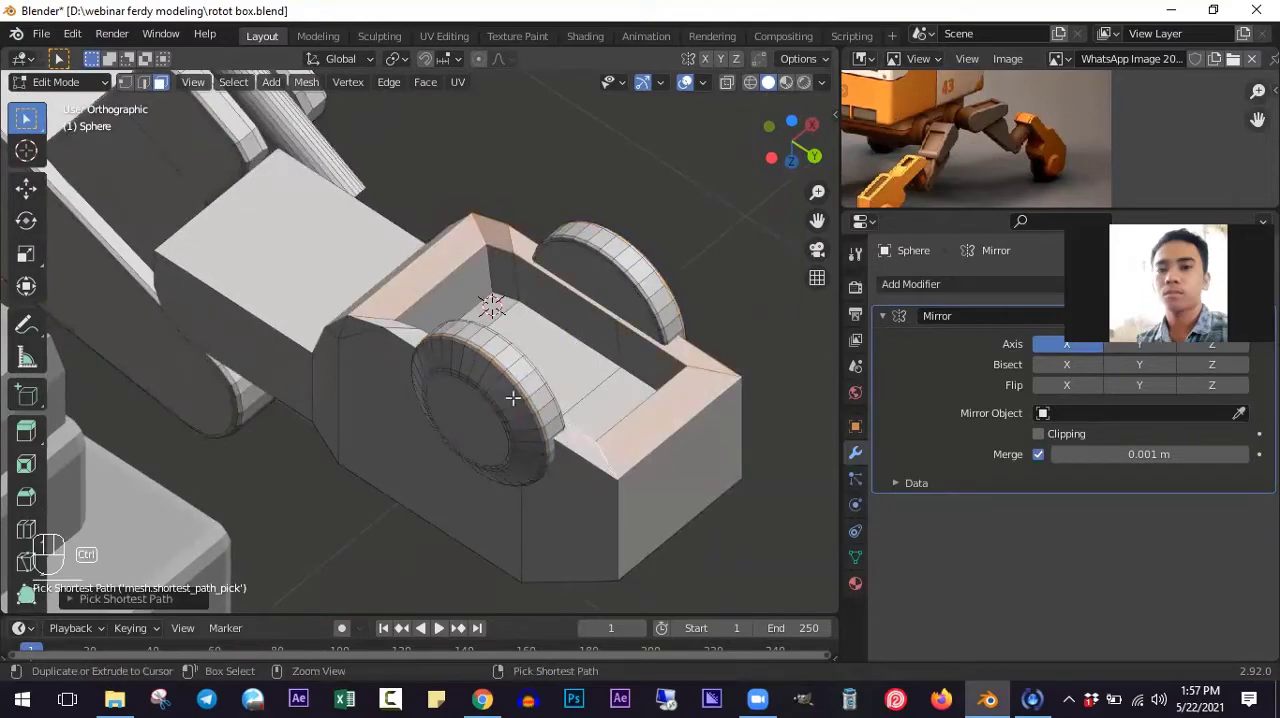
pyautogui.press('s')
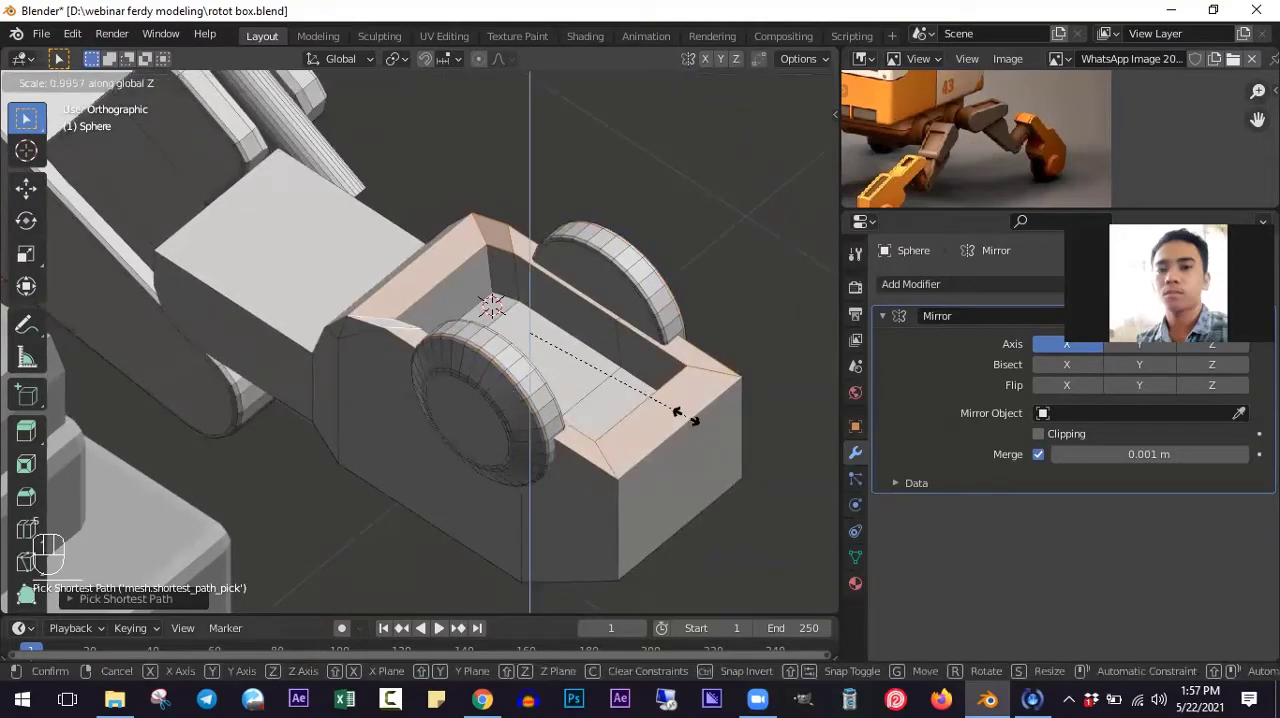
pyautogui.click(680, 412)
# - Move the recess rim faces about -0.02 m along the Z axis
pyautogui.moveTo(608, 367); pyautogui.dragTo(260, 280, button='middle')
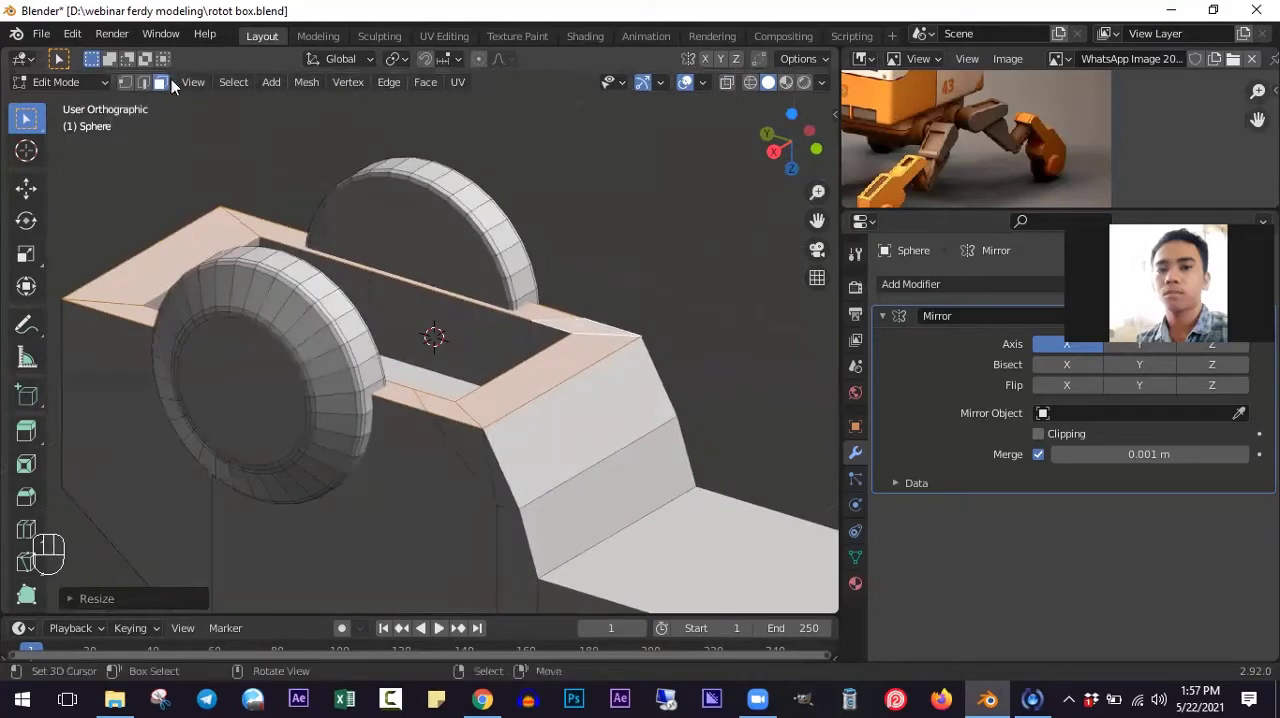
pyautogui.press('g')
pyautogui.press('z')
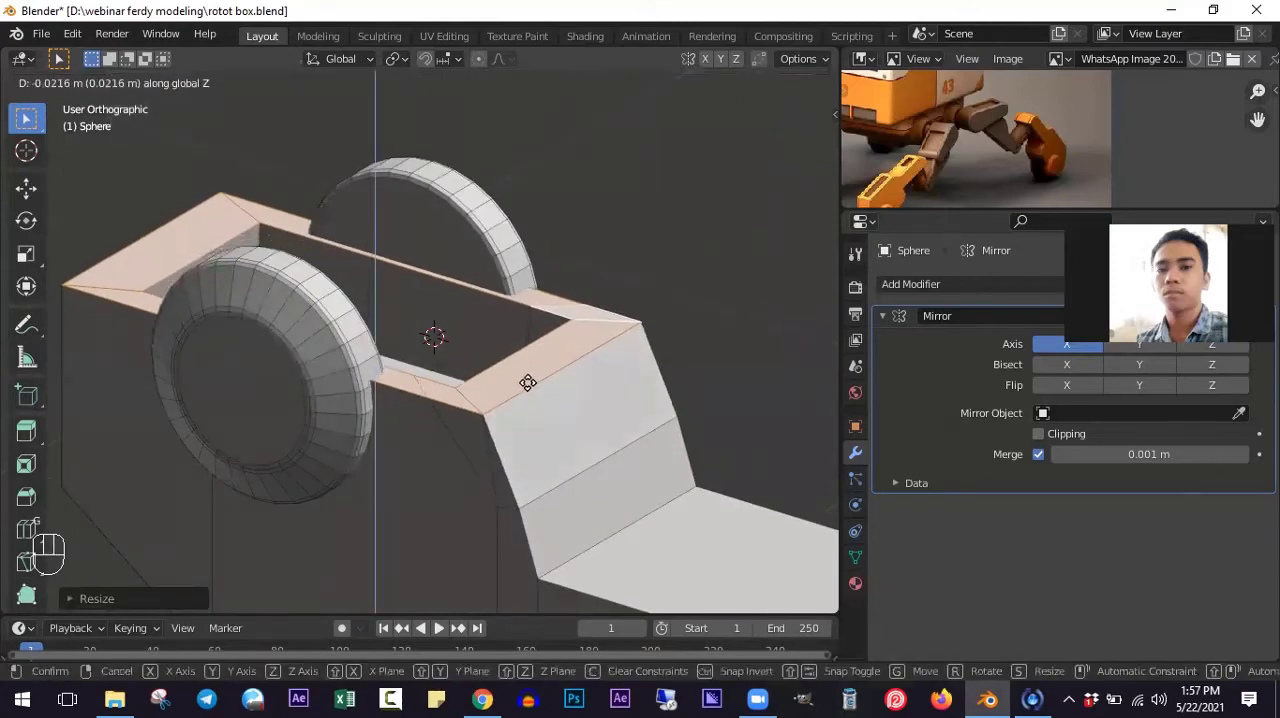
pyautogui.click(526, 377)
pyautogui.moveTo(526, 377); pyautogui.dragTo(614, 407, button='middle')
# - Move the crease edge on the slope between the recess rim and the toe about -0.066 m along the Z axis
pyautogui.click(144, 84)
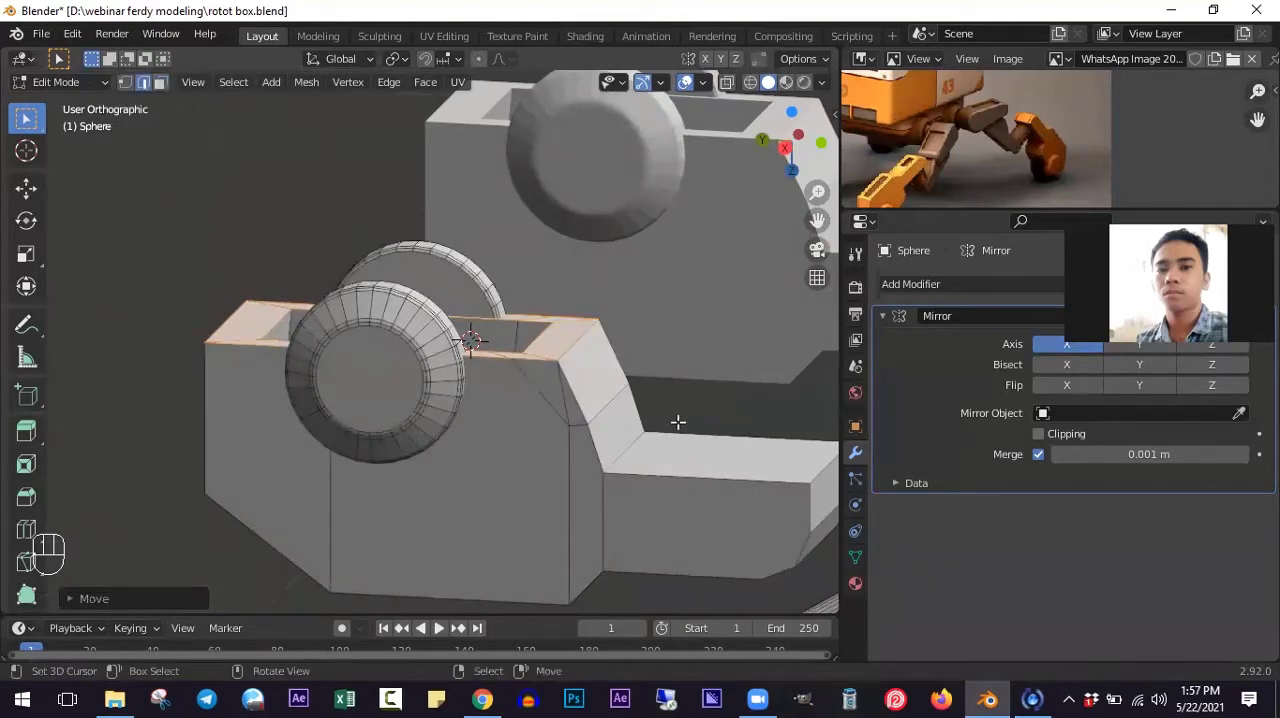
pyautogui.click(612, 386)
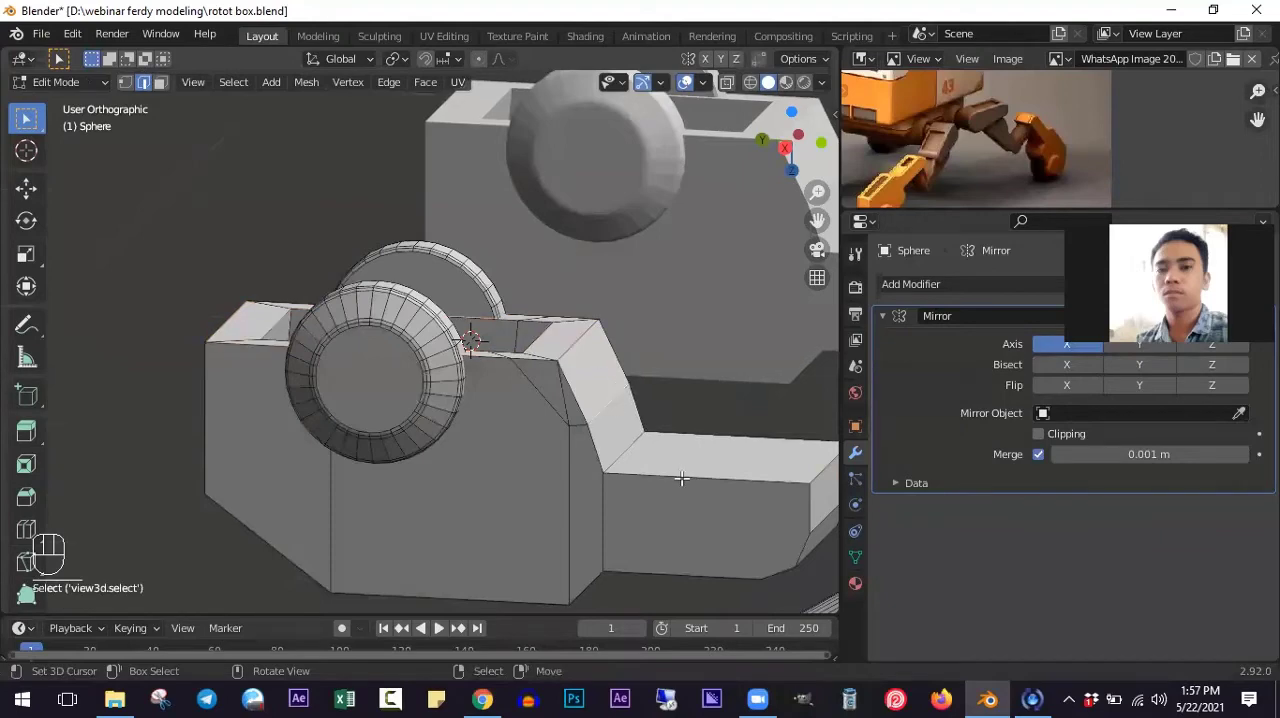
pyautogui.press('g')
pyautogui.press('z')
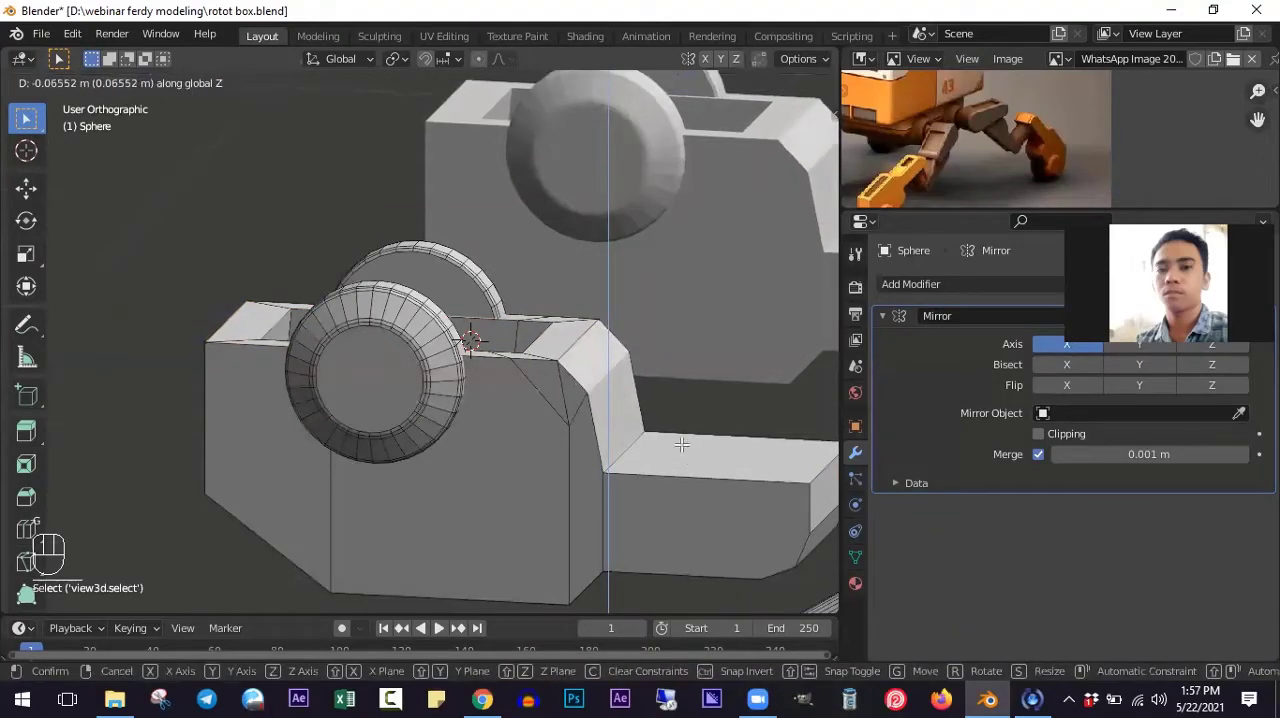
pyautogui.click(682, 445)
# - Select the edge loops outlining both sides of the foot block and its blunt end face
pyautogui.scroll(-3, 575, 402)
pyautogui.moveTo(490, 418); pyautogui.dragTo(484, 453, button='middle')
pyautogui.scroll(3, 540, 437)
pyautogui.scroll(-1, 568, 430)
pyautogui.scroll(-4, 510, 410)
pyautogui.scroll(3, 480, 450)
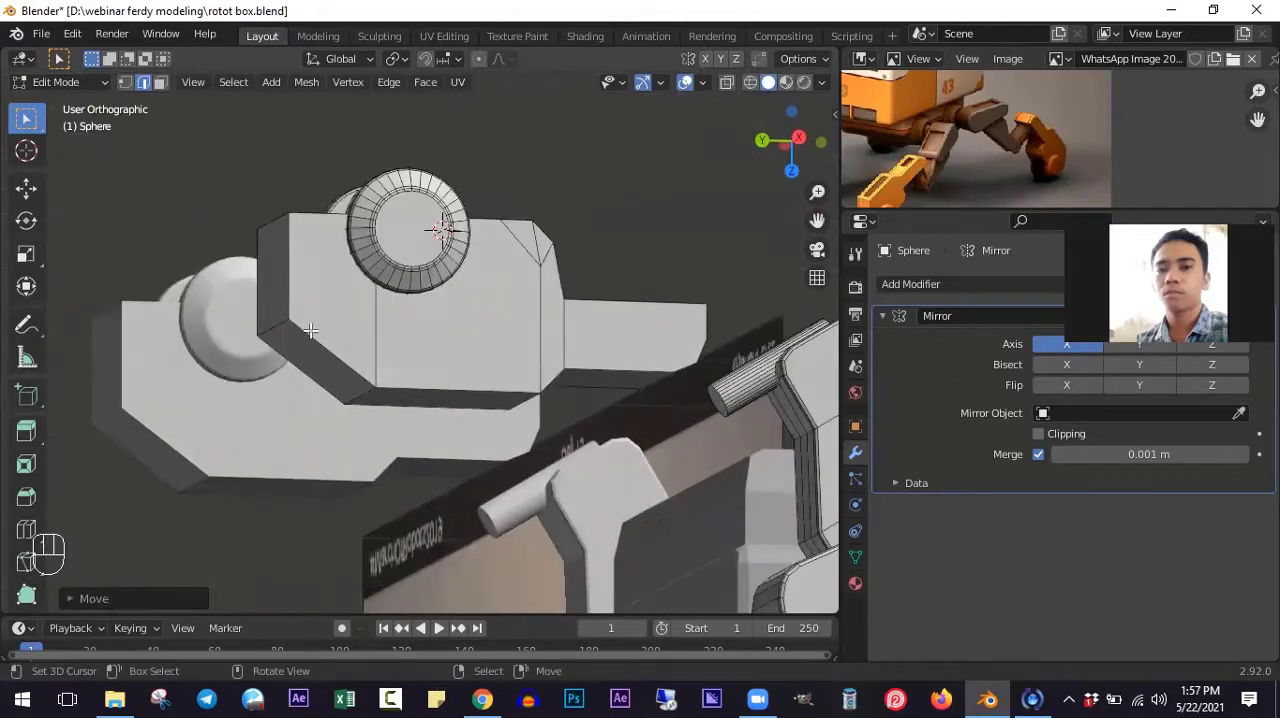
pyautogui.keyDown('alt'); pyautogui.click(311, 330); pyautogui.keyUp('alt')
pyautogui.moveTo(440, 384); pyautogui.dragTo(285, 298, button='middle')
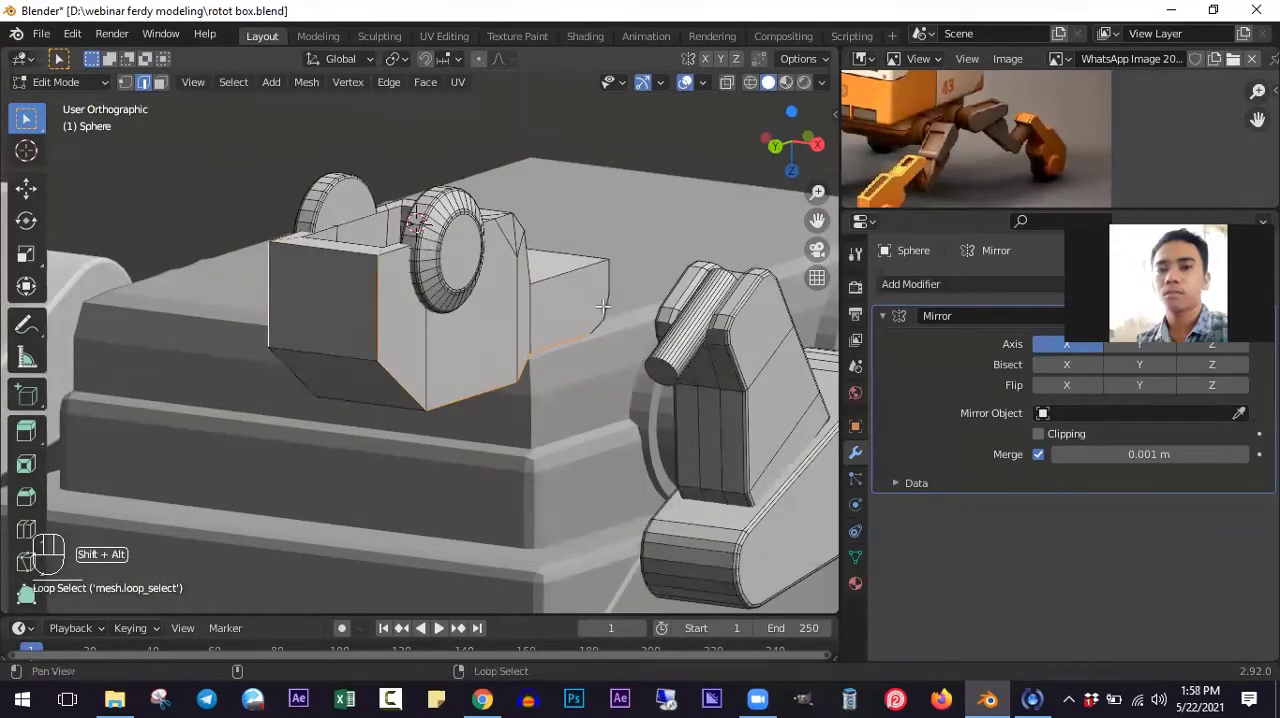
pyautogui.moveTo(614, 363); pyautogui.dragTo(286, 289, button='middle')
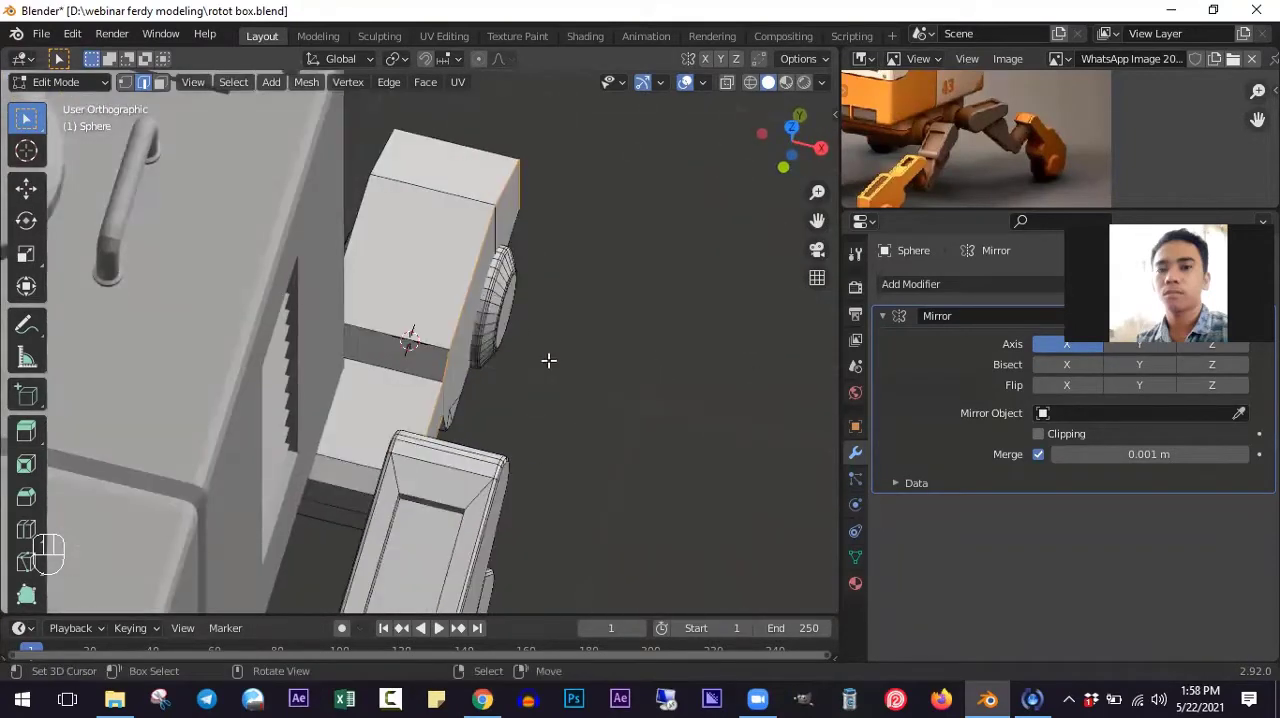
pyautogui.moveTo(548, 360); pyautogui.dragTo(366, 246, button='middle')
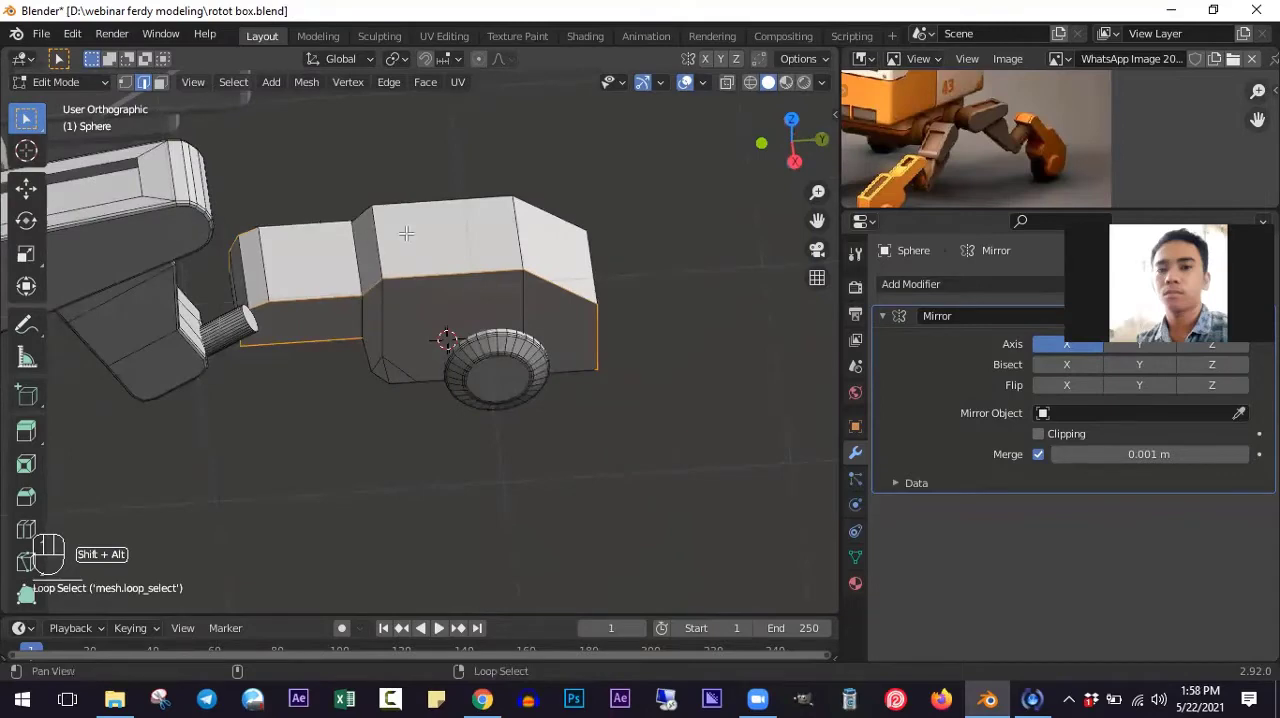
pyautogui.keyDown('alt'); pyautogui.keyDown('shift'); pyautogui.click(426, 205); pyautogui.keyUp('shift'); pyautogui.keyUp('alt')
pyautogui.moveTo(637, 403); pyautogui.dragTo(466, 256, button='middle')
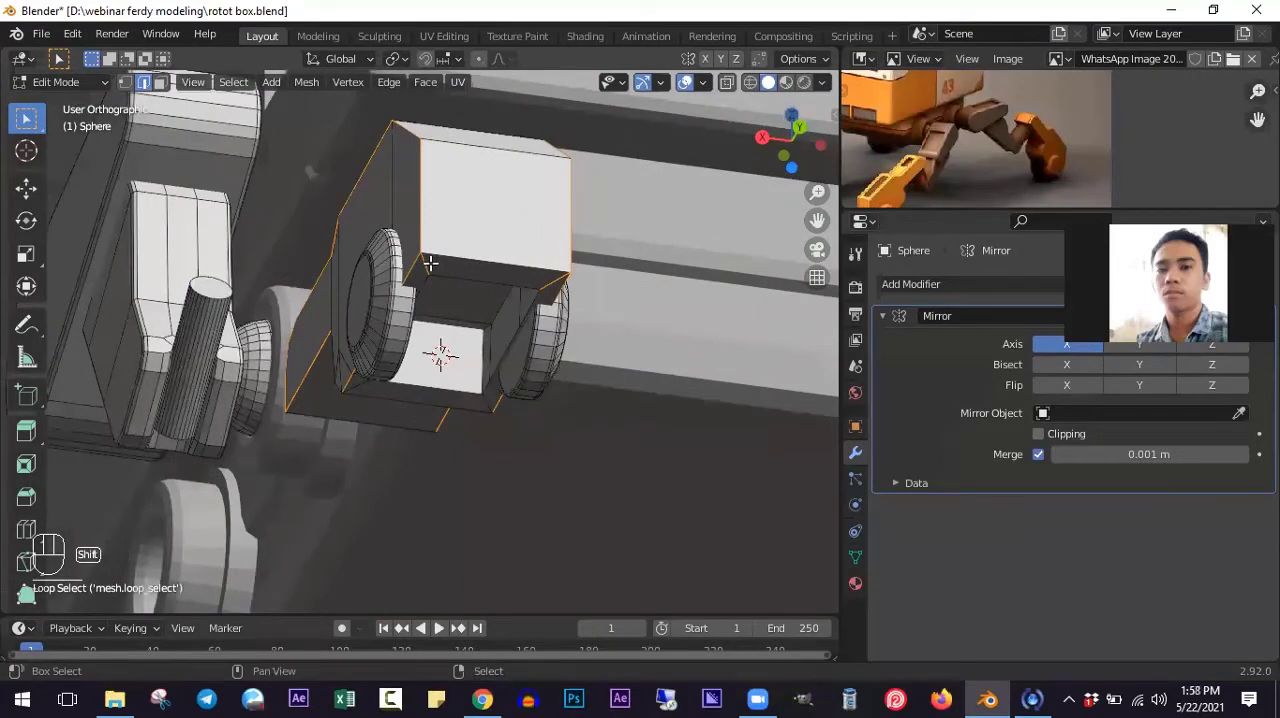
# - Add the inner and outer rim edges of the recess to the edge selection
pyautogui.moveTo(537, 365); pyautogui.dragTo(336, 279, button='middle')
pyautogui.scroll(3, 540, 265)
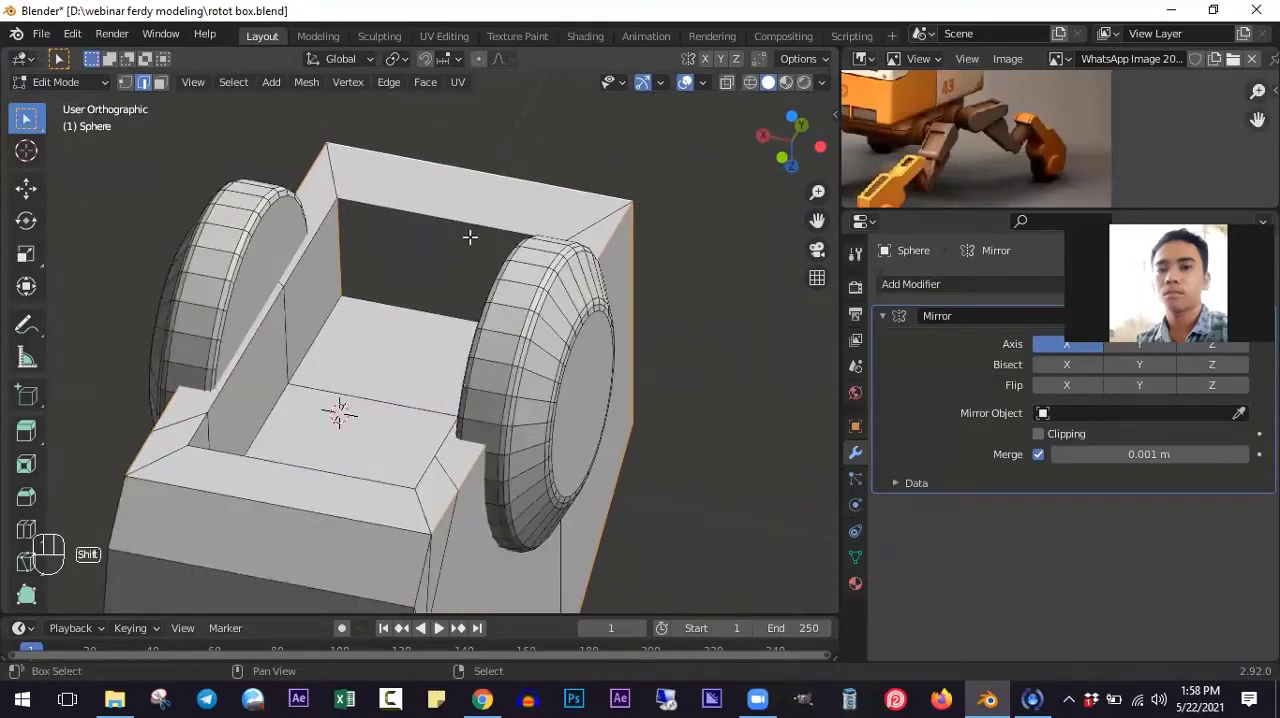
pyautogui.keyDown('alt'); pyautogui.keyDown('shift'); pyautogui.click(404, 207); pyautogui.keyUp('shift'); pyautogui.keyUp('alt')
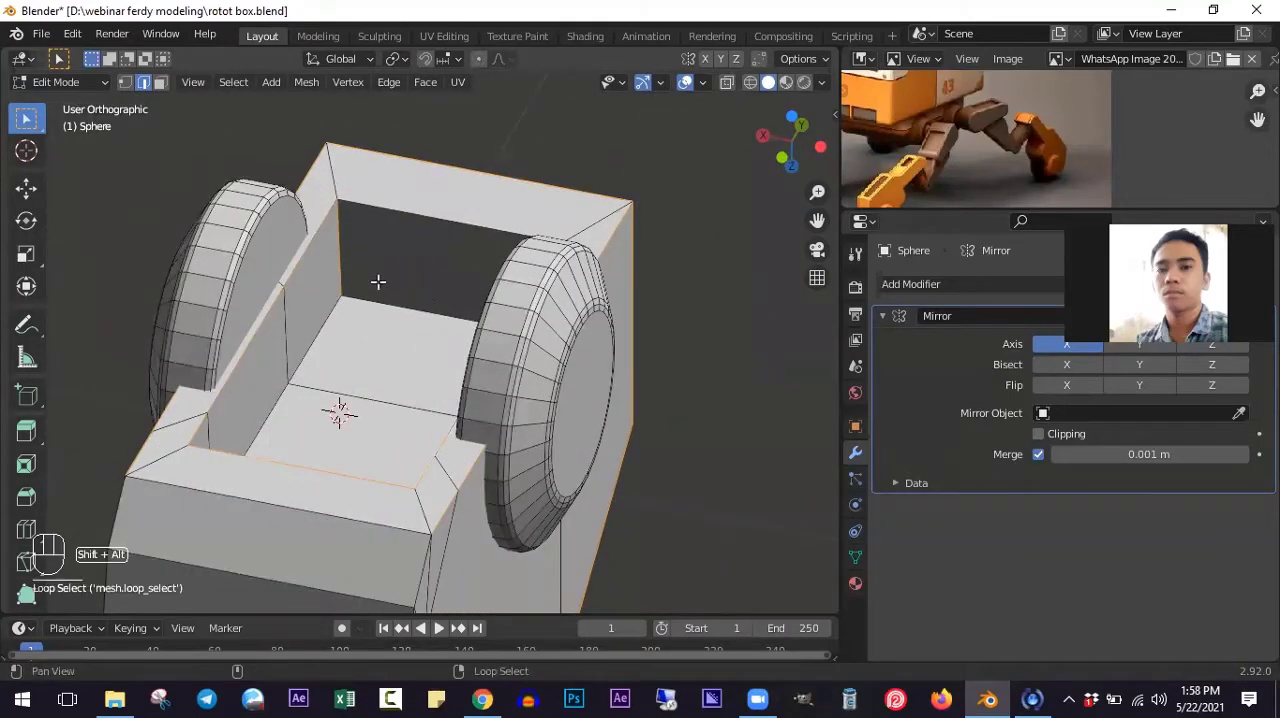
pyautogui.keyDown('alt'); pyautogui.keyDown('shift'); pyautogui.click(380, 293); pyautogui.keyUp('shift'); pyautogui.keyUp('alt')
pyautogui.moveTo(325, 347); pyautogui.dragTo(220, 411, button='middle')
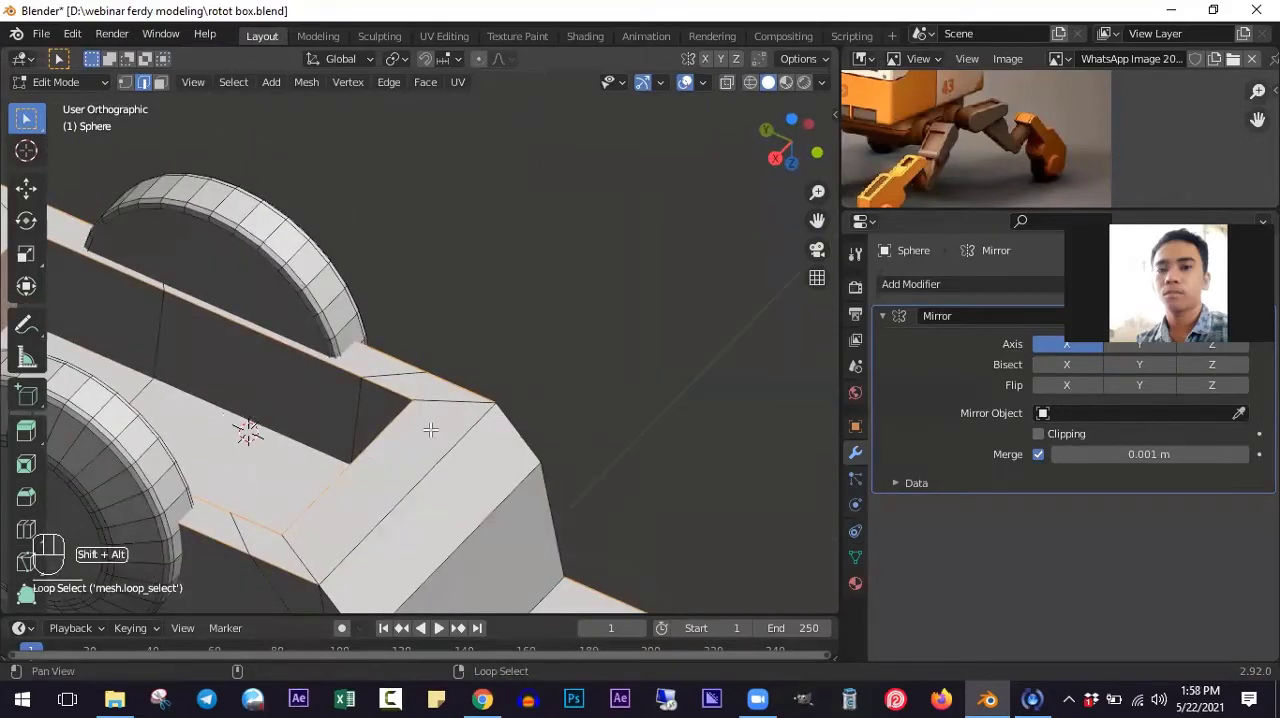
pyautogui.keyDown('alt'); pyautogui.keyDown('shift'); pyautogui.click(518, 434); pyautogui.keyUp('shift'); pyautogui.keyUp('alt')
pyautogui.keyDown('shift'); pyautogui.scroll(-11, 522, 433); pyautogui.keyUp('shift')
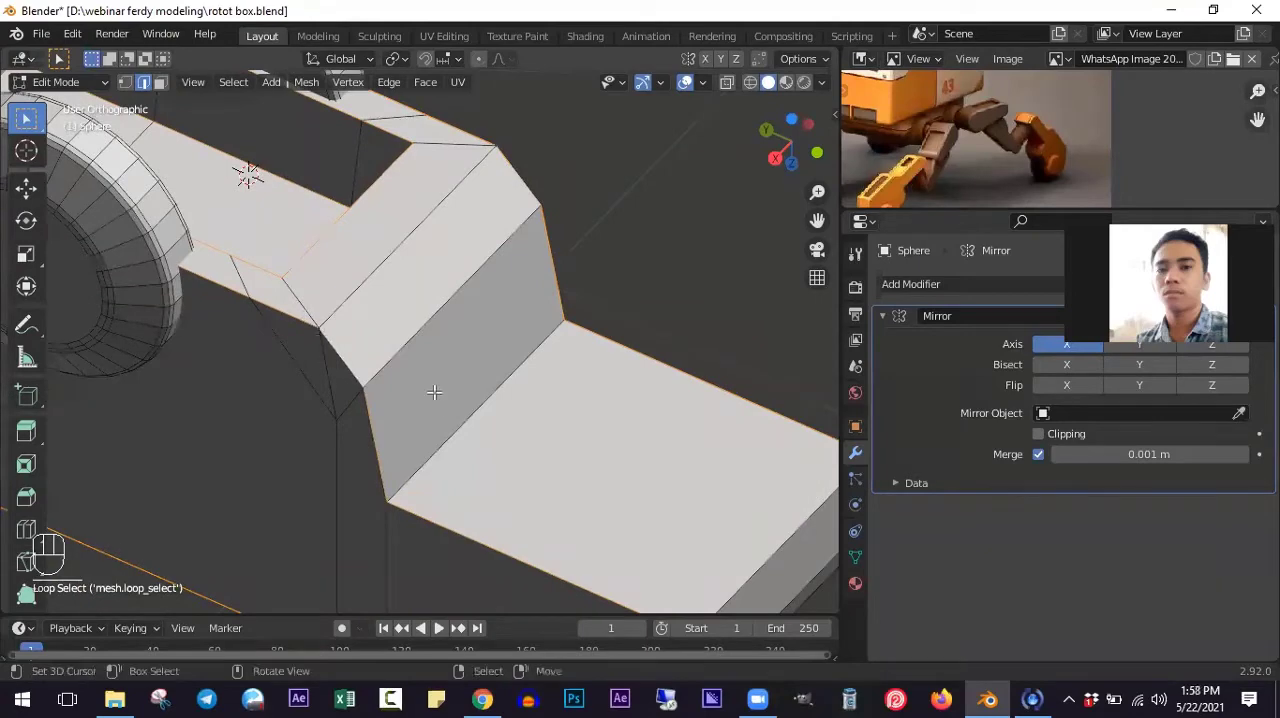
# - Add the remaining toe and end edges to the selection and bevel them all with 2 segments, about 0.013 m wide
pyautogui.scroll(-8, 560, 415)
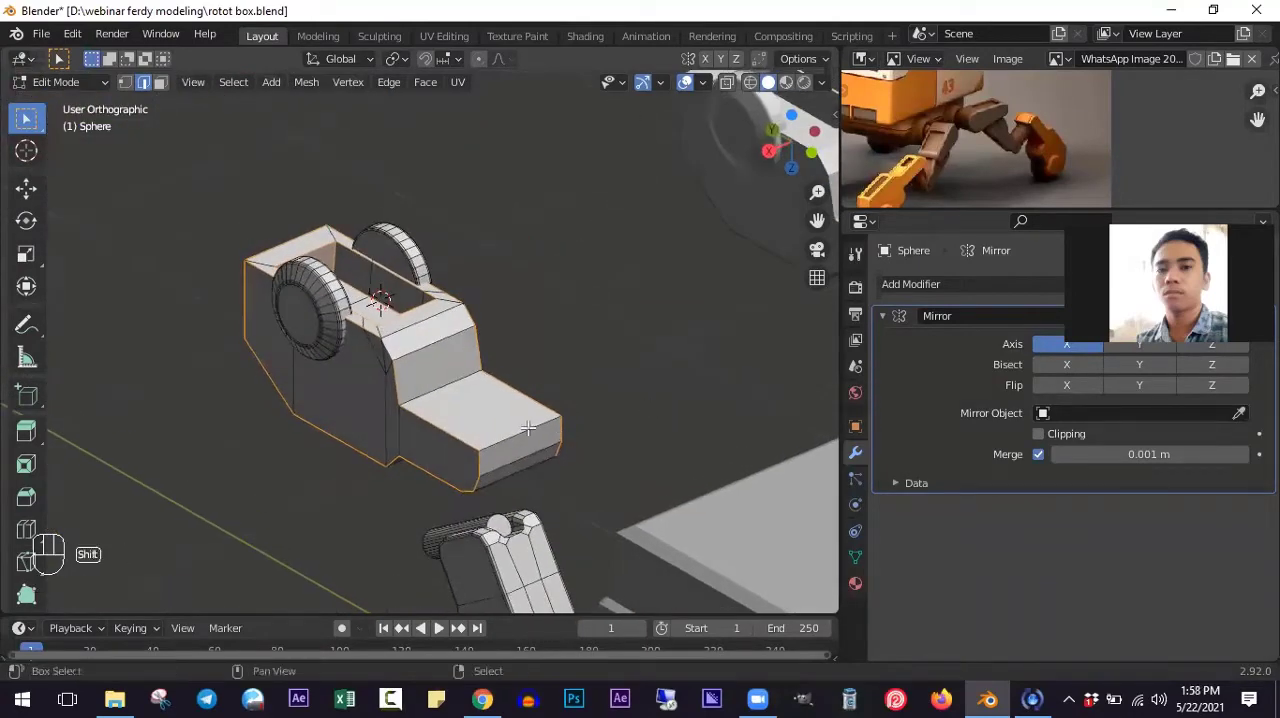
pyautogui.keyDown('alt'); pyautogui.keyDown('shift'); pyautogui.click(447, 378); pyautogui.keyUp('shift'); pyautogui.keyUp('alt')
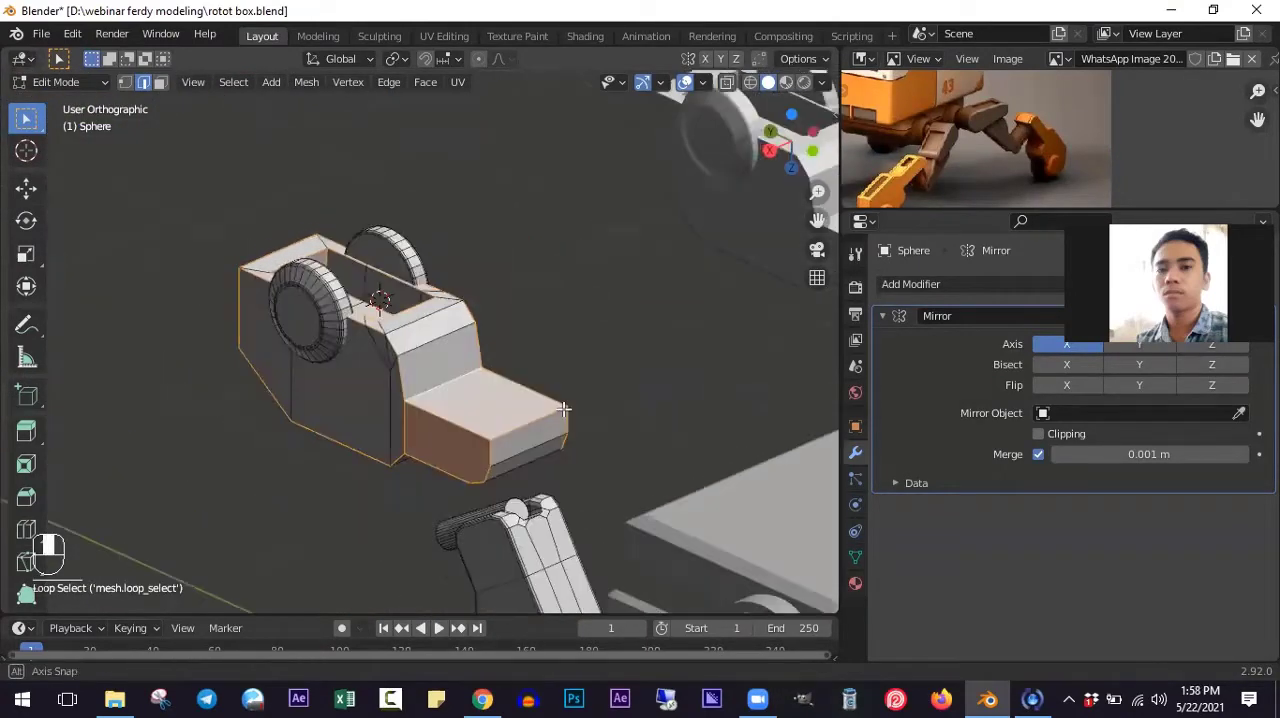
pyautogui.moveTo(447, 378); pyautogui.dragTo(392, 491, button='middle')
pyautogui.keyDown('shift'); pyautogui.click(323, 391); pyautogui.keyUp('shift')
pyautogui.scroll(3, 392, 491)
pyautogui.keyDown('shift'); pyautogui.moveTo(502, 374); pyautogui.dragTo(509, 468, button='middle'); pyautogui.keyUp('shift')
pyautogui.keyDown('shift'); pyautogui.click(391, 243); pyautogui.keyUp('shift')
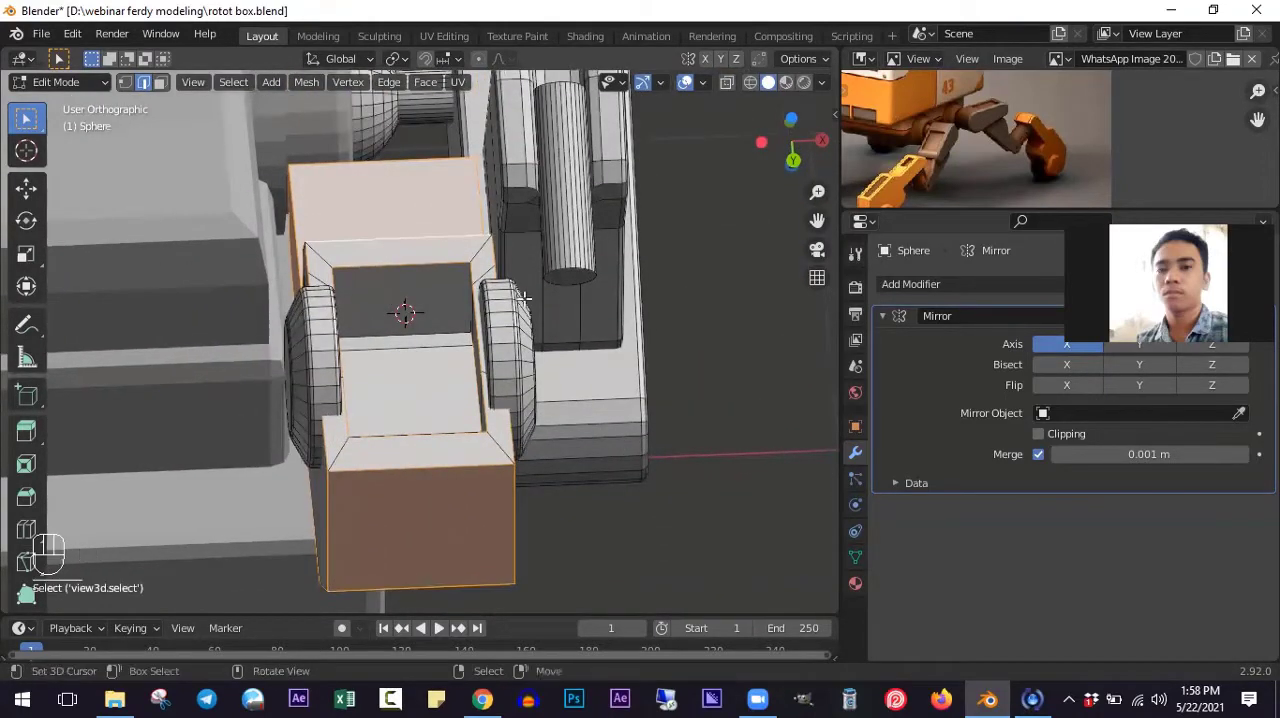
pyautogui.moveTo(391, 243); pyautogui.dragTo(461, 370, button='middle')
pyautogui.scroll(1, 404, 344)
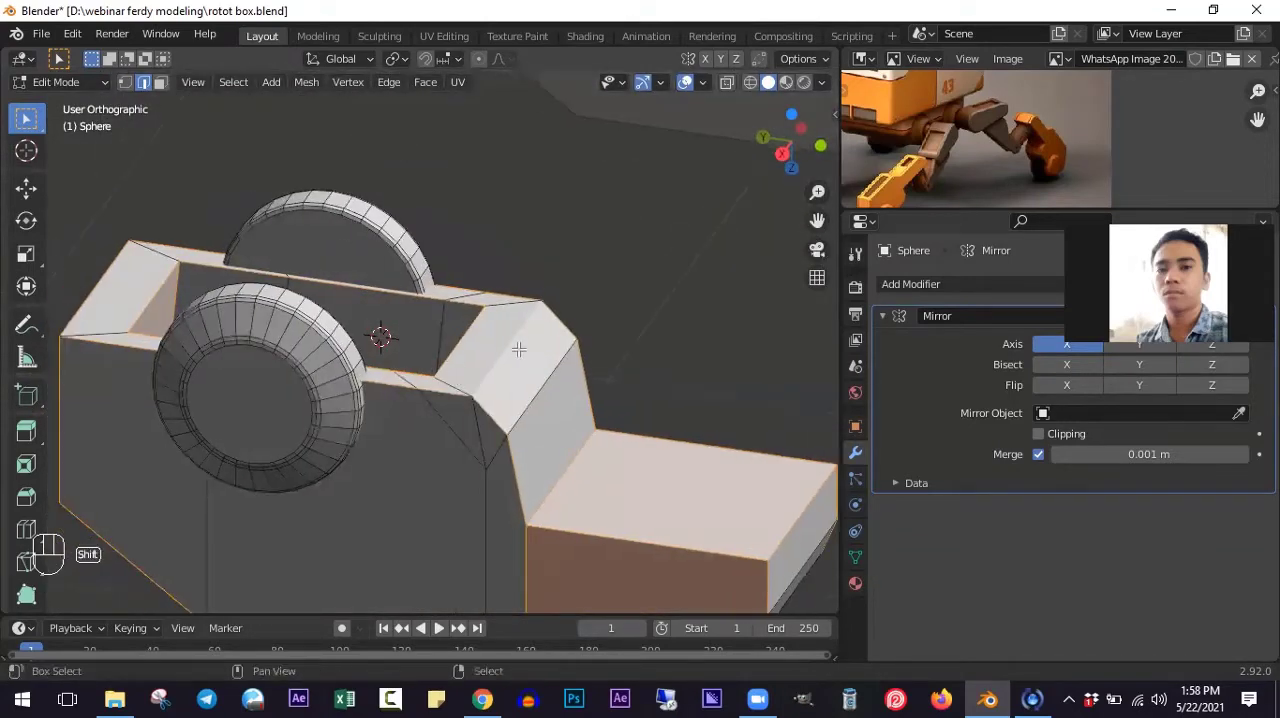
pyautogui.hotkey('ctrl', 'b')
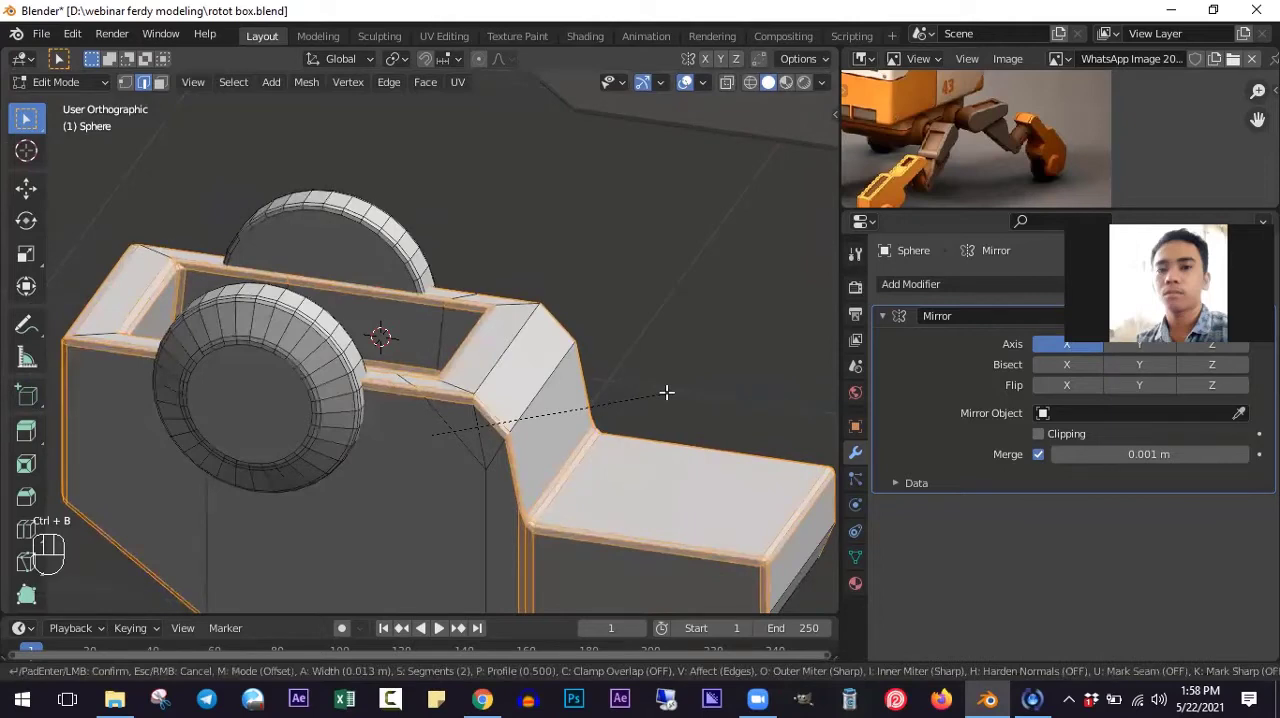
pyautogui.click(666, 392)
# - Inspect the bevelled foot block in Object Mode from the right side, and return to Edit Mode
pyautogui.press('Tab')
pyautogui.moveTo(666, 392); pyautogui.dragTo(469, 434, button='middle')
pyautogui.scroll(-5, 512, 401)
pyautogui.scroll(-4, 469, 433)
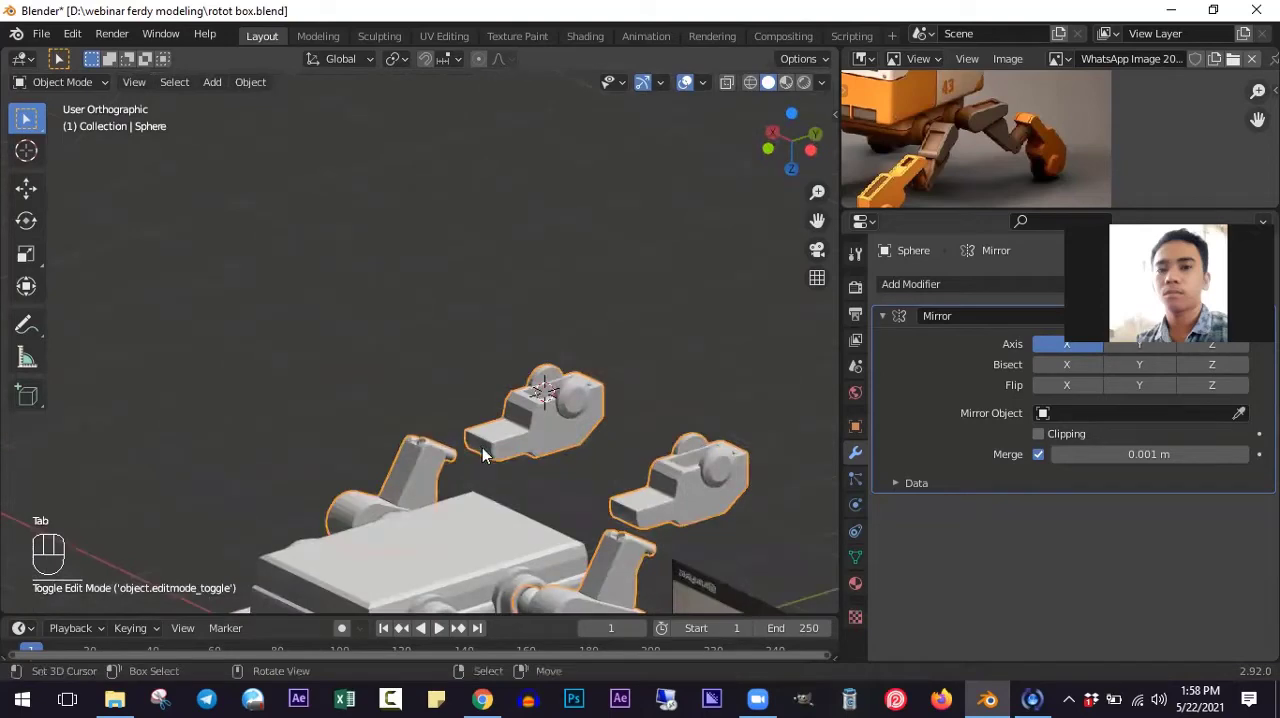
pyautogui.press('KP_3')
pyautogui.scroll(6, 600, 440)
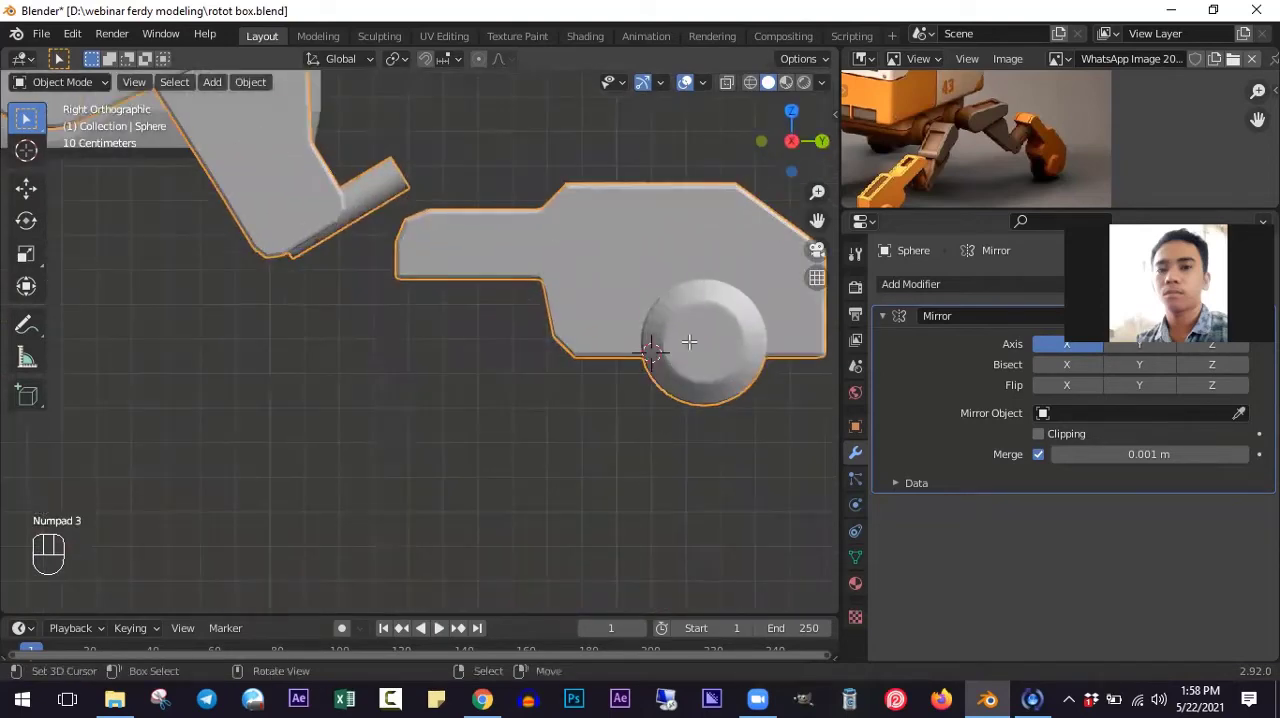
pyautogui.press('Tab')
# - Select only the two linked wheel discs and snap the 3D cursor to their midpoint
pyautogui.moveTo(689, 342); pyautogui.dragTo(545, 470, button='middle')
pyautogui.scroll(3, 680, 497)
pyautogui.moveTo(680, 497); pyautogui.dragTo(638, 438, button='middle')
pyautogui.moveTo(638, 438); pyautogui.dragTo(623, 320, button='middle')
pyautogui.hotkey('alt', 'a')
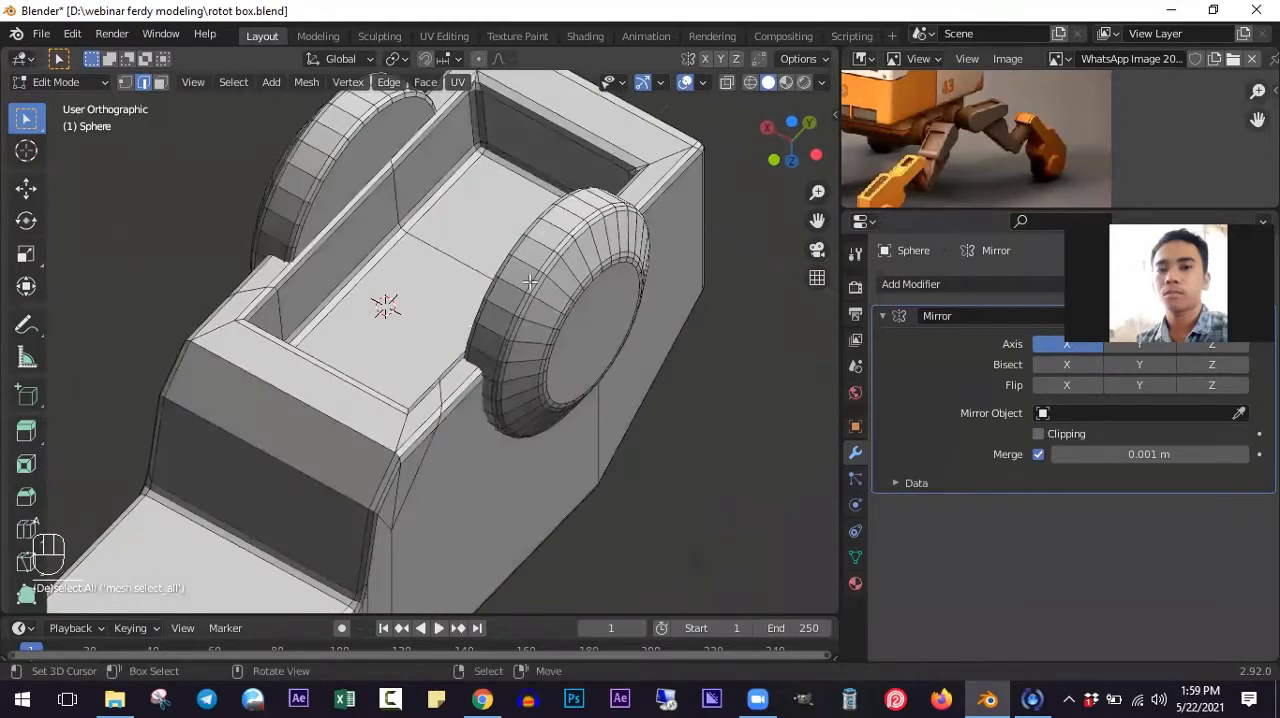
pyautogui.press('l')
pyautogui.press('l')
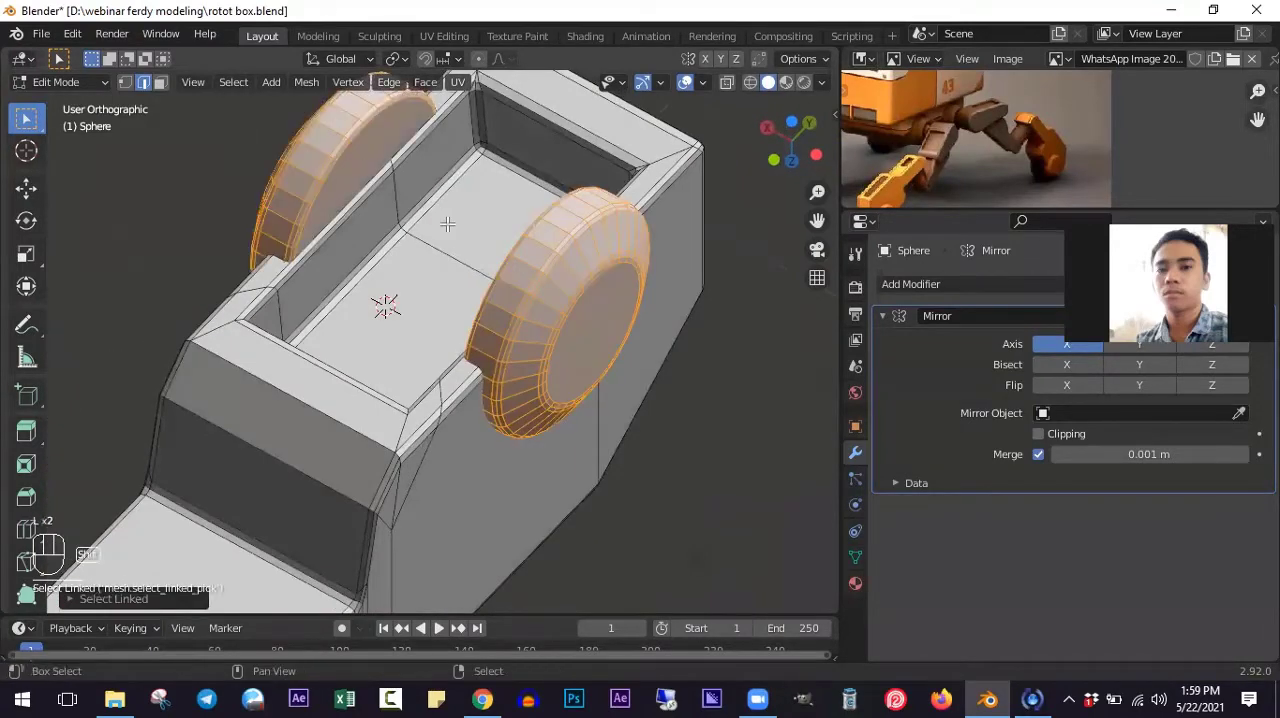
pyautogui.hotkey('shift', 's')
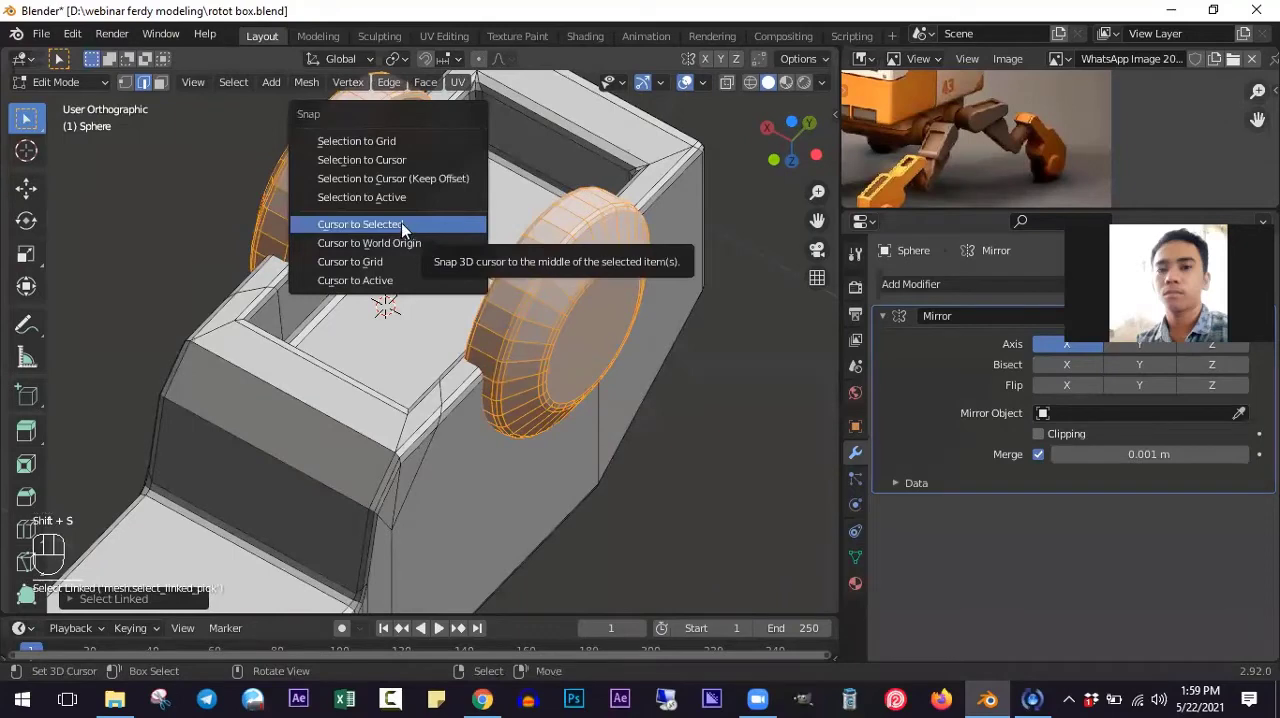
pyautogui.click(401, 222)
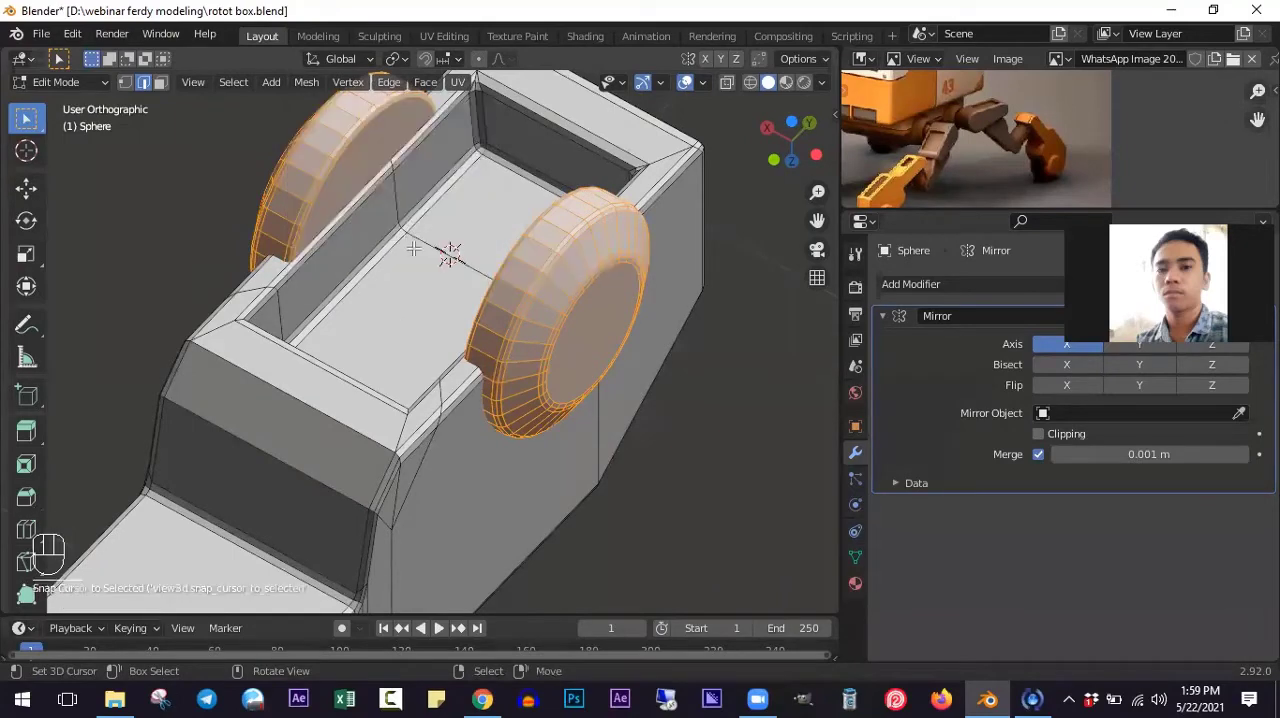
pyautogui.moveTo(401, 222); pyautogui.dragTo(451, 349, button='middle')
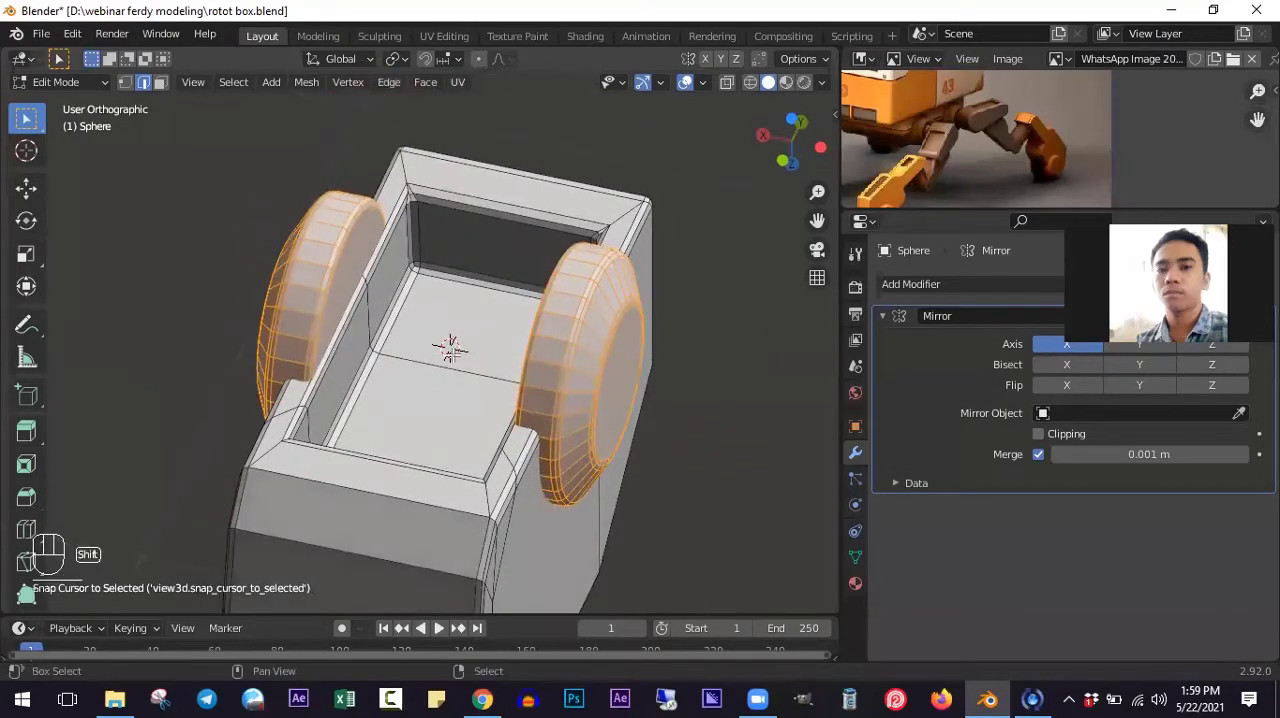
# - Add a cylinder at the 3D cursor and scale it down to about 0.14 so it sits between the wheel discs
pyautogui.hotkey('shift', 'a')
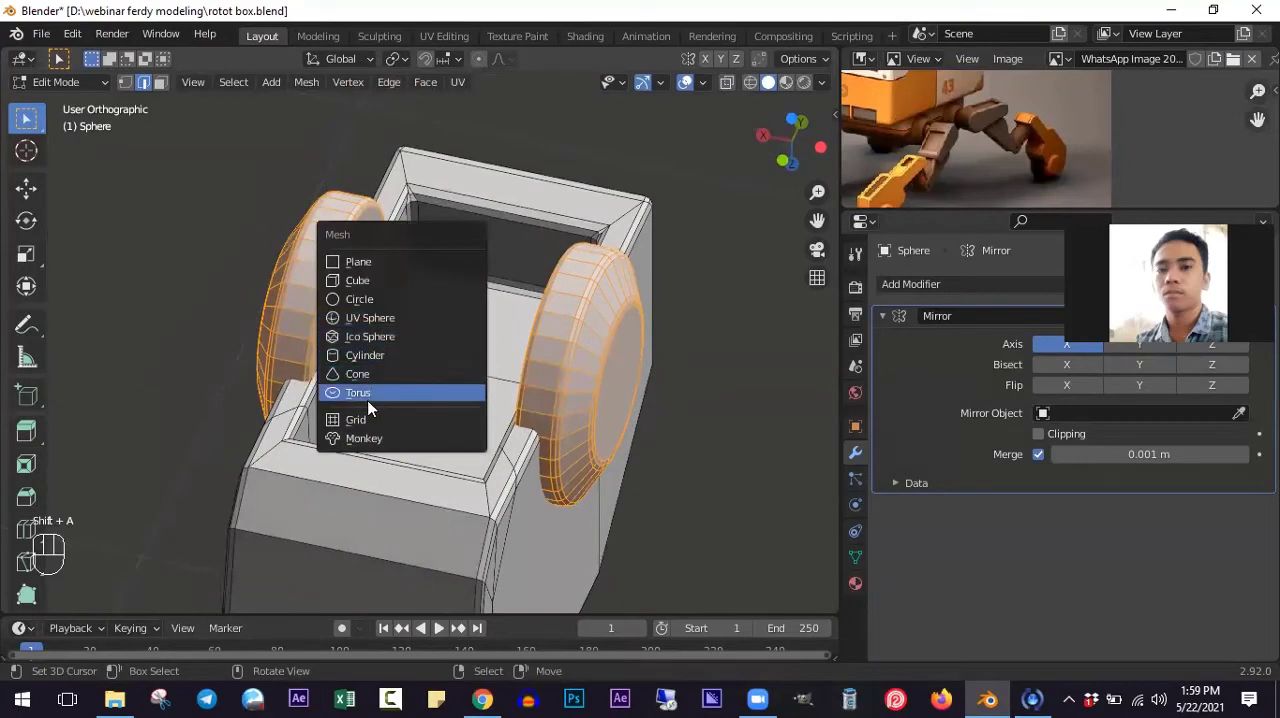
pyautogui.click(360, 356)
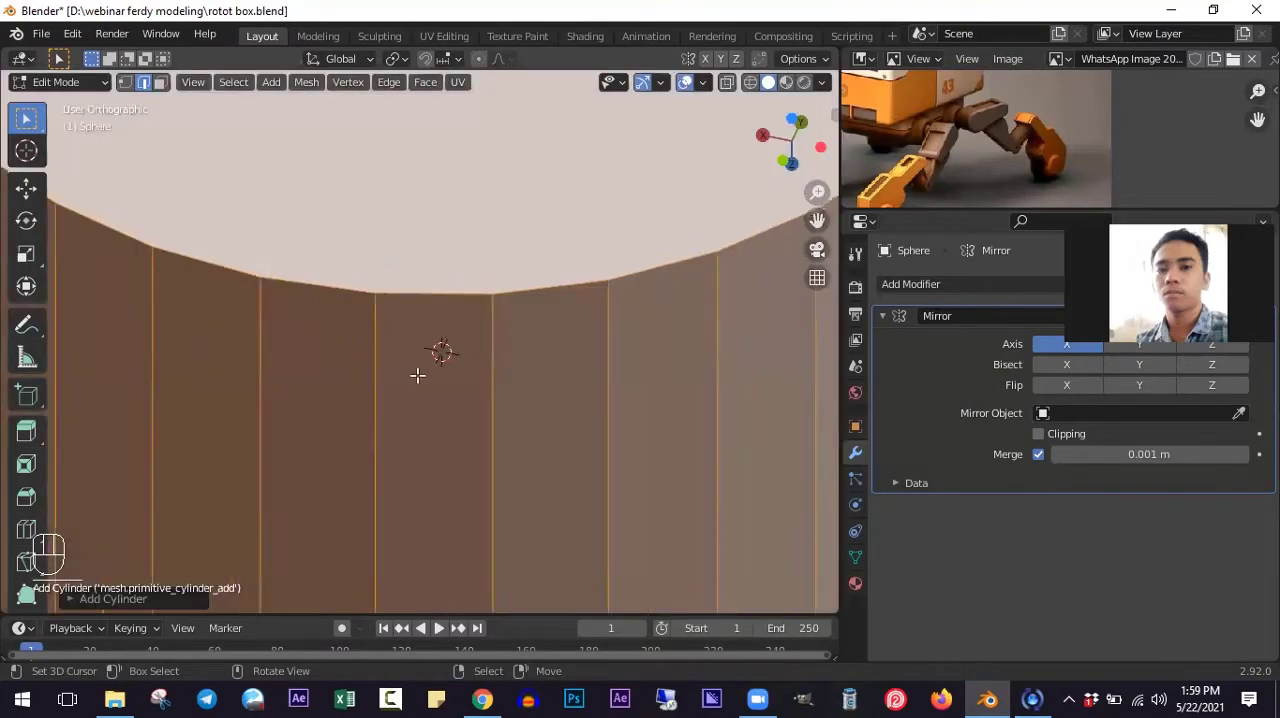
pyautogui.scroll(-6, 417, 375)
pyautogui.press('s')
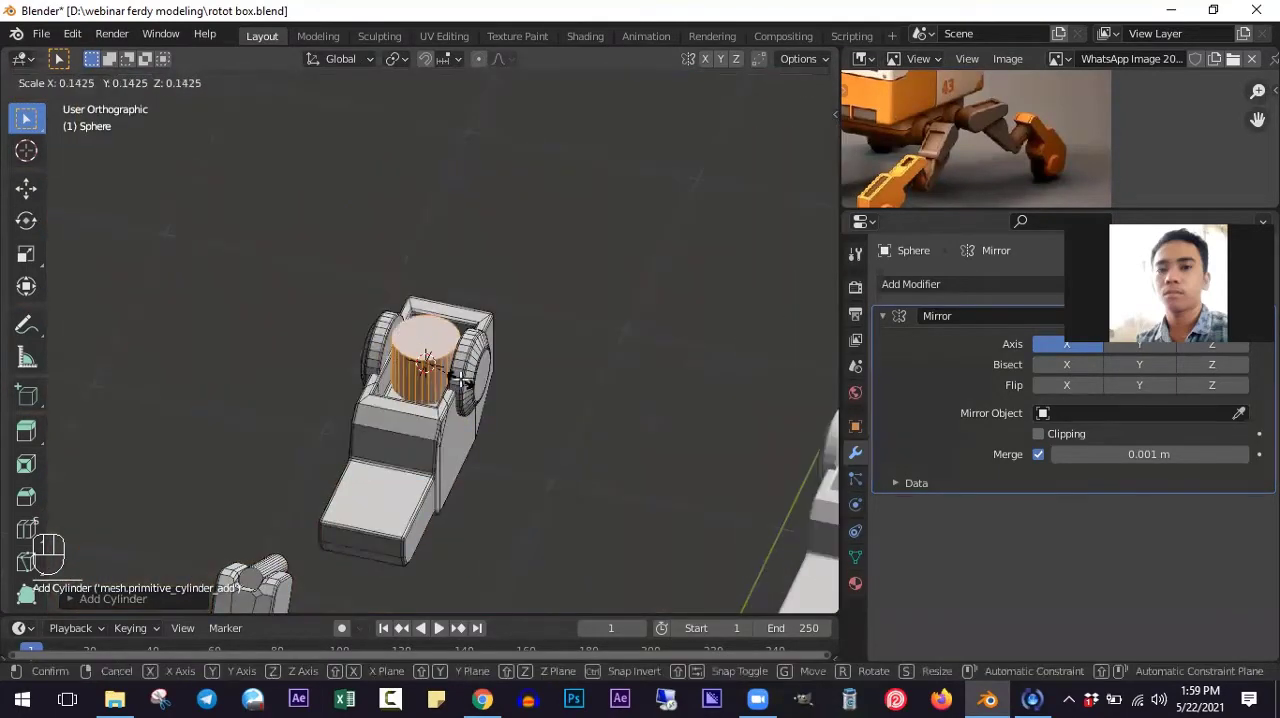
pyautogui.click(462, 381)
pyautogui.scroll(4, 455, 412)
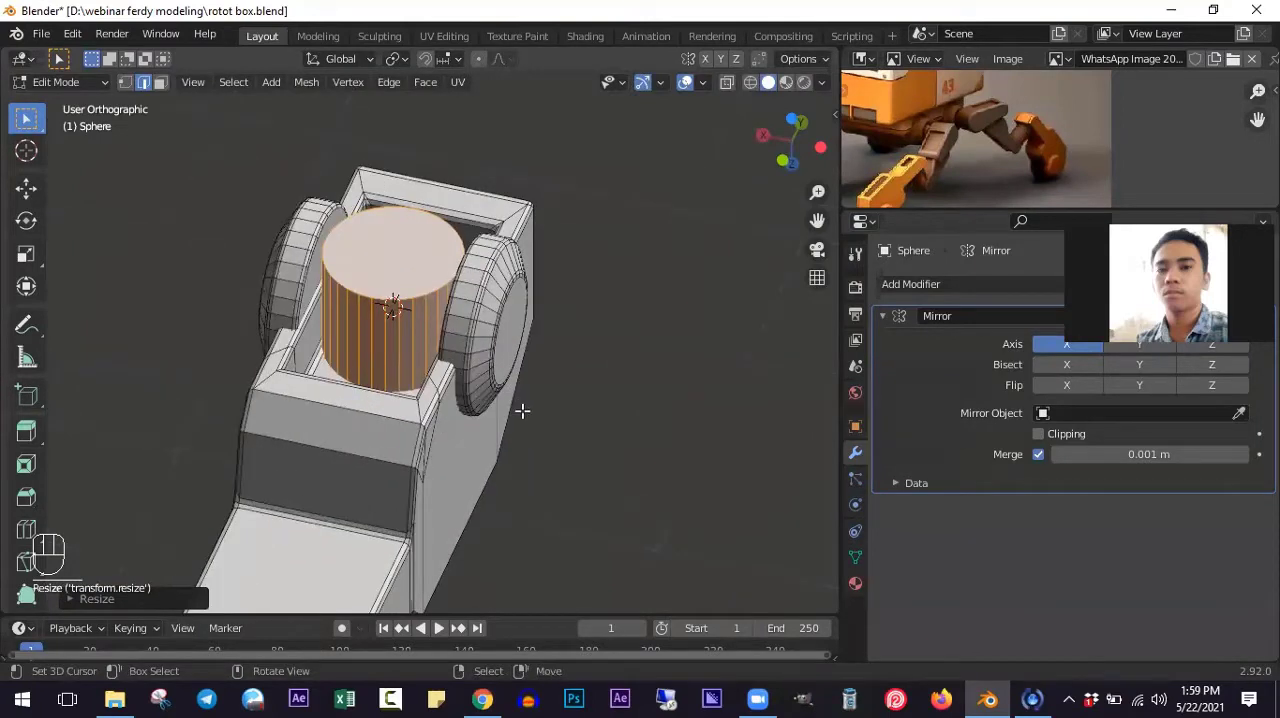
pyautogui.press('r')
pyautogui.press('y')
pyautogui.press('0')
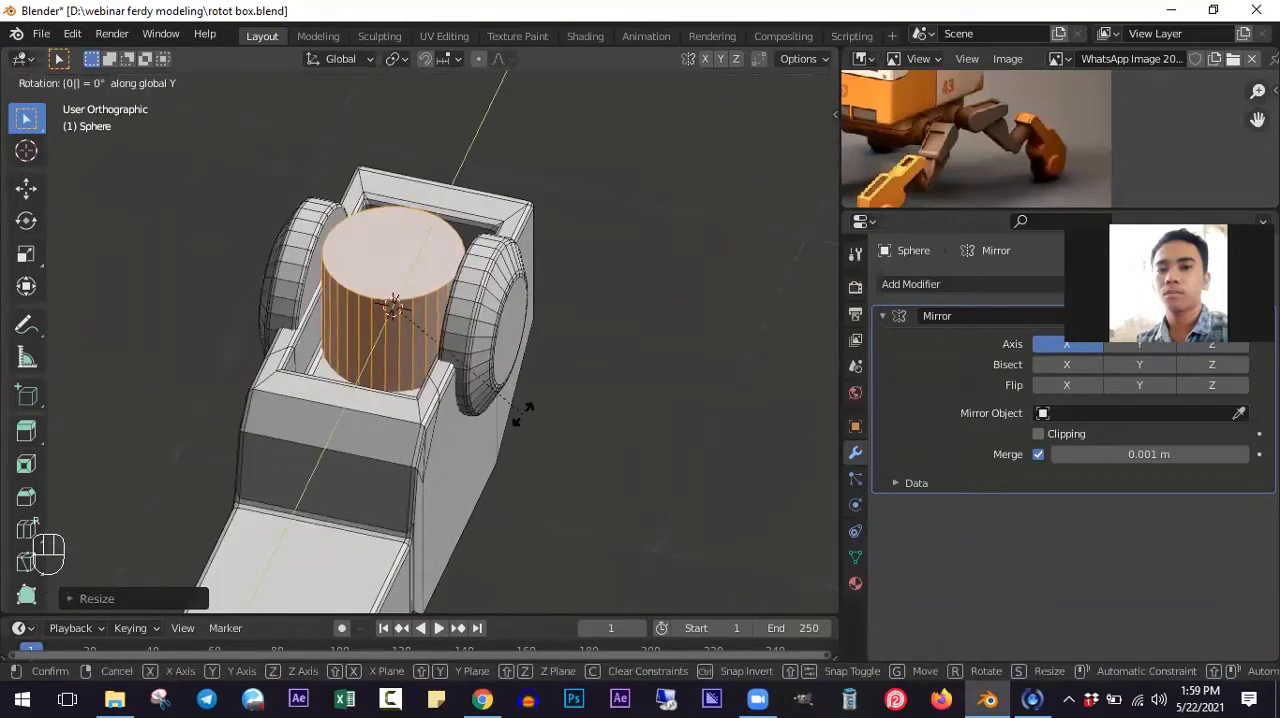
pyautogui.press('Escape')
# - Rotate the cylinder 90° about the Y axis and narrow it along X so it fits between the two wheel discs
pyautogui.write('ry')
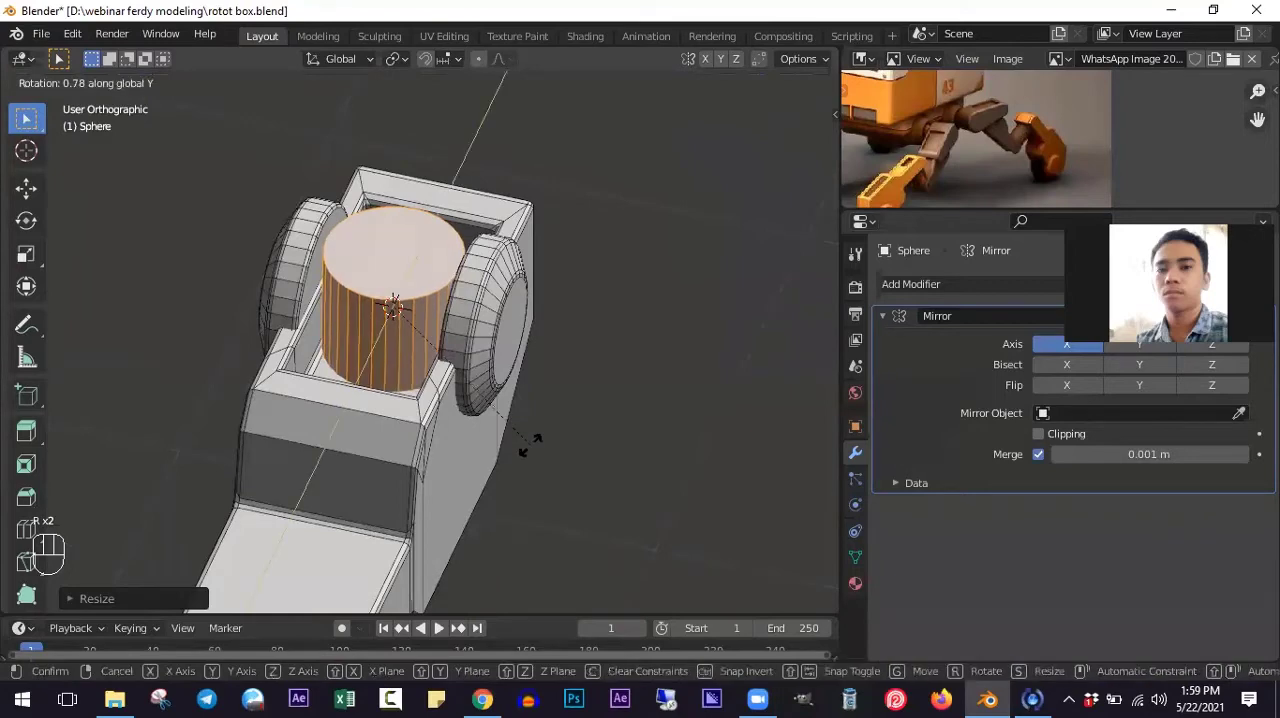
pyautogui.write('90')
pyautogui.press('Return')
pyautogui.press('s')
pyautogui.press('x')
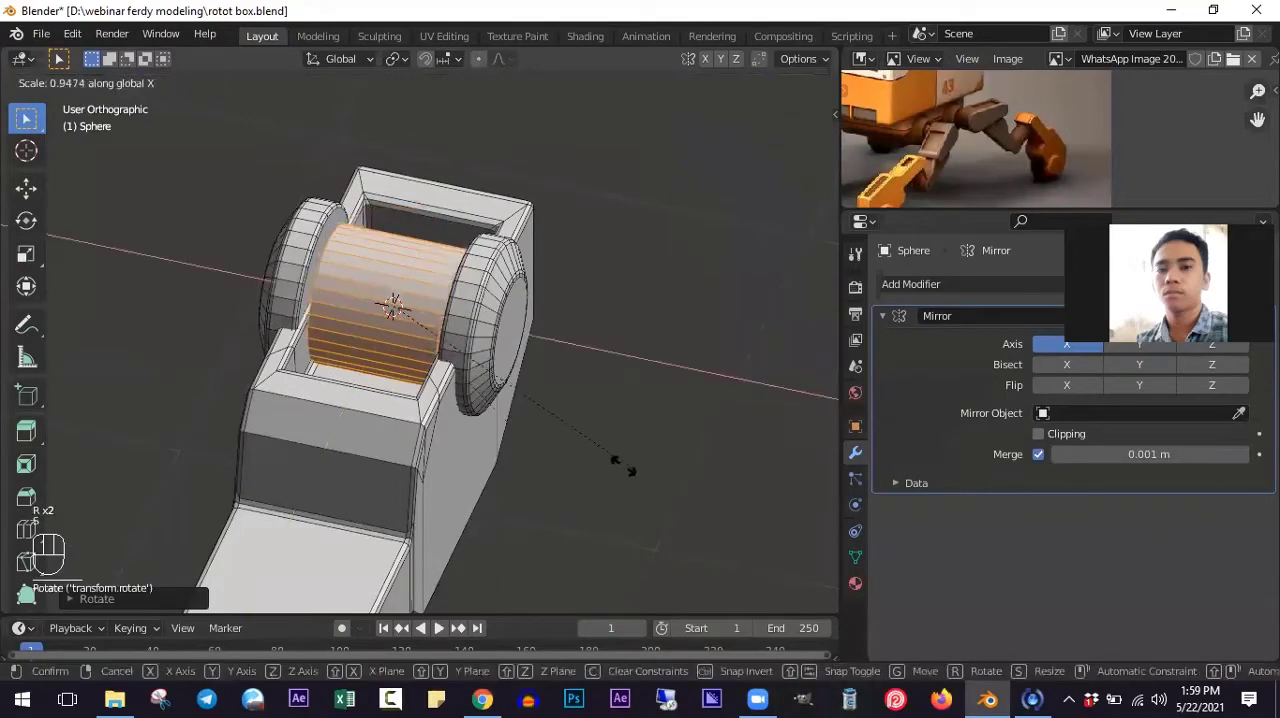
pyautogui.click(541, 440)
pyautogui.moveTo(541, 440); pyautogui.dragTo(467, 417, button='middle')
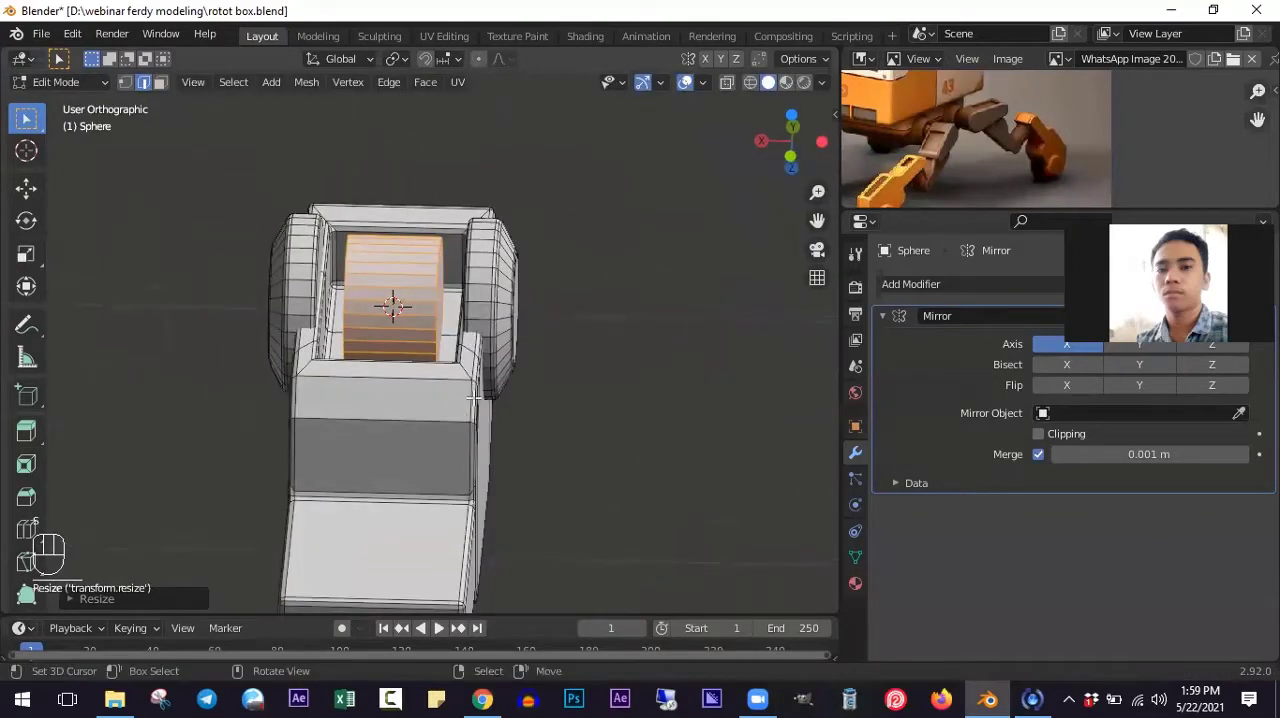
# - Enlarge the cylinder to about 1.9, narrow it along X to fit between the discs, and reduce its overall scale to about 0.96
pyautogui.press('s')
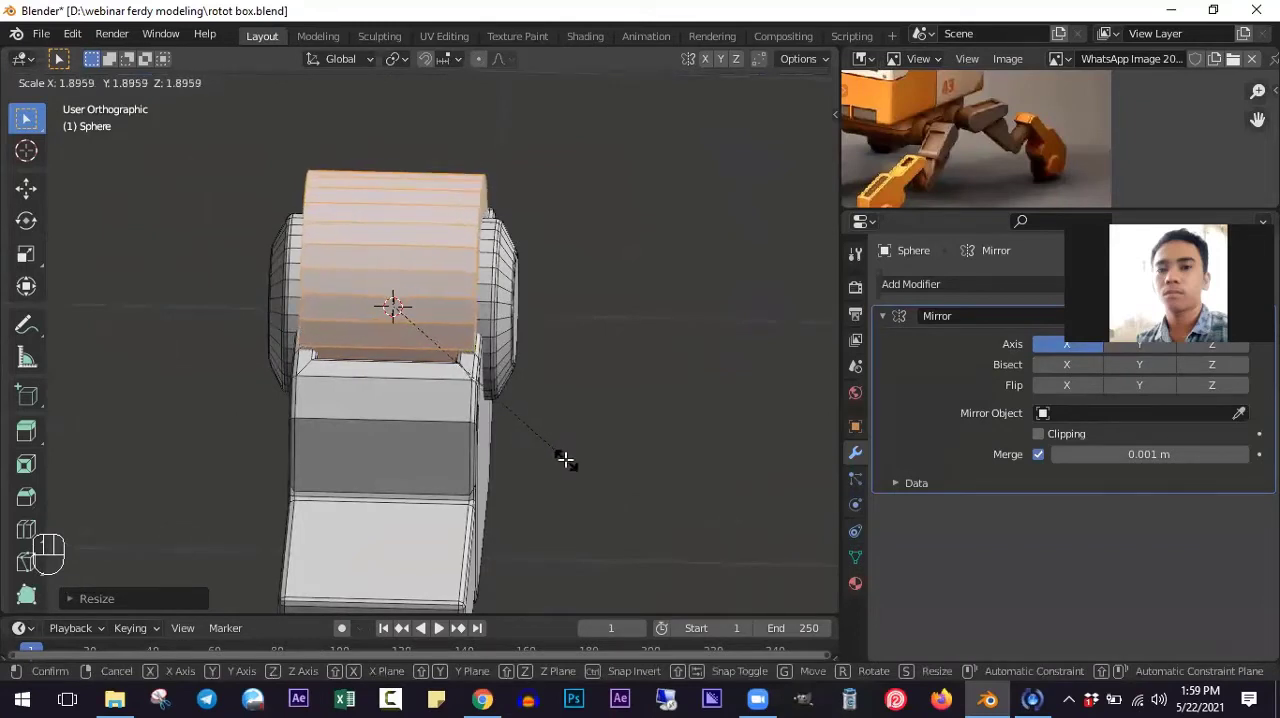
pyautogui.click(568, 458)
pyautogui.press('s')
pyautogui.press('x')
pyautogui.click(620, 460)
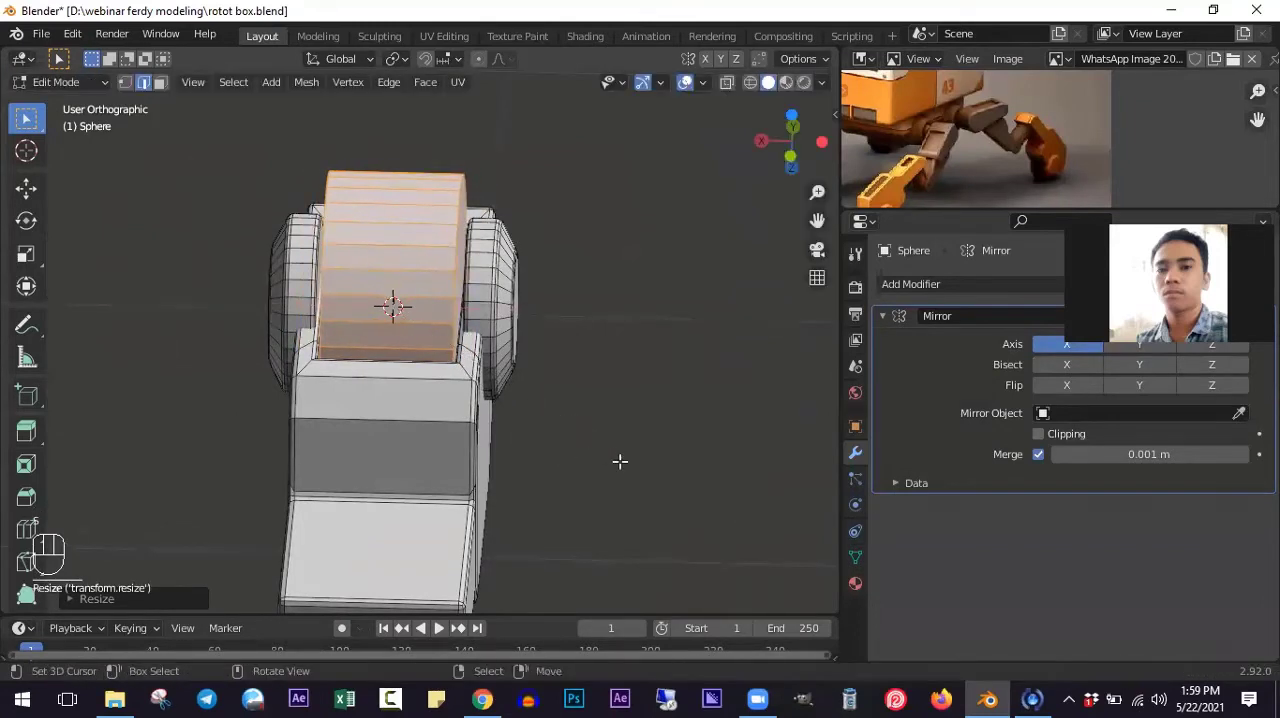
pyautogui.moveTo(620, 460); pyautogui.dragTo(503, 428, button='middle')
pyautogui.keyDown('shift'); pyautogui.scroll(3, 503, 428); pyautogui.keyUp('shift')
pyautogui.press('s')
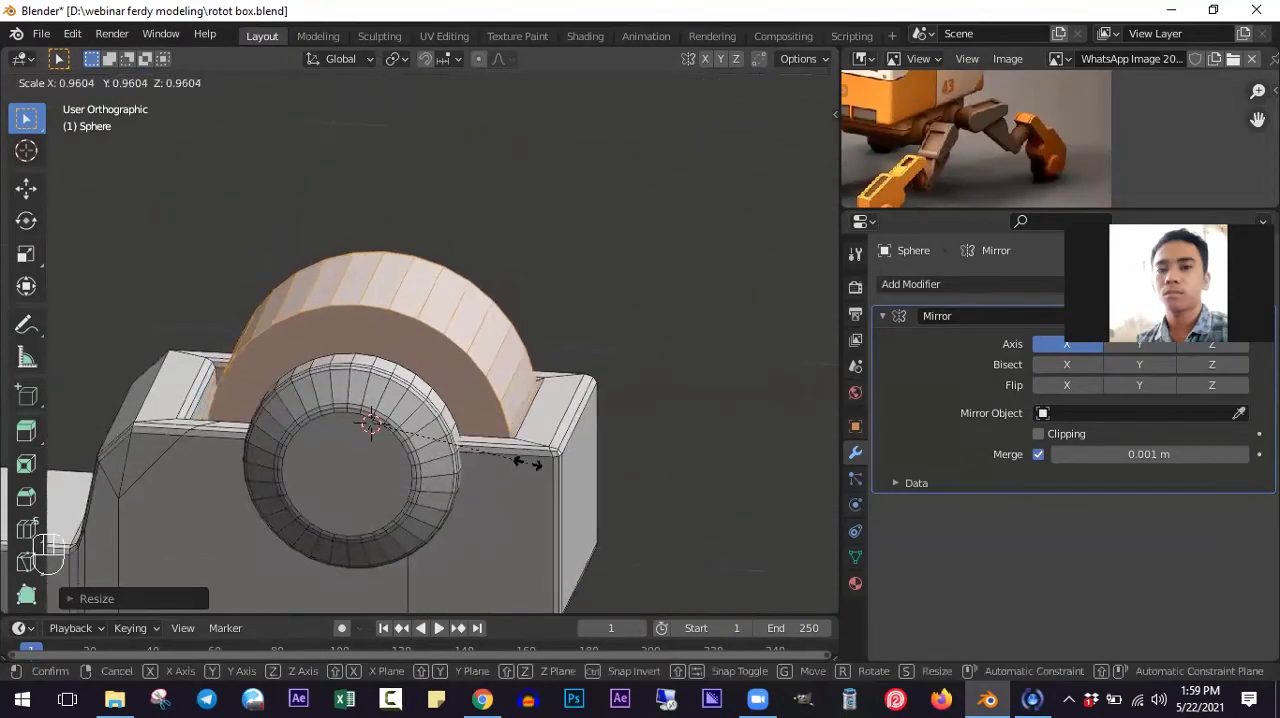
pyautogui.click(526, 461)
# - Try to shift the cylinder slightly along Z, and undo the move
pyautogui.moveTo(336, 450); pyautogui.dragTo(549, 400, button='middle')
pyautogui.moveTo(549, 420); pyautogui.dragTo(532, 456, button='middle')
pyautogui.scroll(2, 594, 480)
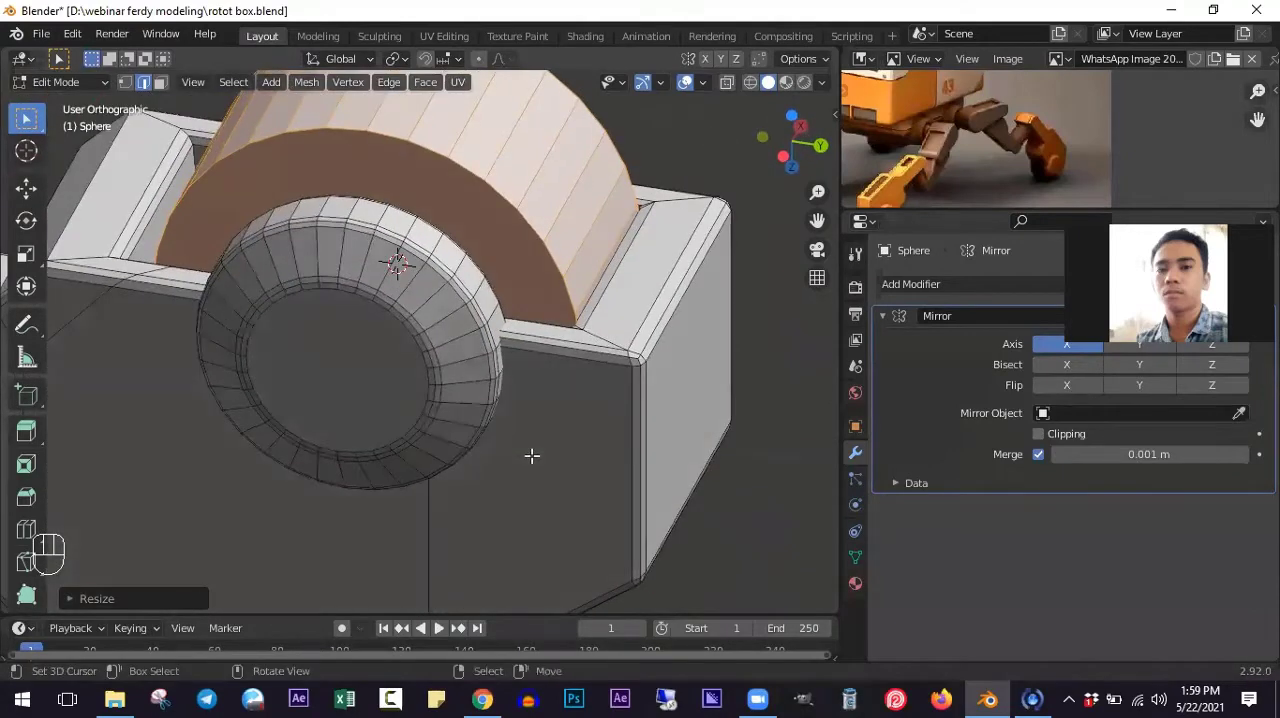
pyautogui.press('g')
pyautogui.press('z')
pyautogui.click(489, 411)
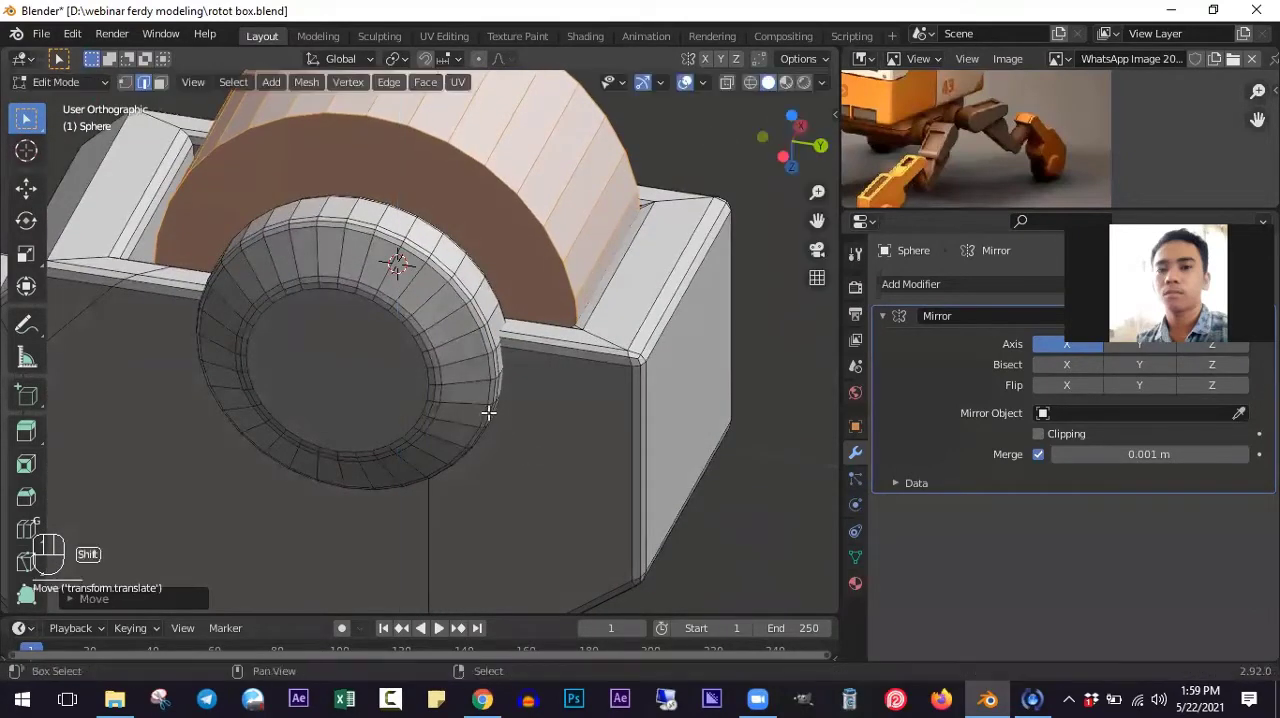
pyautogui.moveTo(489, 411); pyautogui.dragTo(575, 418, button='middle')
pyautogui.hotkey('ctrl', 'z')
# - Shrink the cylinder slightly, and bevel both of its rim edge loops with 2 segments, about 0.024 m wide
pyautogui.press('s')
pyautogui.click(593, 428)
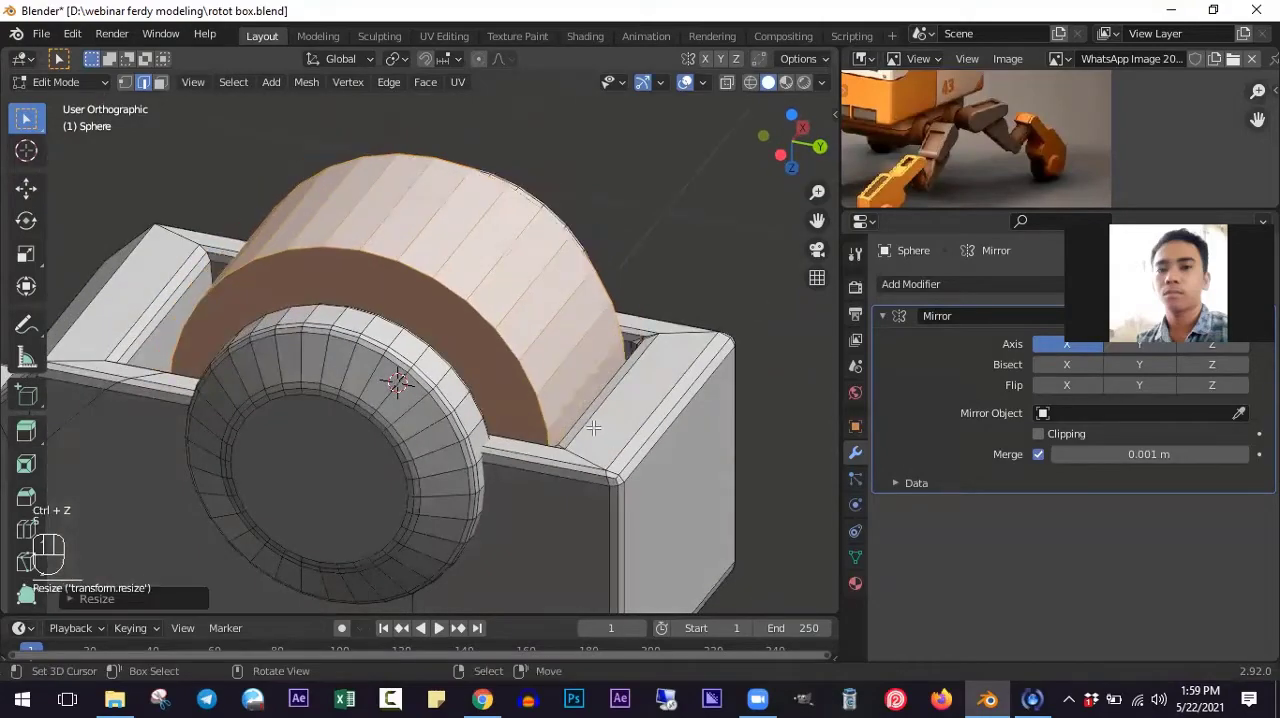
pyautogui.keyDown('alt'); pyautogui.click(472, 308); pyautogui.keyUp('alt')
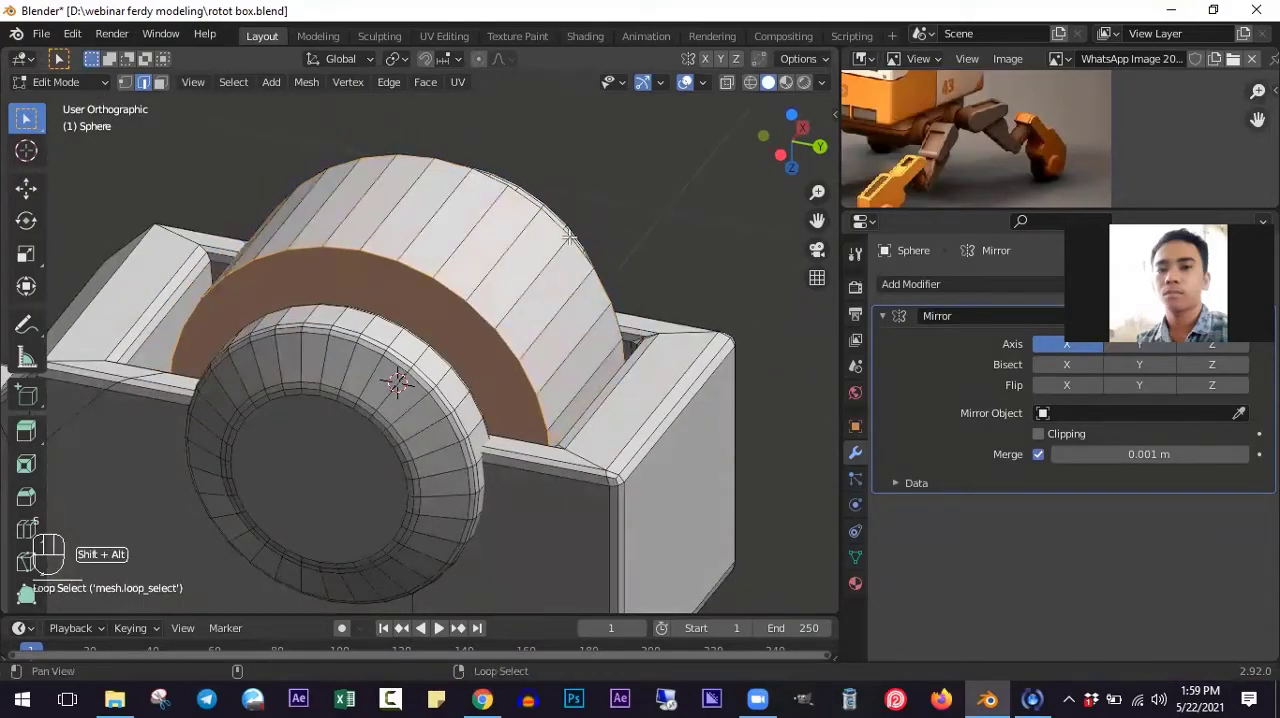
pyautogui.moveTo(472, 308); pyautogui.dragTo(612, 426, button='middle')
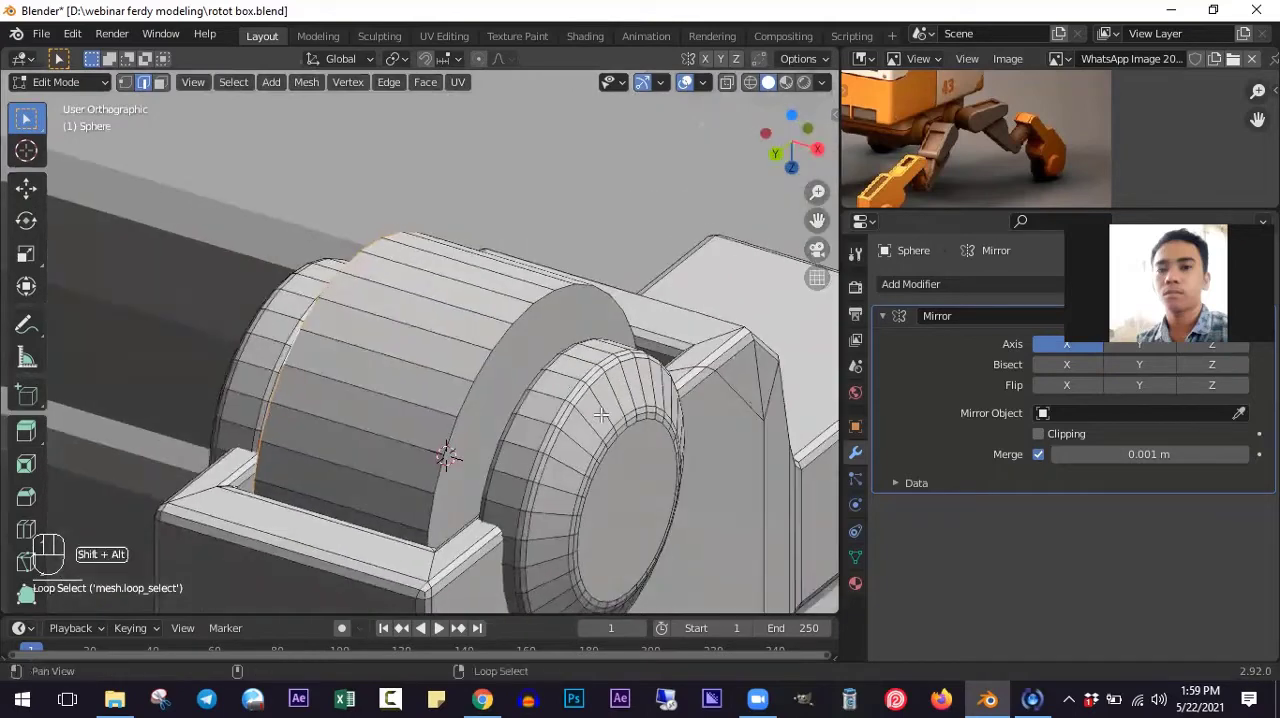
pyautogui.hotkey('ctrl', 'b')
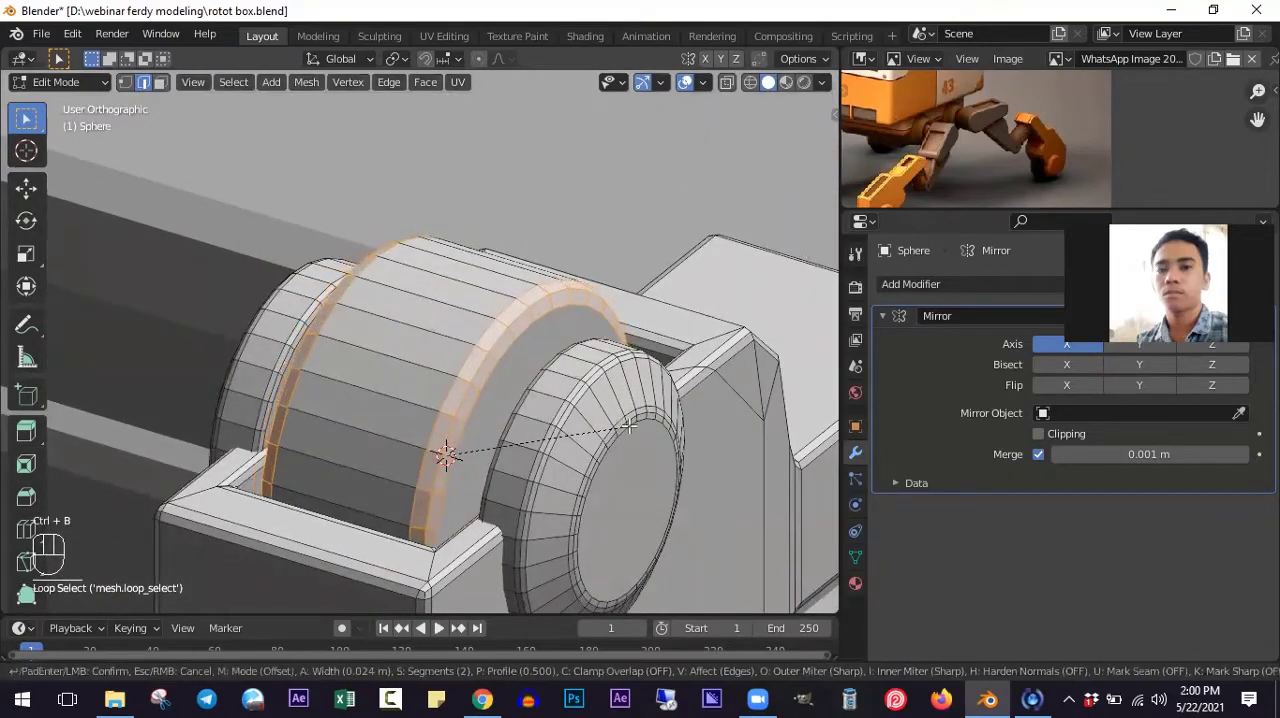
pyautogui.click(629, 426)
# - Inspect the finished wheel and foot blocks in Object Mode from below and from the side
pyautogui.press('Tab')
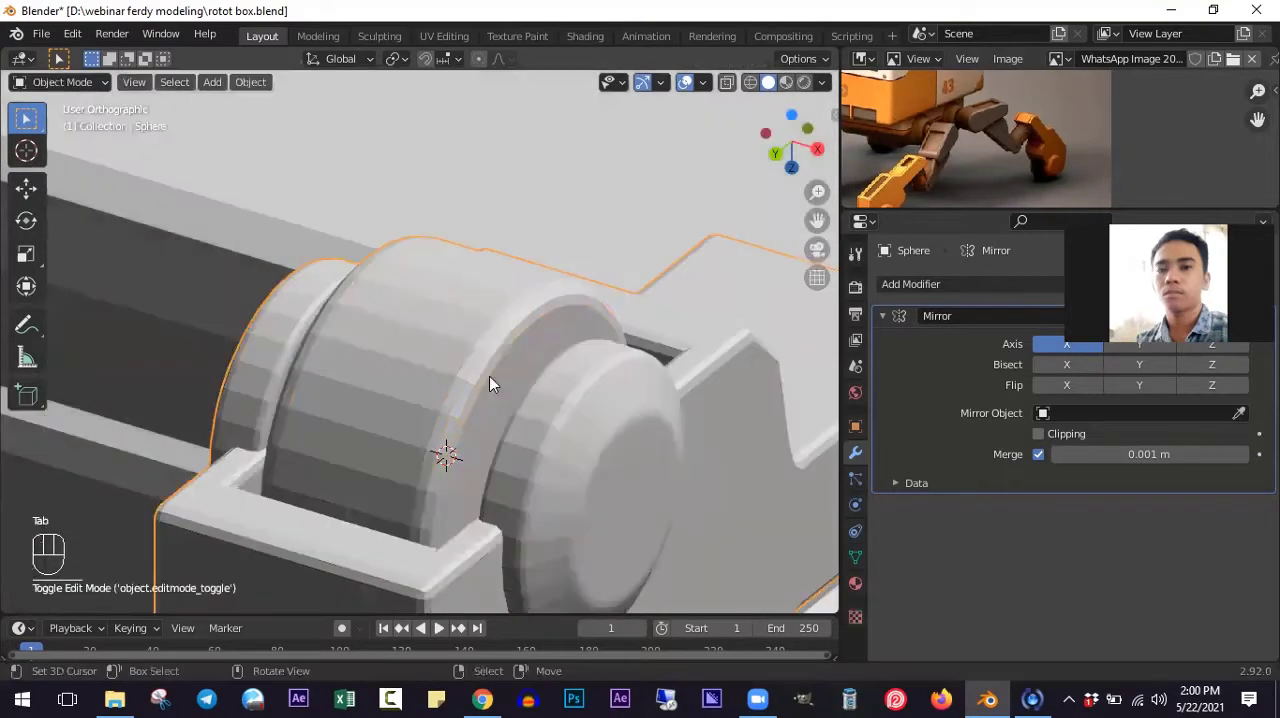
pyautogui.scroll(-3, 491, 380)
pyautogui.moveTo(491, 380); pyautogui.dragTo(538, 477, button='middle')
pyautogui.scroll(-6, 530, 438)
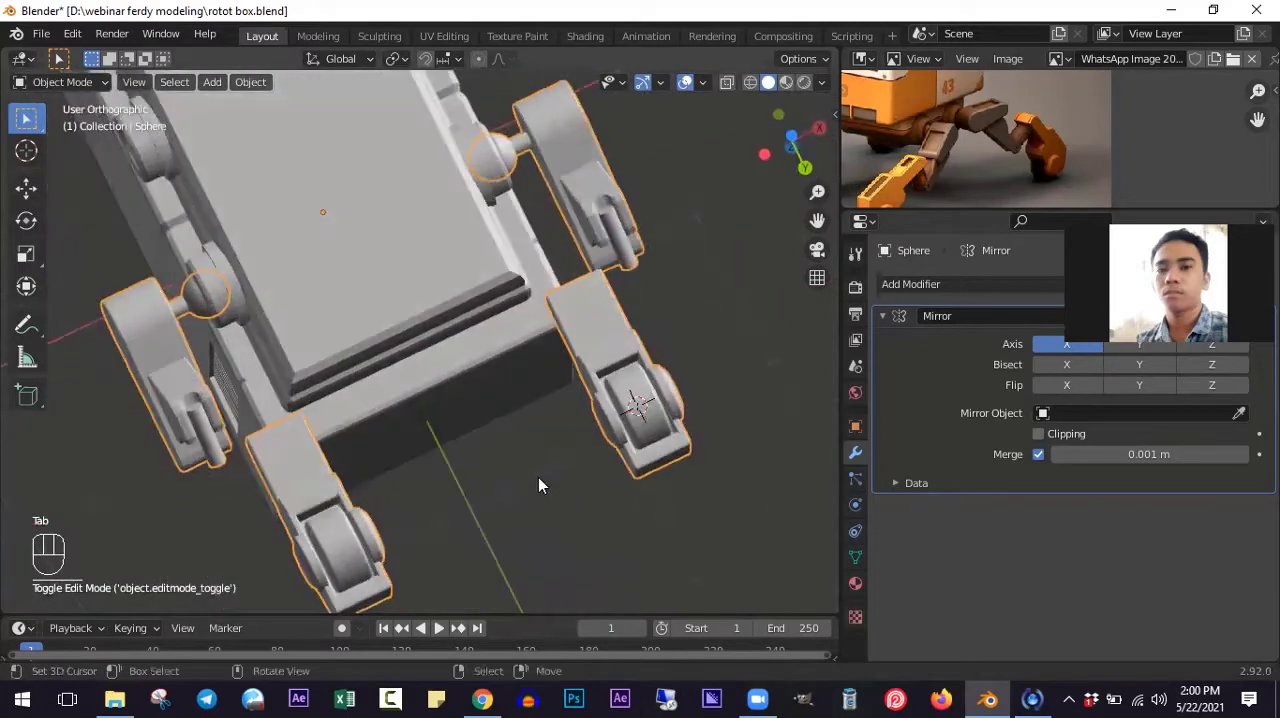
pyautogui.press('KP_4')
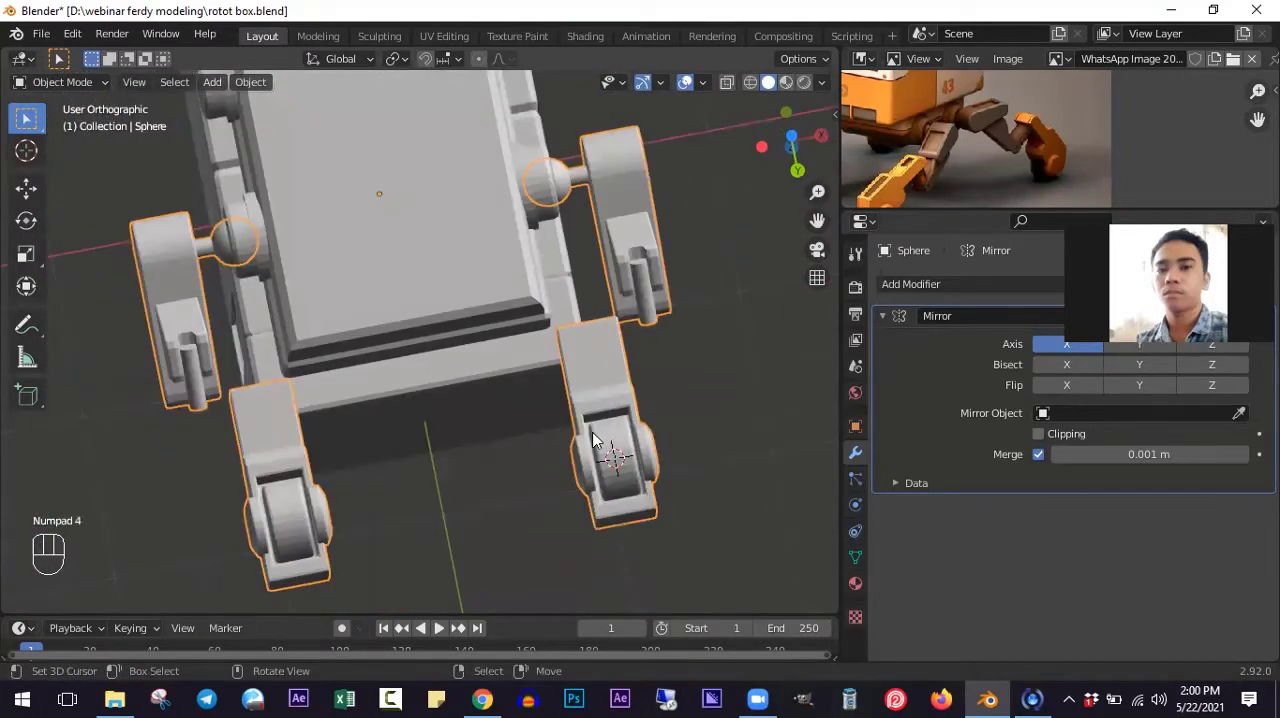
pyautogui.press('KP_3')
pyautogui.moveTo(405, 505); pyautogui.dragTo(562, 492, button='middle')
pyautogui.scroll(2, 600, 488)
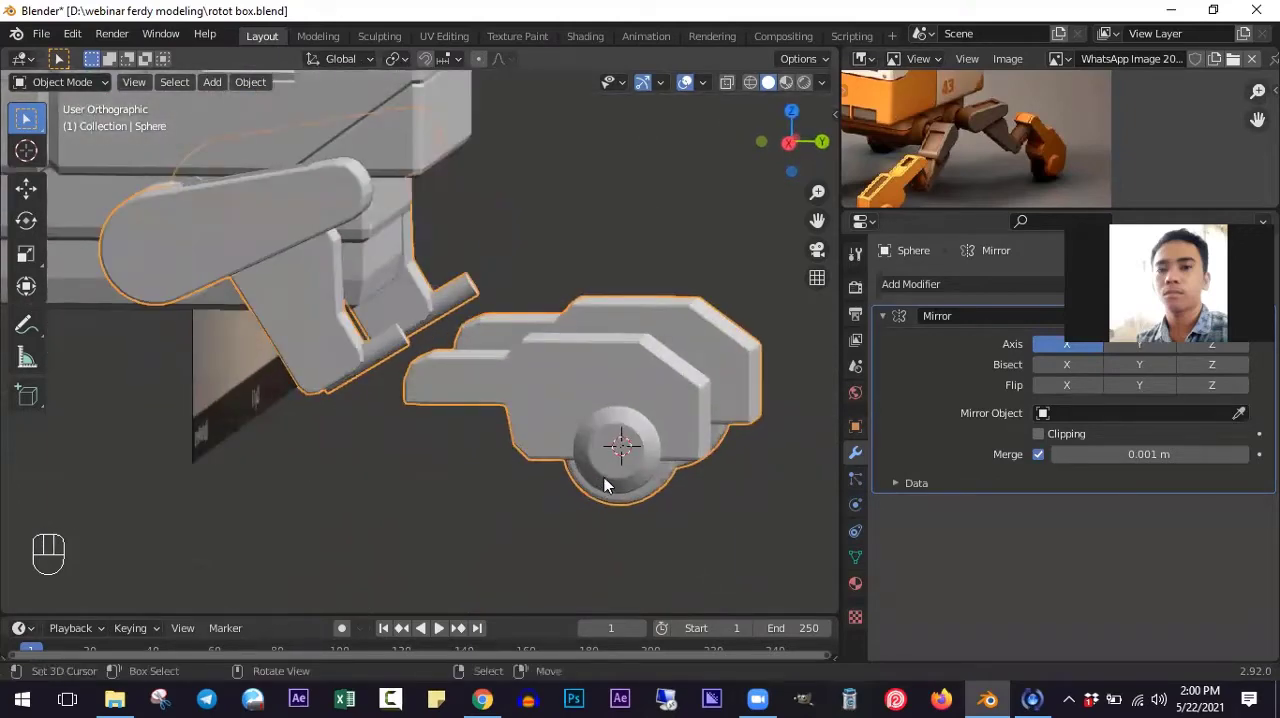
pyautogui.scroll(1, 576, 441)
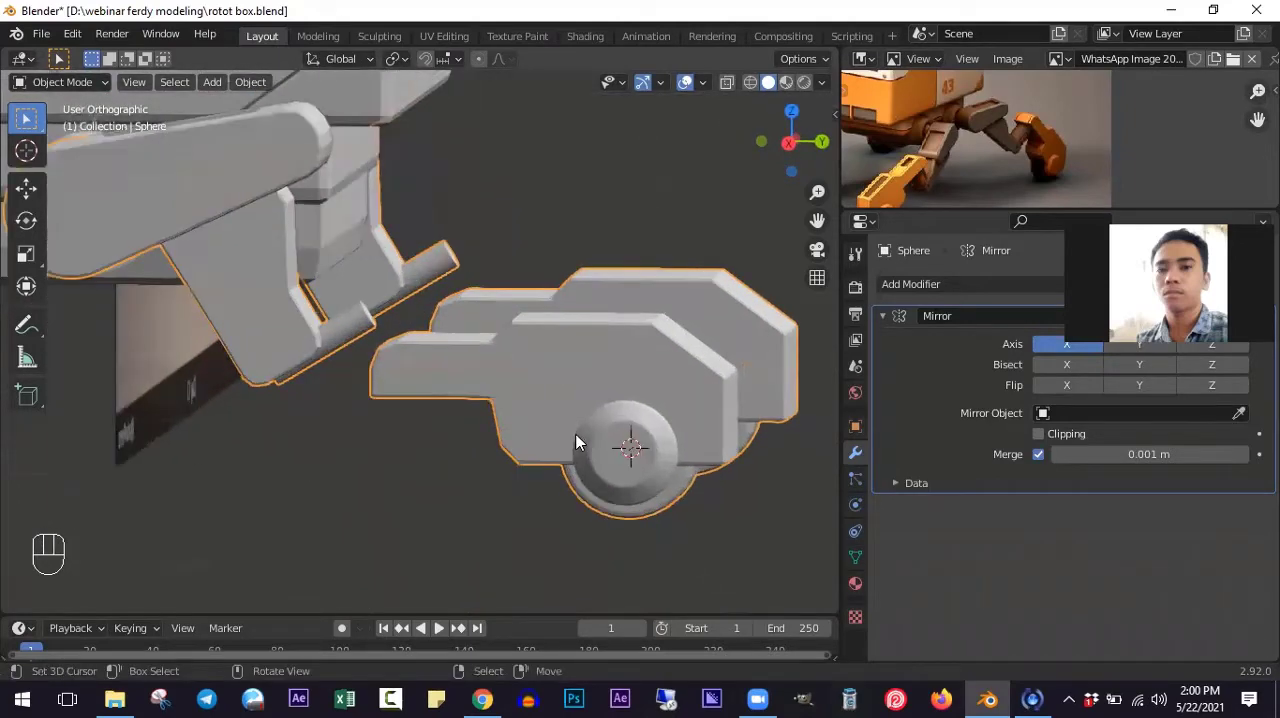
pyautogui.moveTo(532, 463); pyautogui.dragTo(563, 440, button='middle')
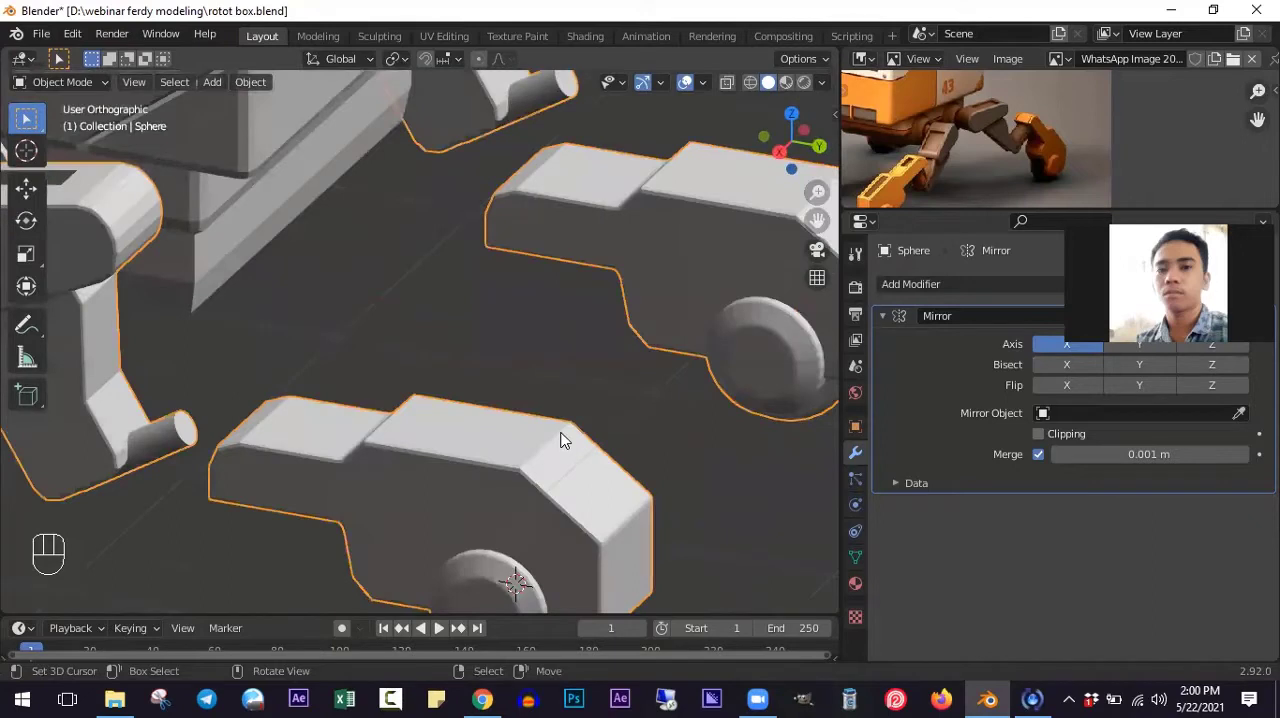
# - Select the two flat upper faces of the foot block in Edit Mode and set the pivot point to Individual Origins
pyautogui.press('Tab')
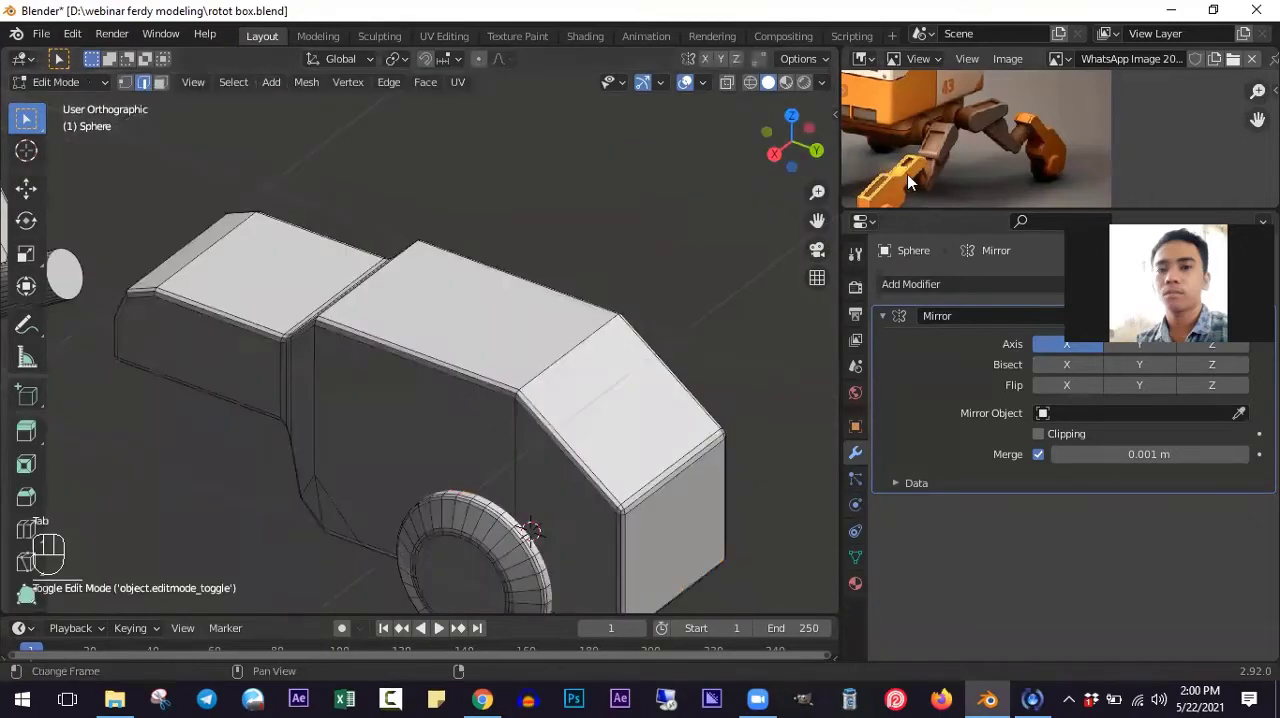
pyautogui.click(160, 82)
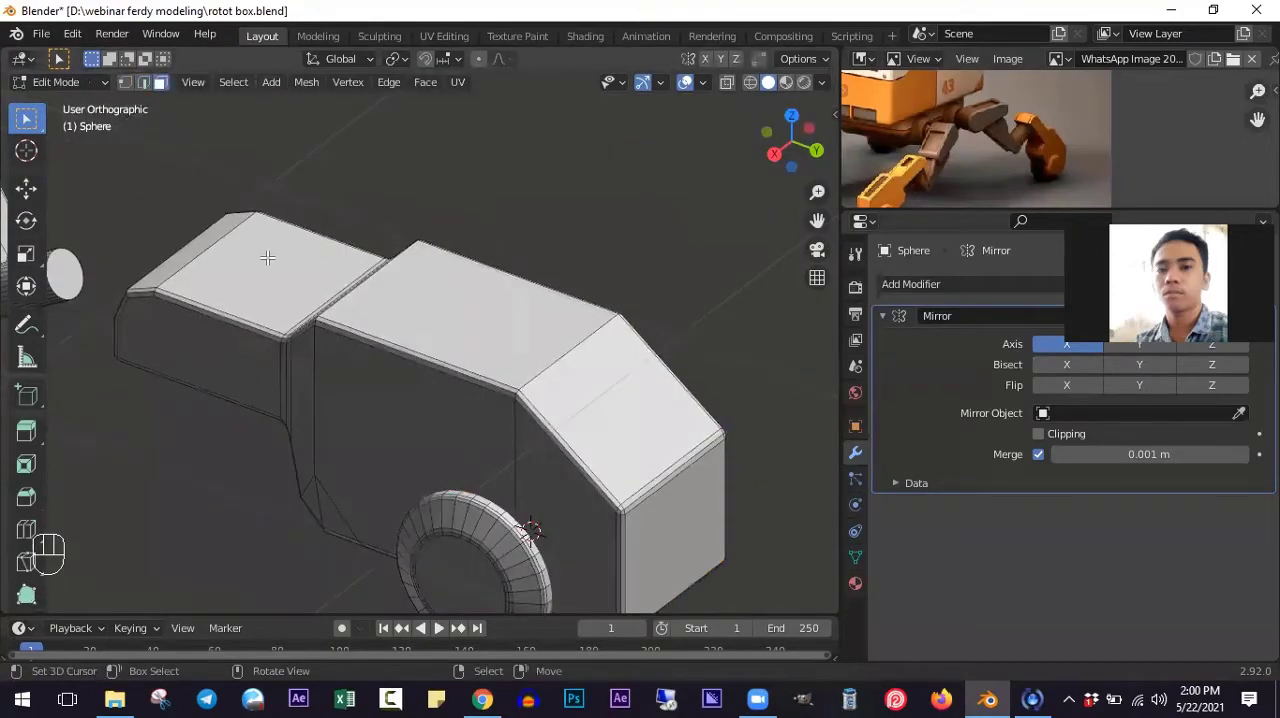
pyautogui.click(268, 258)
pyautogui.keyDown('shift'); pyautogui.click(470, 317); pyautogui.keyUp('shift')
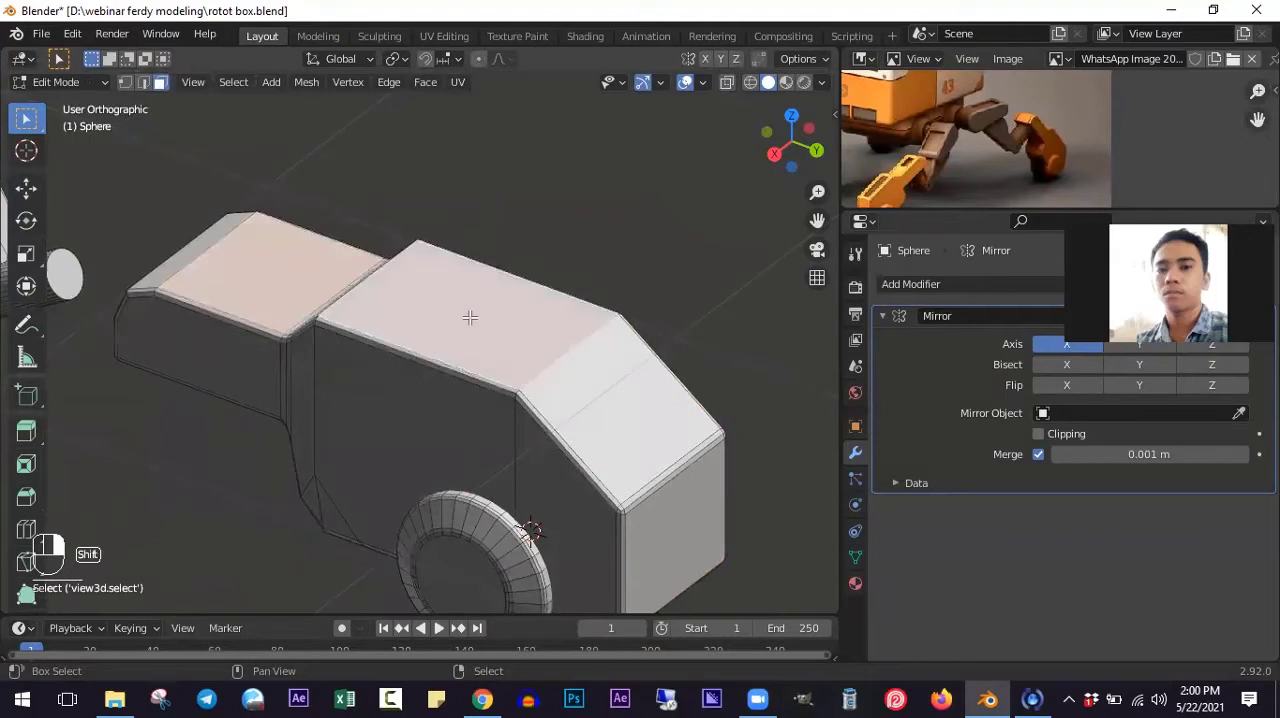
pyautogui.click(397, 58)
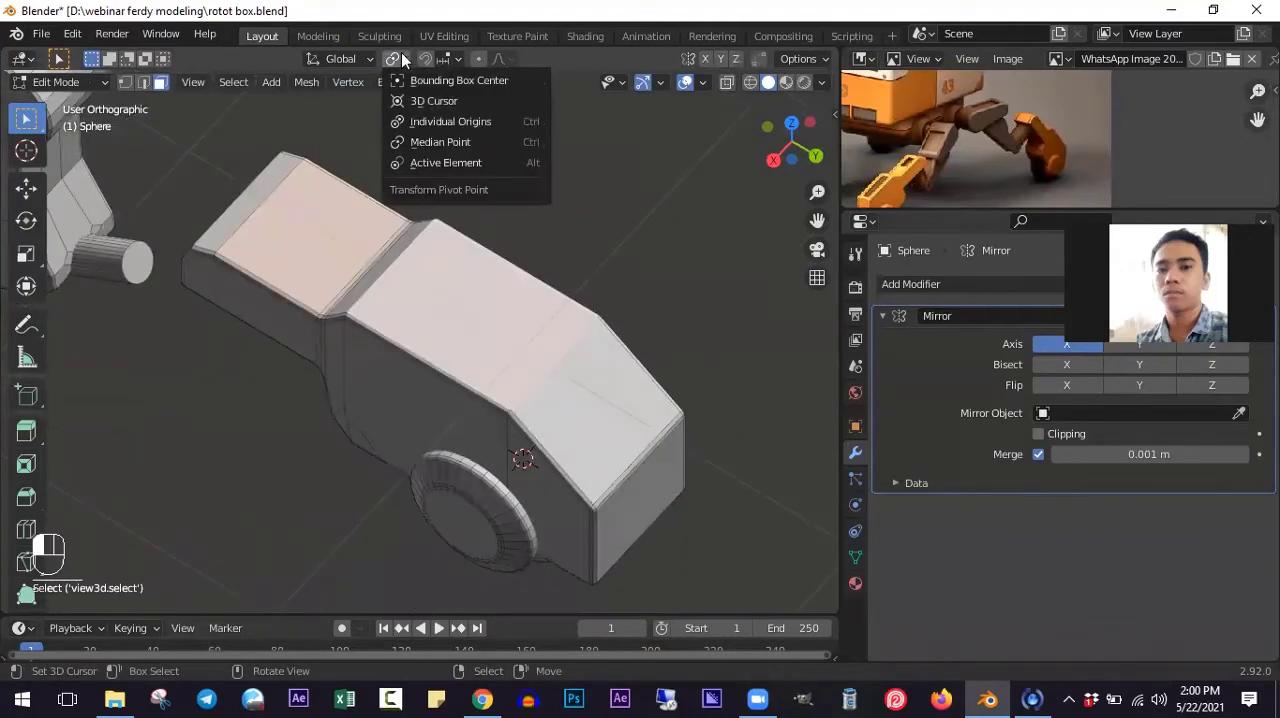
pyautogui.click(432, 122)
# - Extrude the two selected faces in place, scale them to about 0.72, and extrude them about 0.034 m inward as recesses
pyautogui.press('e')
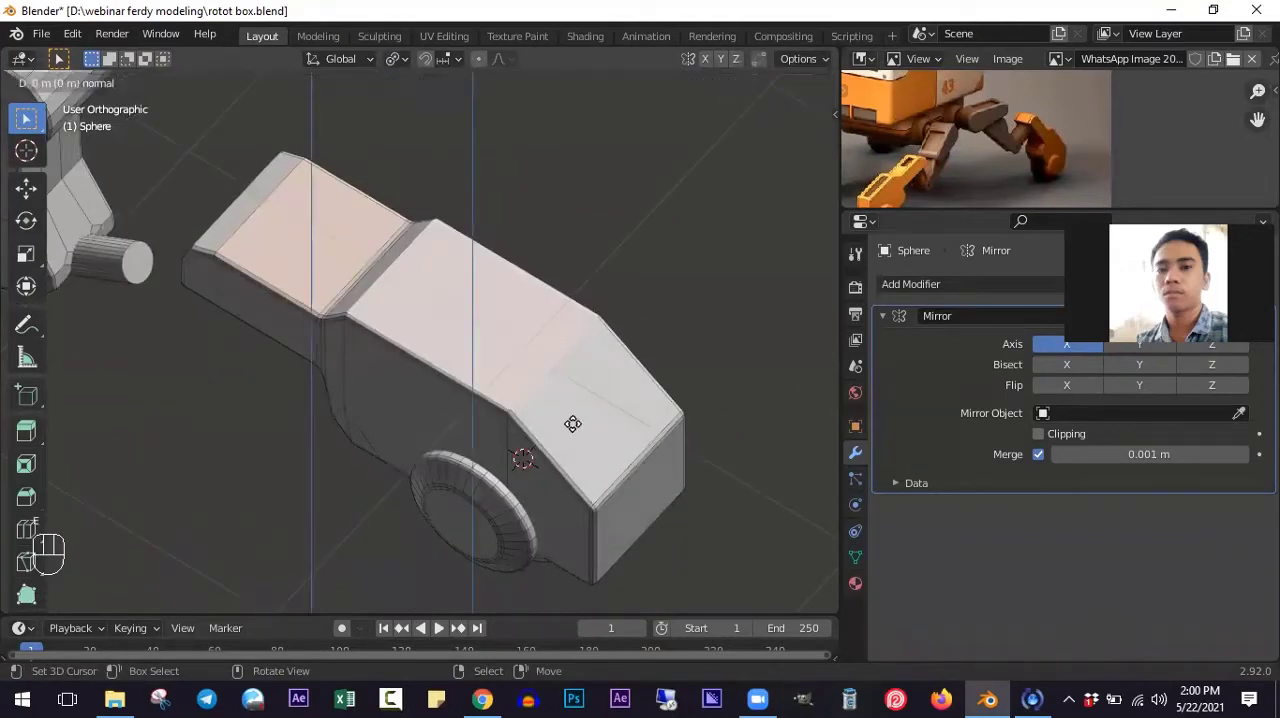
pyautogui.rightClick(573, 424)
pyautogui.press('s')
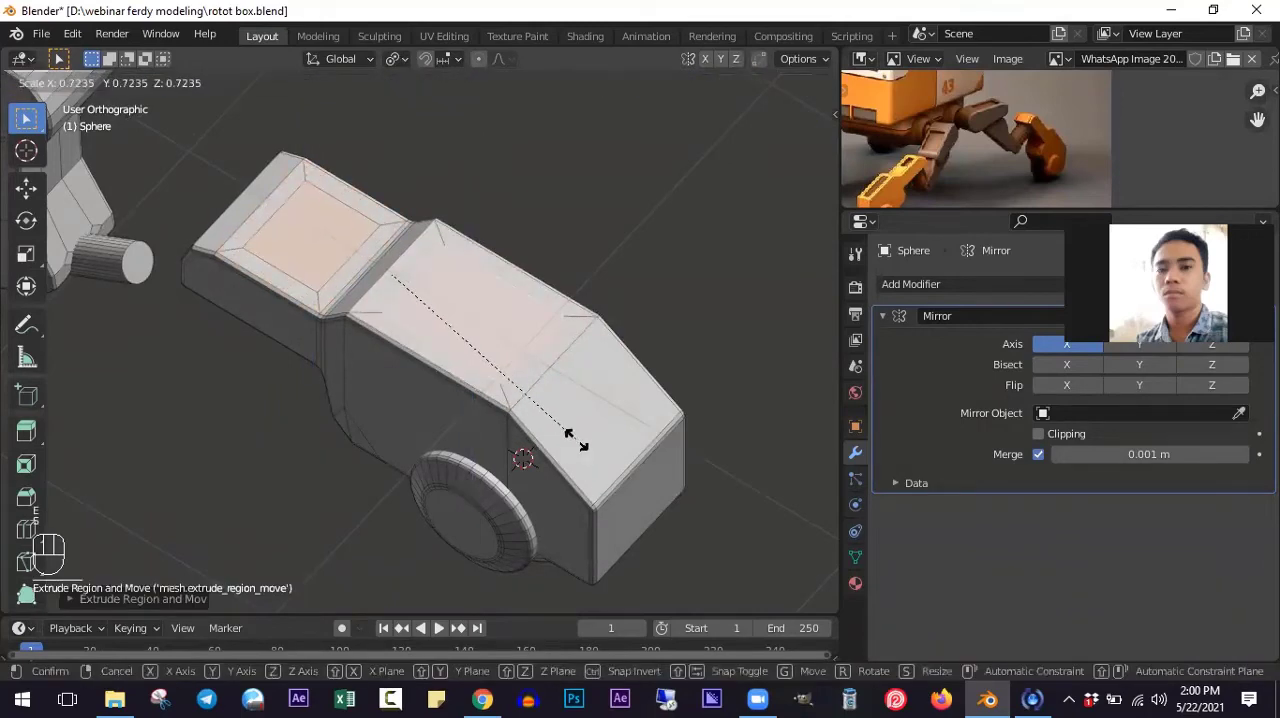
pyautogui.click(573, 440)
pyautogui.moveTo(504, 458); pyautogui.dragTo(477, 443, button='middle')
pyautogui.scroll(2, 477, 443)
pyautogui.press('e')
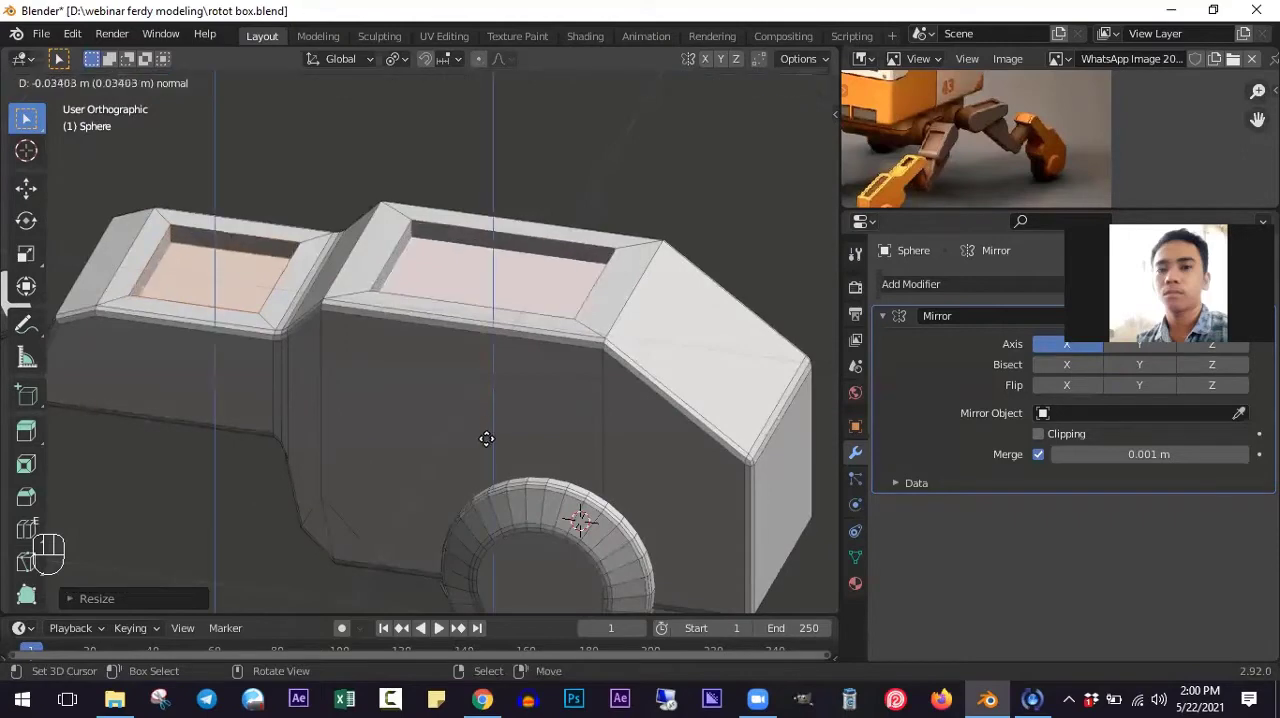
pyautogui.click(487, 440)
# - Inspect the recessed foot block alongside the upper leg in Object Mode, ending in the right side view
pyautogui.moveTo(489, 443); pyautogui.dragTo(357, 403, button='middle')
pyautogui.scroll(-5, 309, 366)
pyautogui.keyDown('ctrl'); pyautogui.scroll(-5, 330, 408); pyautogui.keyUp('ctrl')
pyautogui.keyDown('shift'); pyautogui.scroll(5, 341, 389); pyautogui.keyUp('shift')
pyautogui.press('Tab')
pyautogui.moveTo(383, 473); pyautogui.dragTo(443, 362, button='middle')
pyautogui.press('KP_1')
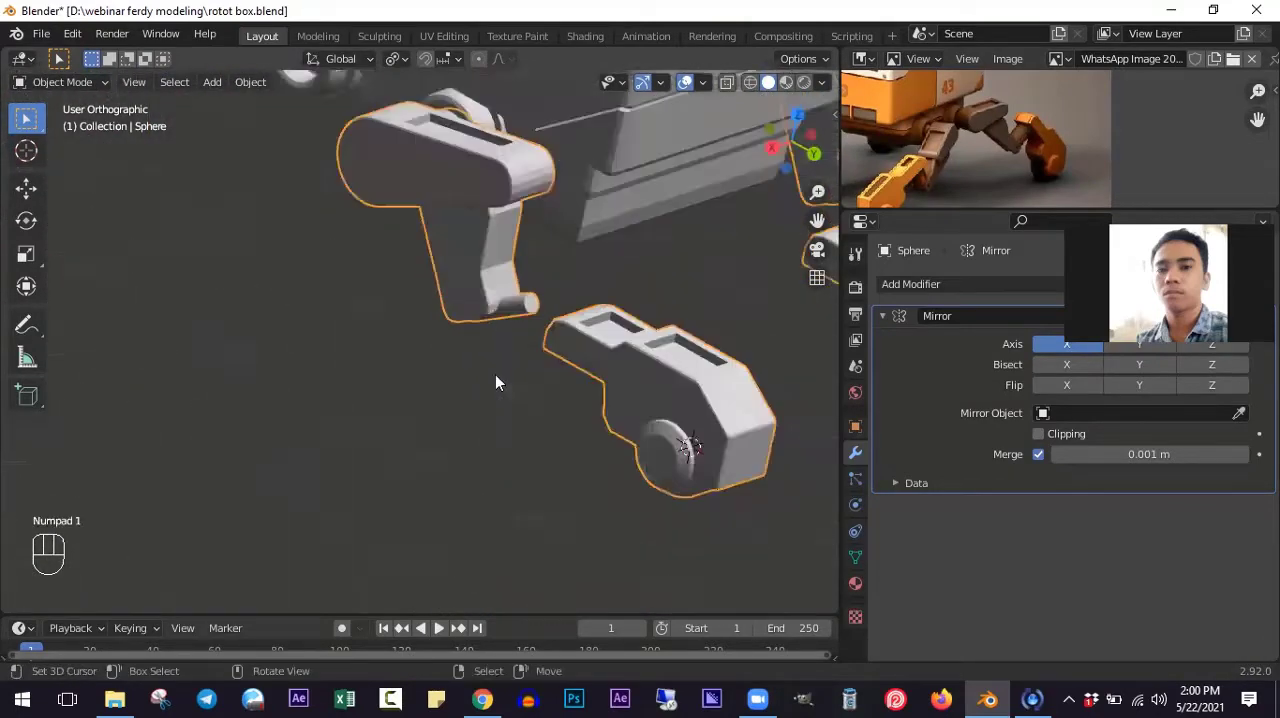
pyautogui.press('KP_3')
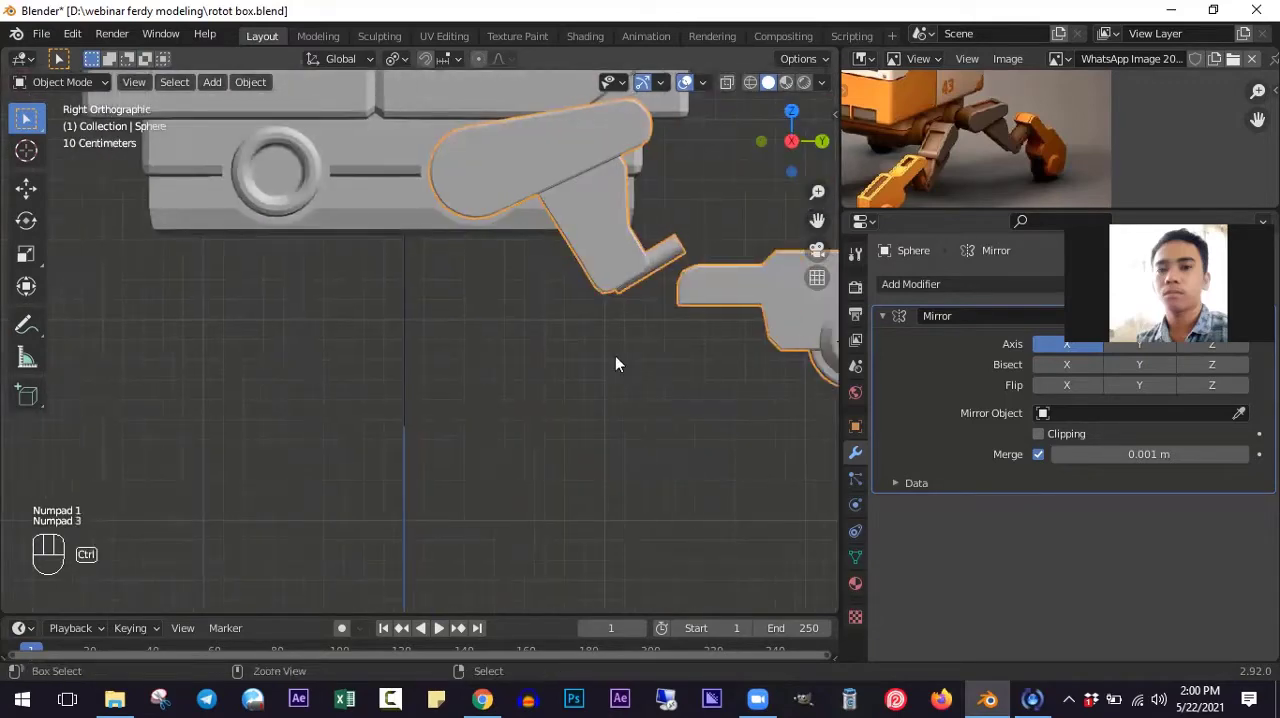
# - Select only the linked parts of the foot, including block, wheel discs and cylinder, in Edit Mode with wireframe shading
pyautogui.press('Tab')
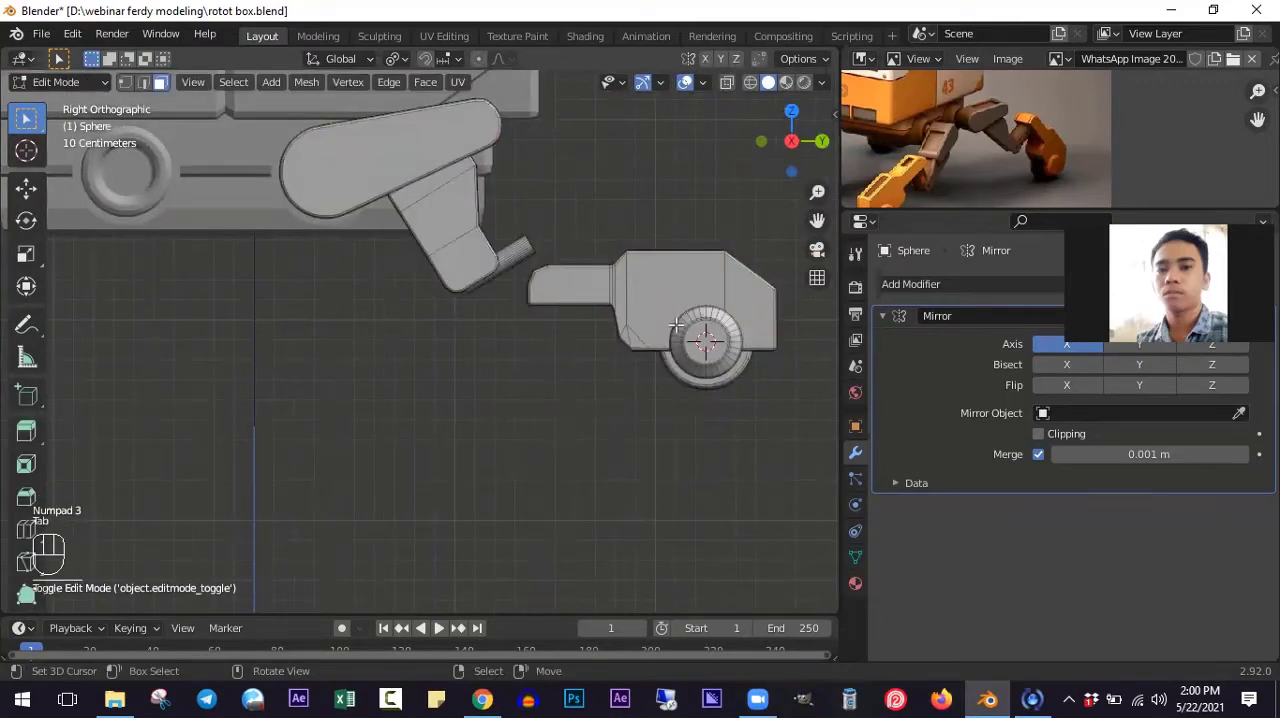
pyautogui.hotkey('shift', 'z')
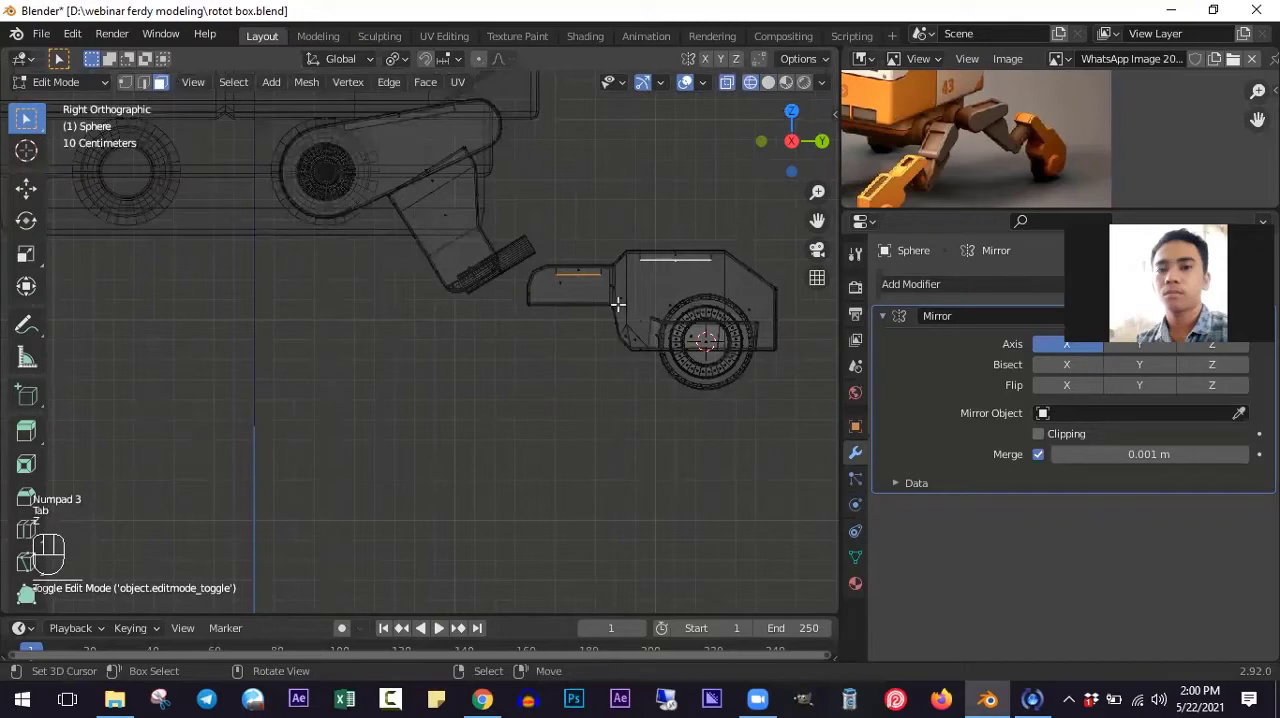
pyautogui.hotkey('alt', 'a')
pyautogui.press('l')
pyautogui.press('l')
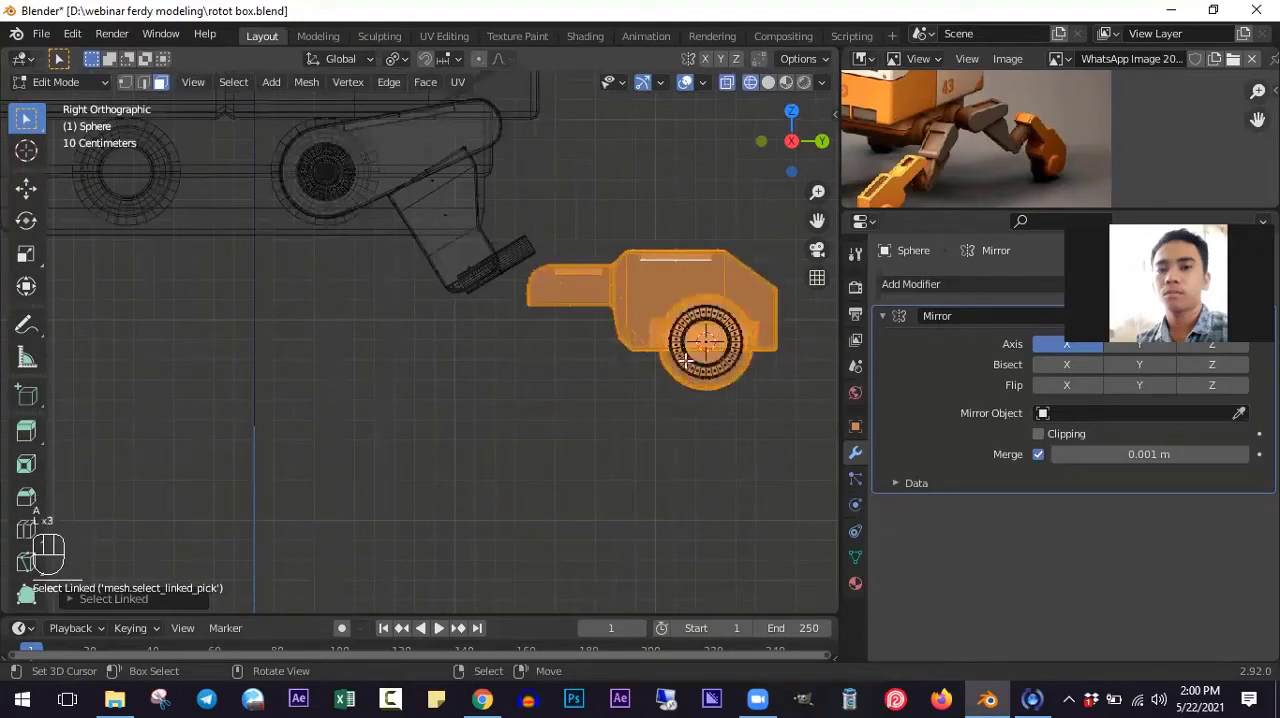
pyautogui.press('l')
# - Move the selected foot about 0.39 m outward along X and upward in the front view, then fine-tune it to centre on the lower leg
pyautogui.press('KP_1')
pyautogui.keyDown('ctrl'); pyautogui.scroll(9, 665, 404); pyautogui.keyUp('ctrl')
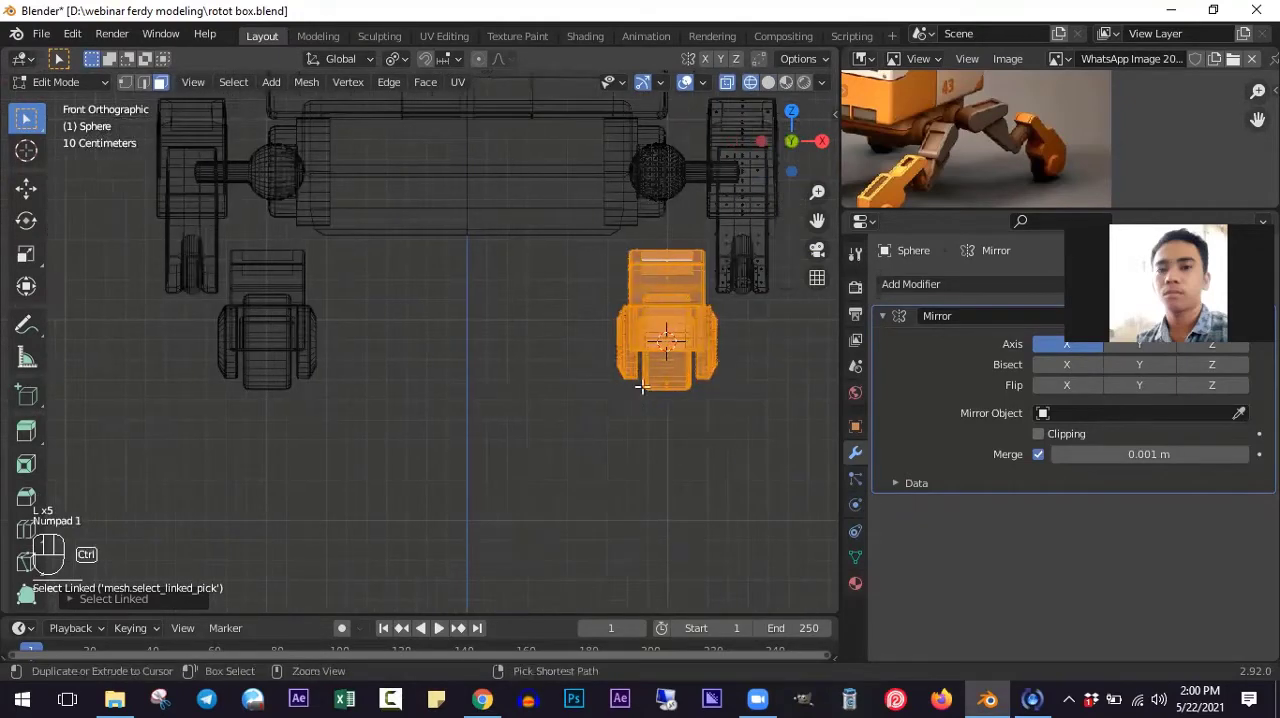
pyautogui.press('g')
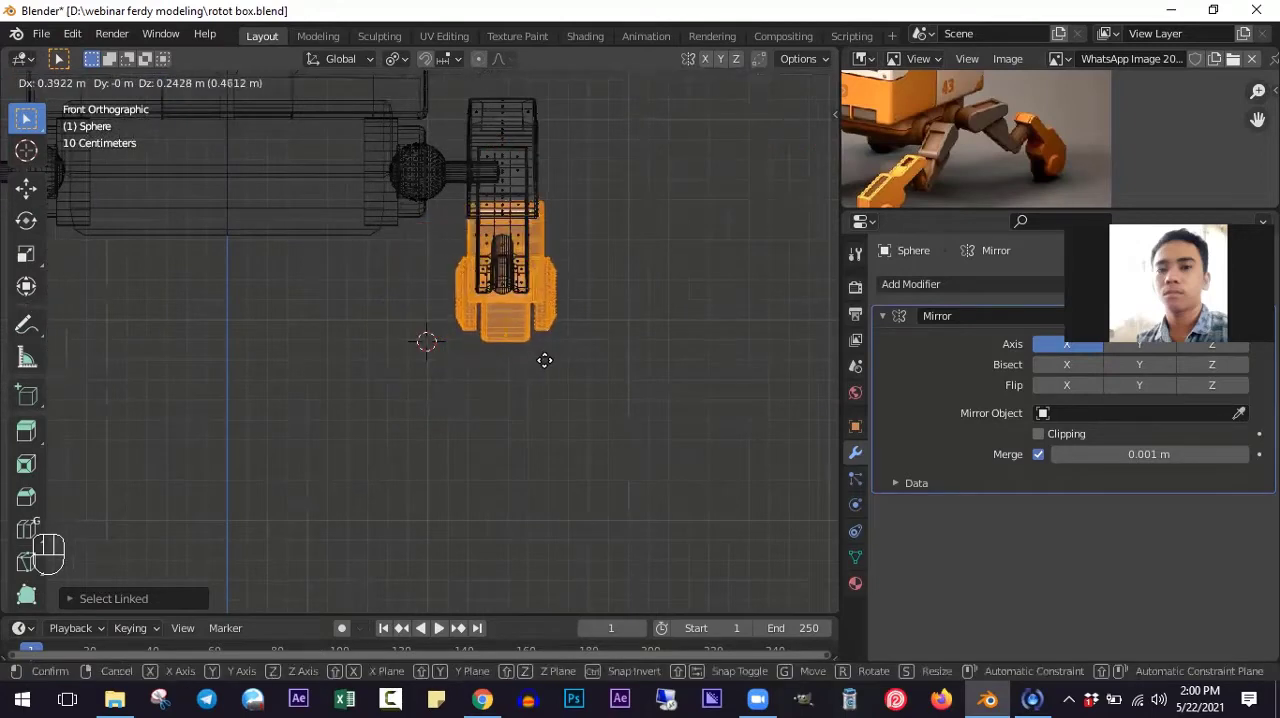
pyautogui.click(549, 376)
pyautogui.scroll(4, 550, 384)
pyautogui.keyDown('shift'); pyautogui.scroll(9, 529, 369); pyautogui.keyUp('shift')
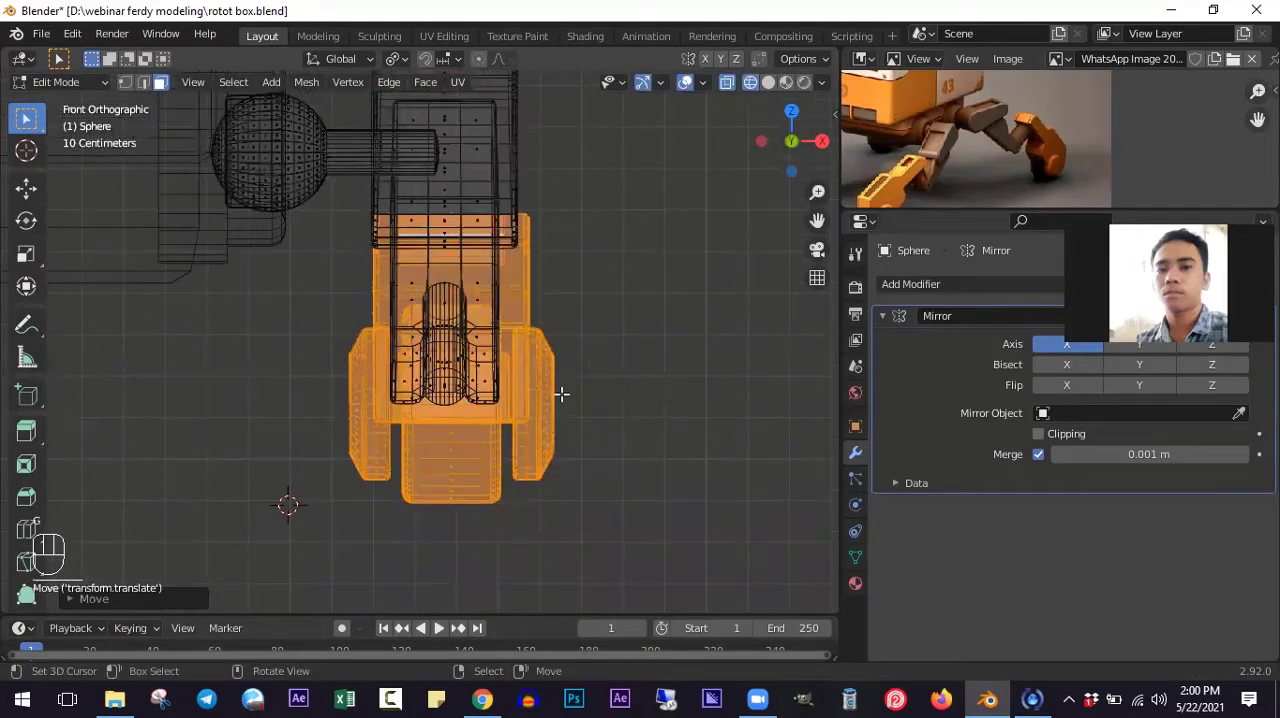
pyautogui.scroll(2, 562, 395)
pyautogui.press('g')
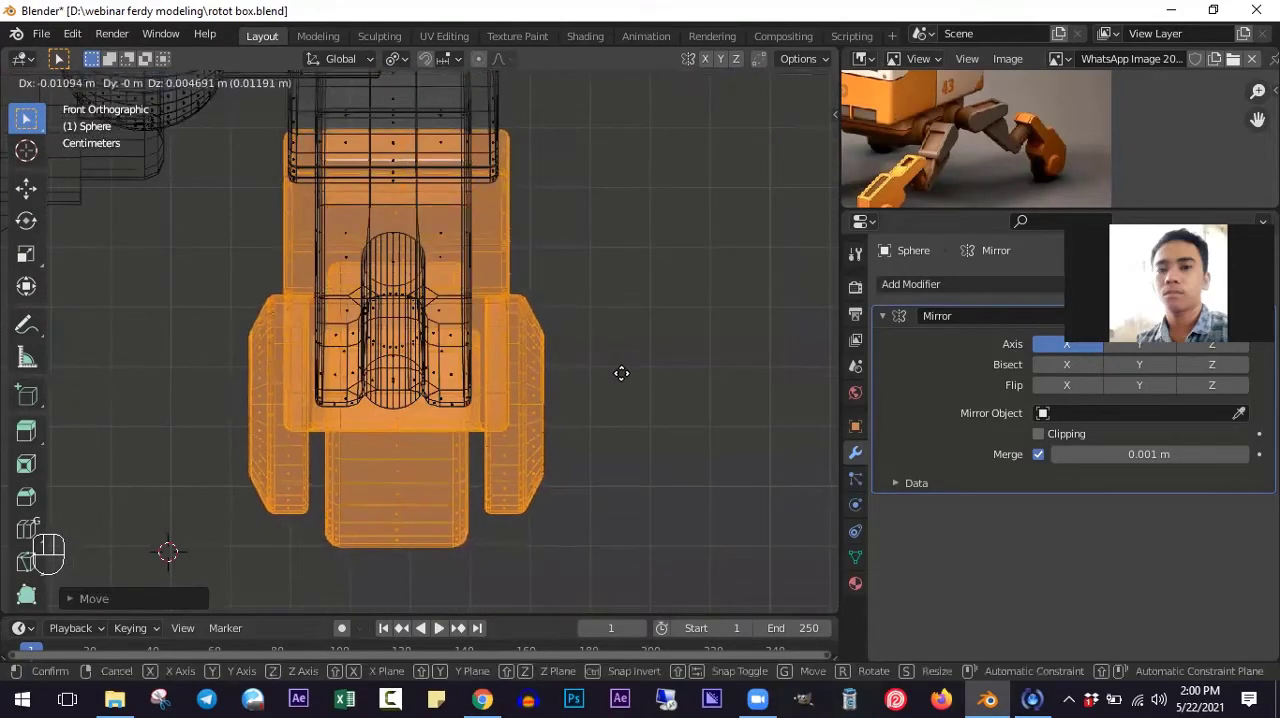
pyautogui.click(621, 373)
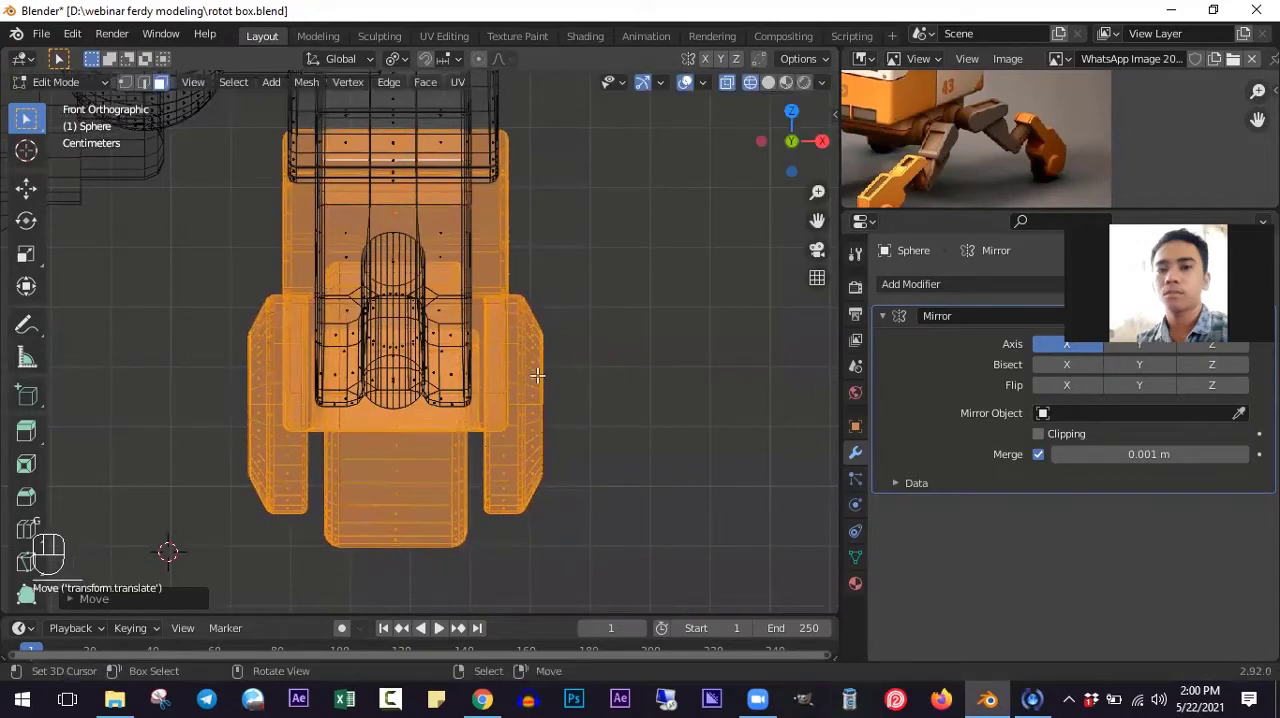
# - Set the pivot point to Median Point and rotate the foot in the right view so it slopes down away from the lower leg
pyautogui.press('KP_3')
pyautogui.scroll(-3, 575, 377)
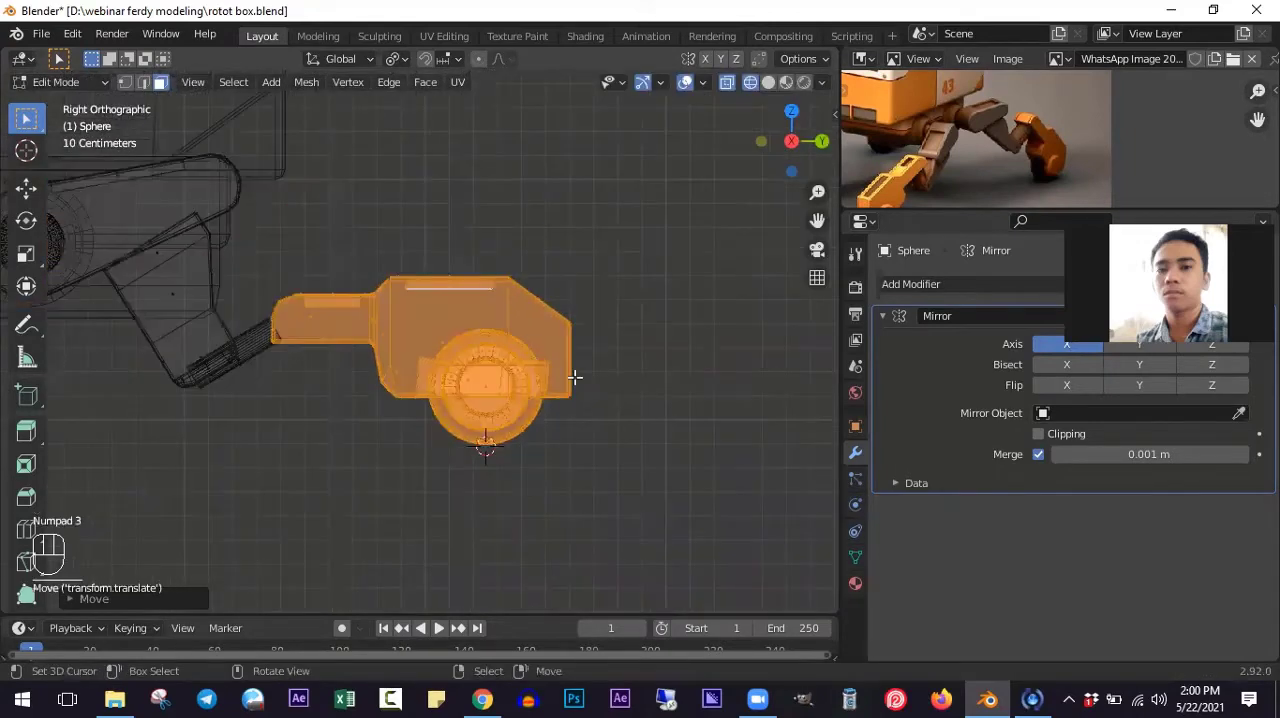
pyautogui.keyDown('ctrl'); pyautogui.scroll(5, 756, 514); pyautogui.keyUp('ctrl')
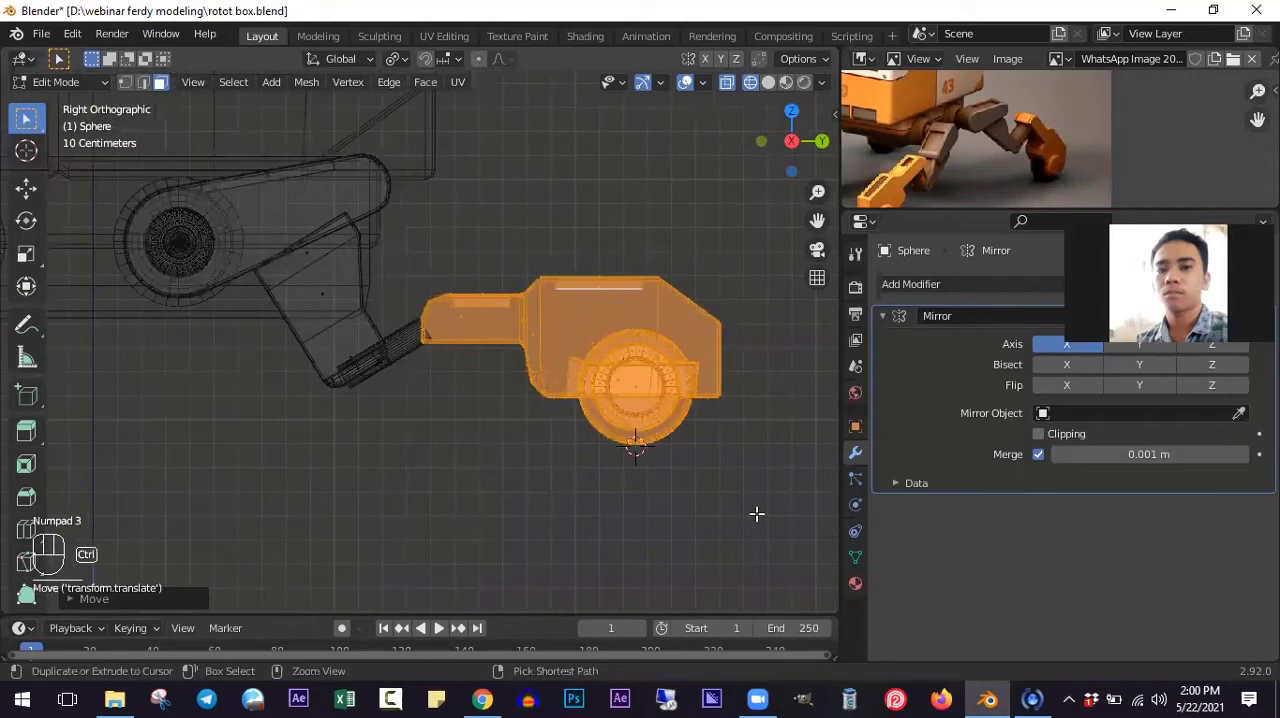
pyautogui.press('r')
pyautogui.rightClick(756, 514)
pyautogui.click(397, 59)
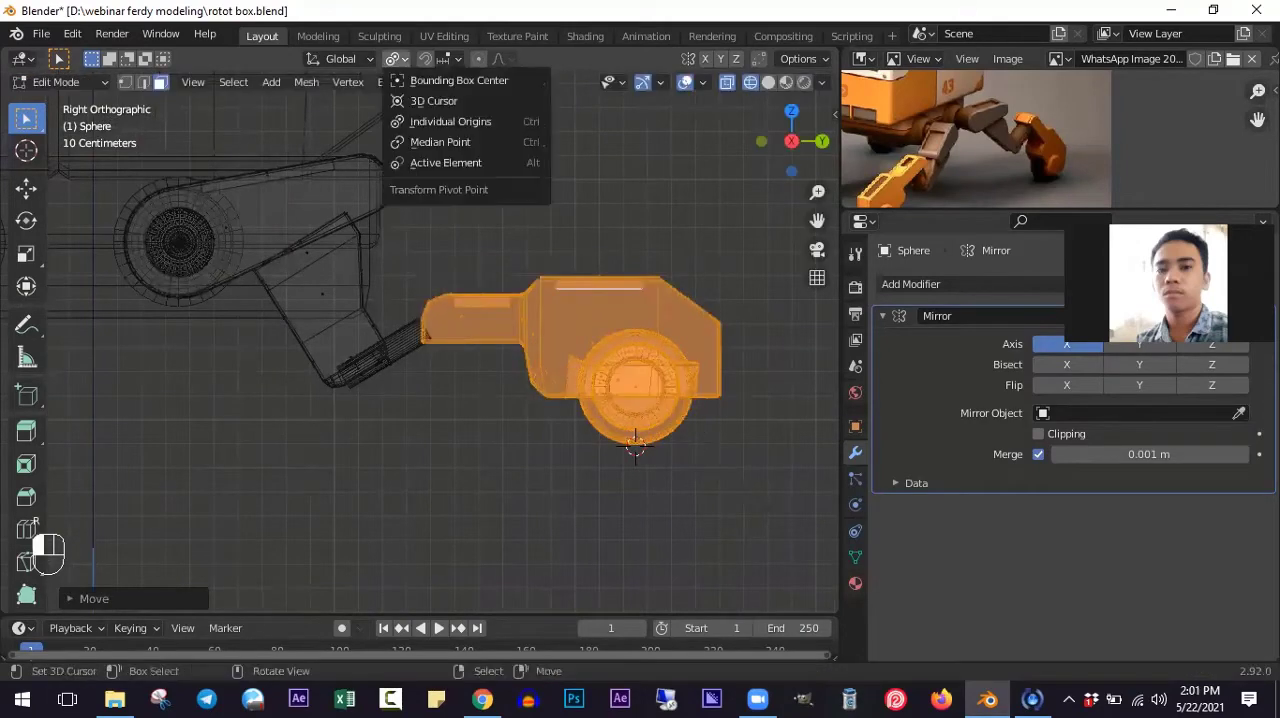
pyautogui.click(440, 141)
pyautogui.press('r')
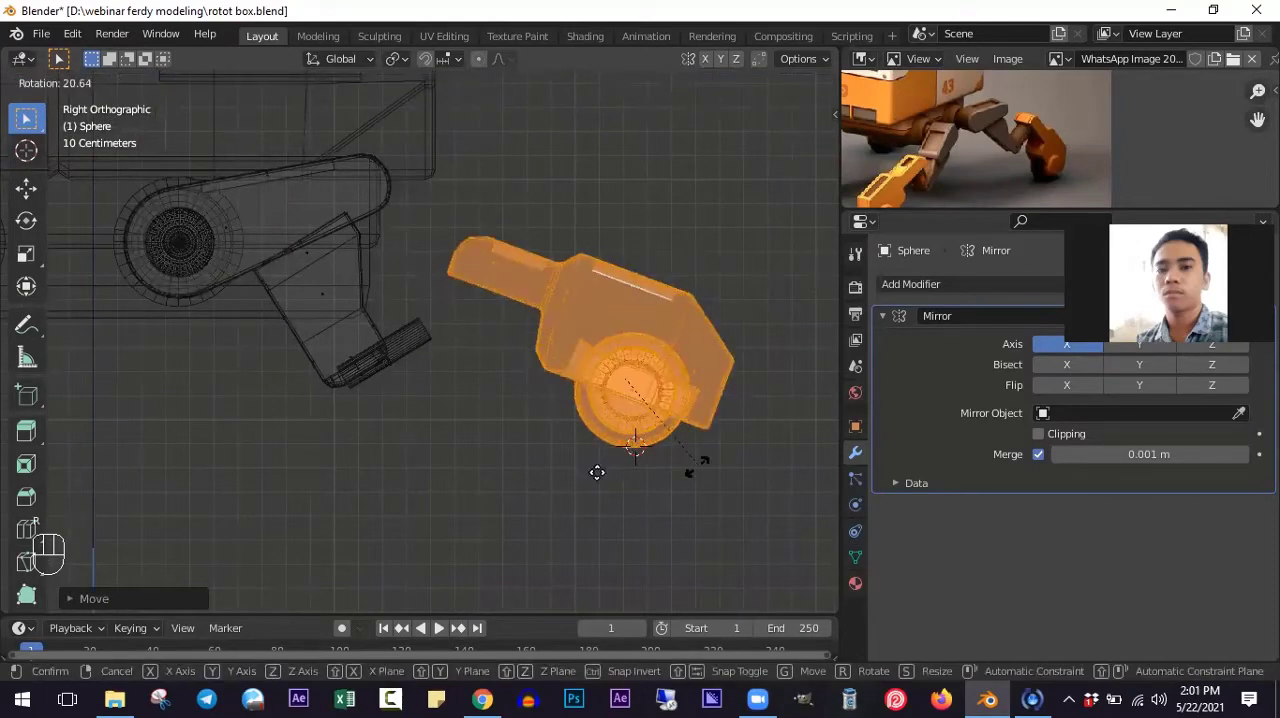
pyautogui.click(692, 471)
# - Move the foot's arm onto the lower leg's connector, tilt the foot slightly steeper, and nudge it down about 0.06 m
pyautogui.press('g')
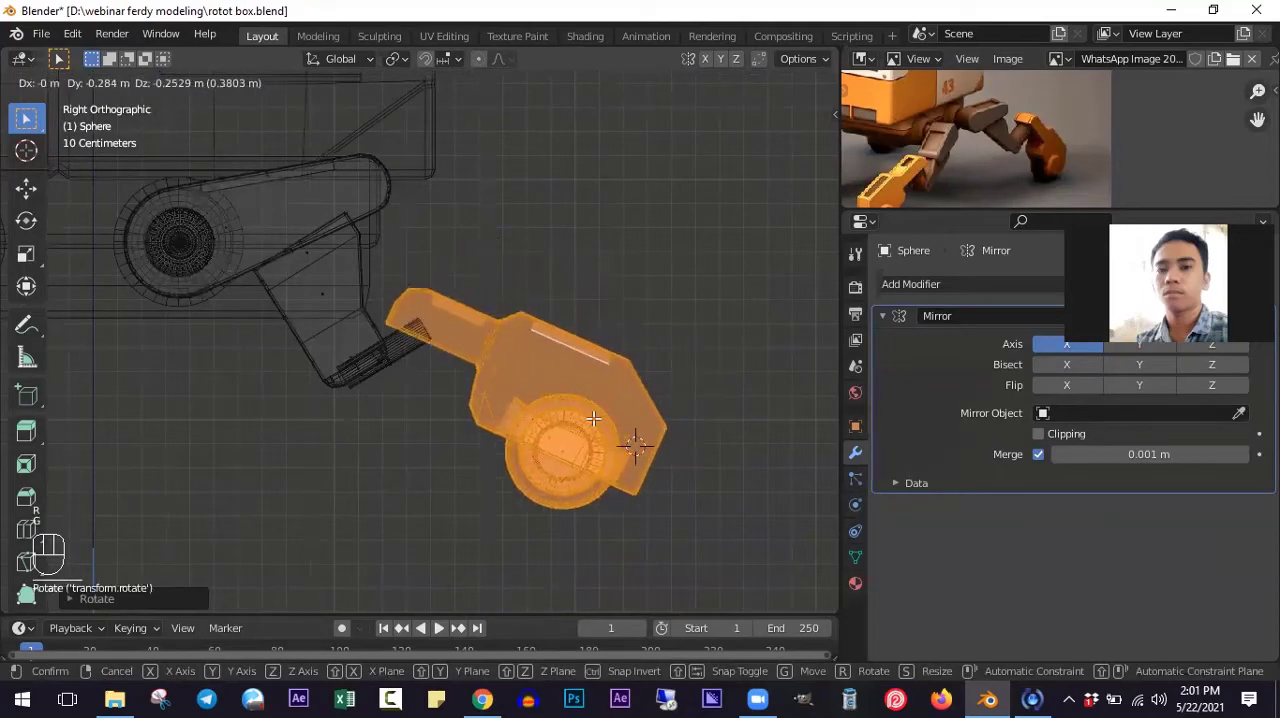
pyautogui.click(626, 527)
pyautogui.keyDown('shift'); pyautogui.moveTo(691, 558); pyautogui.dragTo(691, 484, button='middle'); pyautogui.keyUp('shift')
pyautogui.scroll(1, 697, 488)
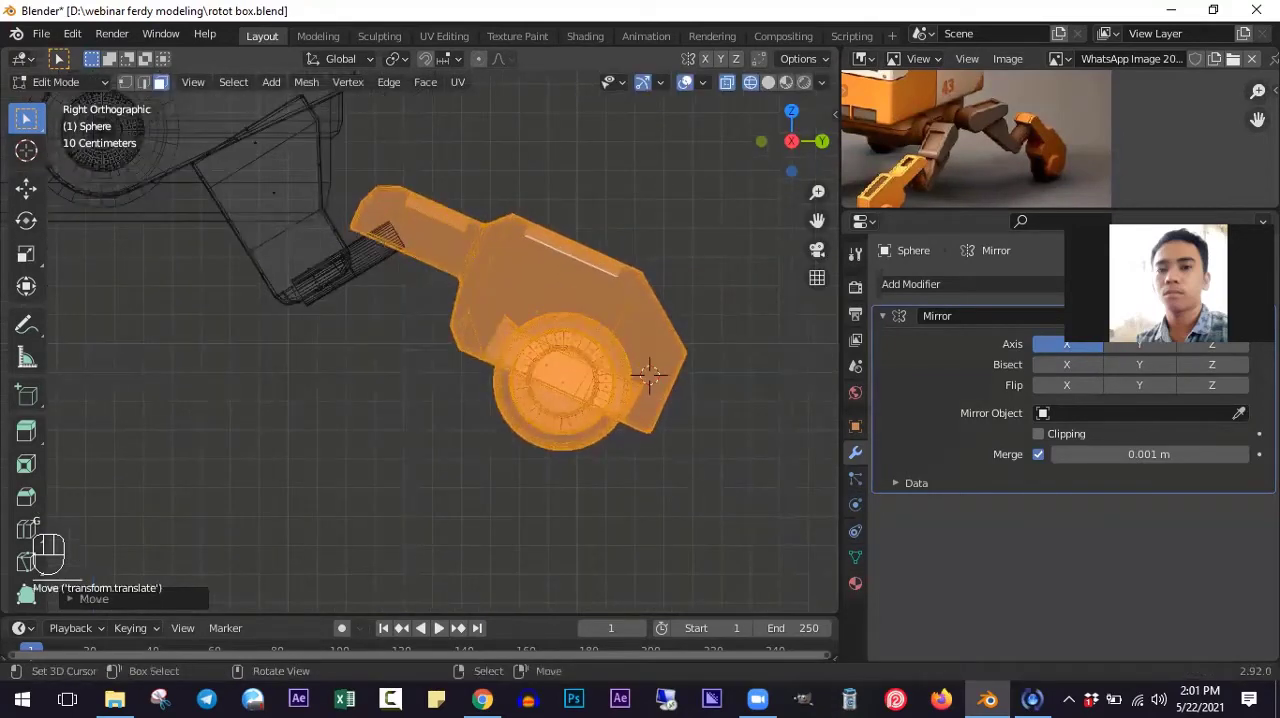
pyautogui.press('r')
pyautogui.click(688, 491)
pyautogui.press('g')
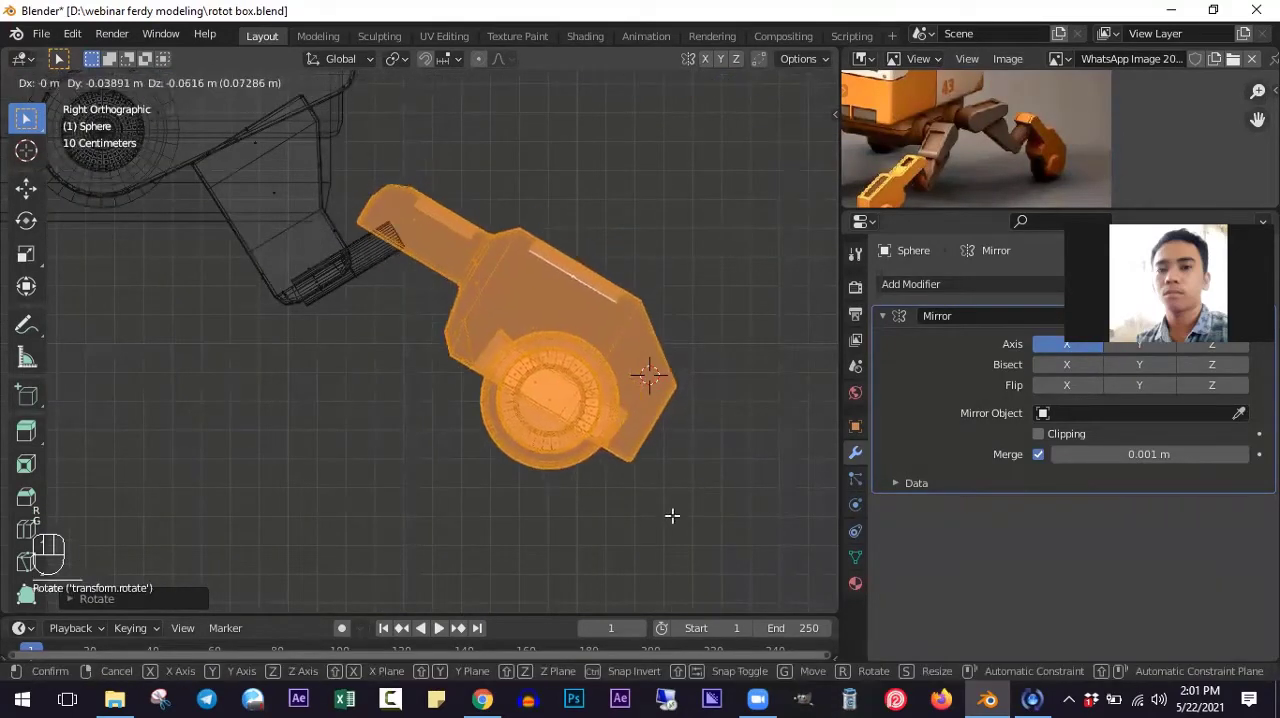
pyautogui.click(672, 515)
# - Select the lower leg block with its connector, lower it about 0.06 m, and tilt it counterclockwise in two small rotations to meet the foot
pyautogui.keyDown('shift'); pyautogui.moveTo(266, 234); pyautogui.dragTo(355, 351, button='middle'); pyautogui.keyUp('shift')
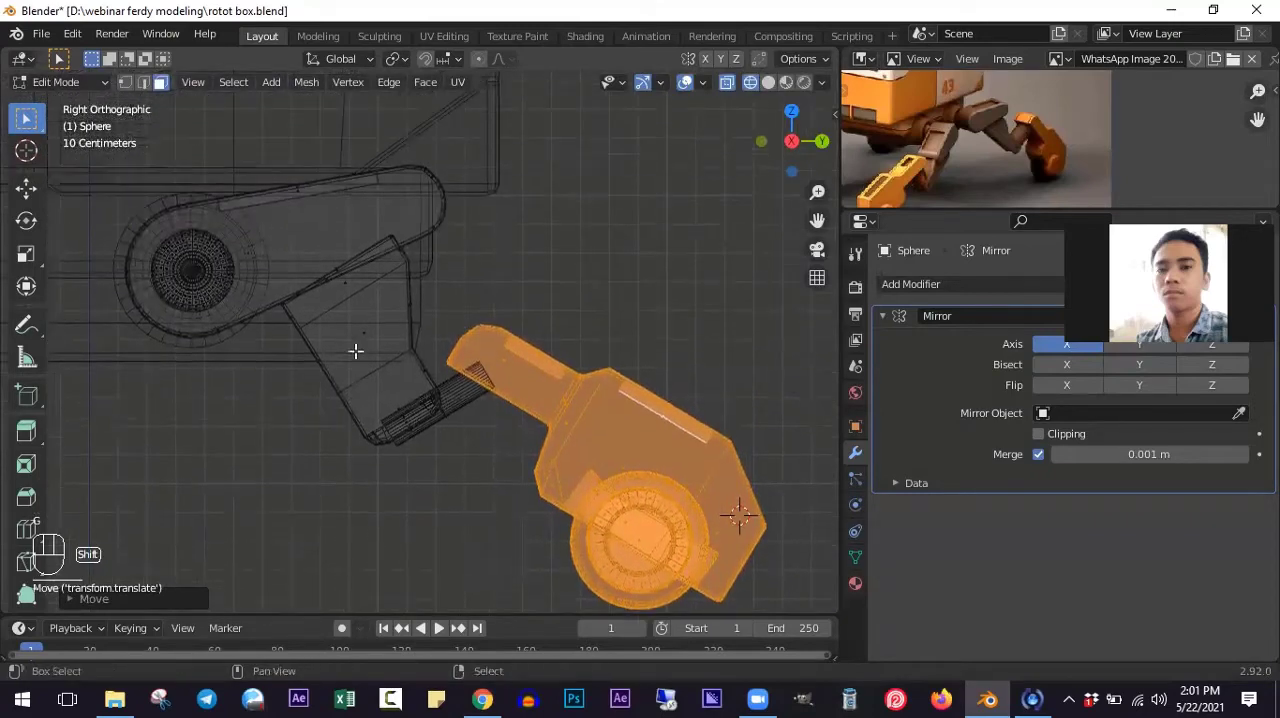
pyautogui.hotkey('alt', 'a')
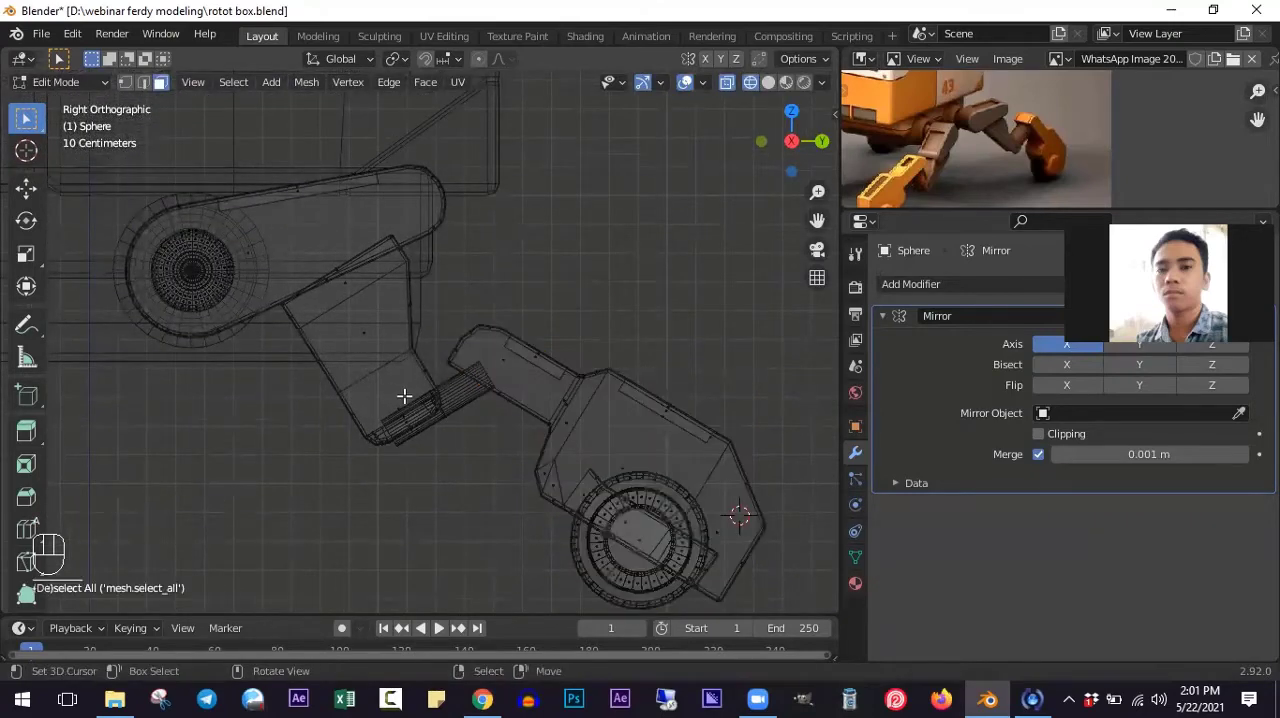
pyautogui.press('l')
pyautogui.press('l')
pyautogui.press('r')
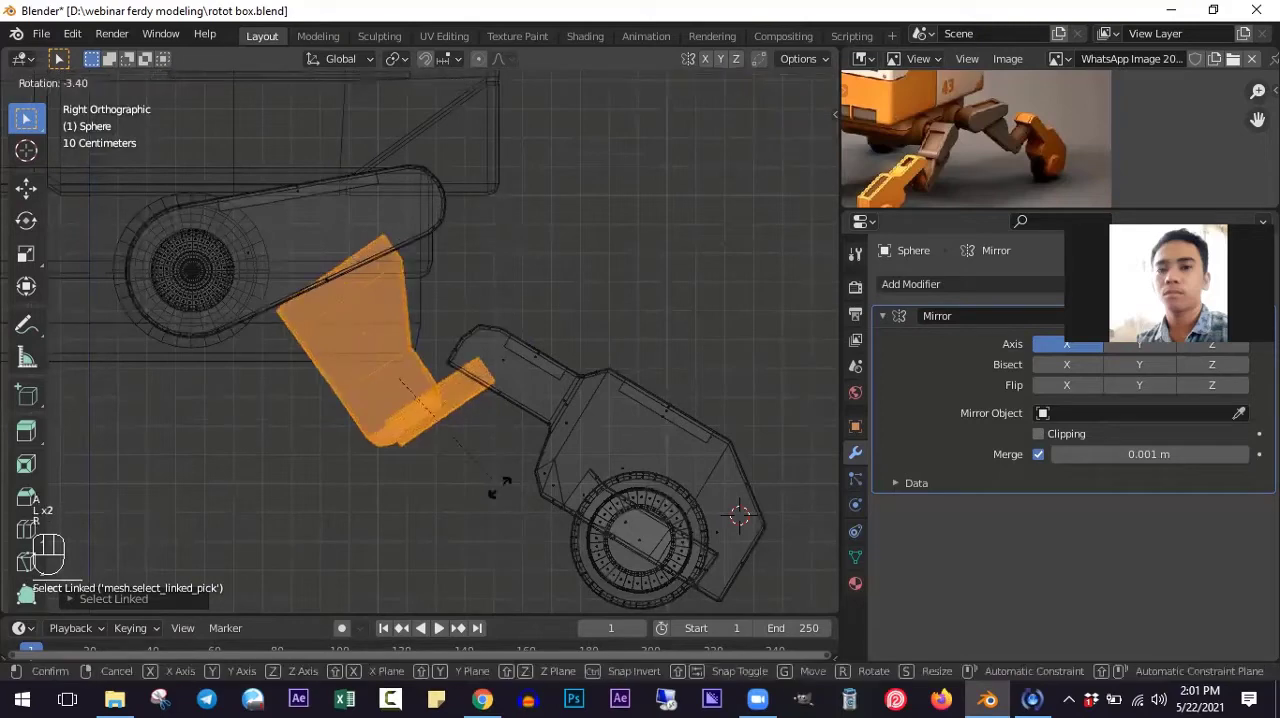
pyautogui.click(496, 478)
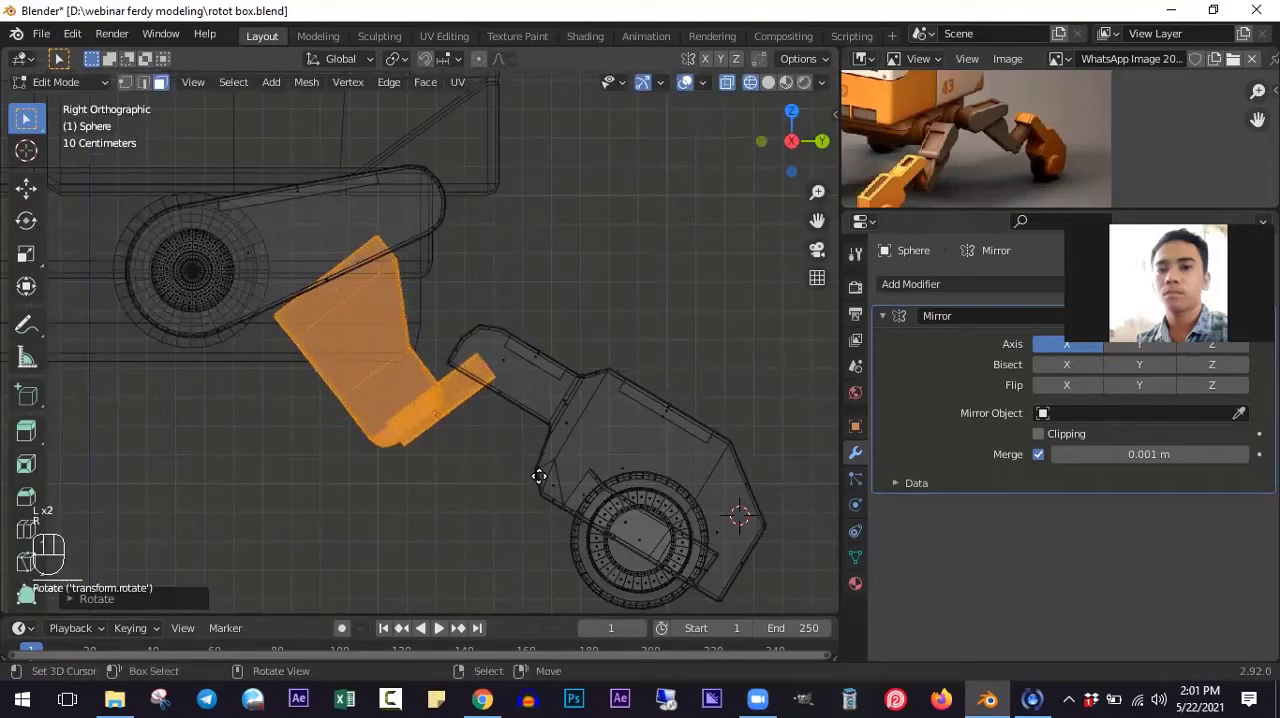
pyautogui.press('g')
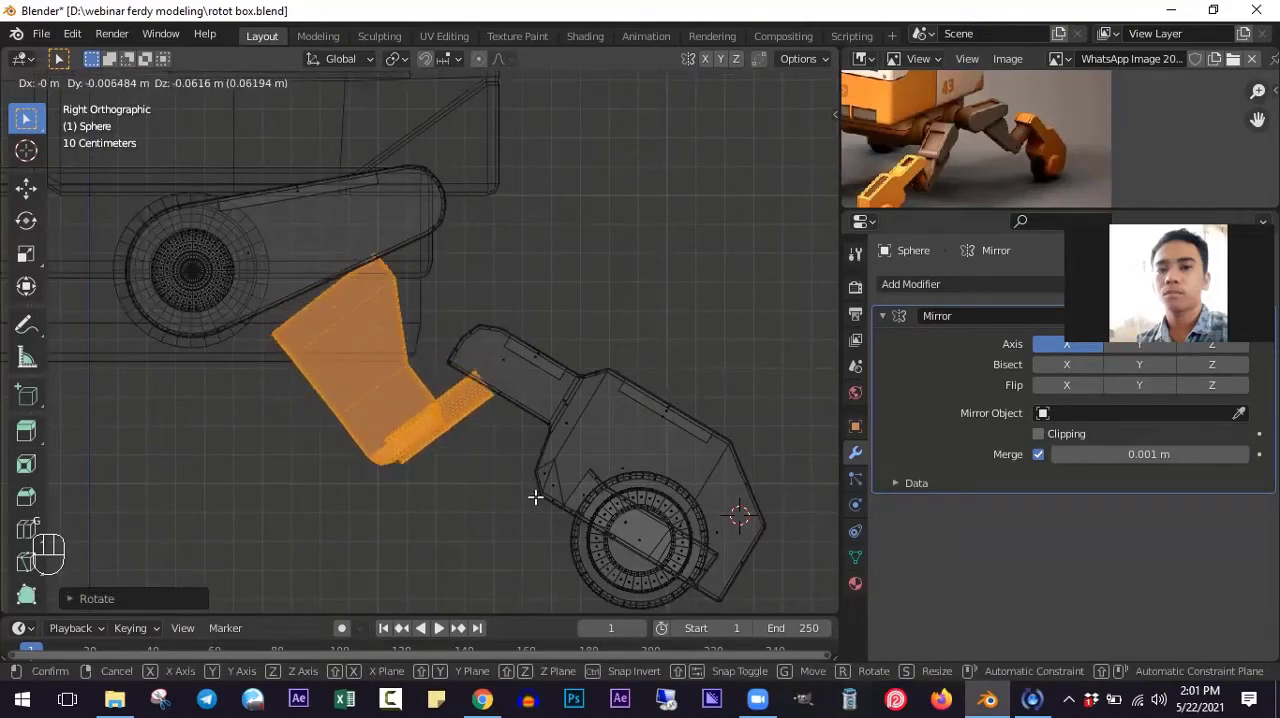
pyautogui.click(535, 497)
pyautogui.press('r')
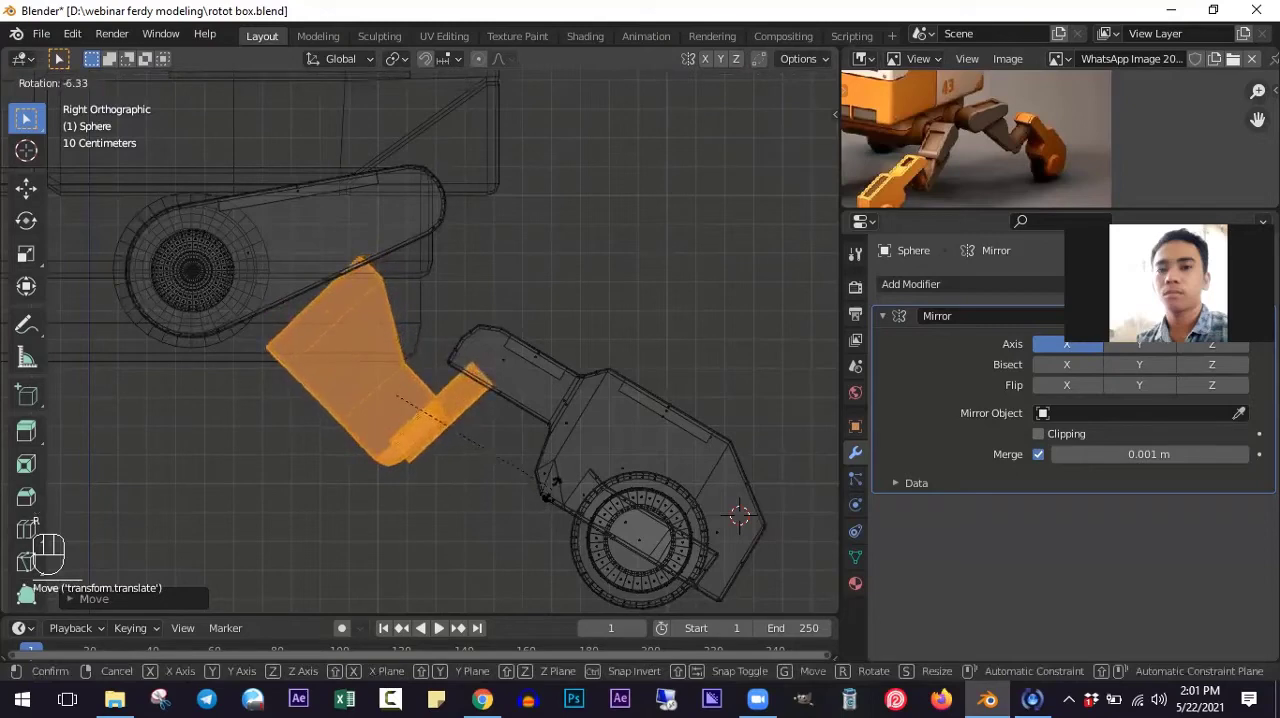
pyautogui.click(557, 487)
# - Add the whole foot to the lower leg selection and move both about 0.10 m along Y and 0.09 m up
pyautogui.keyDown('shift'); pyautogui.moveTo(206, 263); pyautogui.dragTo(381, 343, button='middle'); pyautogui.keyUp('shift')
pyautogui.scroll(-3, 625, 420)
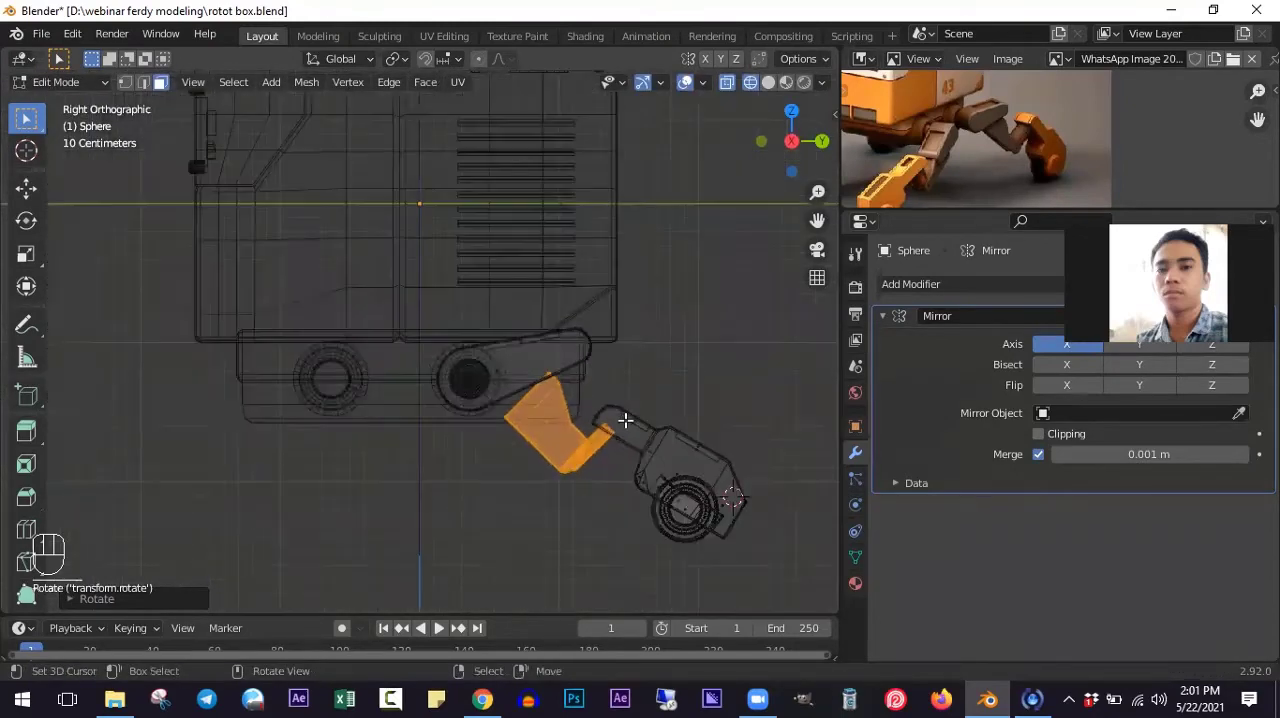
pyautogui.scroll(-2, 625, 420)
pyautogui.press('b')
pyautogui.moveTo(593, 402); pyautogui.dragTo(715, 519)
pyautogui.scroll(2, 622, 478)
pyautogui.press('g')
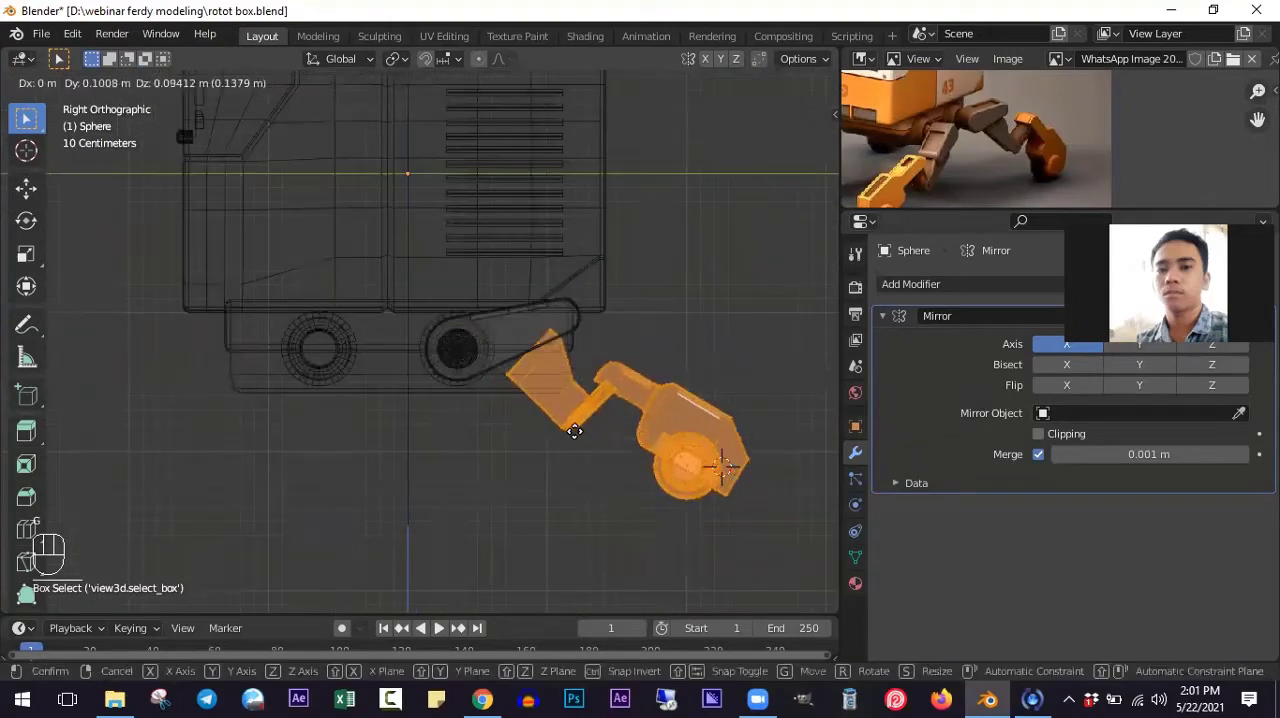
pyautogui.click(575, 431)
# - Select only the end faces of the lower leg block facing the upper leg and rotate them closer to the upper leg's lower edge angle
pyautogui.scroll(2, 510, 375)
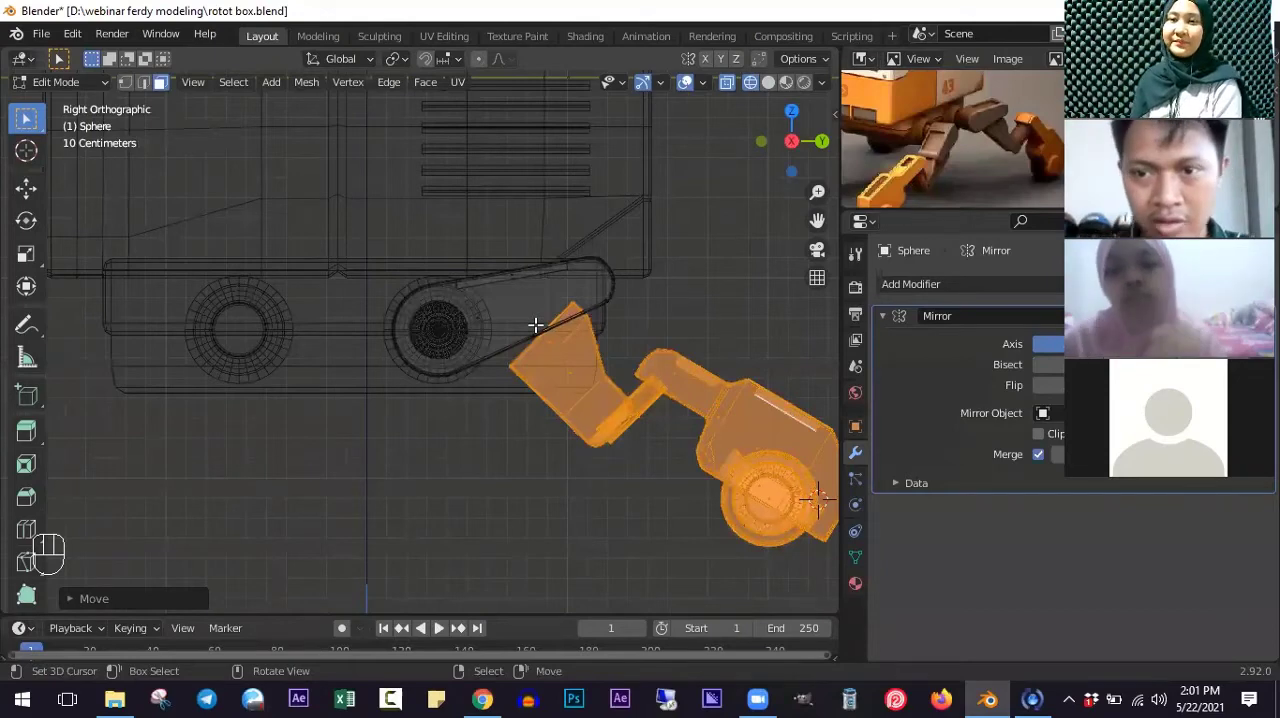
pyautogui.scroll(5, 548, 360)
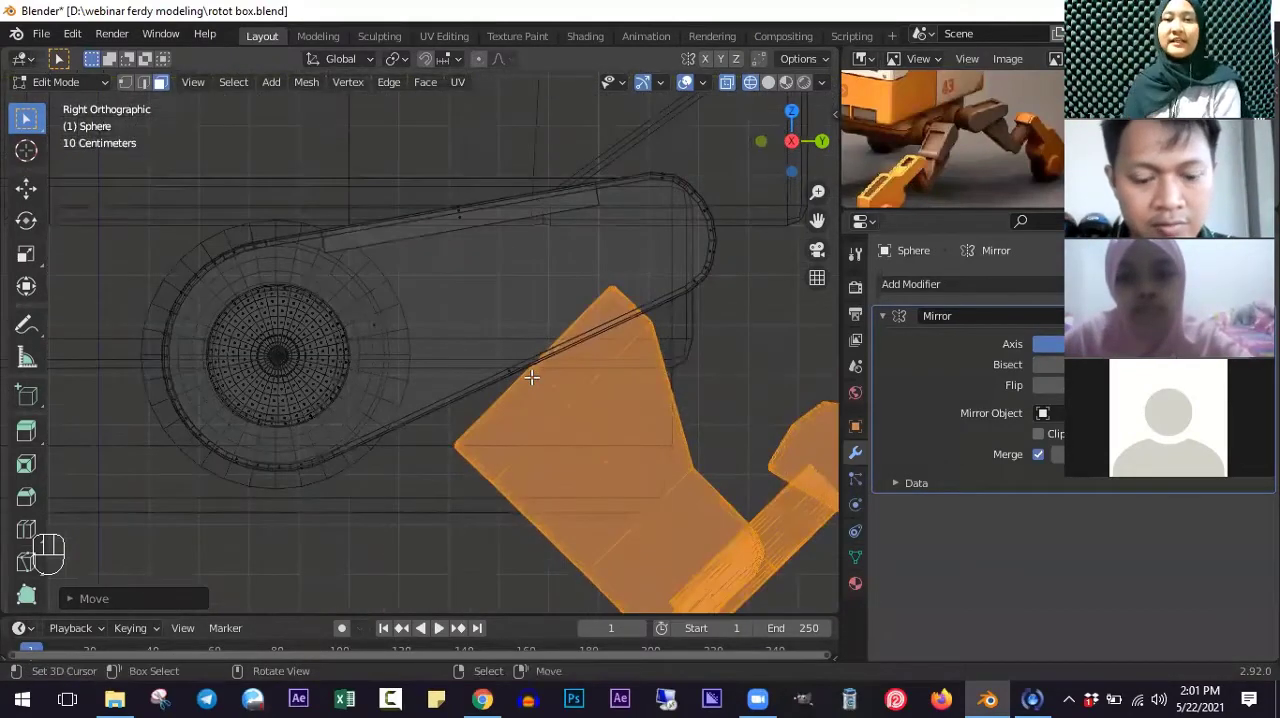
pyautogui.hotkey('alt', 'a')
pyautogui.press('b')
pyautogui.moveTo(540, 266); pyautogui.dragTo(623, 308)
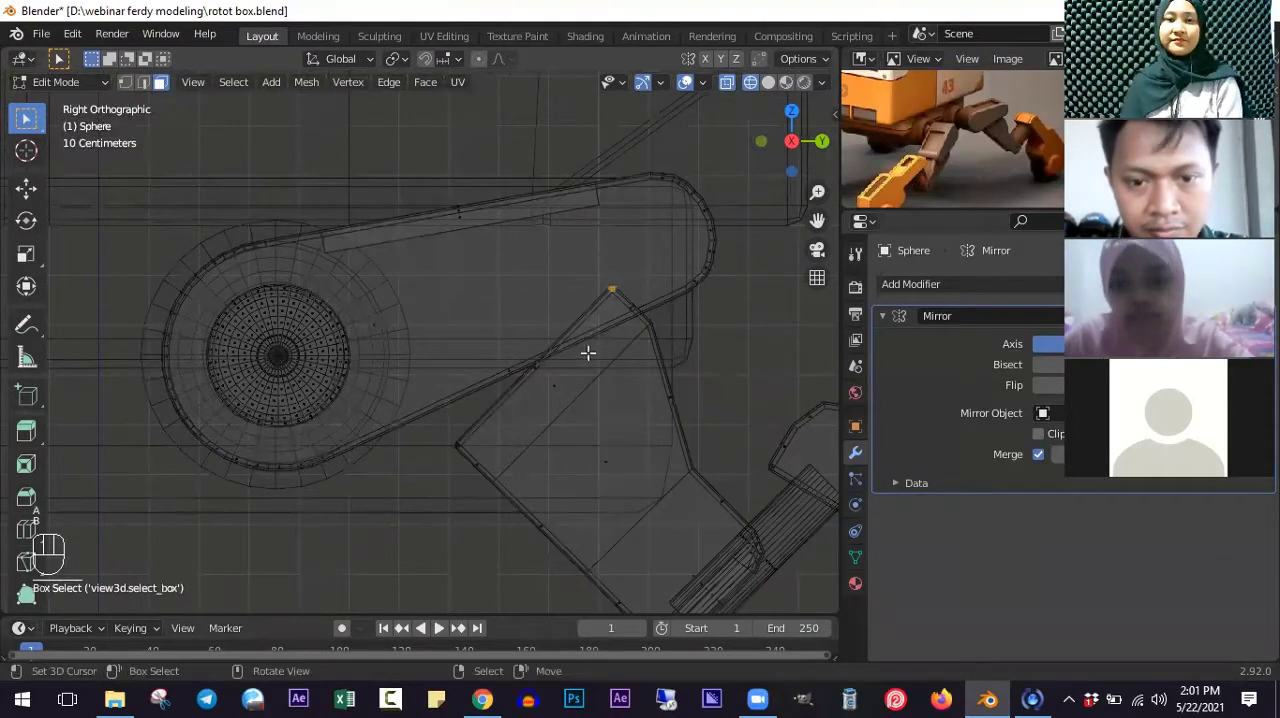
pyautogui.press('b')
pyautogui.moveTo(524, 348); pyautogui.dragTo(548, 378)
pyautogui.press('b')
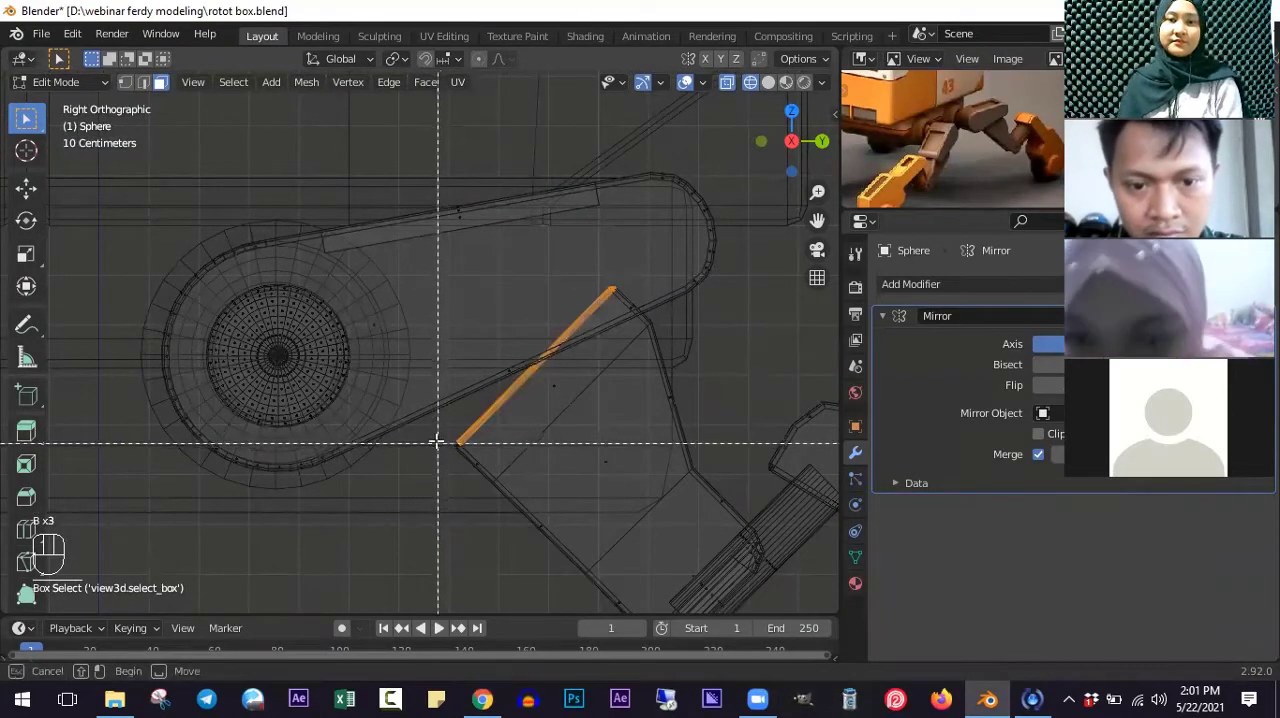
pyautogui.moveTo(436, 437); pyautogui.dragTo(483, 460)
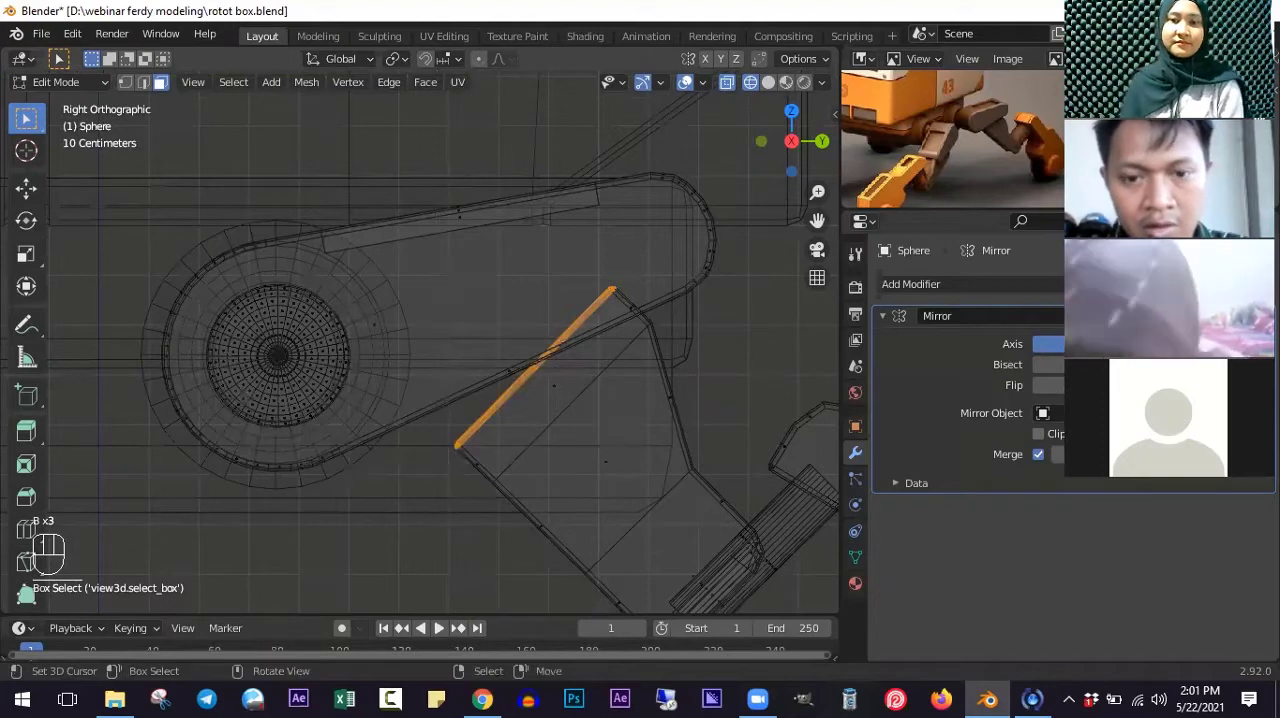
pyautogui.press('r')
pyautogui.click(648, 487)
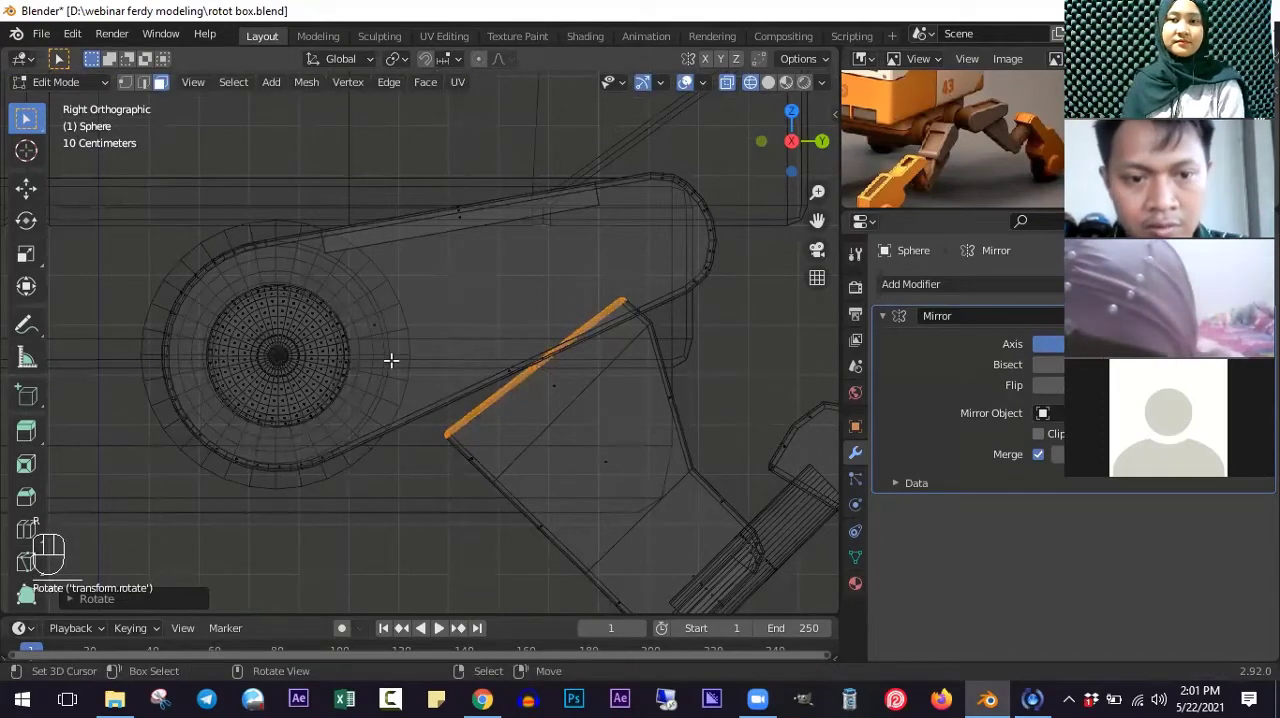
# - Snap the 3D cursor to the upper leg's ball joint and set the pivot point to 3D Cursor
pyautogui.hotkey('alt', 'a')
pyautogui.press('l')
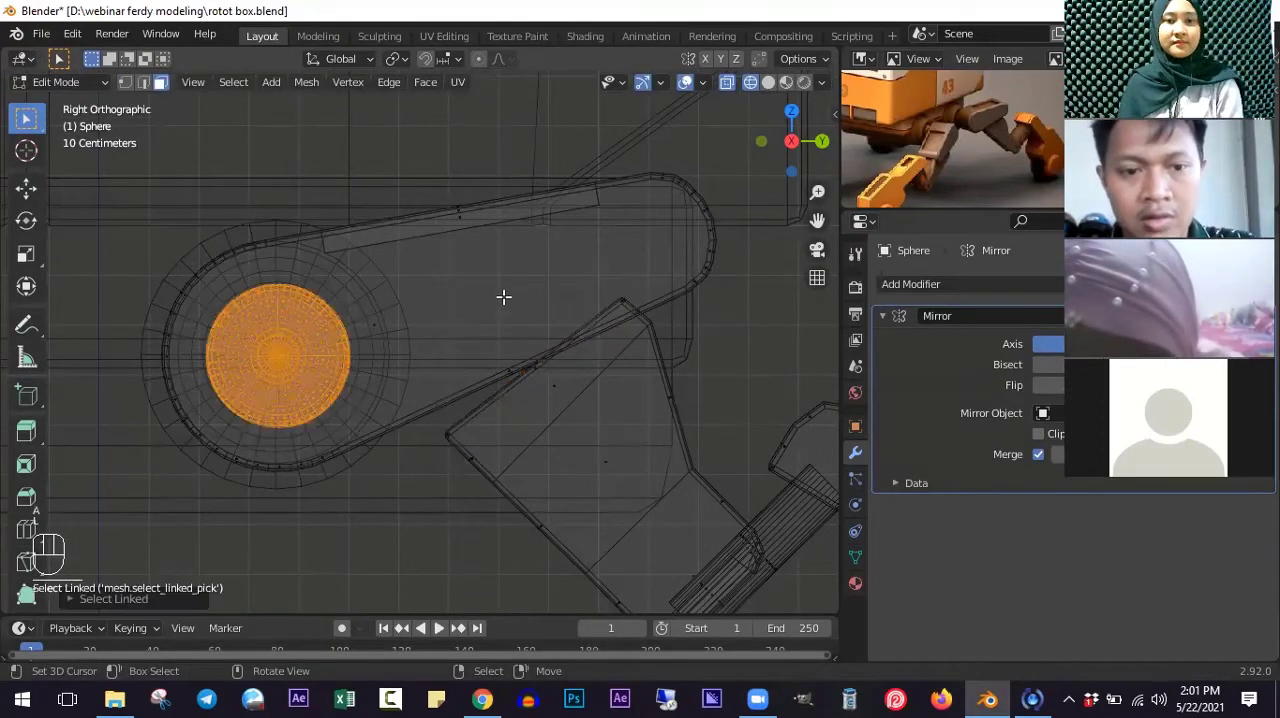
pyautogui.hotkey('shift', 's')
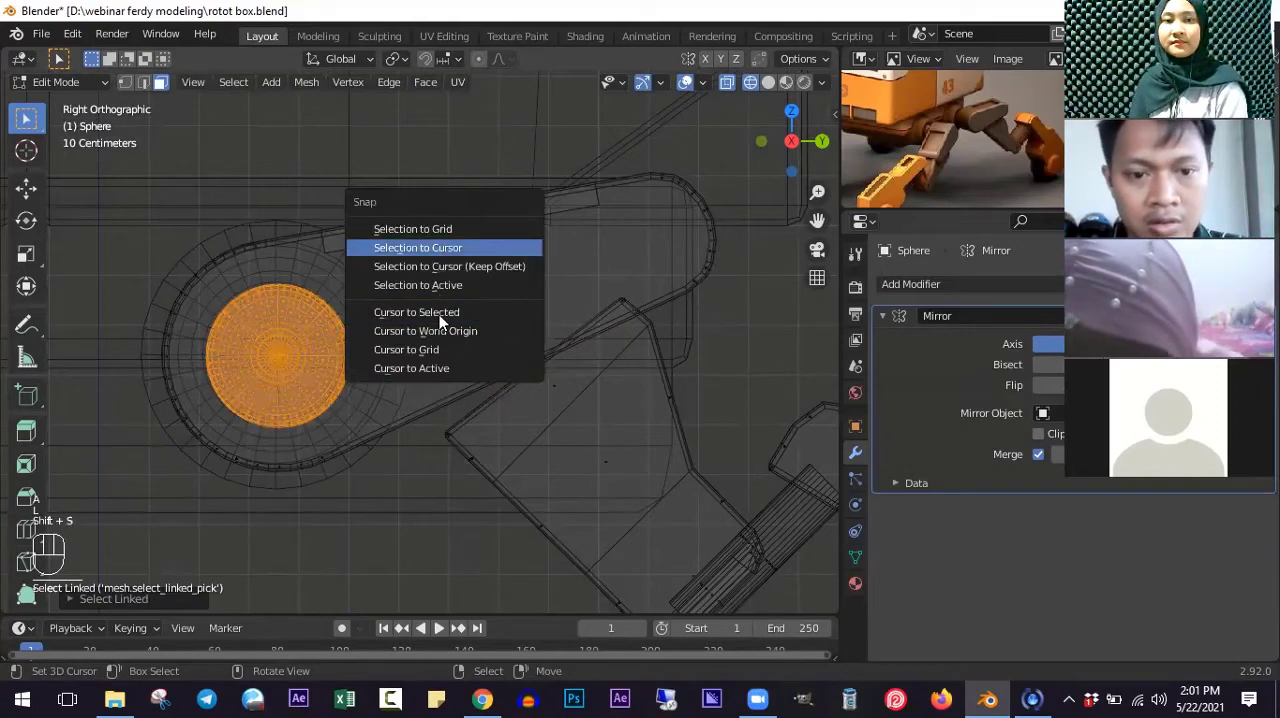
pyautogui.click(432, 312)
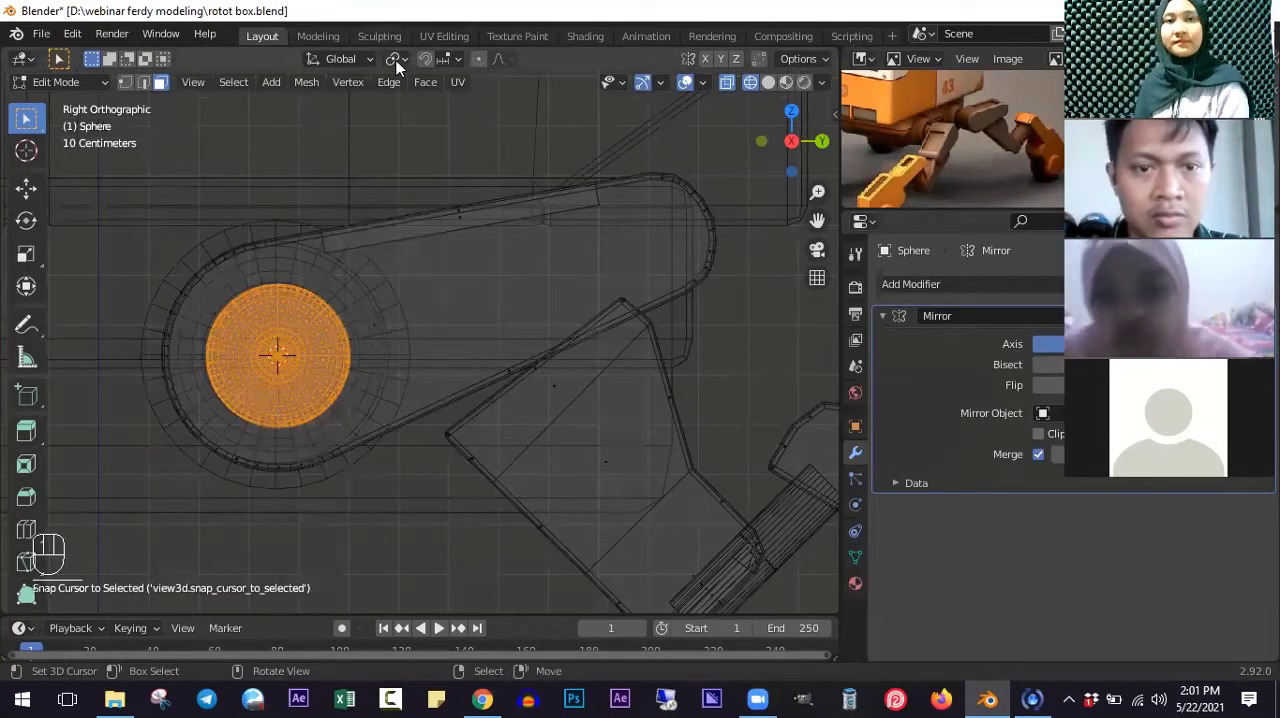
pyautogui.click(395, 58)
pyautogui.click(401, 101)
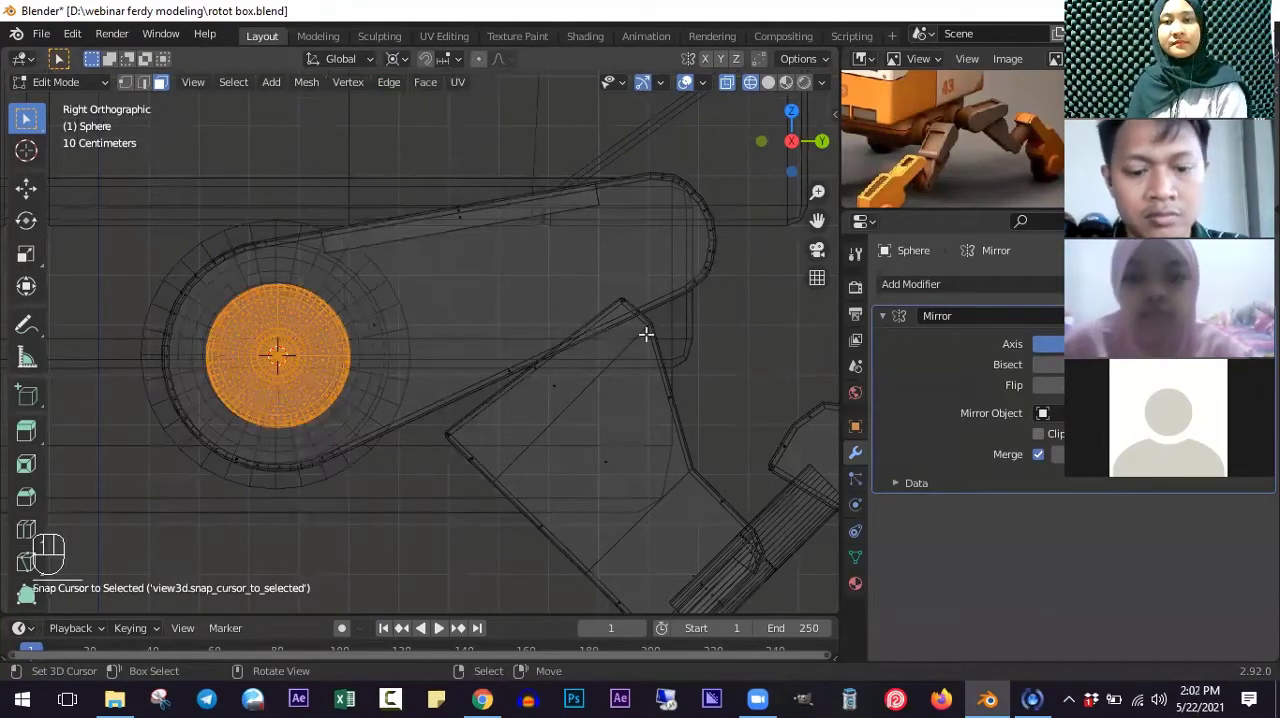
# - Select only the linked upper leg arm and rotate it upward about 10.5° around the ball joint
pyautogui.hotkey('alt', 'a')
pyautogui.press('l')
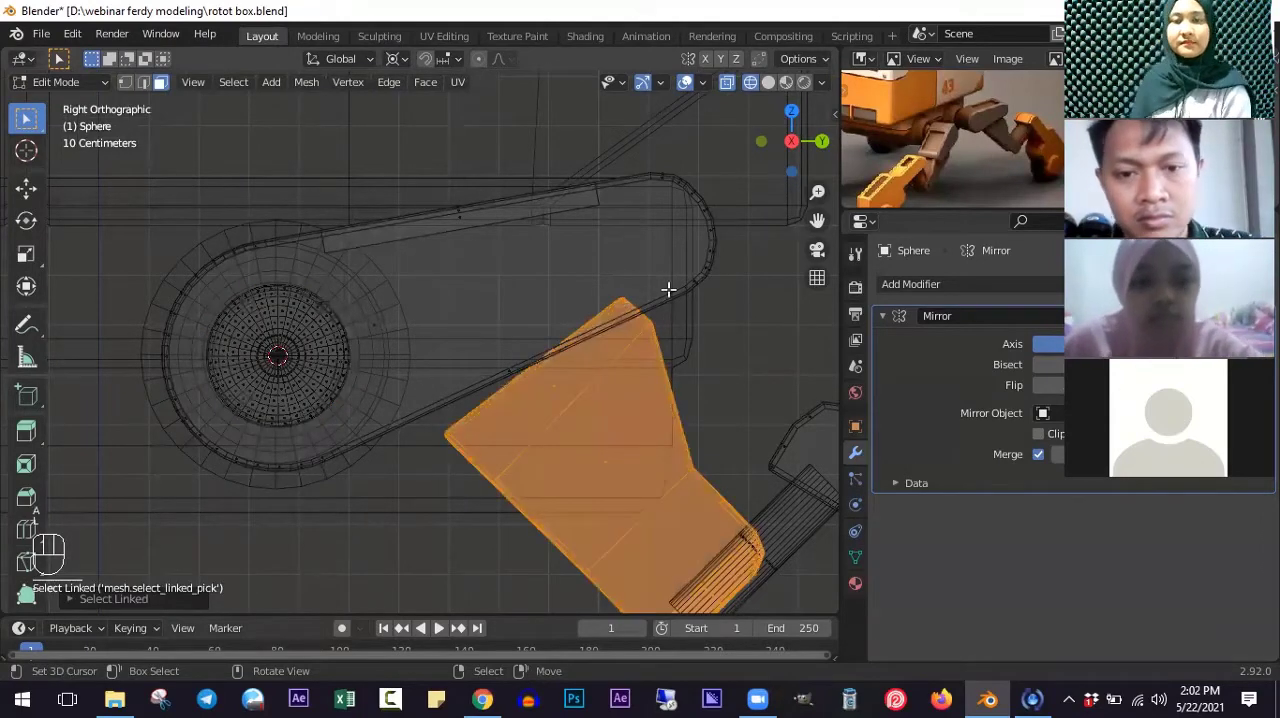
pyautogui.hotkey('alt', 'a')
pyautogui.press('l')
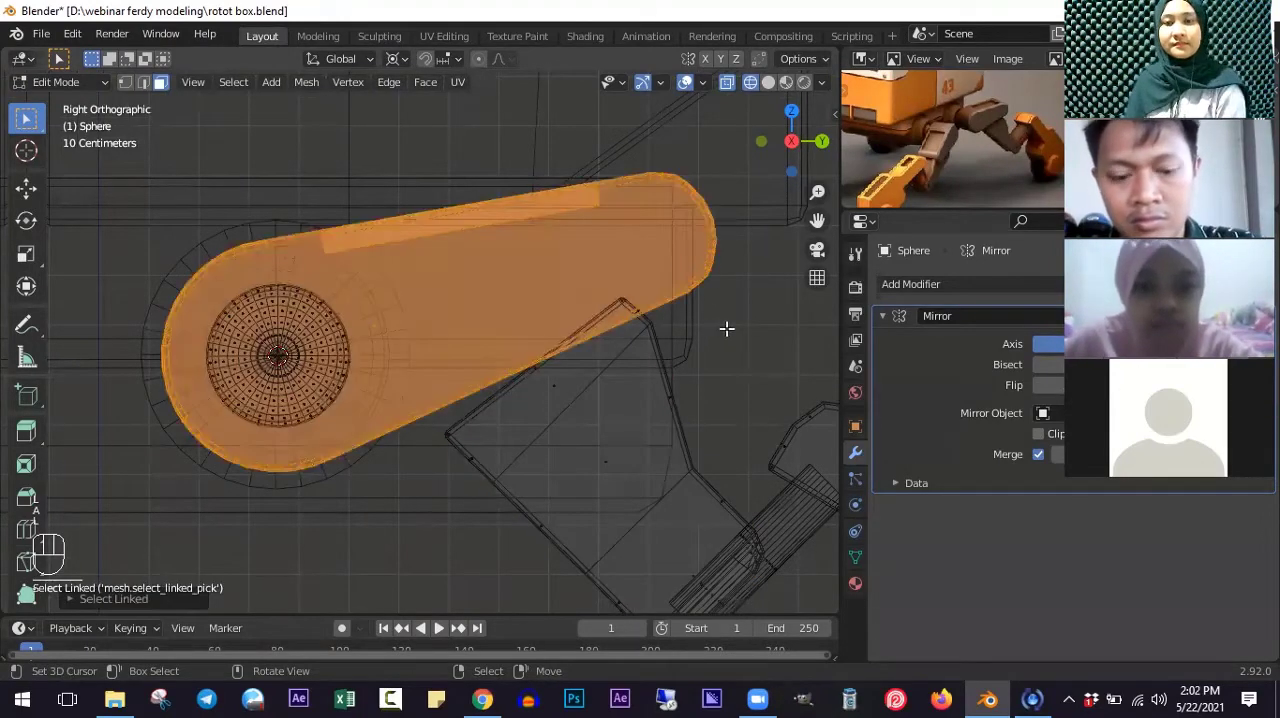
pyautogui.press('r')
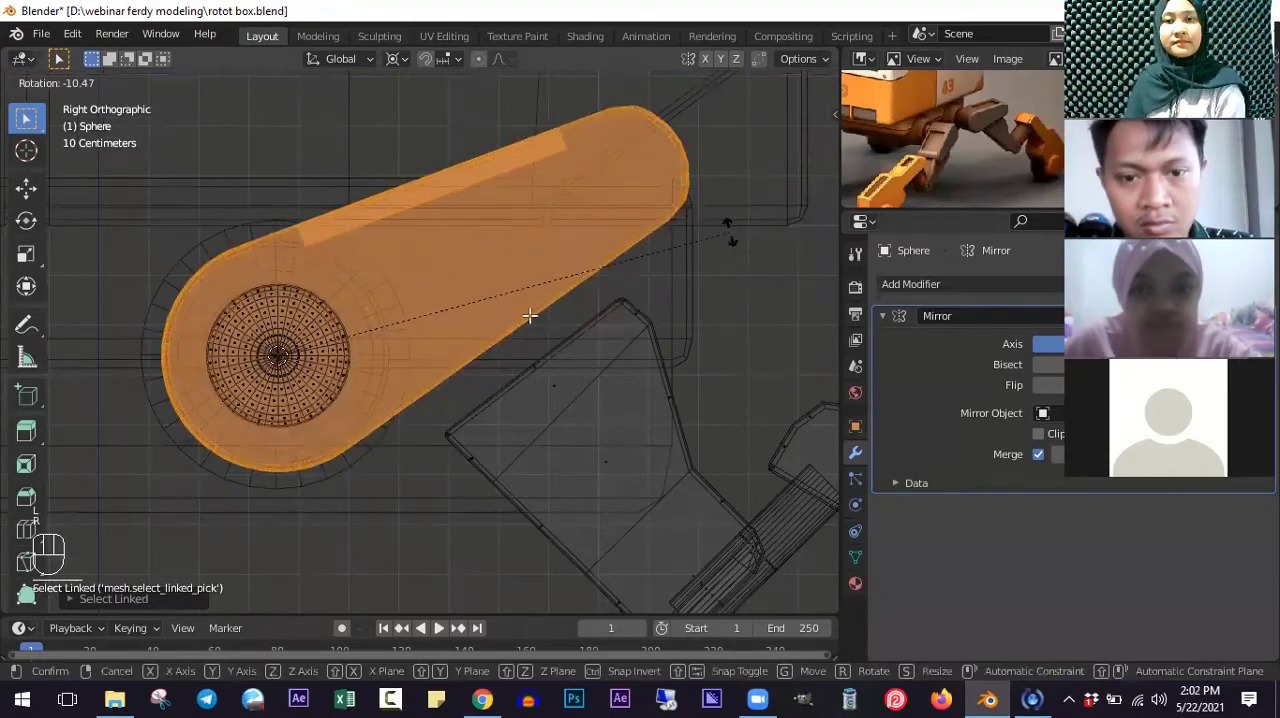
pyautogui.click(530, 316)
pyautogui.scroll(-1, 583, 380)
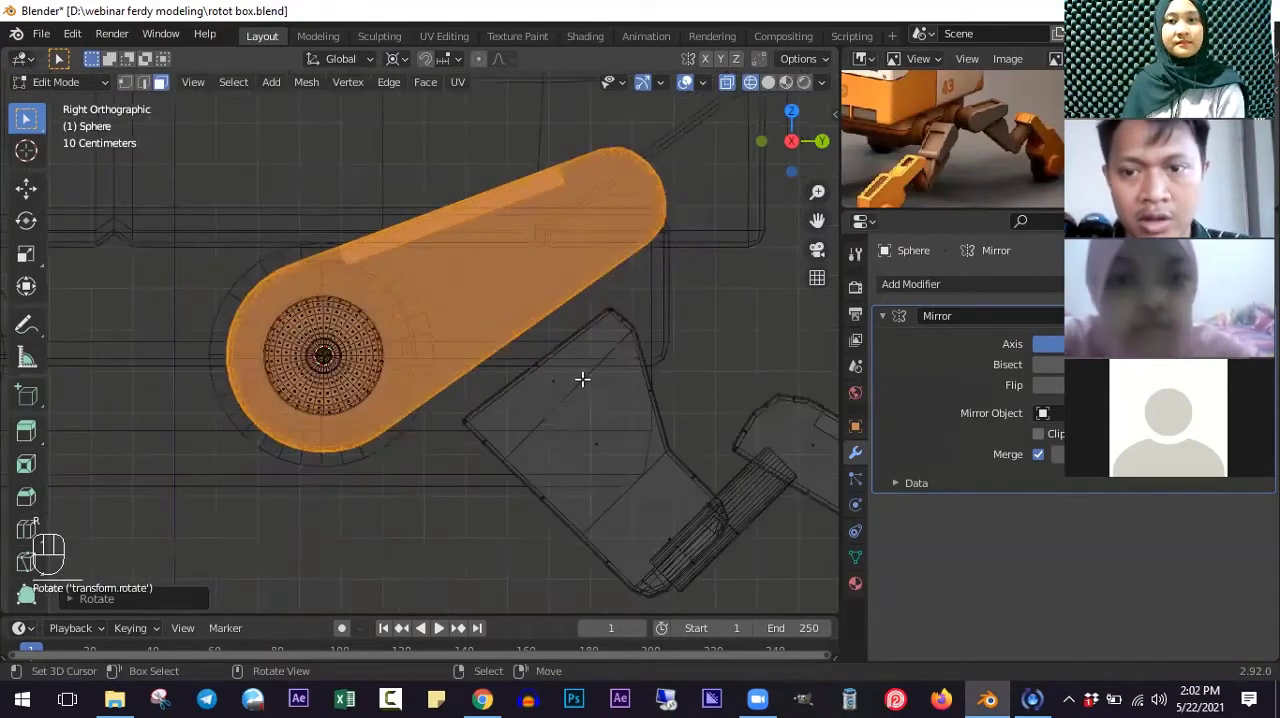
pyautogui.keyDown('ctrl'); pyautogui.scroll(3, 526, 383); pyautogui.keyUp('ctrl')
pyautogui.scroll(-2, 538, 386)
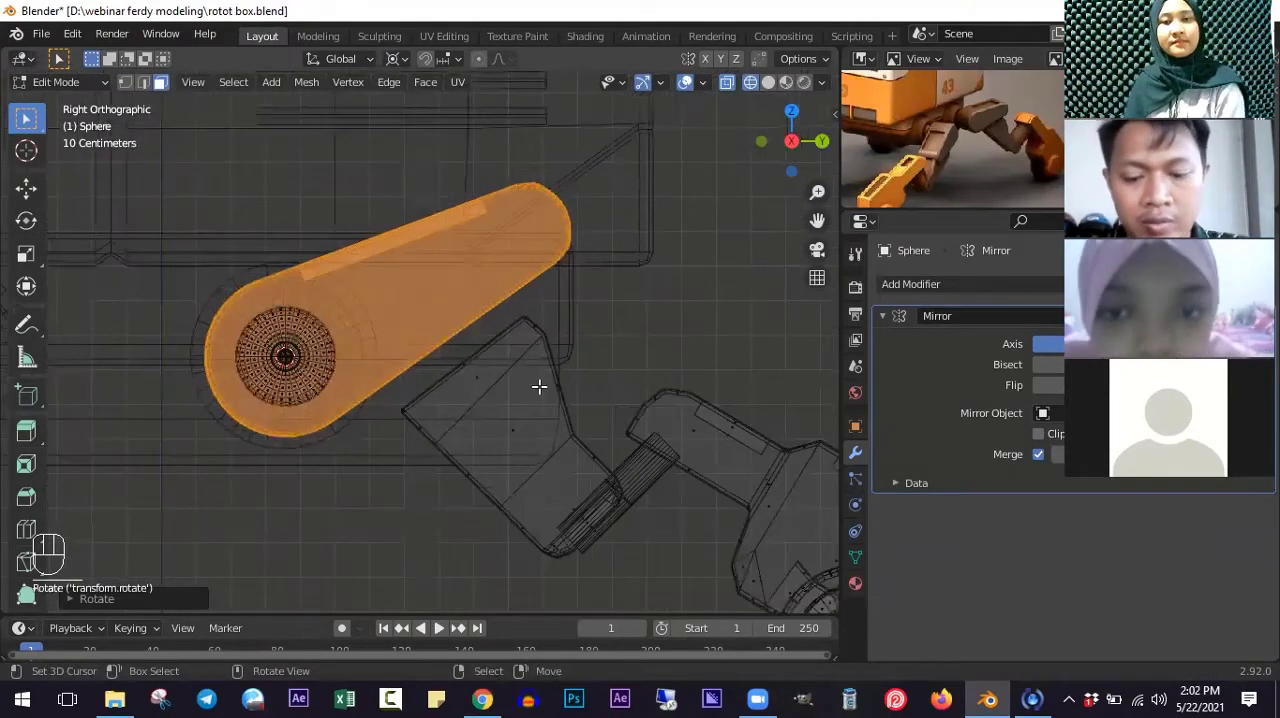
# - Select the lower leg block together with its hinge, foot and wheel and move them up against the upper leg's lower edge
pyautogui.press('a')
pyautogui.press('l')
pyautogui.press('l')
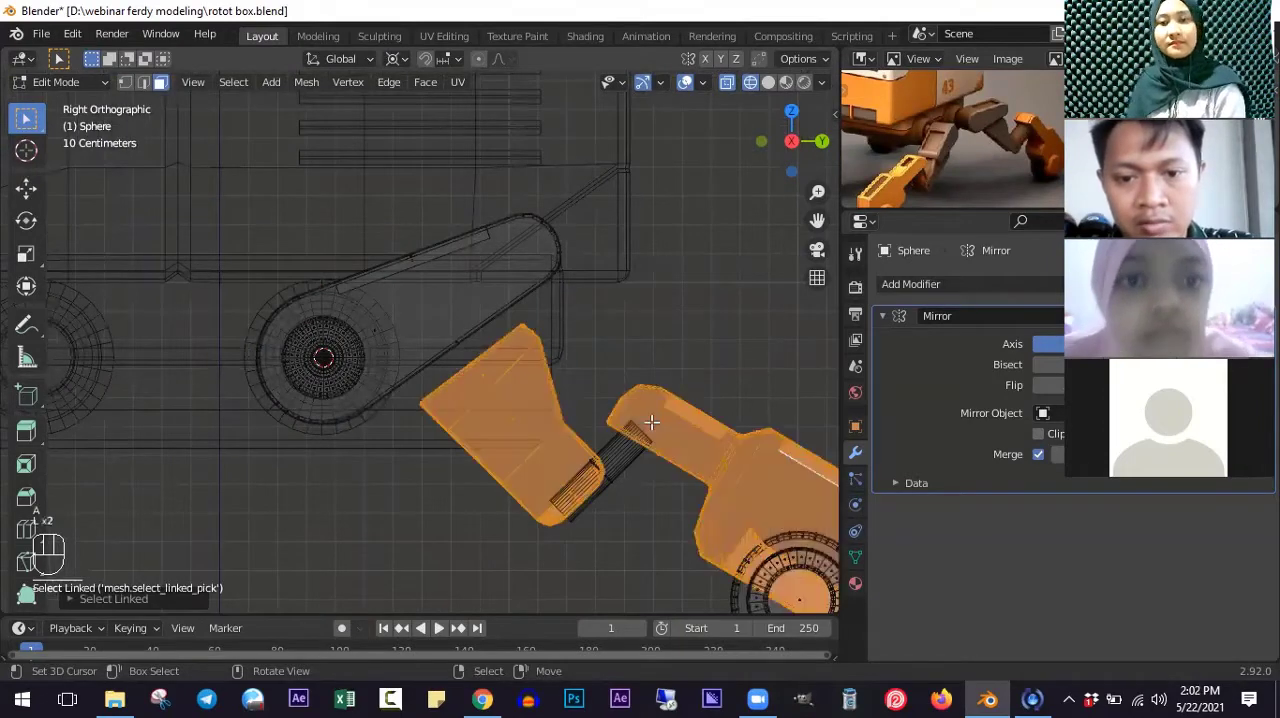
pyautogui.scroll(-5, 651, 423)
pyautogui.press('b')
pyautogui.moveTo(588, 388); pyautogui.dragTo(778, 532)
pyautogui.press('g')
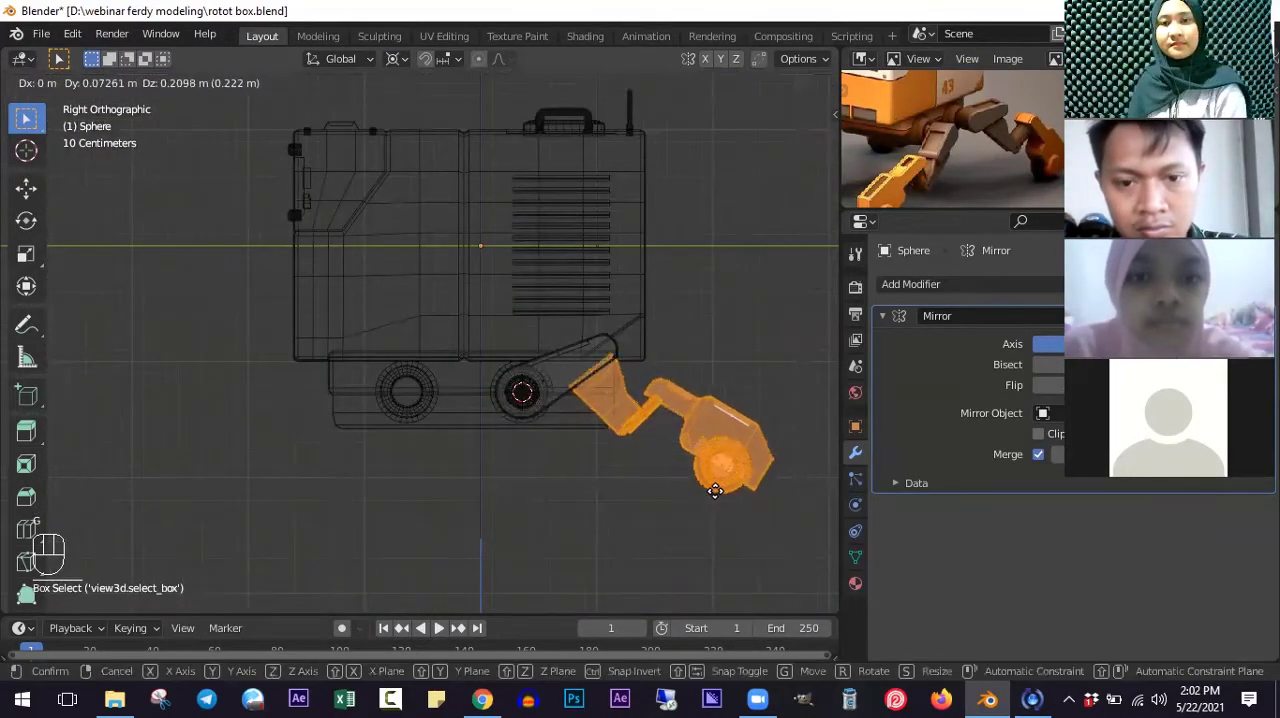
pyautogui.click(730, 523)
# - Select only the foot's body and wheel and move them about 0.12 m along Y and 0.12 m down to lengthen the foot's arm
pyautogui.scroll(4, 574, 457)
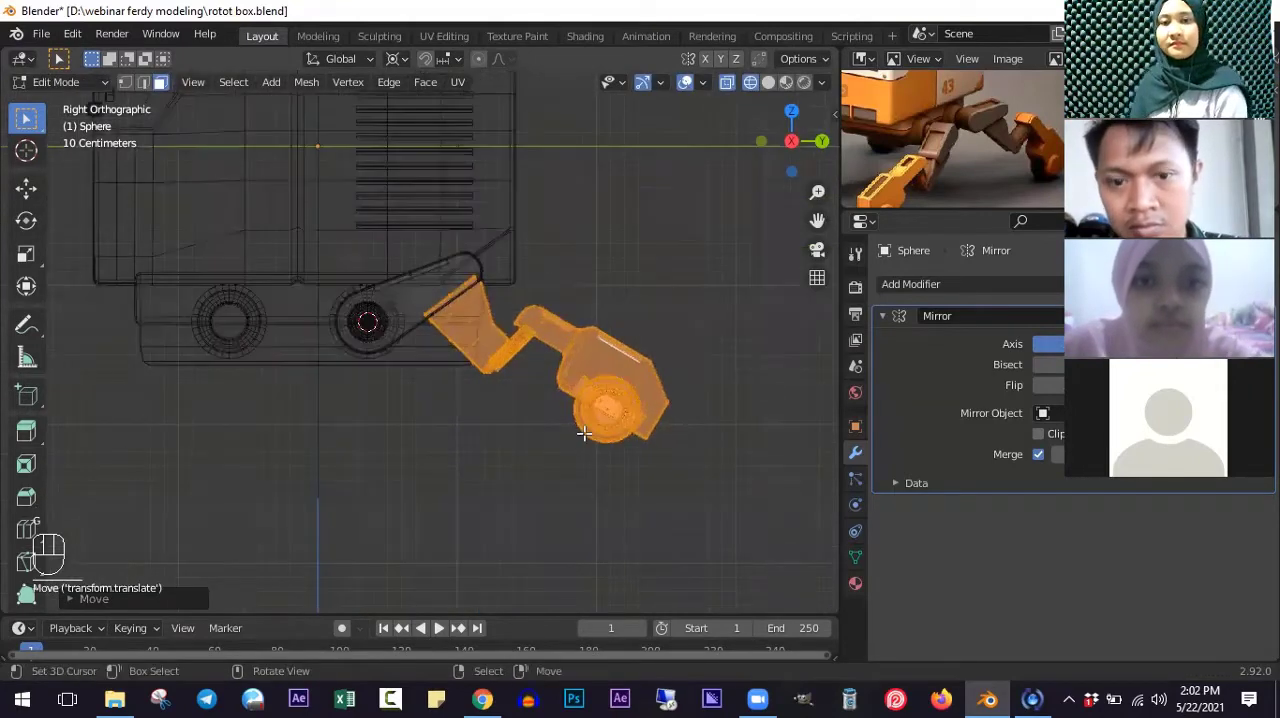
pyautogui.hotkey('alt', 'a')
pyautogui.press('b')
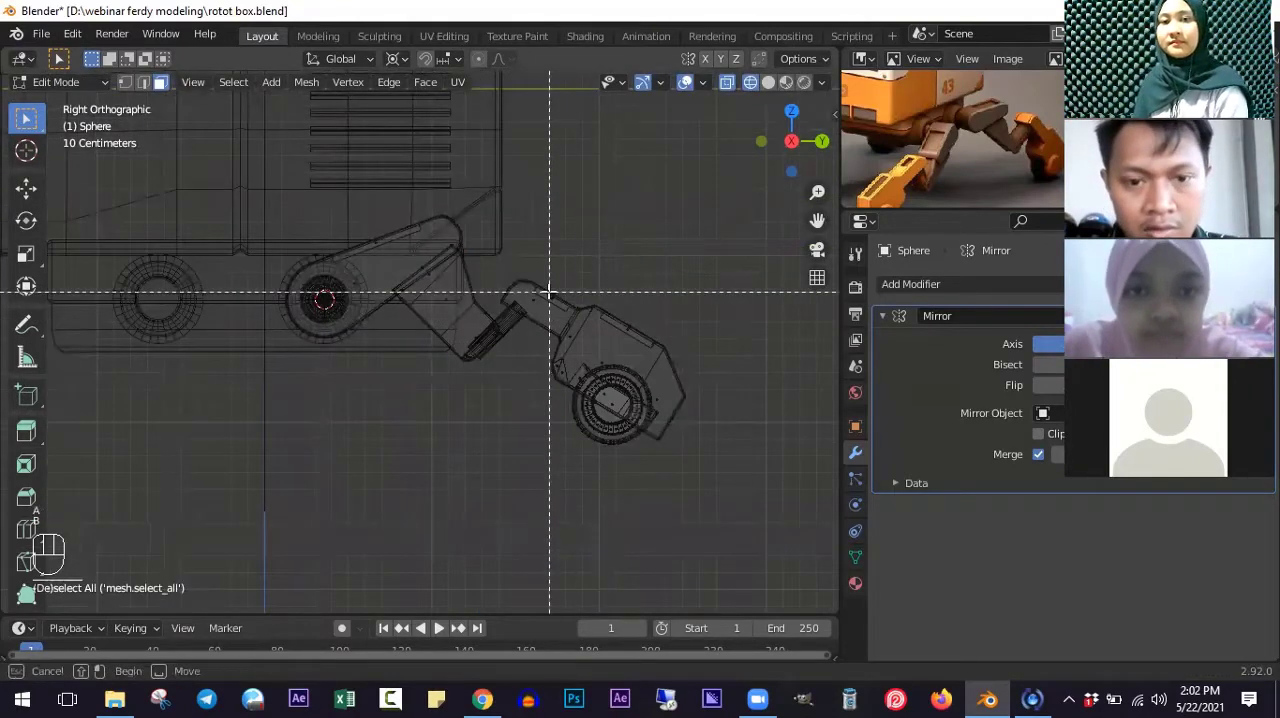
pyautogui.moveTo(549, 280); pyautogui.dragTo(715, 488)
pyautogui.press('b')
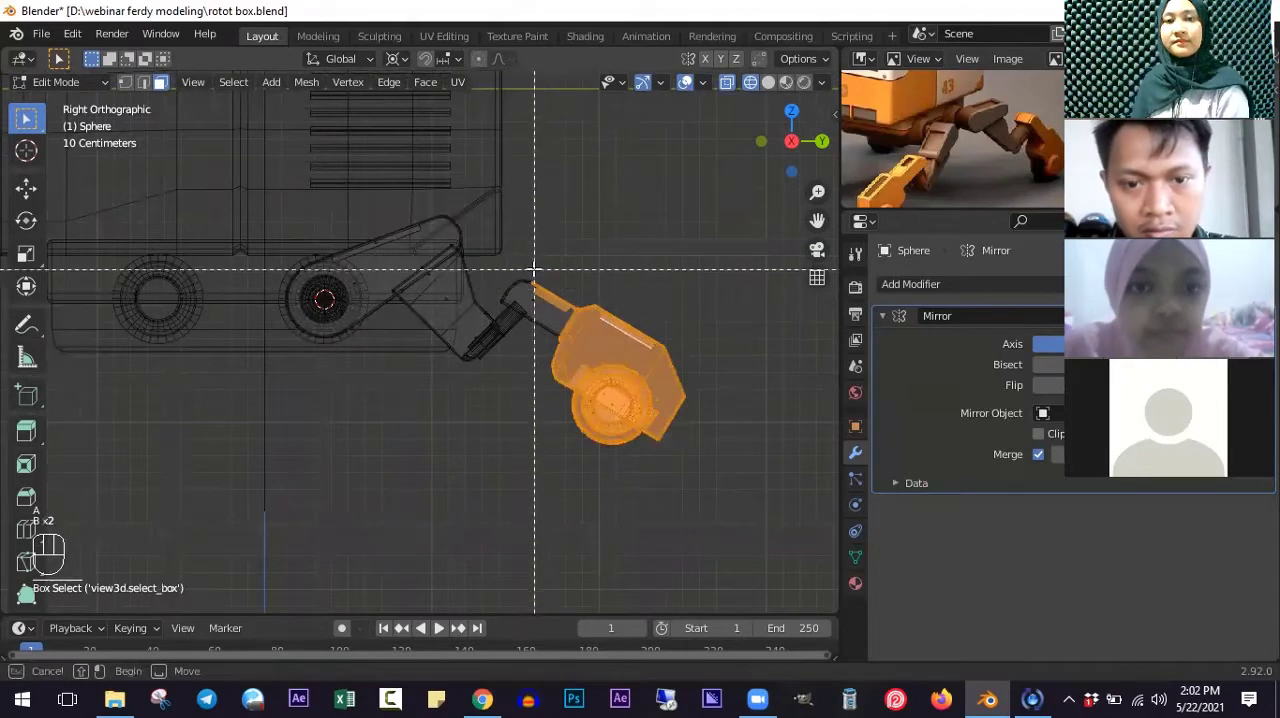
pyautogui.moveTo(531, 271); pyautogui.dragTo(572, 305)
pyautogui.scroll(1, 627, 430)
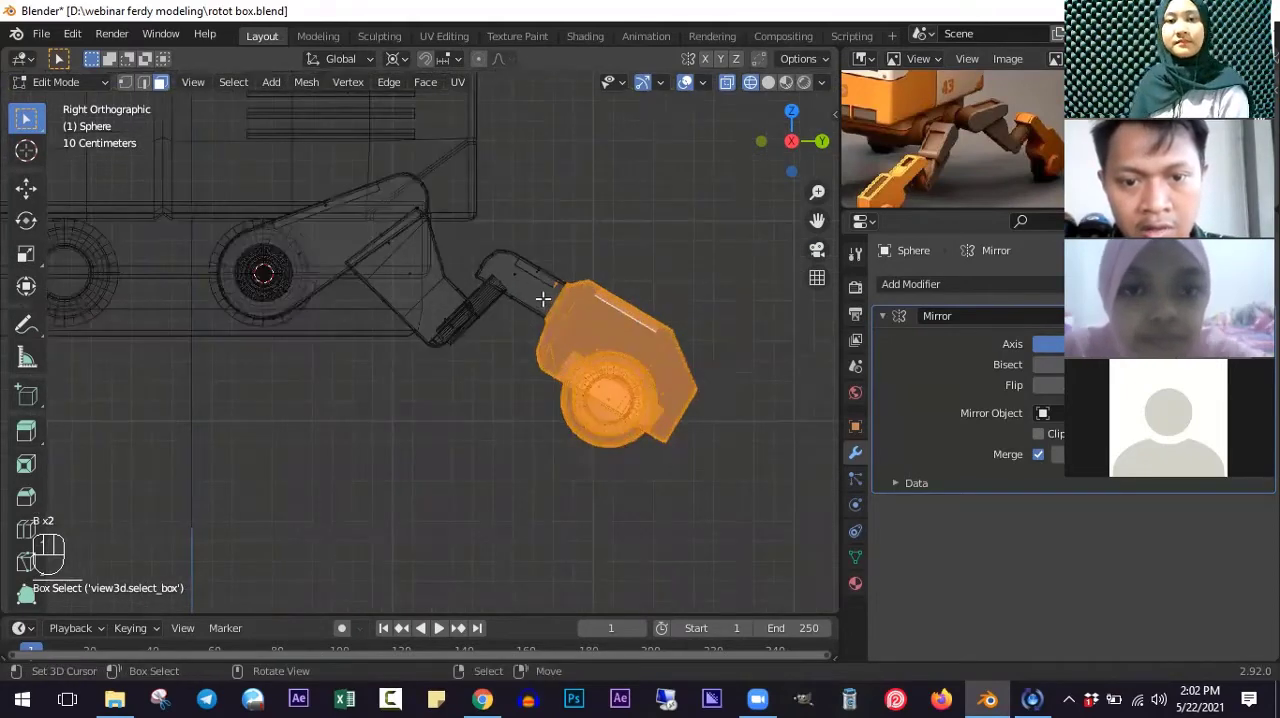
pyautogui.scroll(3, 570, 270)
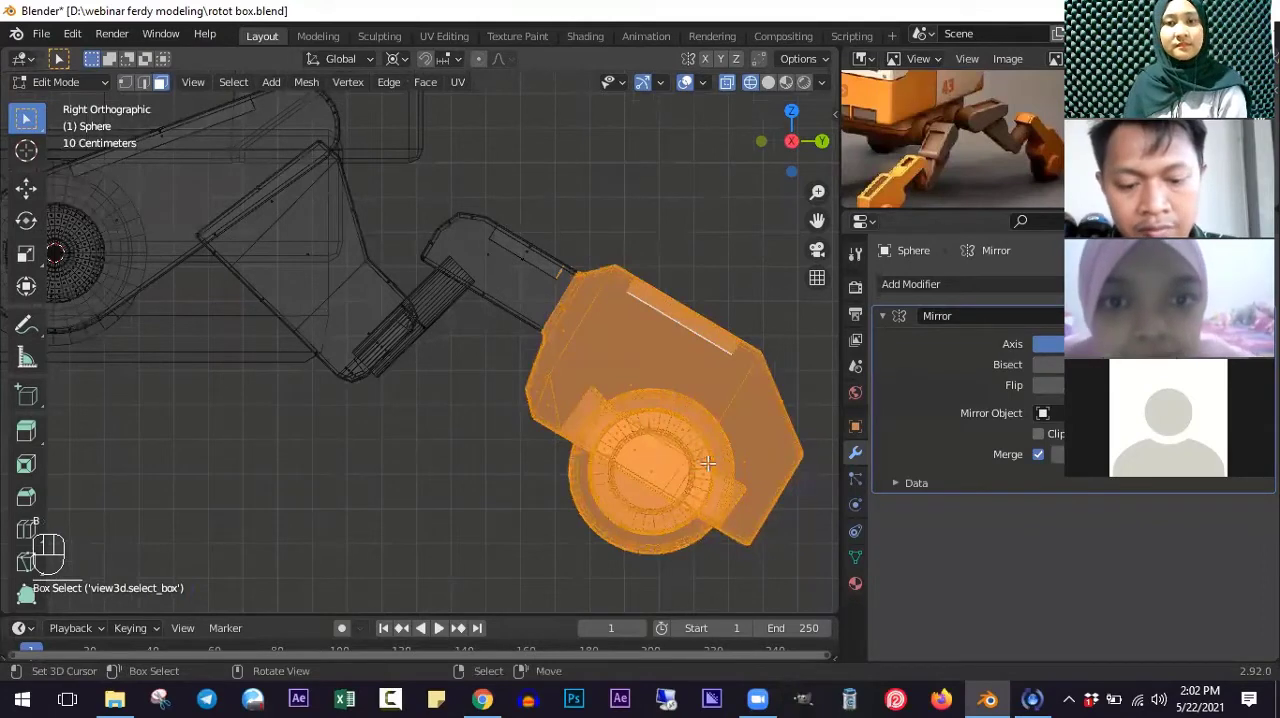
pyautogui.press('g')
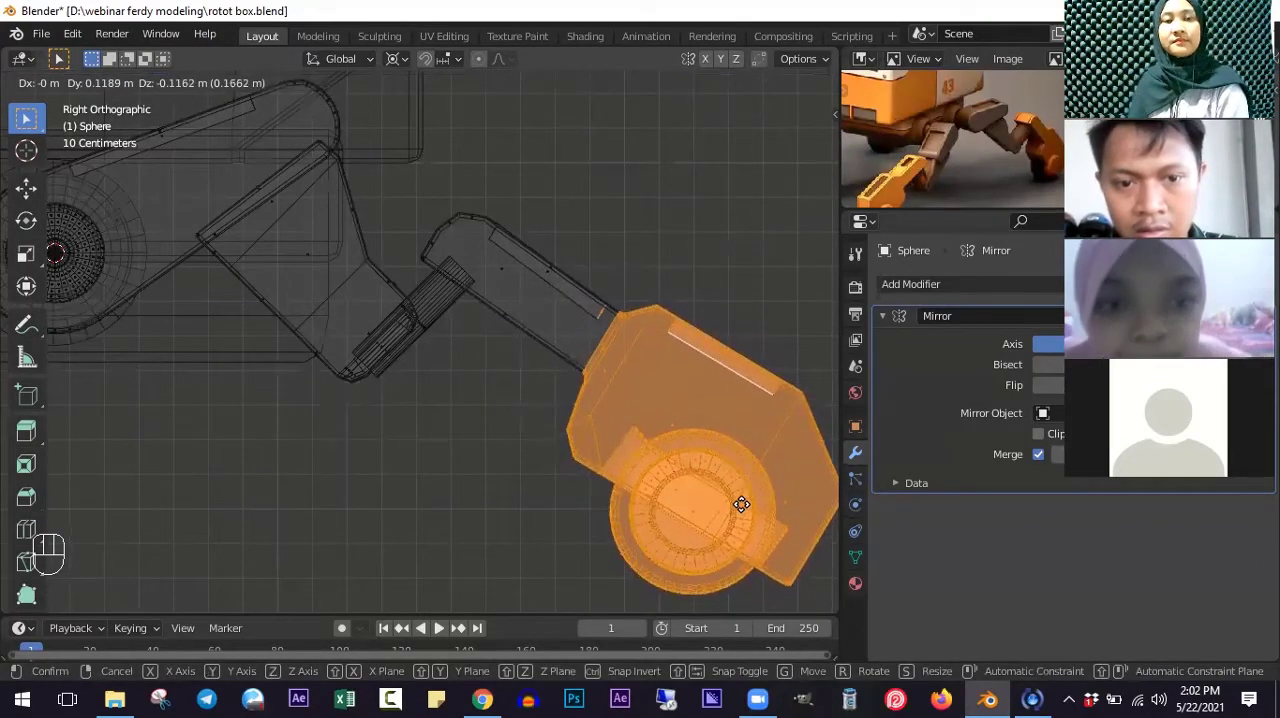
pyautogui.click(741, 509)
# - Select only the underside faces of the foot's arm and move them about 0.02 m down to thicken it
pyautogui.scroll(1, 440, 330)
pyautogui.scroll(1, 445, 328)
pyautogui.hotkey('alt', 'a')
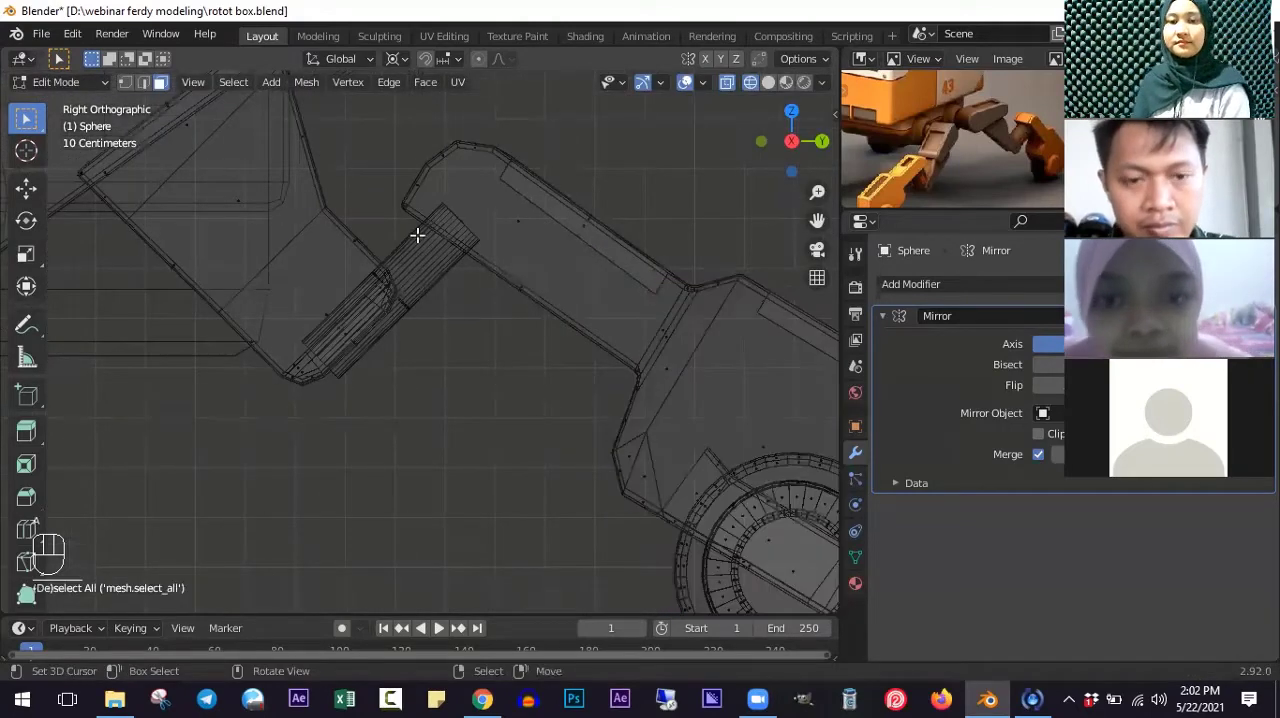
pyautogui.press('b')
pyautogui.moveTo(389, 199); pyautogui.dragTo(425, 220)
pyautogui.press('b')
pyautogui.moveTo(508, 277); pyautogui.dragTo(644, 396)
pyautogui.press('b')
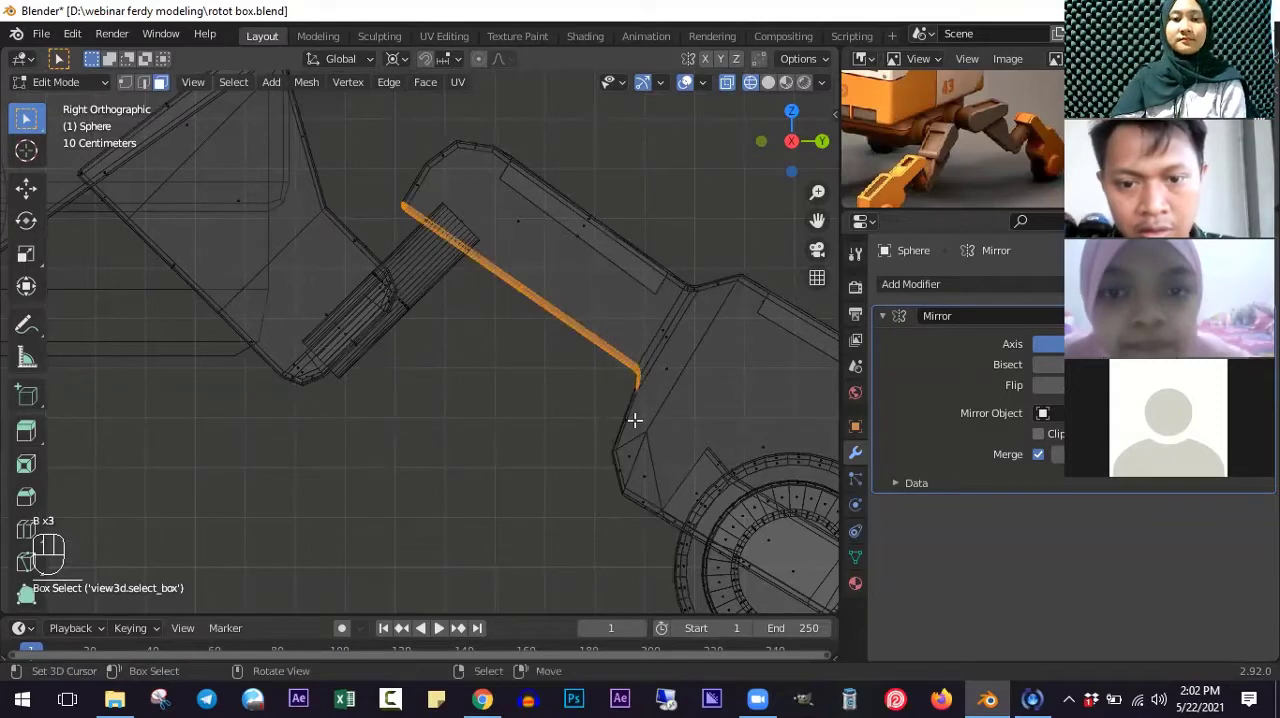
pyautogui.press('g')
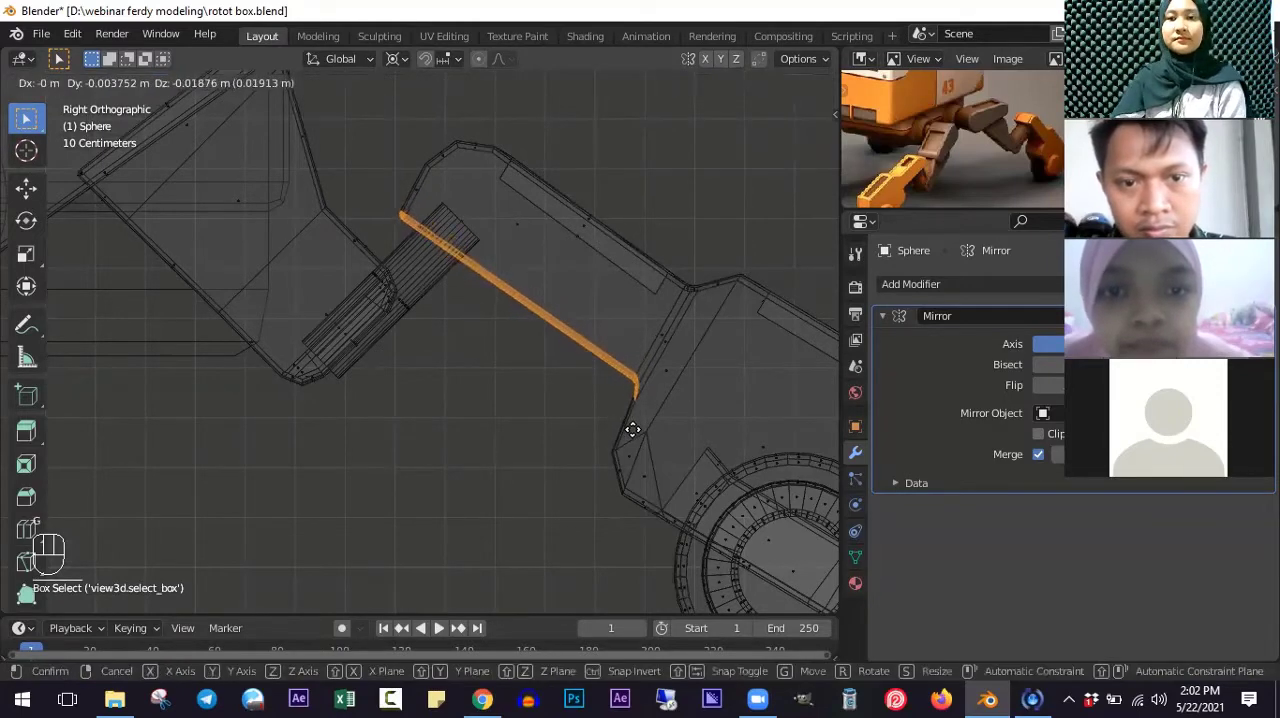
pyautogui.click(629, 429)
pyautogui.scroll(-4, 540, 286)
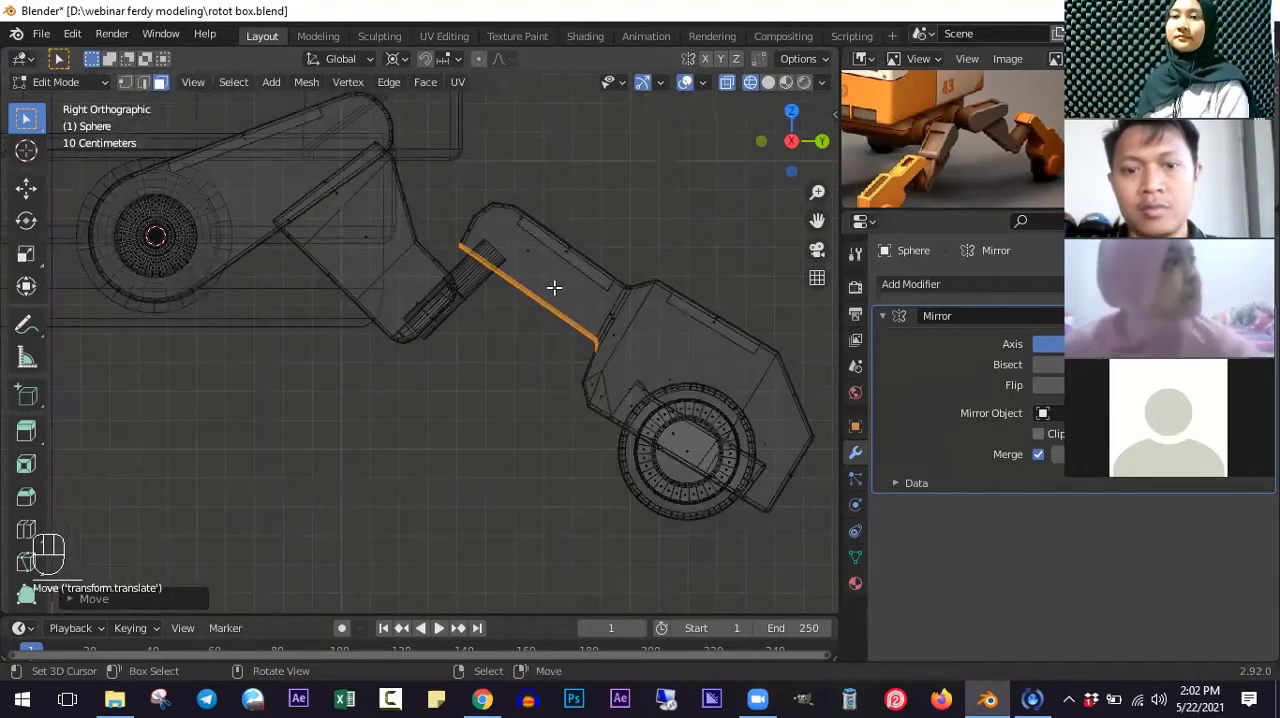
# - Select the lower end of the lower leg block with the whole hinge and move them about 0.09 m along Y and 0.03 m down
pyautogui.scroll(5, 442, 314)
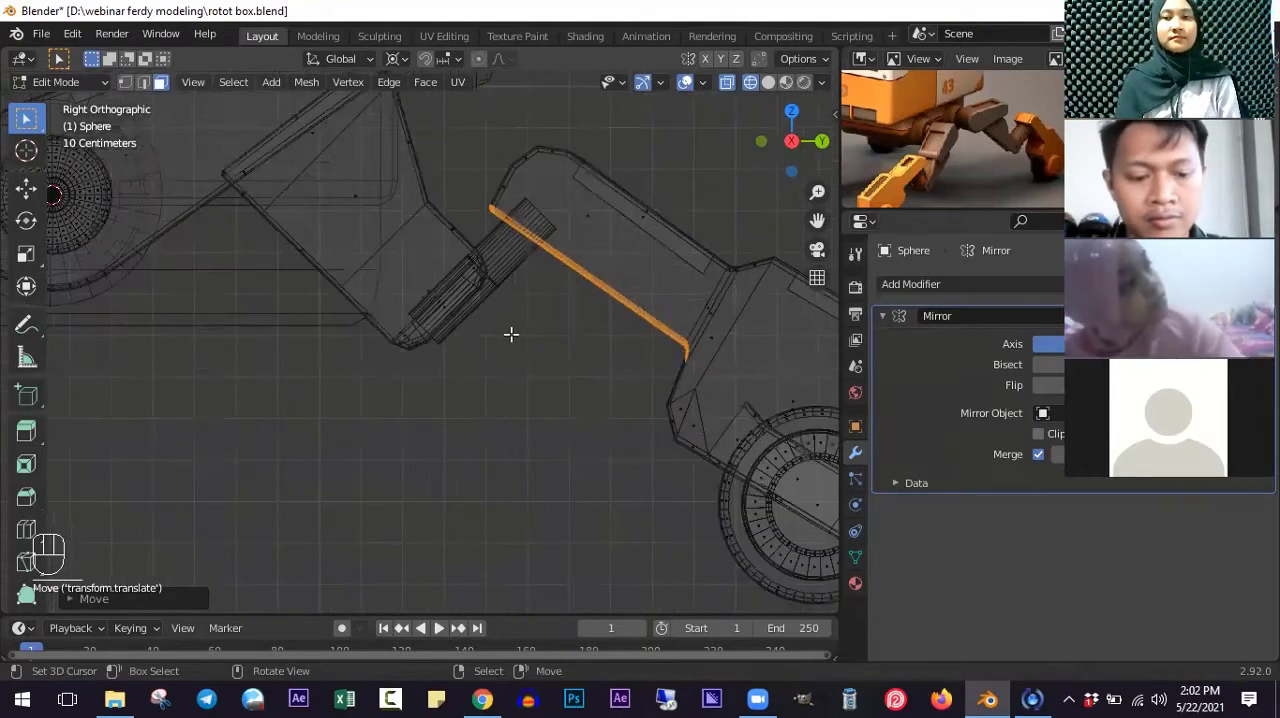
pyautogui.press('a')
pyautogui.press('b')
pyautogui.moveTo(423, 215); pyautogui.dragTo(545, 394)
pyautogui.press('b')
pyautogui.rightClick(539, 296)
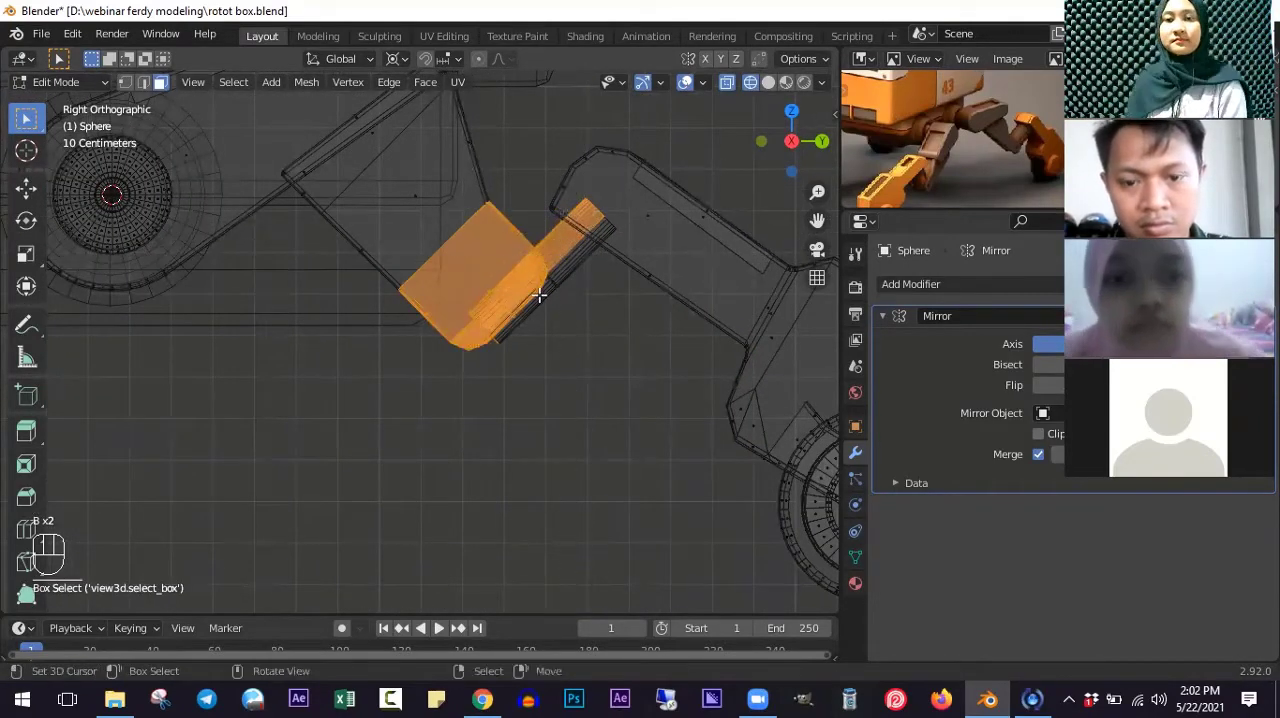
pyautogui.press('l')
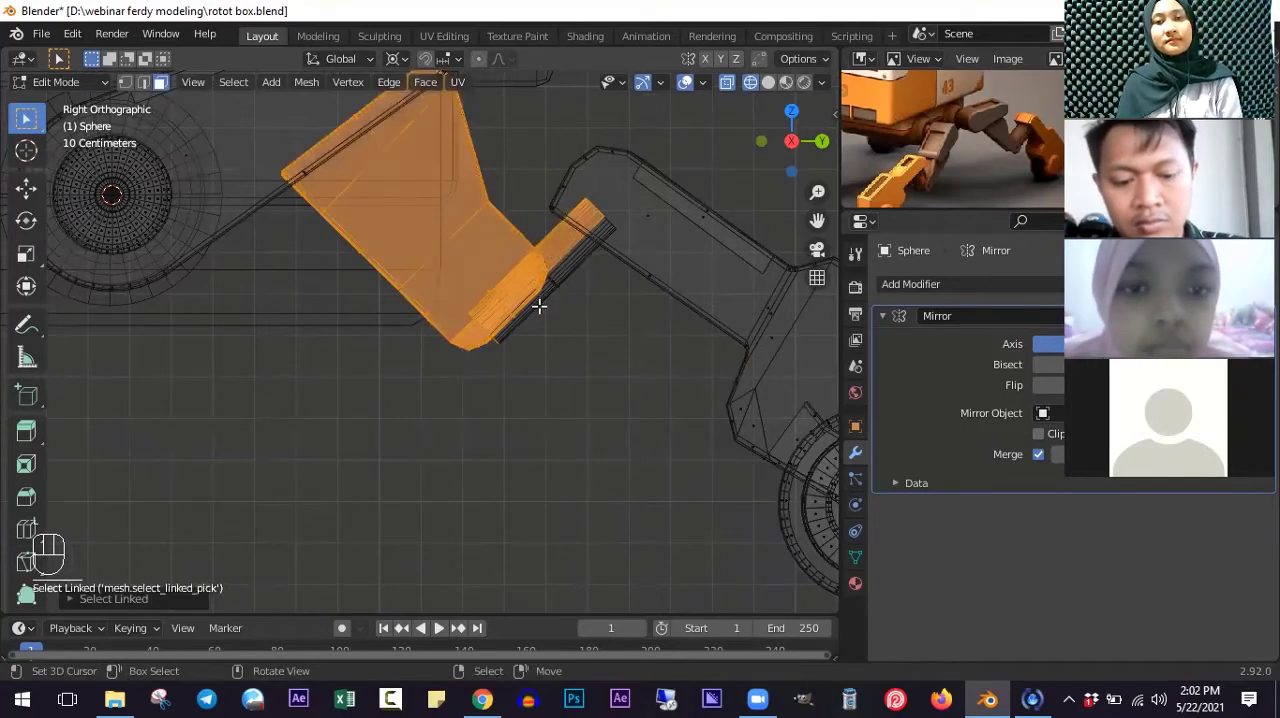
pyautogui.hotkey('ctrl', 'z')
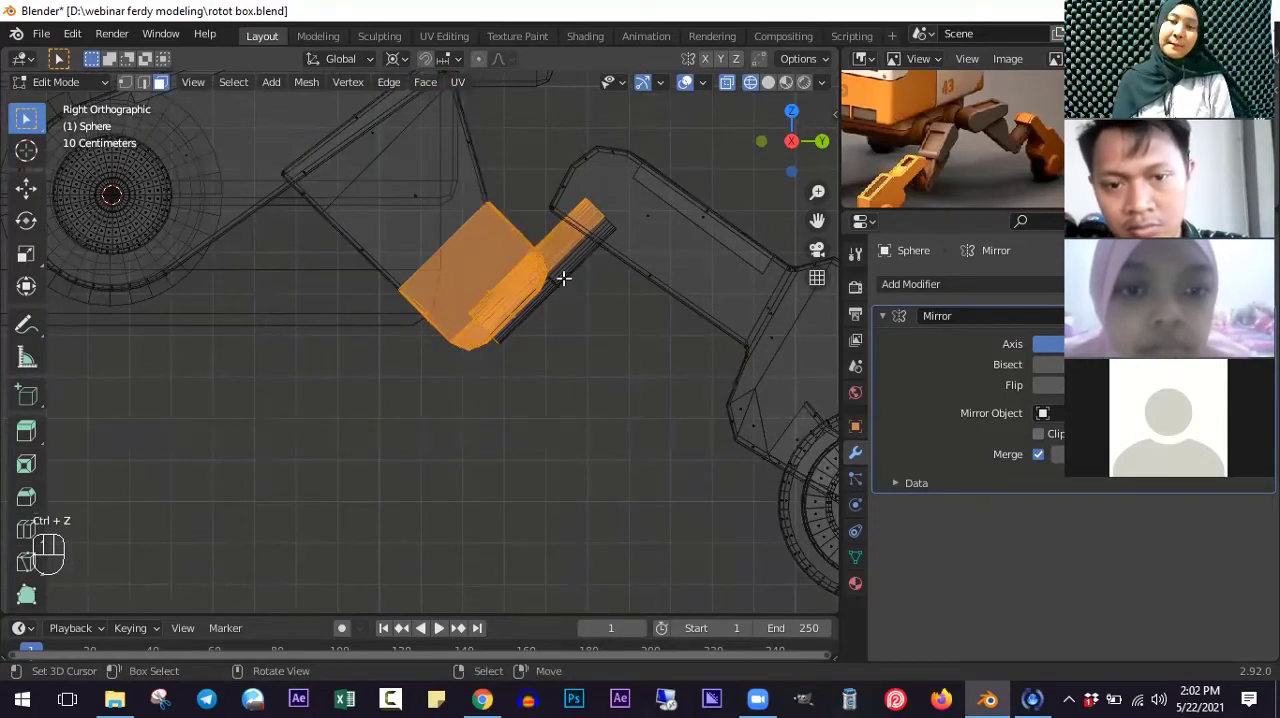
pyautogui.click(563, 278)
pyautogui.hotkey('ctrl', 'l')
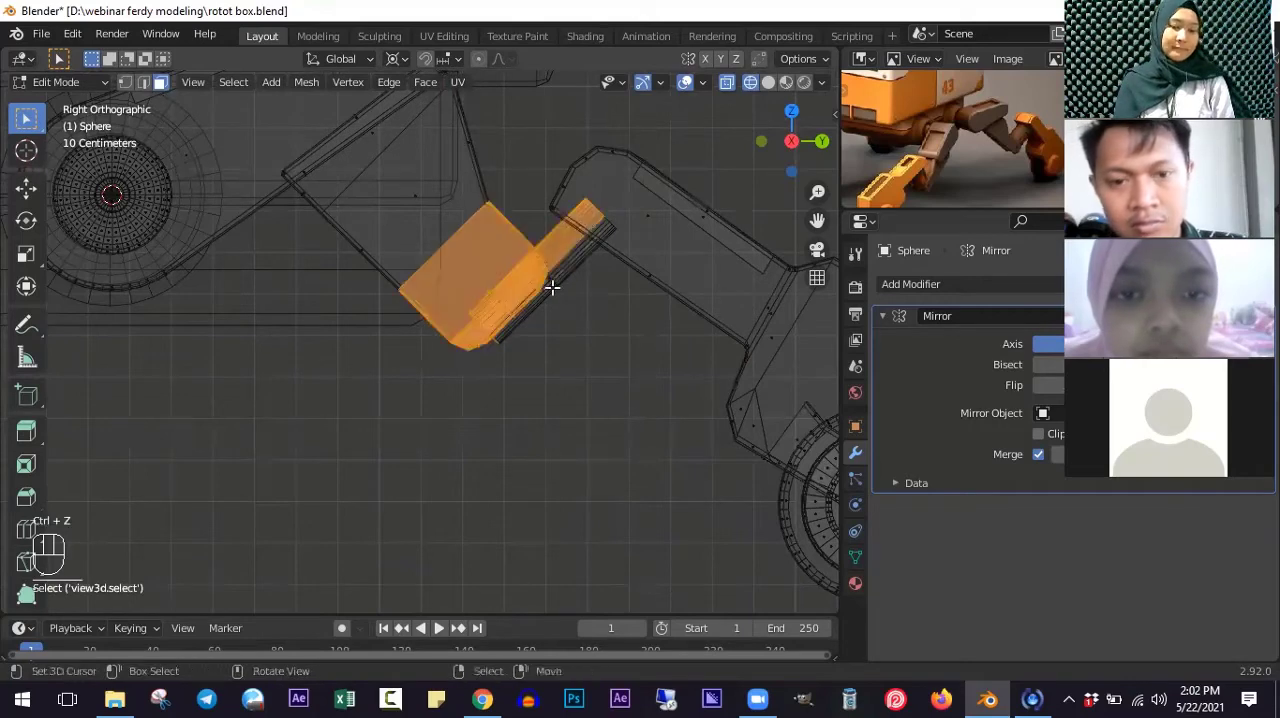
pyautogui.press('l')
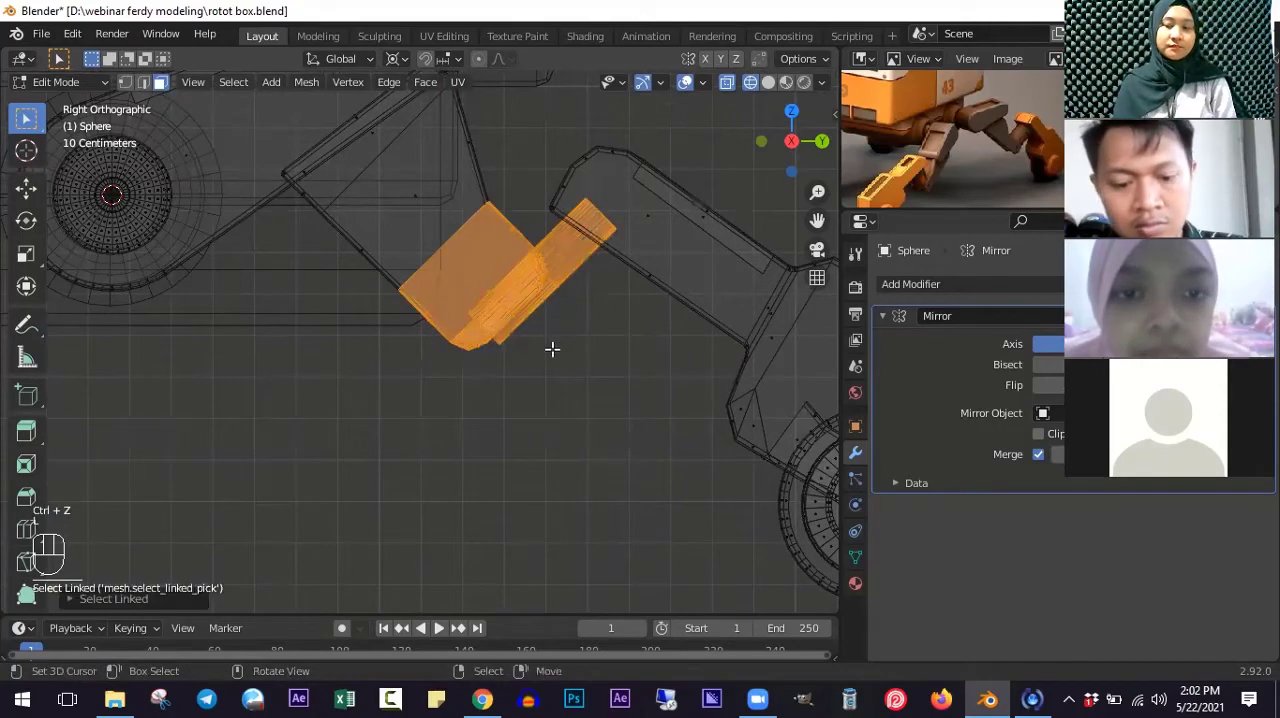
pyautogui.press('g')
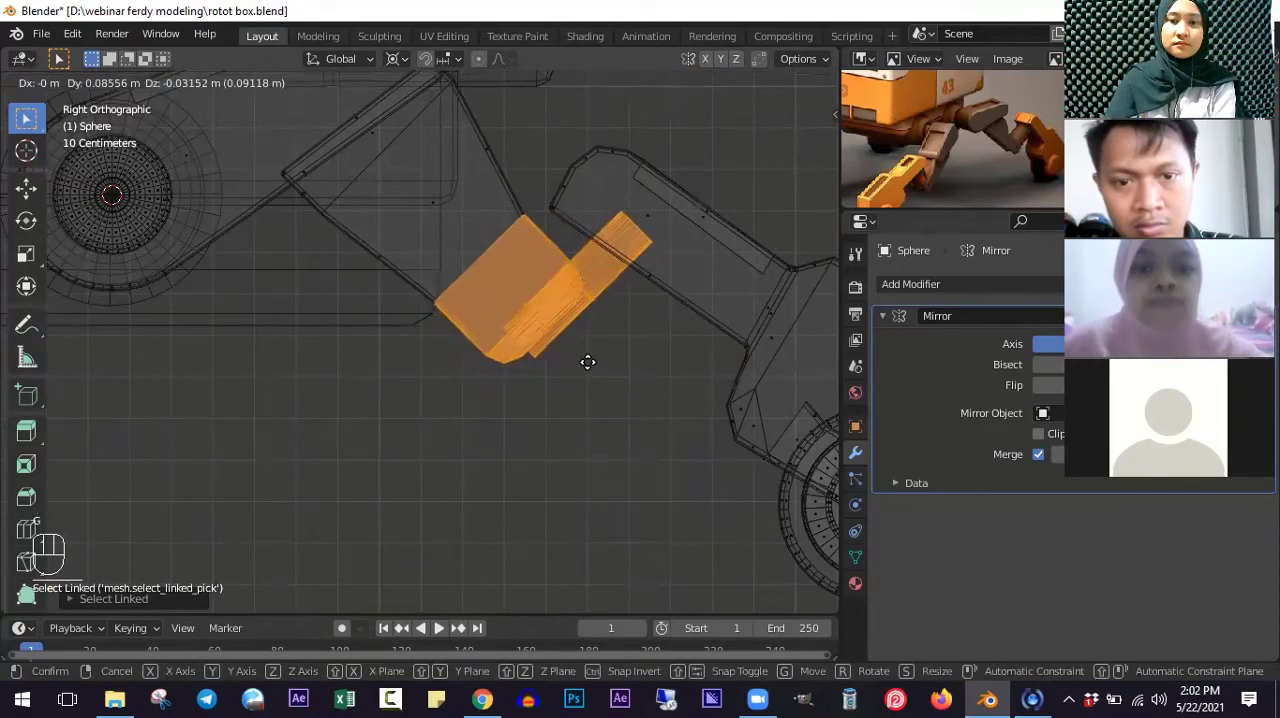
pyautogui.click(587, 362)
# - Select the edge loop across the upper part of the lower leg block and move it about 0.07 m along Y and 0.05 m down
pyautogui.scroll(-2, 420, 263)
pyautogui.keyDown('shift'); pyautogui.scroll(3, 419, 263); pyautogui.keyUp('shift')
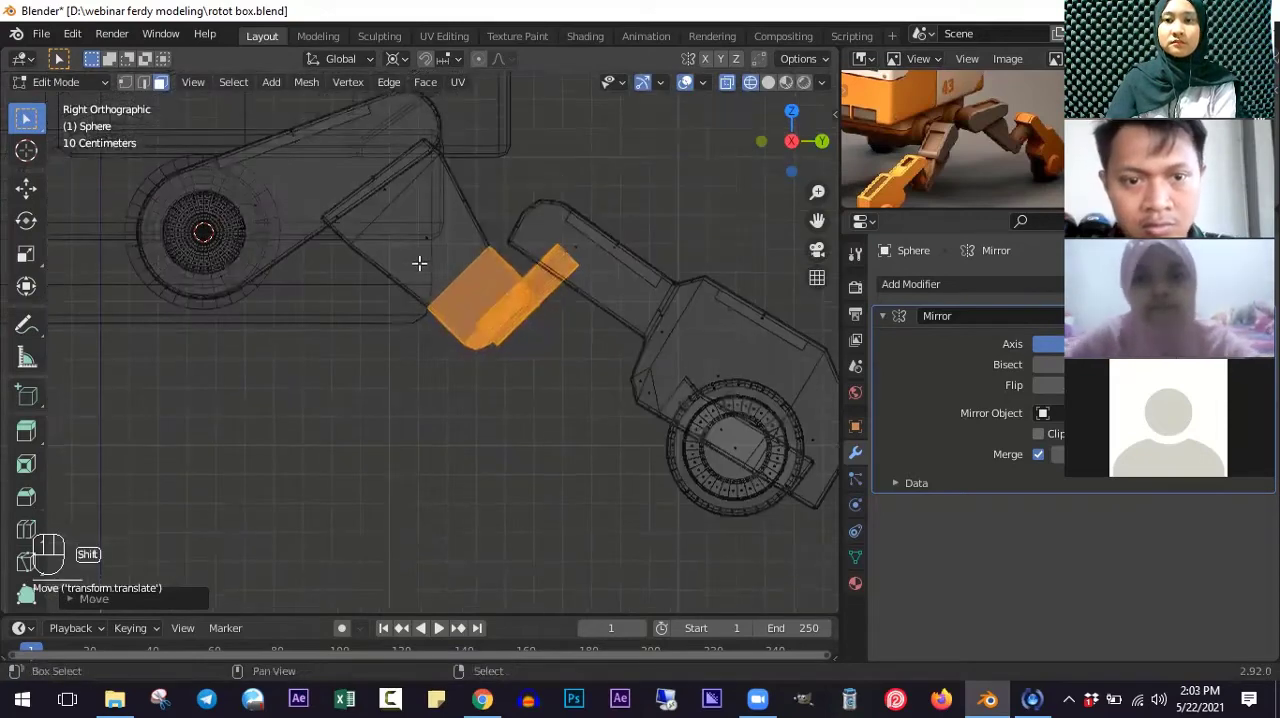
pyautogui.keyDown('alt'); pyautogui.click(388, 265); pyautogui.keyUp('alt')
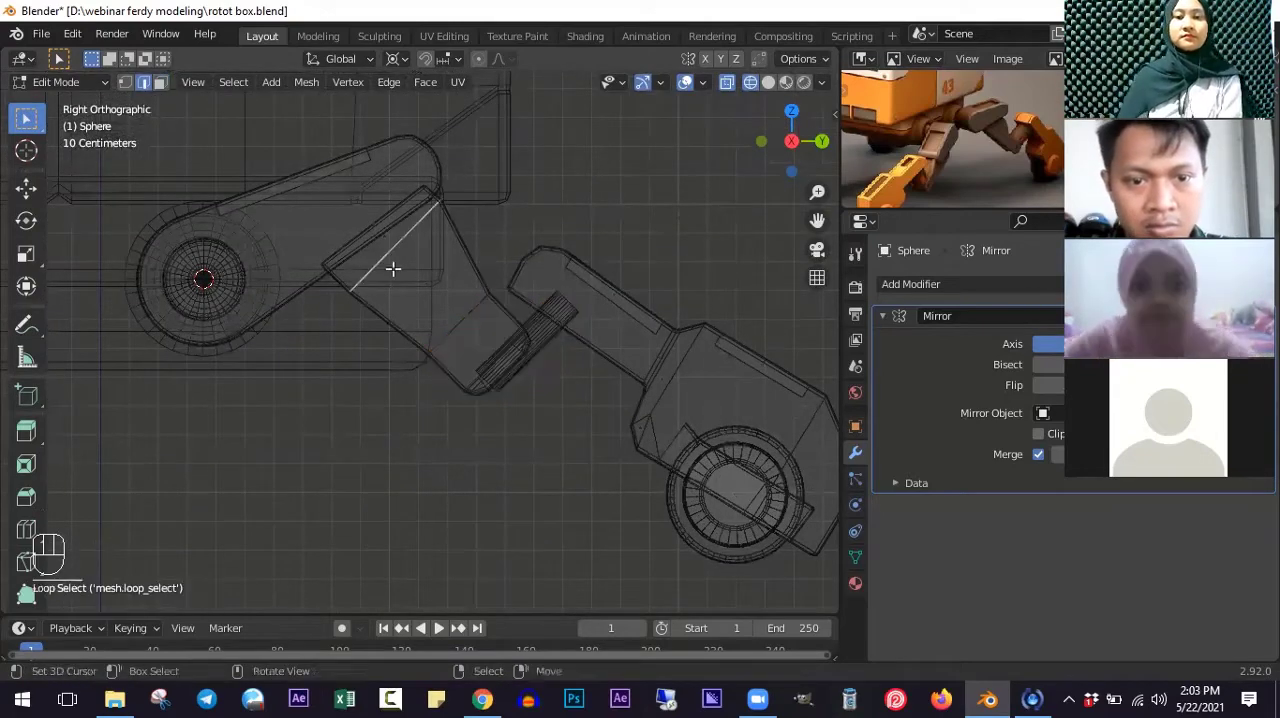
pyautogui.press('g')
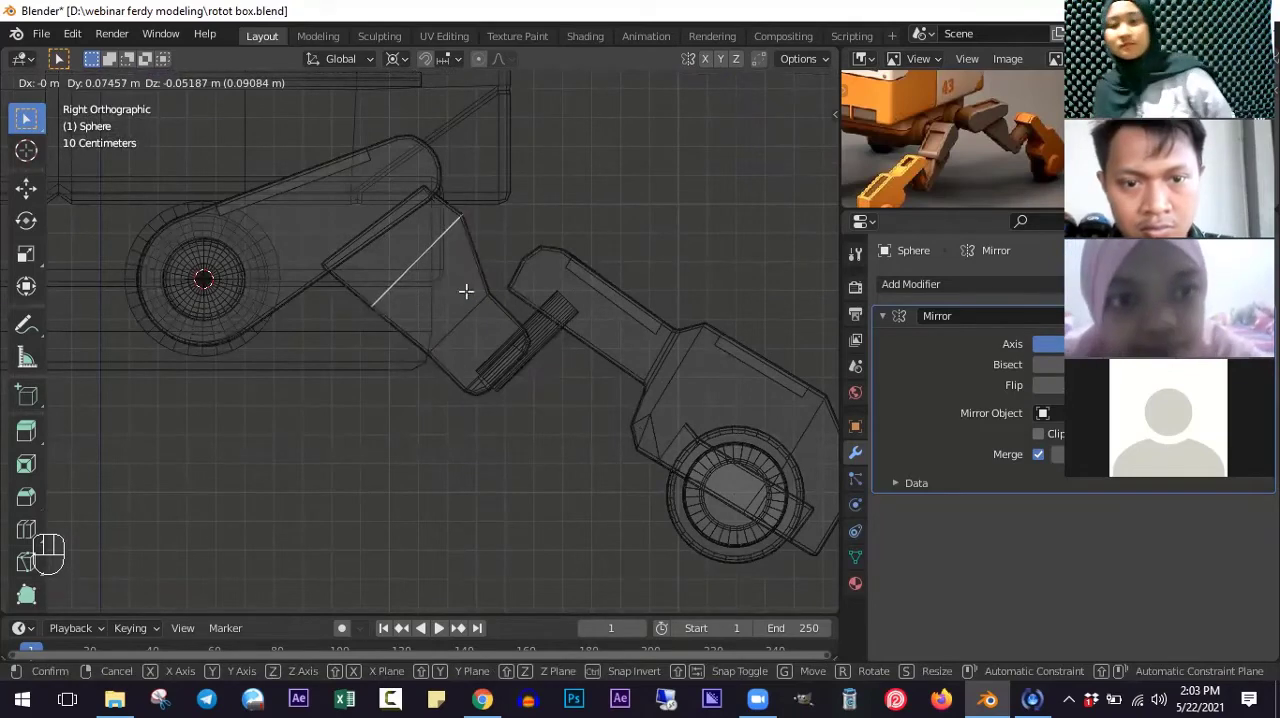
pyautogui.click(500, 326)
# - Select the linked lower leg block, hinge, foot and complete wheel and shift them together to fit against the upper leg
pyautogui.press('l')
pyautogui.press('l')
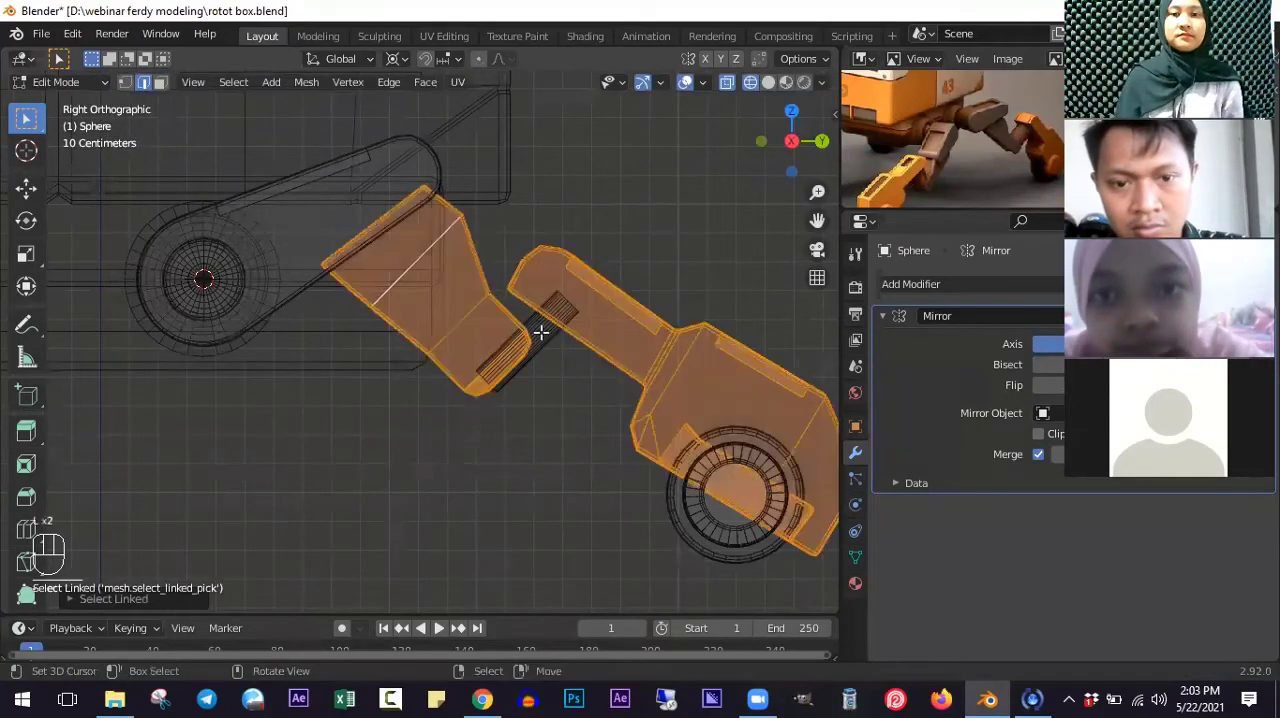
pyautogui.press('l')
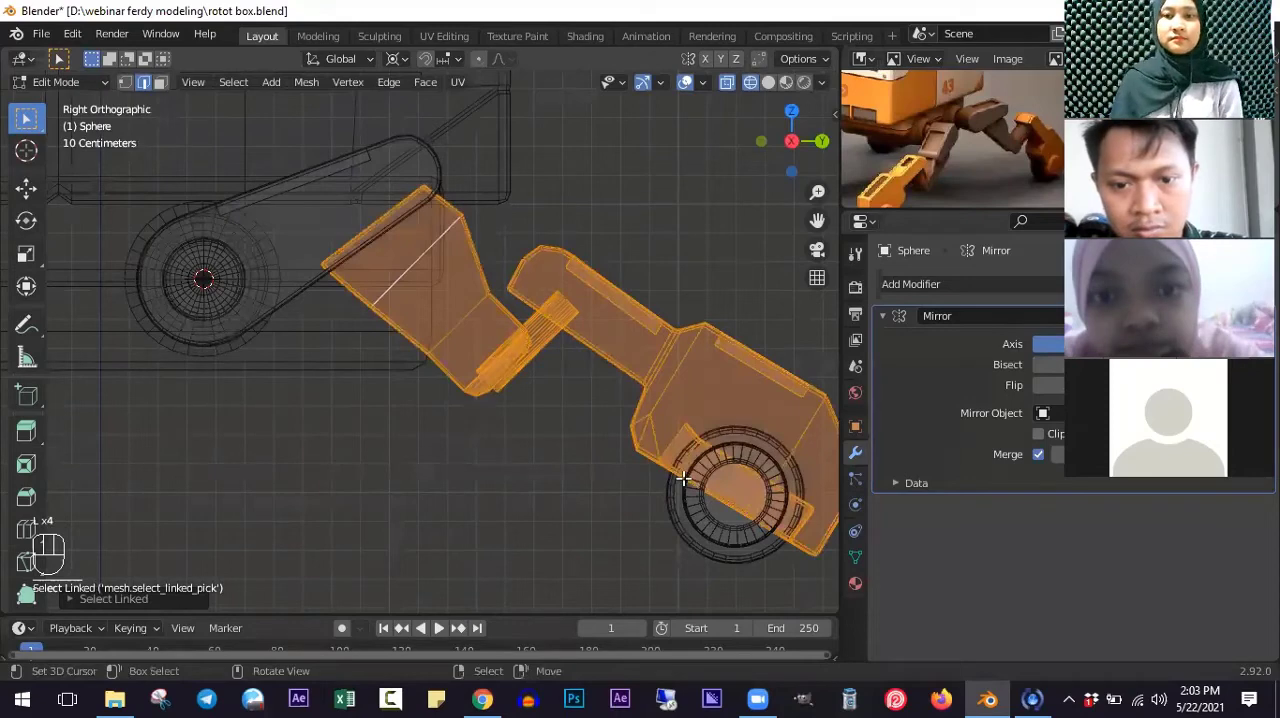
pyautogui.scroll(-1, 683, 479)
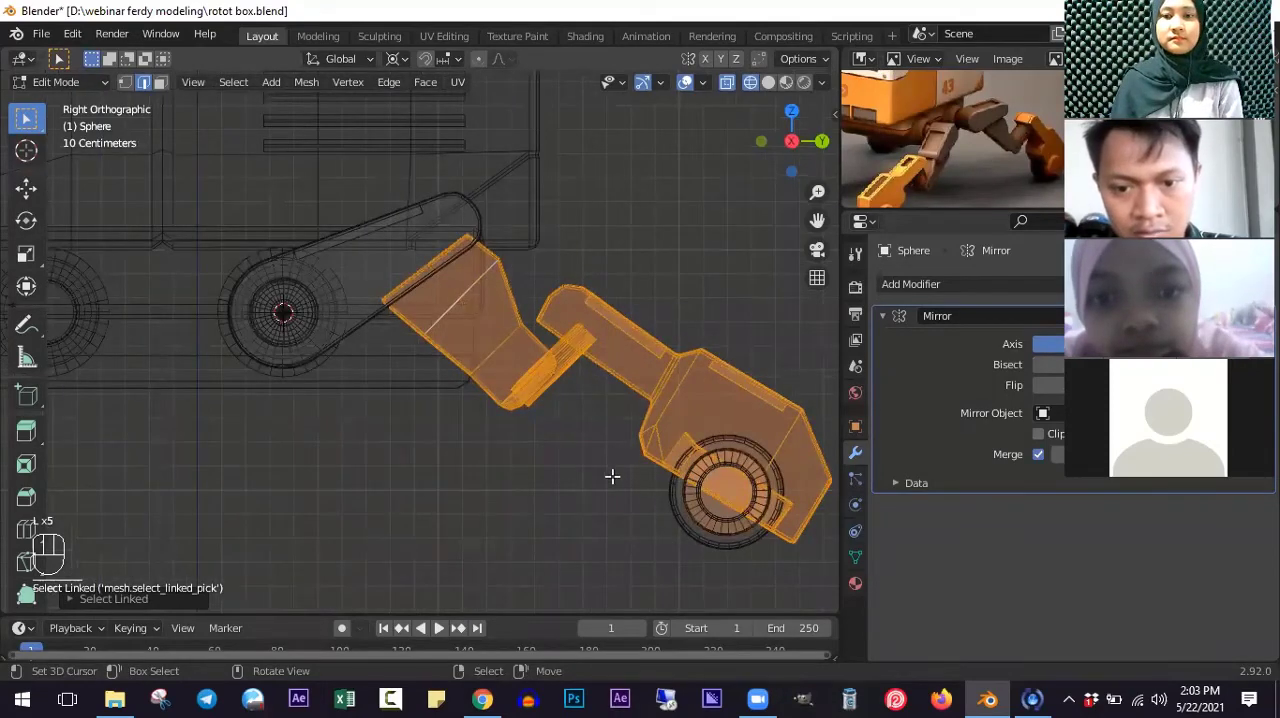
pyautogui.scroll(-3, 683, 479)
pyautogui.press('b')
pyautogui.moveTo(655, 436); pyautogui.dragTo(766, 538)
pyautogui.scroll(2, 599, 476)
pyautogui.press('g')
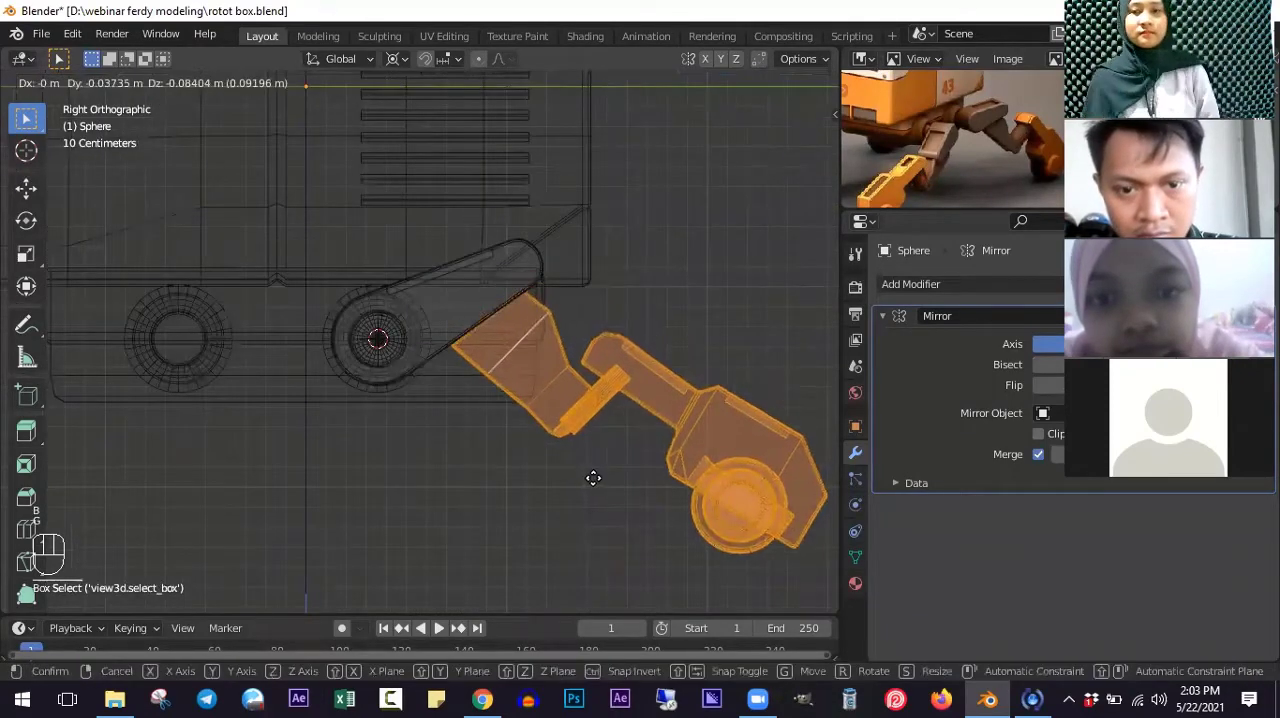
pyautogui.click(556, 442)
# - Examine the reshaped leg in solid shading in Object Mode from different angles
pyautogui.scroll(-1, 534, 396)
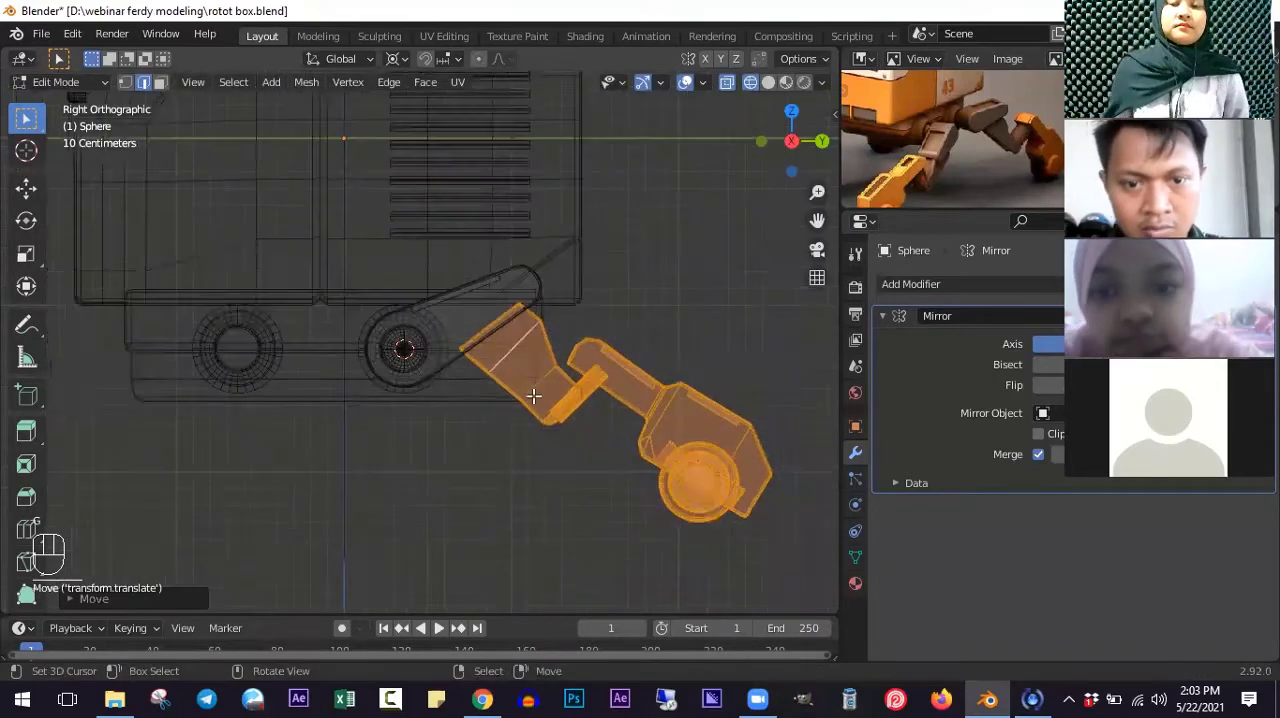
pyautogui.scroll(-1, 531, 375)
pyautogui.press('z')
pyautogui.press('Tab')
pyautogui.moveTo(431, 437); pyautogui.dragTo(689, 288, button='middle')
pyautogui.scroll(4, 639, 376)
pyautogui.moveTo(678, 398); pyautogui.dragTo(641, 381, button='middle')
# - In wireframe side view, select only the wheel and the foot's lower parts around it in Edit Mode and try to move them down
pyautogui.press('KP_3')
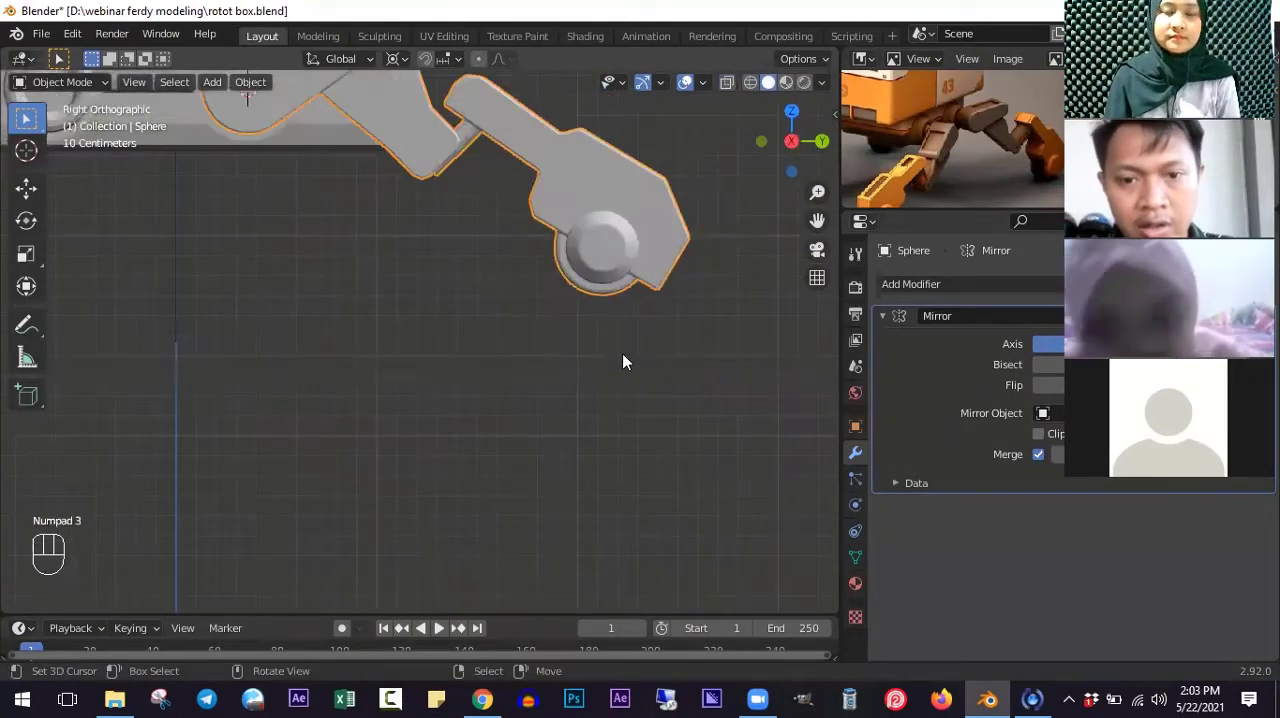
pyautogui.scroll(5, 622, 353)
pyautogui.keyDown('shift'); pyautogui.scroll(7, 622, 353); pyautogui.keyUp('shift')
pyautogui.press('z')
pyautogui.keyDown('shift'); pyautogui.scroll(4, 634, 410); pyautogui.keyUp('shift')
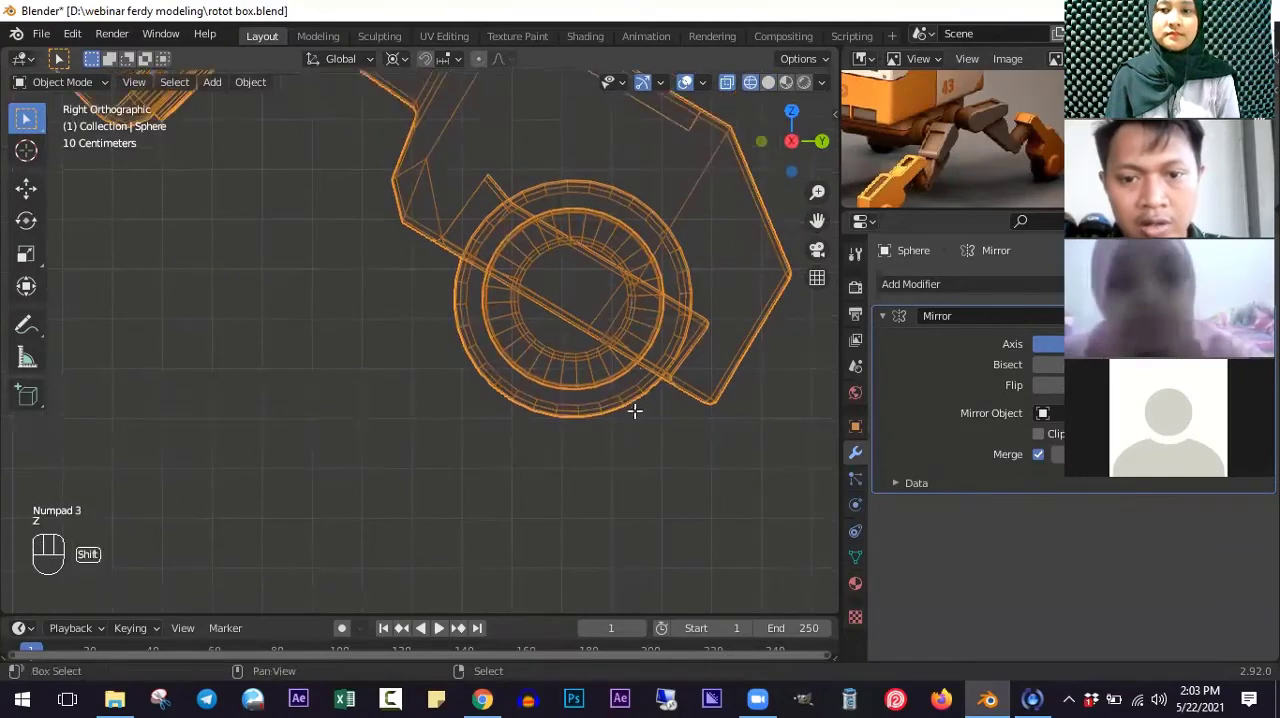
pyautogui.press('Tab')
pyautogui.hotkey('alt', 'a')
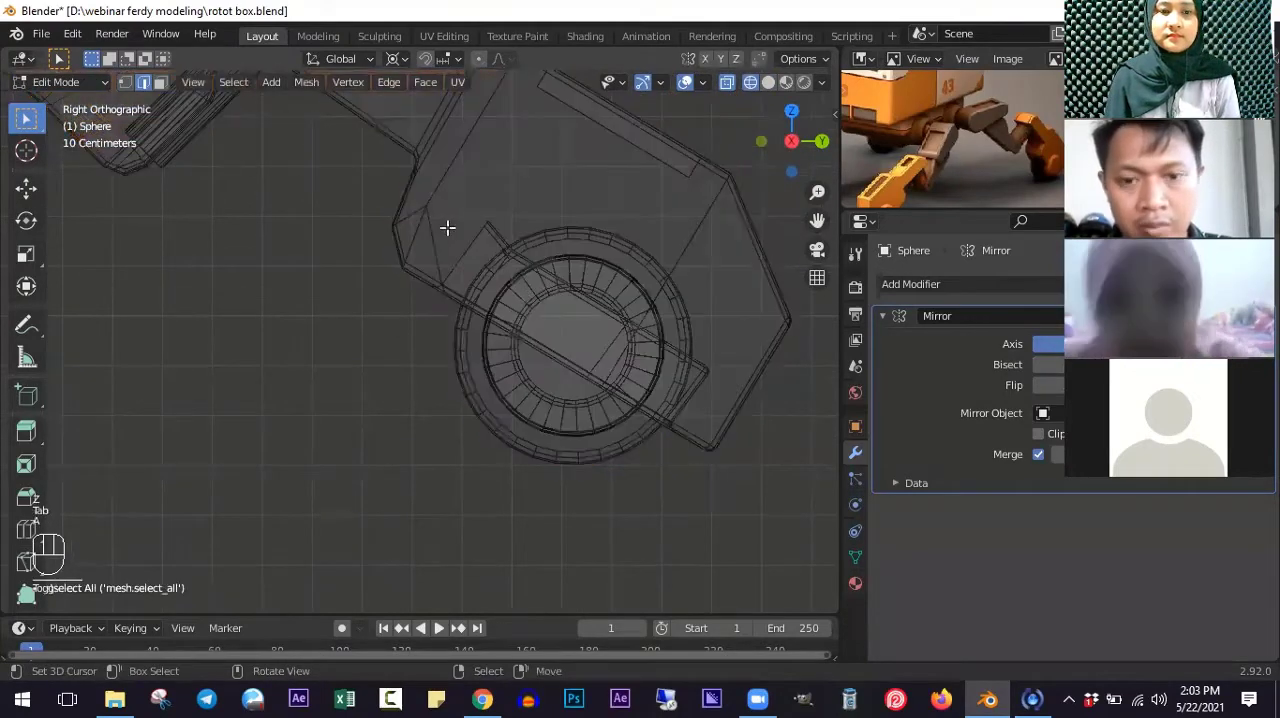
pyautogui.press('b')
pyautogui.moveTo(451, 231); pyautogui.dragTo(720, 510)
pyautogui.press('g')
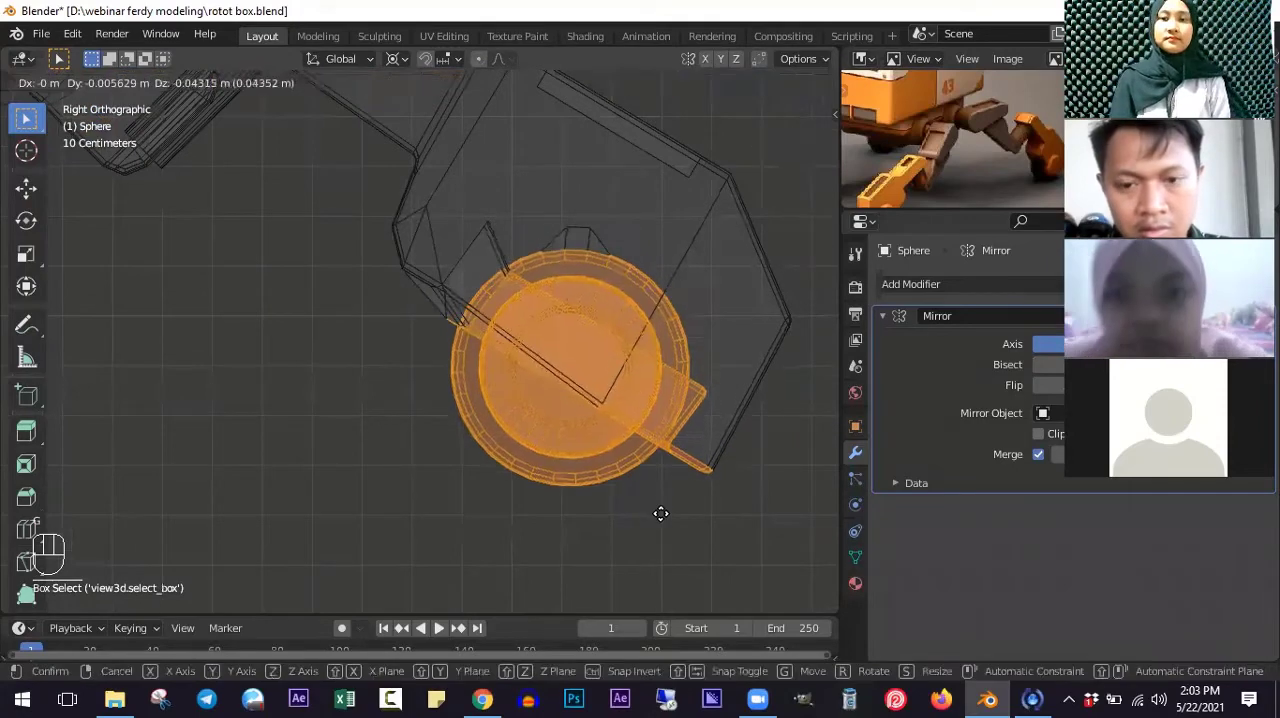
pyautogui.click(531, 313)
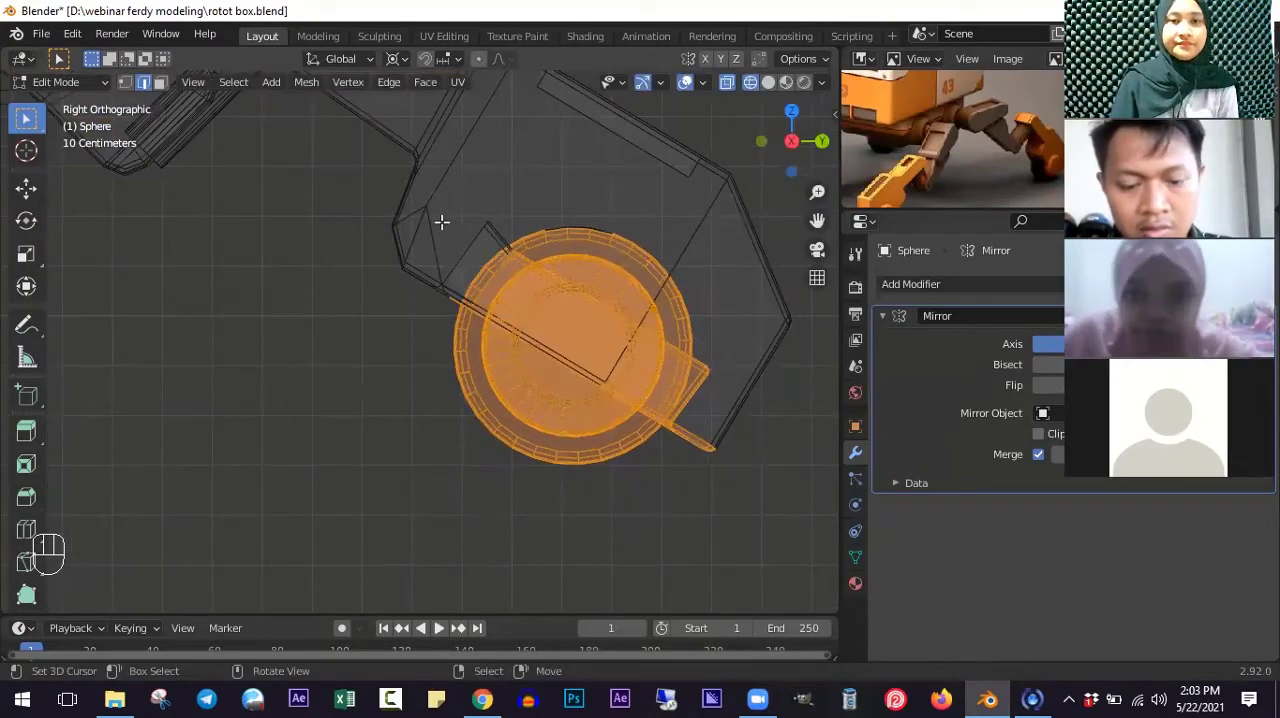
# - In face select mode, add the remaining foot faces around the wheel's upper edge to the wheel and lower-foot selection
pyautogui.press('b')
pyautogui.moveTo(434, 206); pyautogui.dragTo(510, 188)
pyautogui.scroll(1, 488, 235)
pyautogui.scroll(-2, 520, 262)
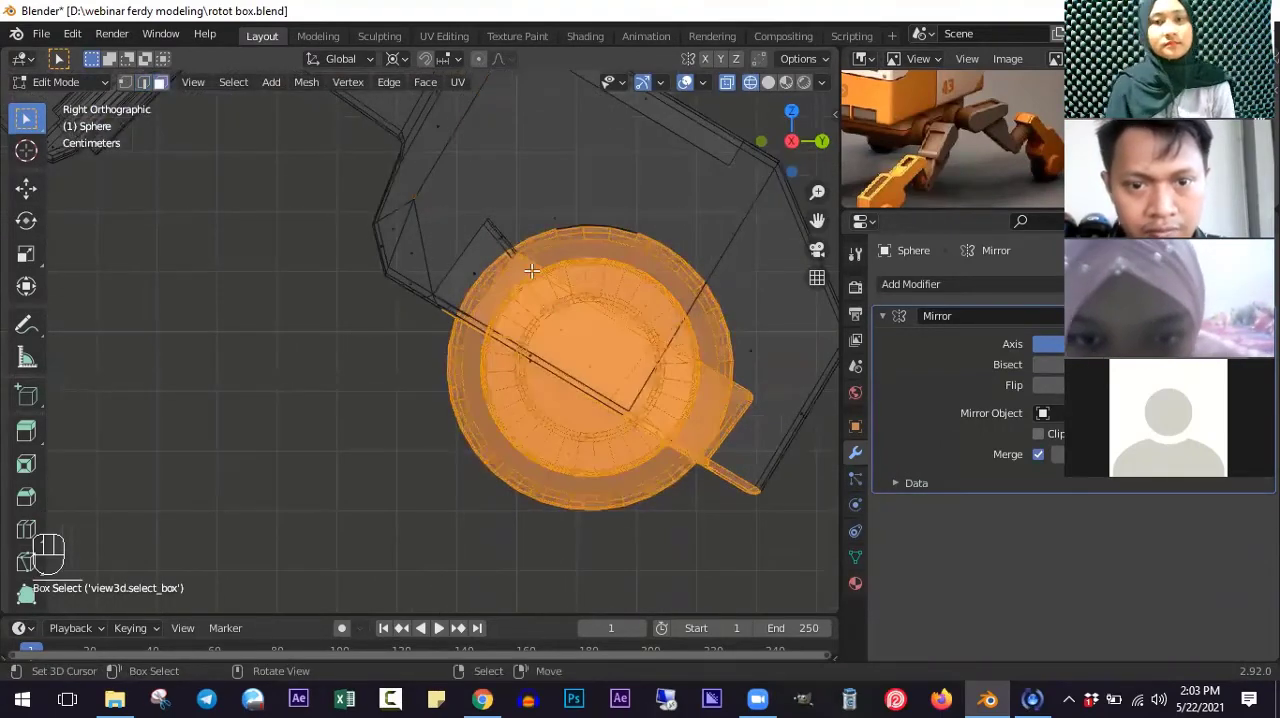
pyautogui.scroll(-1, 536, 246)
pyautogui.press('b')
pyautogui.moveTo(491, 220); pyautogui.dragTo(578, 268)
pyautogui.press('b')
pyautogui.rightClick(555, 228)
pyautogui.moveTo(555, 229); pyautogui.dragTo(615, 362, button='middle')
pyautogui.press('KP_3')
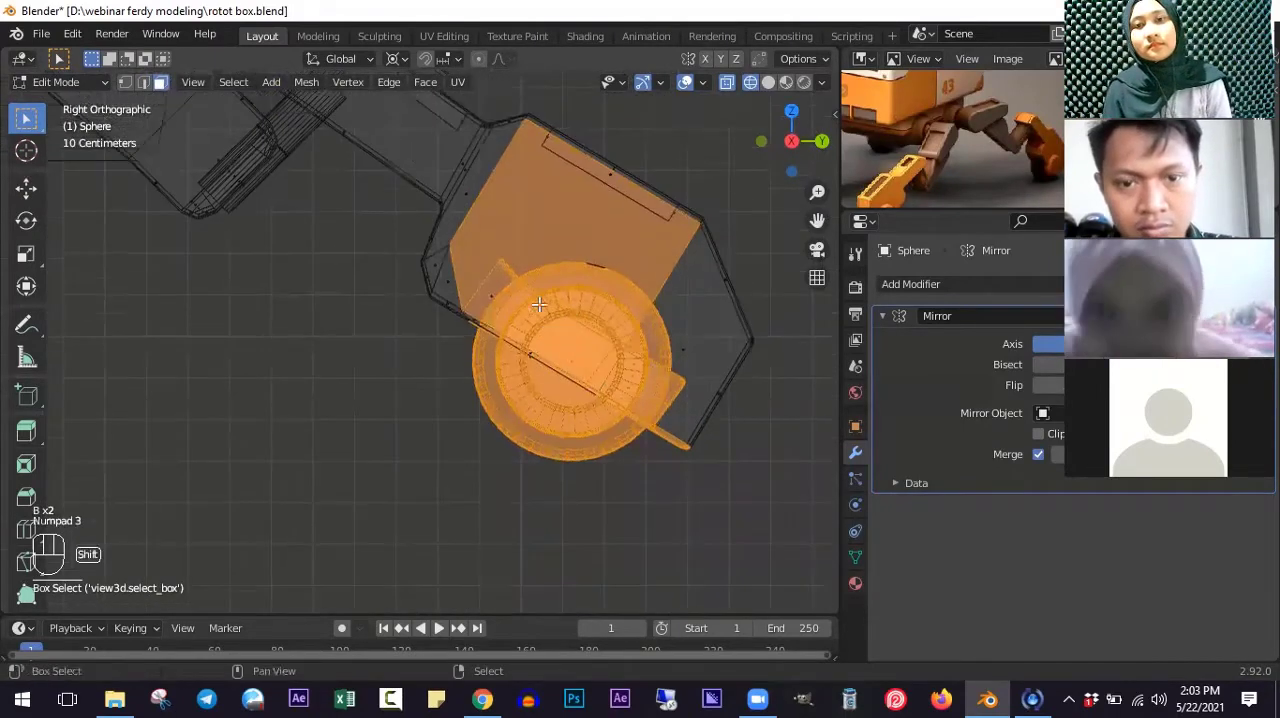
# - Remove the foot's large side face from the selection and move the wheel with its adjoining lower foot parts slightly outward along Y and down
pyautogui.scroll(3, 539, 304)
pyautogui.click(541, 289)
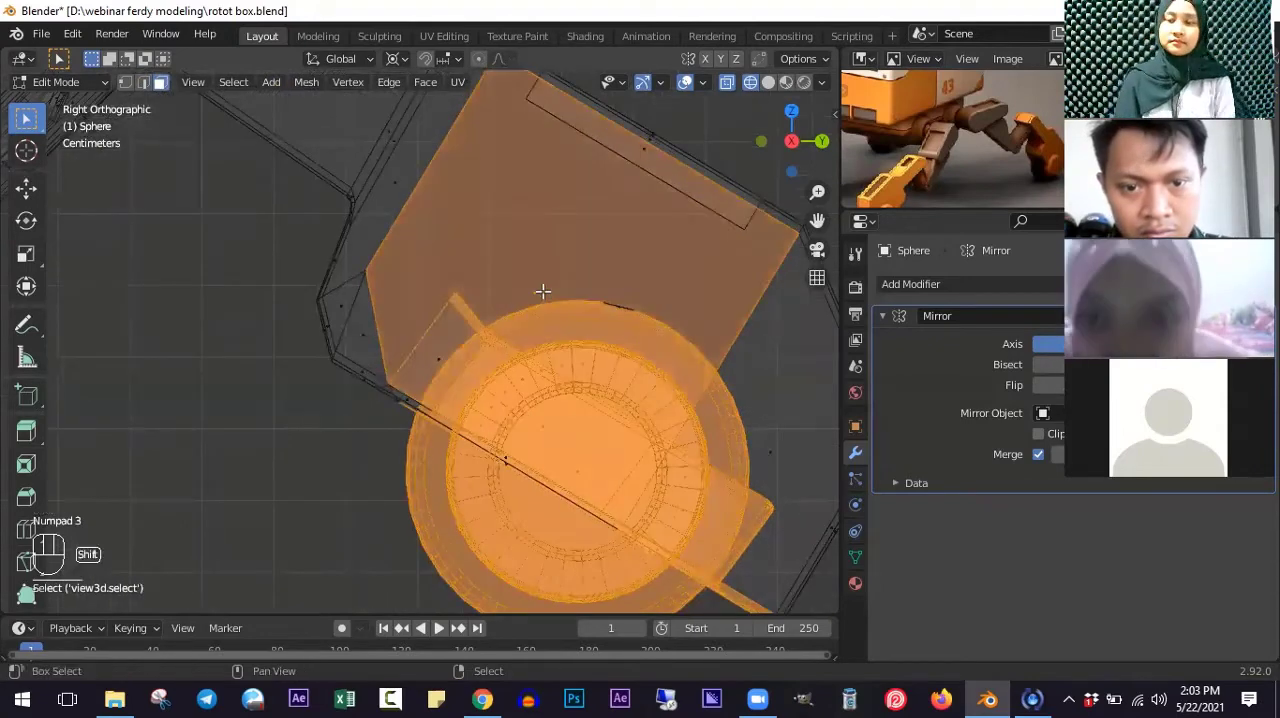
pyautogui.press('b')
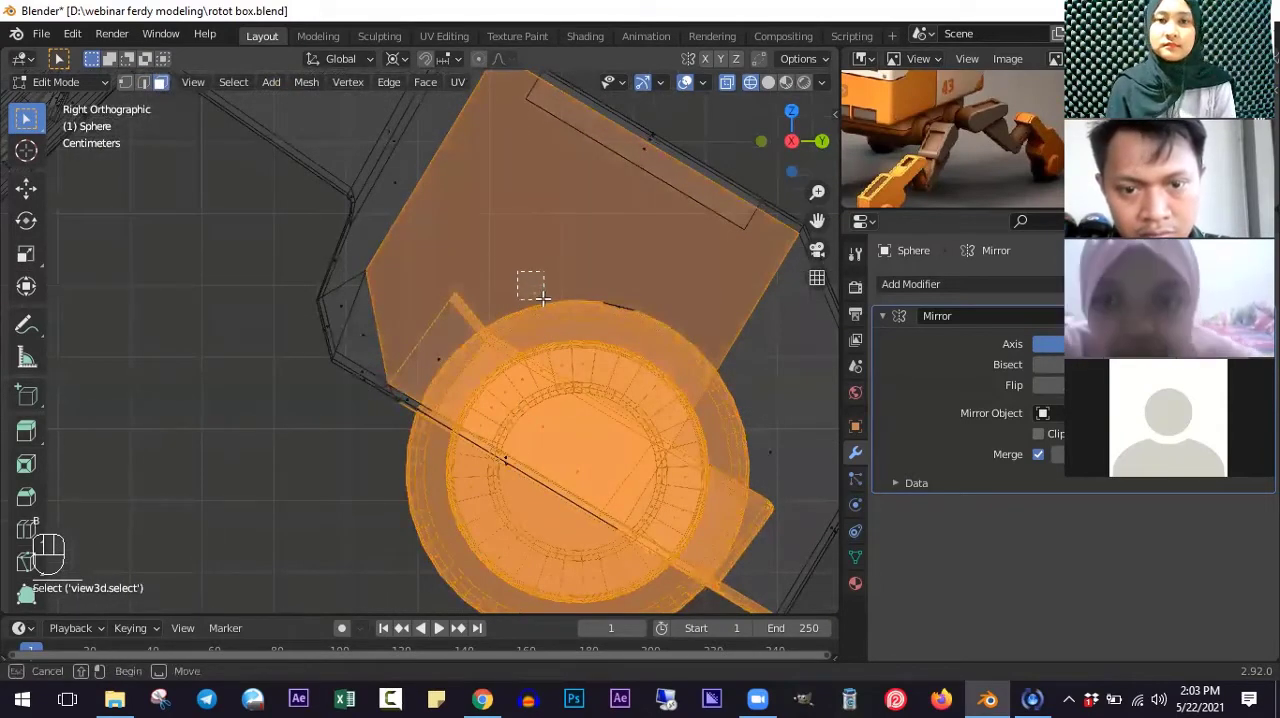
pyautogui.moveTo(541, 297); pyautogui.dragTo(648, 364, button='middle')
pyautogui.press('b')
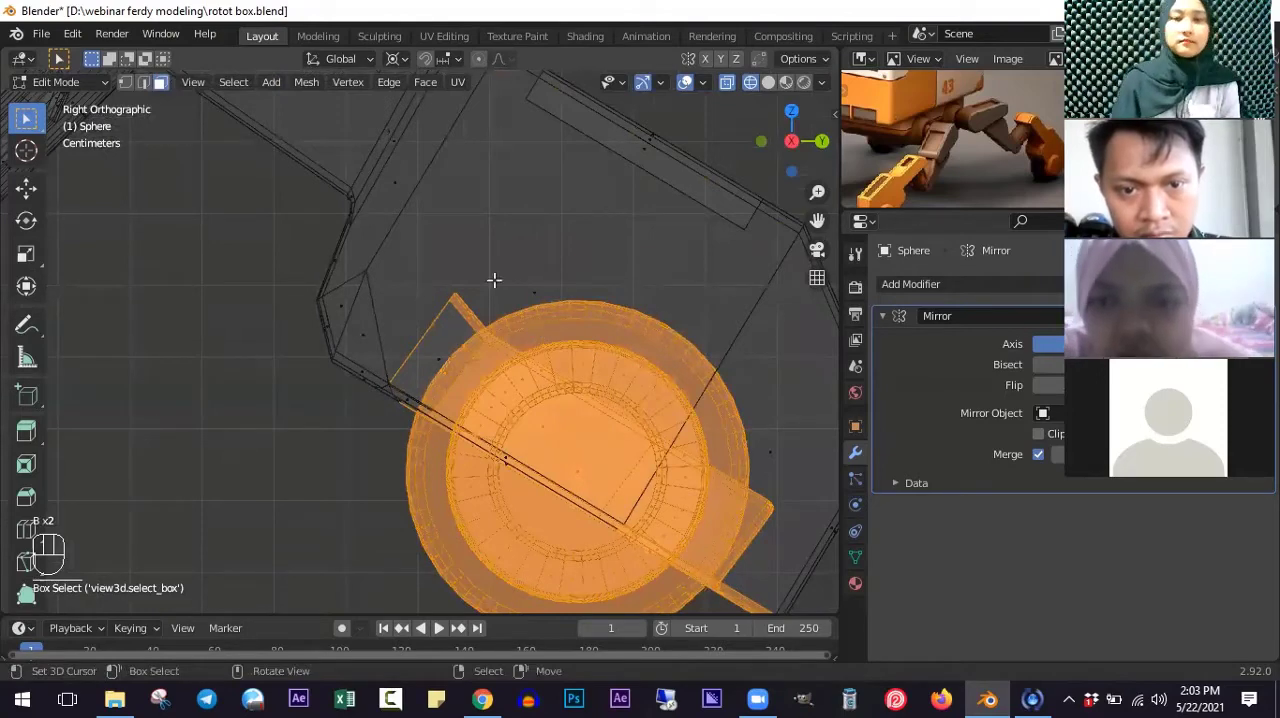
pyautogui.scroll(-2, 494, 280)
pyautogui.press('b')
pyautogui.moveTo(523, 276); pyautogui.dragTo(623, 358)
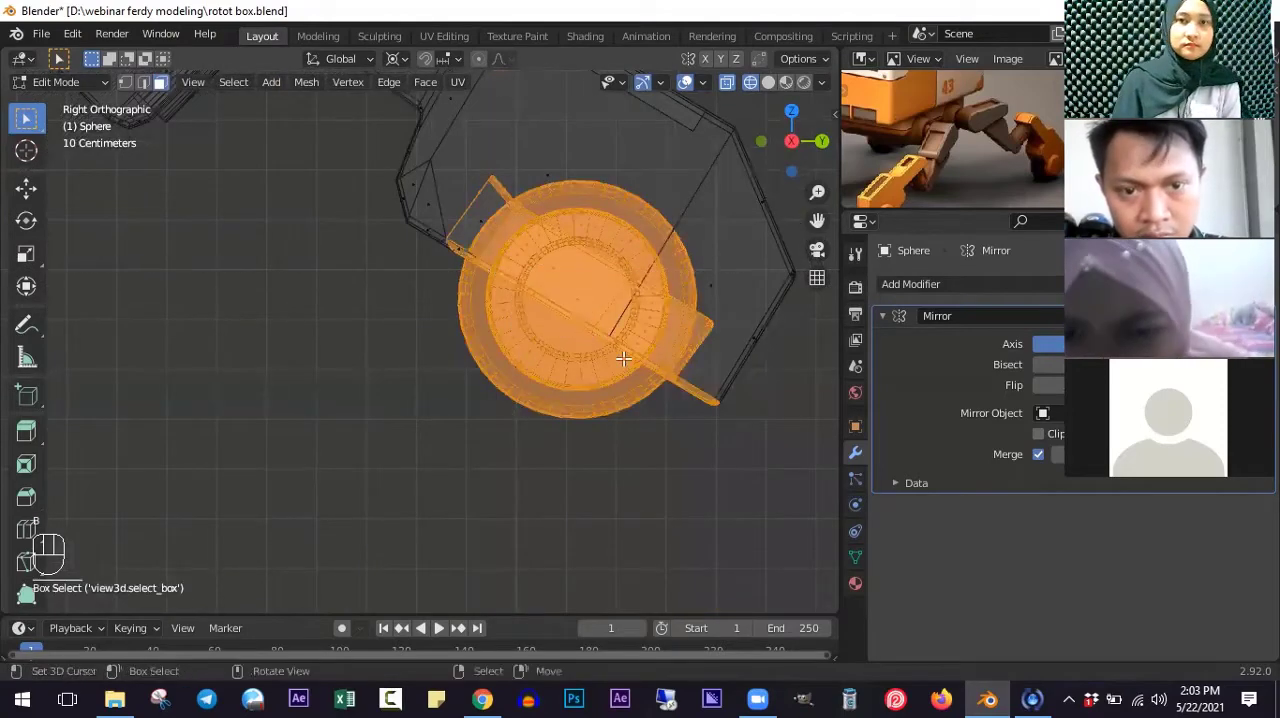
pyautogui.press('g')
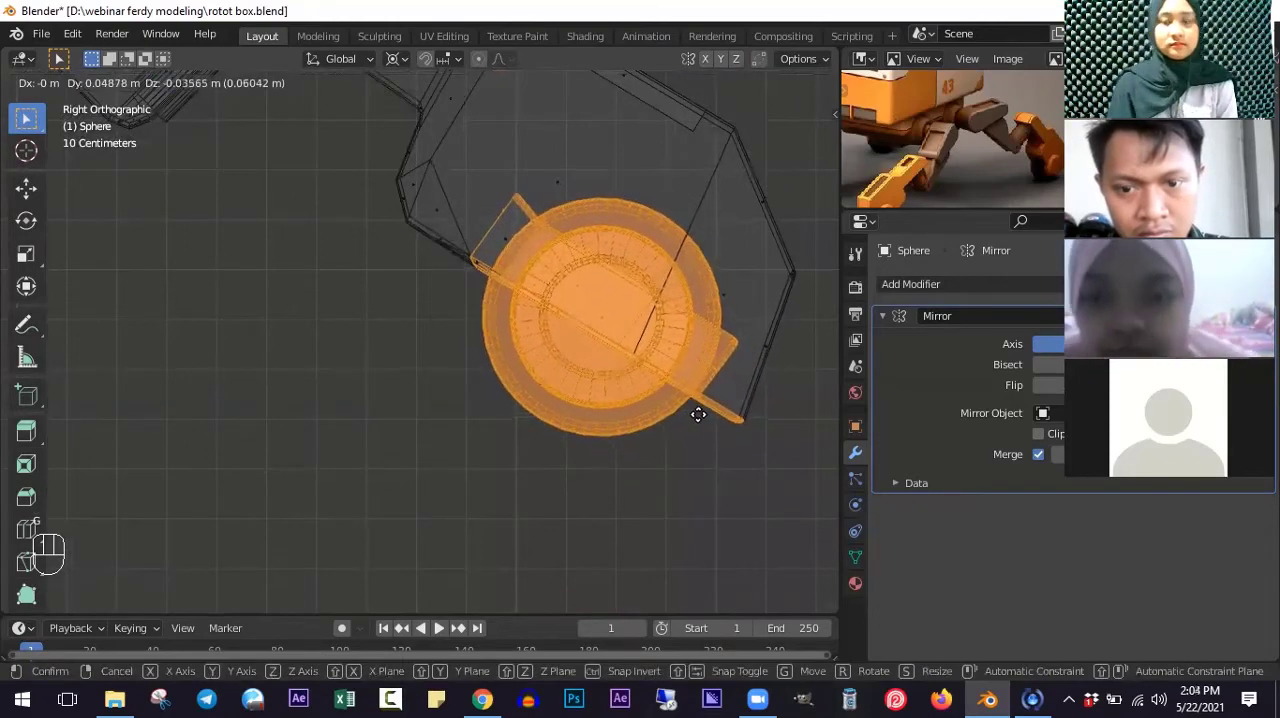
pyautogui.click(702, 410)
pyautogui.keyDown('ctrl'); pyautogui.scroll(4, 734, 380); pyautogui.keyUp('ctrl')
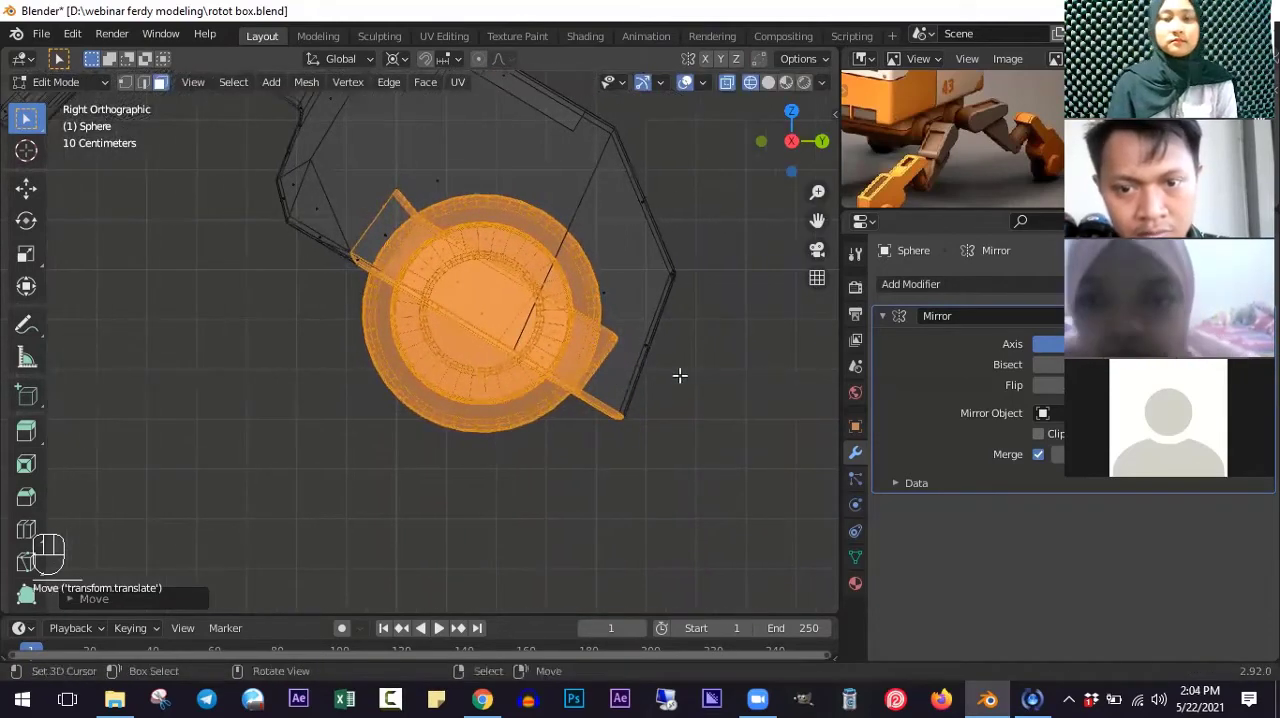
pyautogui.press('a')
pyautogui.press('b')
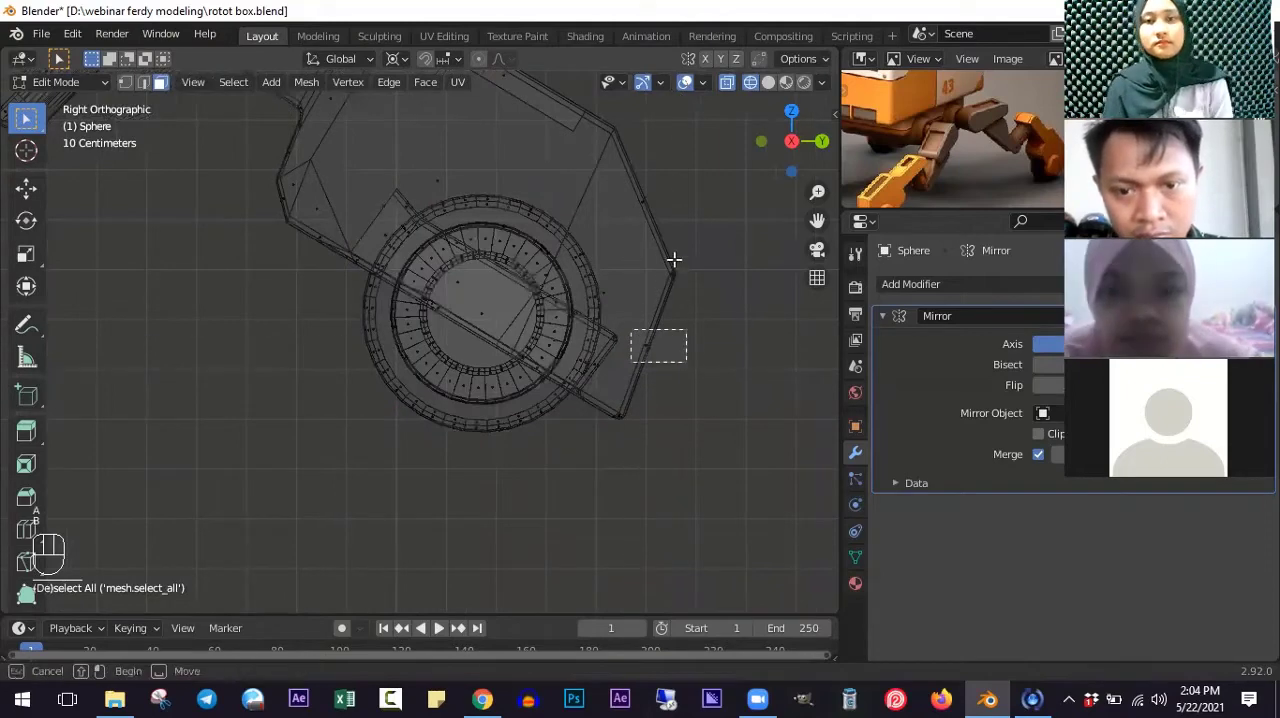
pyautogui.moveTo(687, 362); pyautogui.dragTo(708, 382)
pyautogui.press('b')
pyautogui.moveTo(662, 257); pyautogui.dragTo(722, 322)
pyautogui.press('b')
pyautogui.moveTo(603, 397); pyautogui.dragTo(678, 455)
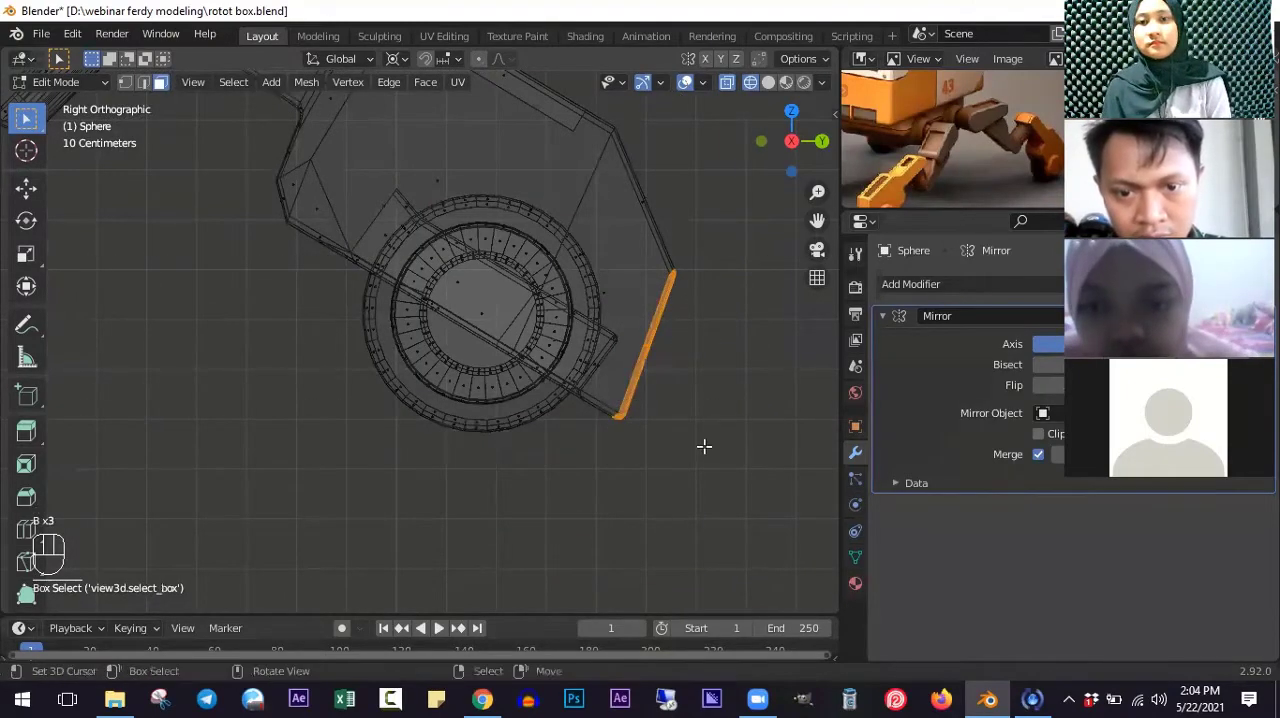
pyautogui.press('g')
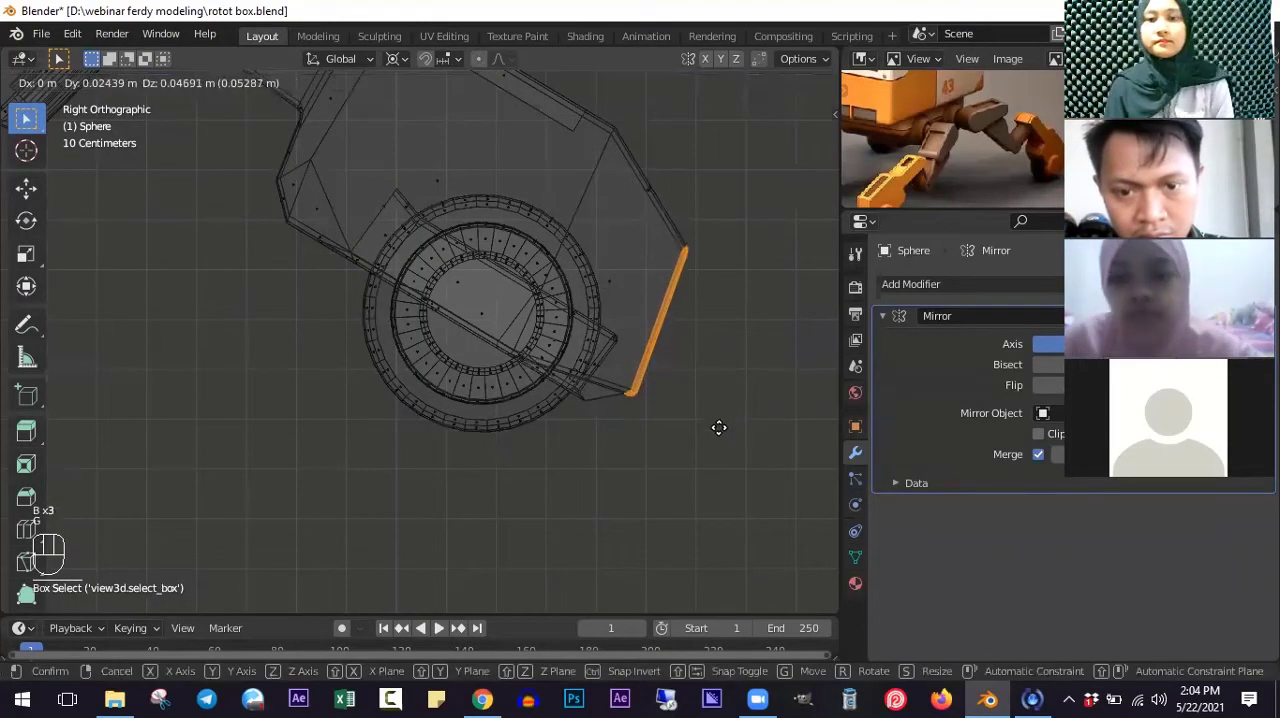
pyautogui.click(666, 435)
# - Select the small corner face at the foot's outermost point in wireframe and move it about 0.1 m outward along Y and slightly down
pyautogui.press('z')
pyautogui.press('Tab')
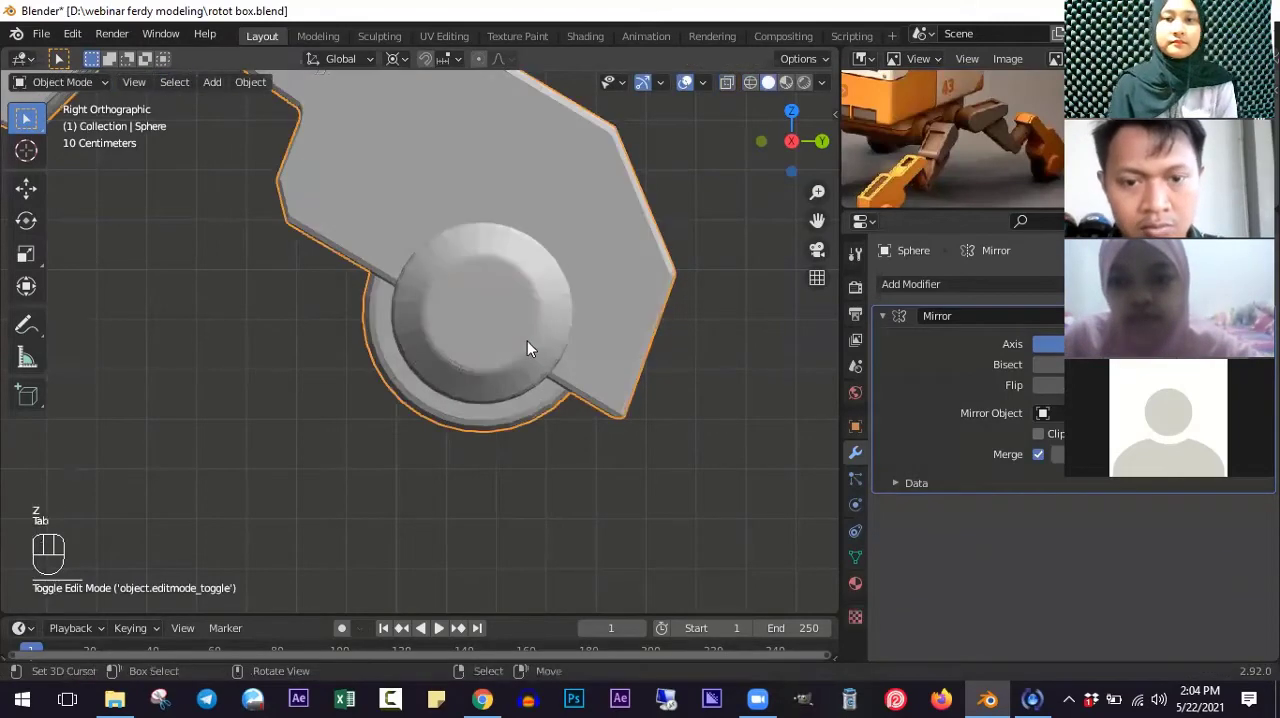
pyautogui.moveTo(529, 344); pyautogui.dragTo(608, 403, button='middle')
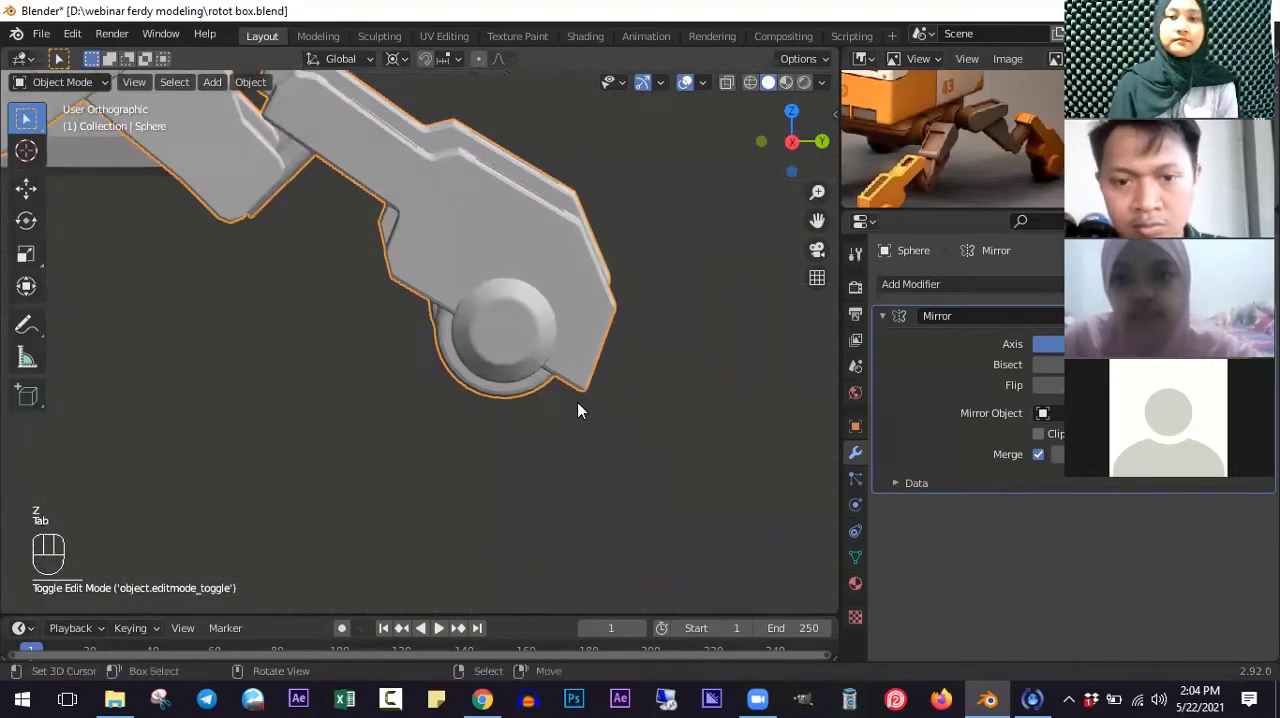
pyautogui.press('KP_3')
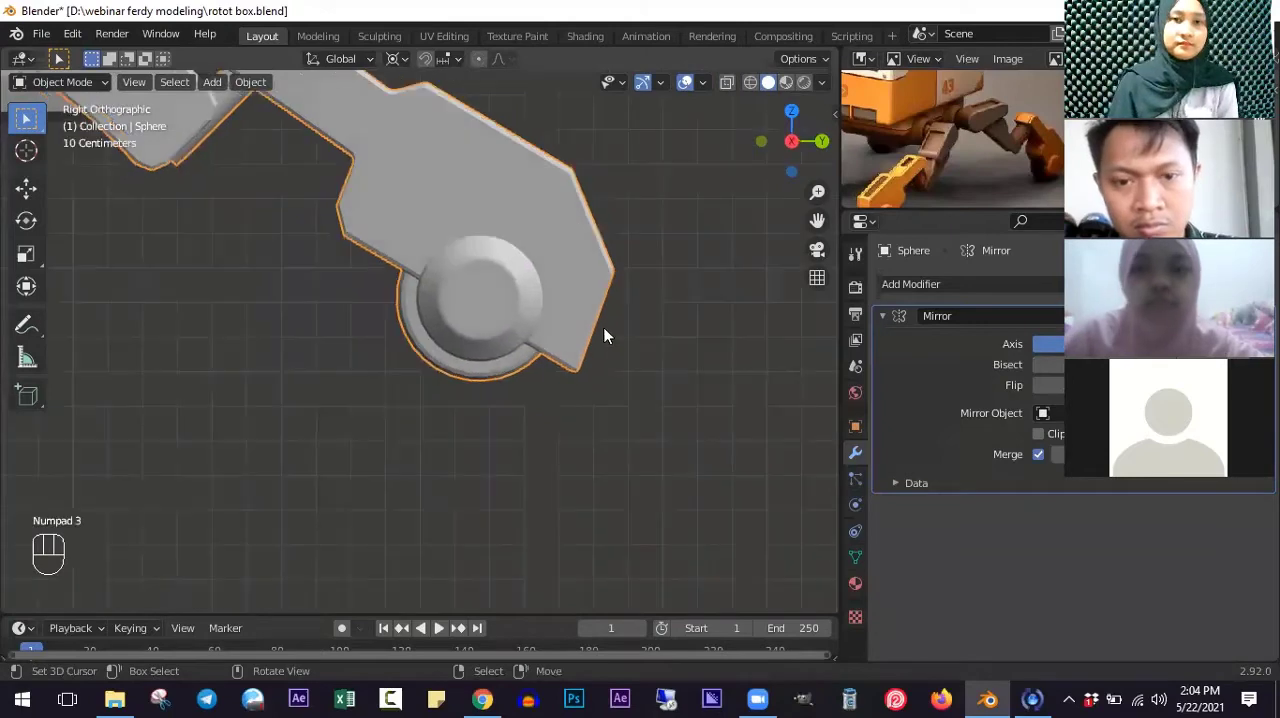
pyautogui.press('z')
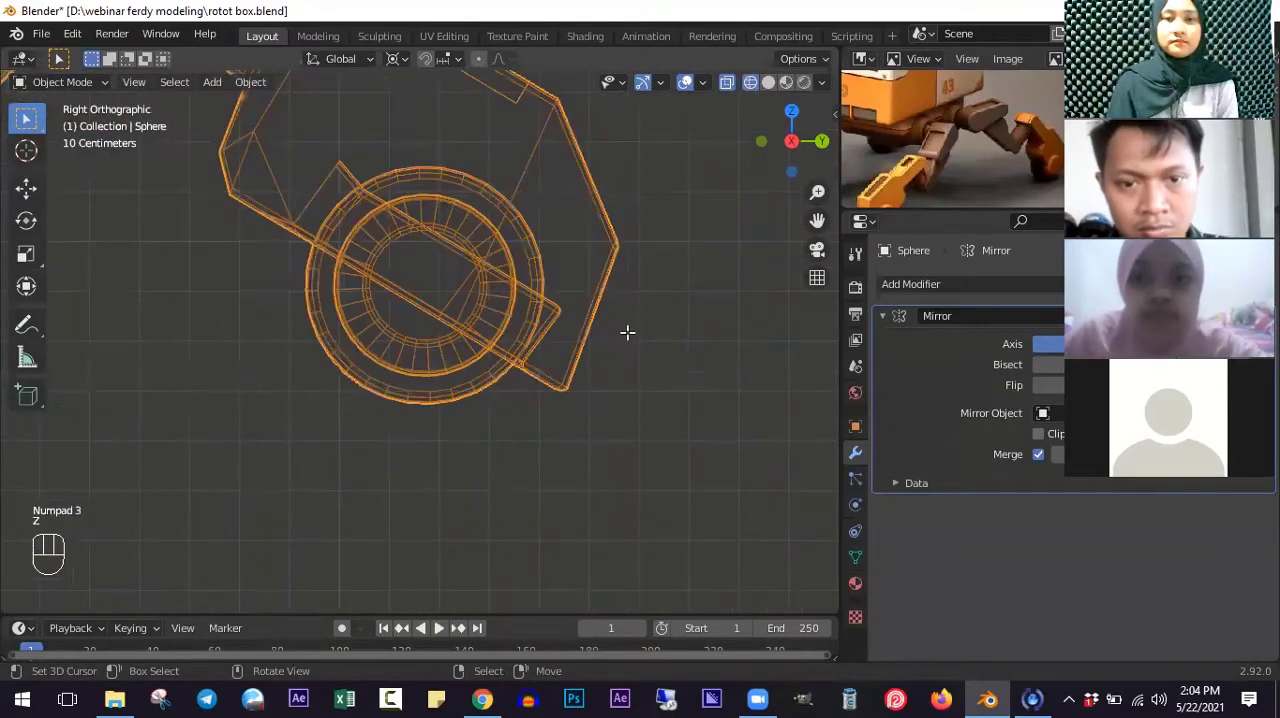
pyautogui.press('Tab')
pyautogui.press('a')
pyautogui.press('b')
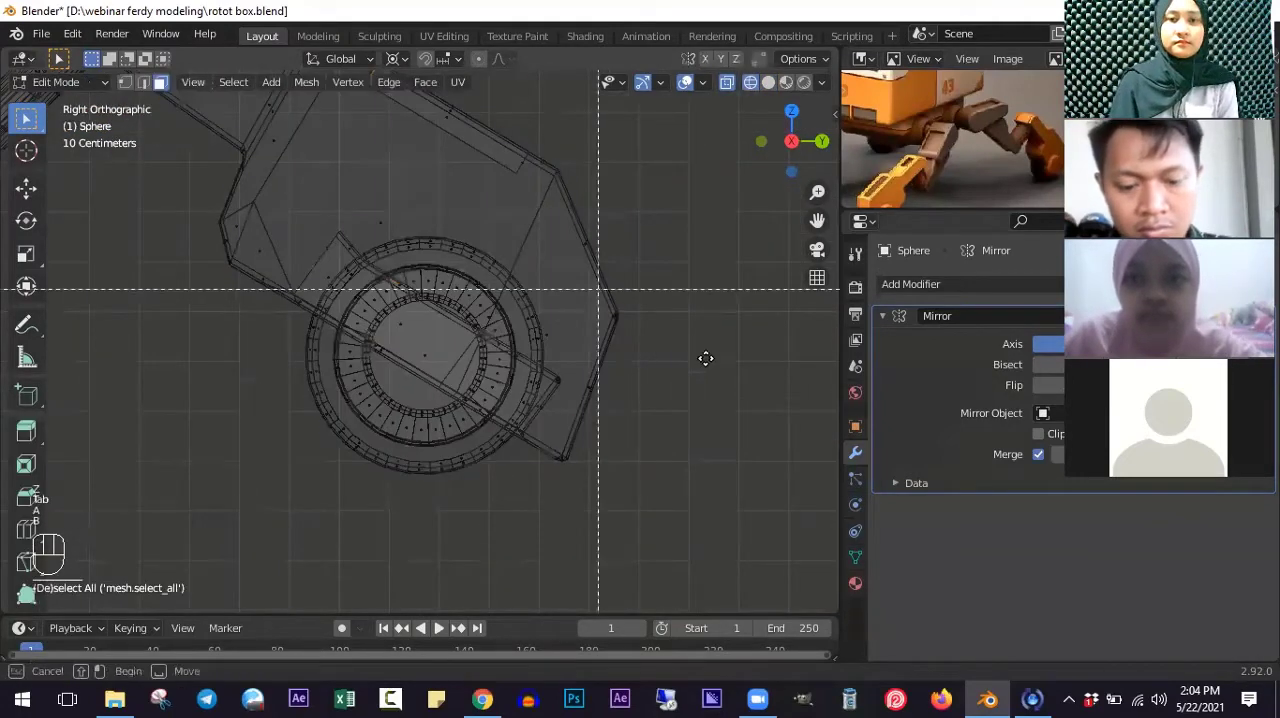
pyautogui.moveTo(593, 284); pyautogui.dragTo(704, 352)
pyautogui.press('g')
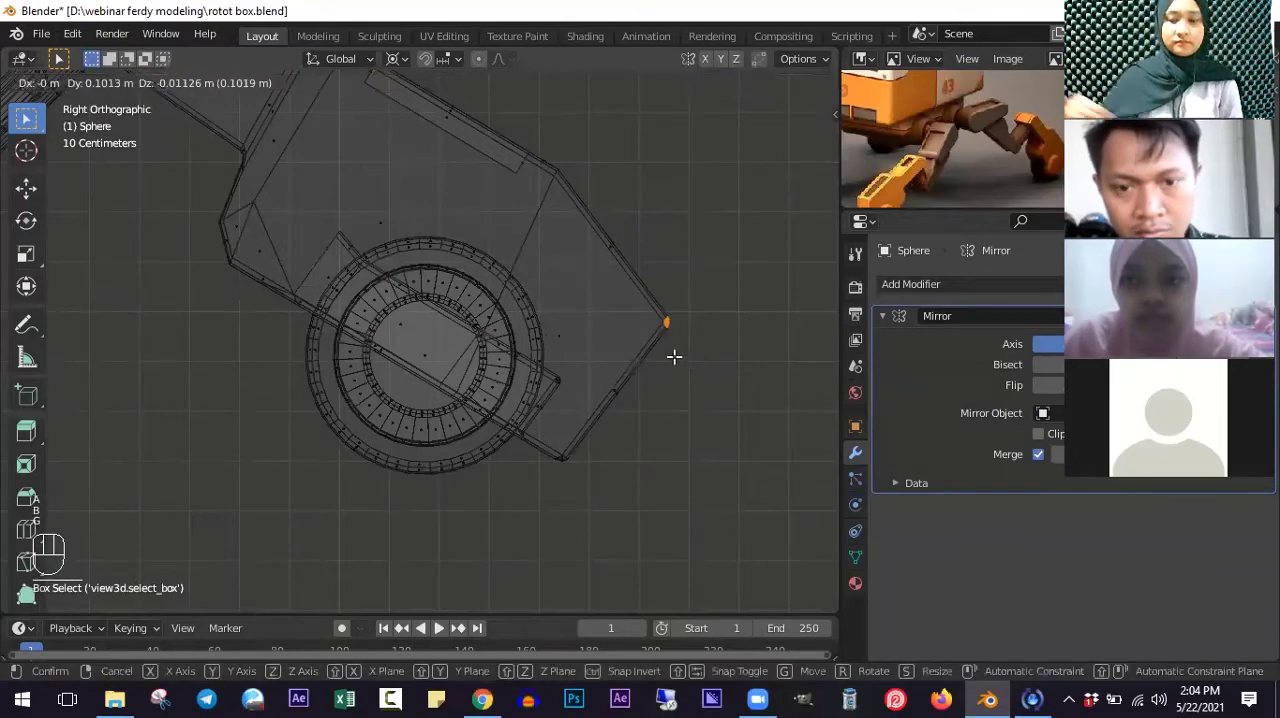
pyautogui.click(137, 94)
# - In edge select mode, select the foot's upper outer corner and move it about 0.09 m along Y and 0.06 m down
pyautogui.keyDown('shift'); pyautogui.scroll(4, 146, 99); pyautogui.keyUp('shift')
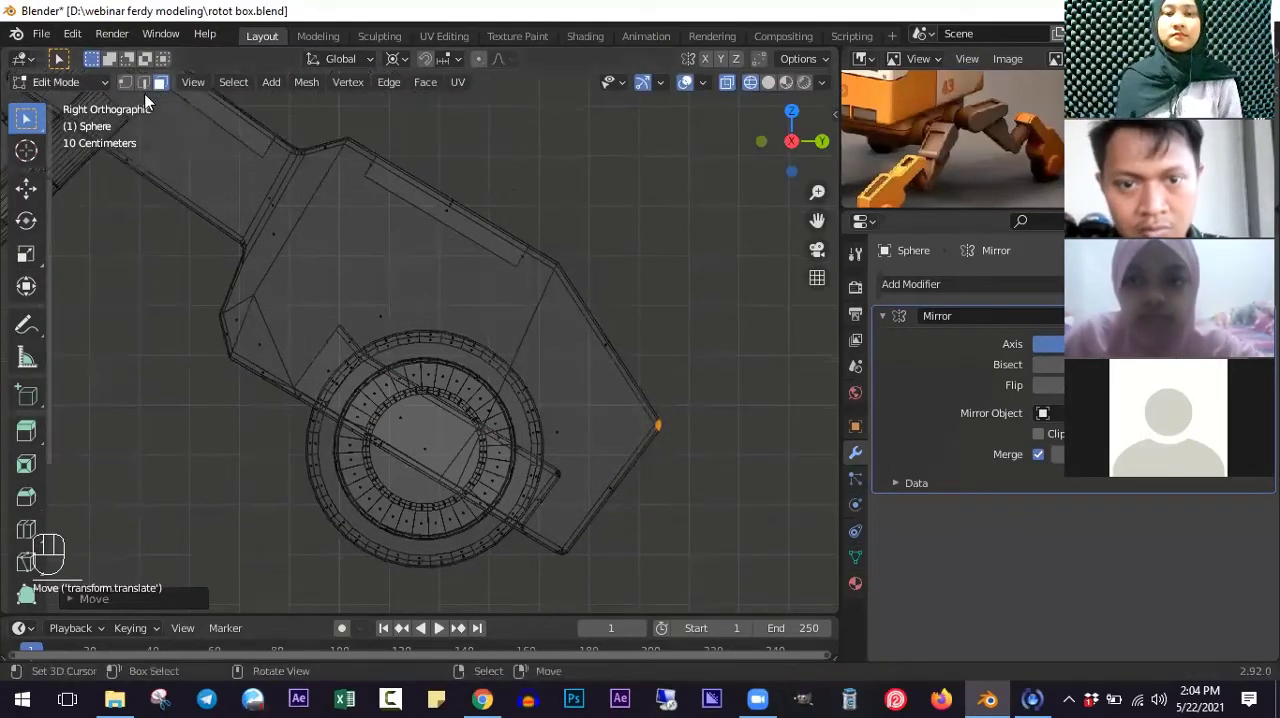
pyautogui.press('2')
pyautogui.press('a')
pyautogui.press('b')
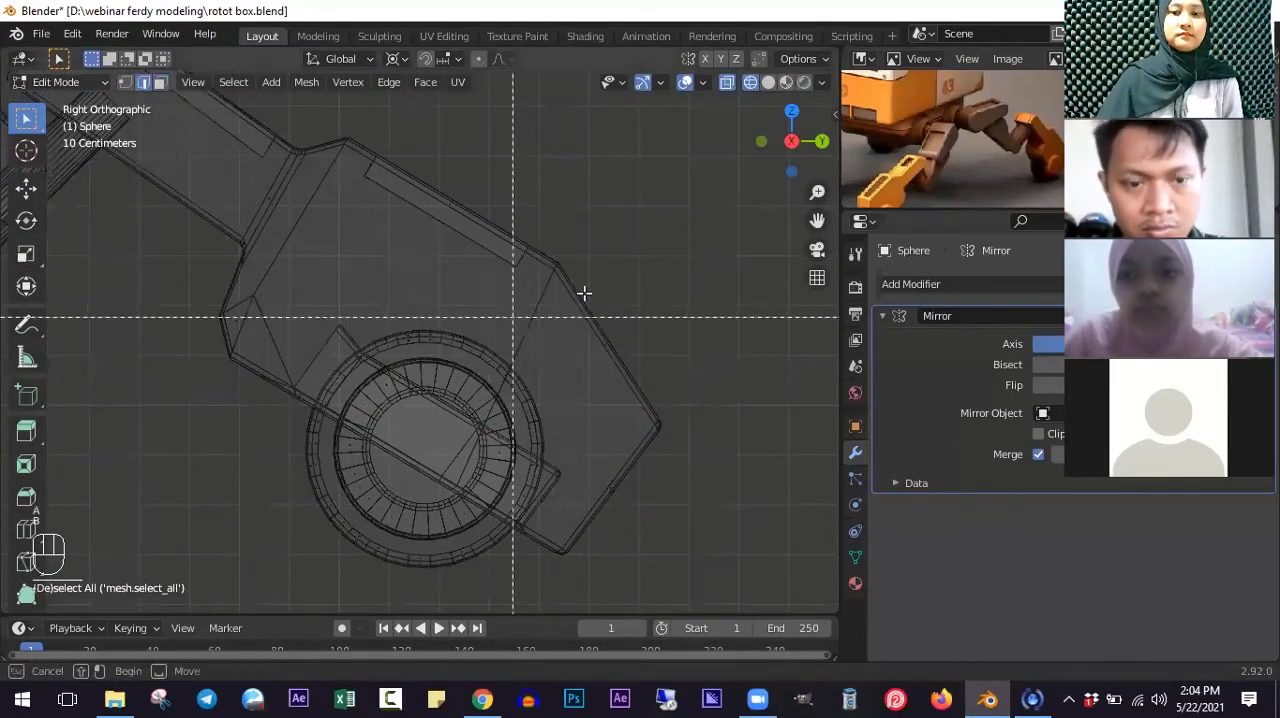
pyautogui.moveTo(535, 260); pyautogui.dragTo(581, 304)
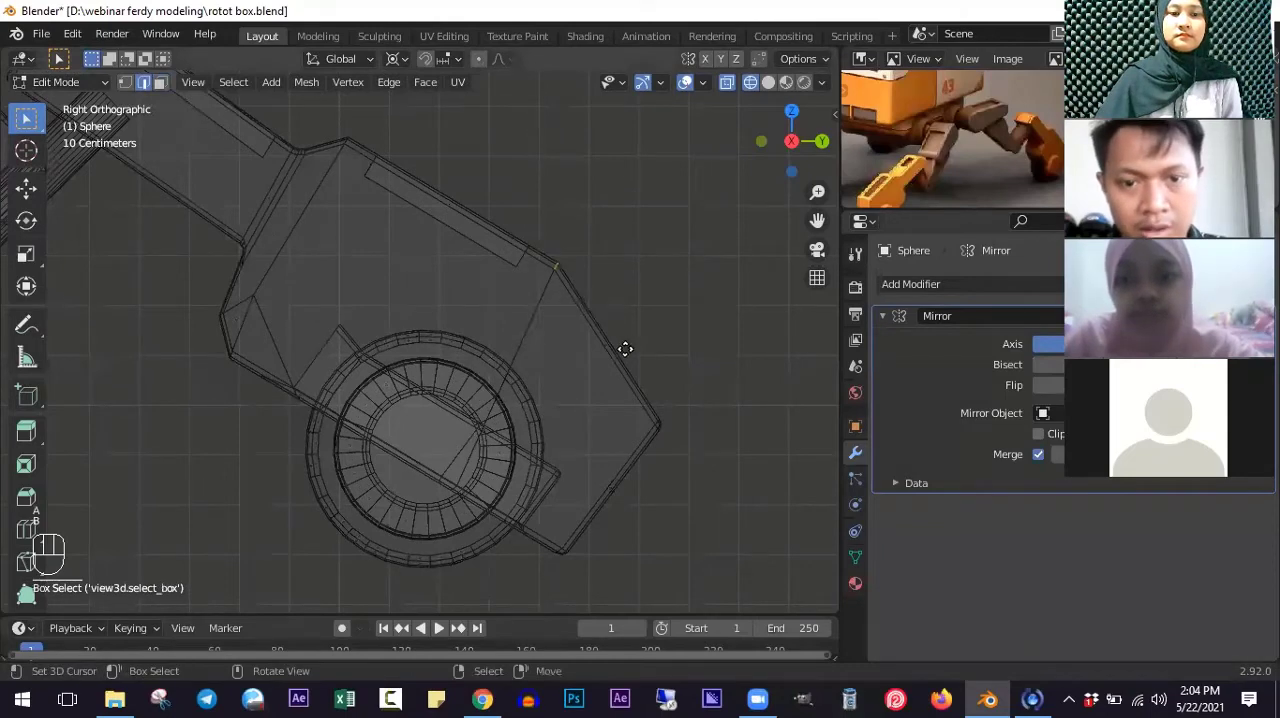
pyautogui.press('g')
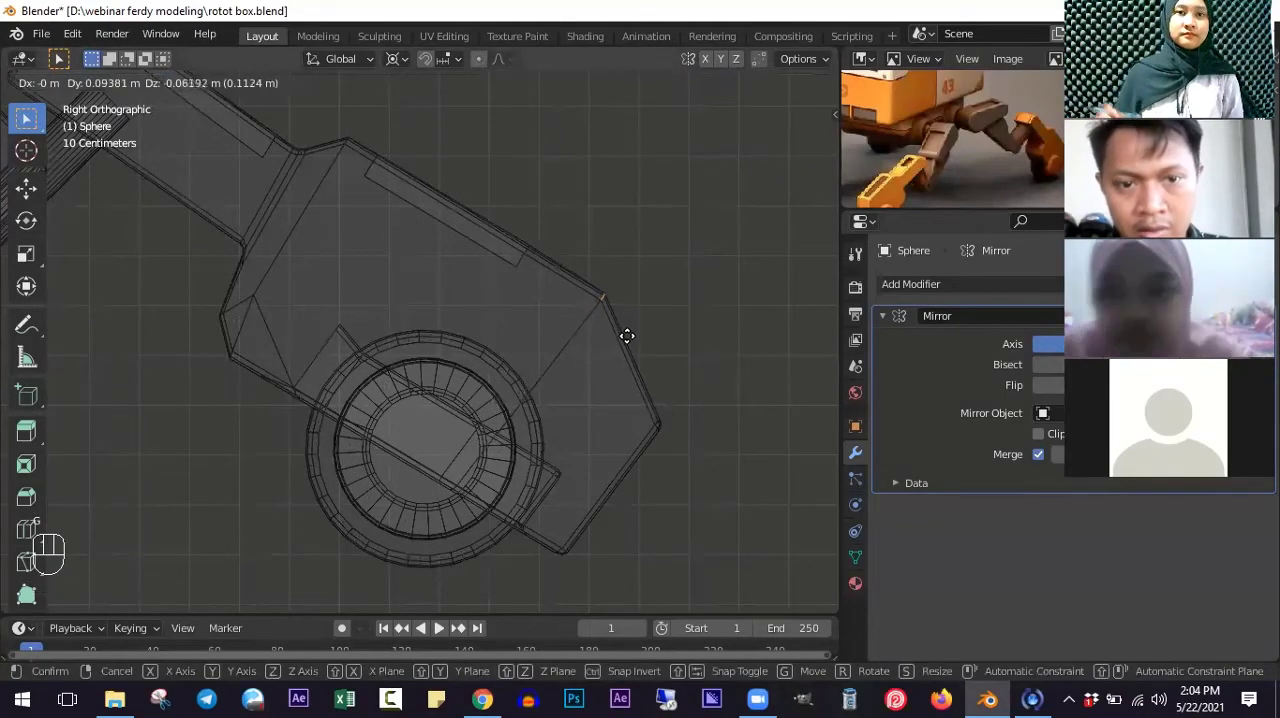
pyautogui.click(626, 334)
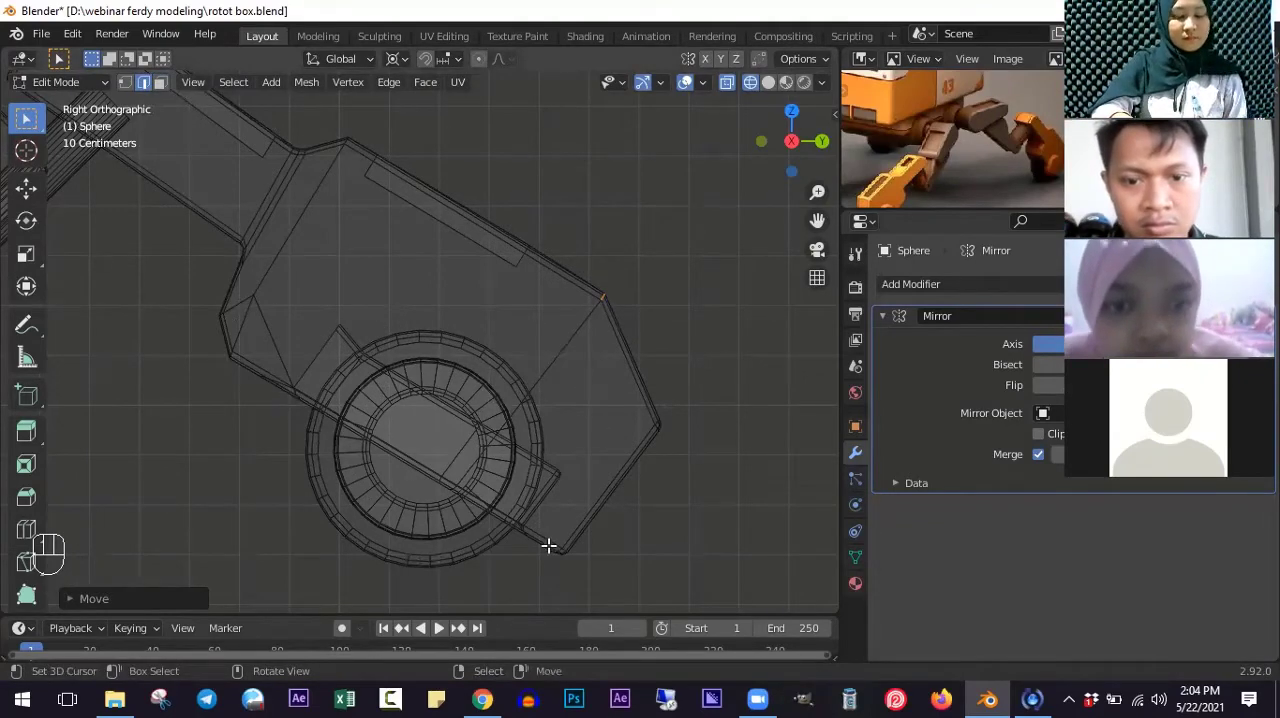
# - Examine the reshaped foot and wheel in solid shading from different angles
pyautogui.keyDown('shift'); pyautogui.scroll(-3, 545, 531); pyautogui.keyUp('shift')
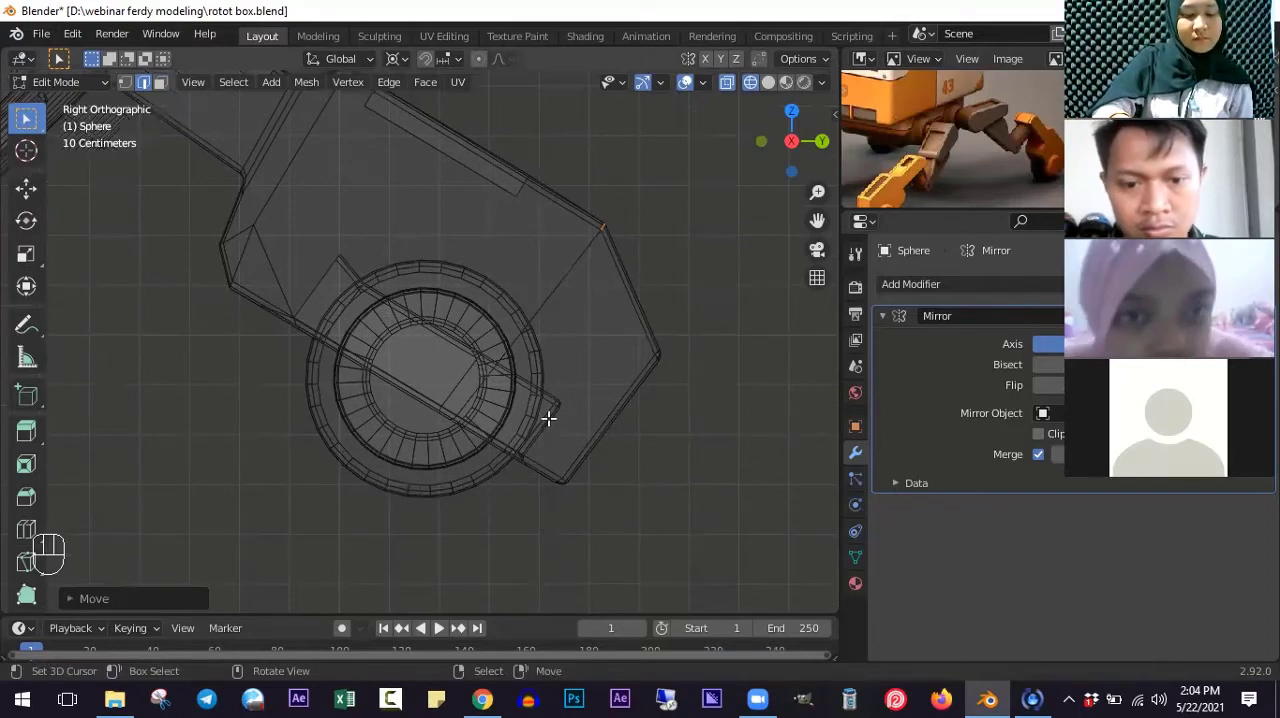
pyautogui.hotkey('shift', 'z')
pyautogui.moveTo(552, 402)
pyautogui.mouseDown(button='middle')
pyautogui.moveTo(535, 388)
pyautogui.moveTo(520, 425)
pyautogui.moveTo(531, 459)
pyautogui.moveTo(534, 365)
pyautogui.moveTo(518, 334)
pyautogui.moveTo(478, 340)
pyautogui.moveTo(498, 299)
pyautogui.moveTo(480, 380)
pyautogui.moveTo(569, 389)
pyautogui.moveTo(573, 403)
pyautogui.moveTo(491, 455)
pyautogui.moveTo(487, 497)
pyautogui.mouseUp(button='middle')
pyautogui.press('KP_3')
pyautogui.press('Tab')
pyautogui.moveTo(523, 450); pyautogui.dragTo(566, 344, button='middle')
pyautogui.scroll(4, 566, 344)
pyautogui.press('KP_3')
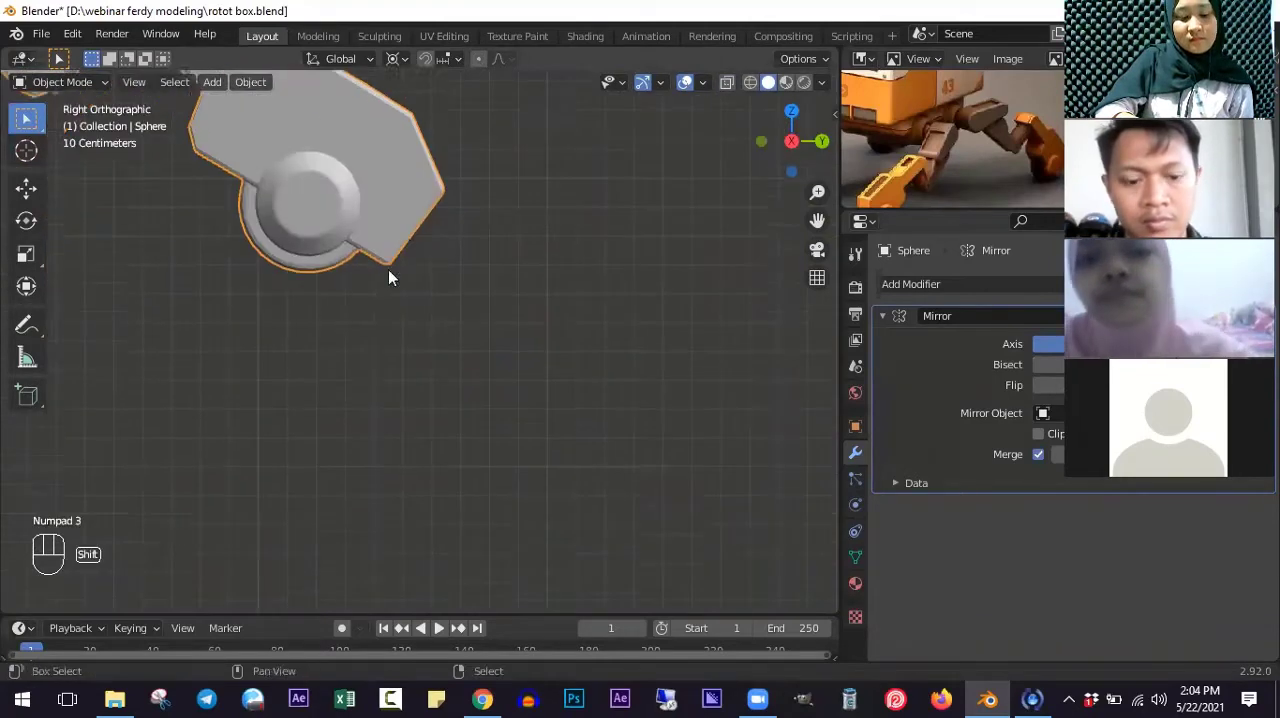
pyautogui.keyDown('ctrl'); pyautogui.scroll(-6, 562, 373); pyautogui.keyUp('ctrl')
pyautogui.keyDown('shift'); pyautogui.scroll(10, 574, 337); pyautogui.keyUp('shift')
# - Move the foot's selected upper outer corner back inward along Y and up in wireframe Edit Mode
pyautogui.press('Tab')
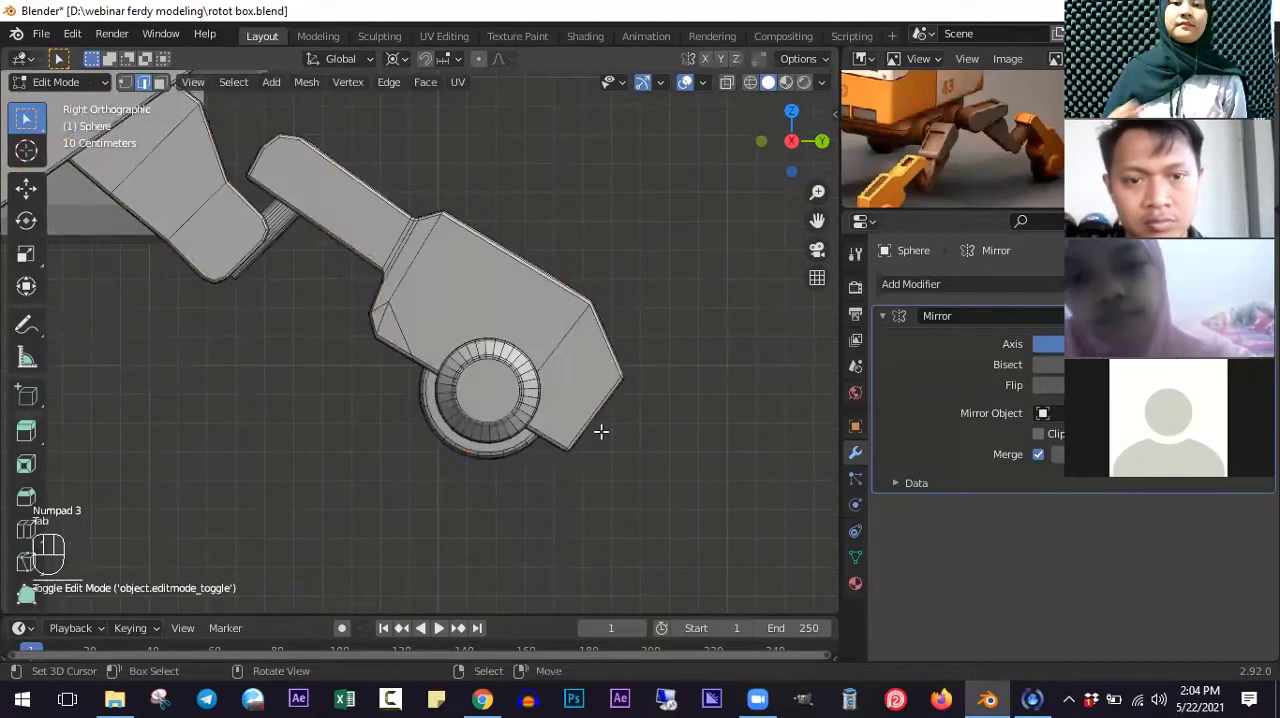
pyautogui.keyDown('shift'); pyautogui.scroll(4, 601, 434); pyautogui.keyUp('shift')
pyautogui.scroll(5, 600, 438)
pyautogui.press('z')
pyautogui.press('g')
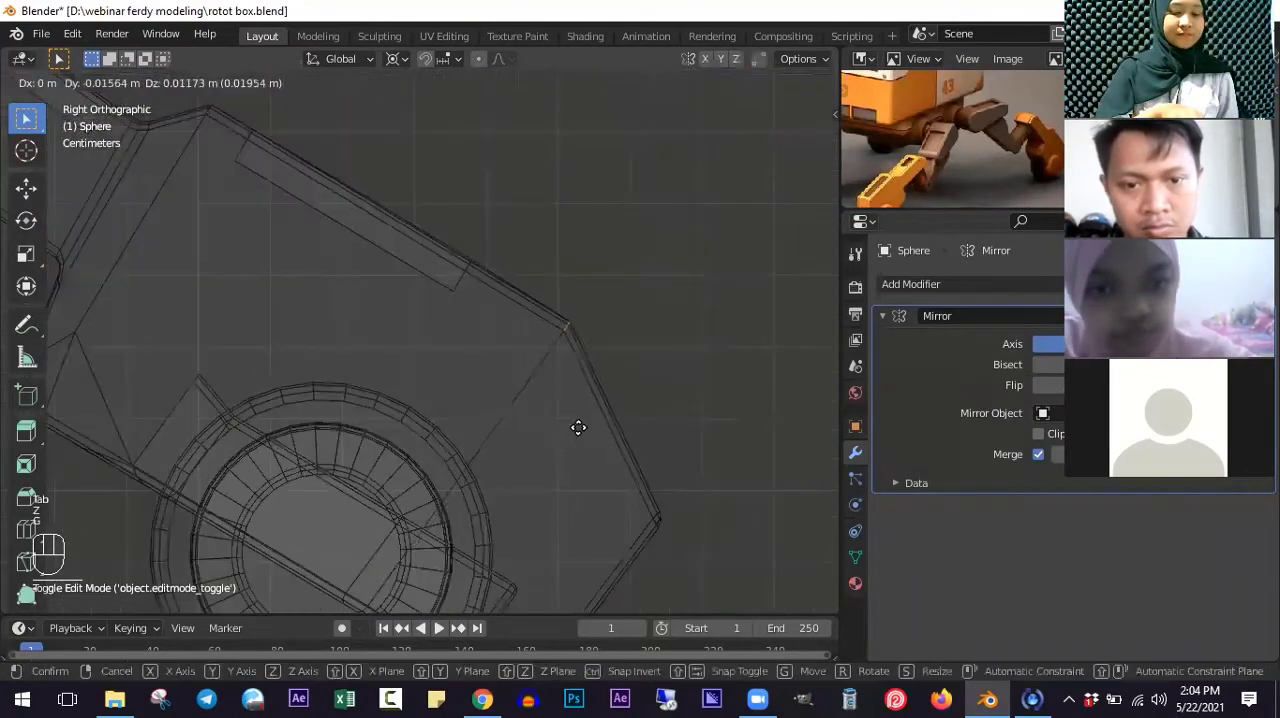
pyautogui.click(603, 419)
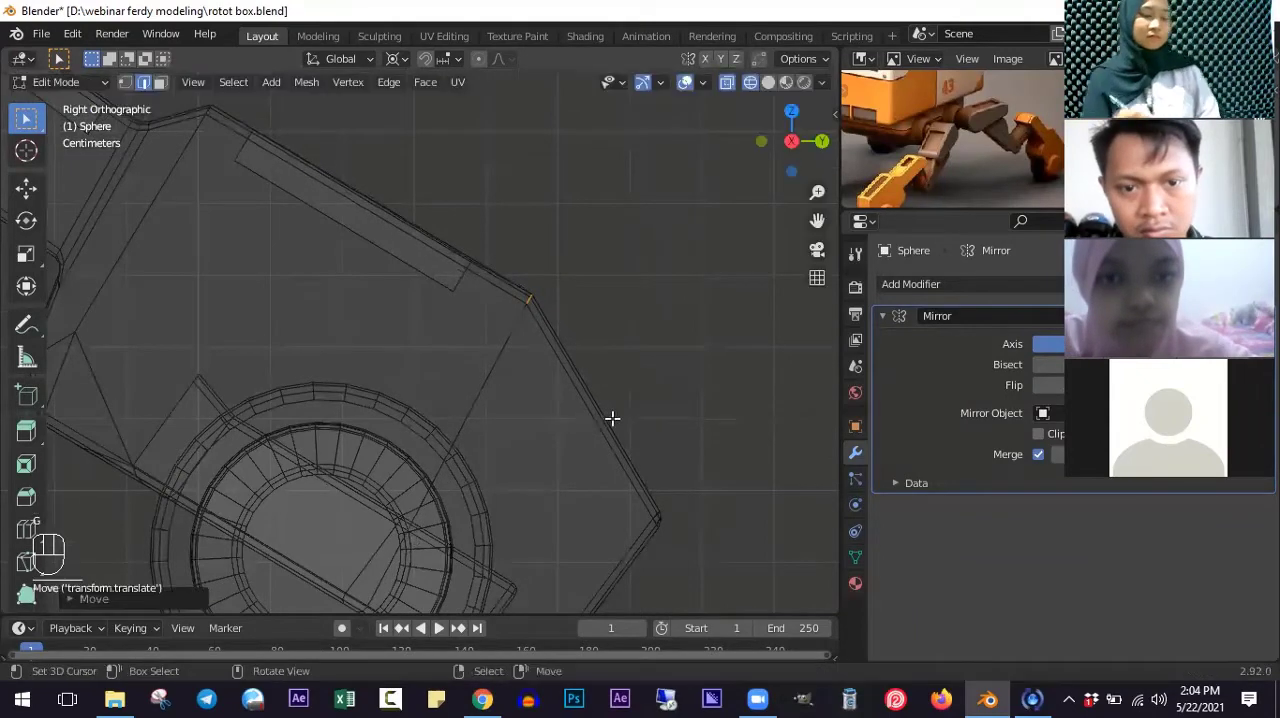
# - Select only the foot's outermost corner and move it about 0.02 m inward along Y and 0.02 m up
pyautogui.keyDown('shift'); pyautogui.scroll(-4, 620, 430); pyautogui.keyUp('shift')
pyautogui.press('a')
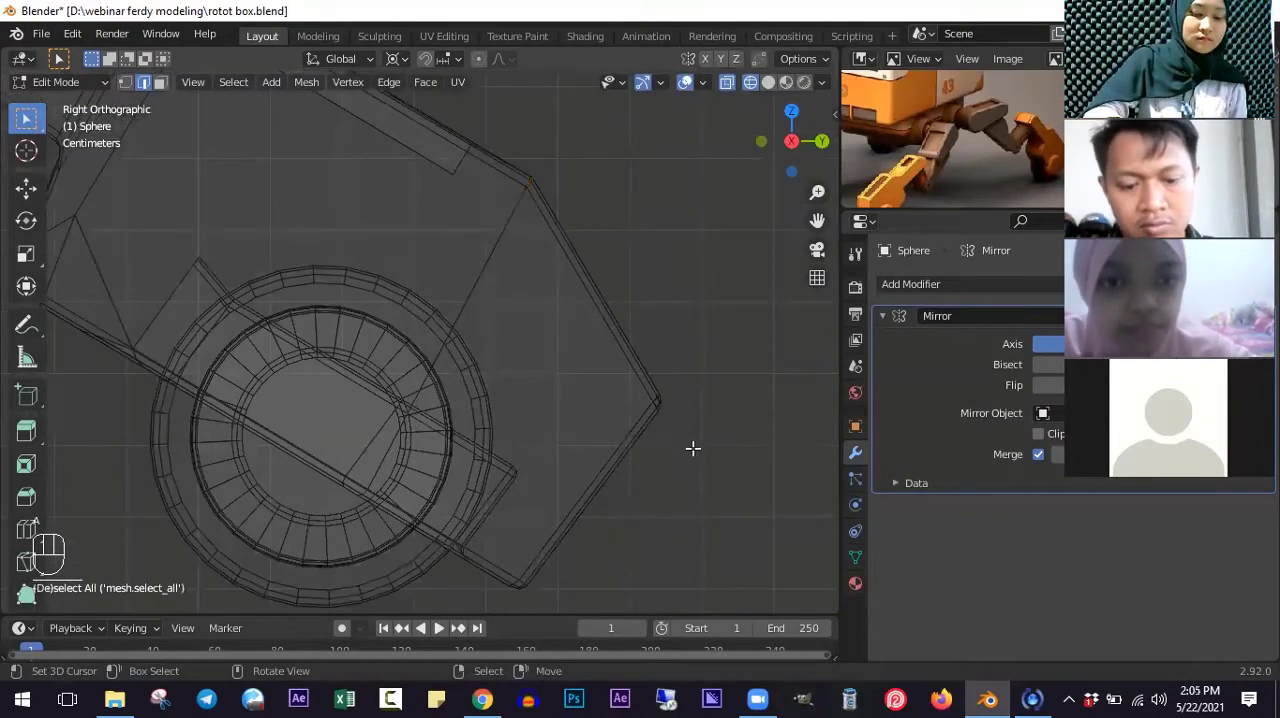
pyautogui.press('b')
pyautogui.moveTo(617, 376); pyautogui.dragTo(690, 435)
pyautogui.press('g')
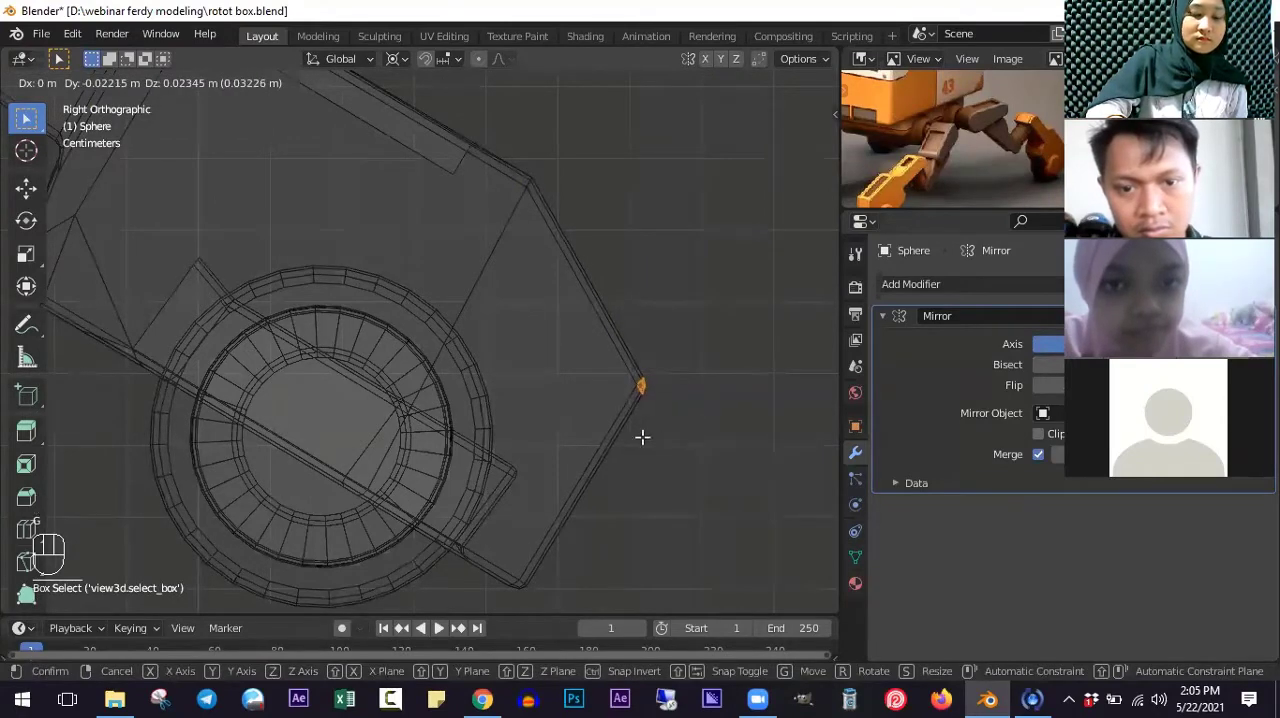
pyautogui.click(643, 437)
# - Examine the whole leg against the robot body in solid shading, from an angle and from the side
pyautogui.scroll(-4, 580, 440)
pyautogui.press('Tab')
pyautogui.press('z')
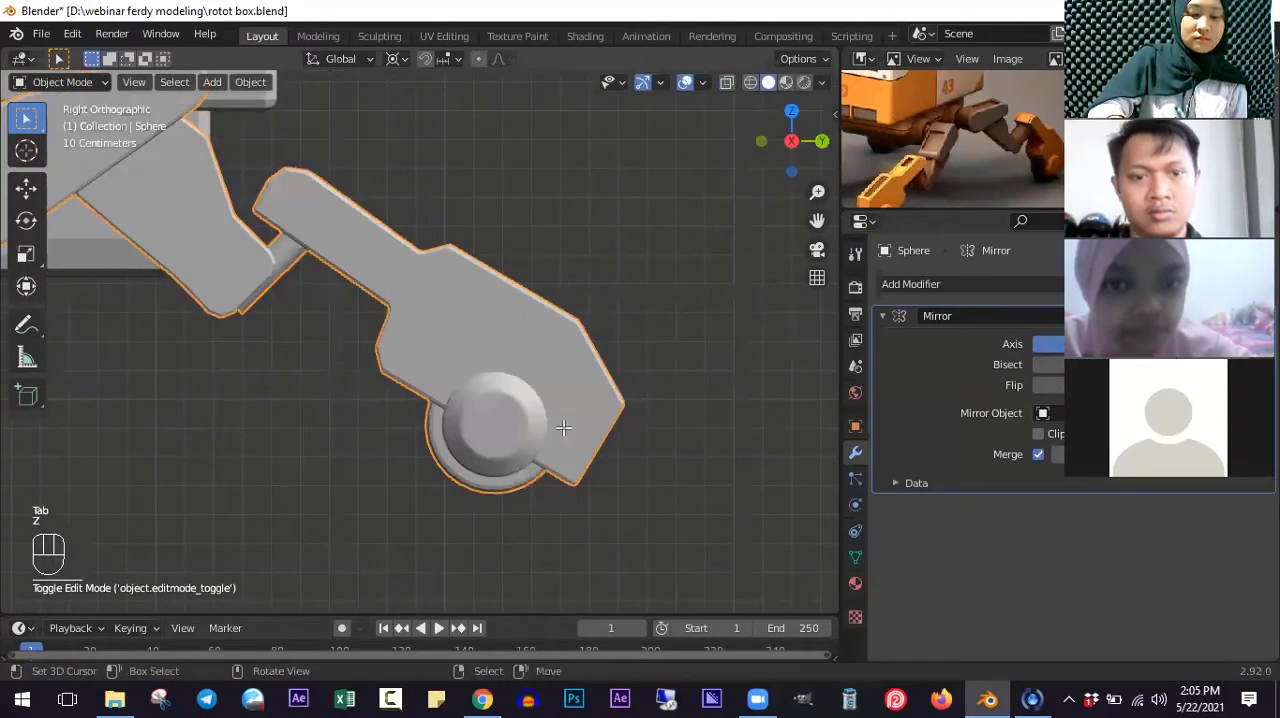
pyautogui.press('Tab')
pyautogui.scroll(-5, 563, 429)
pyautogui.moveTo(563, 429)
pyautogui.mouseDown(button='middle')
pyautogui.moveTo(474, 452)
pyautogui.moveTo(528, 444)
pyautogui.moveTo(527, 417)
pyautogui.moveTo(580, 431)
pyautogui.moveTo(534, 437)
pyautogui.moveTo(991, 266)
pyautogui.moveTo(941, 185)
pyautogui.mouseUp(button='middle')
pyautogui.press('Tab')
pyautogui.scroll(-3, 941, 185)
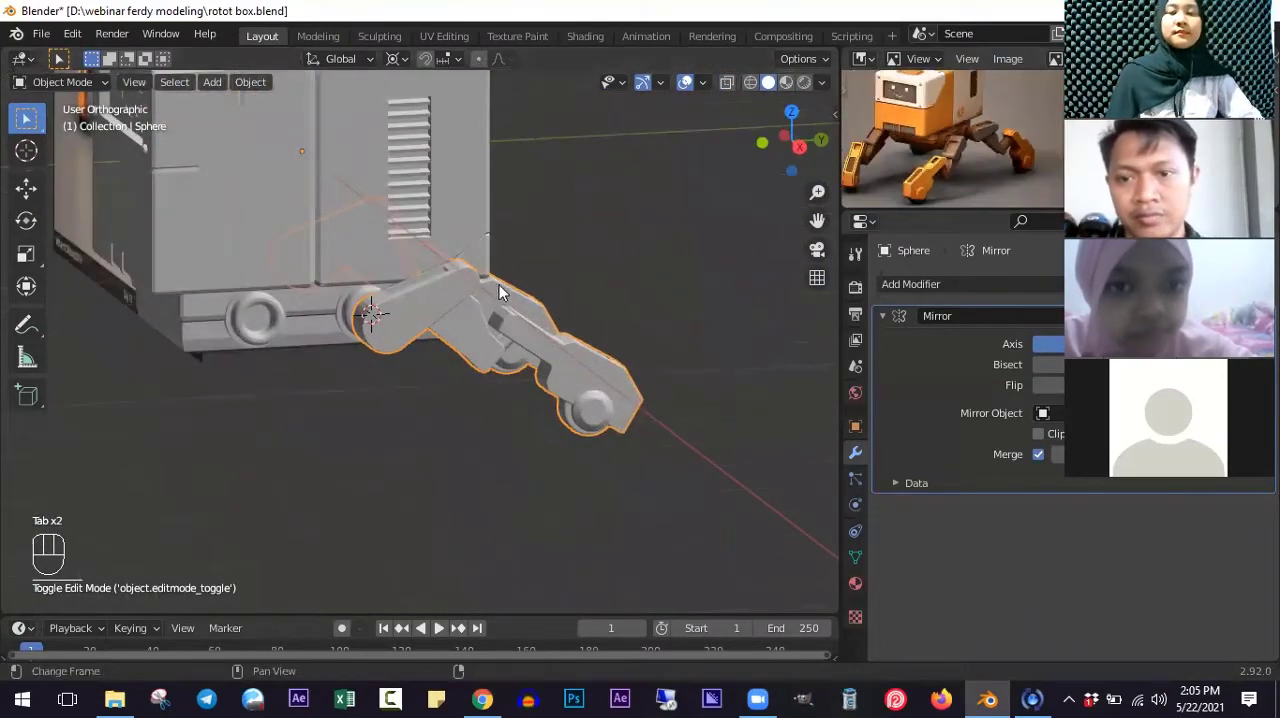
pyautogui.moveTo(461, 310); pyautogui.dragTo(500, 352, button='middle')
pyautogui.press('KP_3')
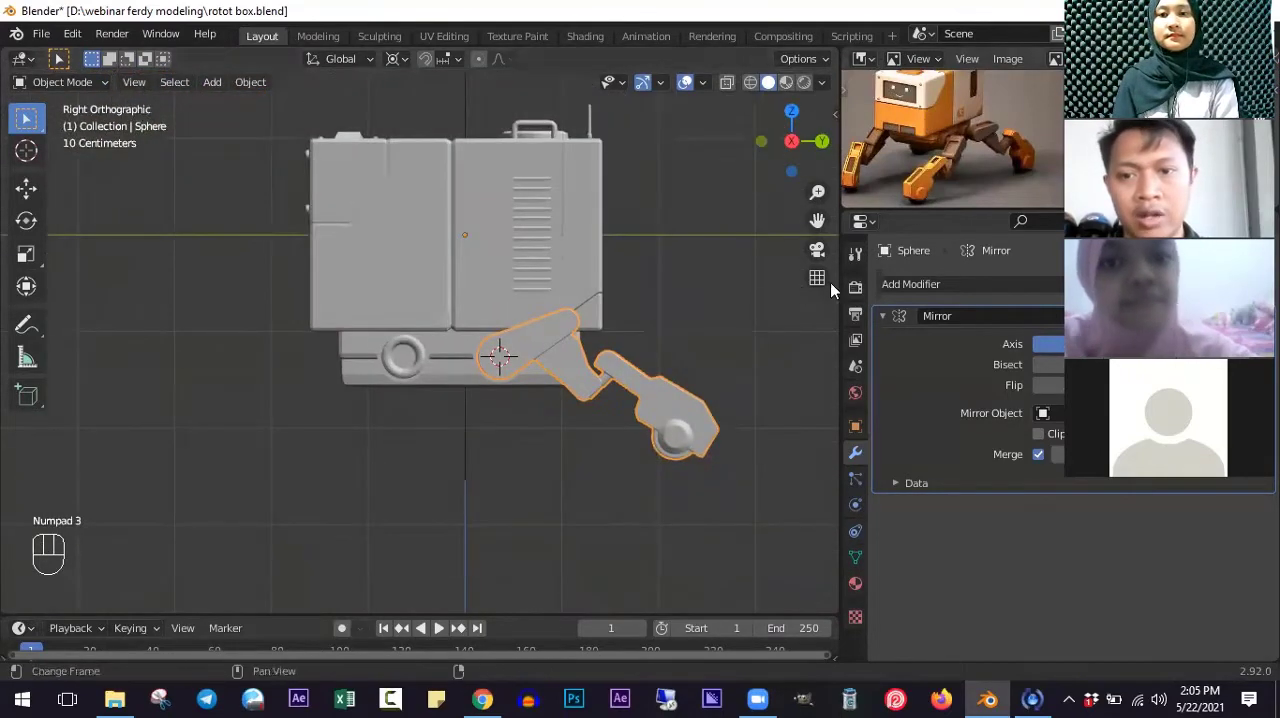
pyautogui.scroll(3, 690, 428)
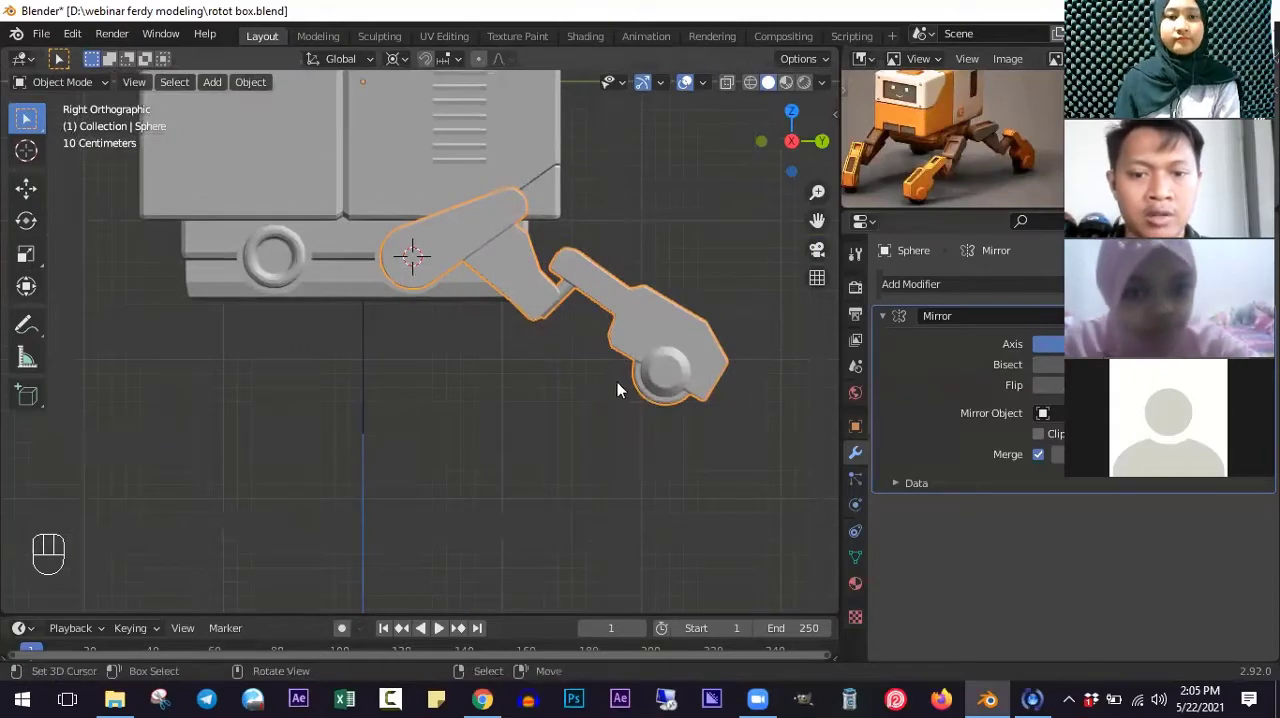
pyautogui.keyDown('ctrl'); pyautogui.scroll(-2, 701, 395); pyautogui.keyUp('ctrl')
pyautogui.keyDown('shift'); pyautogui.scroll(3, 697, 391); pyautogui.keyUp('shift')
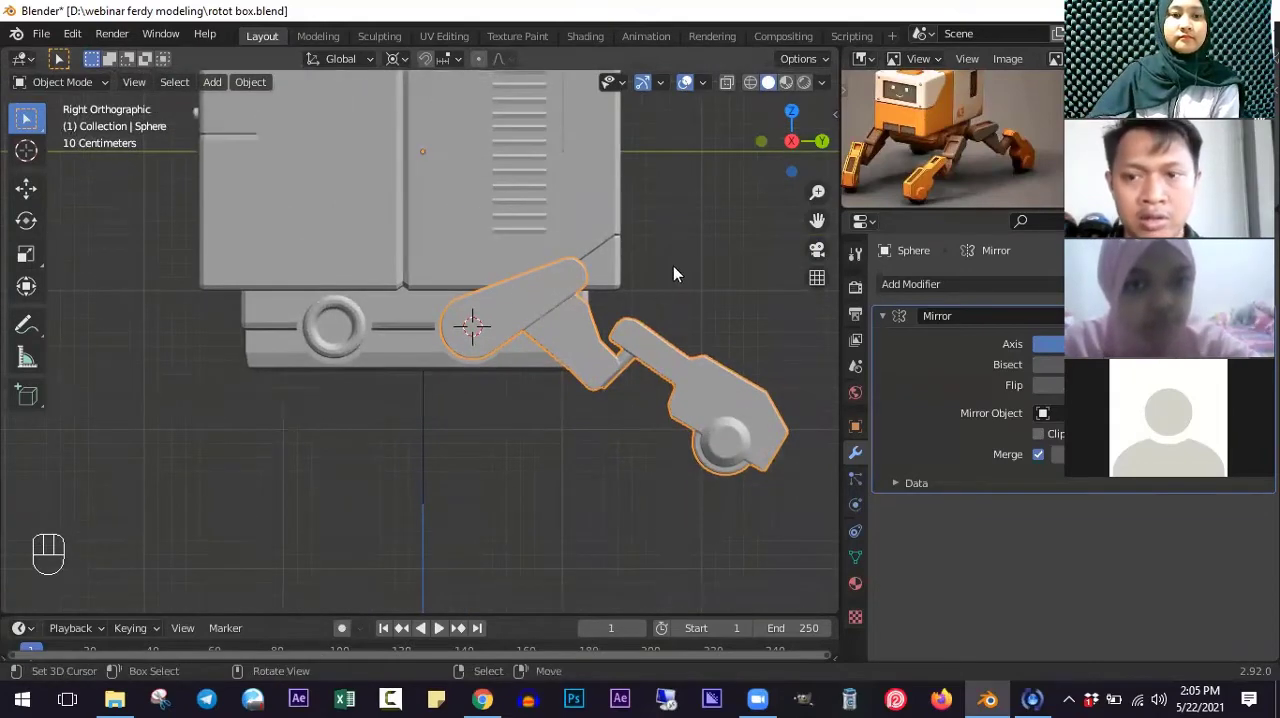
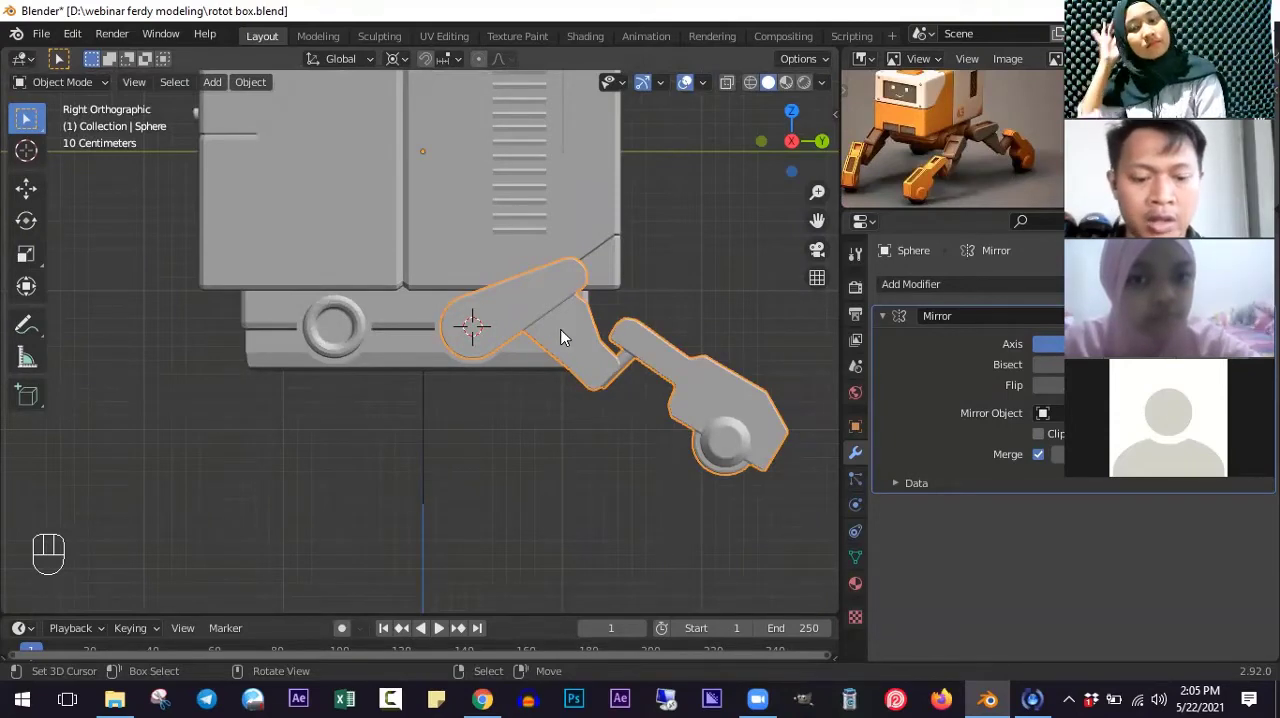
# - Duplicate the leg and move the copy along Y toward the ring joint at the front of the robot's base
pyautogui.hotkey('shift', 'd')
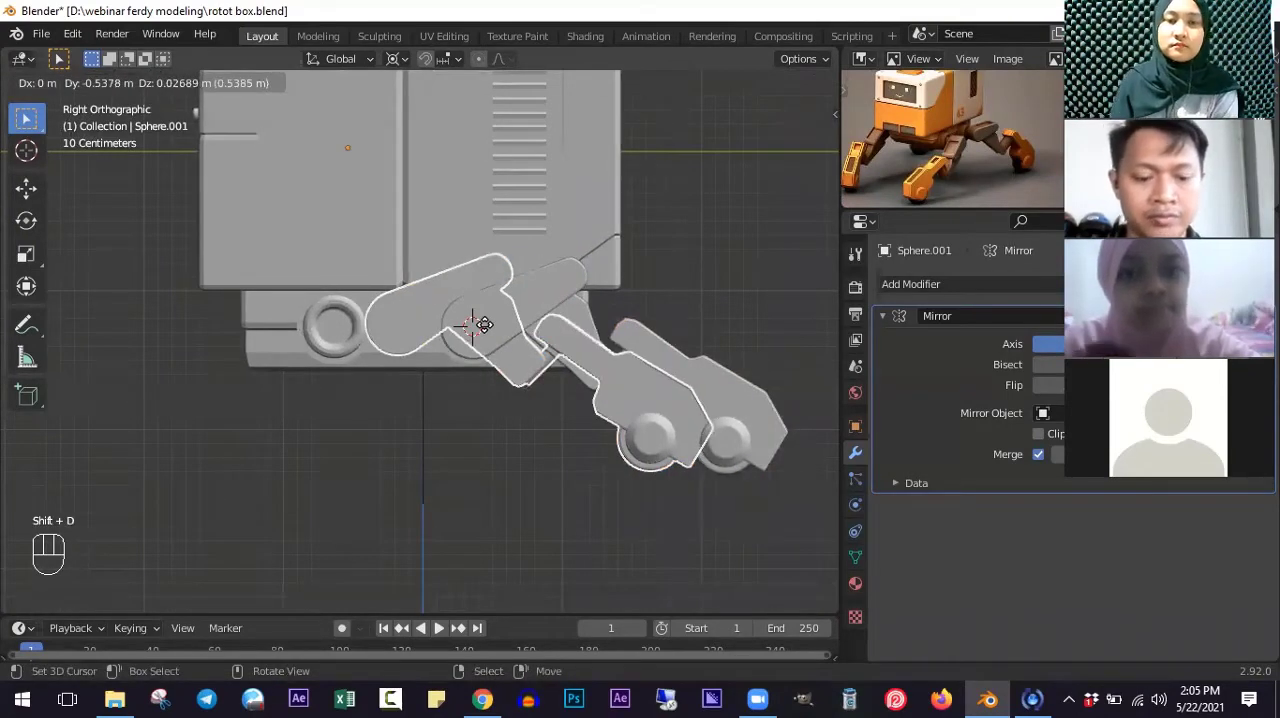
pyautogui.press('z')
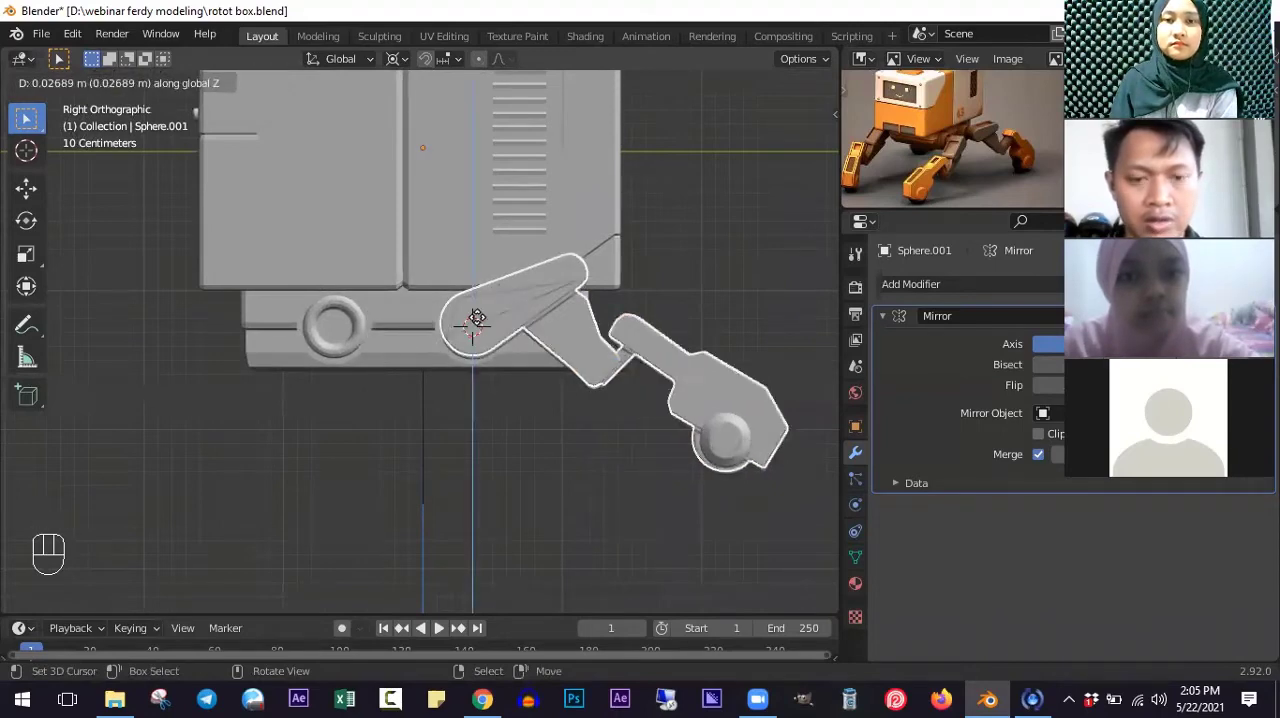
pyautogui.press('y')
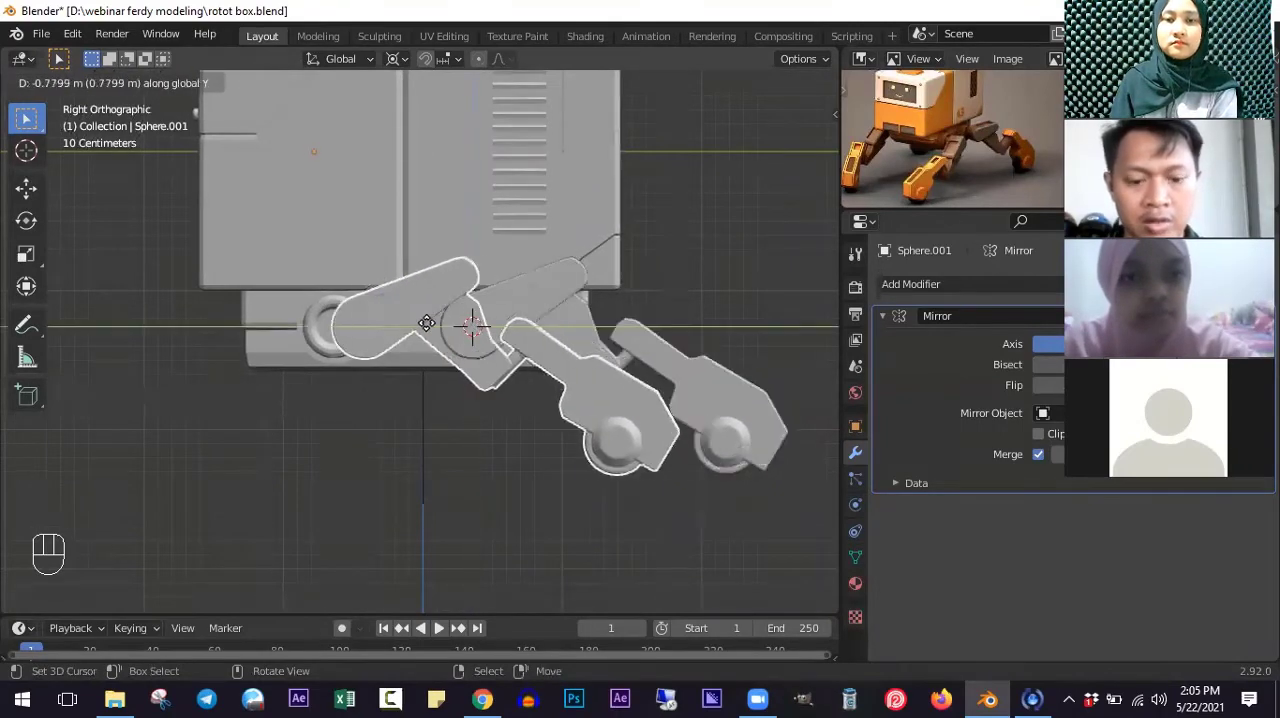
pyautogui.click(319, 312)
pyautogui.keyDown('shift'); pyautogui.moveTo(319, 312); pyautogui.dragTo(454, 335, button='middle'); pyautogui.keyUp('shift')
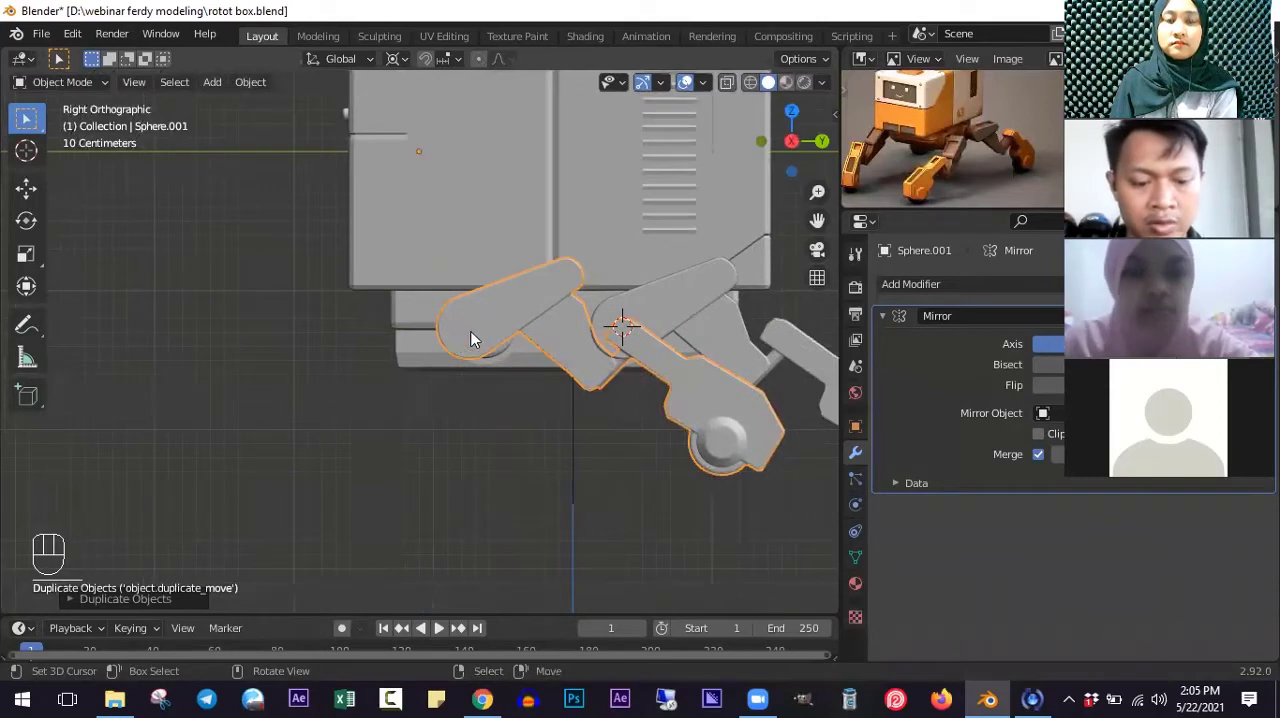
# - In wireframe, shift the duplicated leg about 0.05 m along Y so its hip ball centers in the front ring joint
pyautogui.hotkey('shift', 'z')
pyautogui.scroll(3, 526, 335)
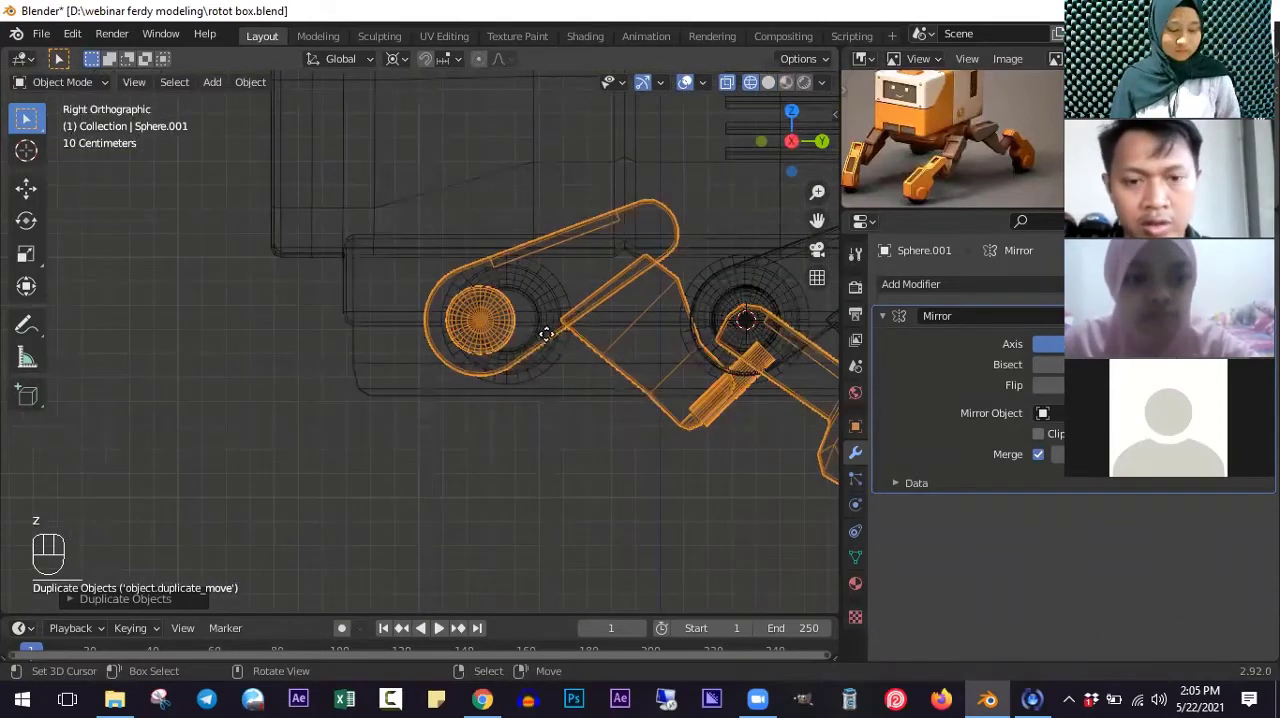
pyautogui.scroll(2, 546, 334)
pyautogui.scroll(1, 561, 337)
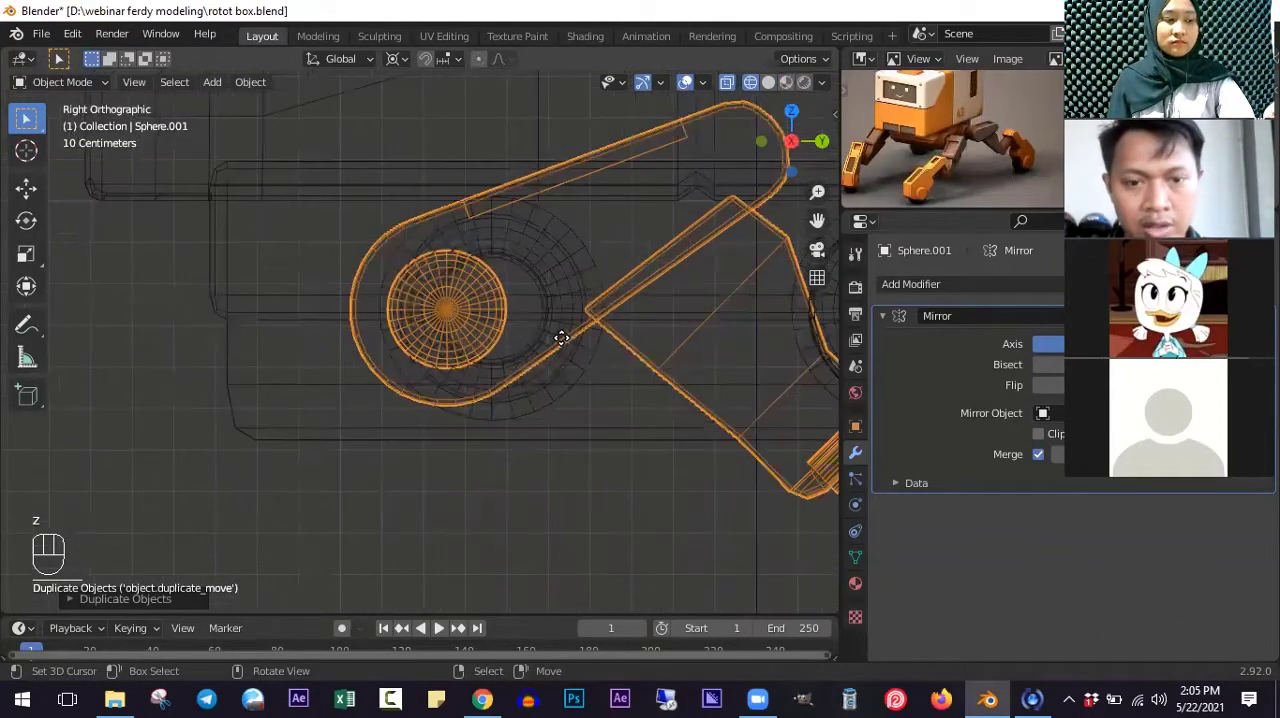
pyautogui.press('g')
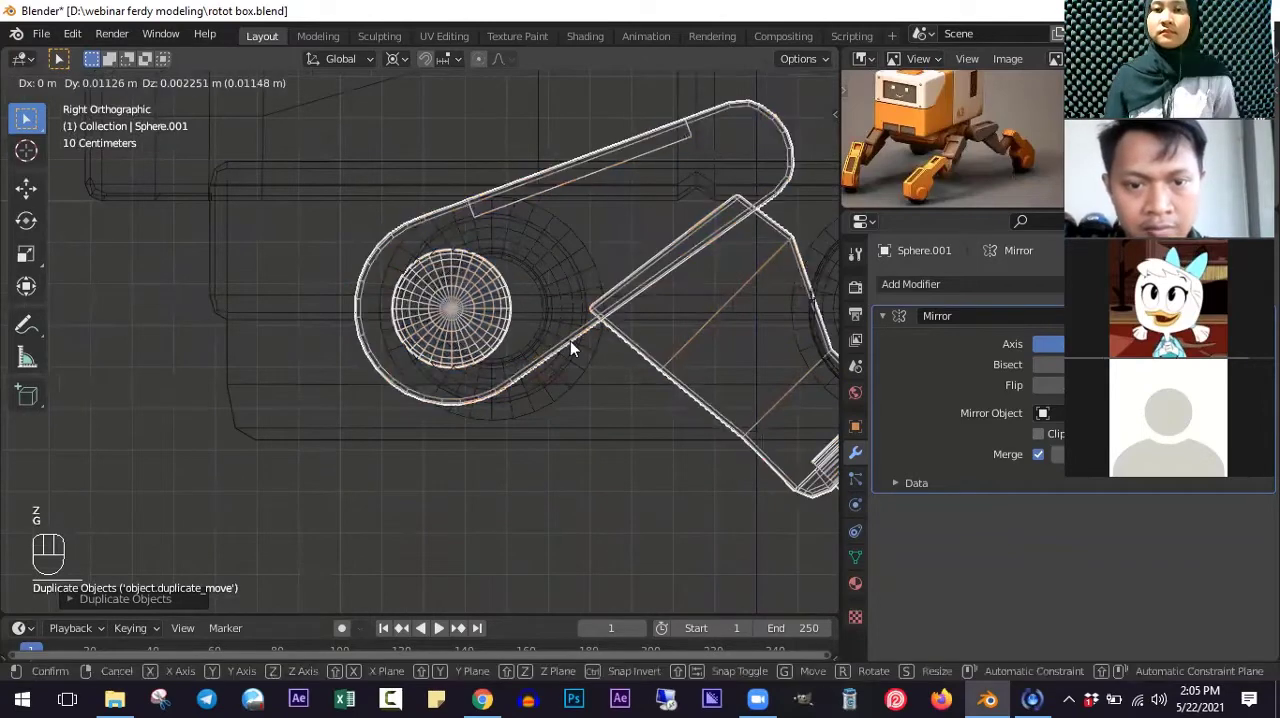
pyautogui.scroll(2, 556, 330)
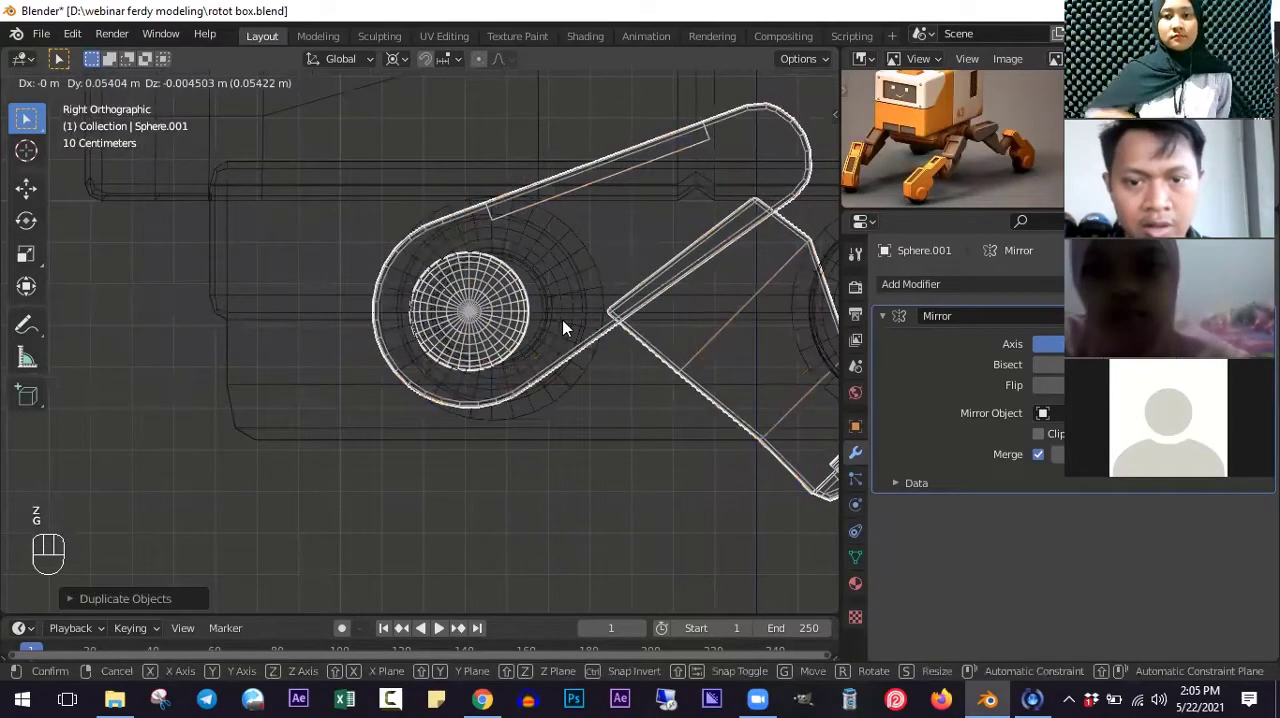
pyautogui.click(563, 323)
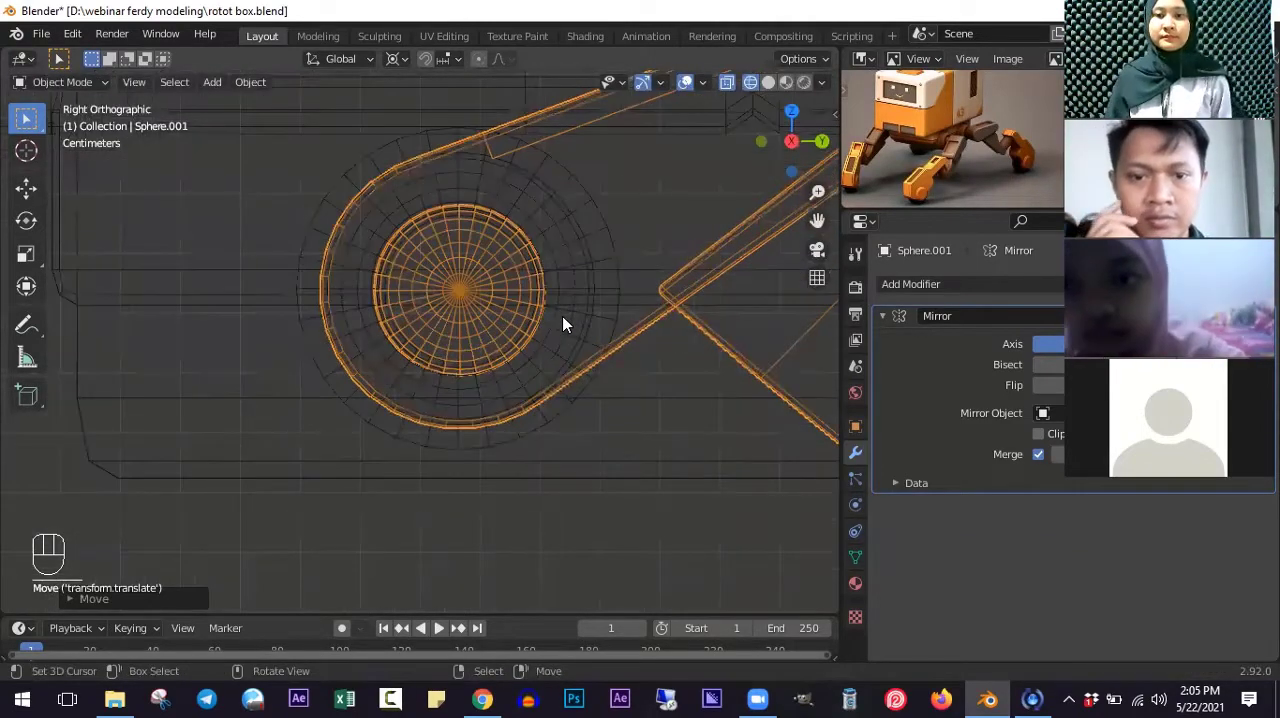
# - Set the transform pivot to Median Point and mirror the duplicated leg along the global Y axis
pyautogui.scroll(-1, 598, 337)
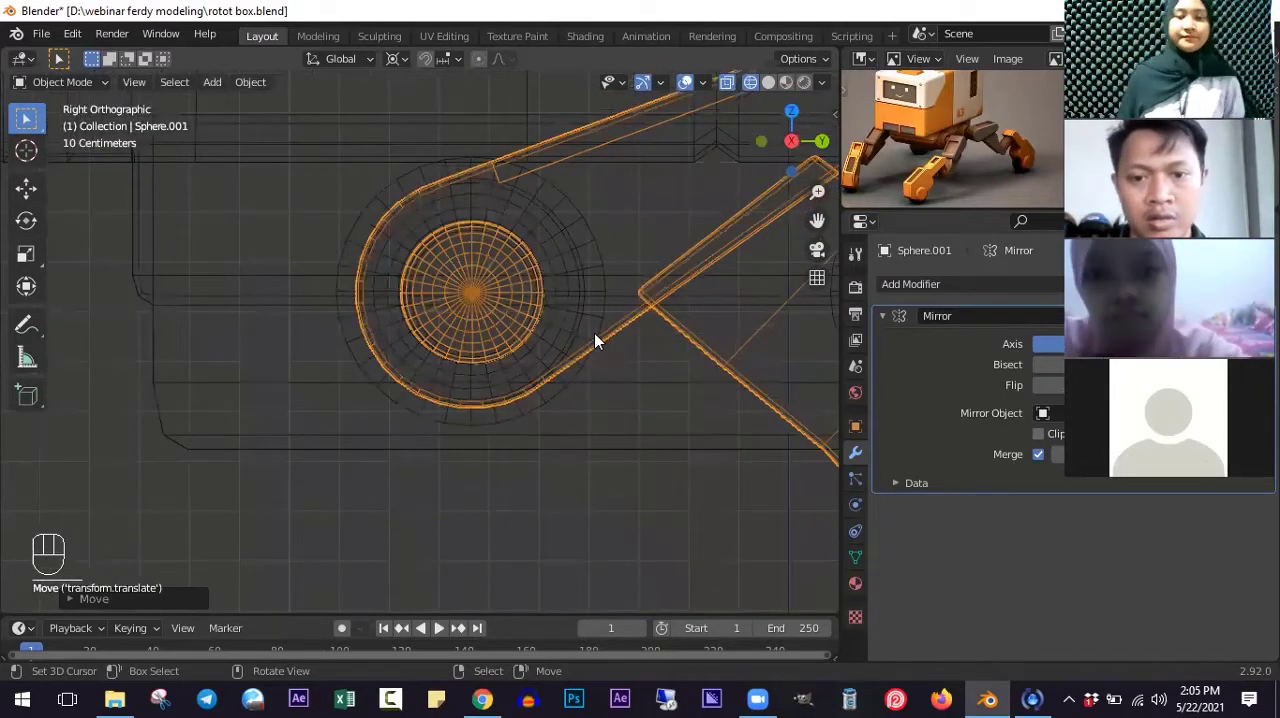
pyautogui.scroll(-5, 594, 333)
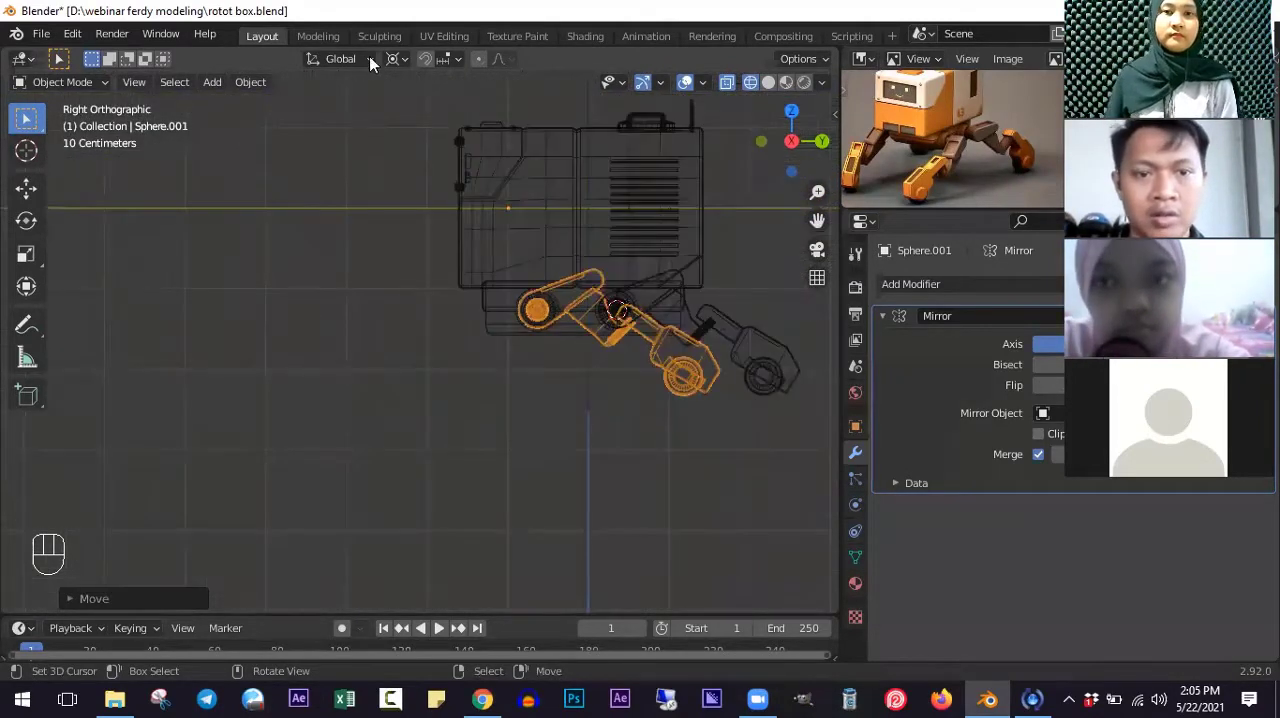
pyautogui.scroll(1, 372, 60)
pyautogui.keyDown('ctrl'); pyautogui.scroll(6, 396, 61); pyautogui.keyUp('ctrl')
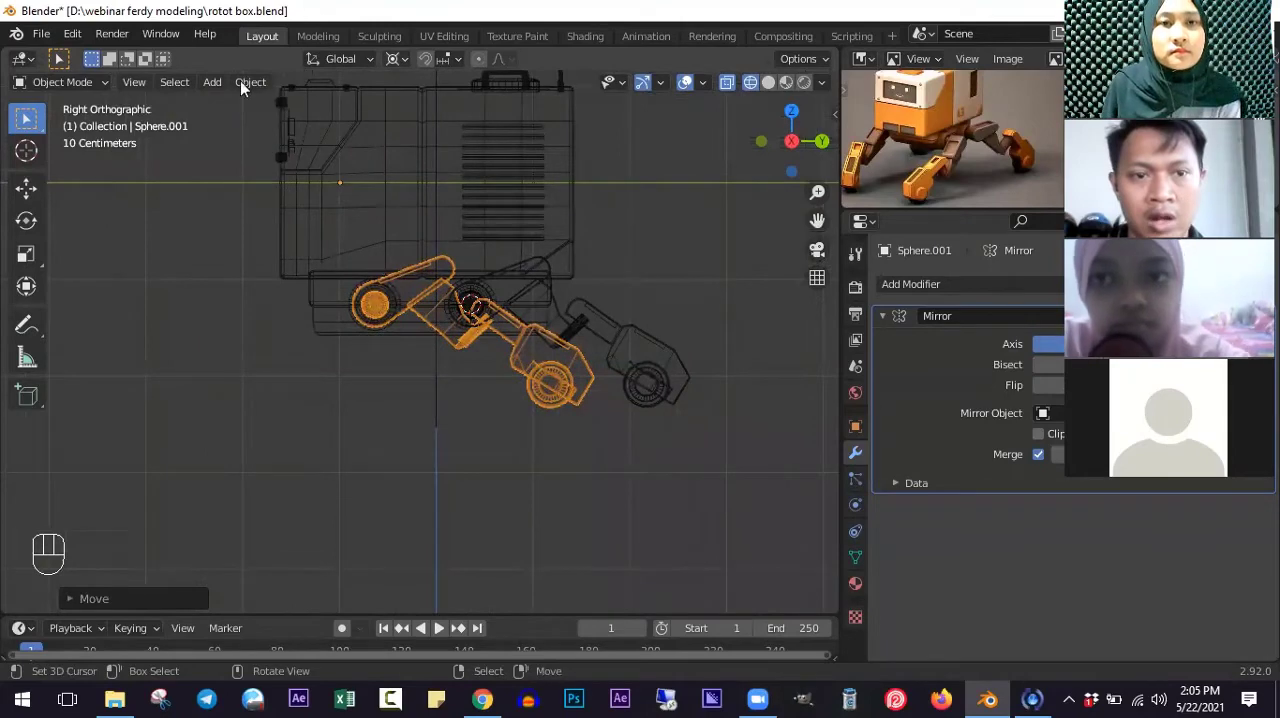
pyautogui.click(397, 58)
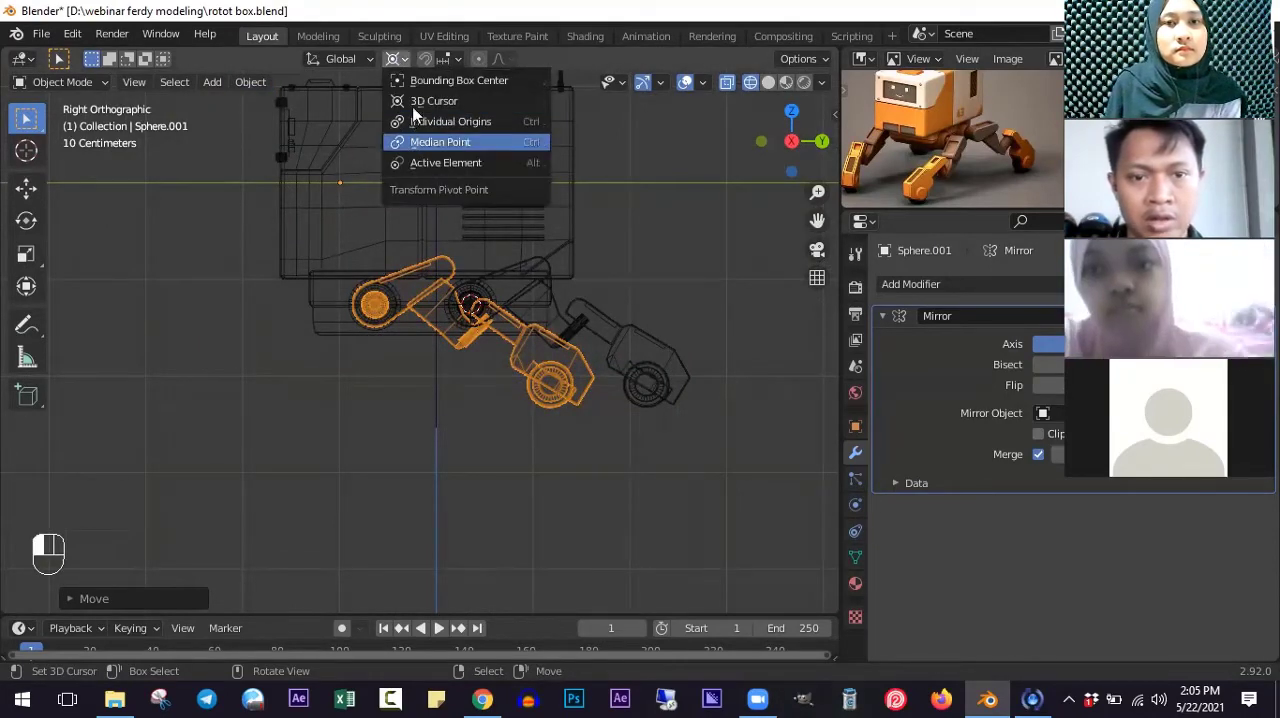
pyautogui.click(424, 141)
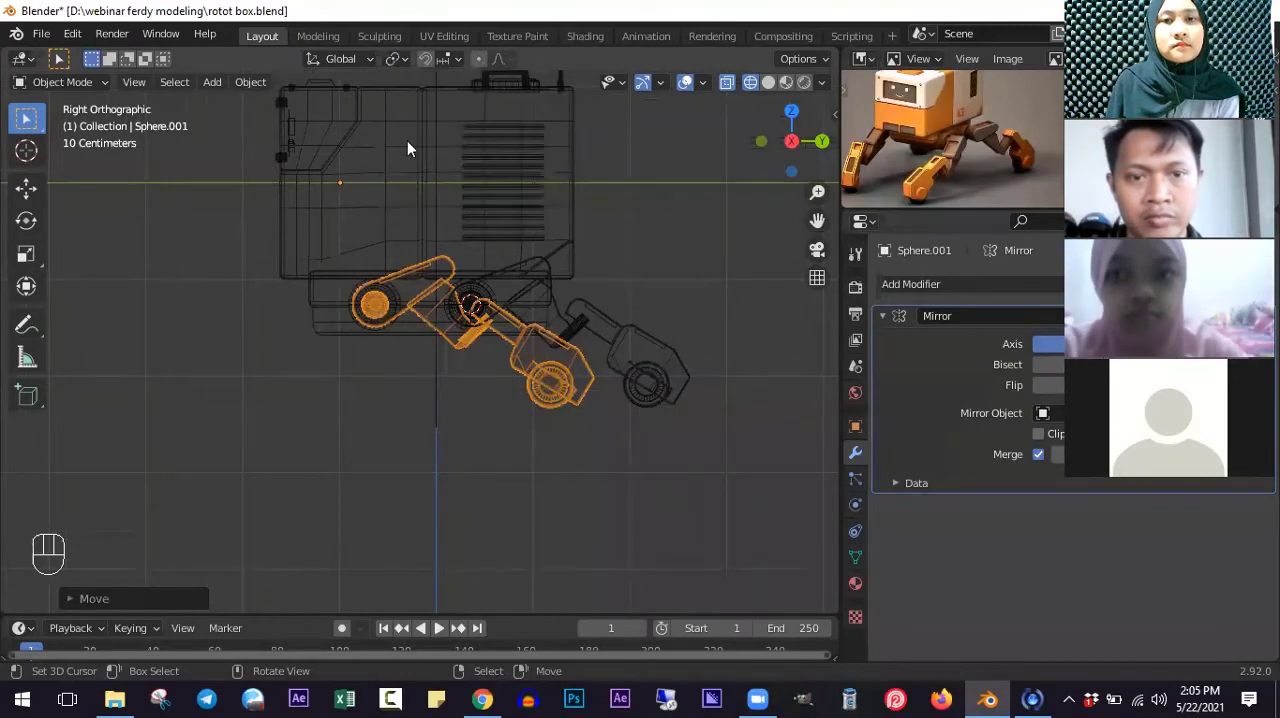
pyautogui.click(250, 82)
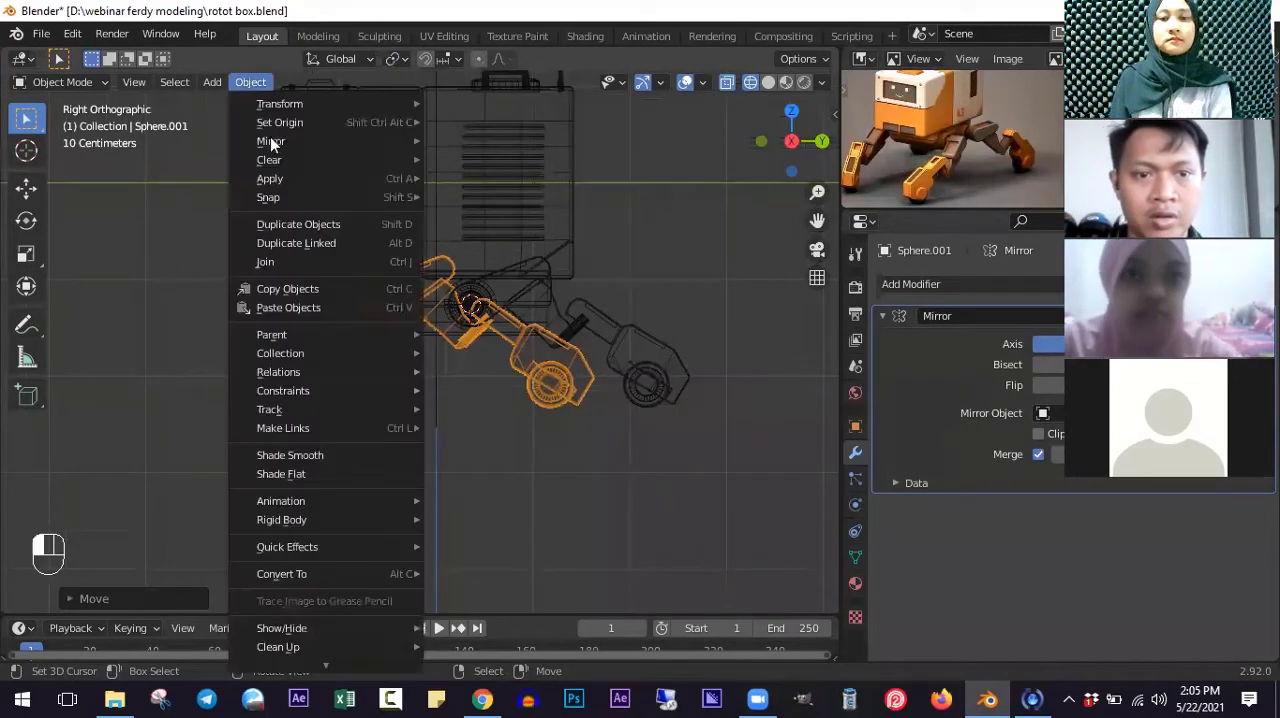
pyautogui.moveTo(270, 140)
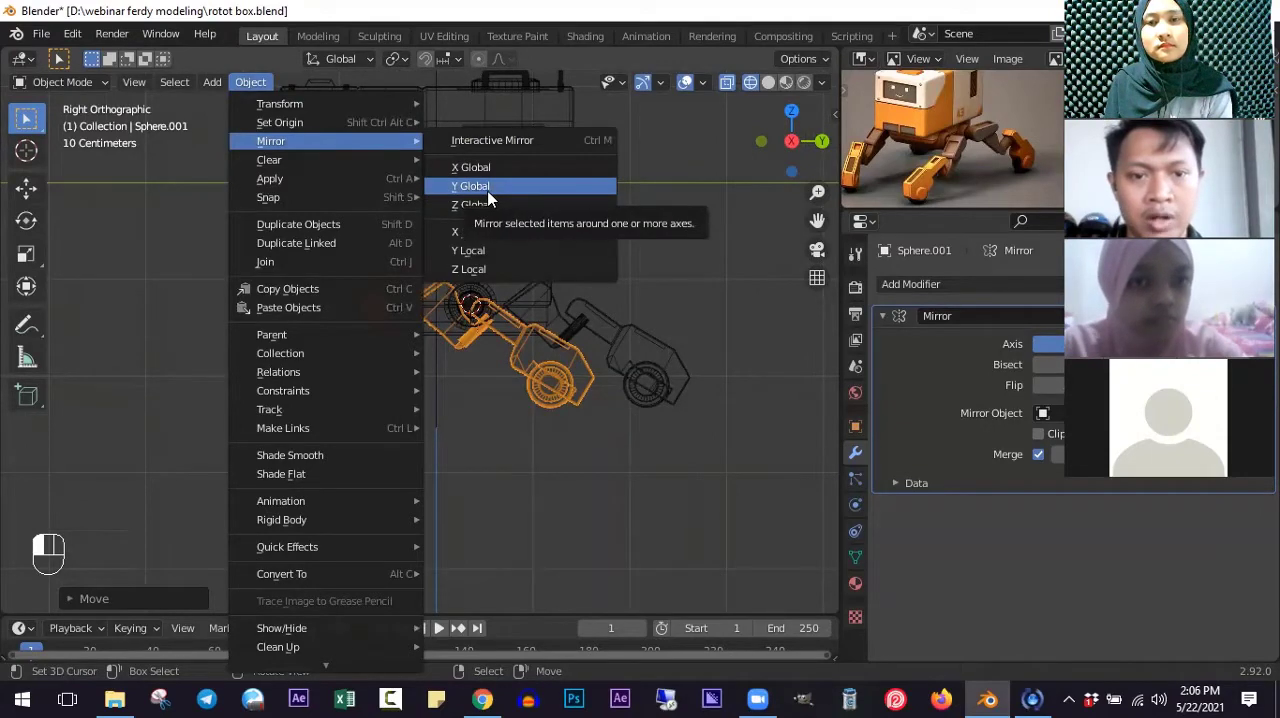
pyautogui.click(480, 187)
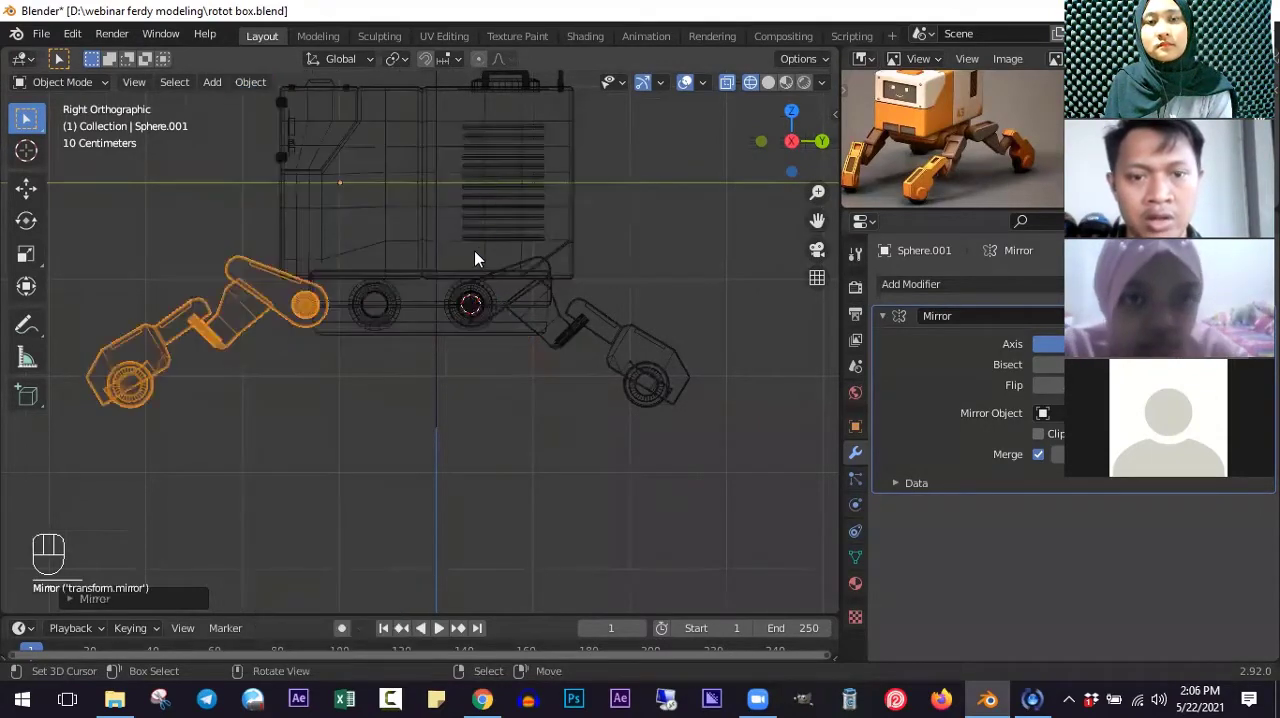
# - Move the mirrored leg about 0.71 m along Y so its hip ball sits in the front ring joint
pyautogui.scroll(4, 334, 316)
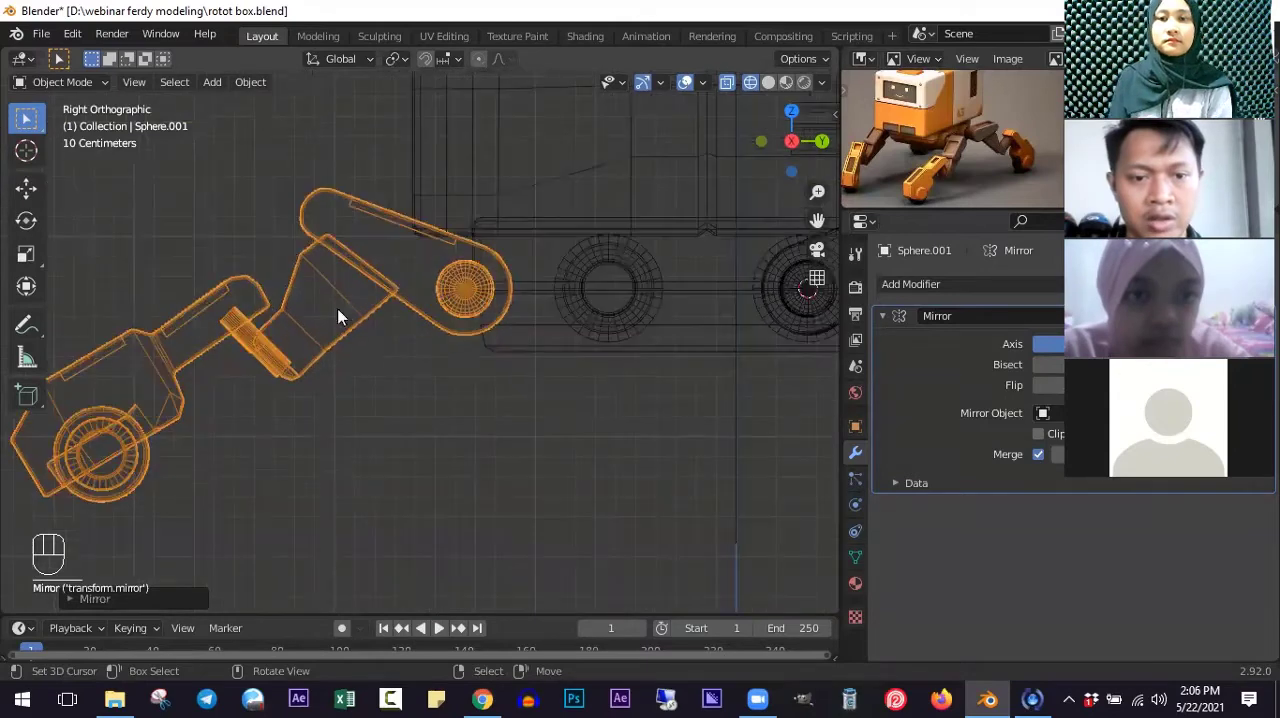
pyautogui.press('g')
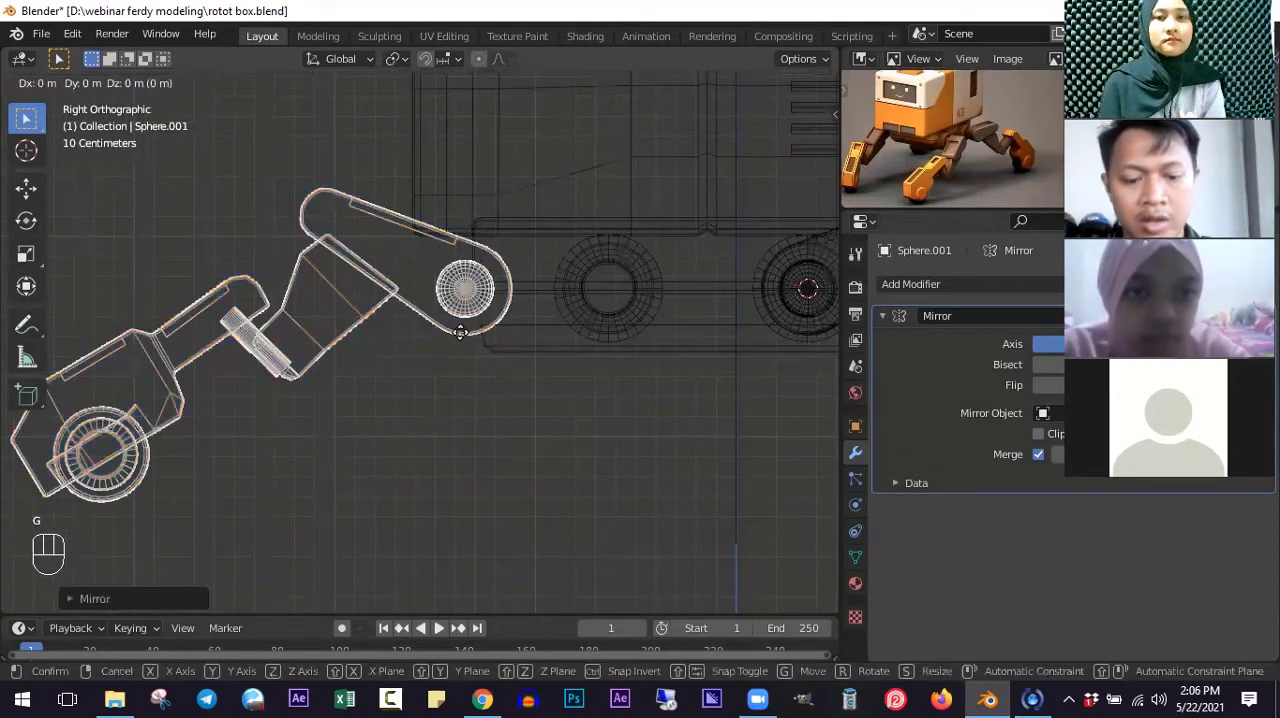
pyautogui.rightClick(375, 322)
pyautogui.press('g')
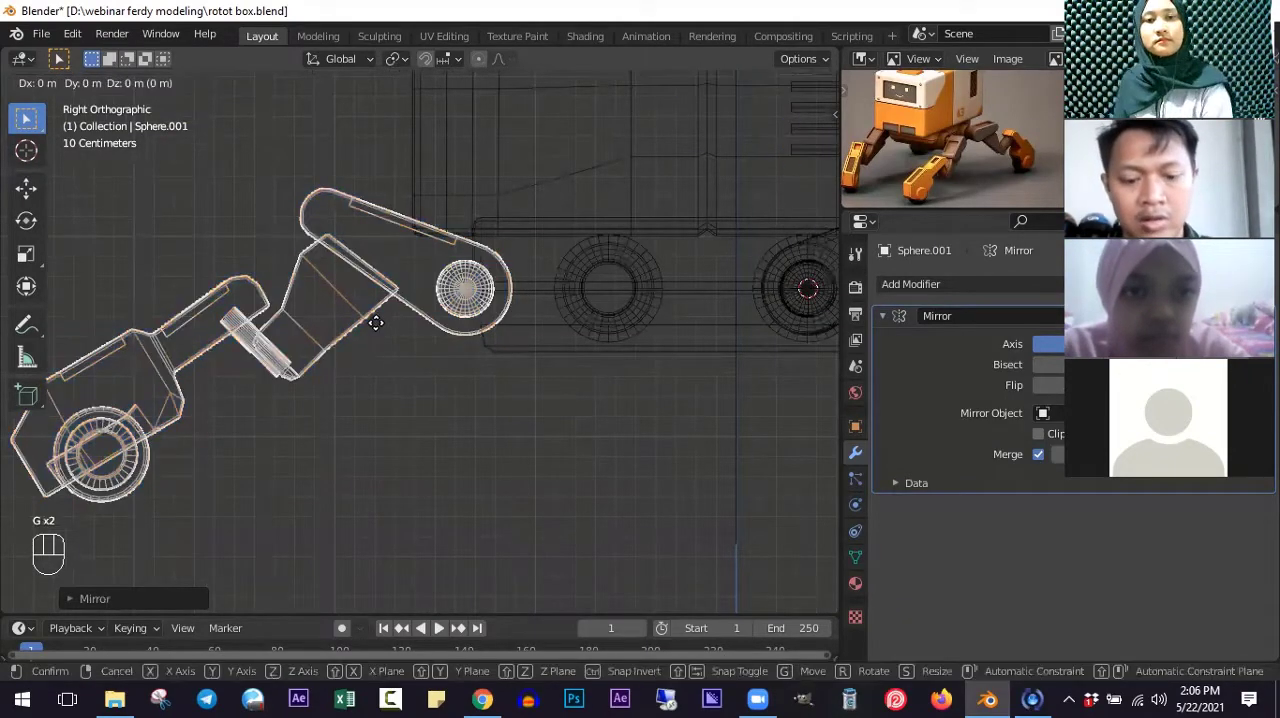
pyautogui.press('y')
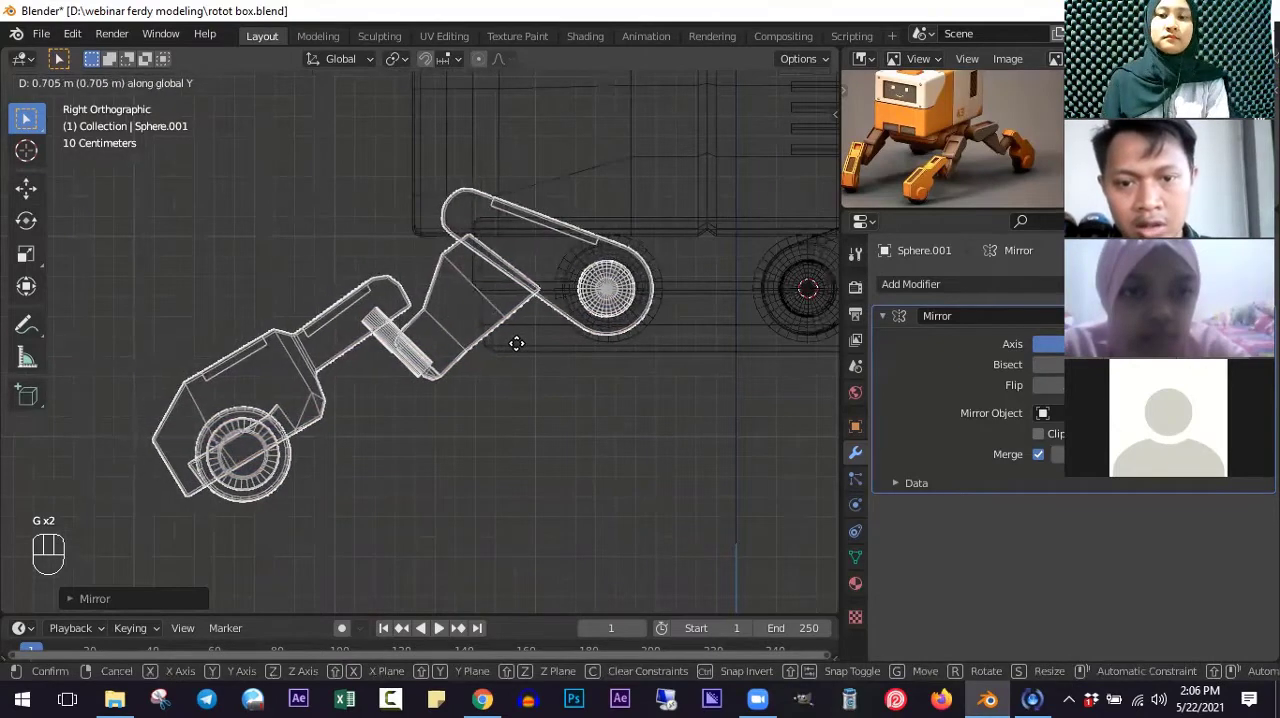
pyautogui.click(411, 347)
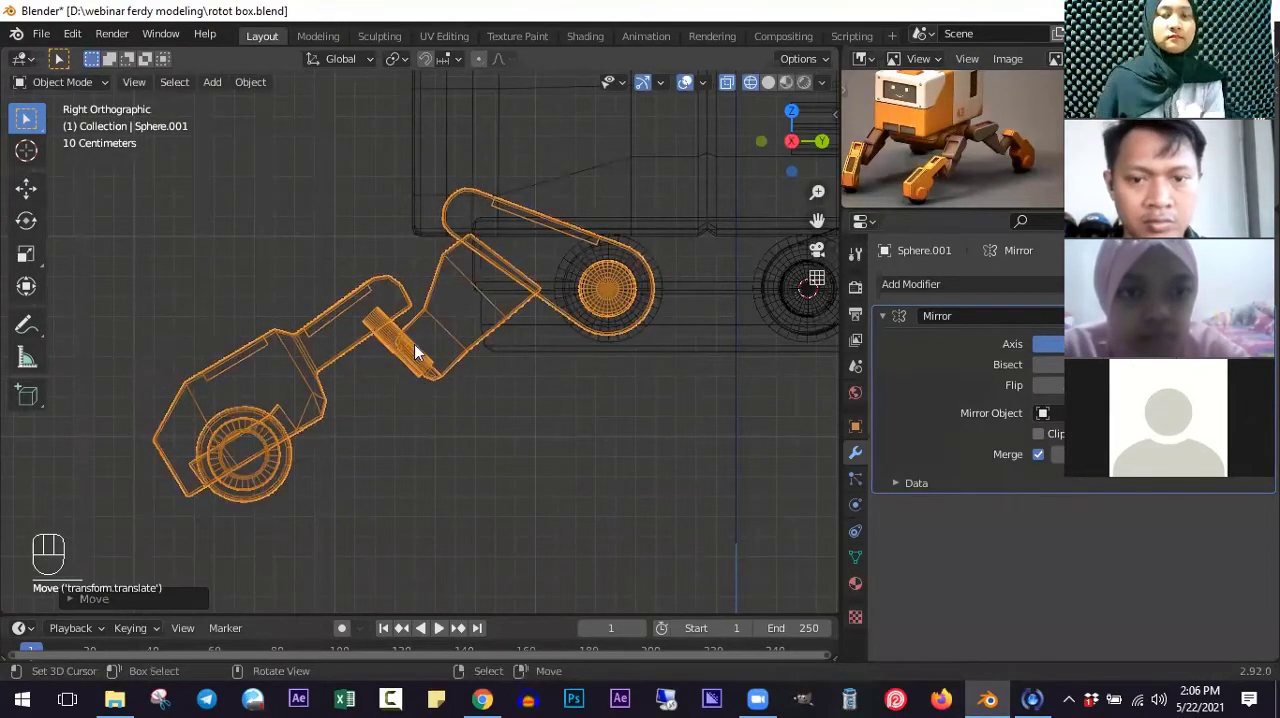
# - Recalculate the normals of the mirrored leg's entire mesh in Edit Mode, check its side view, and return to Object Mode
pyautogui.scroll(-1, 414, 344)
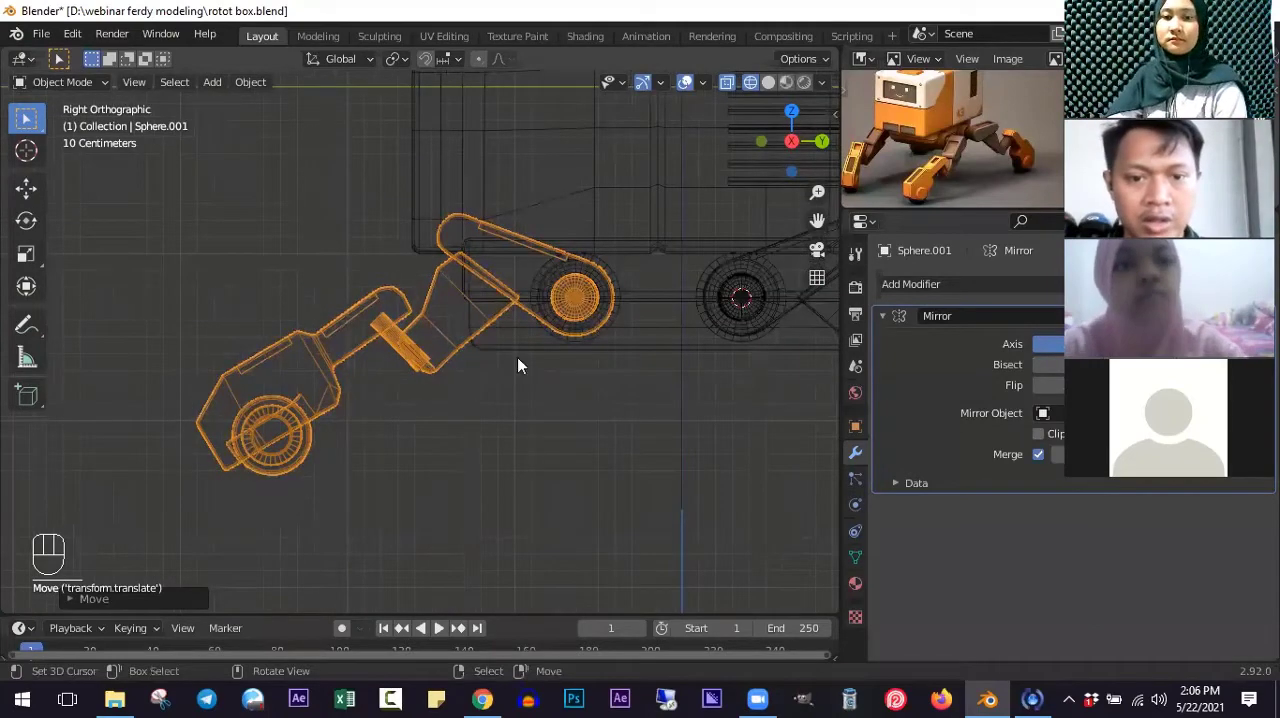
pyautogui.hotkey('shift', 'z')
pyautogui.moveTo(564, 327)
pyautogui.mouseDown(button='middle')
pyautogui.moveTo(504, 335)
pyautogui.moveTo(493, 352)
pyautogui.moveTo(491, 316)
pyautogui.mouseUp(button='middle')
pyautogui.moveTo(491, 311); pyautogui.dragTo(530, 330, button='middle')
pyautogui.press('Tab')
pyautogui.press('a')
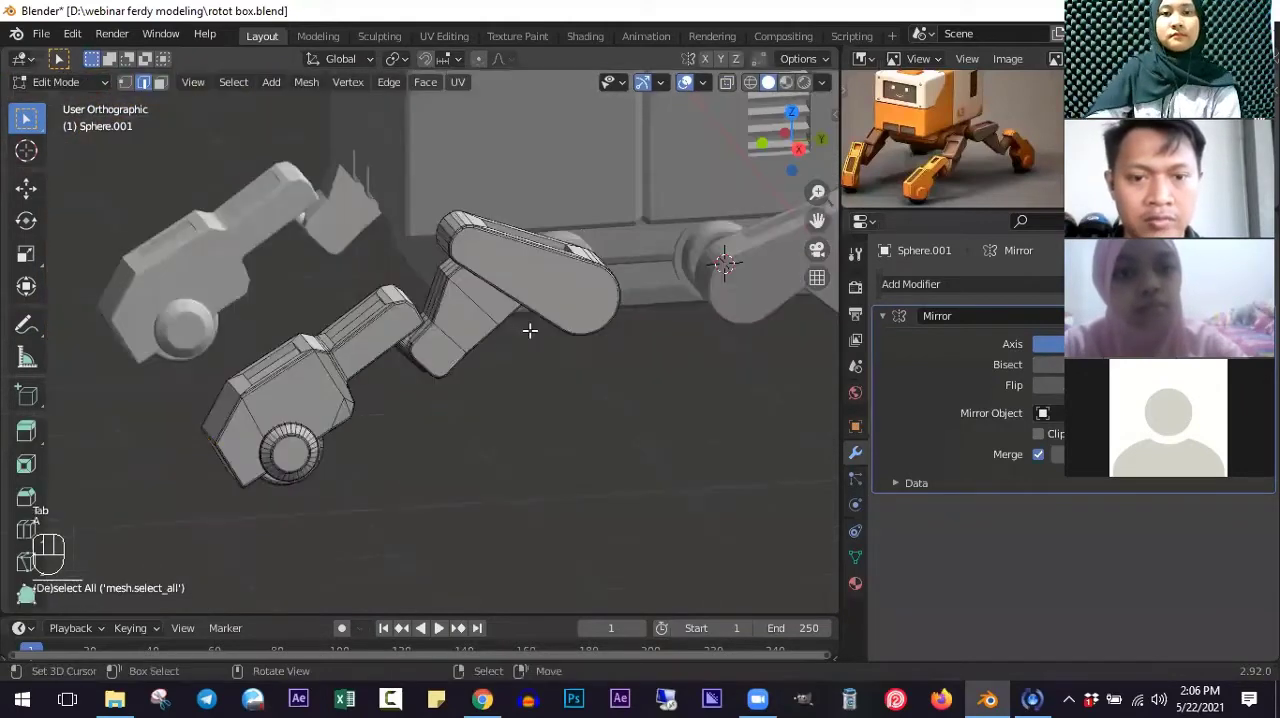
pyautogui.press('a')
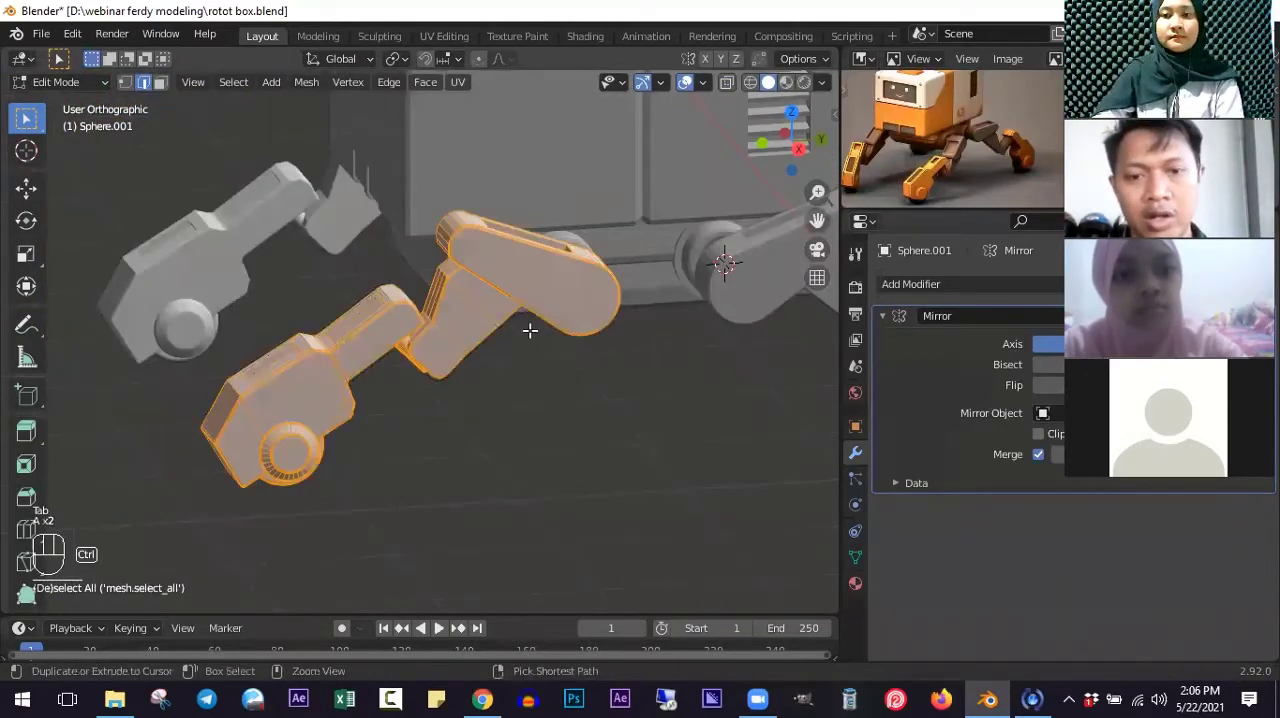
pyautogui.hotkey('ctrl', 'n')
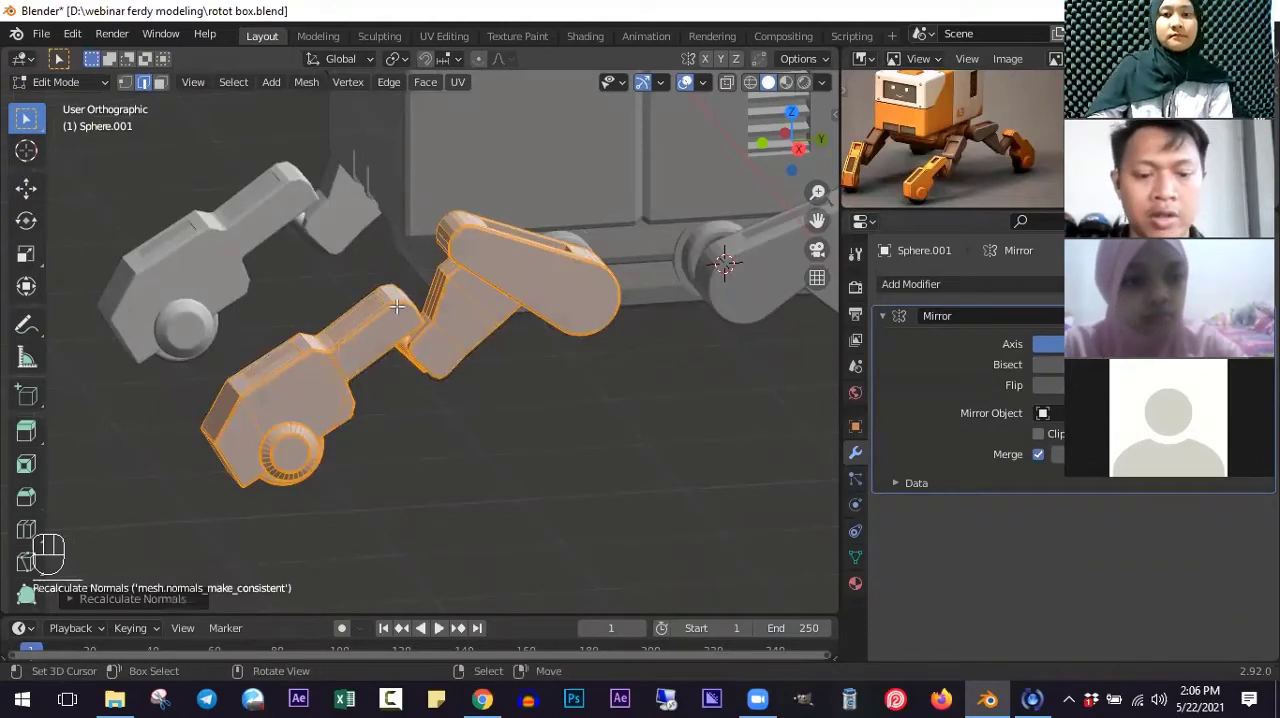
pyautogui.press('KP_3')
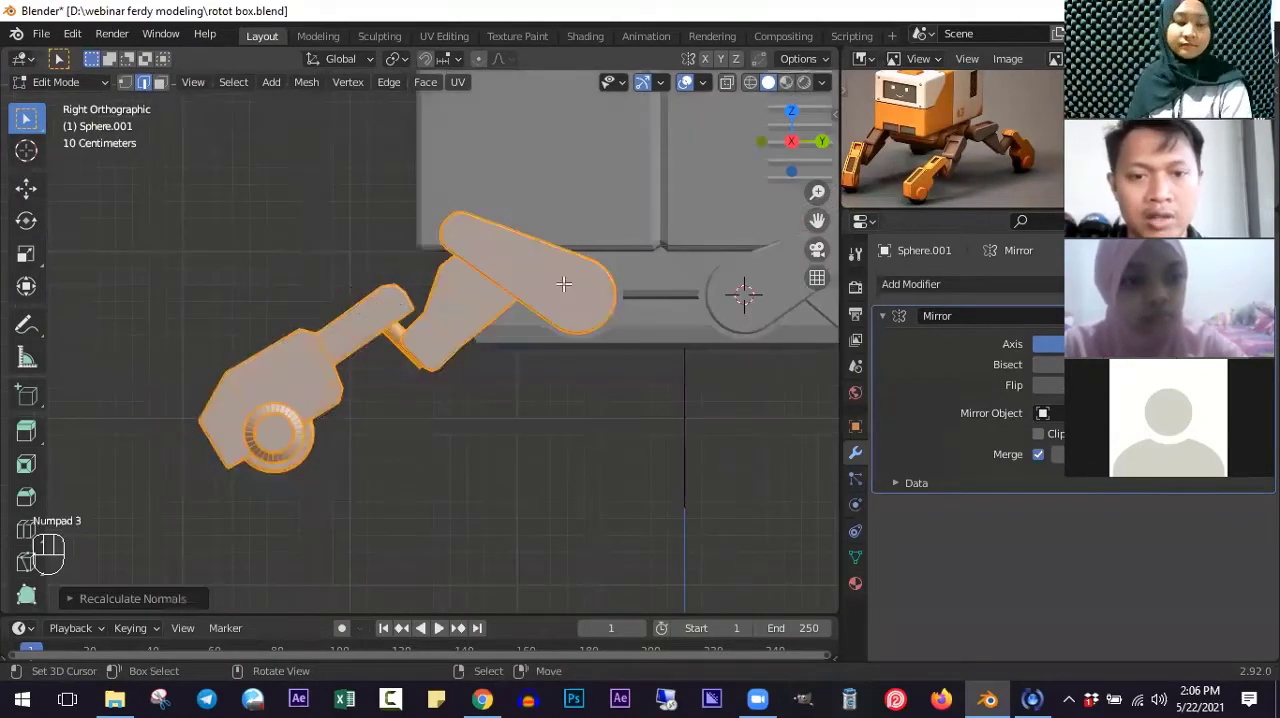
pyautogui.scroll(2, 477, 306)
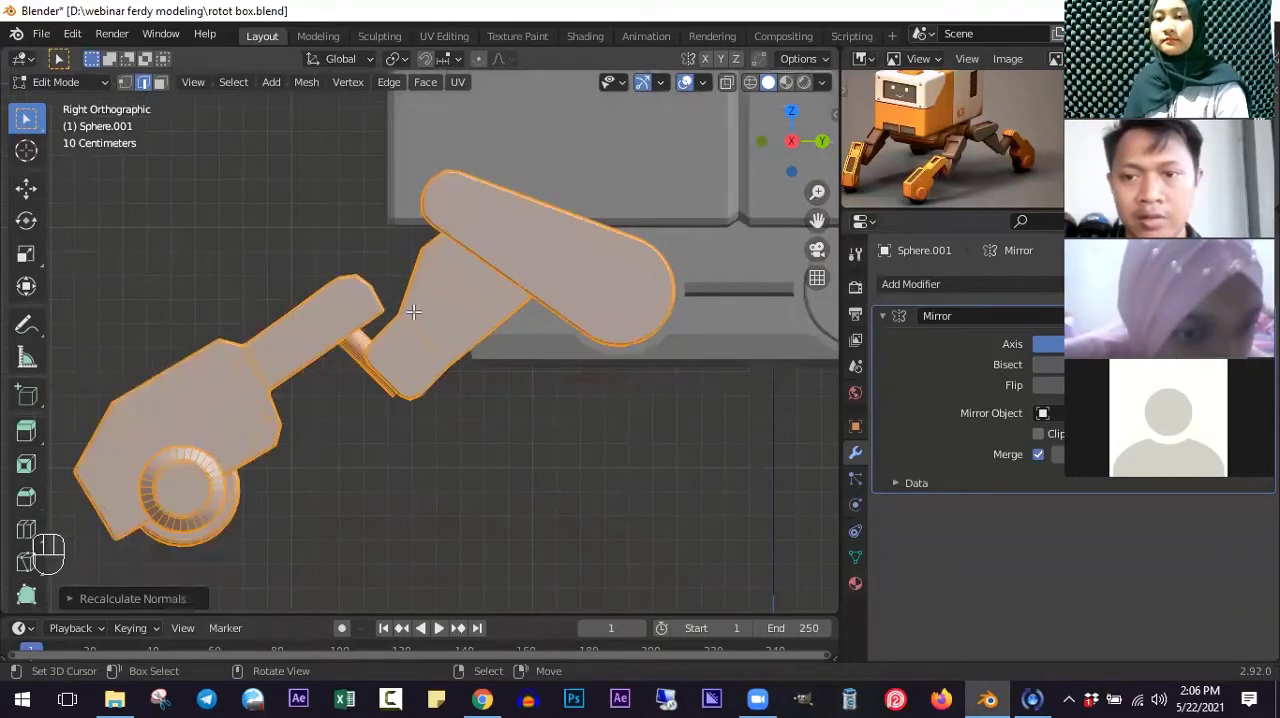
pyautogui.keyDown('ctrl'); pyautogui.scroll(1, 424, 313); pyautogui.keyUp('ctrl')
pyautogui.keyDown('ctrl'); pyautogui.scroll(-4, 497, 324); pyautogui.keyUp('ctrl')
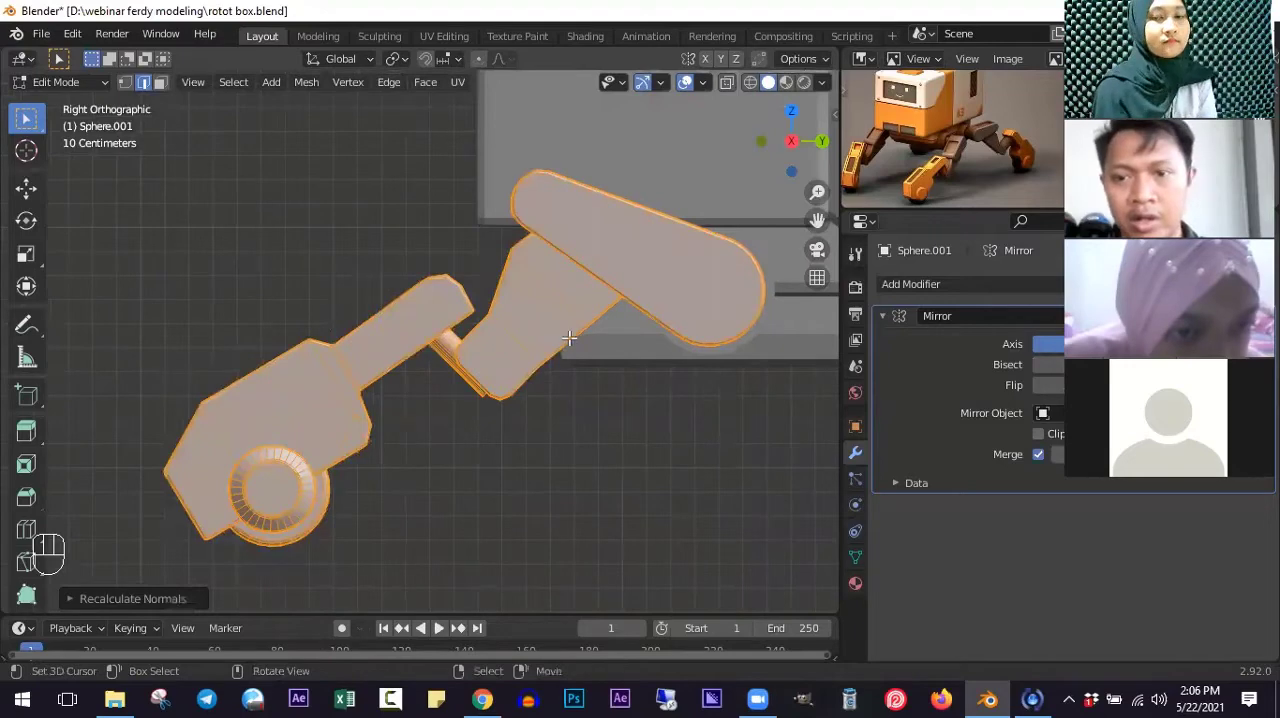
pyautogui.scroll(-2, 572, 314)
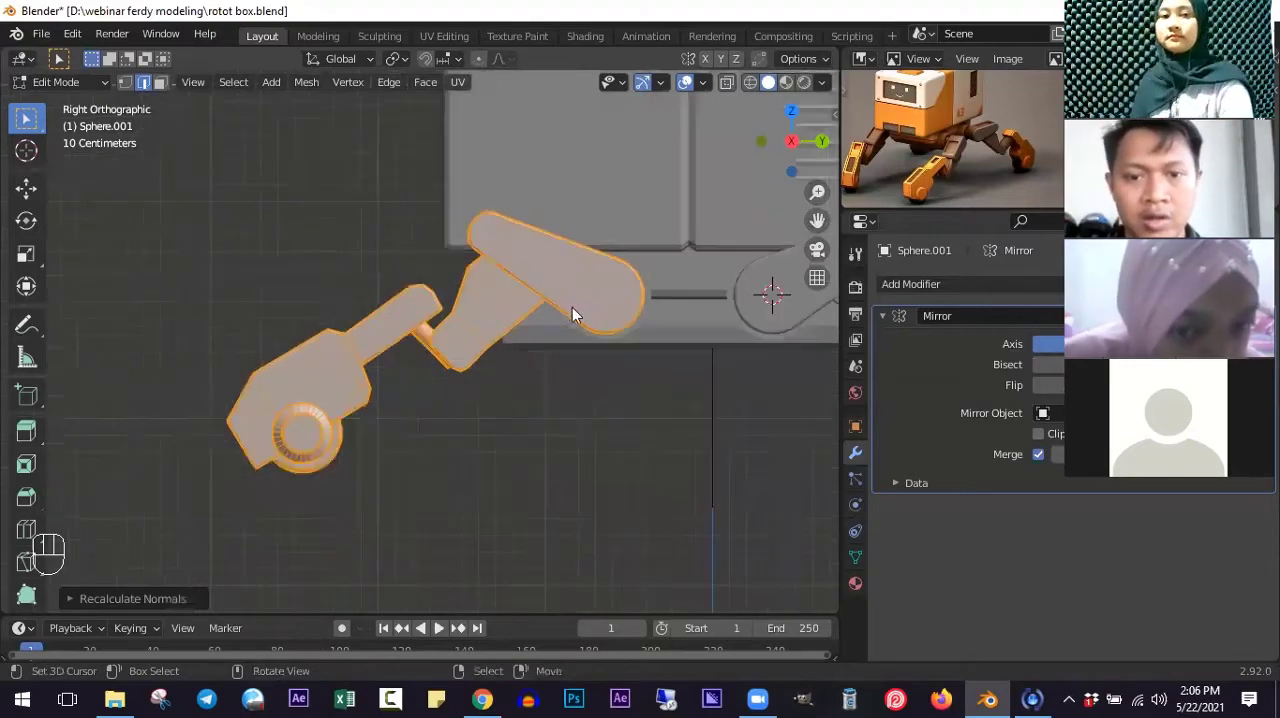
pyautogui.press('Tab')
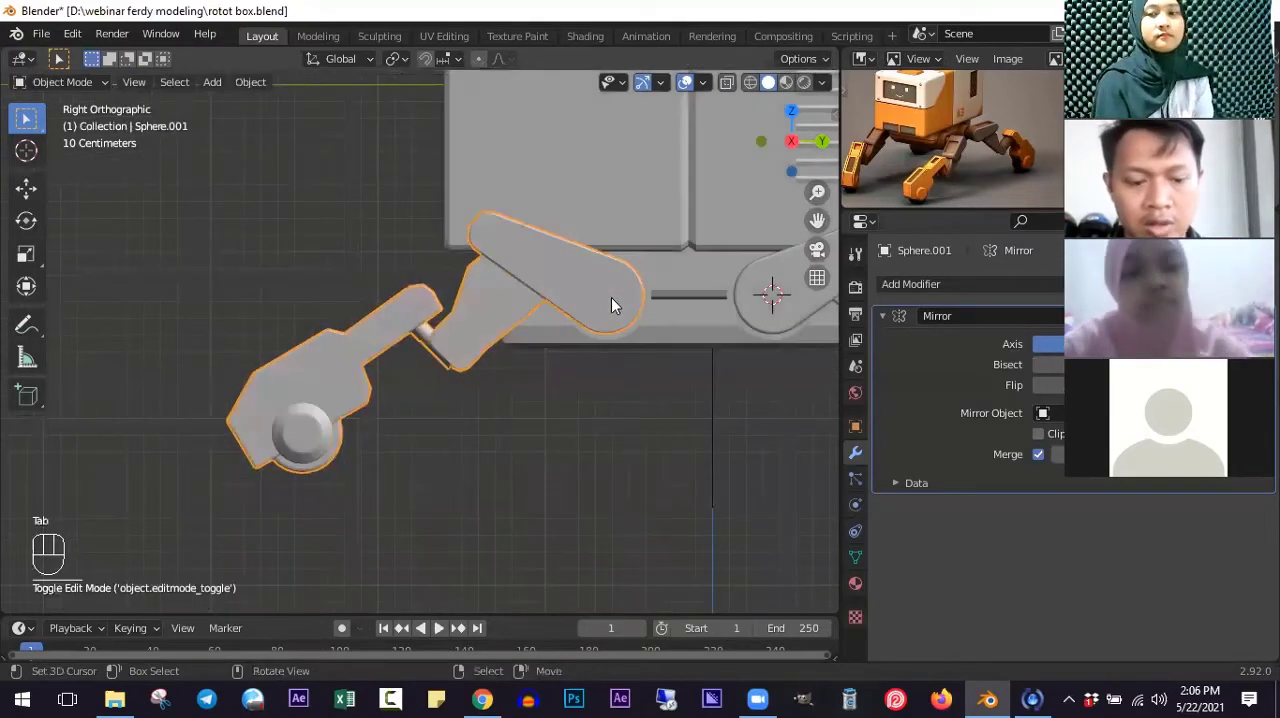
# - In wireframe Edit Mode, snap the 3D cursor to the mirrored leg's hip ball and set the transform pivot to 3D Cursor
pyautogui.press('z')
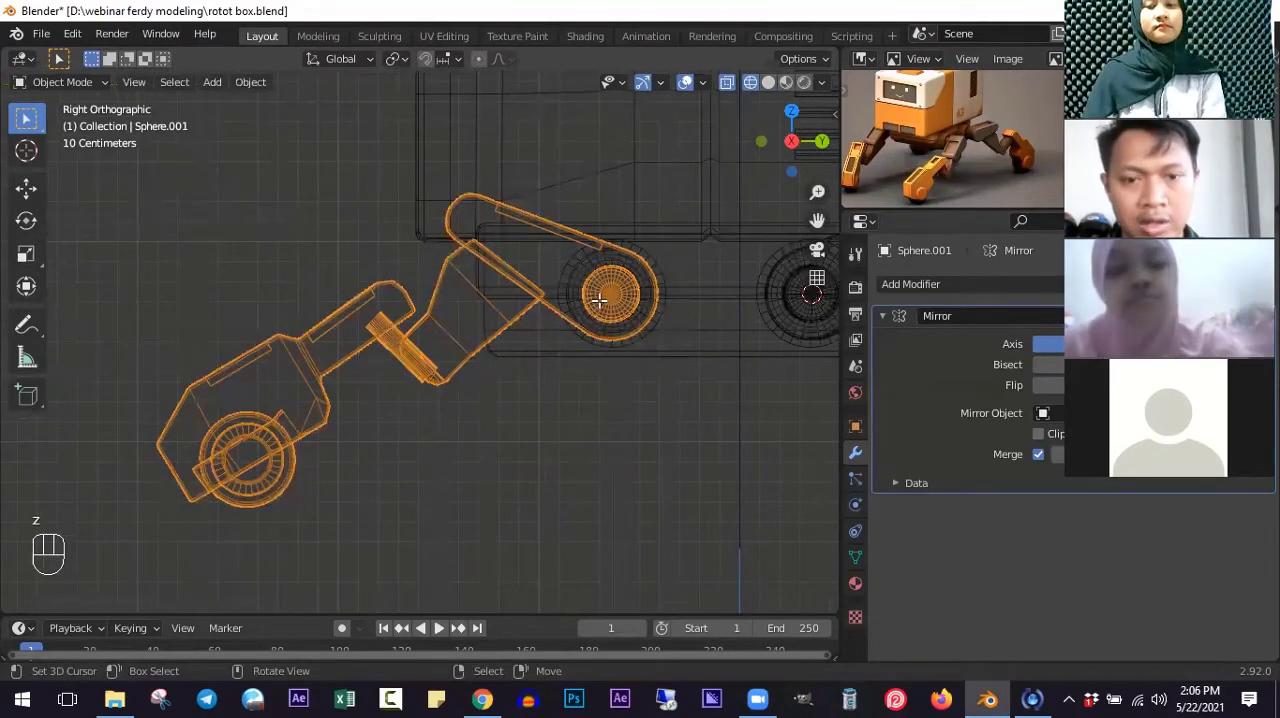
pyautogui.press('Tab')
pyautogui.press('Tab')
pyautogui.press('Tab')
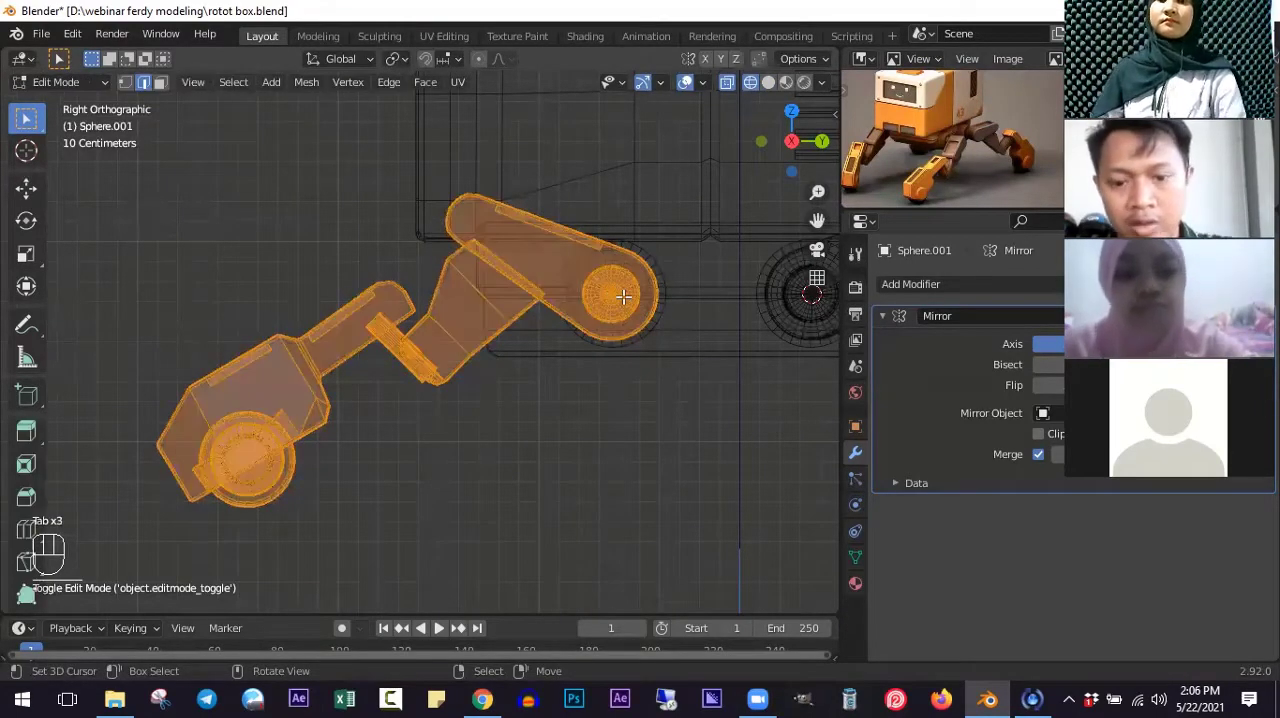
pyautogui.hotkey('alt', 'a')
pyautogui.press('l')
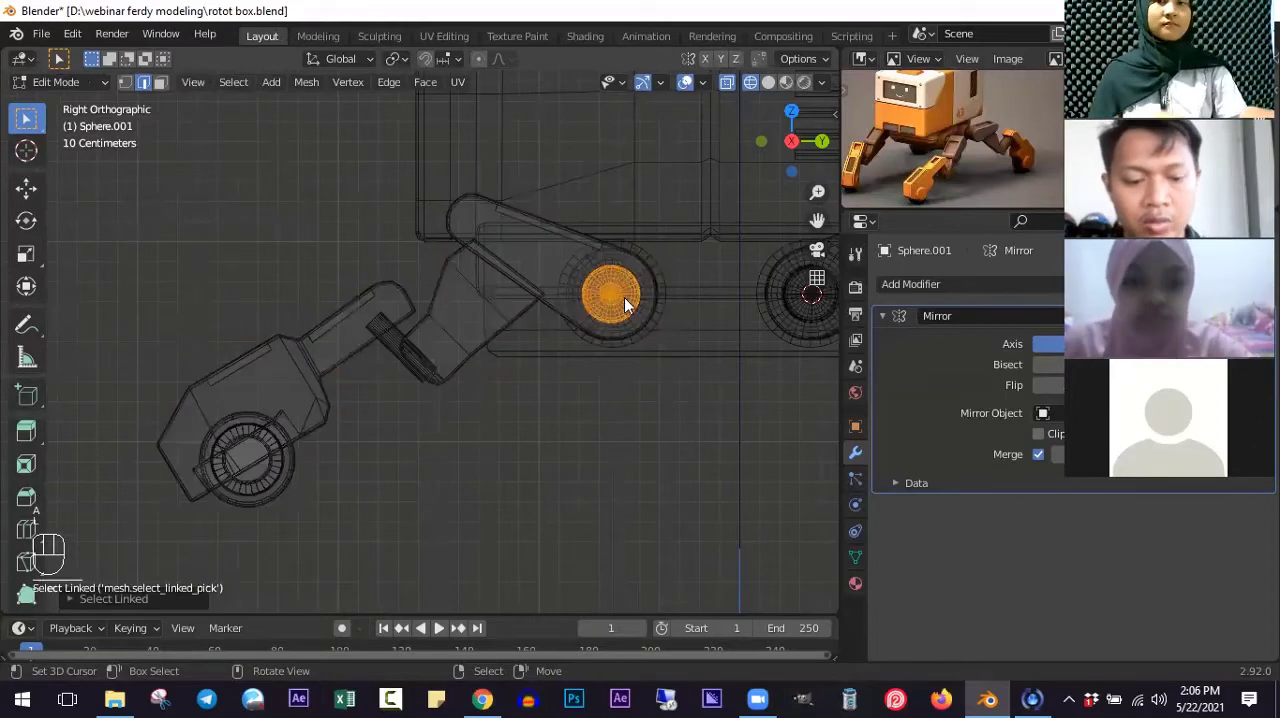
pyautogui.hotkey('shift', 's')
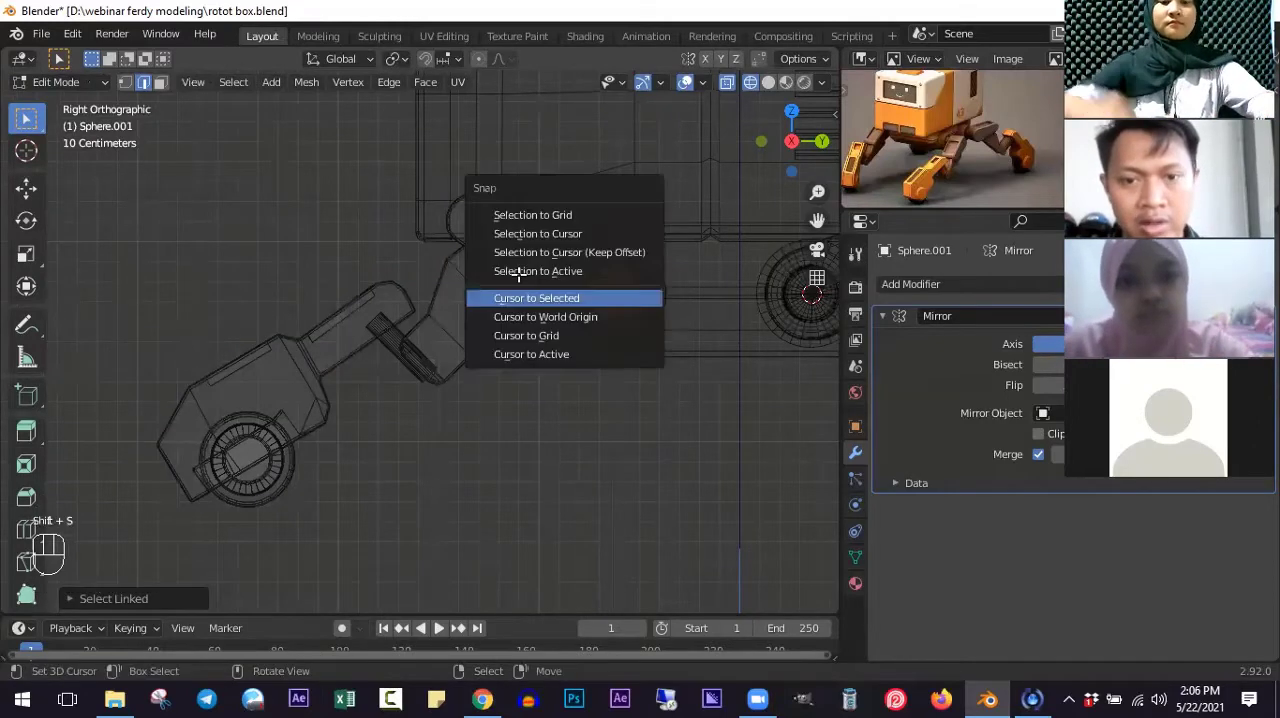
pyautogui.click(536, 298)
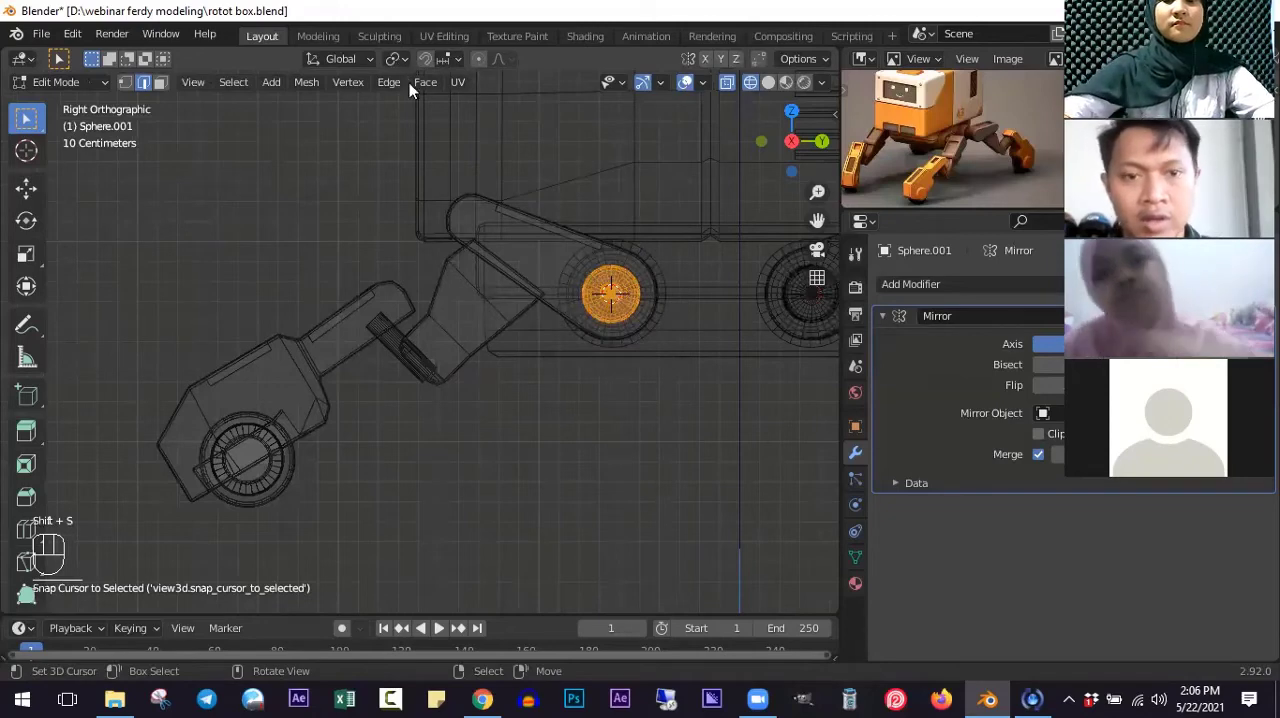
pyautogui.click(396, 58)
pyautogui.click(433, 101)
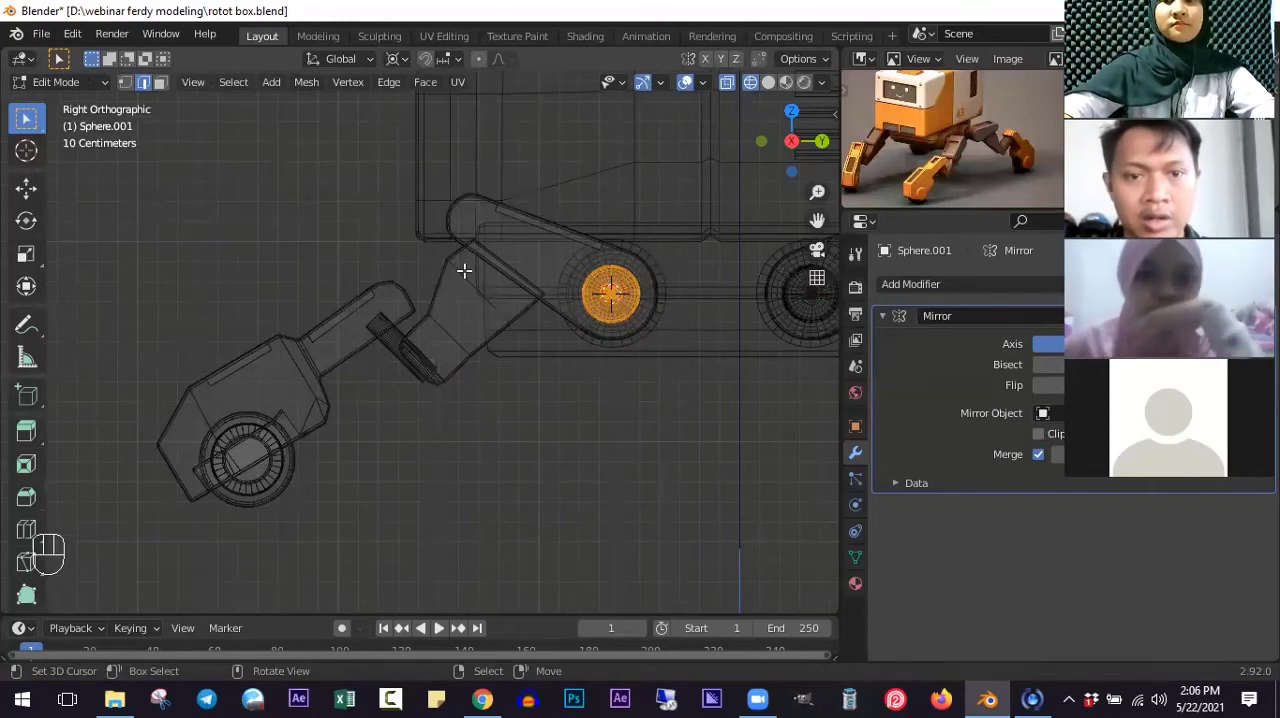
# - Select the linked upper arm, middle segment and pin of the mirrored leg and rotate them about the hip ball until the arm is nearly level
pyautogui.hotkey('alt', 'a')
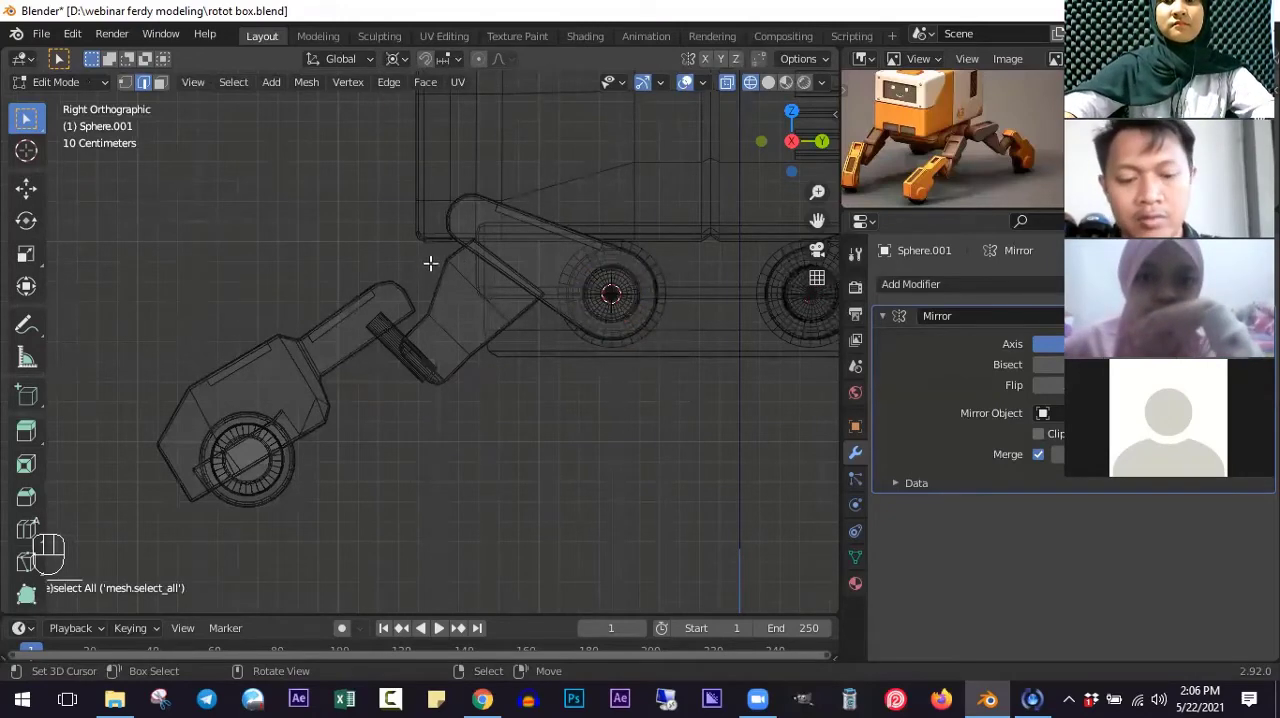
pyautogui.press('l')
pyautogui.press('l')
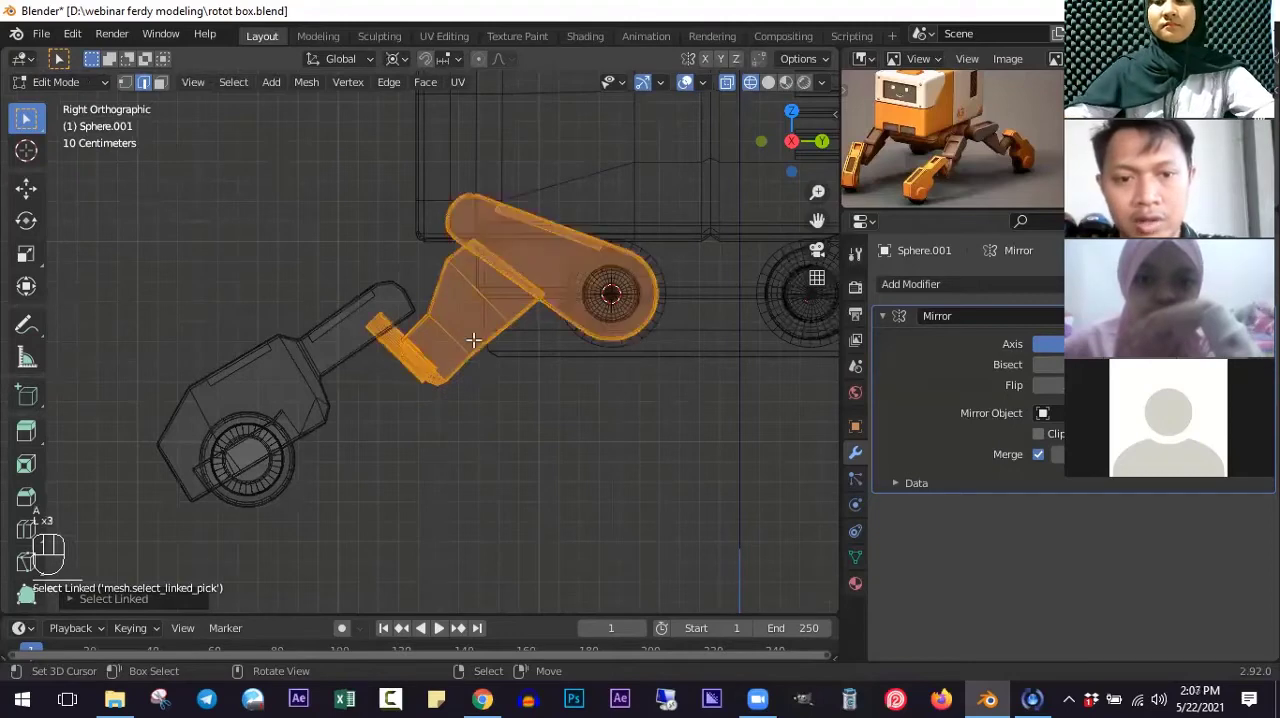
pyautogui.press('l')
pyautogui.scroll(1, 320, 310)
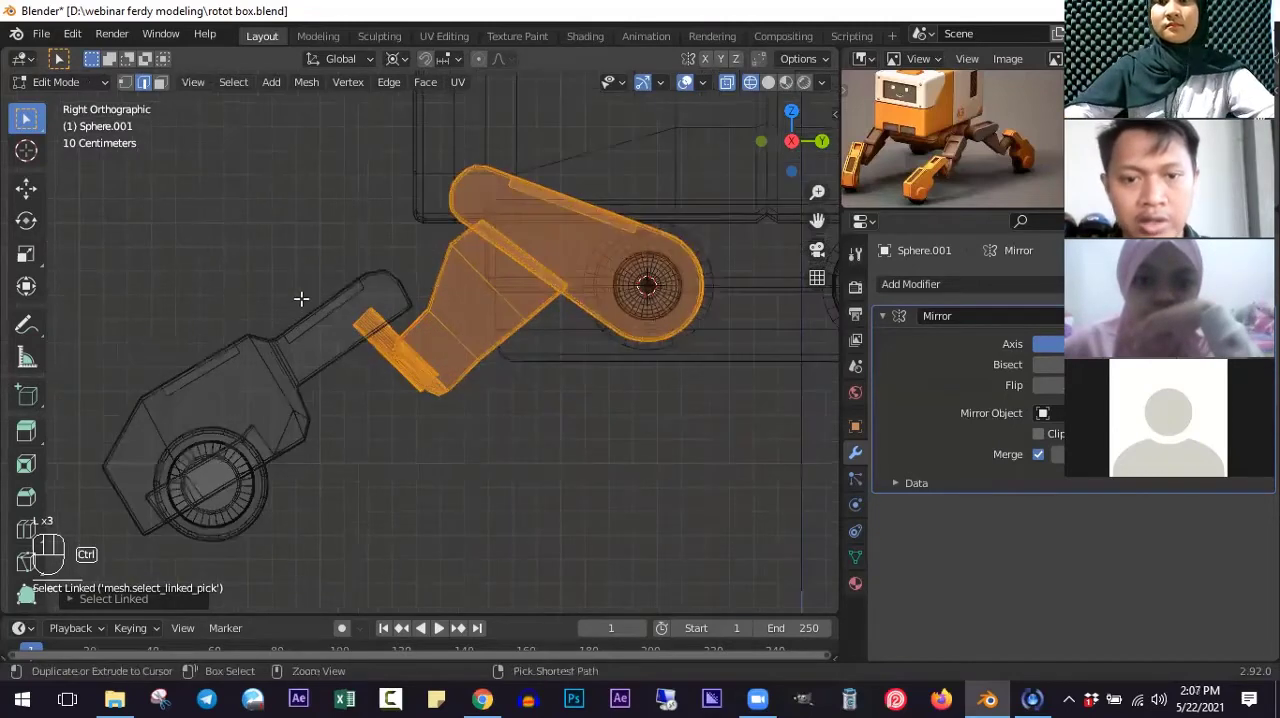
pyautogui.keyDown('ctrl'); pyautogui.scroll(3, 331, 294); pyautogui.keyUp('ctrl')
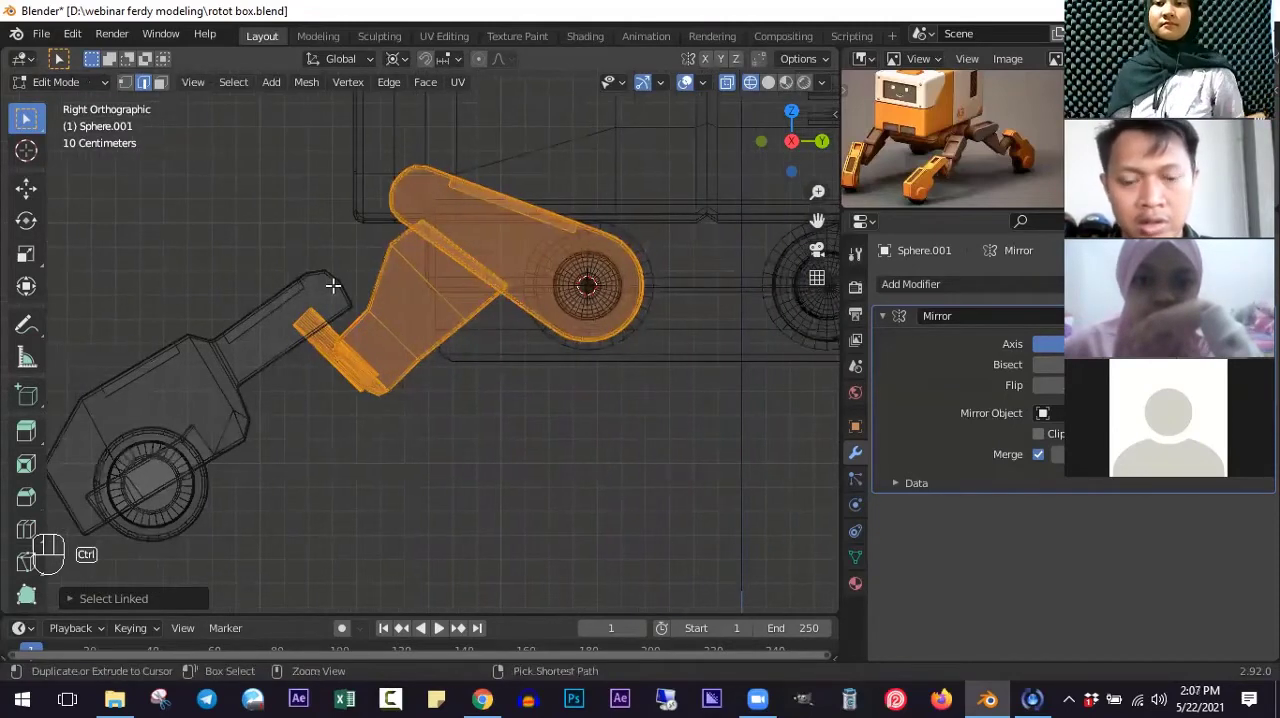
pyautogui.keyDown('ctrl'); pyautogui.scroll(2, 333, 286); pyautogui.keyUp('ctrl')
pyautogui.press('r')
pyautogui.click(323, 354)
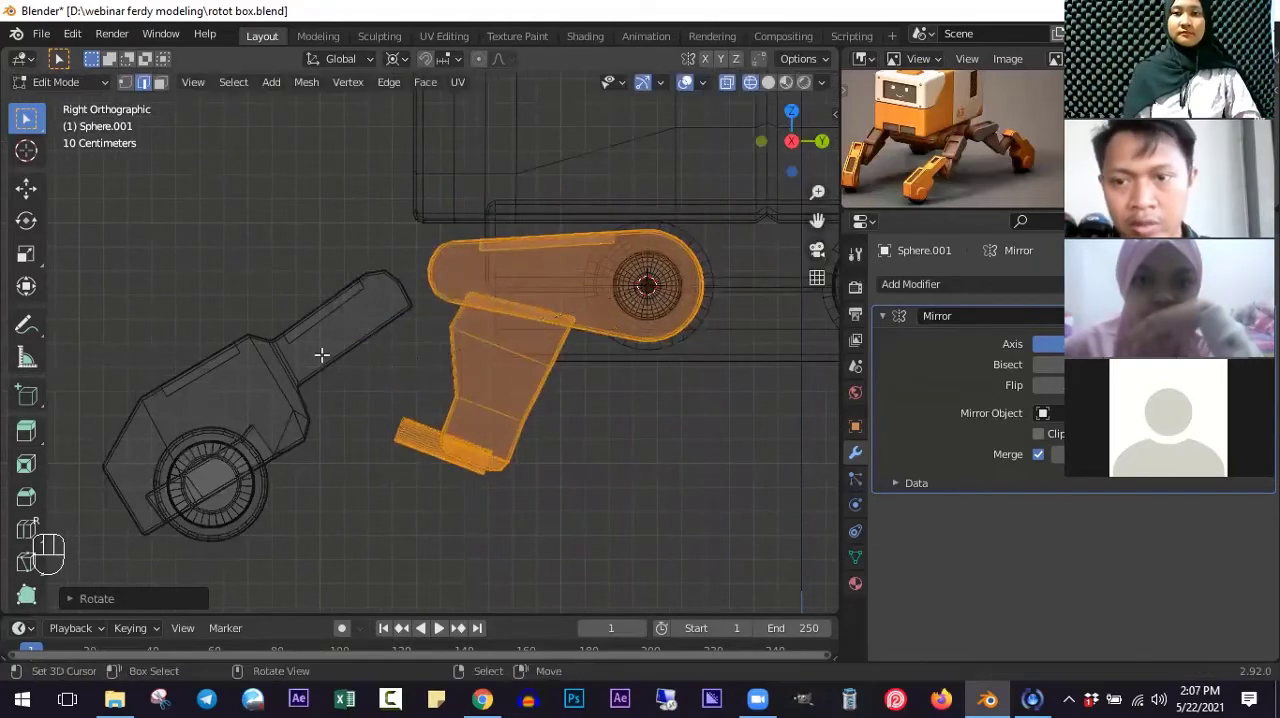
# - Select the entire lower leg including its wheel parts and rotate it about the 3D cursor until it is nearly horizontal
pyautogui.keyDown('ctrl'); pyautogui.scroll(4, 294, 309); pyautogui.keyUp('ctrl')
pyautogui.keyDown('shift'); pyautogui.scroll(-2, 330, 300); pyautogui.keyUp('shift')
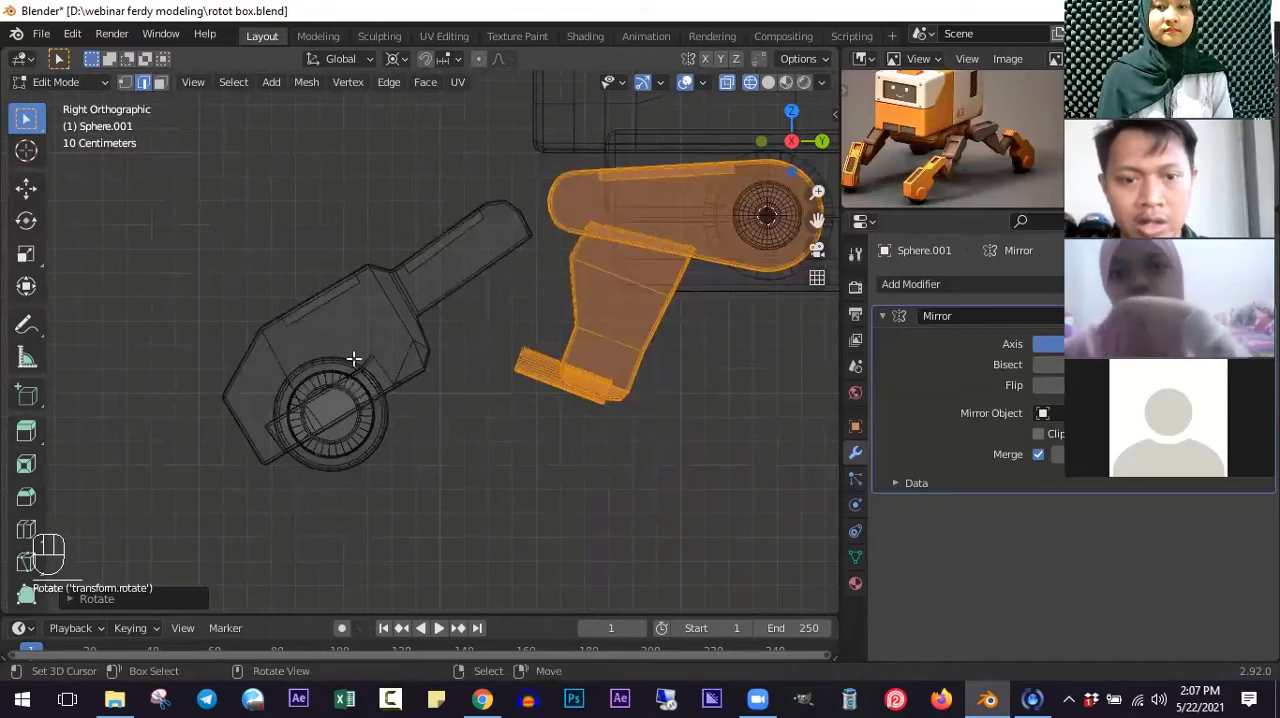
pyautogui.hotkey('alt', 'a')
pyautogui.press('l')
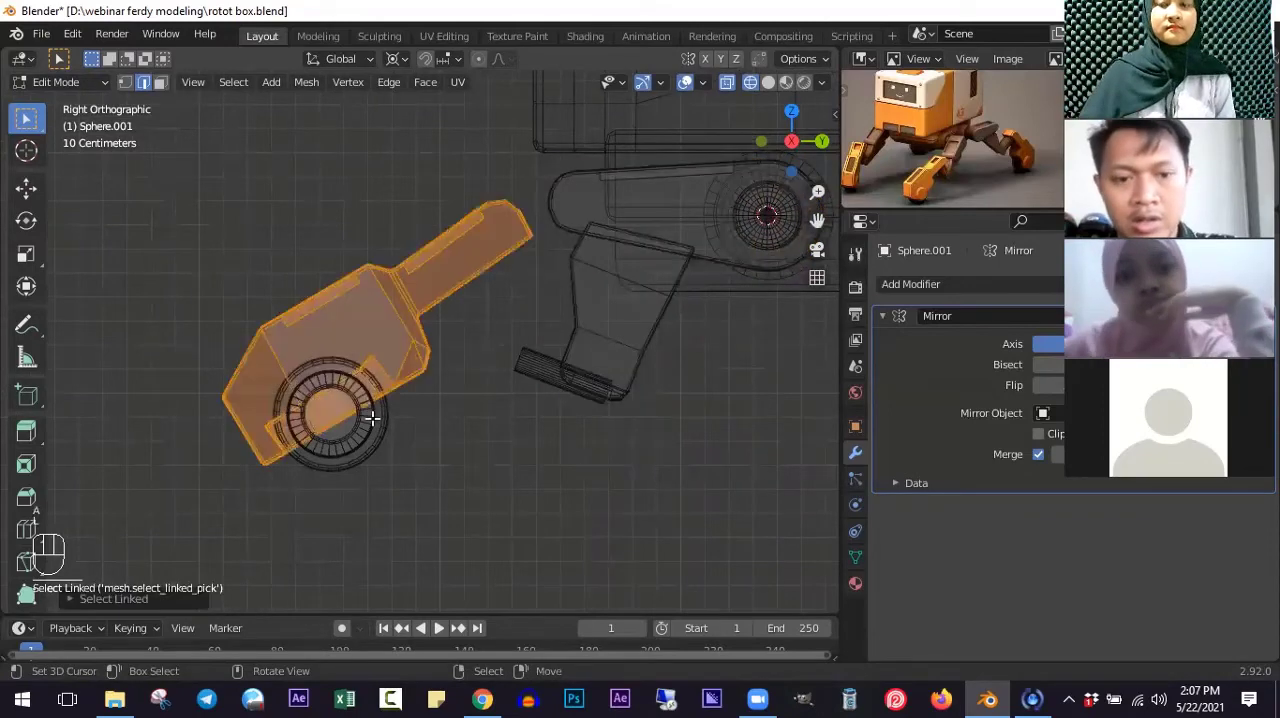
pyautogui.press('l')
pyautogui.press('a')
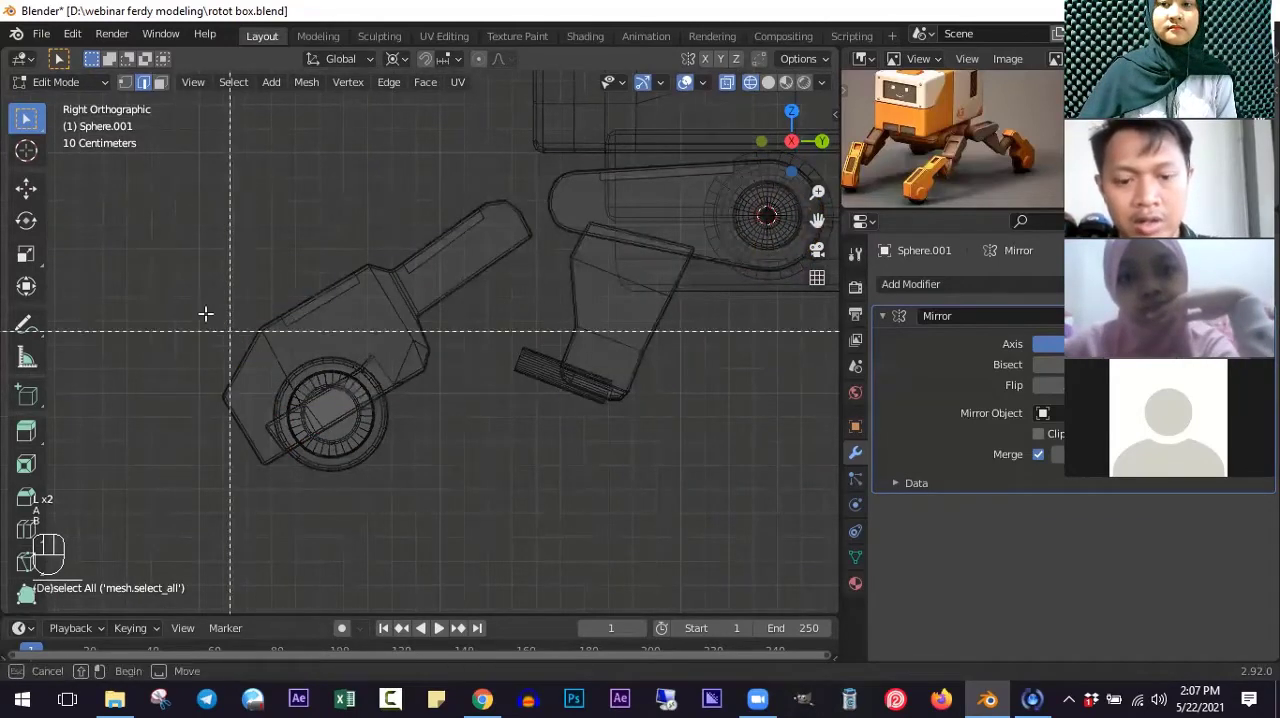
pyautogui.moveTo(200, 308); pyautogui.dragTo(440, 502)
pyautogui.press('l')
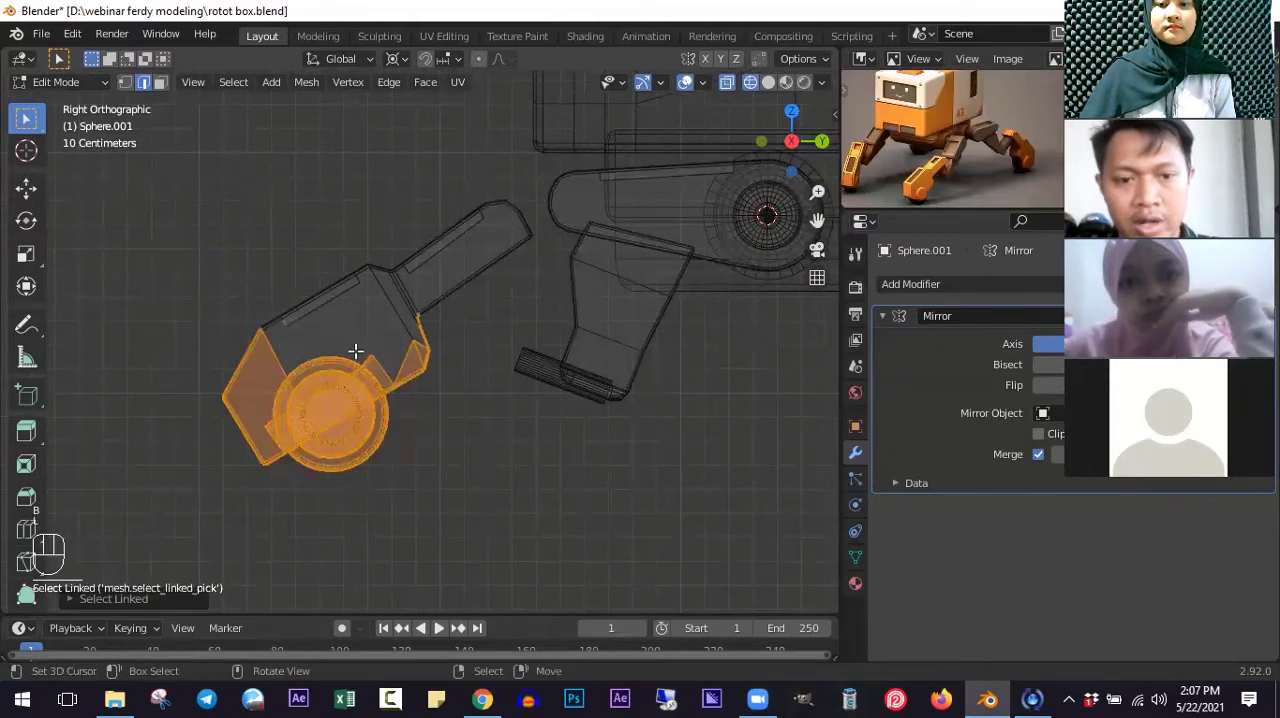
pyautogui.press('l')
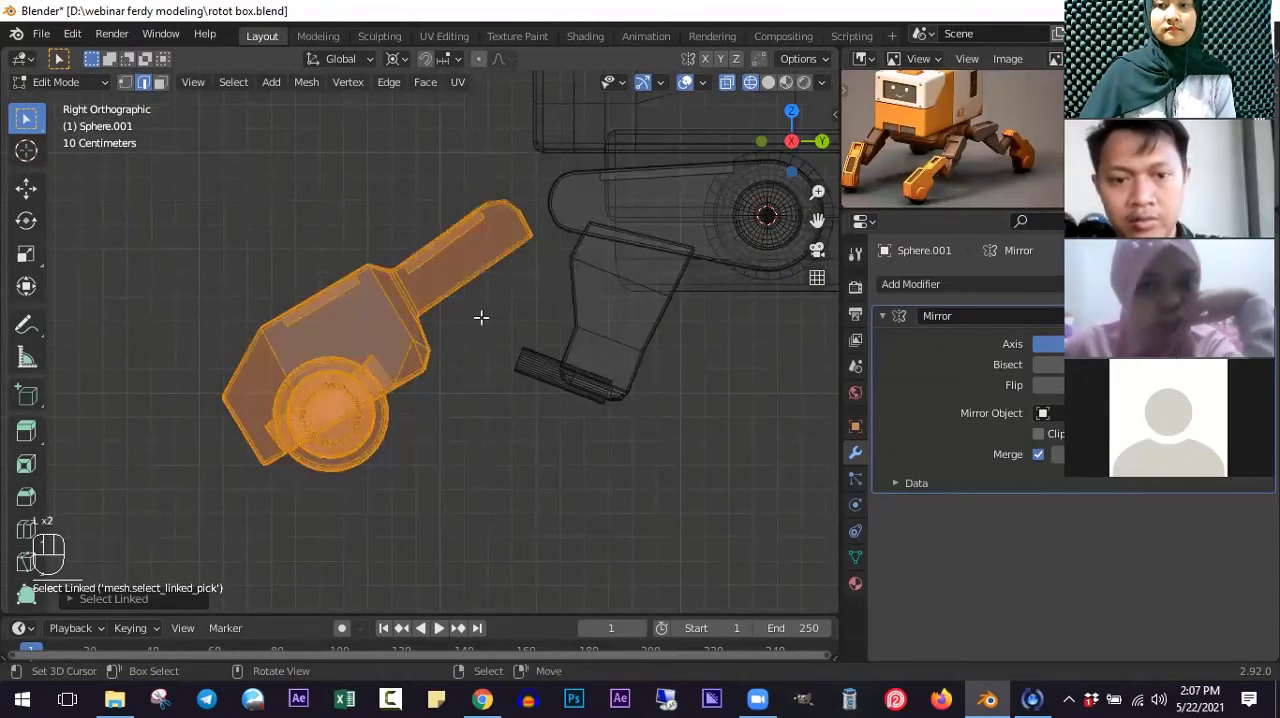
pyautogui.scroll(-1, 481, 317)
pyautogui.scroll(-1, 466, 349)
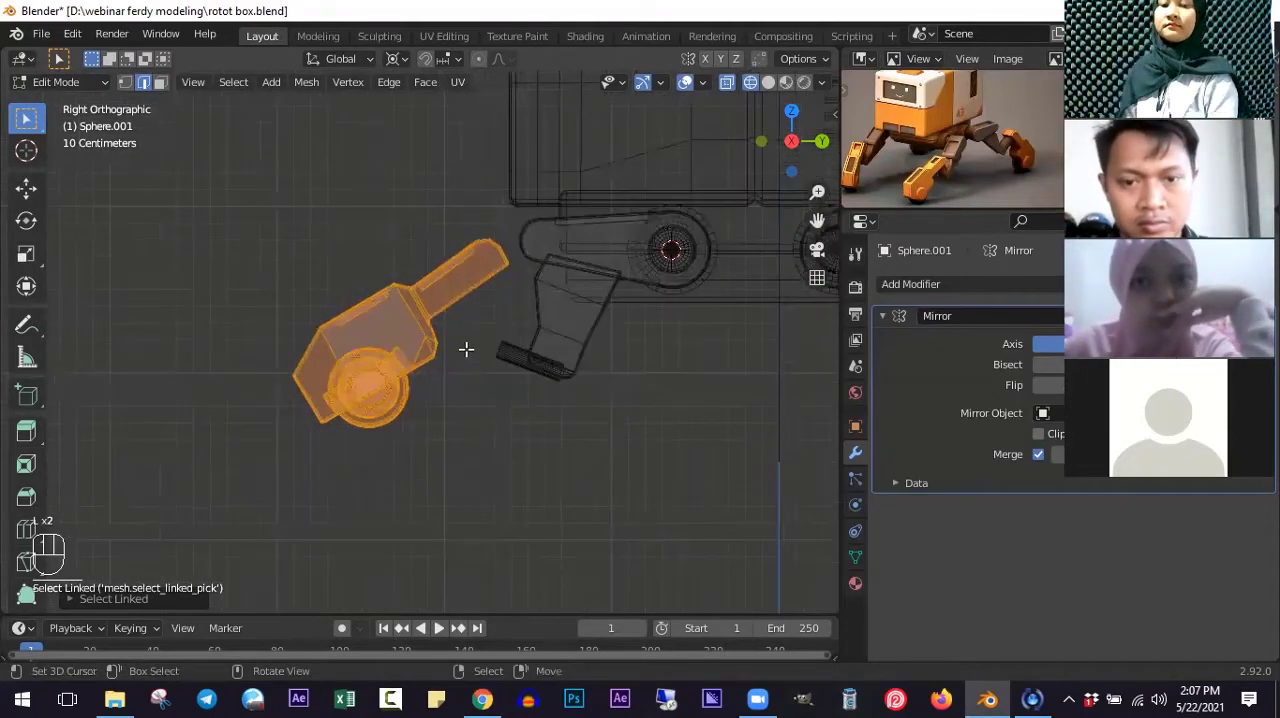
pyautogui.press('r')
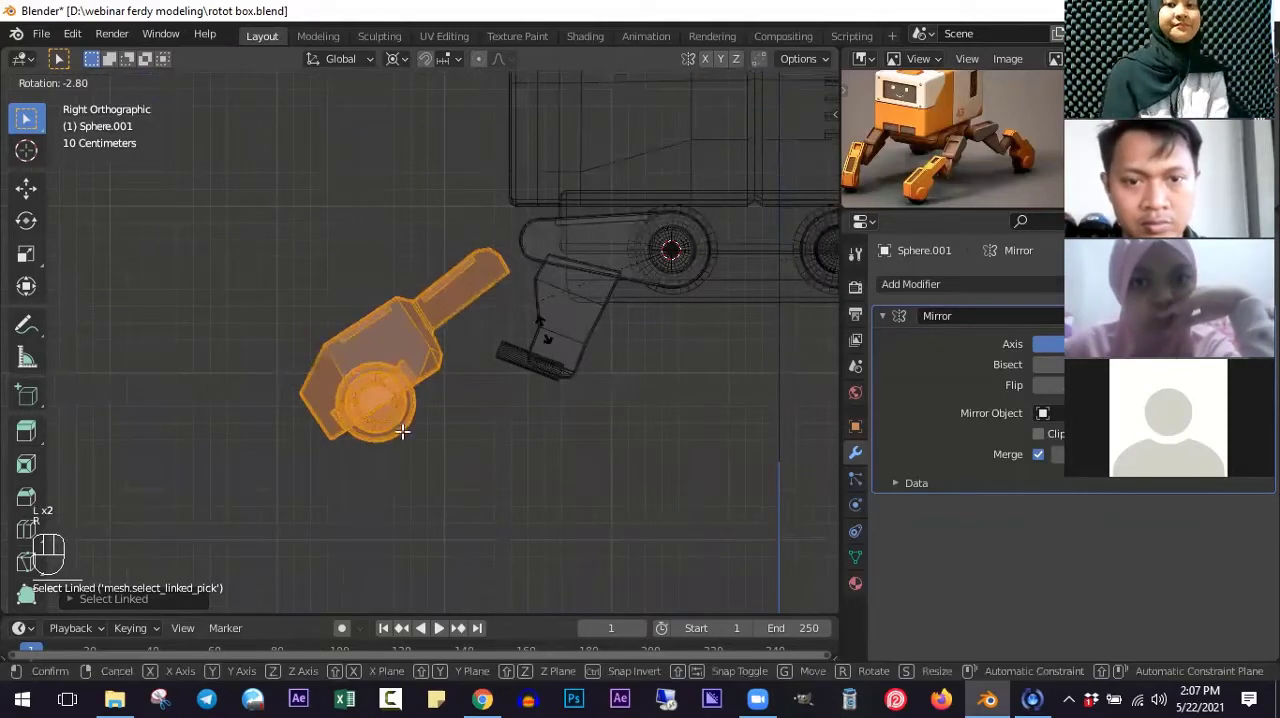
pyautogui.press('r')
# - Move and slightly rotate the lower leg so its arm tilts upward just outside the middle segment, near the upper arm's outer end
pyautogui.press('g')
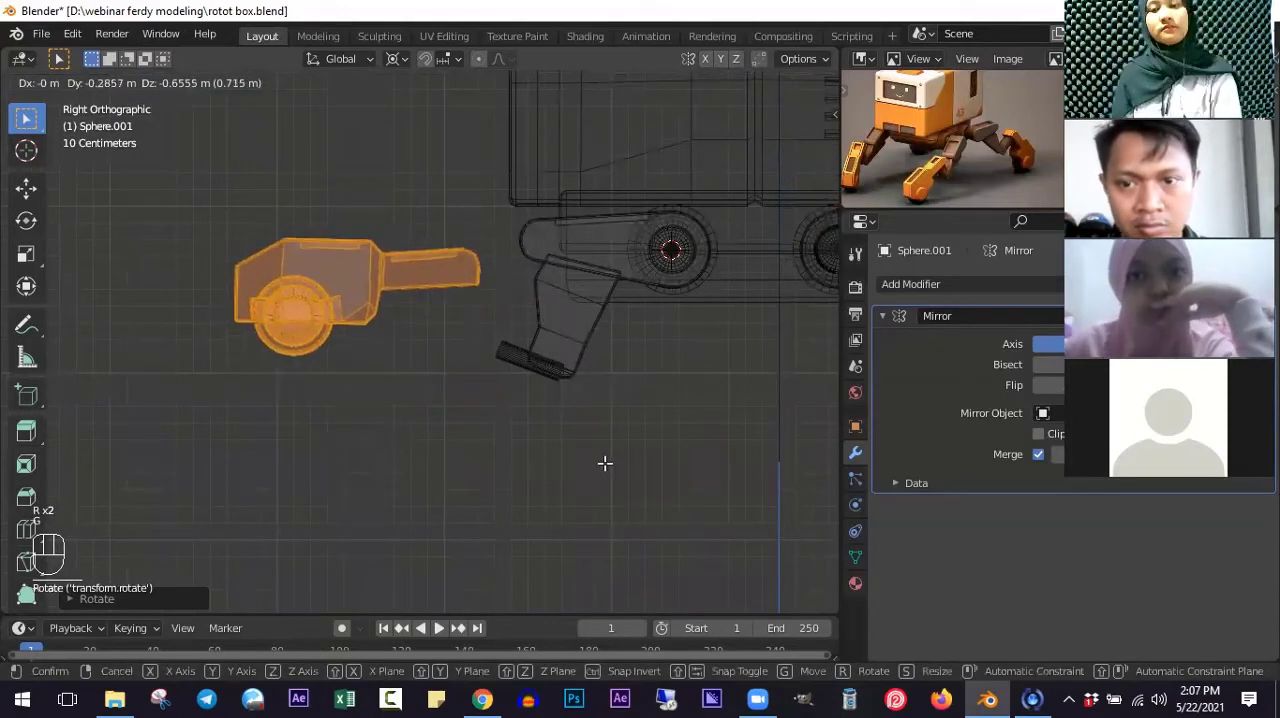
pyautogui.click(566, 490)
pyautogui.press('r')
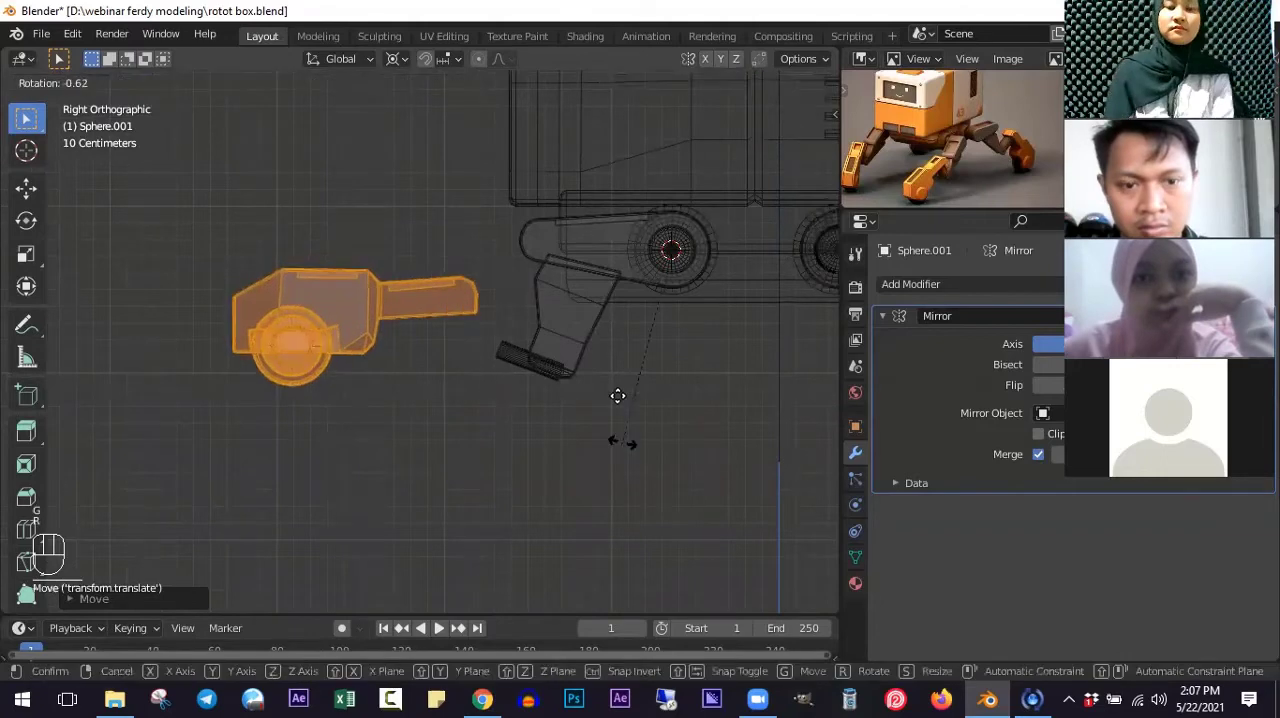
pyautogui.click(617, 370)
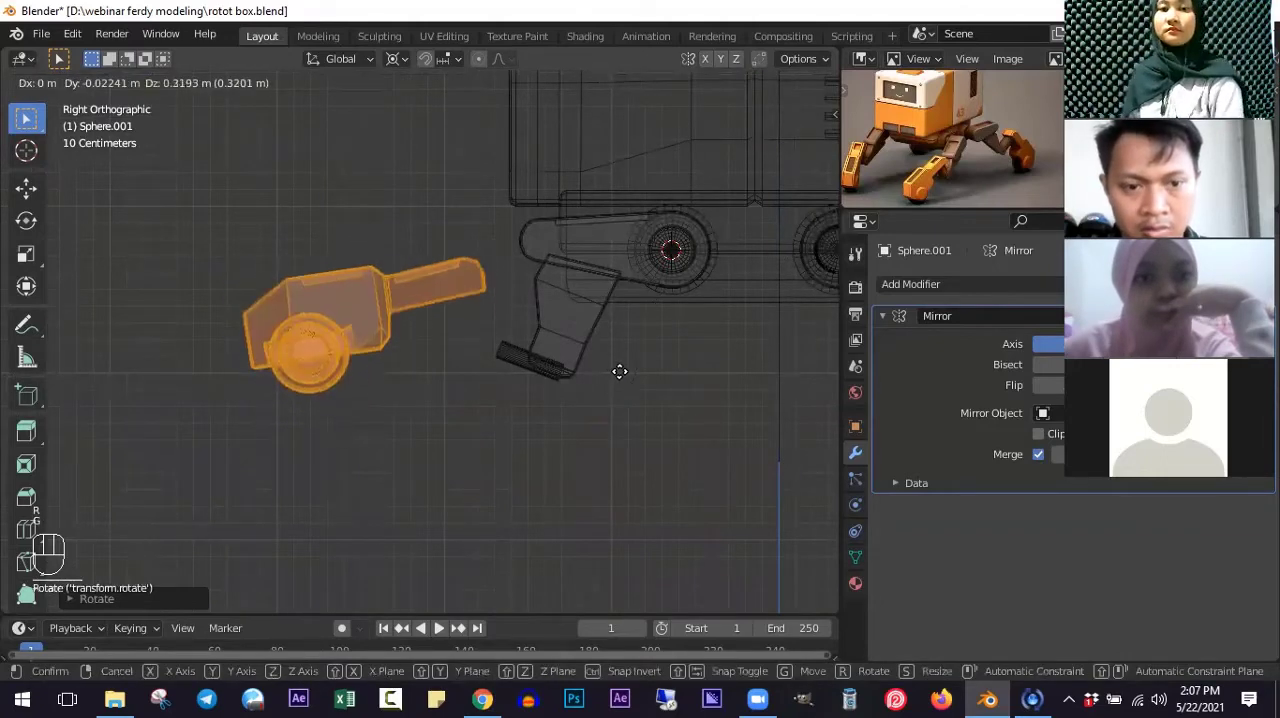
pyautogui.press('g')
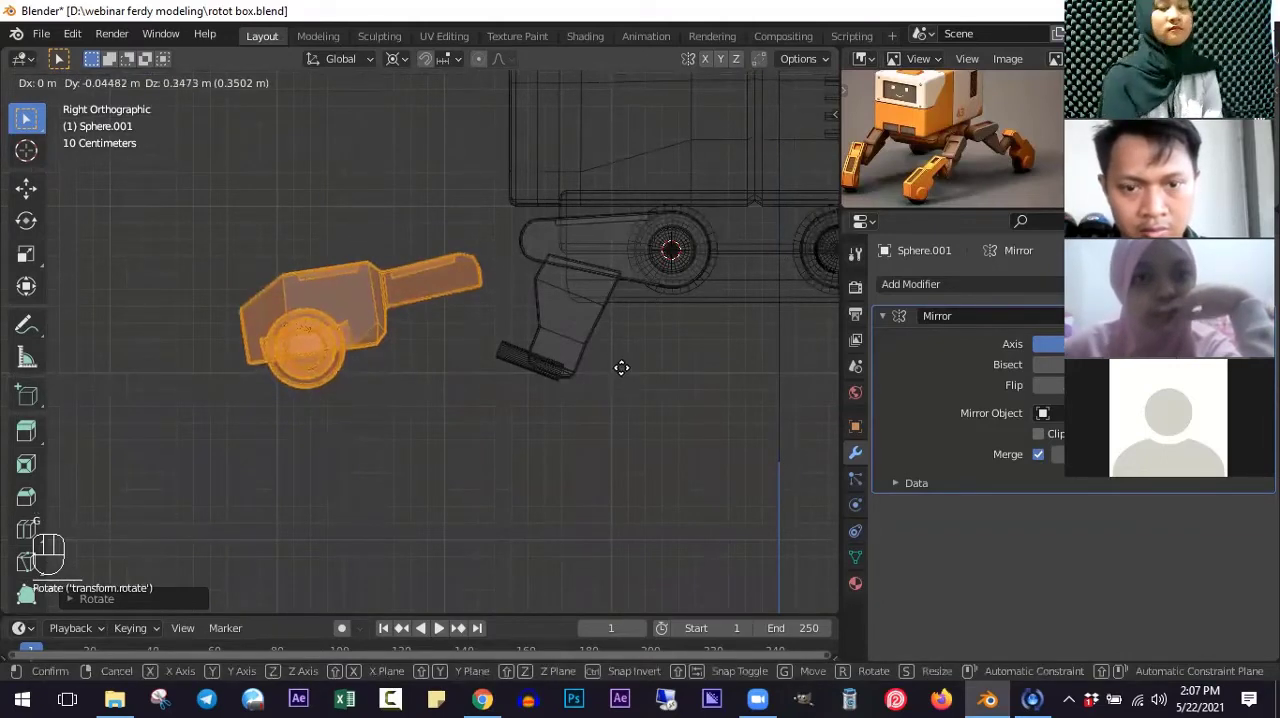
pyautogui.click(621, 368)
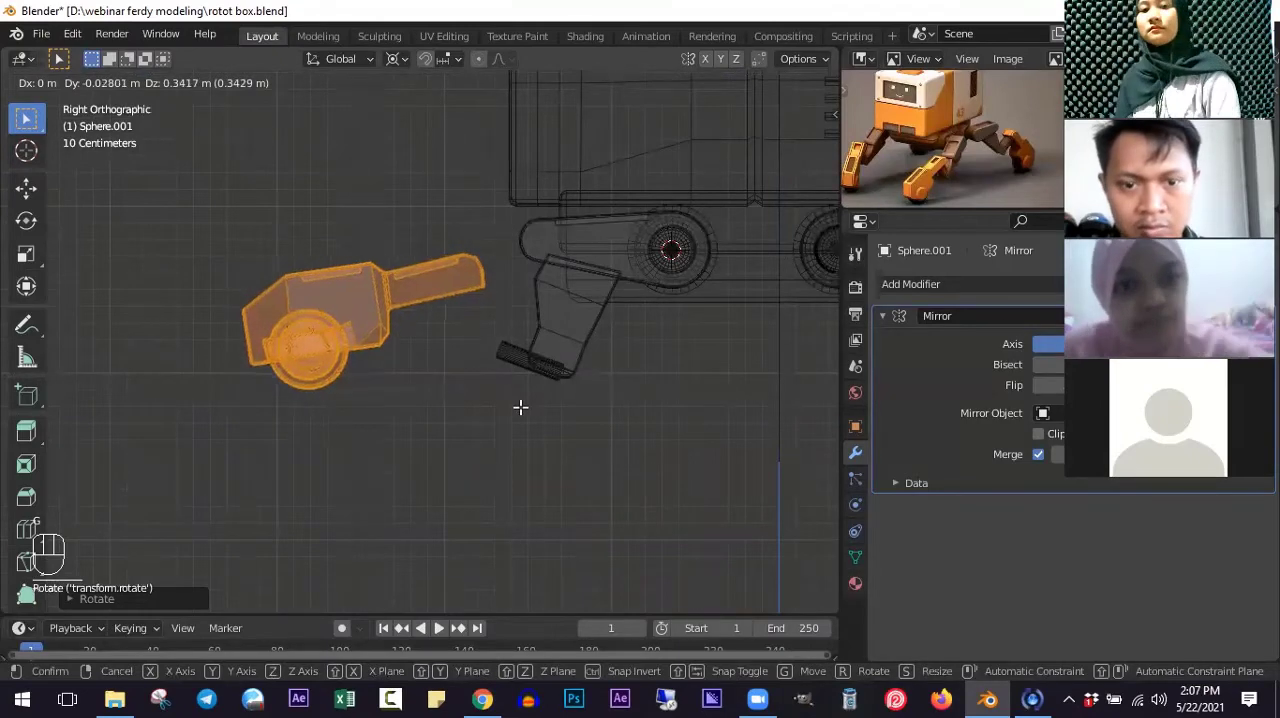
pyautogui.click(511, 399)
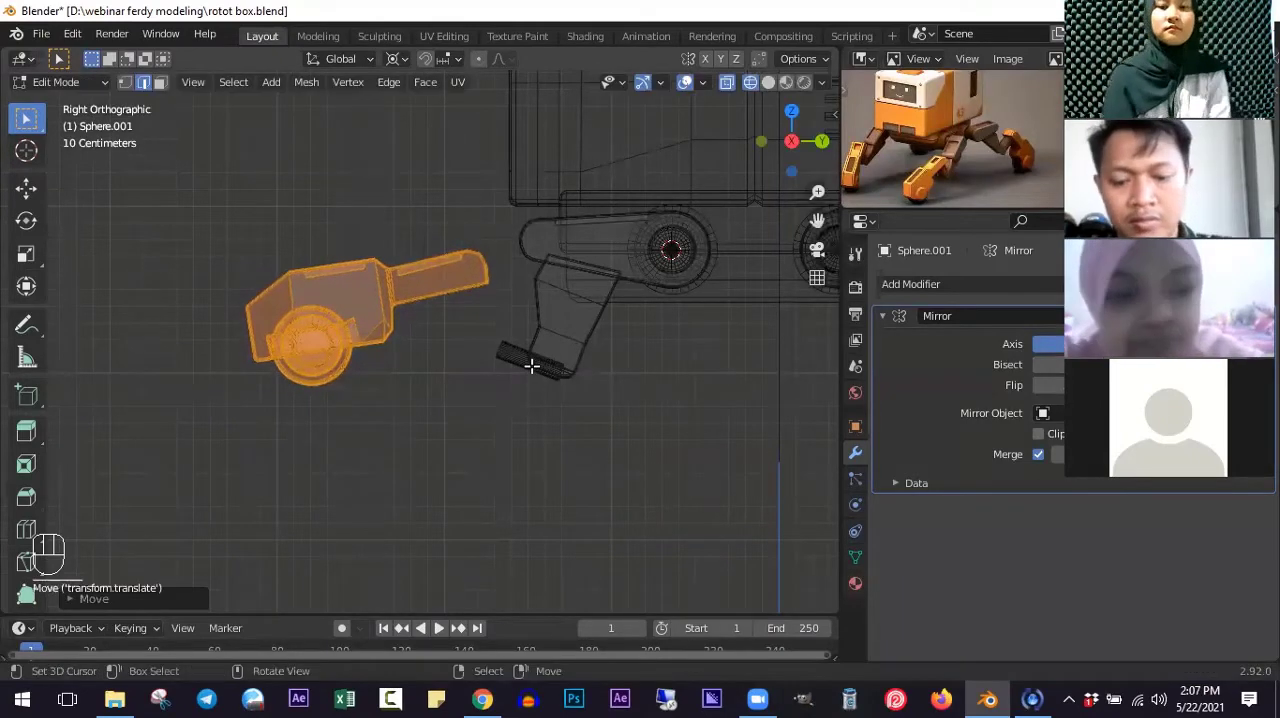
# - Select the linked middle segment and its pin, and set the transform pivot to Median Point
pyautogui.scroll(2, 594, 466)
pyautogui.hotkey('alt', 'a')
pyautogui.press('l')
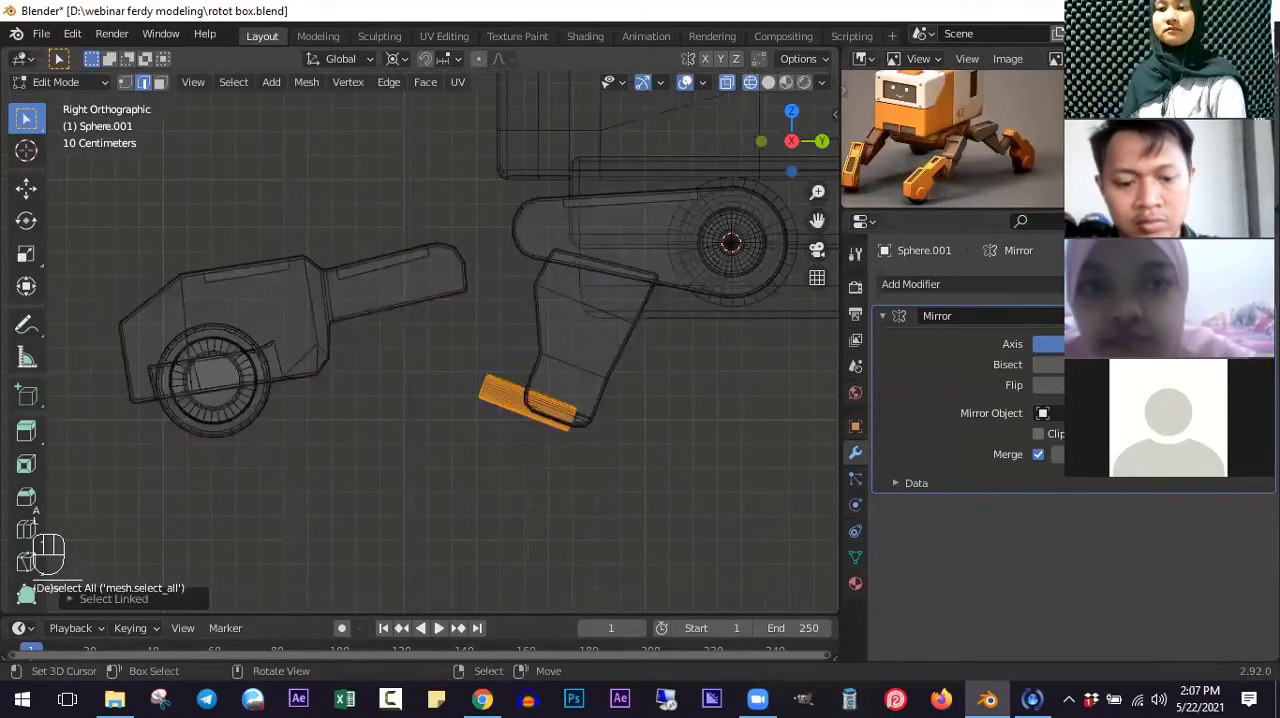
pyautogui.press('l')
pyautogui.press('r')
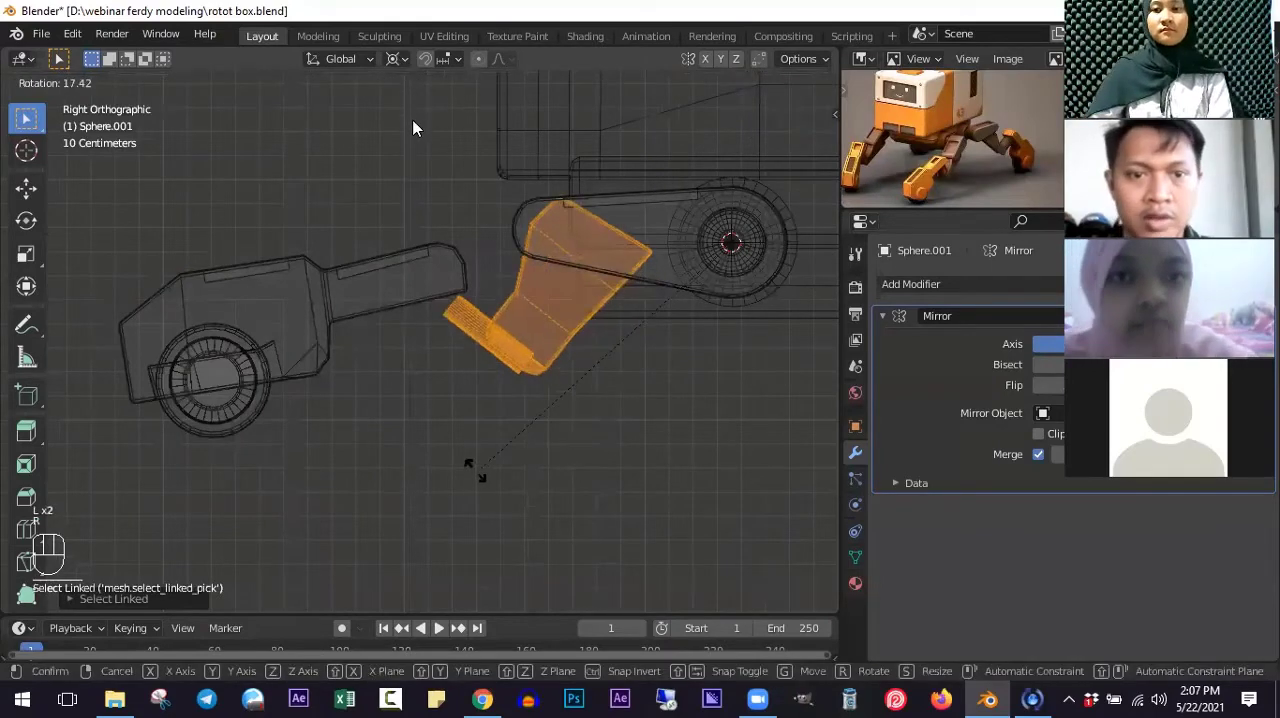
pyautogui.rightClick(471, 469)
pyautogui.click(397, 59)
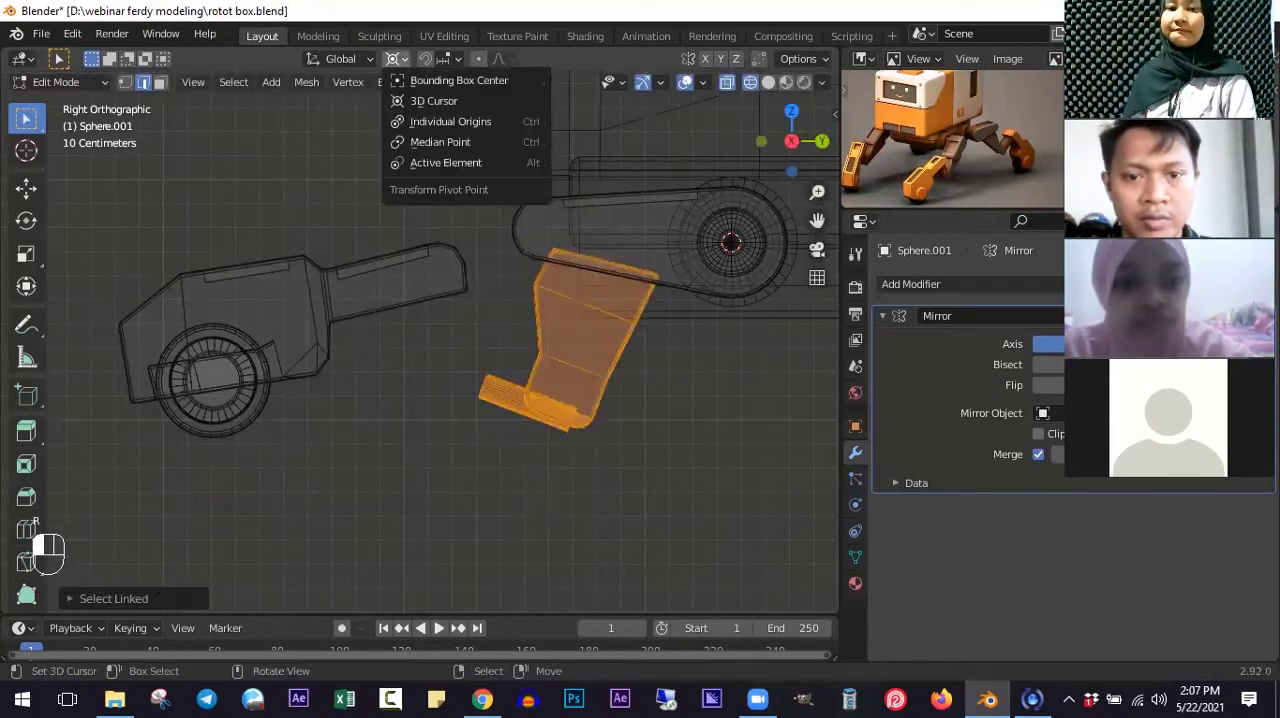
pyautogui.press('Down')
pyautogui.press('Return')
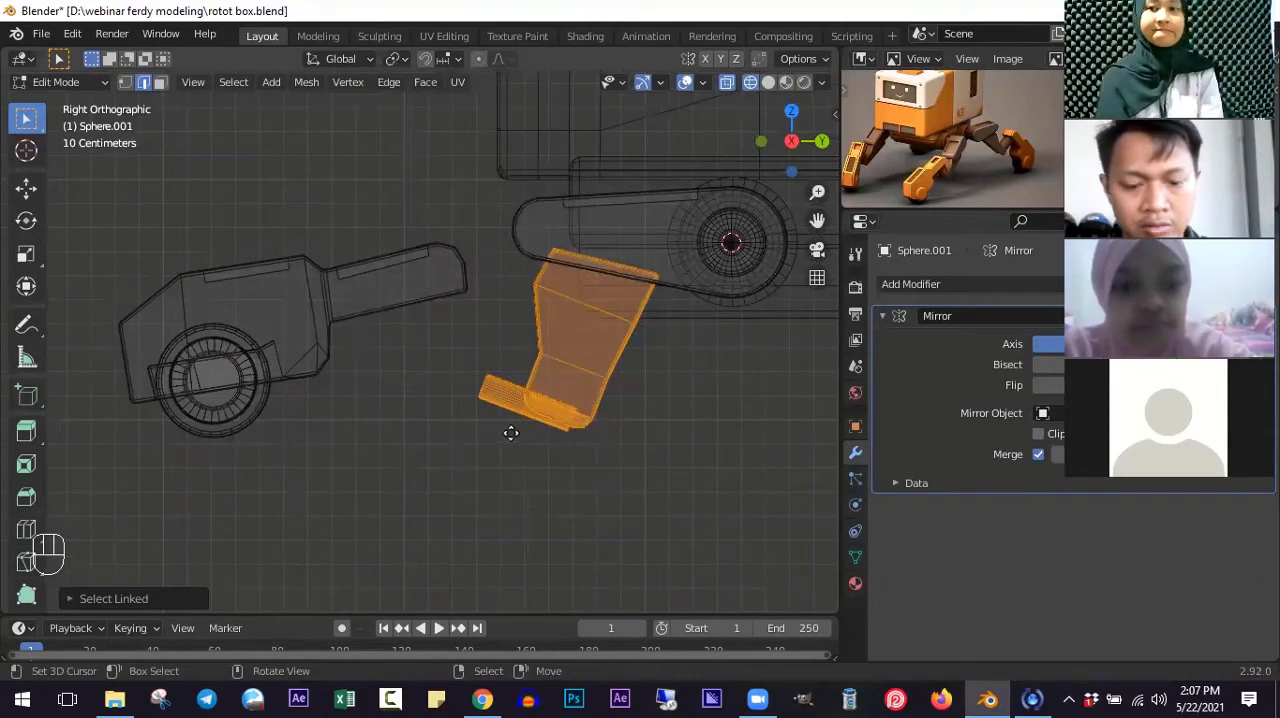
# - Rotate the middle segment with its pin toward the lower leg and move it about 0.34 m outward and up to bridge both arms
pyautogui.press('r')
pyautogui.click(634, 431)
pyautogui.press('g')
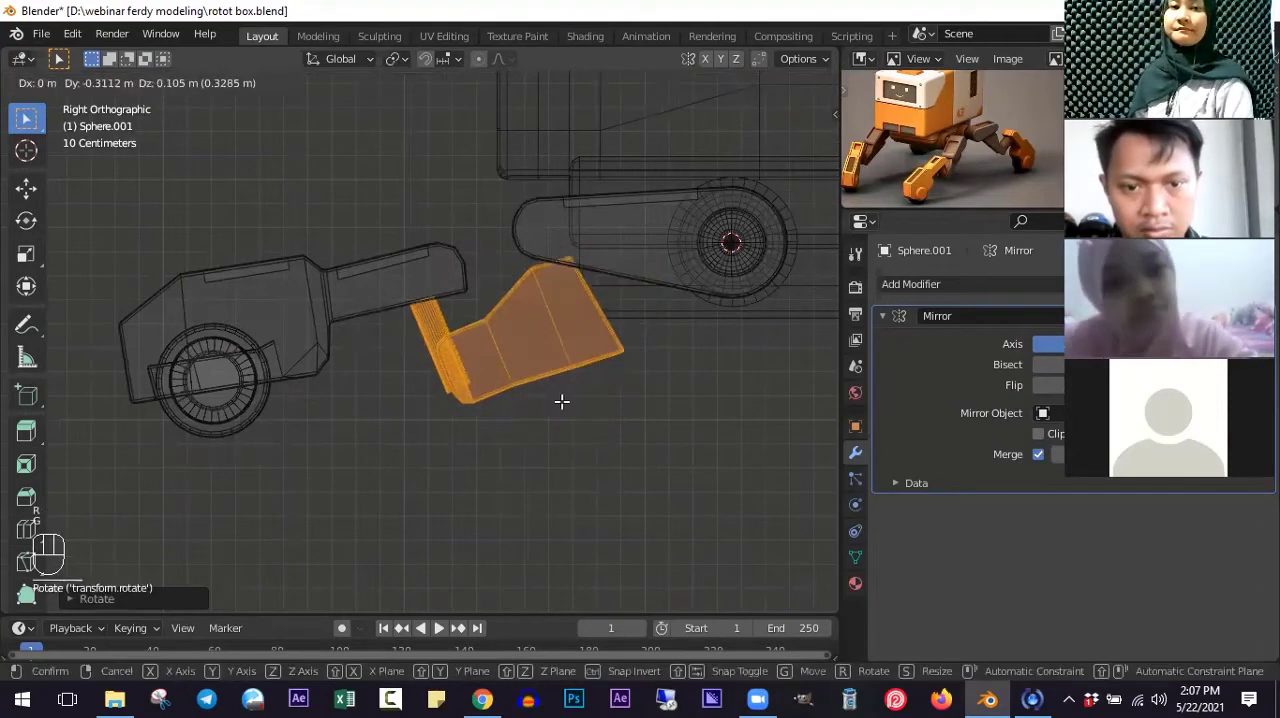
pyautogui.keyDown('shift'); pyautogui.click(625, 411); pyautogui.keyUp('shift')
# - Rotate the lower leg to a steeper tilt and move it so the end of its arm overlaps the middle segment's pin
pyautogui.keyDown('shift'); pyautogui.scroll(2, 625, 411); pyautogui.keyUp('shift')
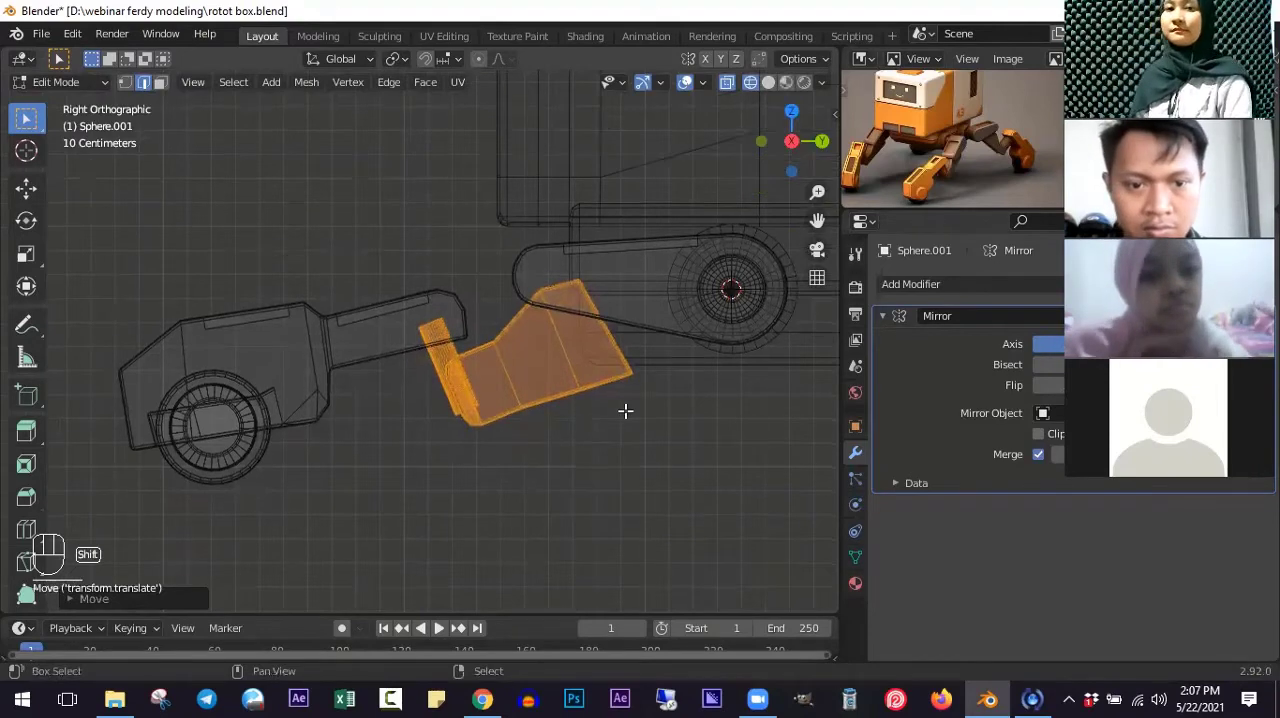
pyautogui.keyDown('ctrl'); pyautogui.scroll(1, 416, 398); pyautogui.keyUp('ctrl')
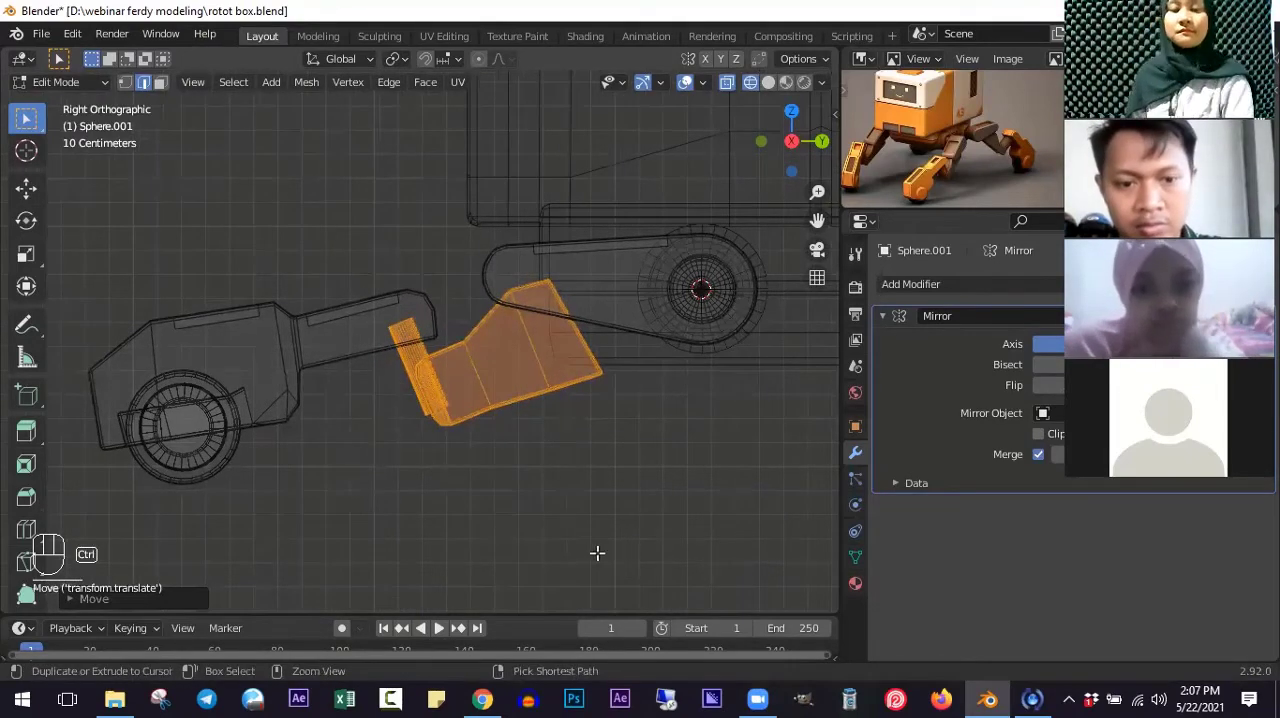
pyautogui.scroll(1, 645, 520)
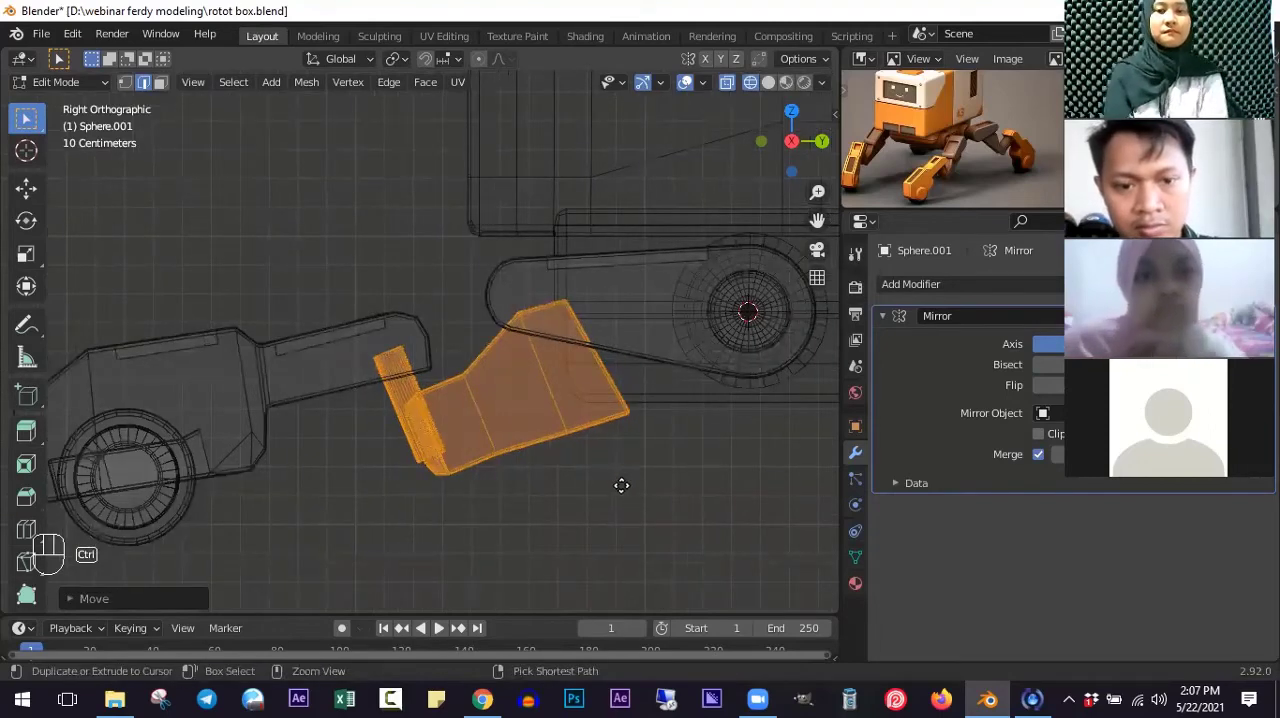
pyautogui.keyDown('ctrl'); pyautogui.scroll(2, 624, 486); pyautogui.keyUp('ctrl')
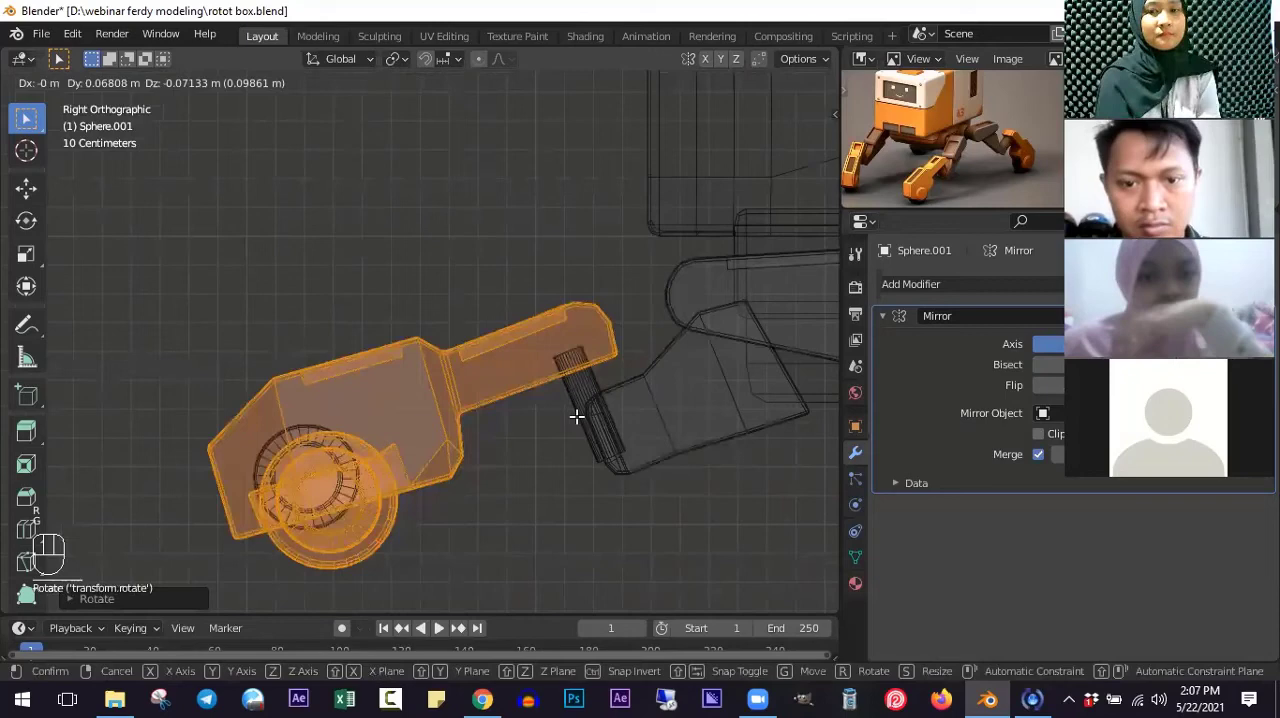
pyautogui.click(577, 416)
pyautogui.scroll(2, 577, 416)
pyautogui.keyDown('ctrl'); pyautogui.scroll(7, 599, 385); pyautogui.keyUp('ctrl')
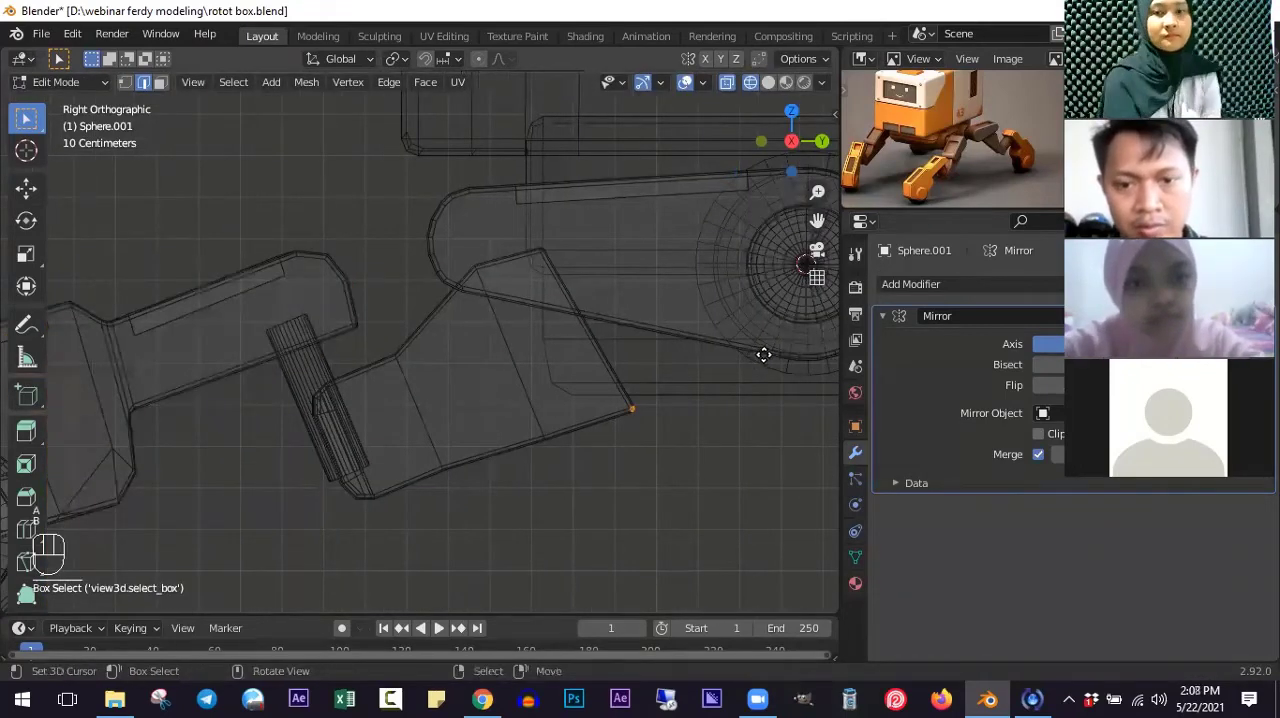
# - Move the middle segment's lower inner corner about 0.26 m up toward the hip, and lower its upper inner corner to the arm's underside
pyautogui.press('g')
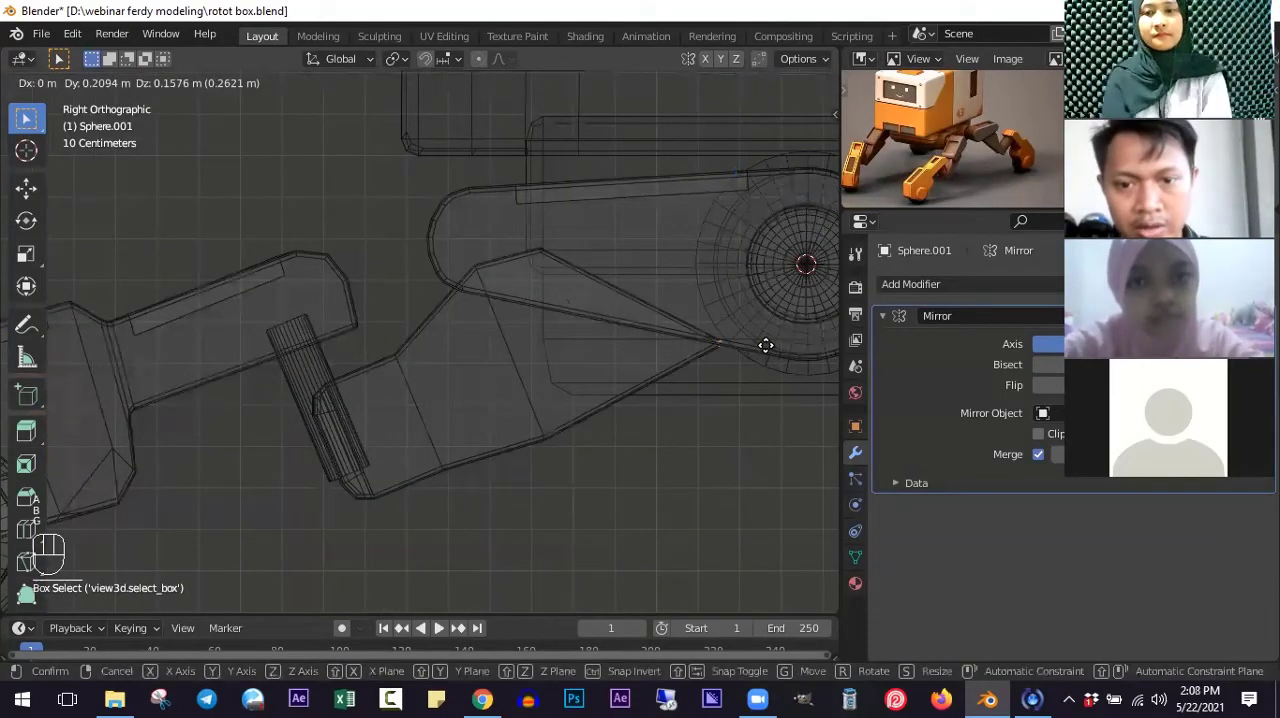
pyautogui.click(761, 339)
pyautogui.scroll(2, 570, 350)
pyautogui.press('a')
pyautogui.press('b')
pyautogui.press('b')
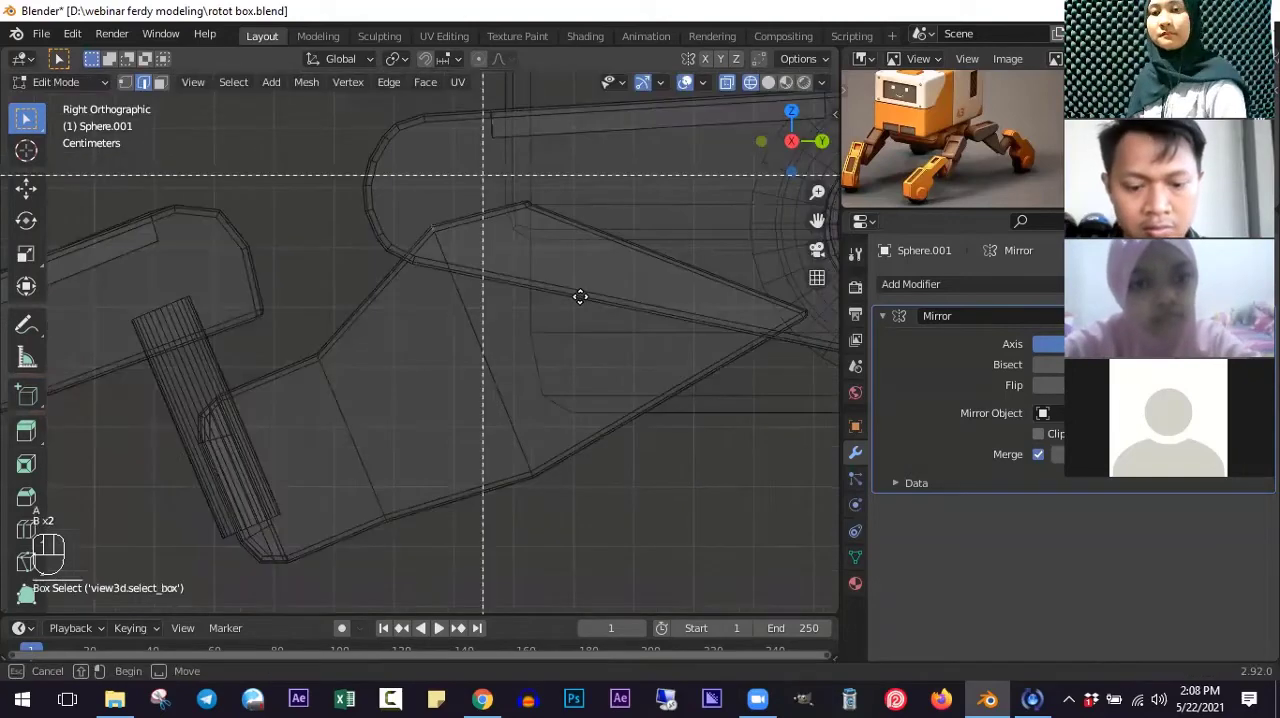
pyautogui.moveTo(483, 176); pyautogui.dragTo(578, 296)
pyautogui.press('g')
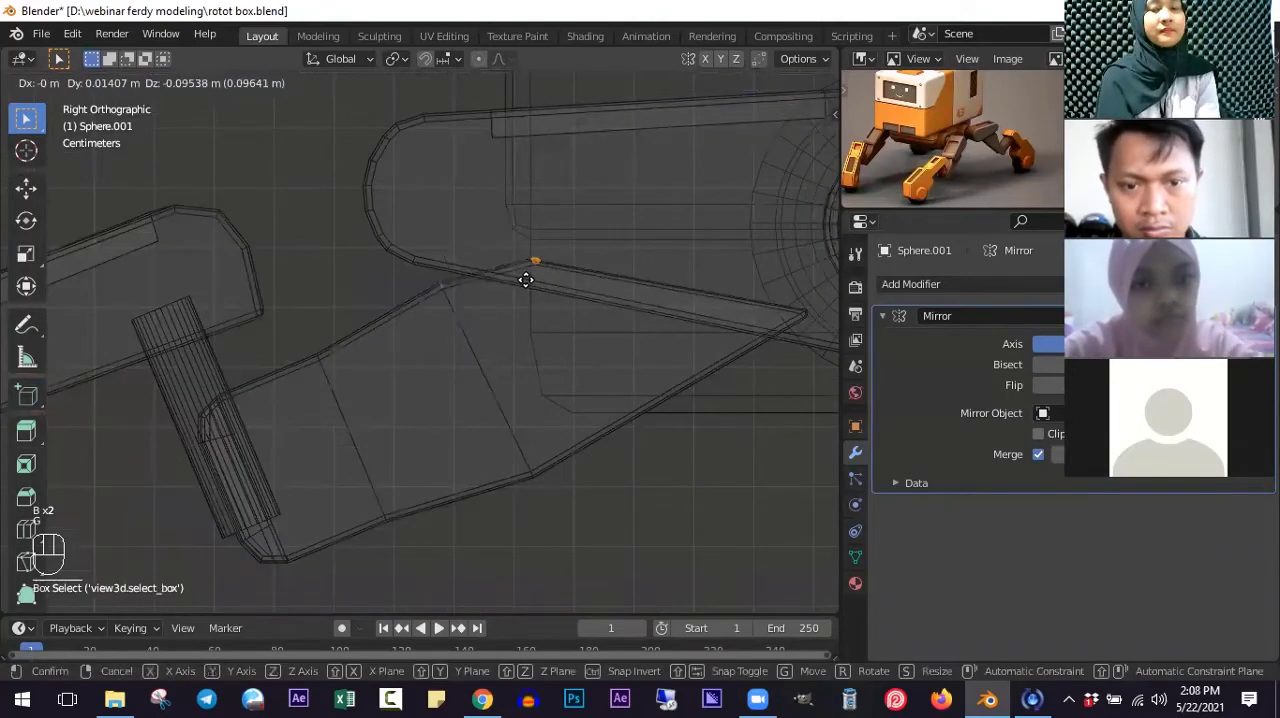
pyautogui.click(571, 452)
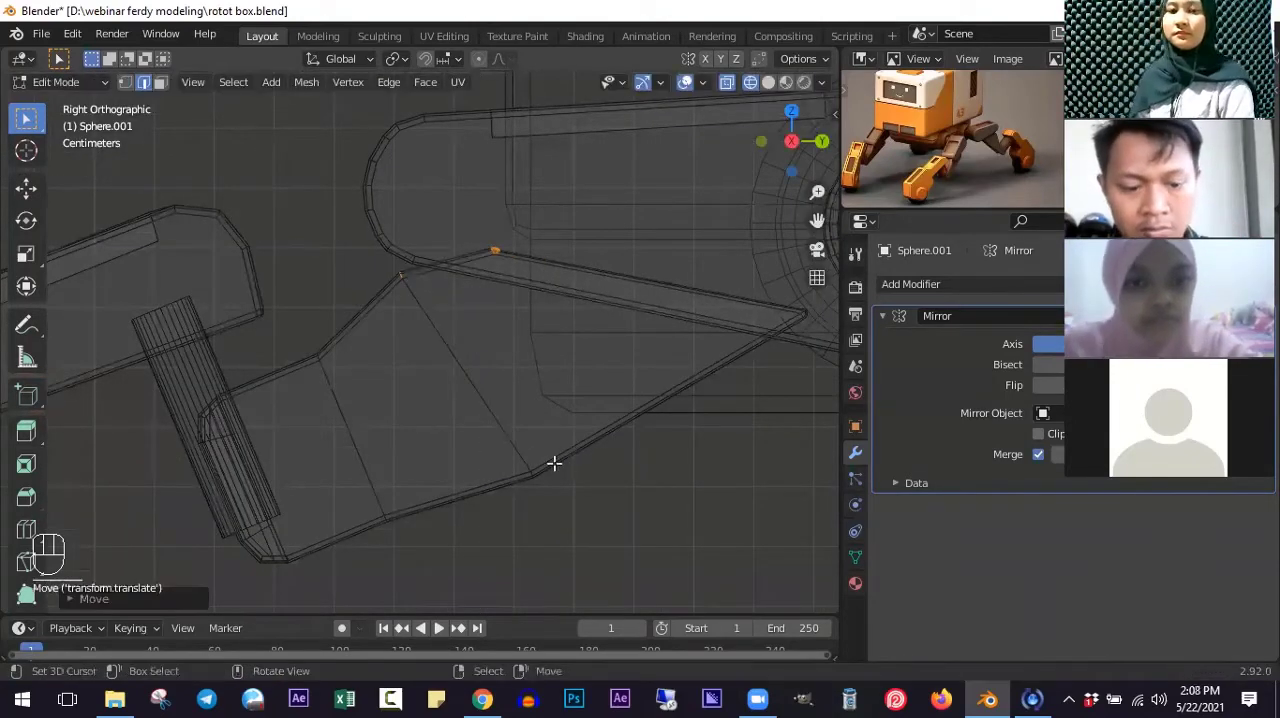
# - Box-select the middle segment's pointed inner tip and move it slightly up and toward the hip to straighten the lower edge
pyautogui.press('a')
pyautogui.scroll(1, 706, 446)
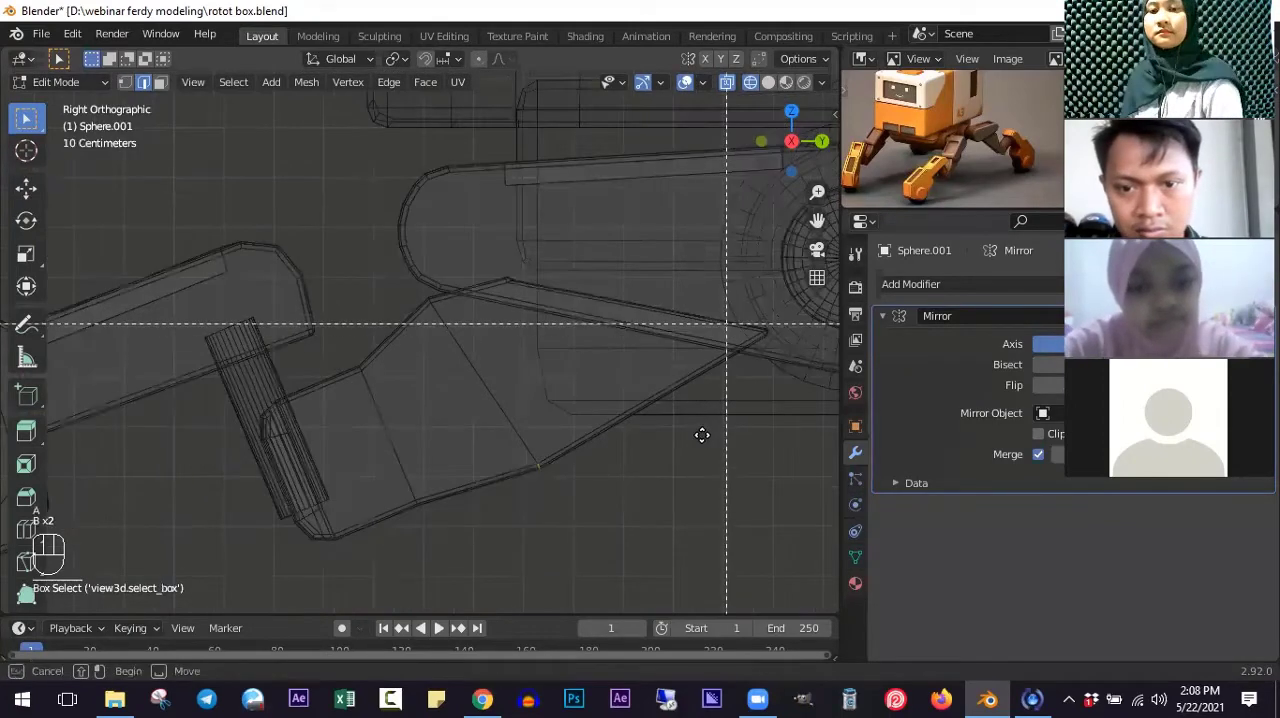
pyautogui.press('b')
pyautogui.press('b')
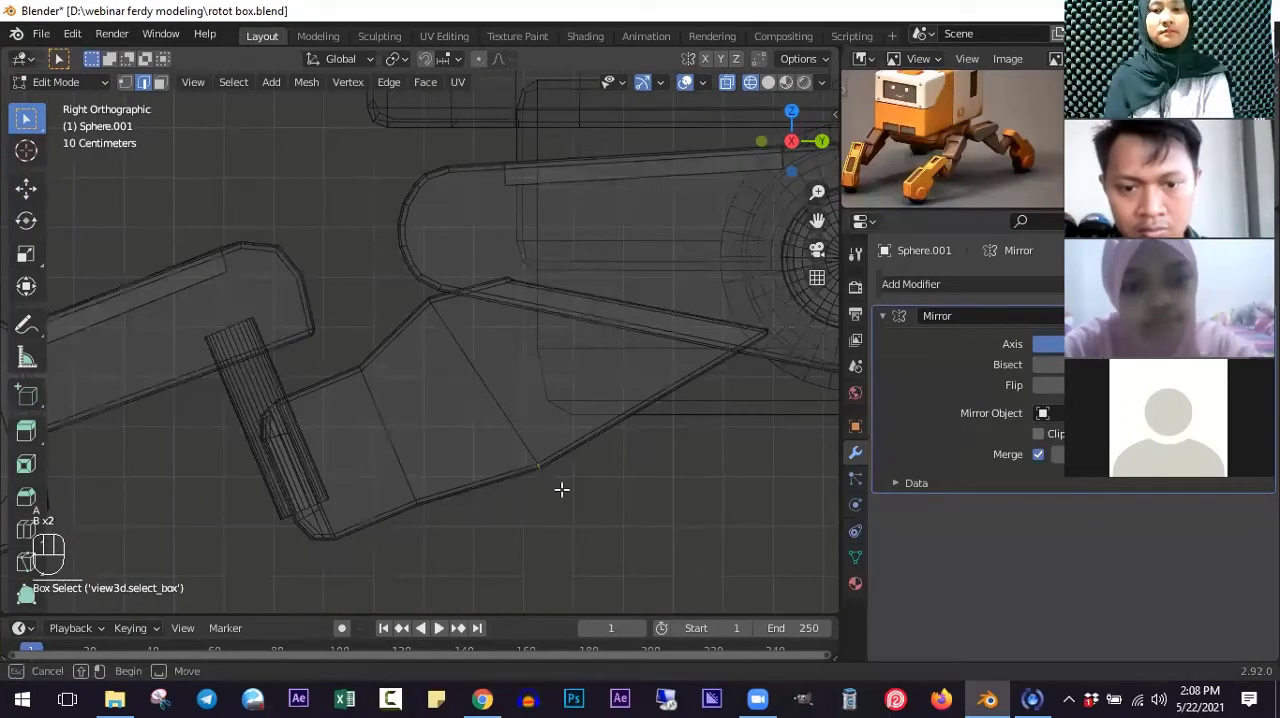
pyautogui.moveTo(726, 323); pyautogui.dragTo(768, 342)
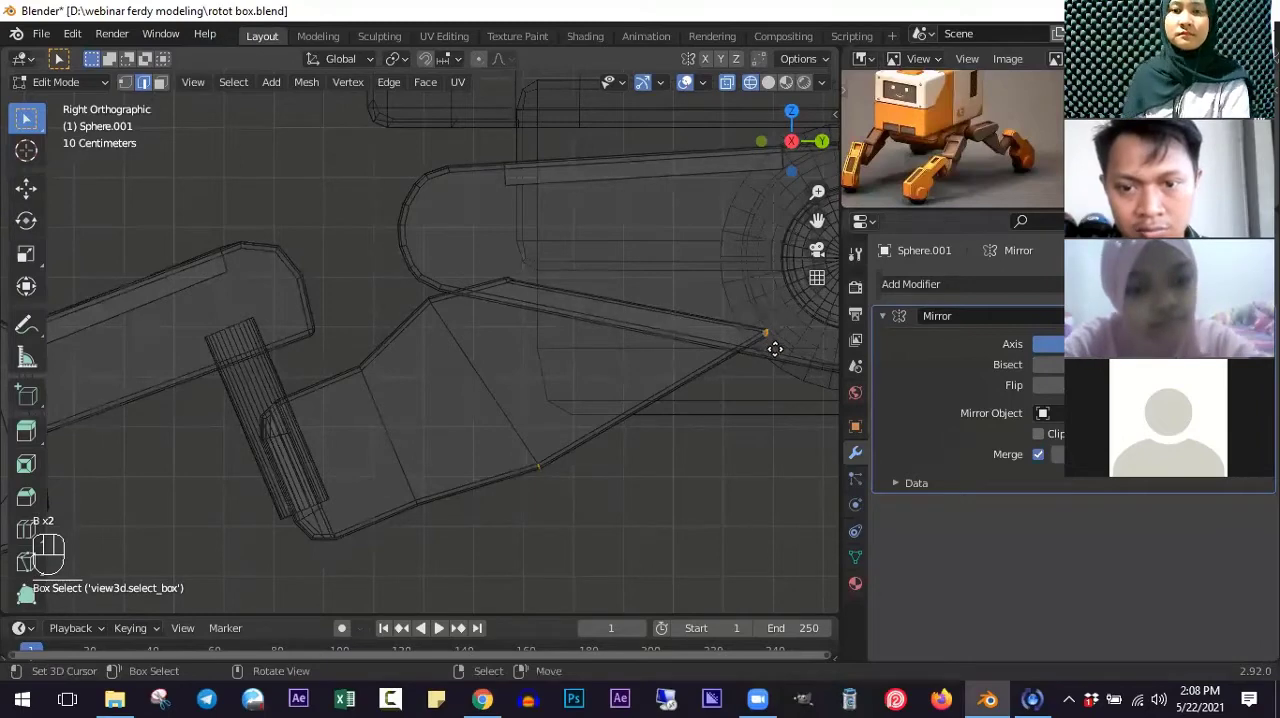
pyautogui.press('g')
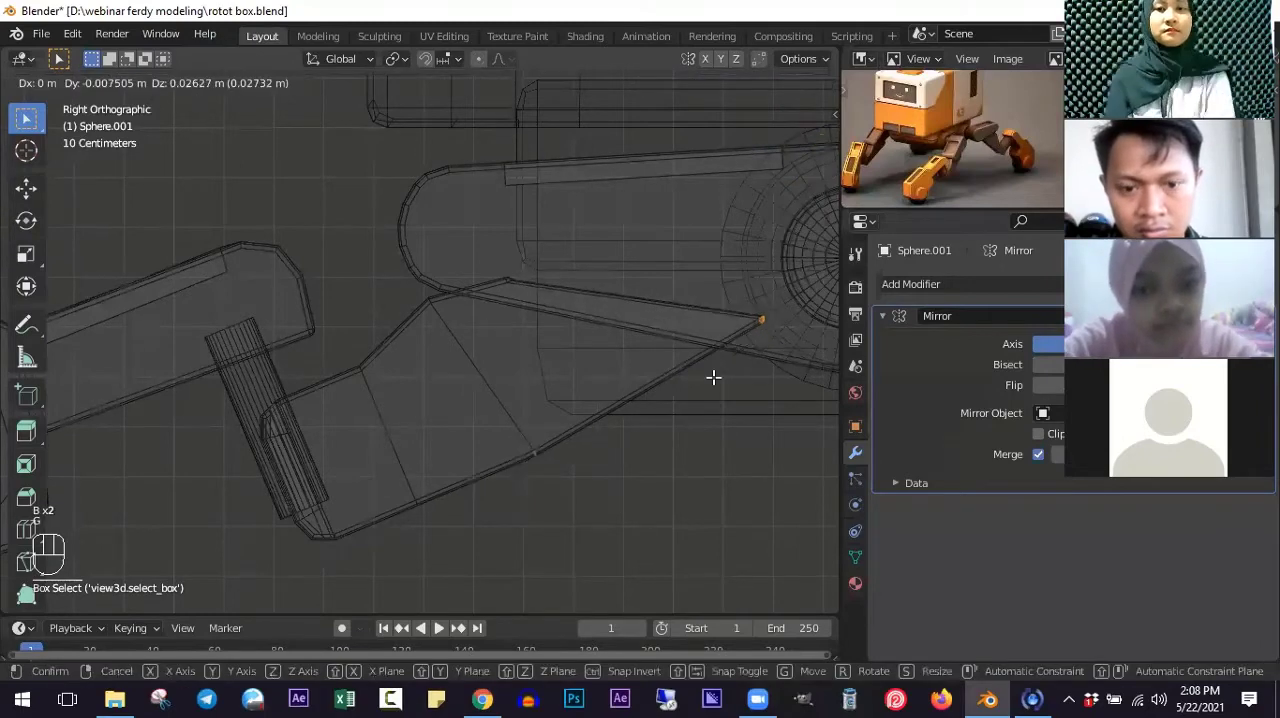
pyautogui.click(470, 438)
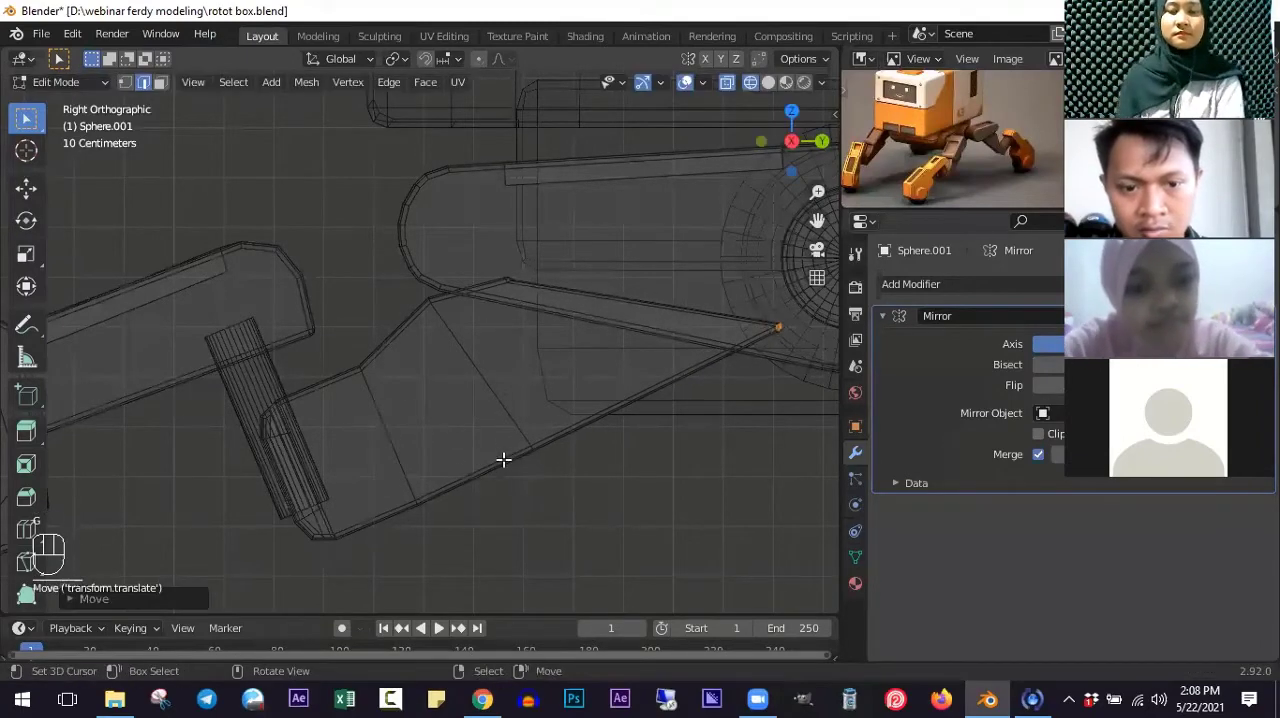
# - Return to solid shading and Object Mode, and check the reposed front legs against the whole robot
pyautogui.press('z')
pyautogui.scroll(-5, 476, 350)
pyautogui.scroll(-1, 525, 352)
pyautogui.moveTo(525, 364)
pyautogui.mouseDown(button='middle')
pyautogui.moveTo(400, 361)
pyautogui.moveTo(515, 371)
pyautogui.mouseUp(button='middle')
pyautogui.press('Tab')
pyautogui.scroll(-3, 534, 396)
pyautogui.press('KP_3')
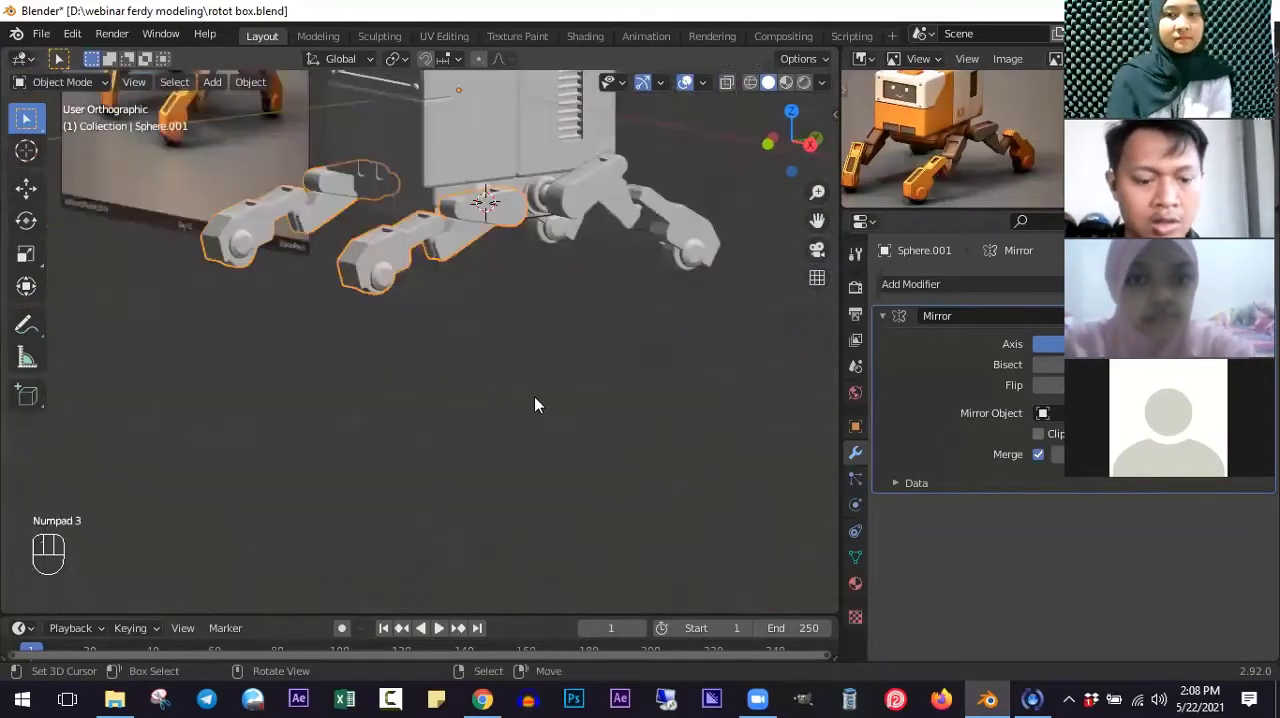
pyautogui.keyDown('ctrl'); pyautogui.scroll(-2, 487, 407); pyautogui.keyUp('ctrl')
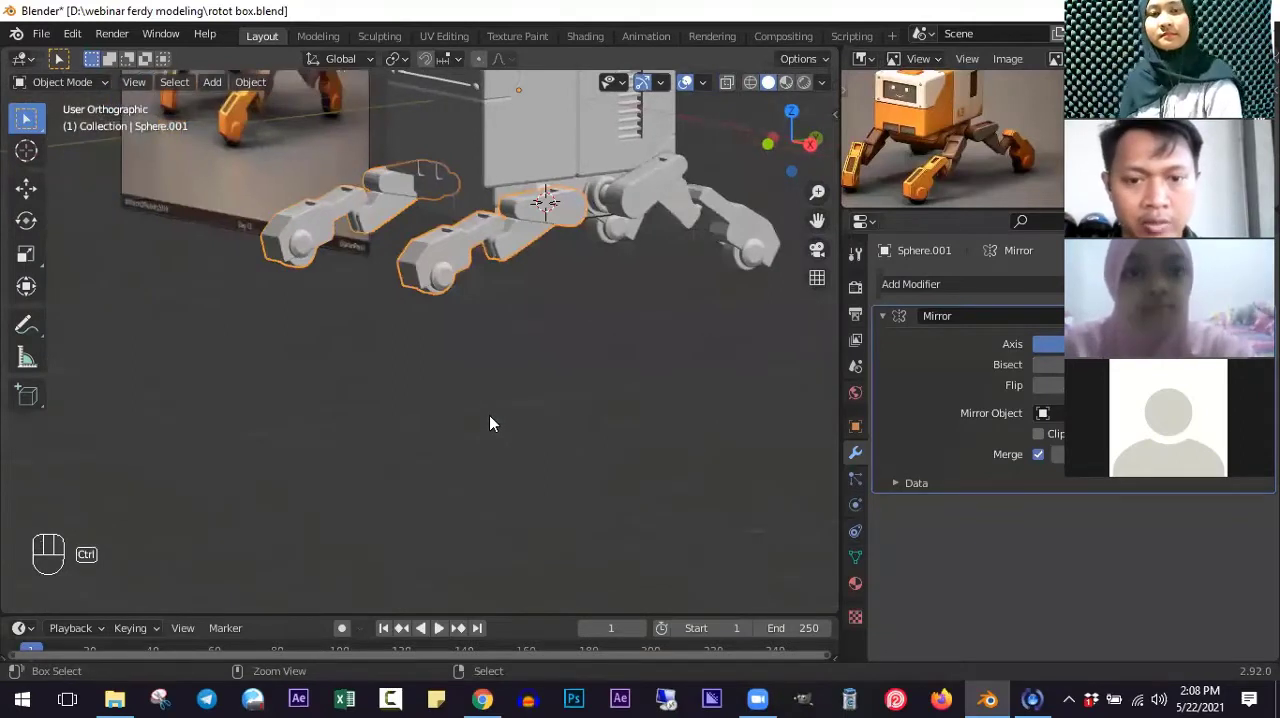
pyautogui.scroll(-6, 489, 415)
pyautogui.moveTo(489, 415); pyautogui.dragTo(549, 288, button='middle')
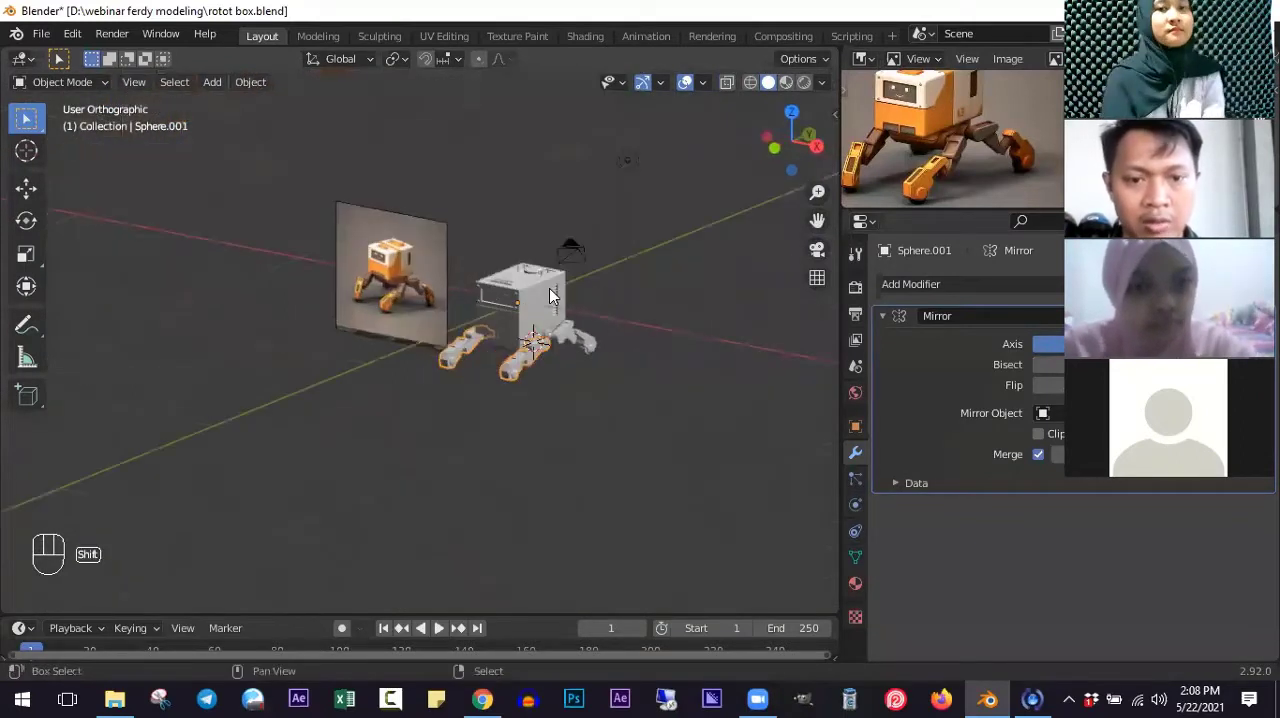
# - Add a plane mesh and scale it up into a large ground surface extending well beyond the robot
pyautogui.hotkey('shift', 'a')
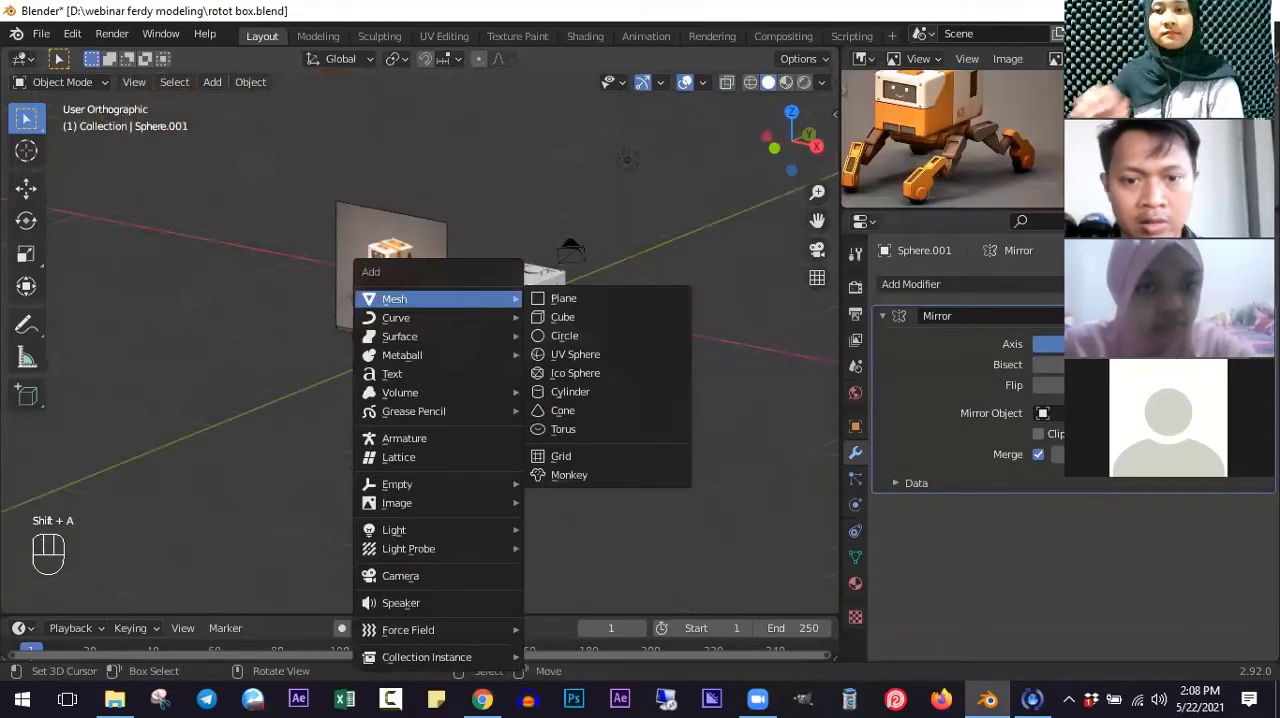
pyautogui.click(563, 298)
pyautogui.press('s')
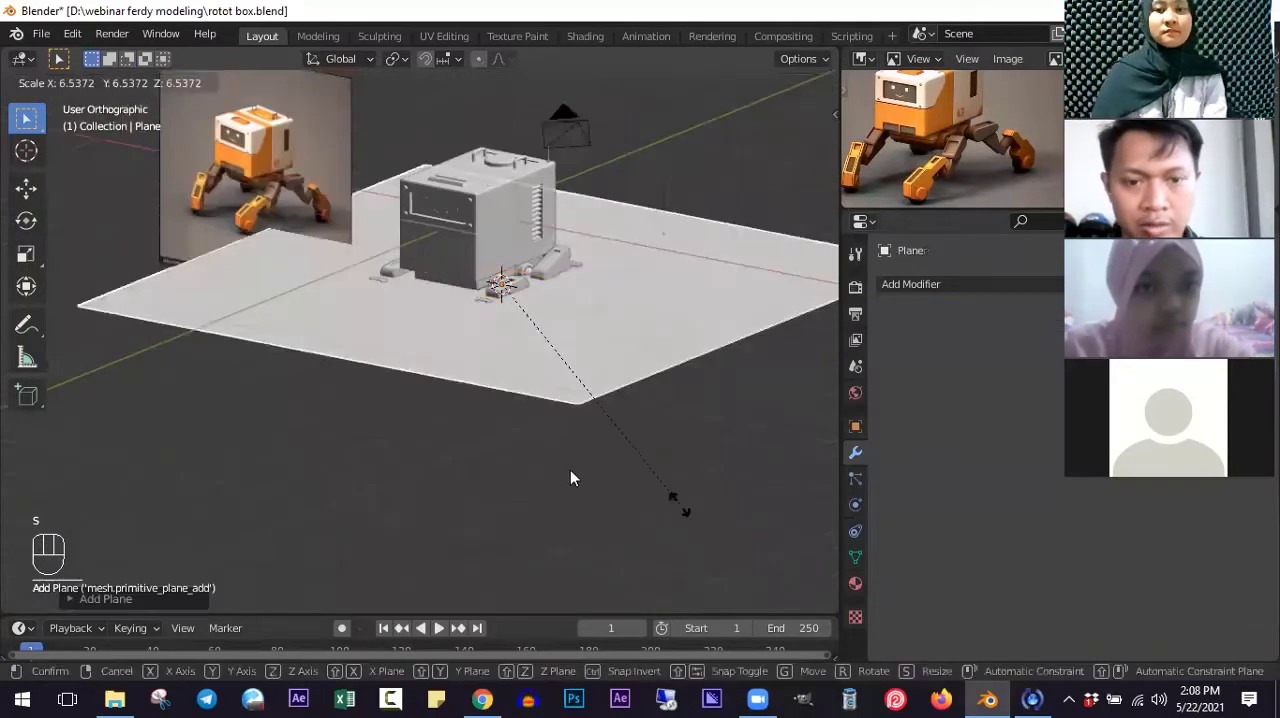
pyautogui.click(548, 416)
pyautogui.scroll(2, 545, 415)
pyautogui.press('s')
pyautogui.click(541, 433)
# - Move the ground plane down along the global Z axis to just below the front legs' wheels in front view
pyautogui.press('KP_1')
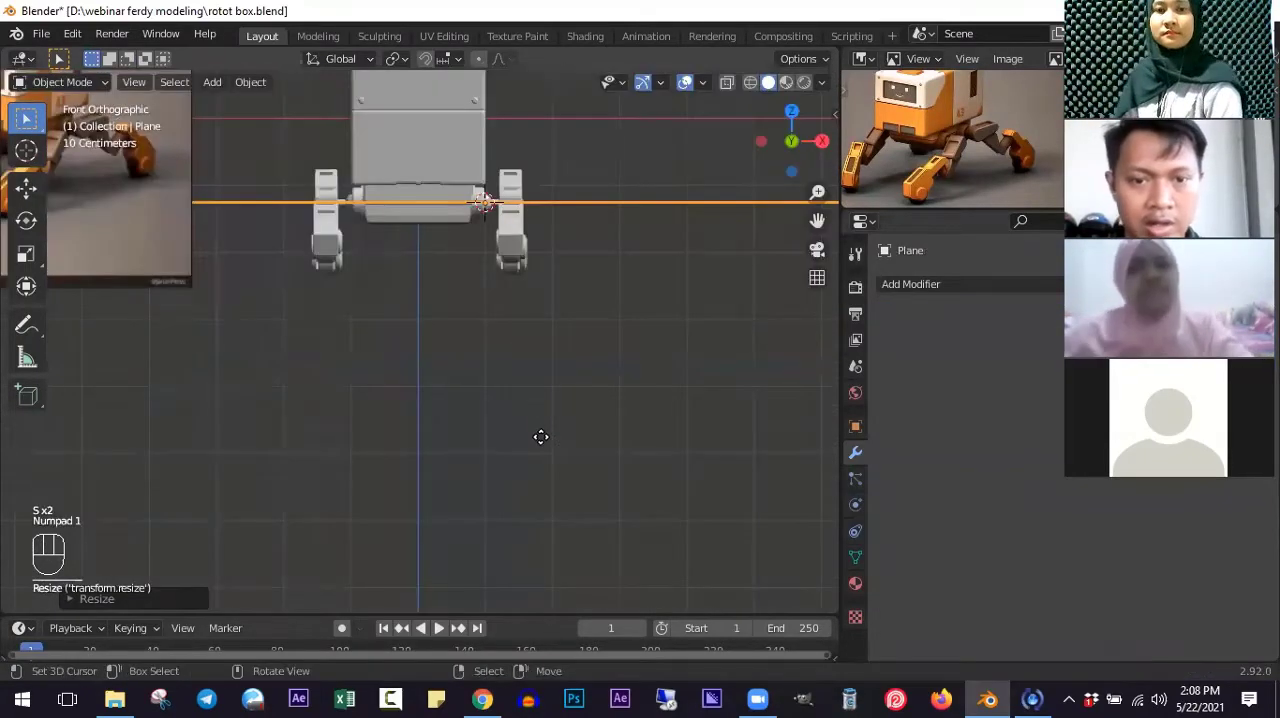
pyautogui.press('g')
pyautogui.press('z')
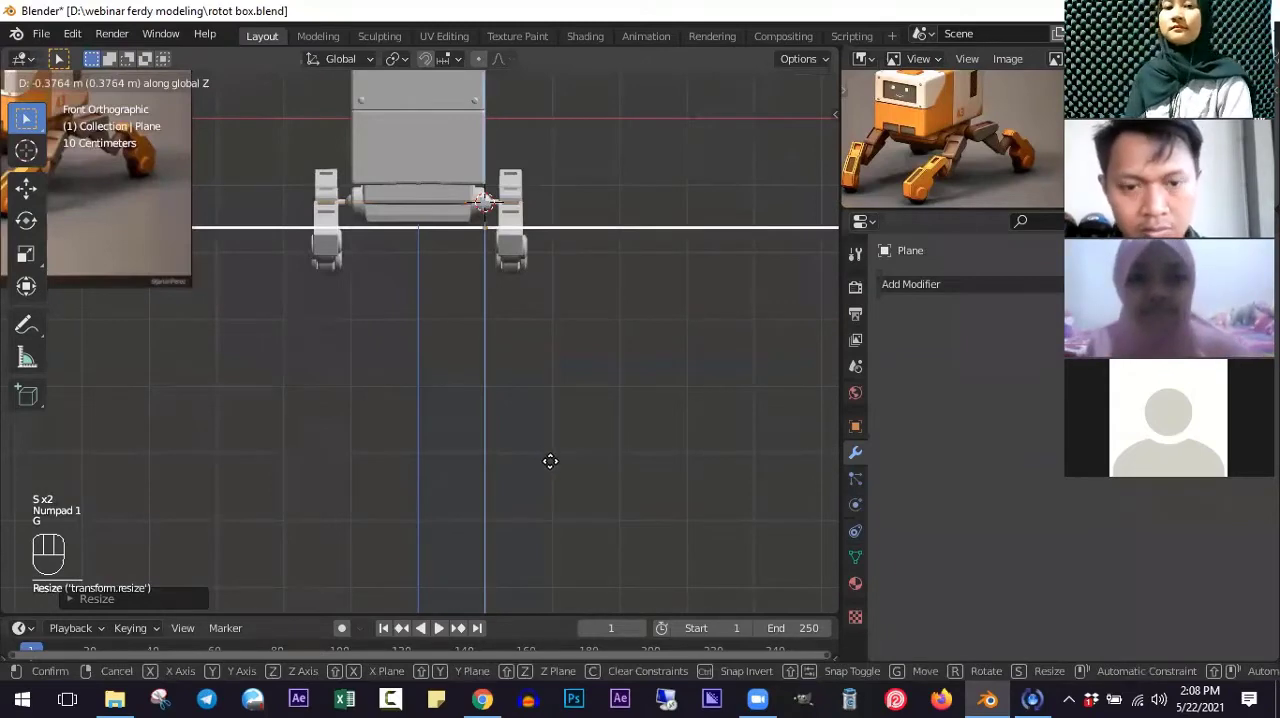
pyautogui.click(550, 461)
pyautogui.scroll(10, 515, 255)
pyautogui.press('g')
pyautogui.press('z')
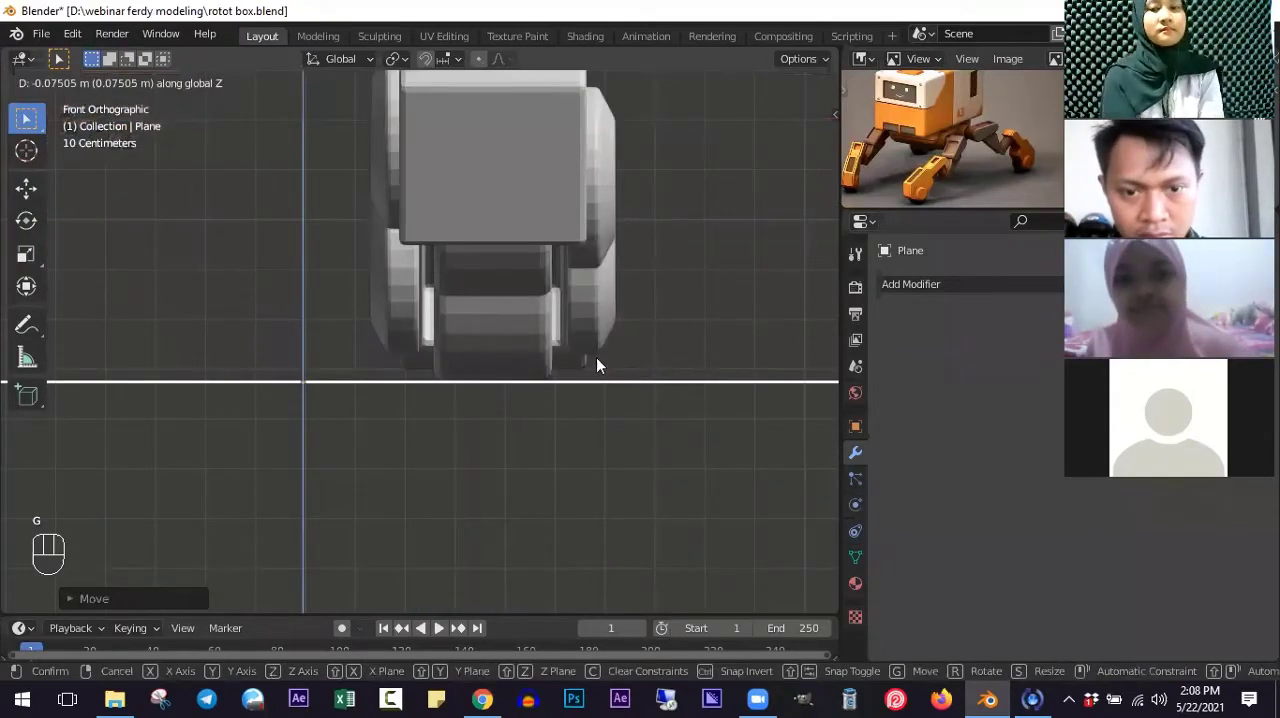
pyautogui.click(592, 363)
# - Extrude the ground plane slightly downward in side view and return to Object Mode
pyautogui.moveTo(592, 363); pyautogui.dragTo(508, 331, button='middle')
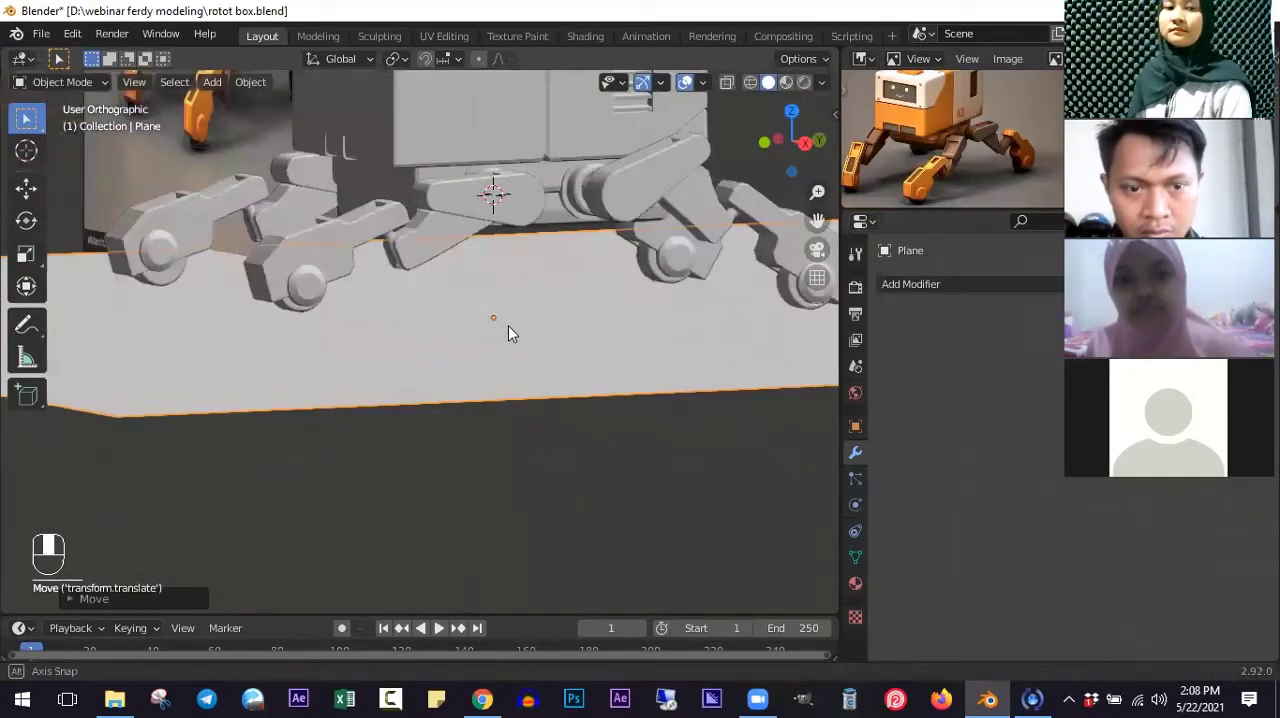
pyautogui.press('KP_3')
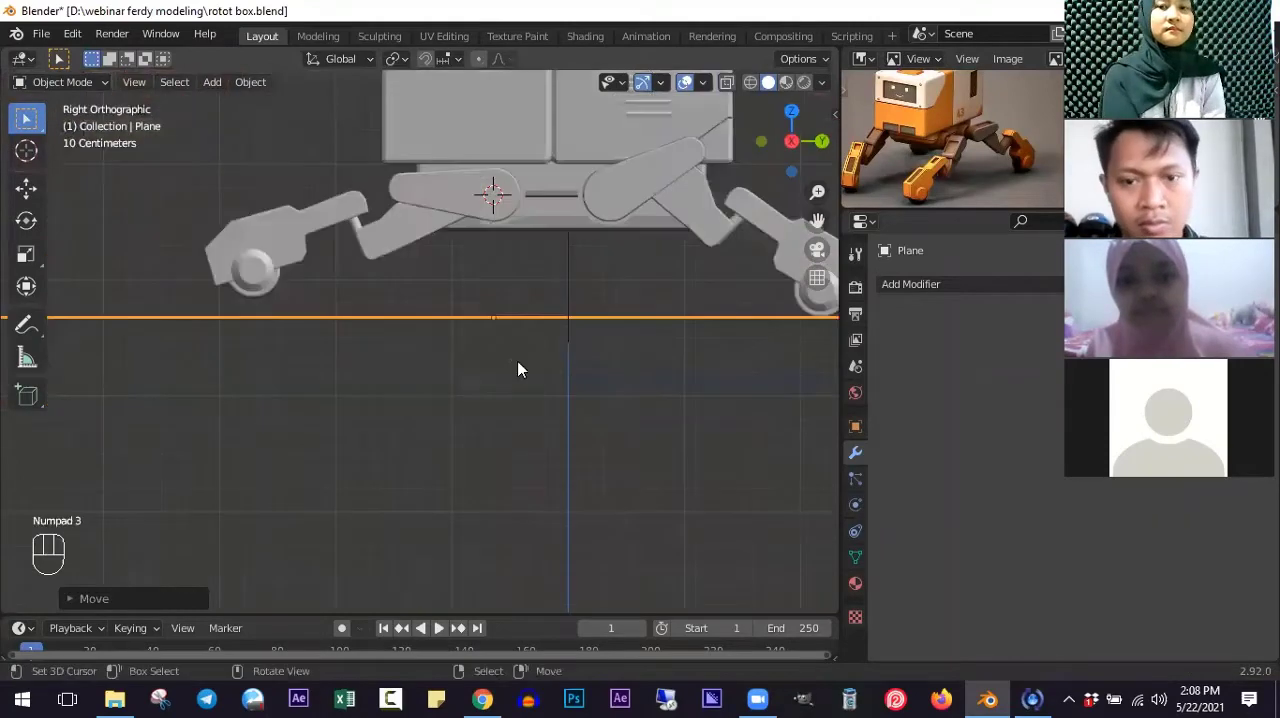
pyautogui.press('Tab')
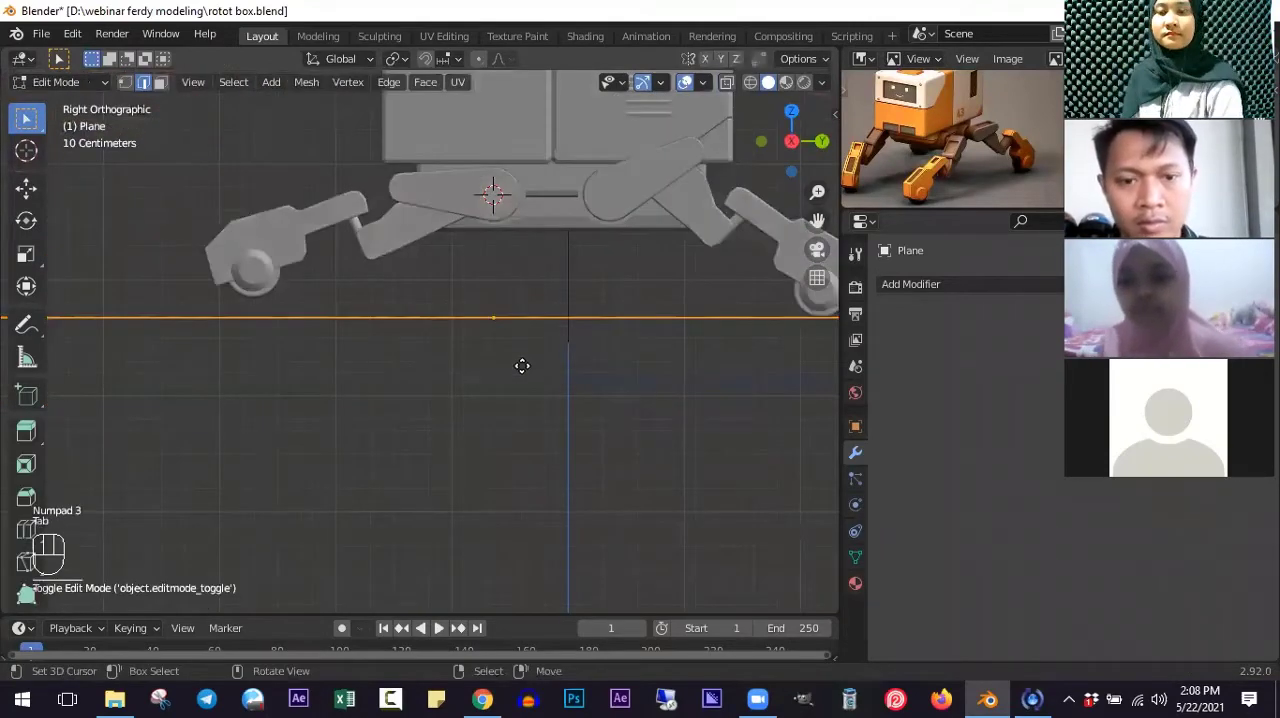
pyautogui.press('e')
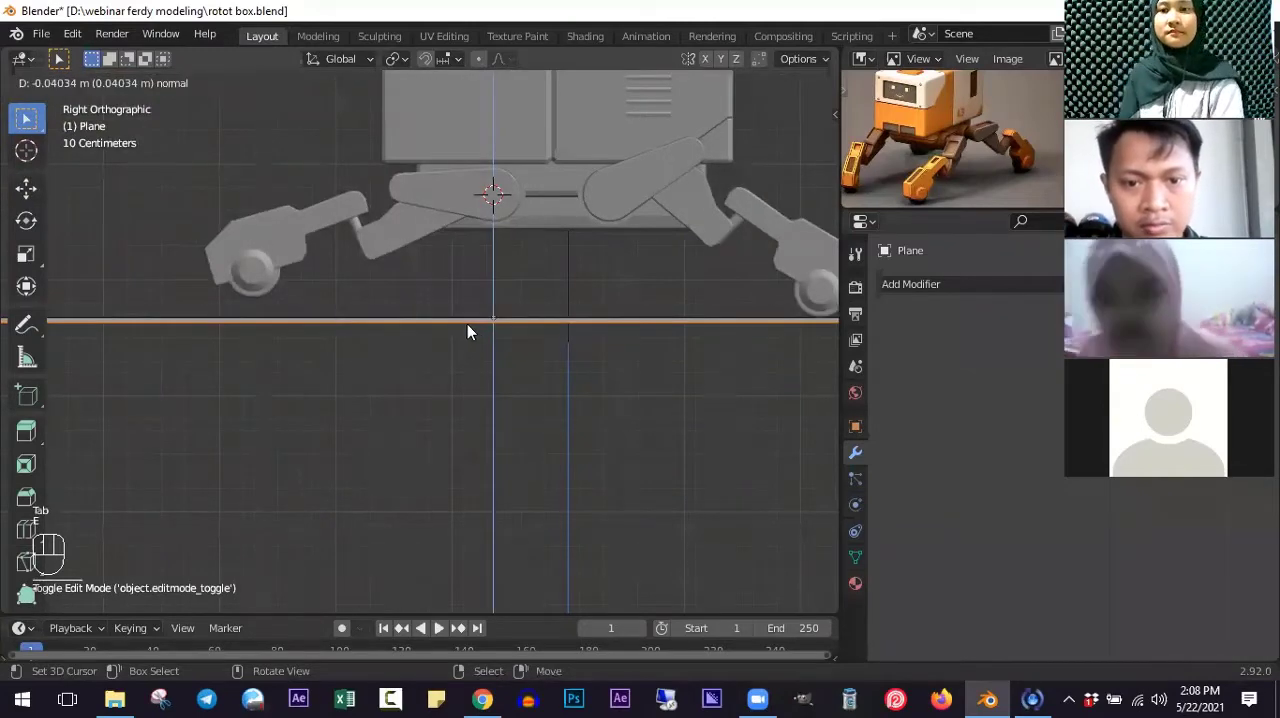
pyautogui.click(315, 318)
pyautogui.press('Tab')
pyautogui.keyDown('ctrl'); pyautogui.scroll(-3, 315, 318); pyautogui.keyUp('ctrl')
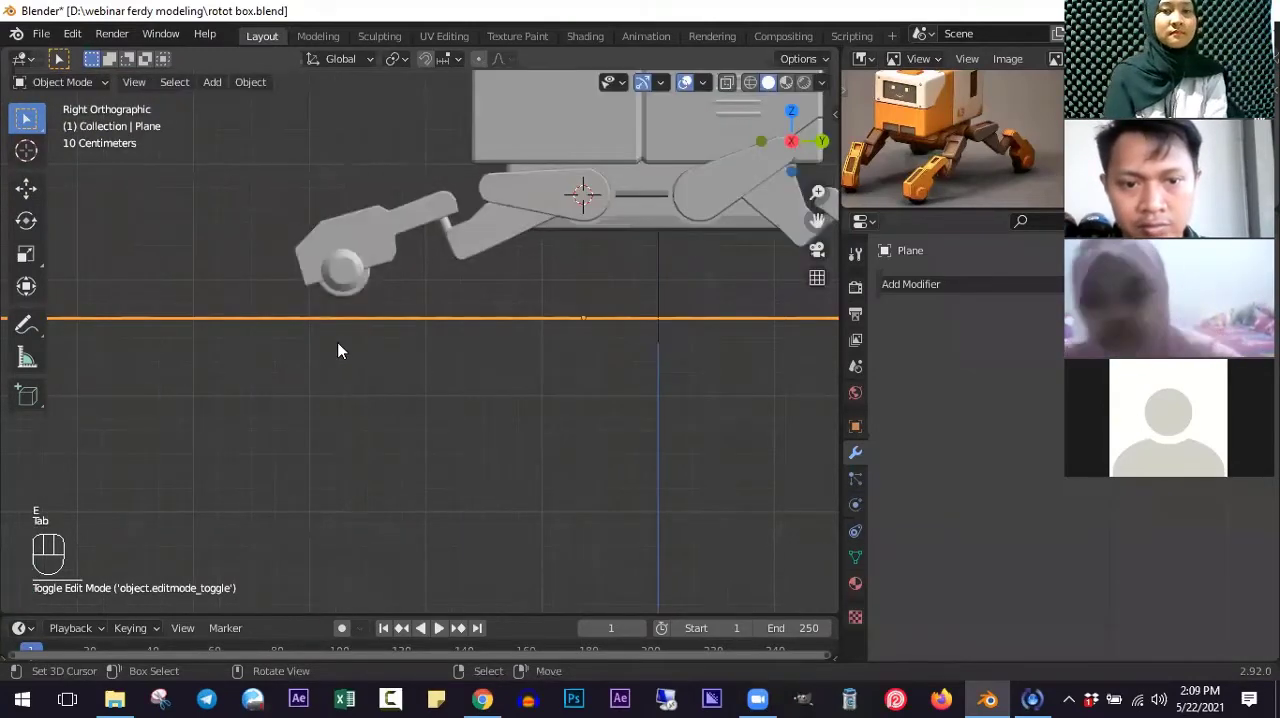
# - Set the transform pivot to 3D Cursor and rotate the front leg about 4.6° around its hip to lower the wheel onto the ground plane
pyautogui.keyDown('shift'); pyautogui.moveTo(348, 279); pyautogui.dragTo(340, 350, button='middle'); pyautogui.keyUp('shift')
pyautogui.scroll(1, 340, 350)
pyautogui.scroll(2, 550, 235)
pyautogui.click(420, 261)
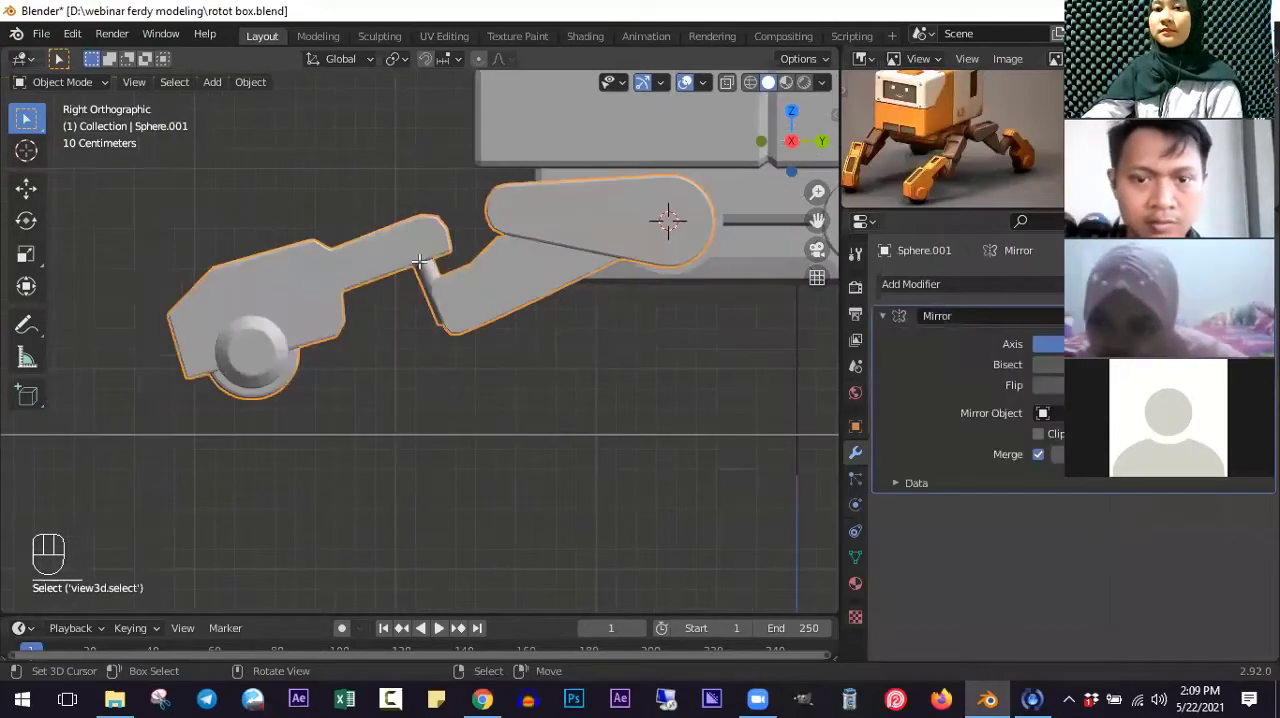
pyautogui.press('Tab')
pyautogui.keyDown('ctrl'); pyautogui.scroll(2, 413, 124); pyautogui.keyUp('ctrl')
pyautogui.click(398, 60)
pyautogui.click(414, 104)
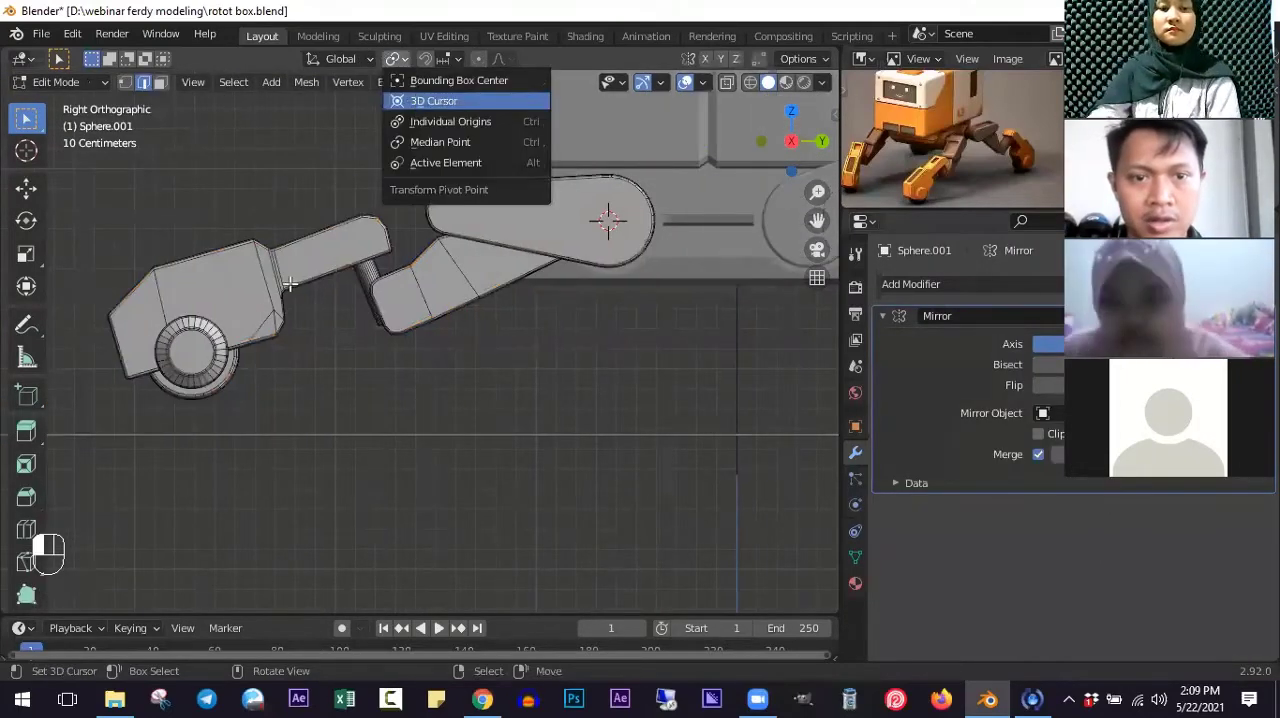
pyautogui.press('Tab')
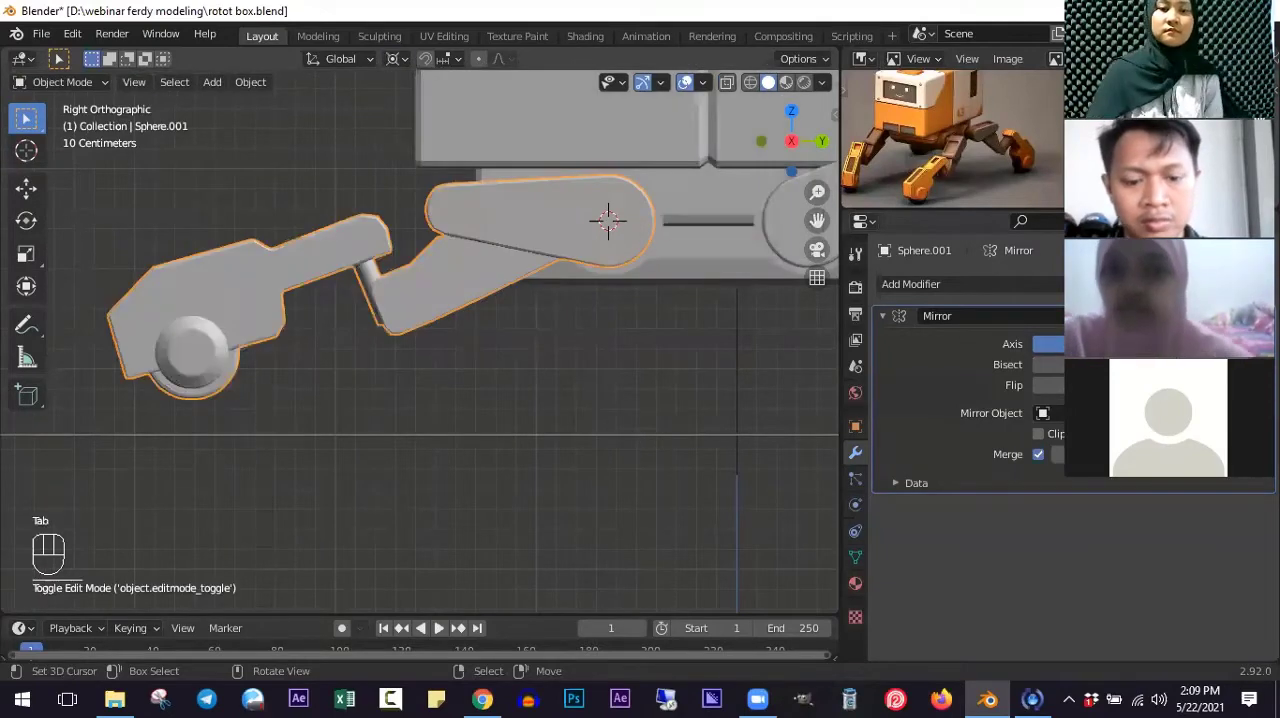
pyautogui.press('r')
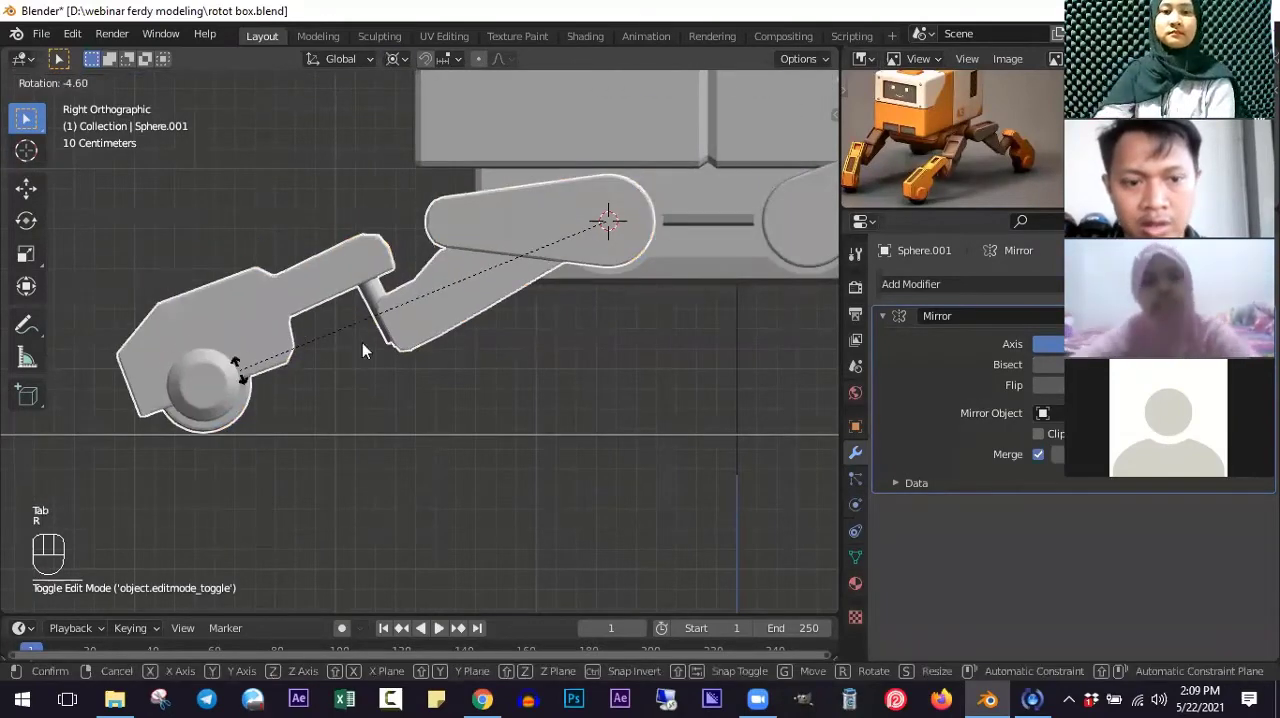
pyautogui.click(478, 411)
# - Enter Edit Mode on the rotated front leg, deselect everything and switch to wireframe display
pyautogui.scroll(-4, 465, 405)
pyautogui.moveTo(429, 389); pyautogui.dragTo(400, 408, button='middle')
pyautogui.moveTo(489, 421); pyautogui.dragTo(298, 363, button='middle')
pyautogui.scroll(3, 438, 361)
pyautogui.moveTo(379, 401); pyautogui.dragTo(428, 494, button='middle')
pyautogui.press('Tab')
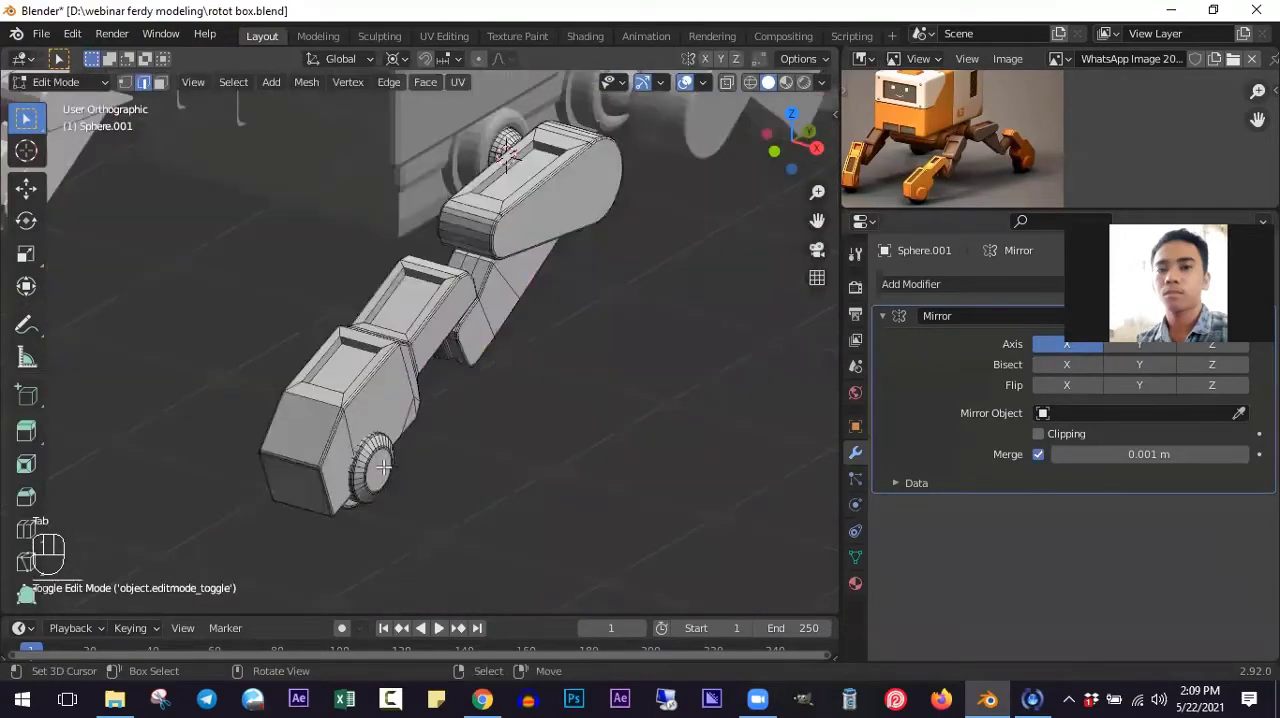
pyautogui.press('a')
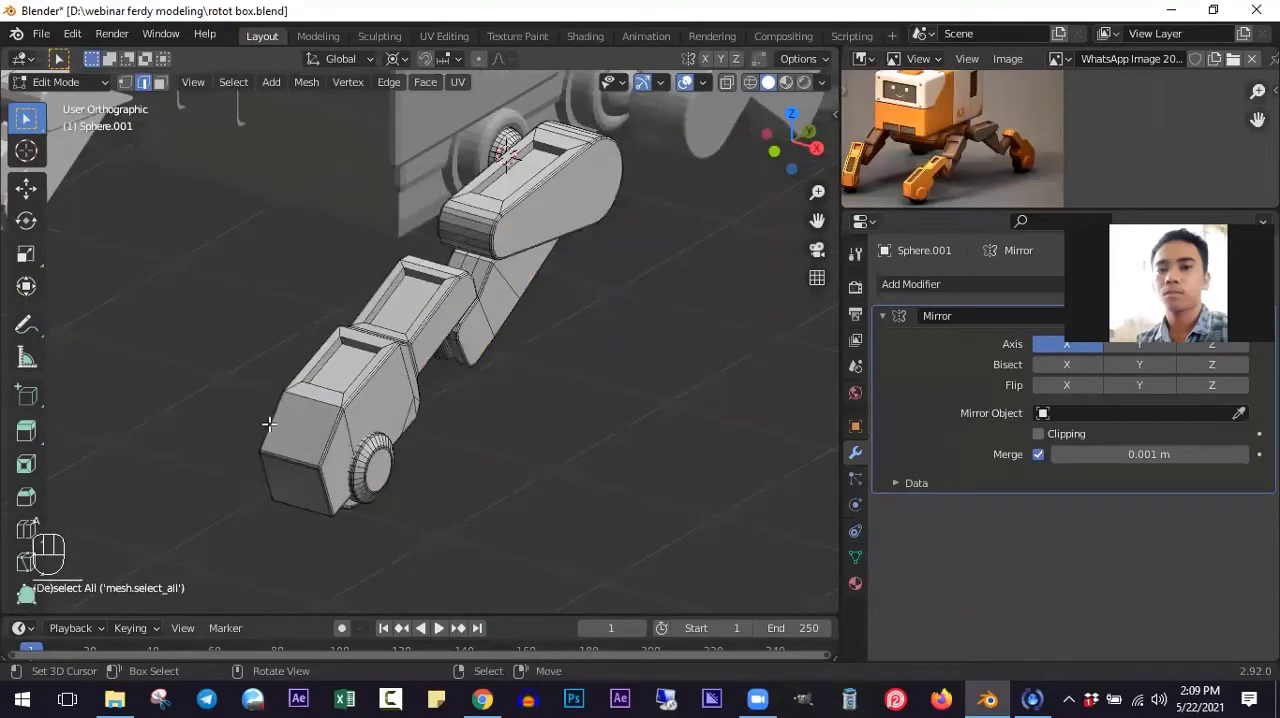
pyautogui.hotkey('shift', 'z')
pyautogui.moveTo(269, 424); pyautogui.dragTo(240, 406, button='middle')
pyautogui.press('l')
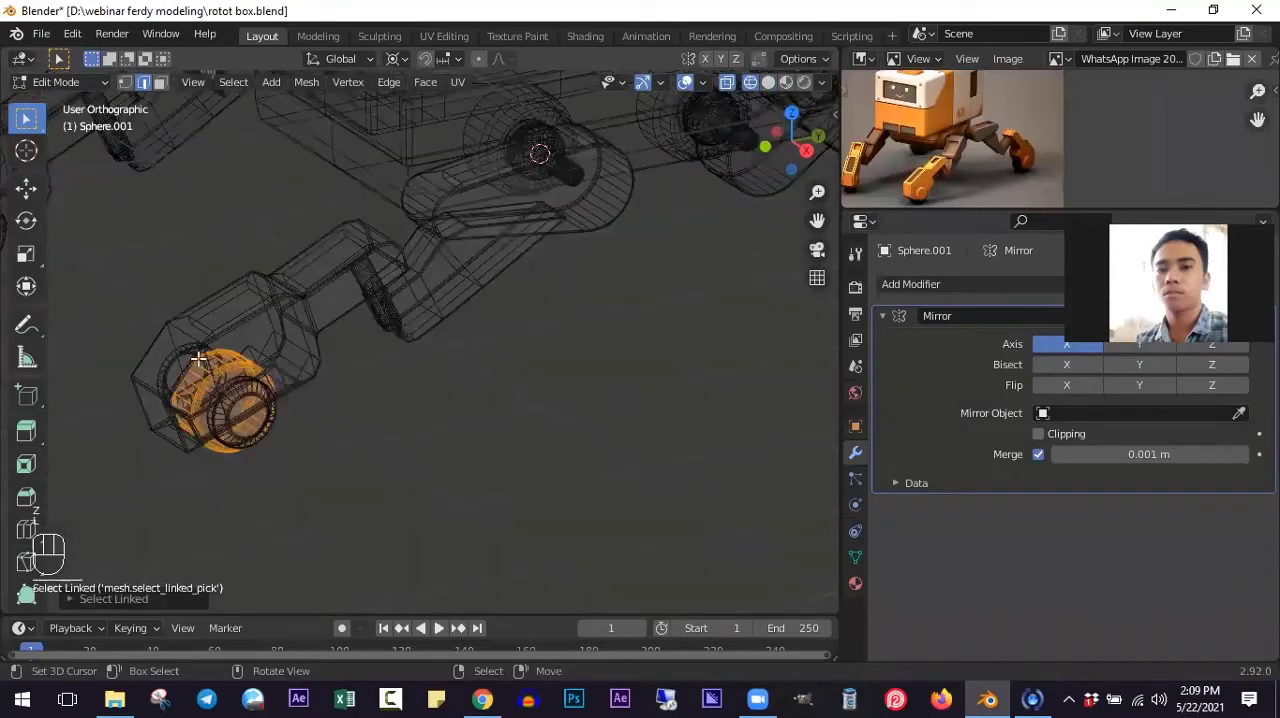
pyautogui.press('l')
pyautogui.press('l')
pyautogui.press('l')
pyautogui.press('l')
pyautogui.press('l')
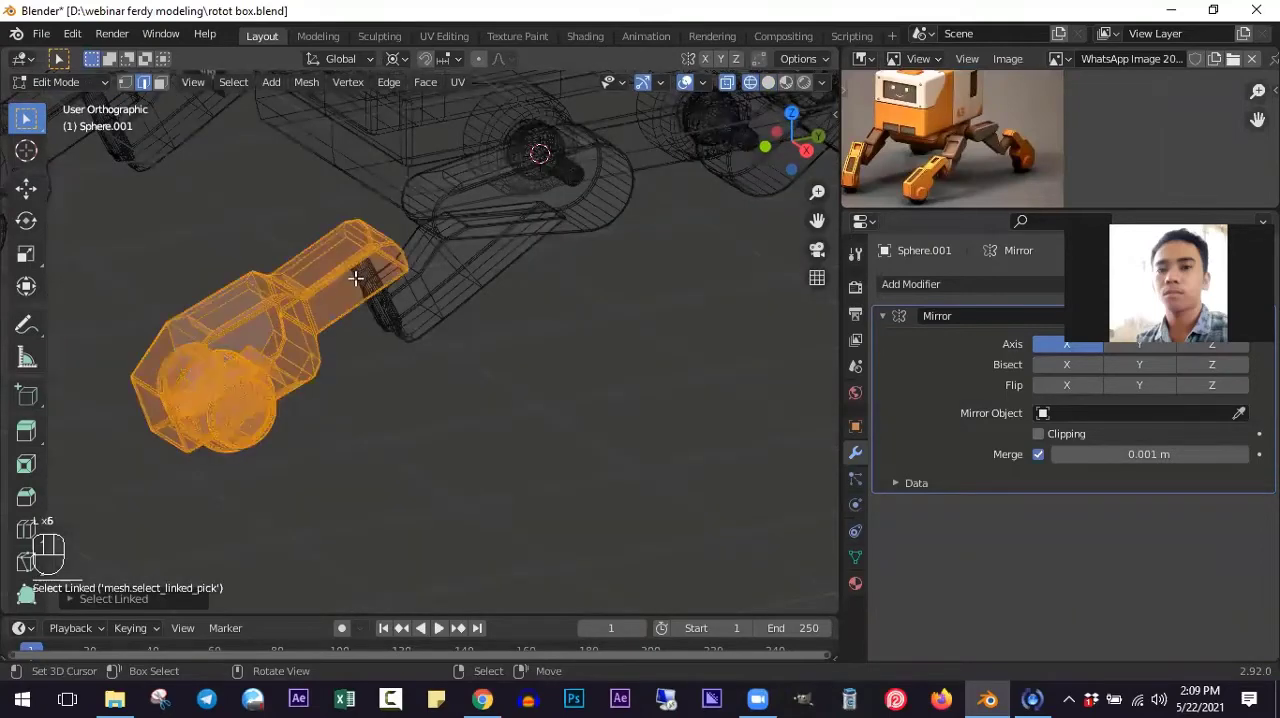
pyautogui.press('l')
pyautogui.scroll(3, 390, 262)
pyautogui.hotkey('alt', 'a')
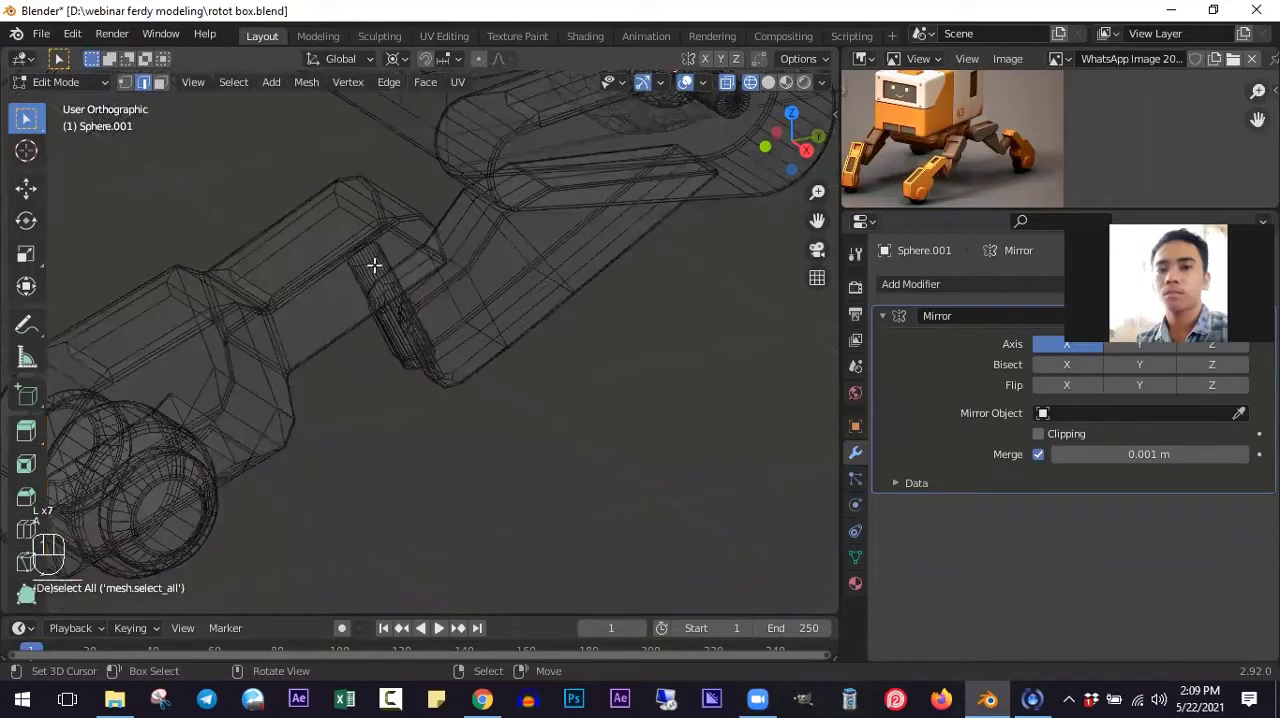
# - Select the linked pin between the middle segment and the lower leg, and snap the 3D cursor to it
pyautogui.press('l')
pyautogui.hotkey('shift', 's')
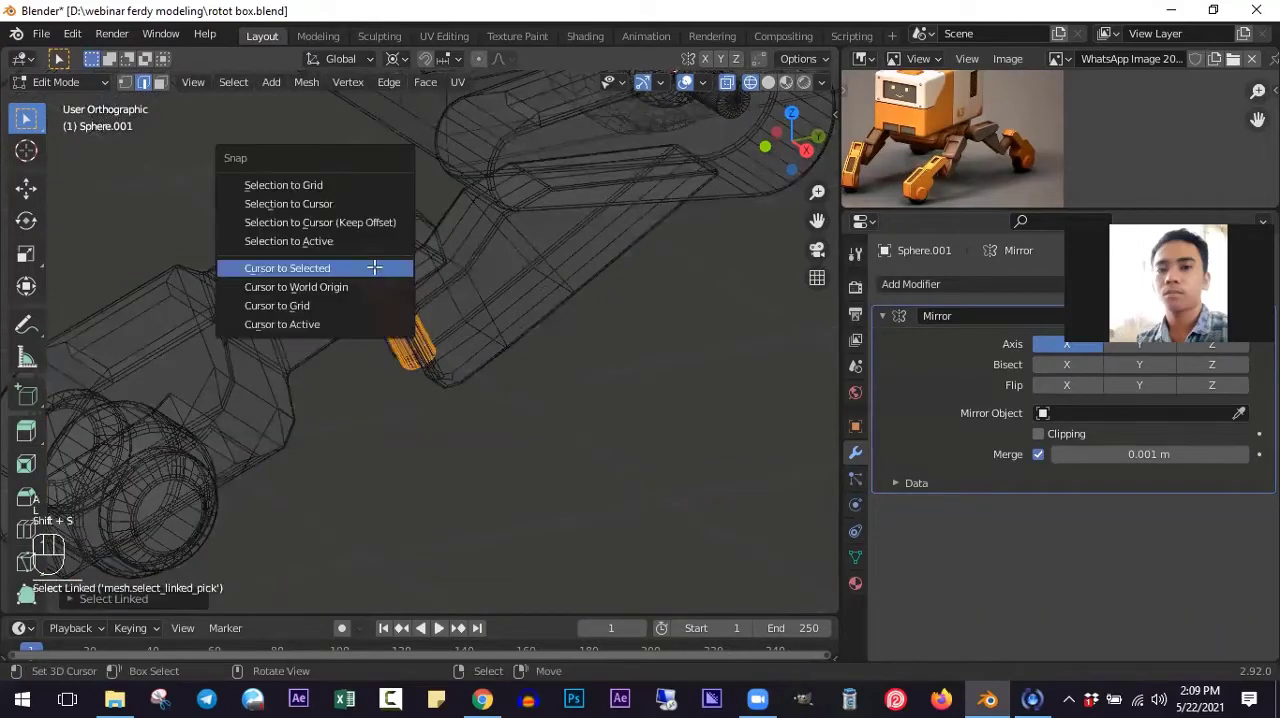
pyautogui.click(316, 265)
# - Extend the selection from the pin to the linked lower leg, its foot segment and the wheel parts
pyautogui.press('l')
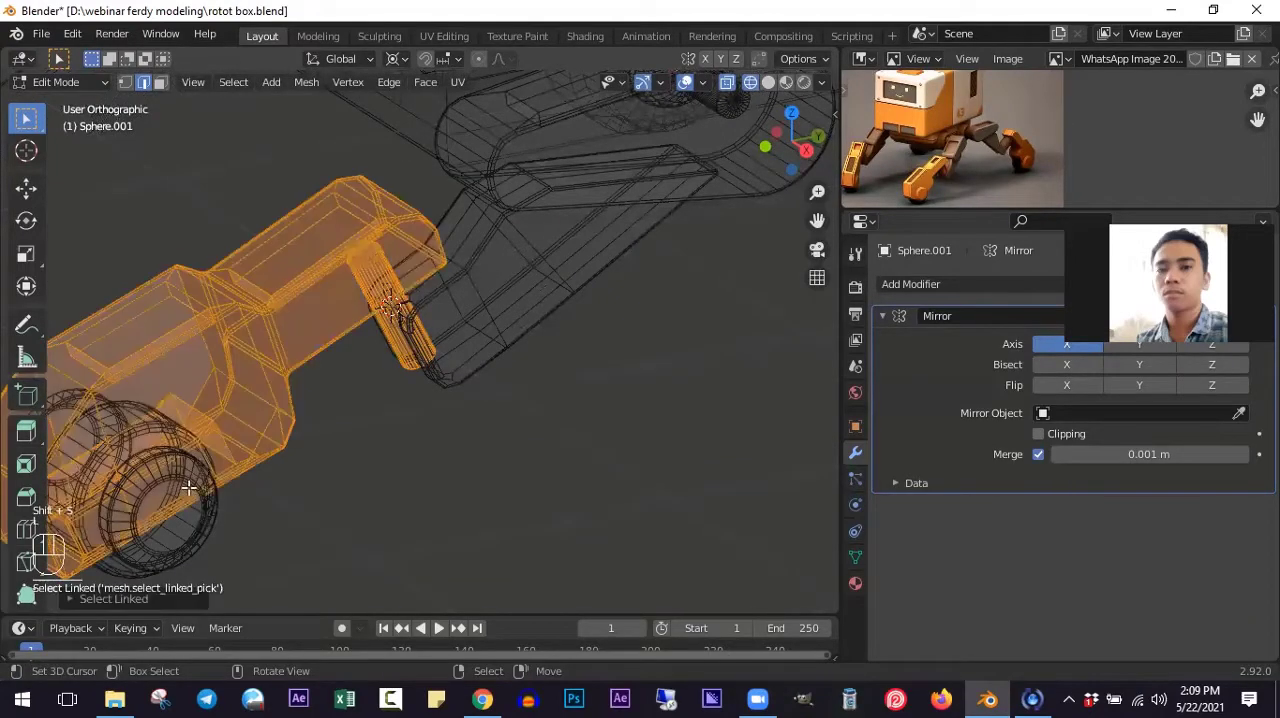
pyautogui.press('l')
pyautogui.press('l')
pyautogui.press('l')
pyautogui.press('l')
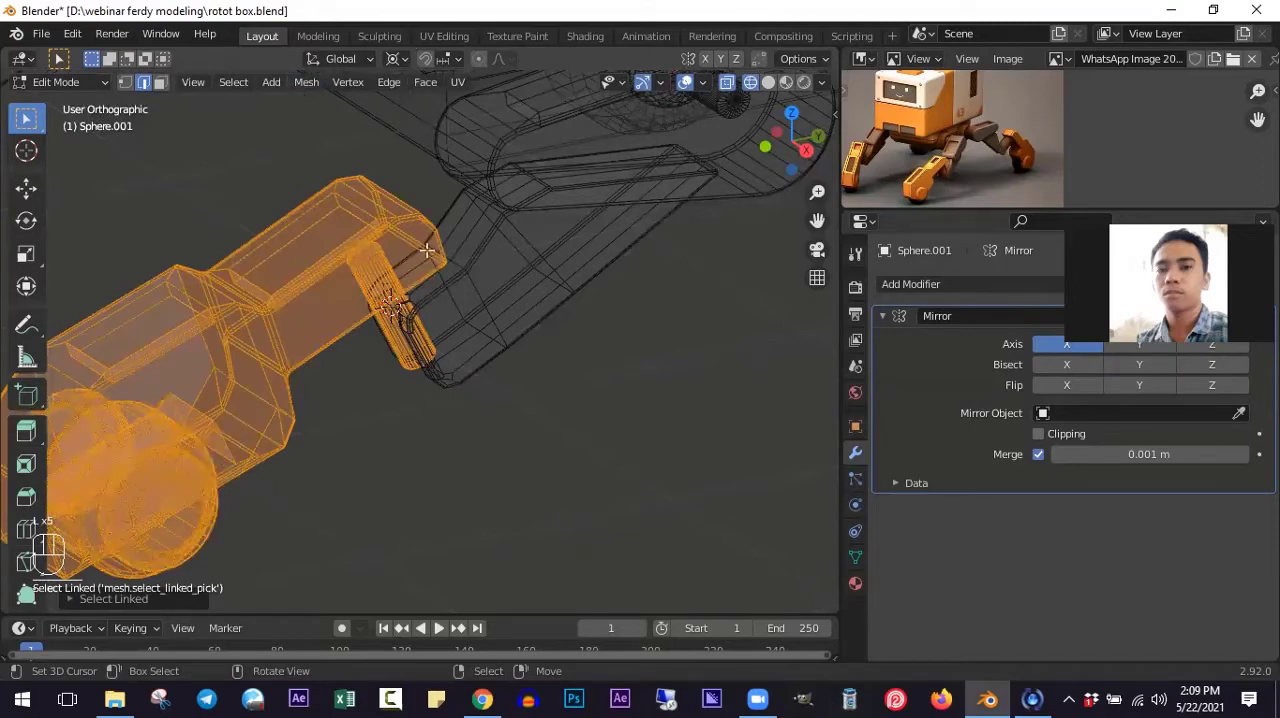
# - Rotate the selected lower leg clockwise around the pin in a tilted top view so it angles sideways
pyautogui.press('KP_7')
pyautogui.scroll(4, 289, 251)
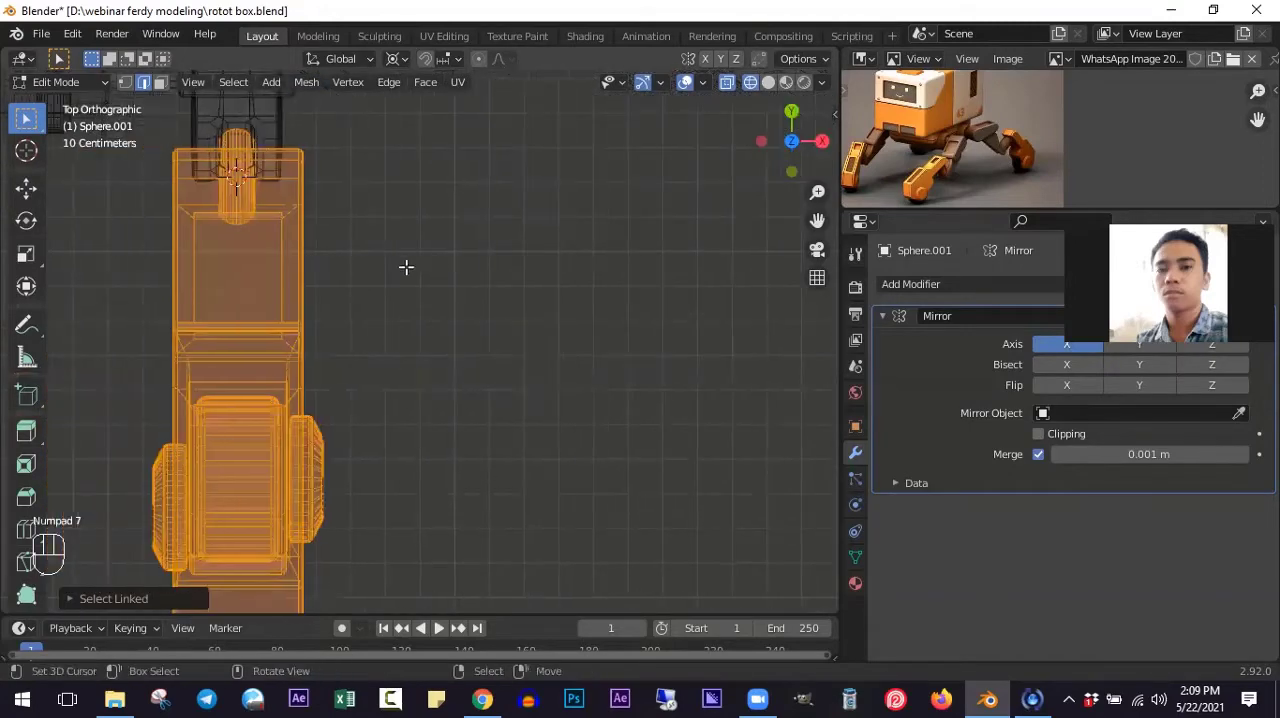
pyautogui.moveTo(404, 256); pyautogui.dragTo(408, 203, button='middle')
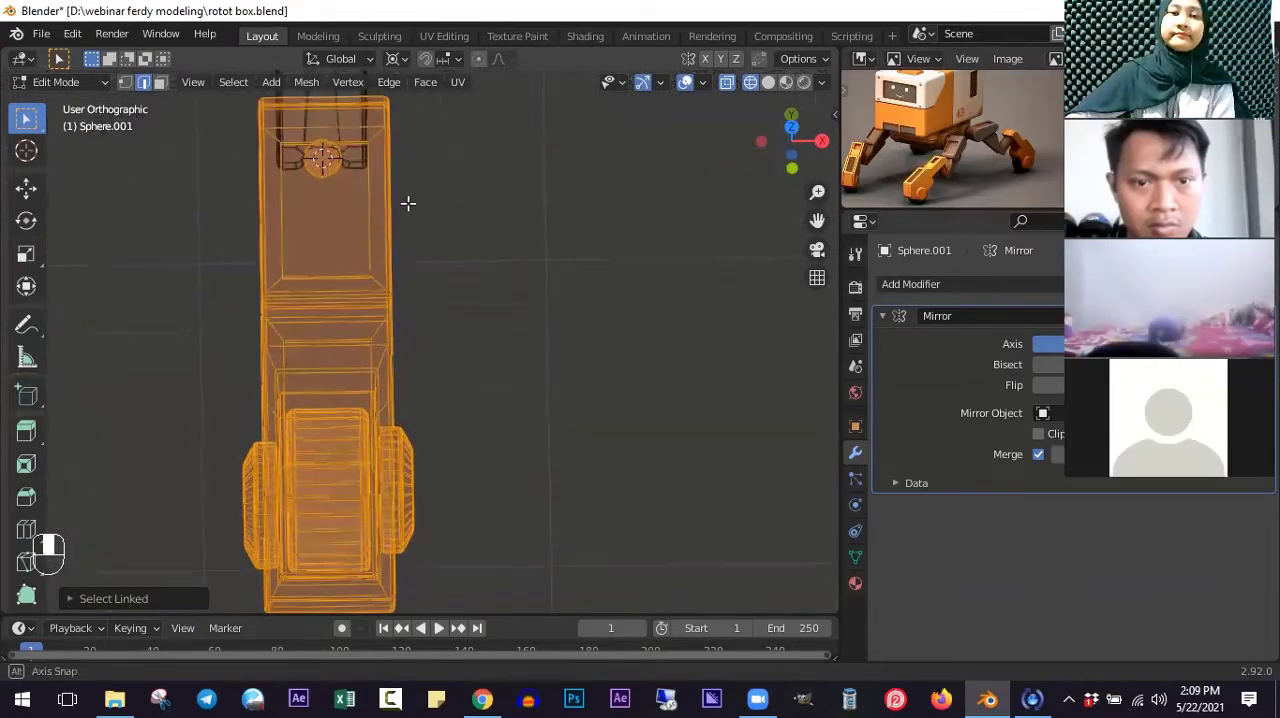
pyautogui.press('r')
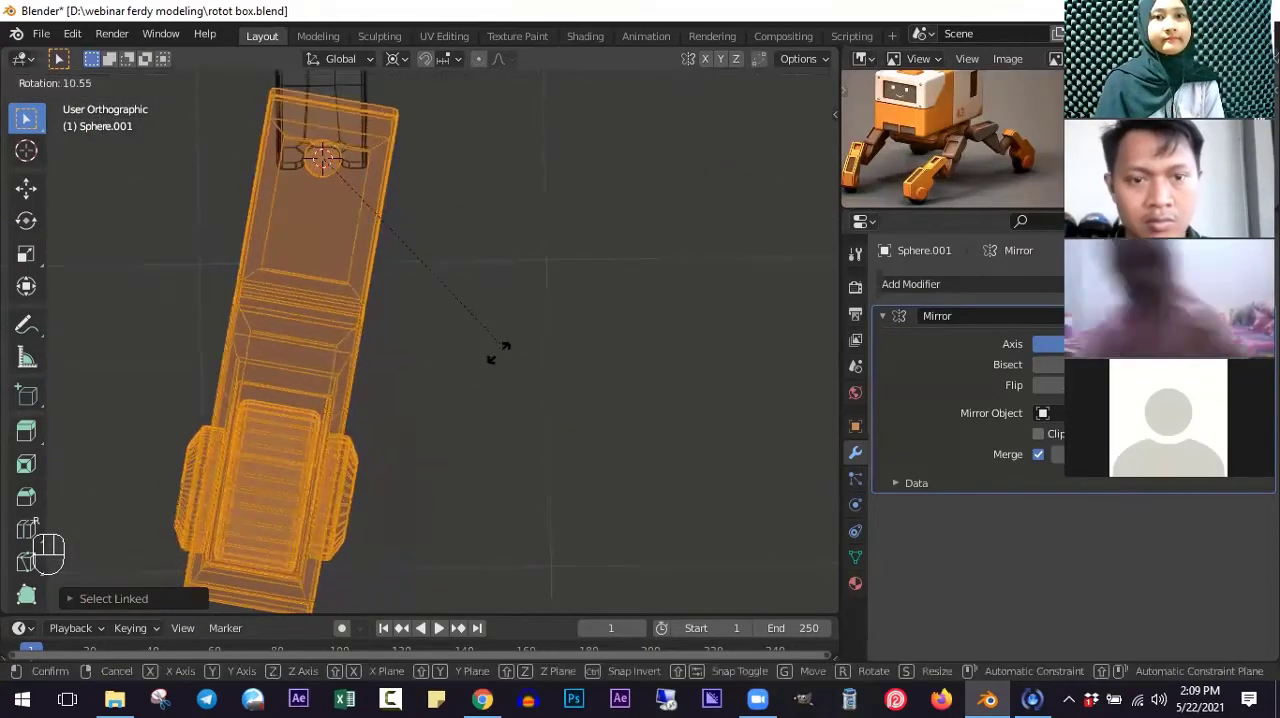
pyautogui.click(480, 320)
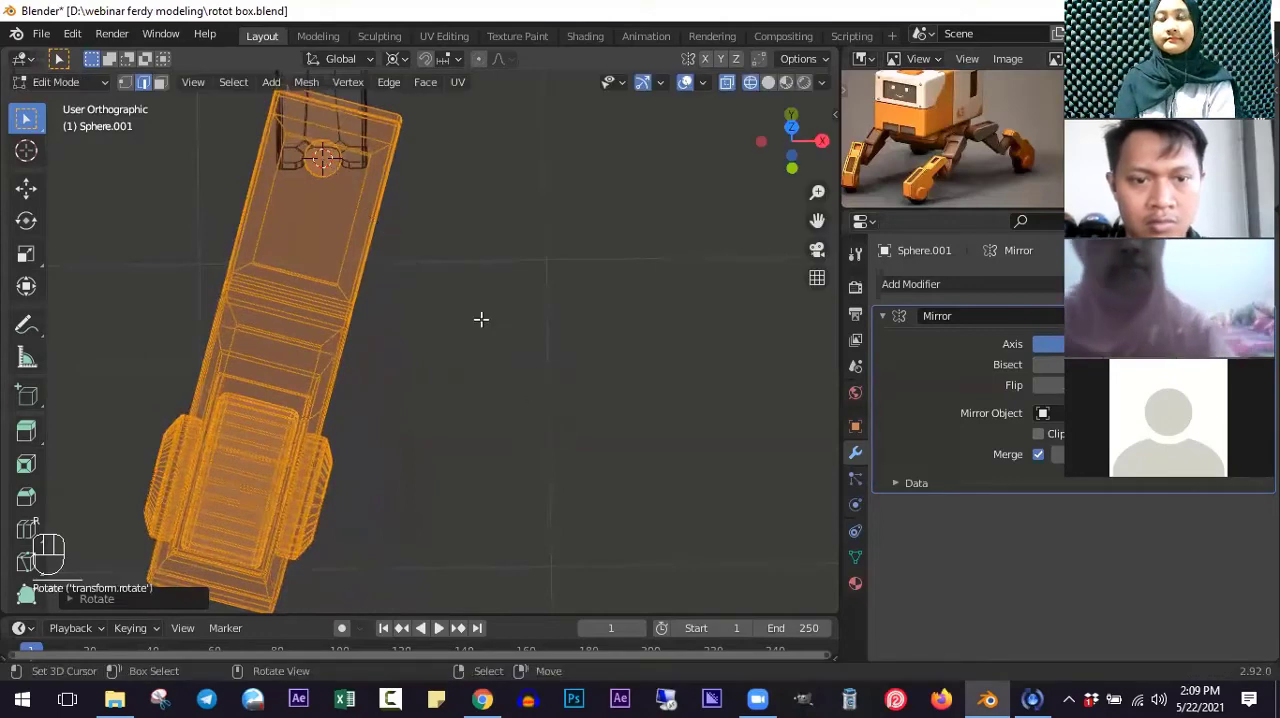
# - Switch back to solid shading, return to Object Mode and check the front leg pose against the reference image
pyautogui.scroll(-2, 447, 284)
pyautogui.press('z')
pyautogui.moveTo(447, 284); pyautogui.dragTo(526, 329, button='middle')
pyautogui.moveTo(620, 352); pyautogui.dragTo(399, 322, button='middle')
pyautogui.press('Tab')
pyautogui.scroll(-4, 622, 324)
pyautogui.moveTo(449, 345); pyautogui.dragTo(468, 347, button='middle')
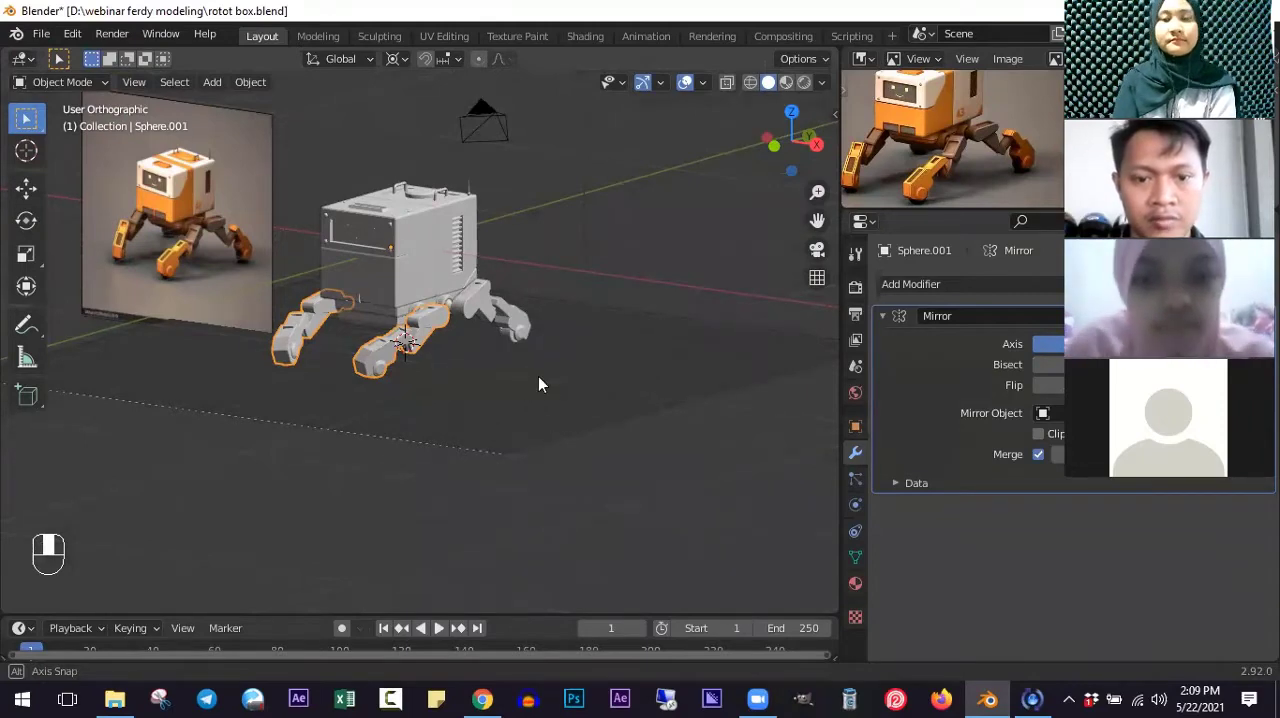
pyautogui.moveTo(546, 425); pyautogui.dragTo(570, 434, button='middle')
pyautogui.scroll(3, 583, 488)
pyautogui.keyDown('shift'); pyautogui.scroll(3, 585, 484); pyautogui.keyUp('shift')
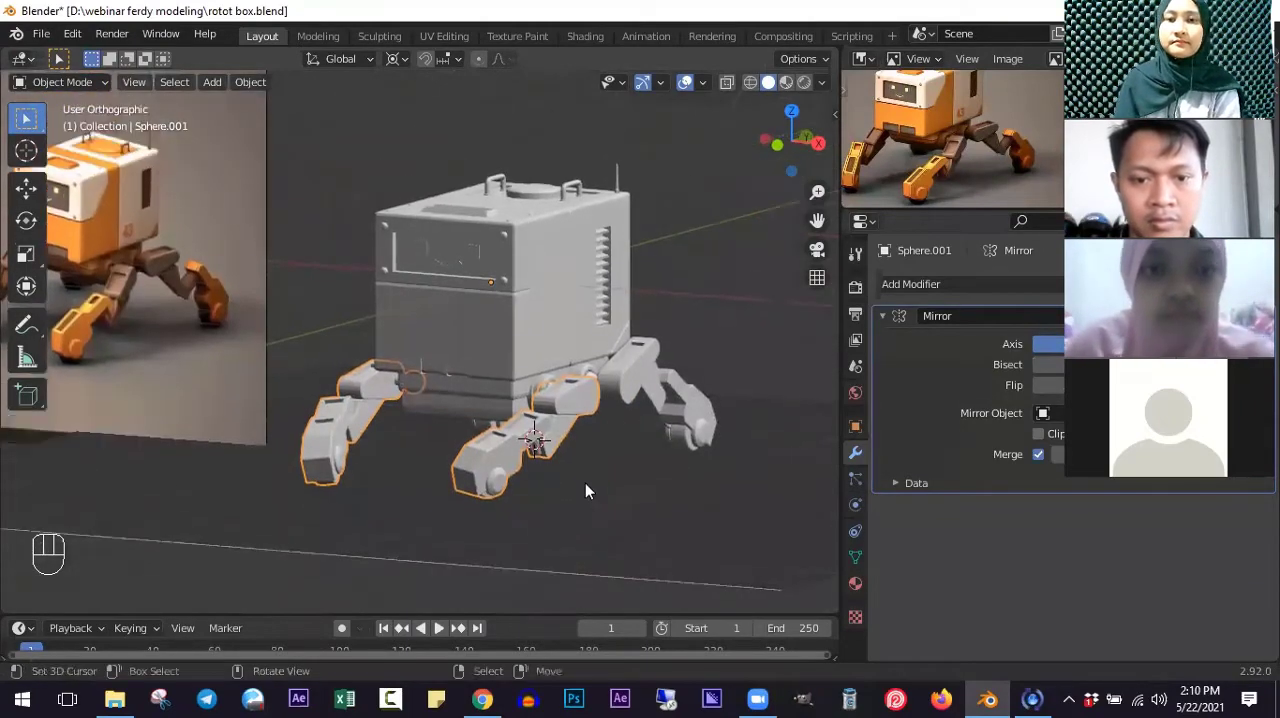
pyautogui.moveTo(585, 483); pyautogui.dragTo(587, 483, button='middle')
pyautogui.scroll(-6, 595, 480)
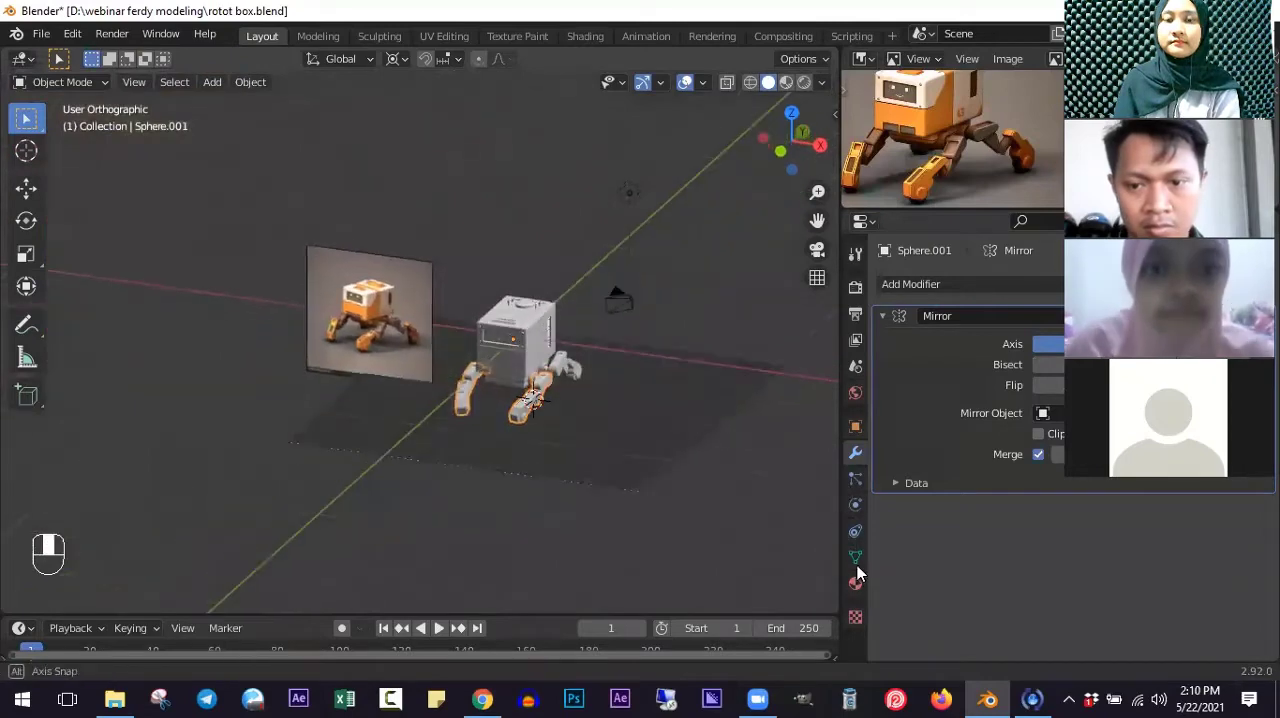
# - Select the ground plane and add a new material to it
pyautogui.press('Tab')
pyautogui.press('Tab')
pyautogui.scroll(5, 590, 479)
pyautogui.moveTo(836, 385); pyautogui.dragTo(830, 384, button='right')
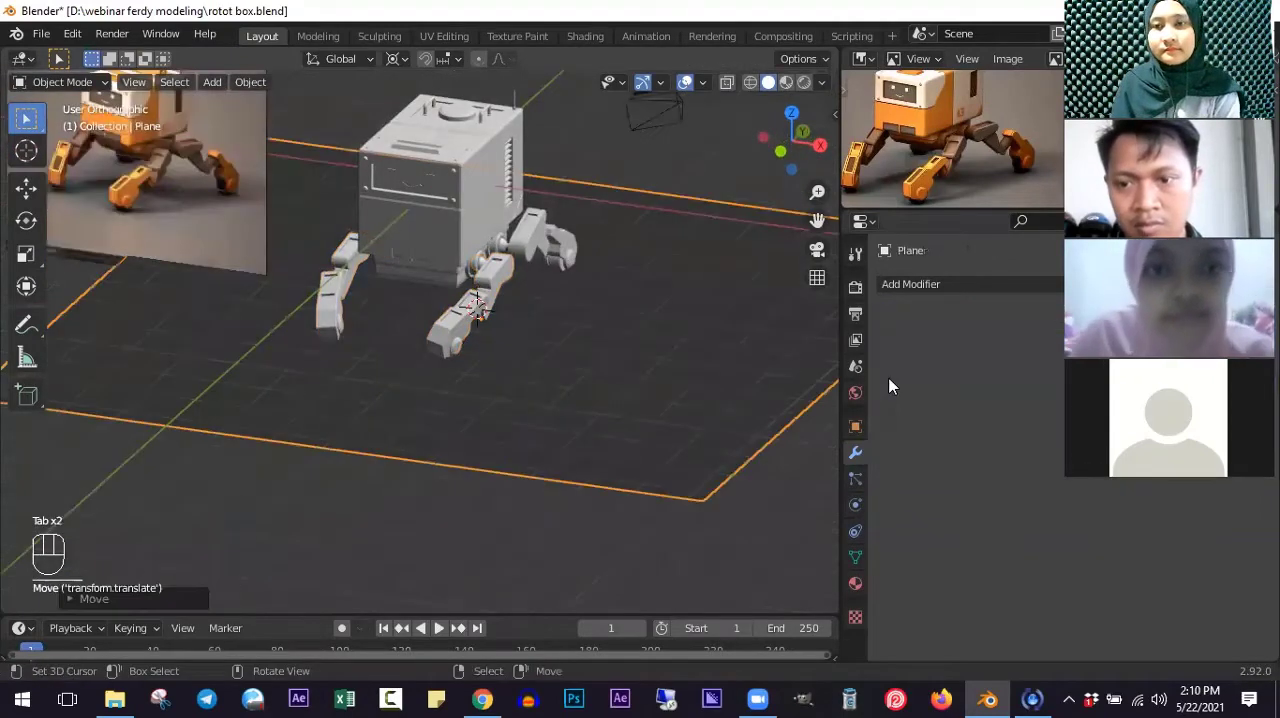
pyautogui.click(855, 583)
pyautogui.click(930, 364)
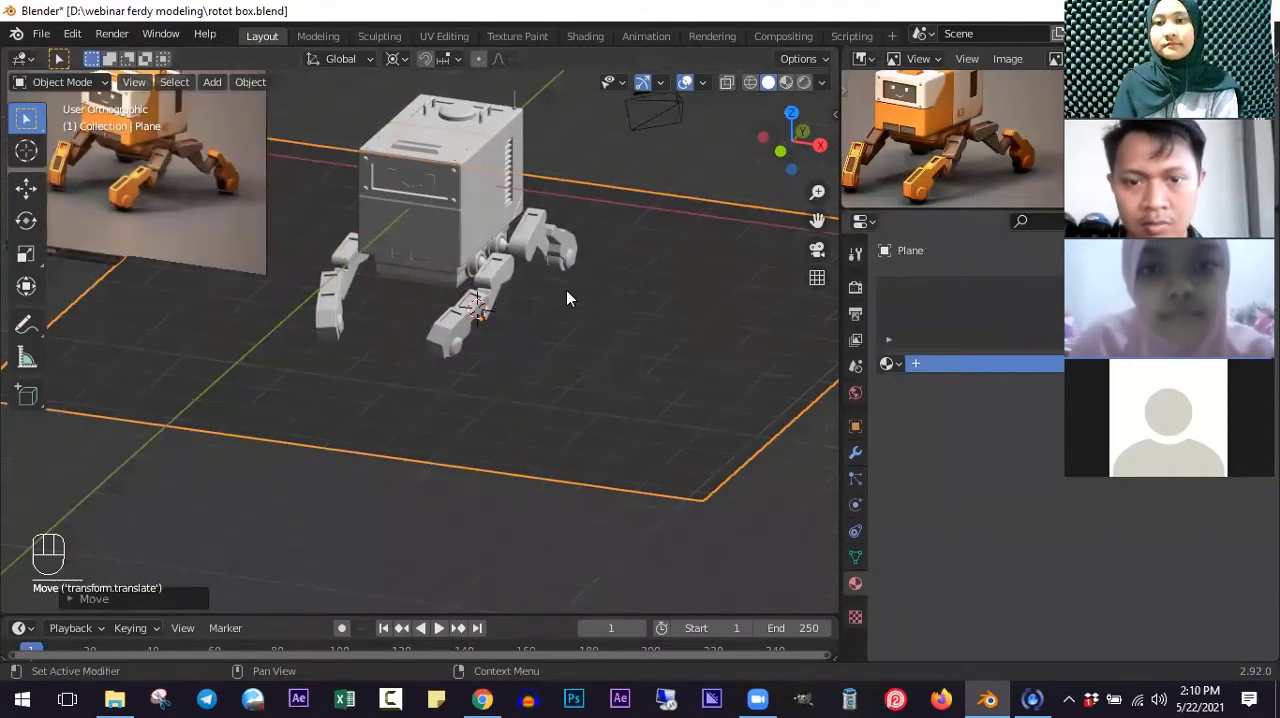
pyautogui.scroll(2, 566, 298)
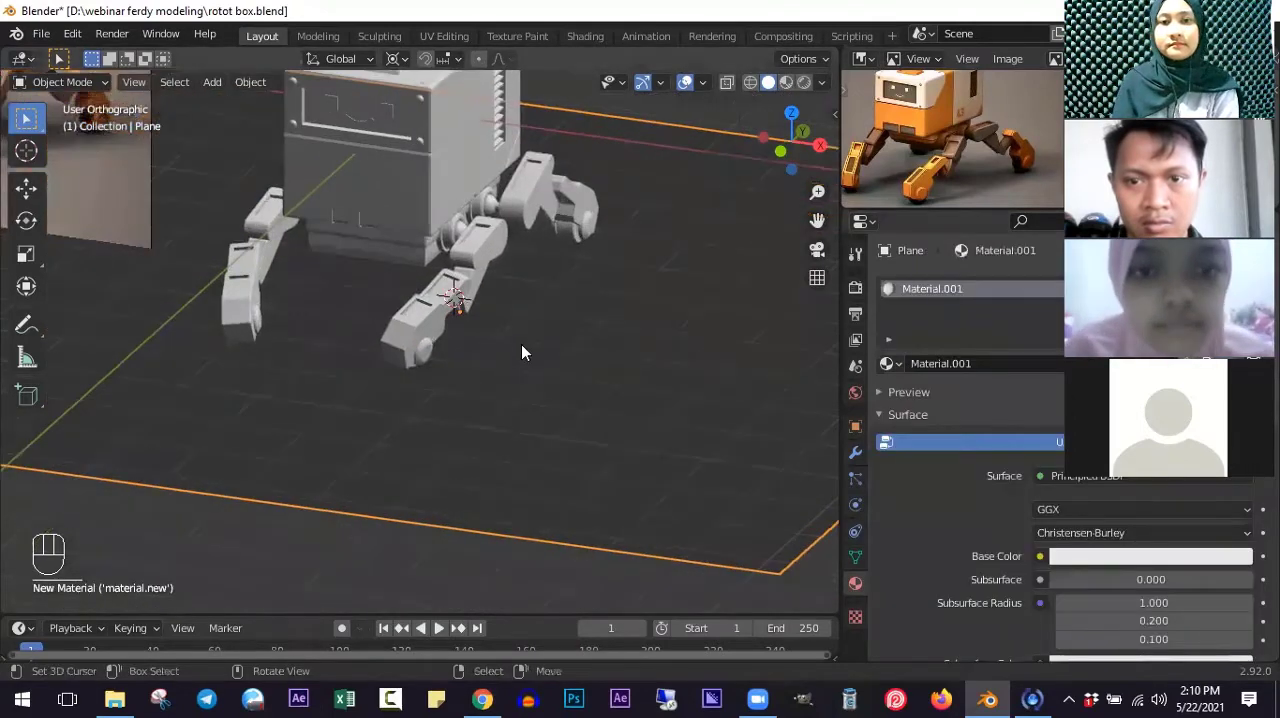
# - Switch the viewport to Material Preview and choose the third environment for its lighting
pyautogui.press('z')
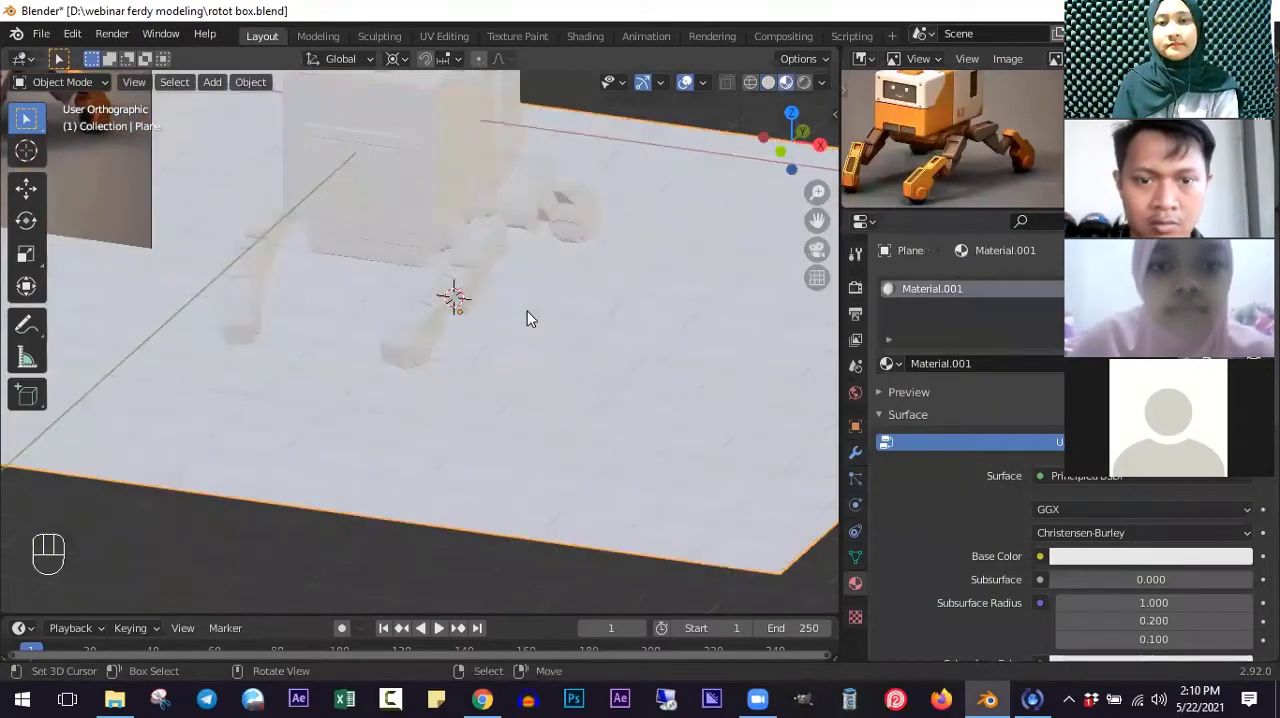
pyautogui.keyDown('shift'); pyautogui.moveTo(707, 318); pyautogui.dragTo(708, 390, button='middle'); pyautogui.keyUp('shift')
pyautogui.moveTo(708, 390)
pyautogui.mouseDown(button='middle')
pyautogui.moveTo(822, 90)
pyautogui.moveTo(785, 187)
pyautogui.moveTo(791, 241)
pyautogui.mouseUp(button='middle')
pyautogui.click(822, 83)
pyautogui.click(805, 240)
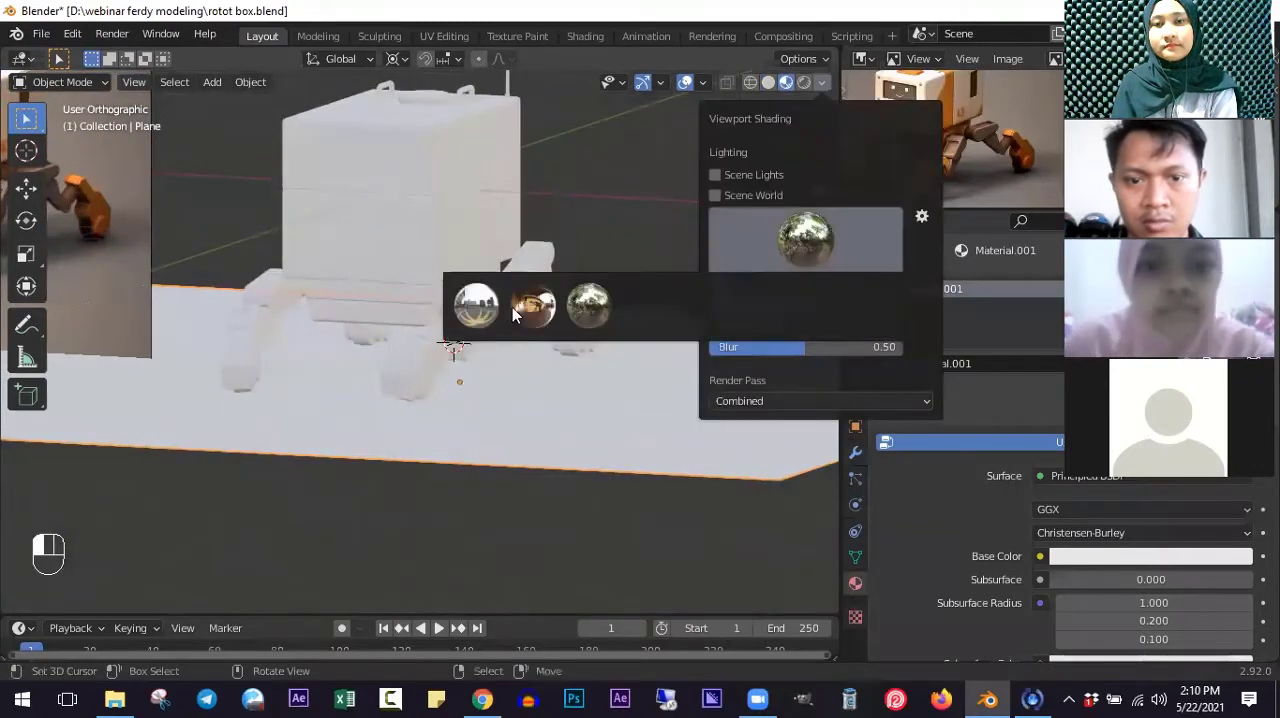
pyautogui.click(584, 310)
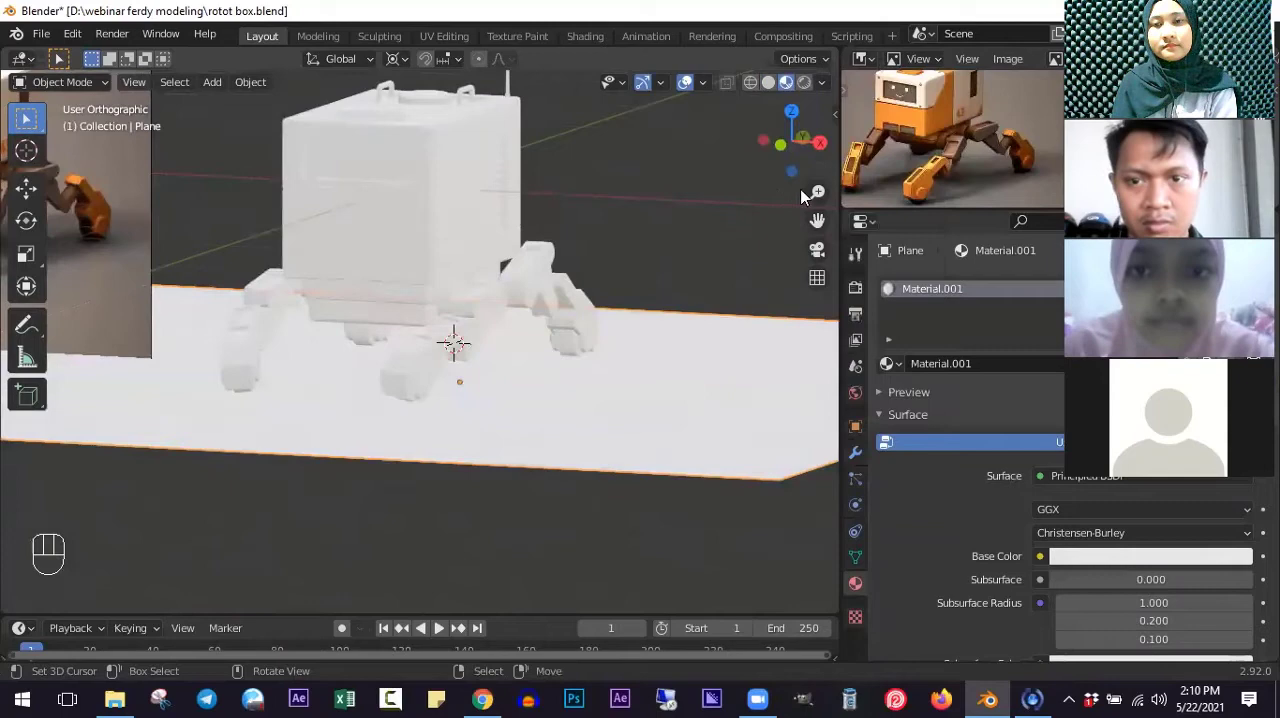
# - Hide the ground plane beneath the robot
pyautogui.click(716, 345)
pyautogui.press('h')
pyautogui.scroll(2, 555, 334)
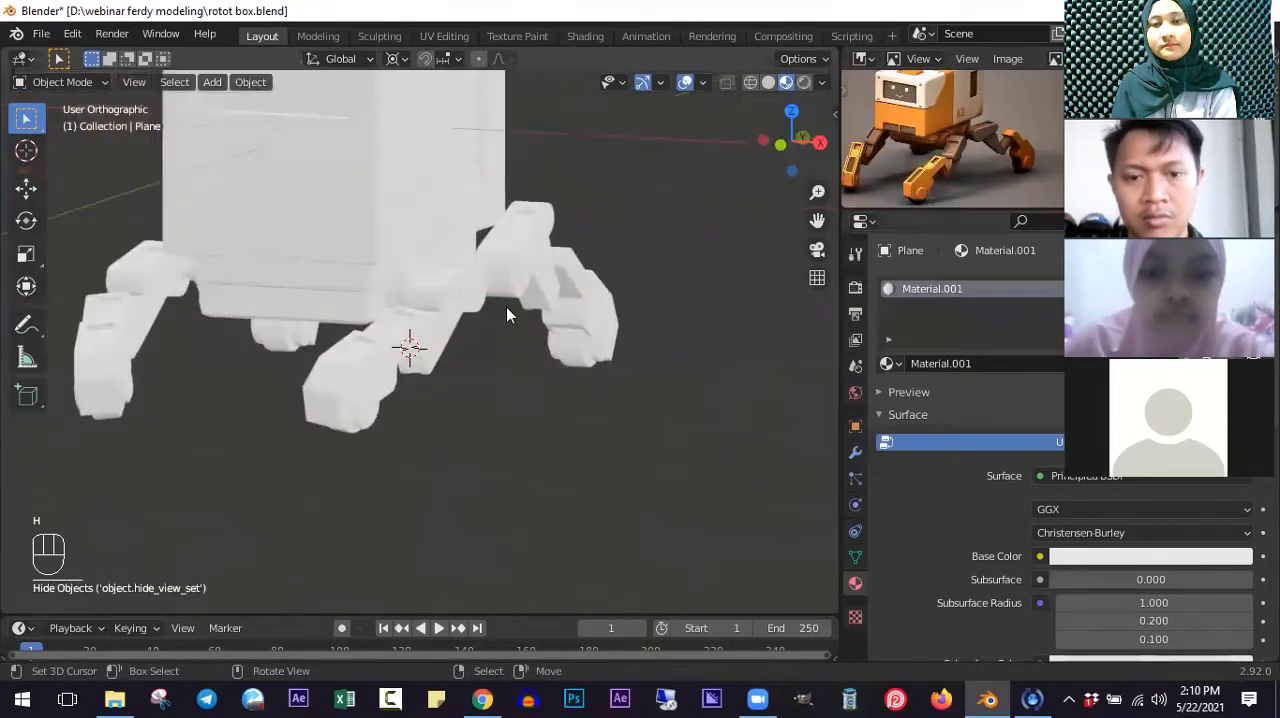
# - Inspect the posed legs from several angles in Material Preview and save the file
pyautogui.keyDown('shift'); pyautogui.moveTo(430, 333); pyautogui.dragTo(518, 321, button='middle'); pyautogui.keyUp('shift')
pyautogui.scroll(-3, 620, 336)
pyautogui.scroll(2, 551, 337)
pyautogui.scroll(2, 680, 355)
pyautogui.press('shift')
pyautogui.keyDown('shift'); pyautogui.scroll(7, 562, 358); pyautogui.keyUp('shift')
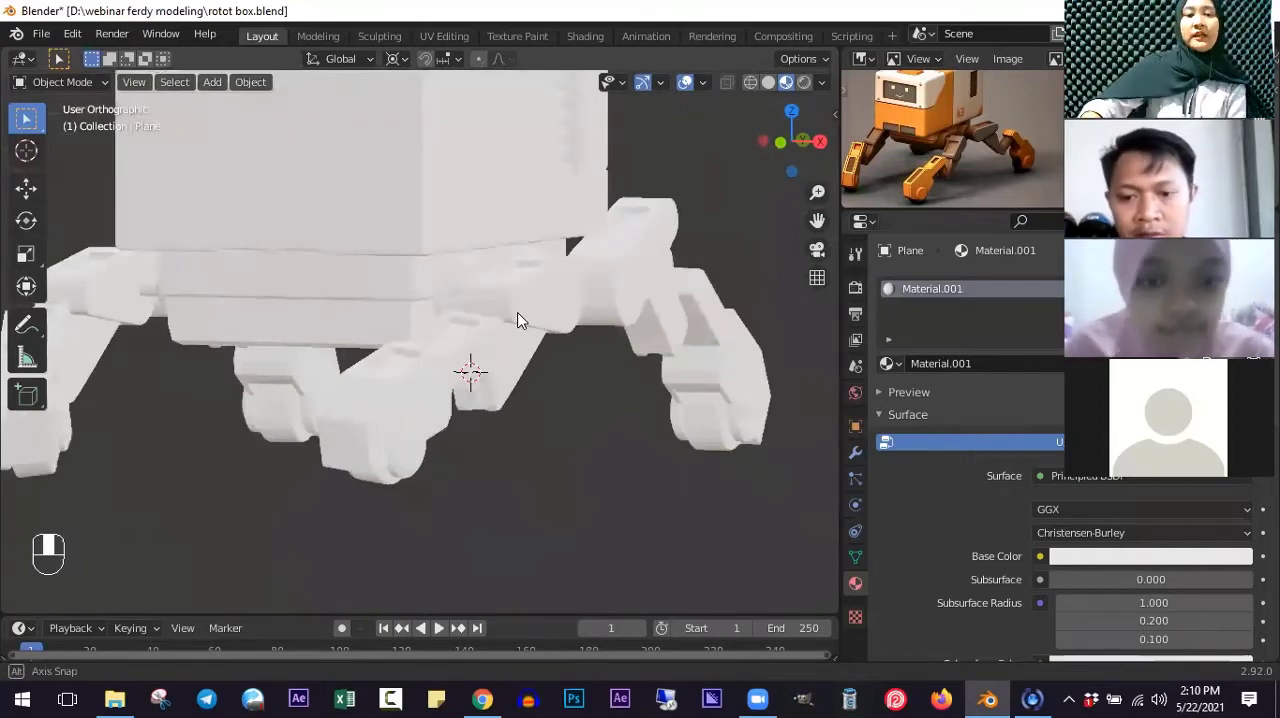
pyautogui.moveTo(518, 320); pyautogui.dragTo(568, 425, button='middle')
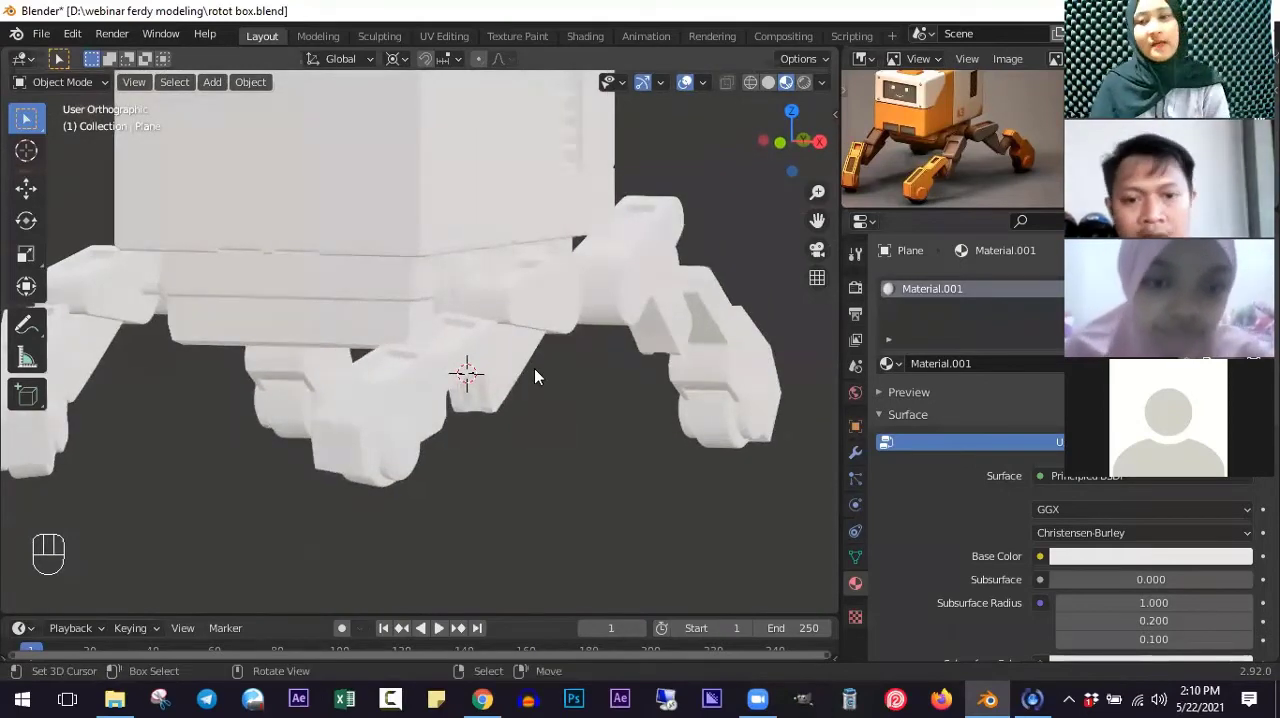
pyautogui.scroll(-3, 534, 368)
pyautogui.moveTo(566, 379); pyautogui.dragTo(514, 398, button='middle')
pyautogui.keyDown('shift'); pyautogui.moveTo(557, 348); pyautogui.dragTo(559, 397, button='middle'); pyautogui.keyUp('shift')
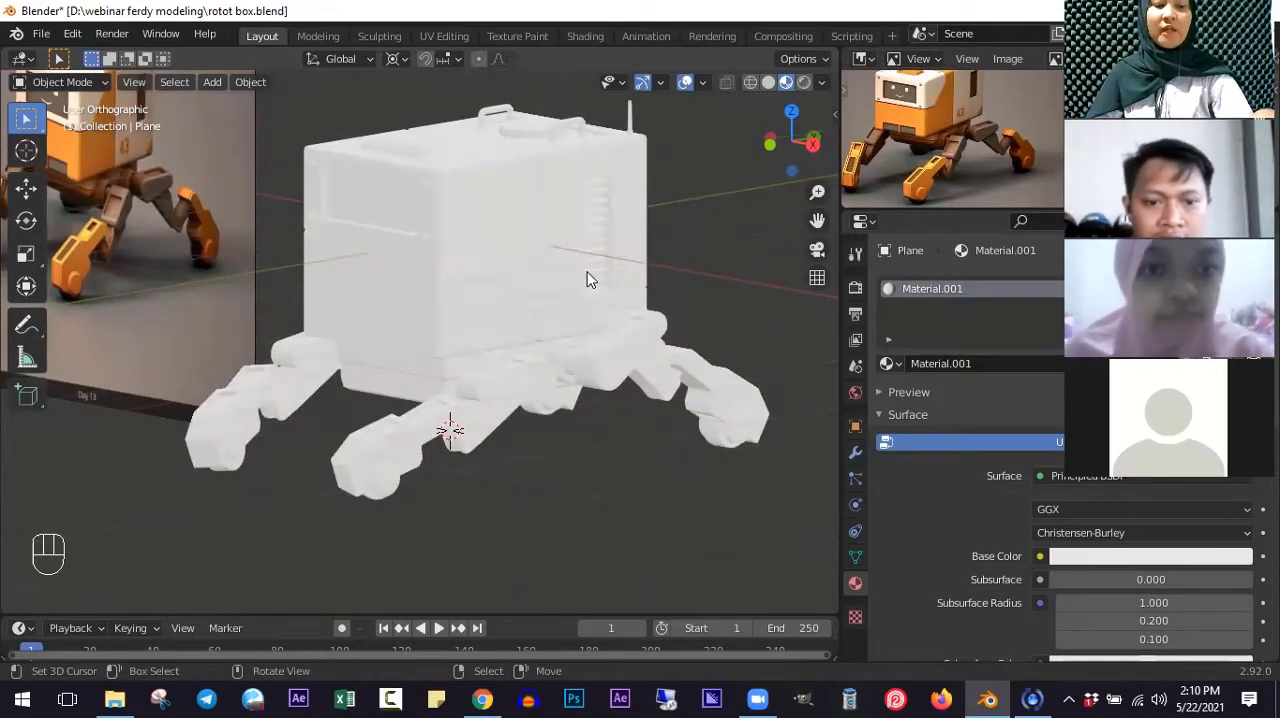
pyautogui.hotkey('ctrl', 's')
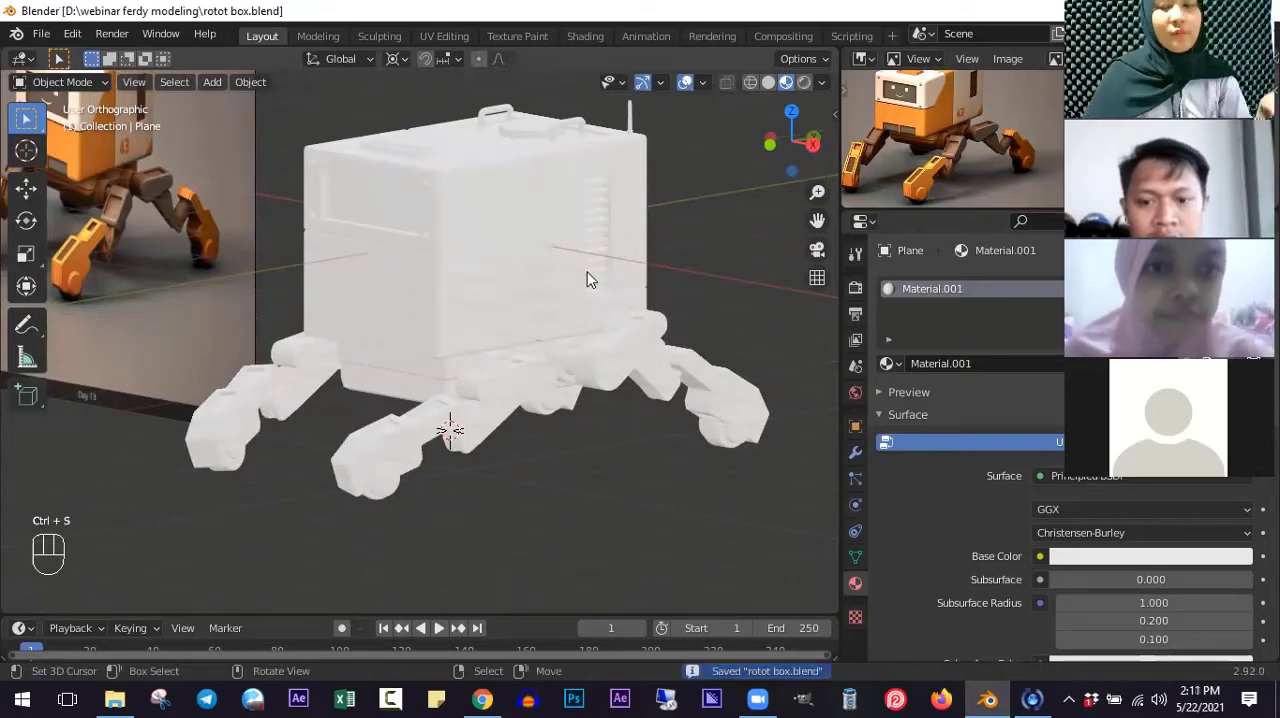